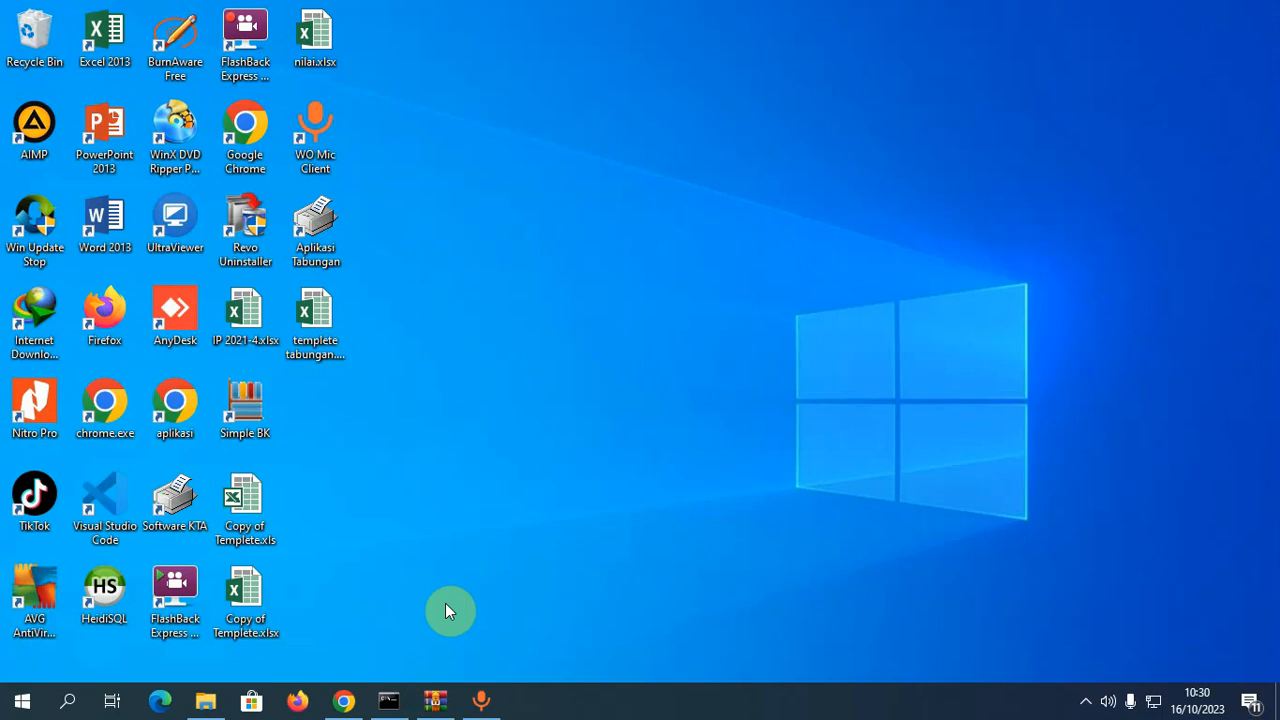
- Bring Chrome forward and load the ICHASOFT.COM home page
left_click(344, 702)
scroll(274, 180, "up", 15)
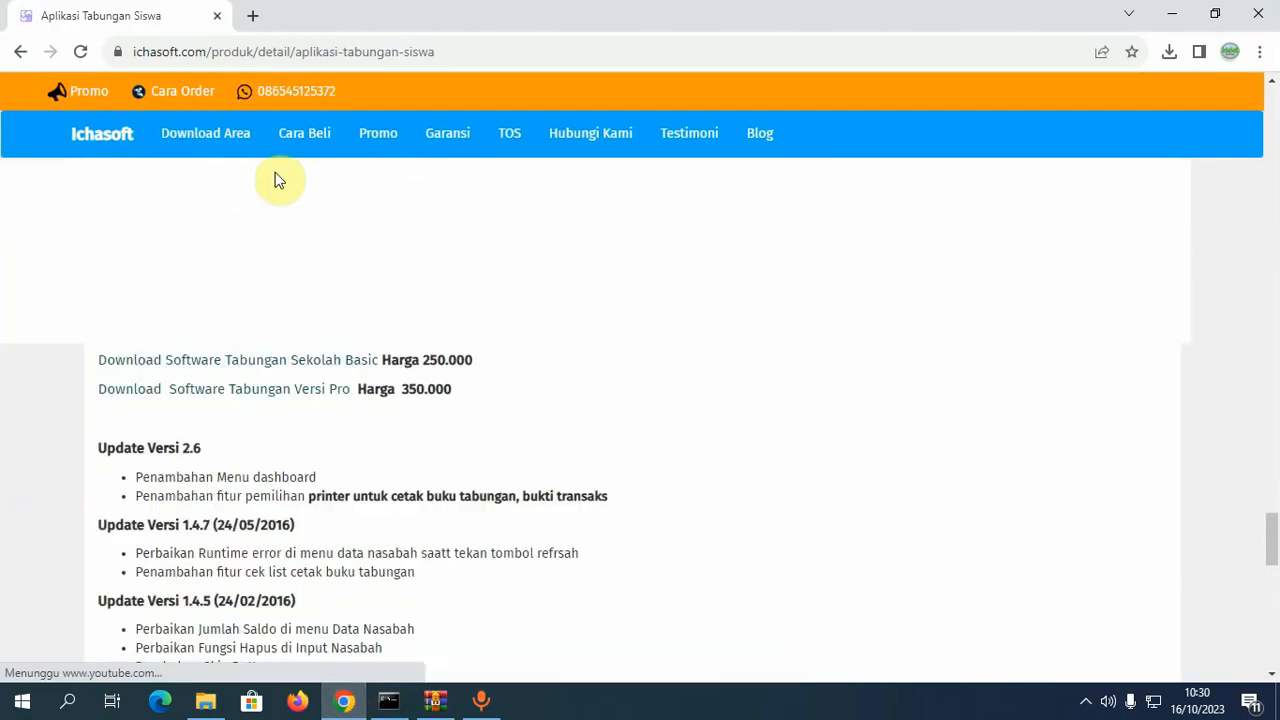
scroll(250, 85, "up", 4)
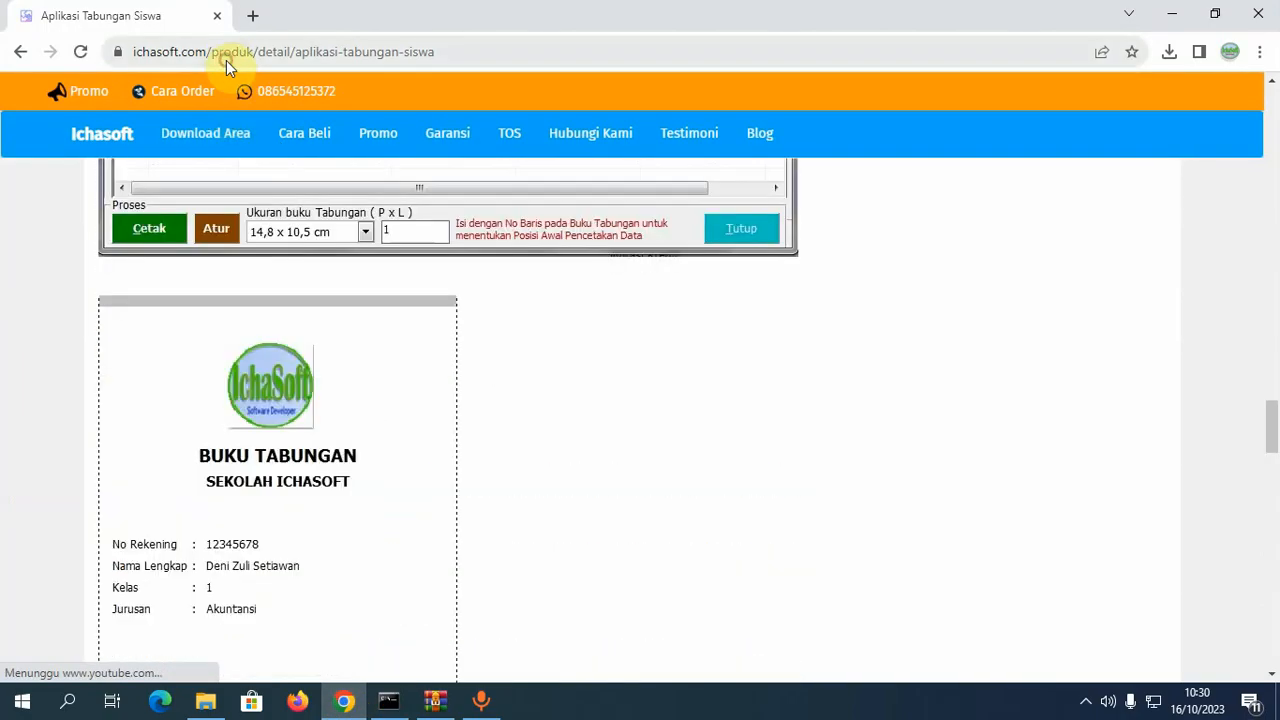
left_click(226, 60)
type("ICHASO")
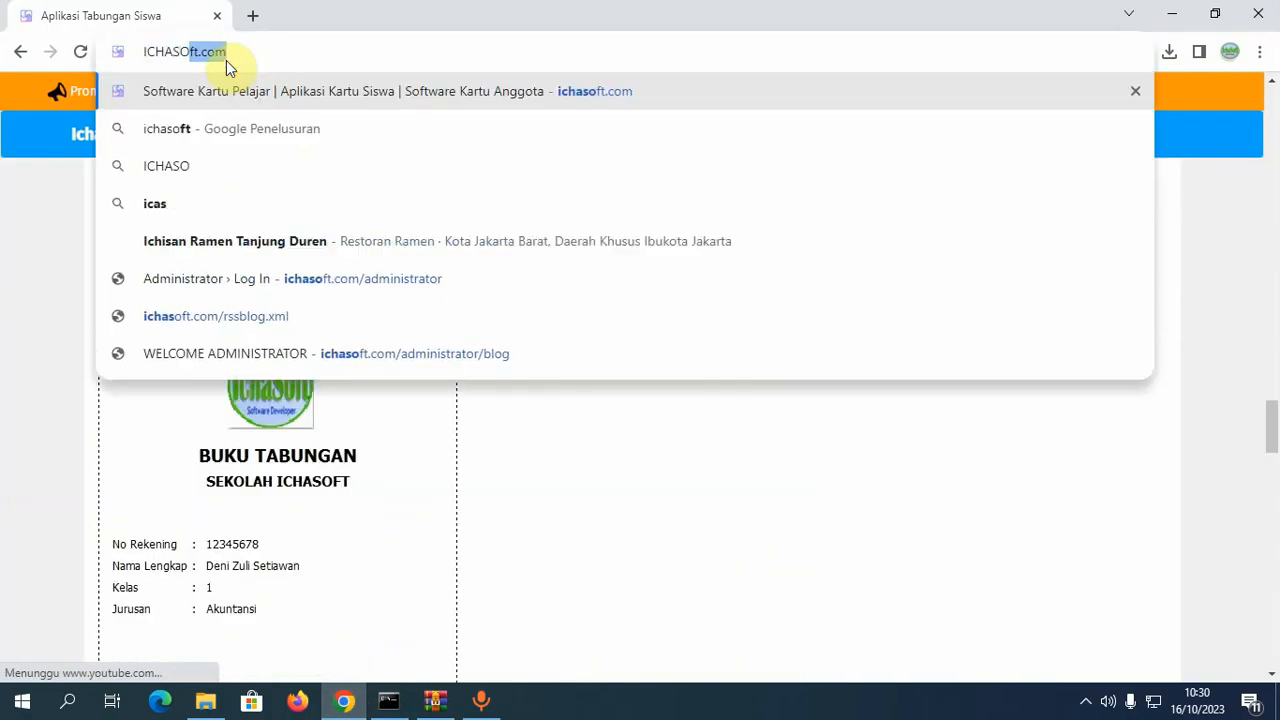
type("FT.COM")
key("Return")
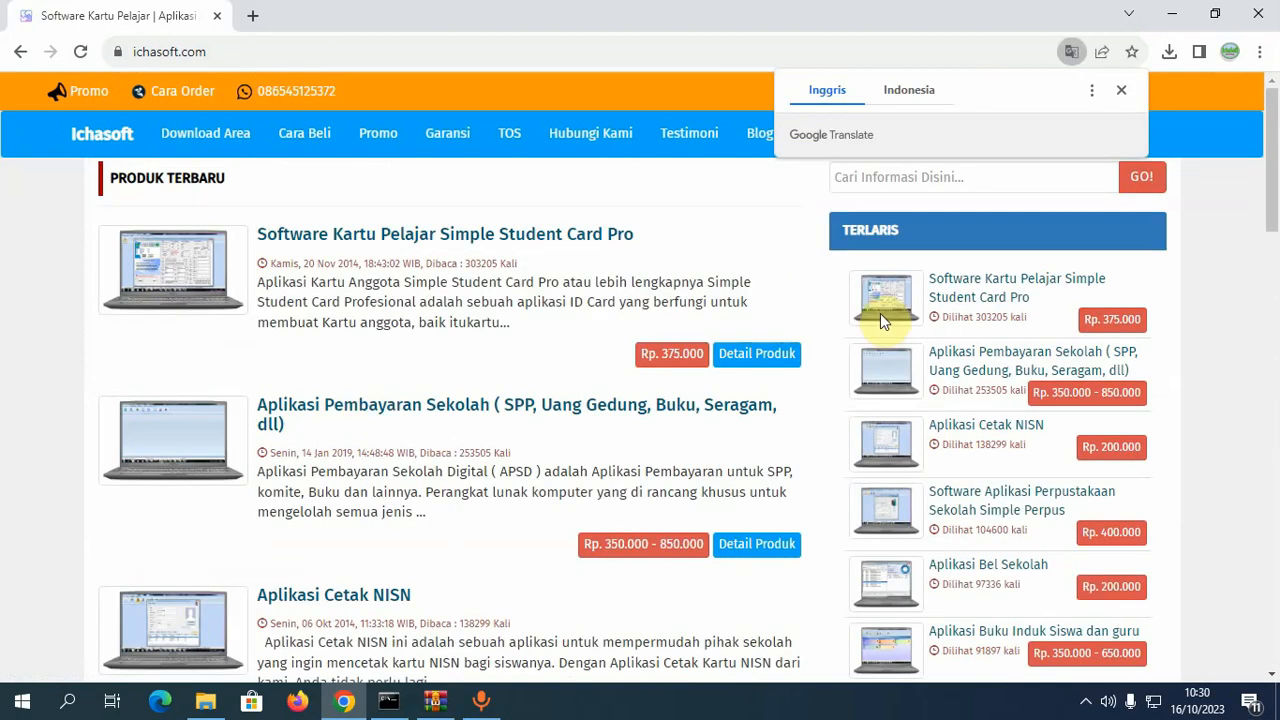
- Browse the home page, then search the site for 'tab'
scroll(700, 390, "down", 3)
scroll(686, 404, "down", 1)
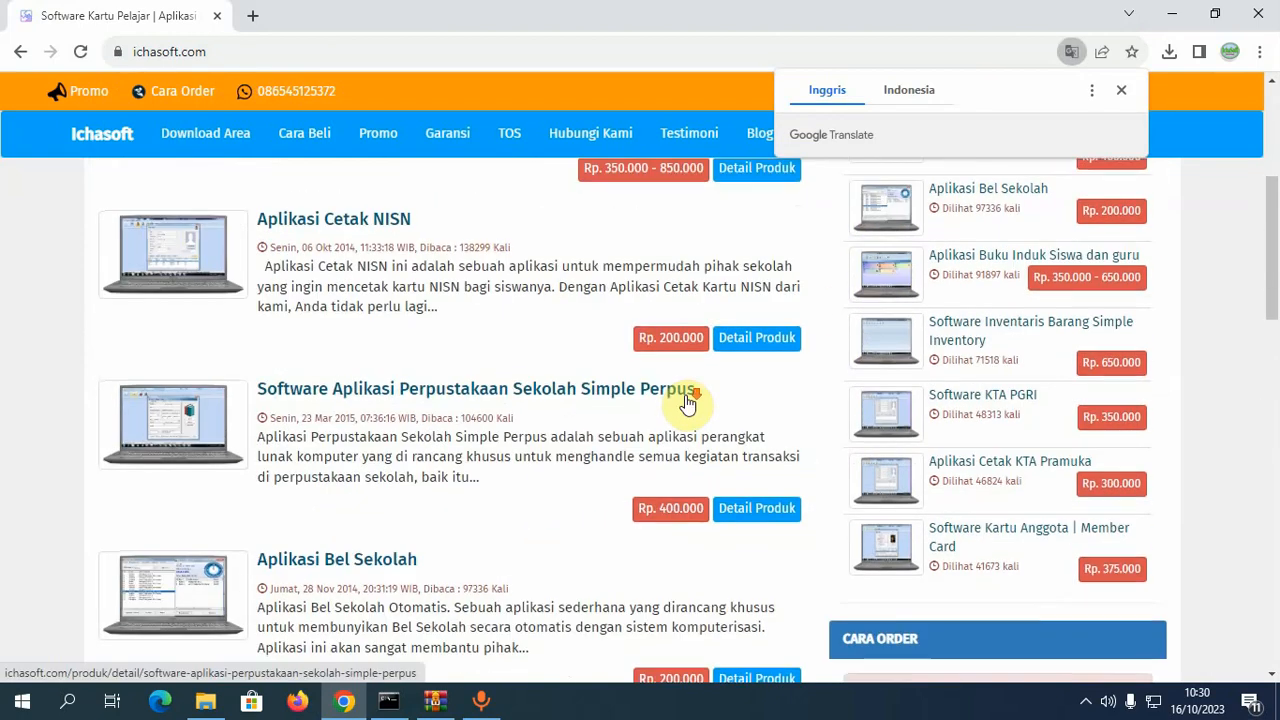
scroll(686, 406, "down", 2)
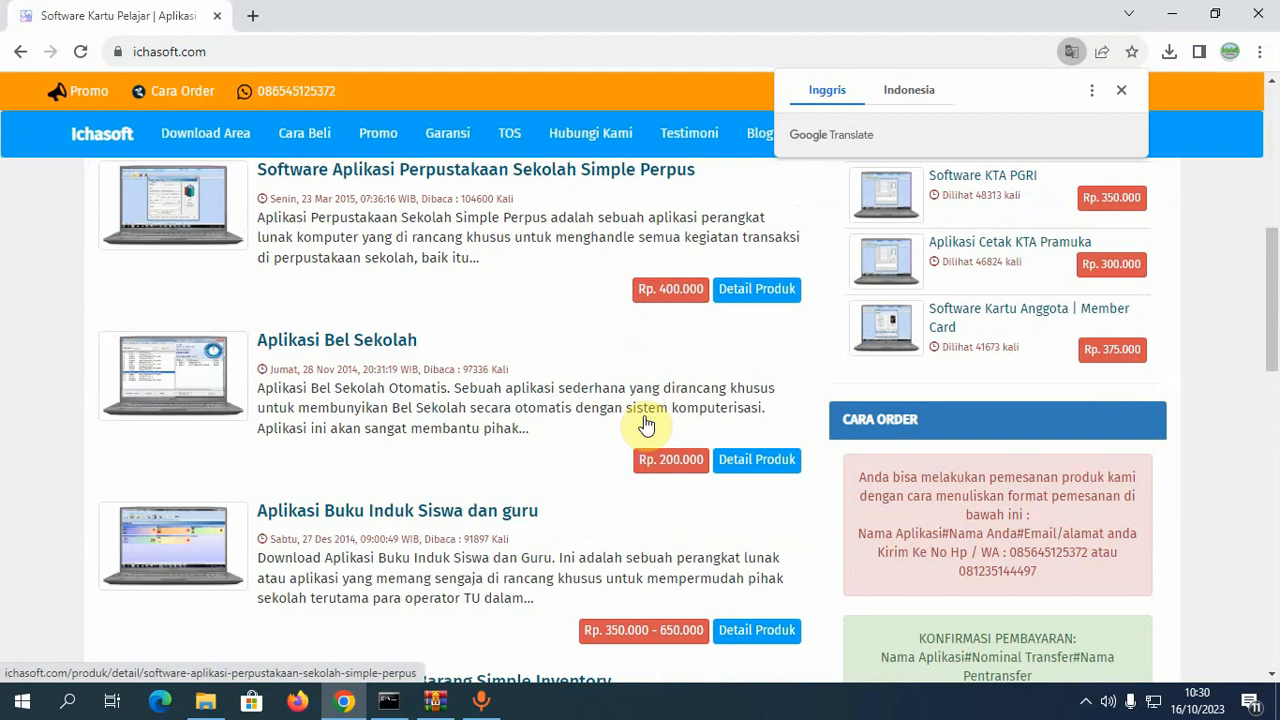
scroll(645, 425, "up", 5)
left_click(928, 176)
type("tabungan")
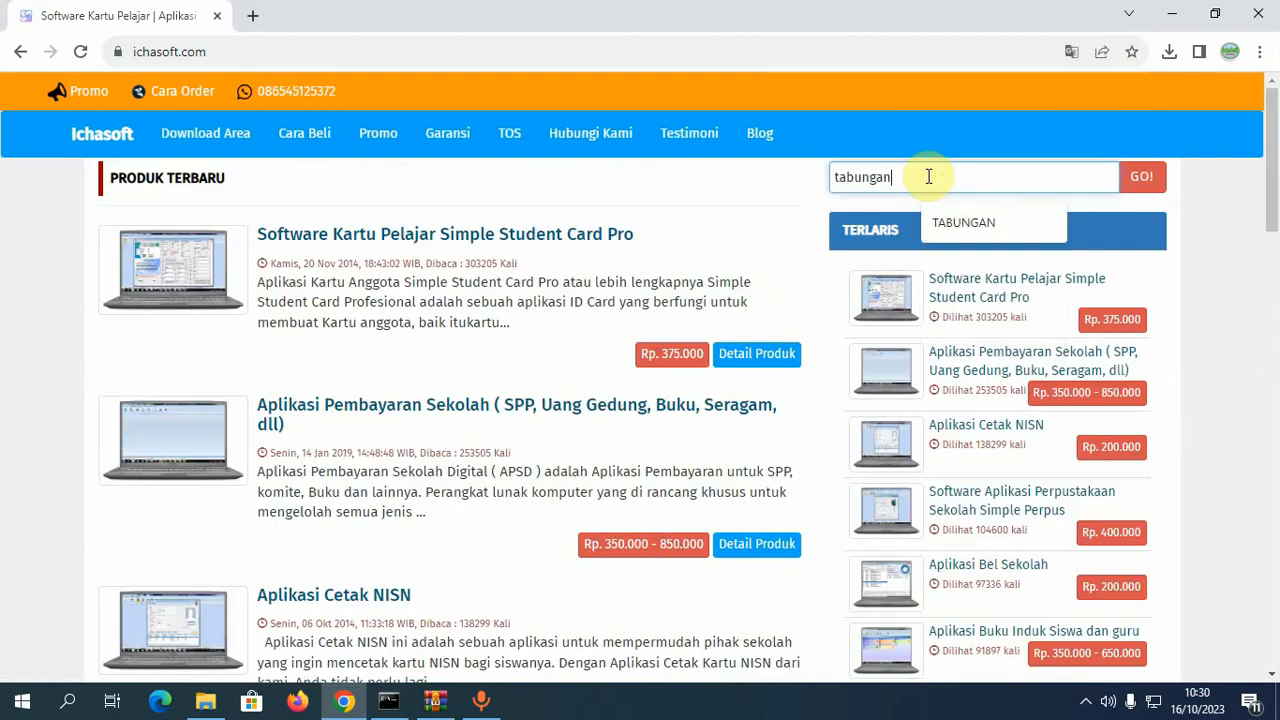
left_click(1143, 178)
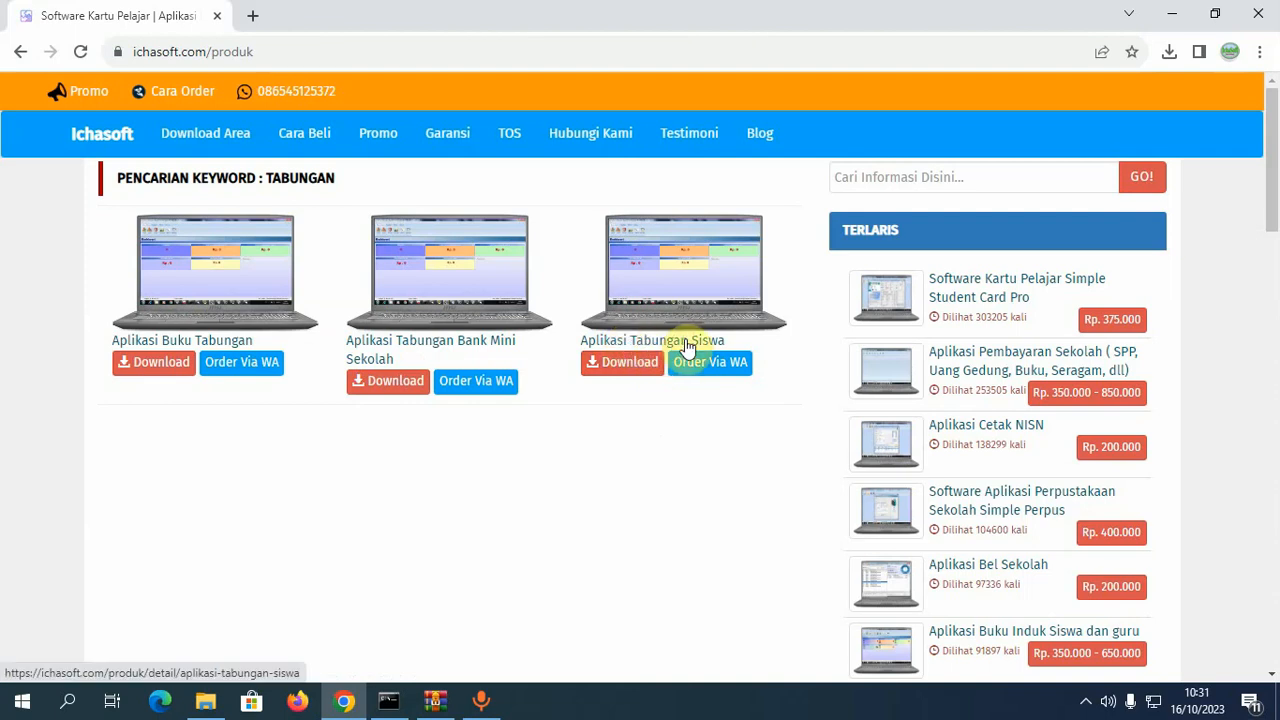
- Download Aplikasi Tabungan Siswa from the results, check the downloads list, and open its product page
left_click(623, 372)
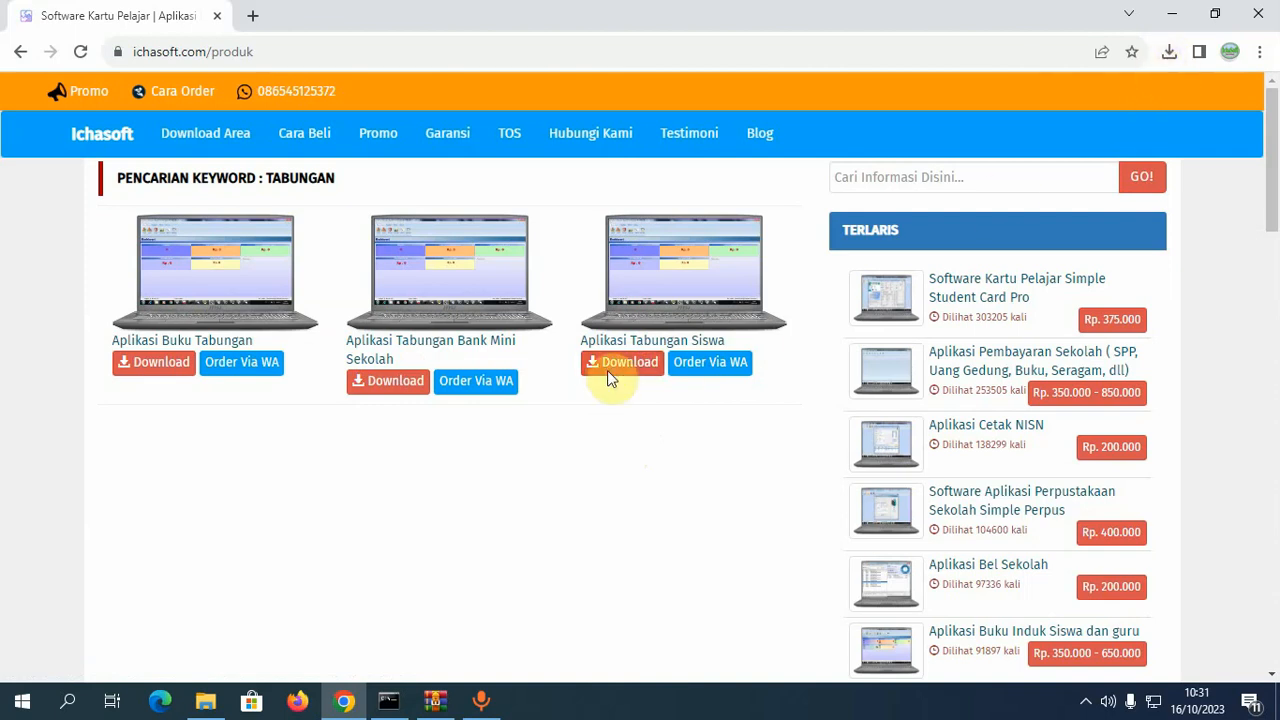
left_click(1168, 54)
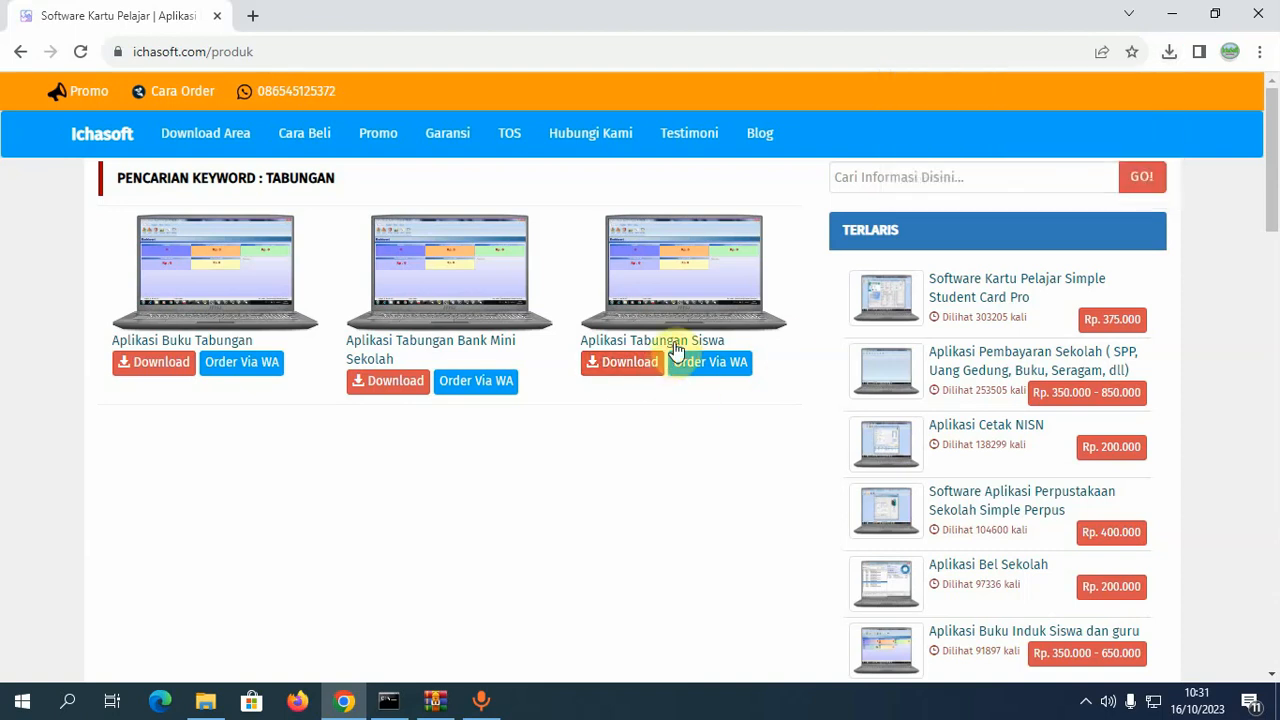
left_click(676, 350)
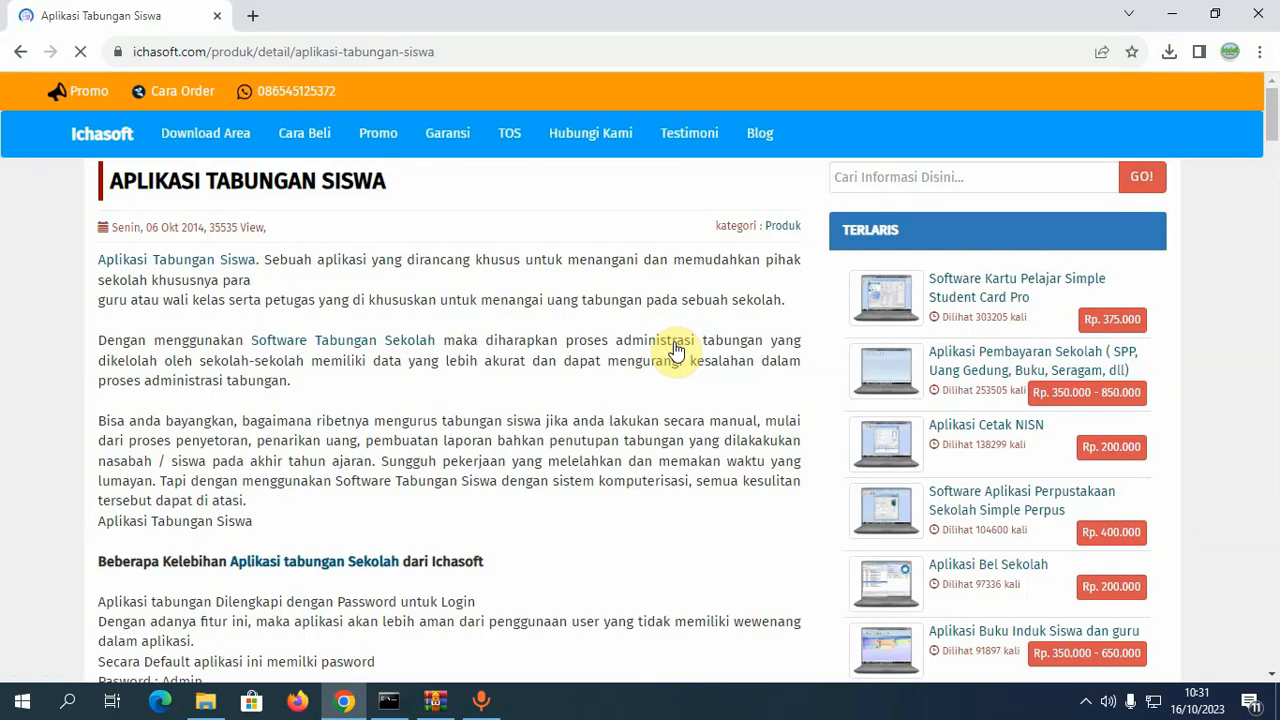
- Scroll down the product page and start the Download Demo of the savings app
scroll(459, 521, "down", 10)
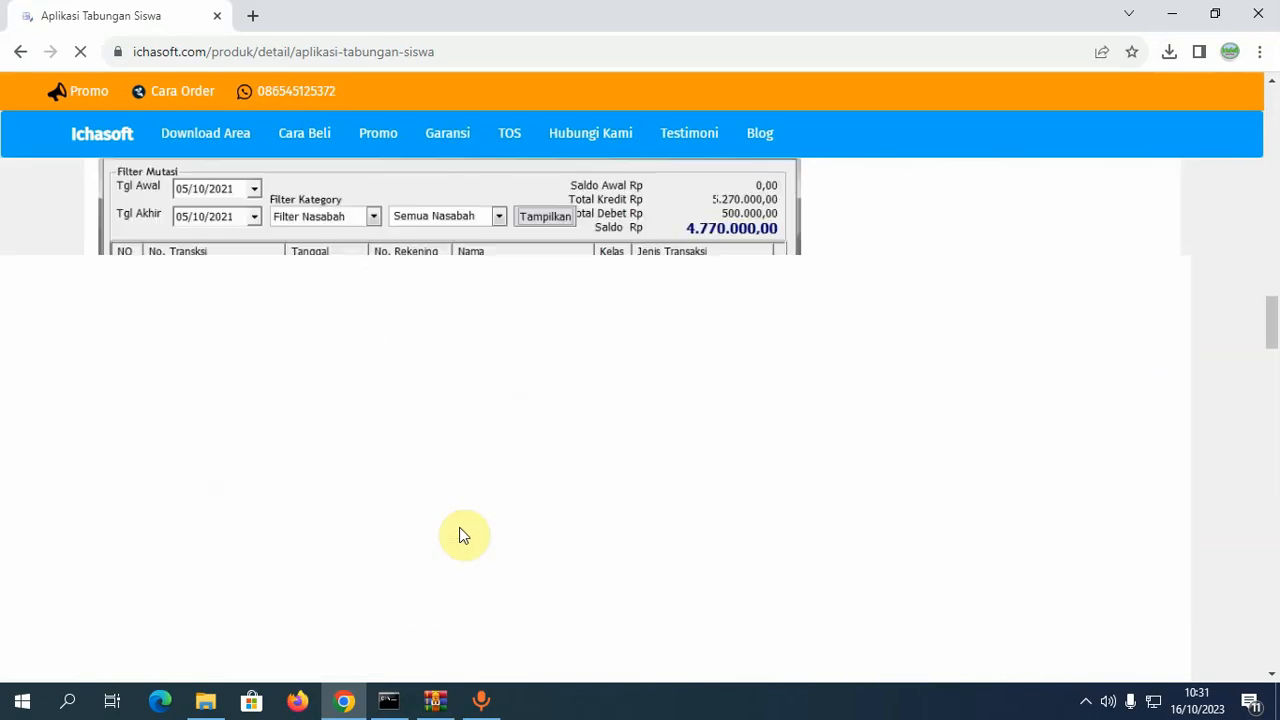
scroll(462, 536, "down", 3)
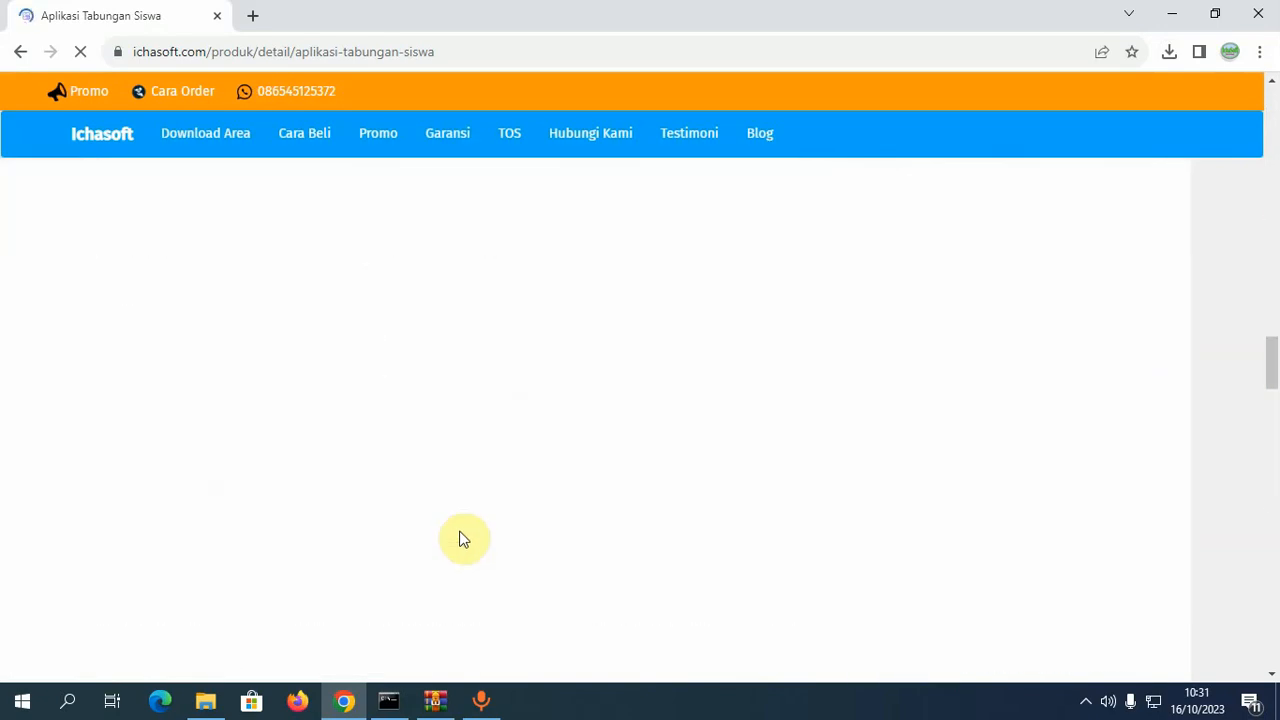
scroll(459, 539, "down", 5)
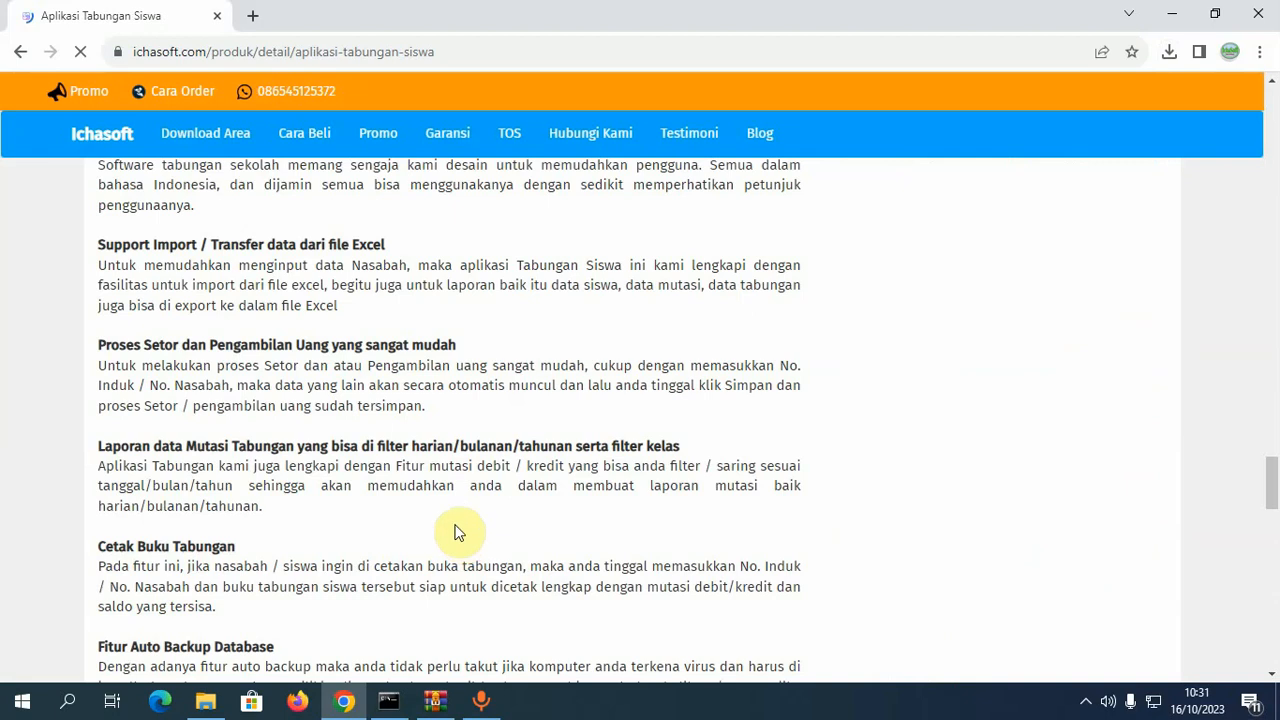
scroll(455, 533, "down", 10)
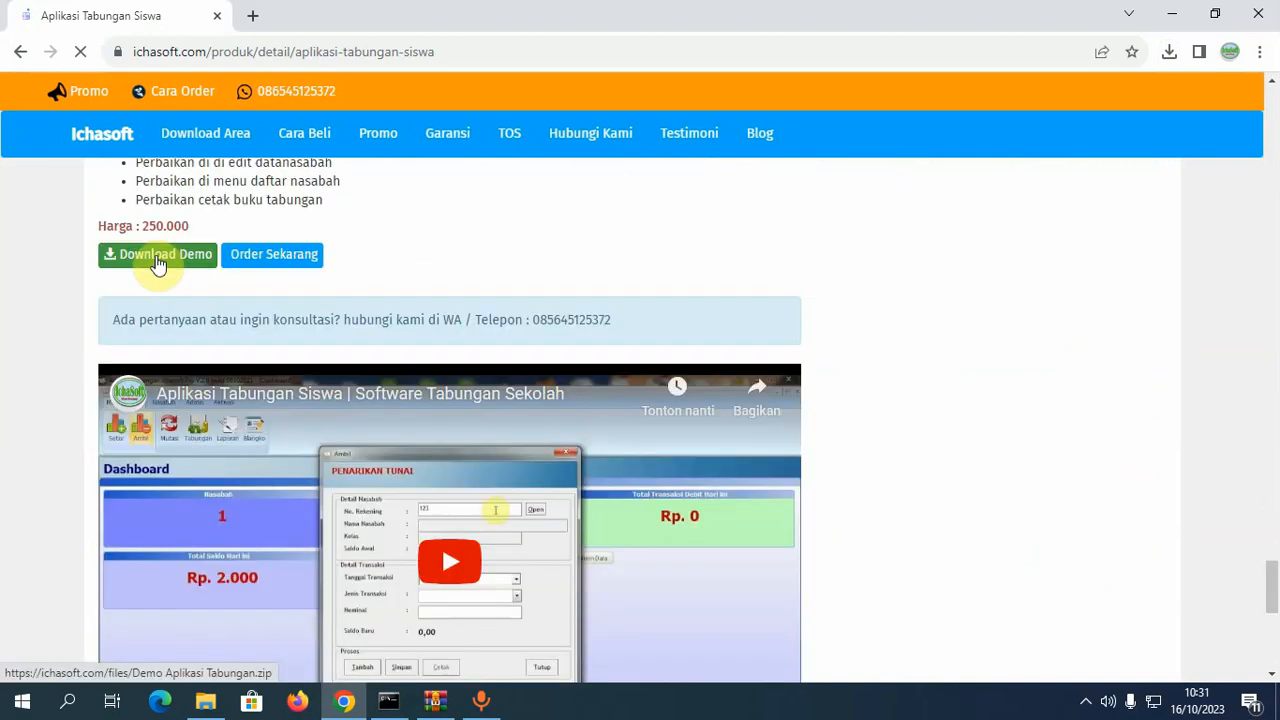
left_click(157, 259)
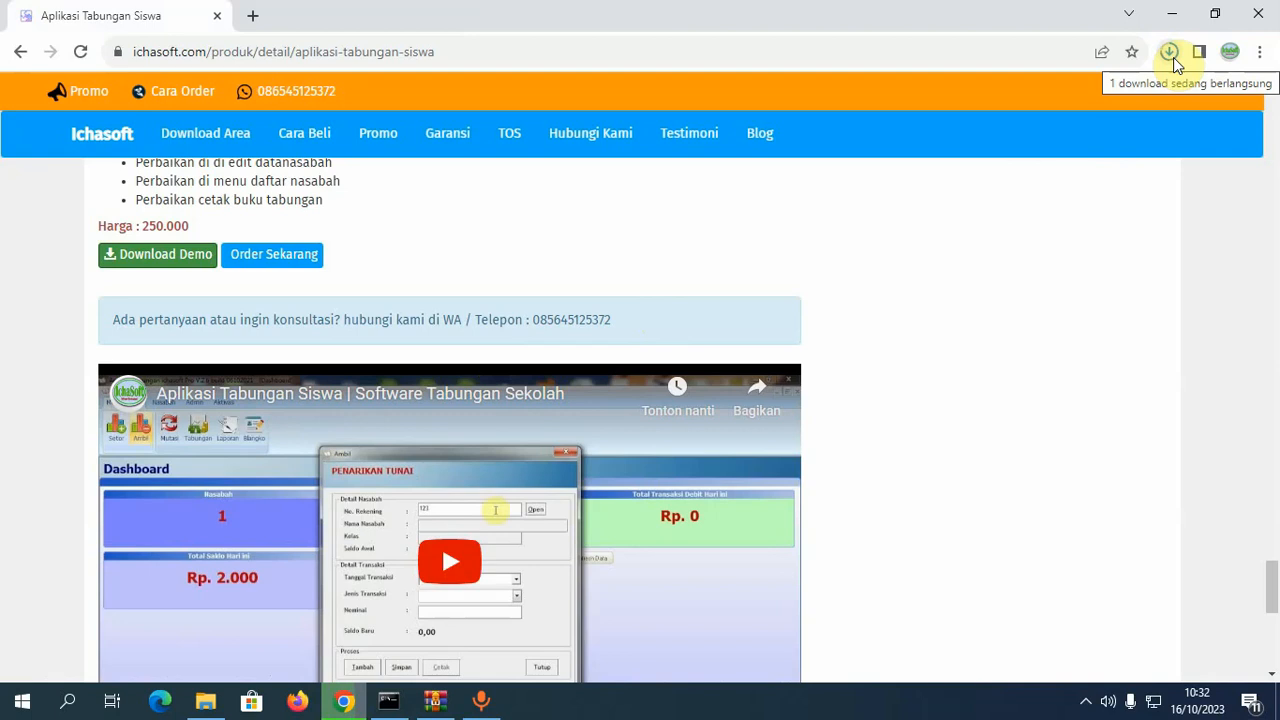
- Confirm Demo Aplikasi Tabungan.zip (11,3 MB) finished downloading and minimise Chrome
left_click(1170, 53)
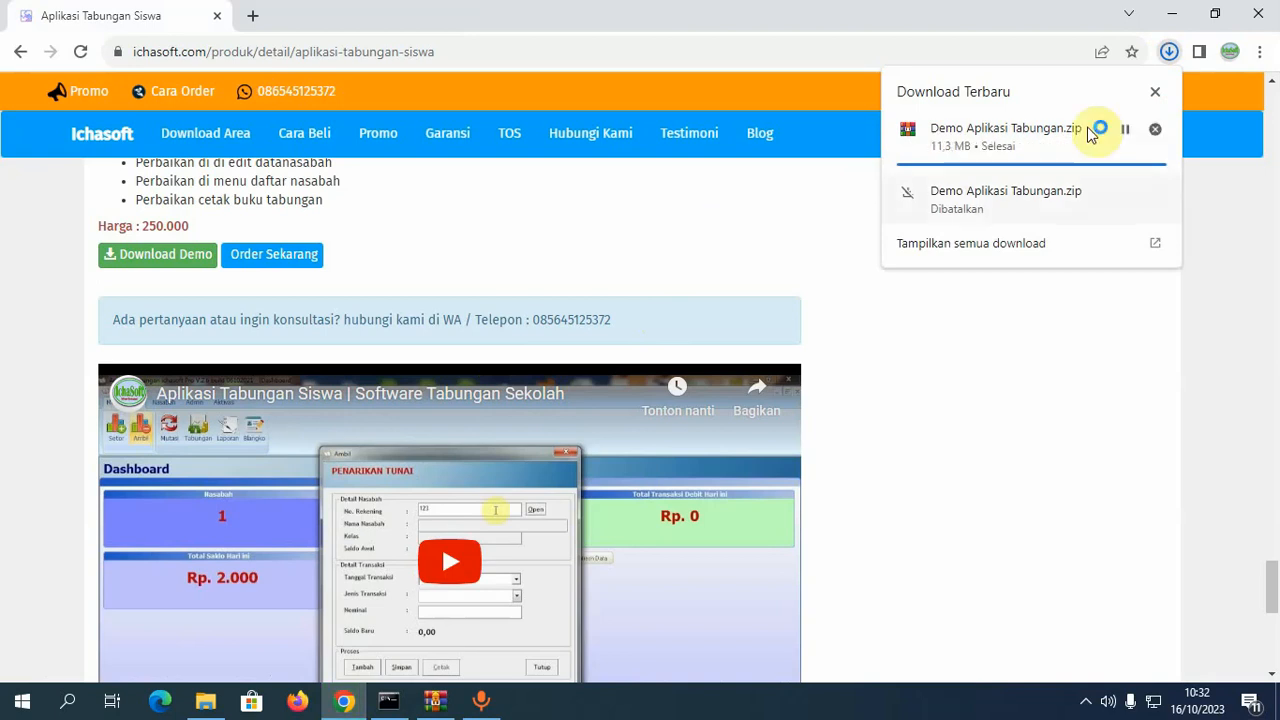
left_click(706, 240)
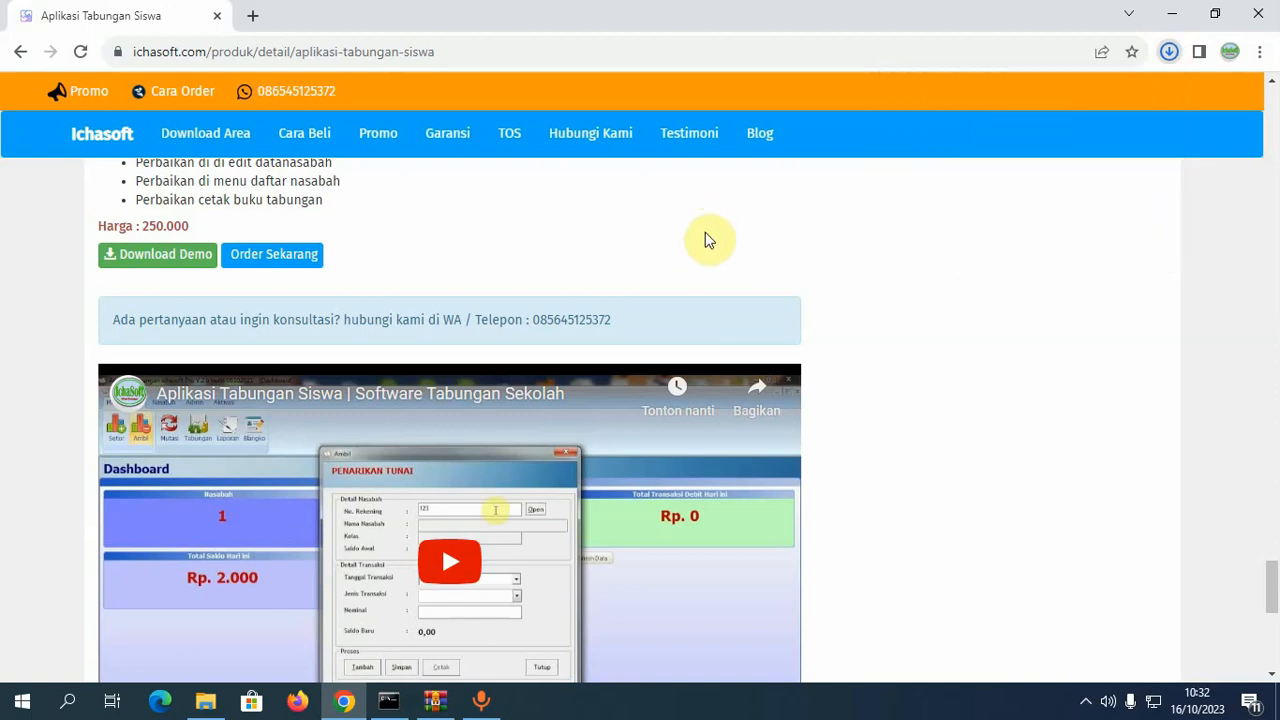
left_click(1172, 14)
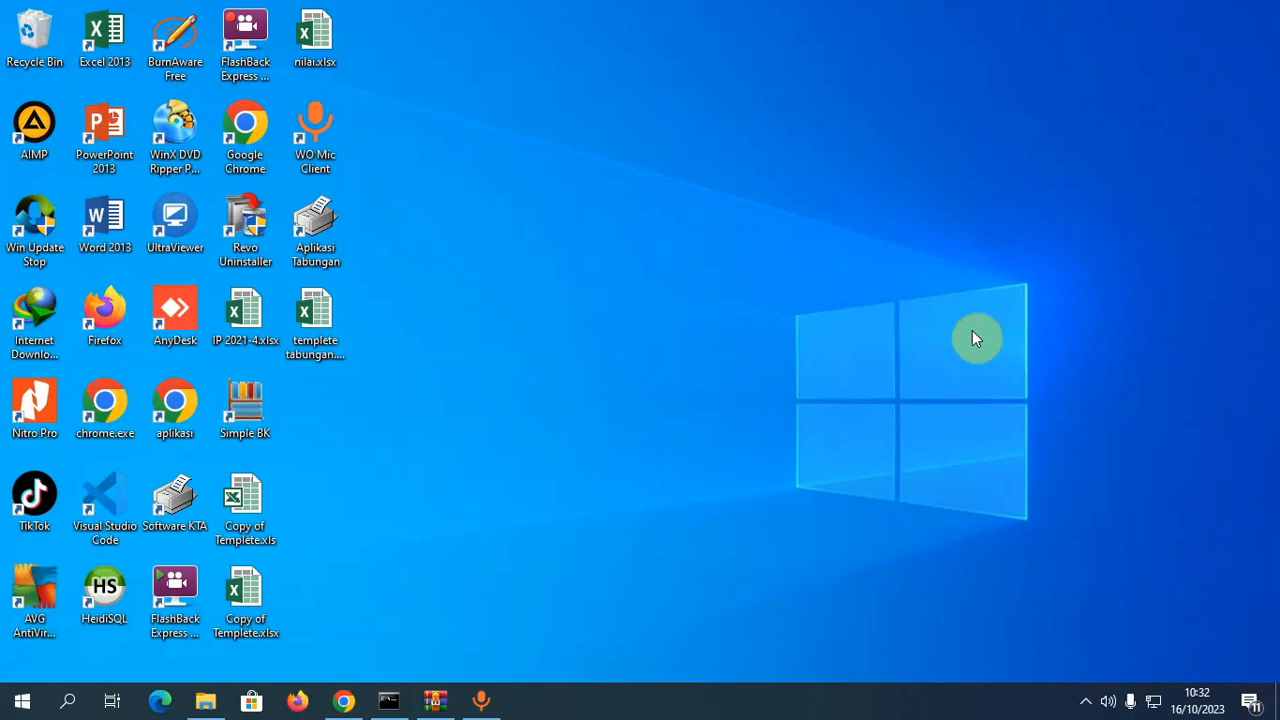
- Launch Aplikasi Tabungan from its desktop shortcut
double_click(327, 255)
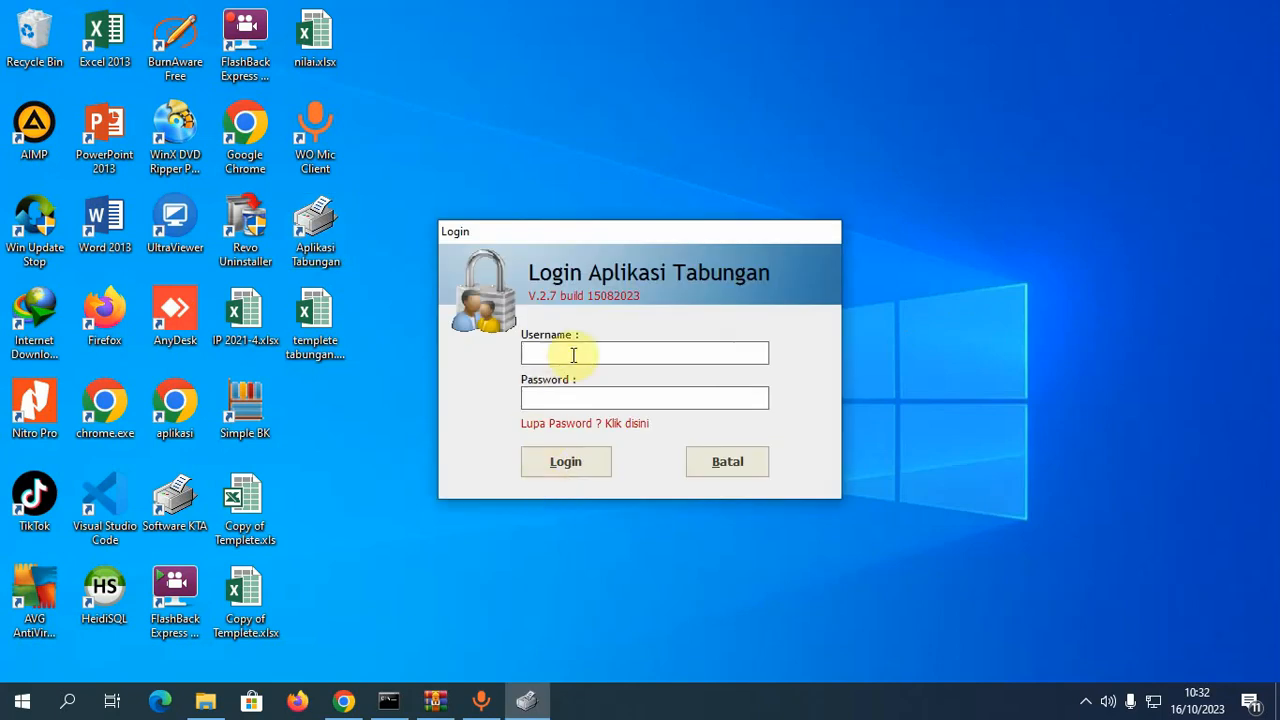
- Log in with the admin credentials and browse the Nasabah, Admin, Aktivasi and Menu Utama tabs
type("admin")
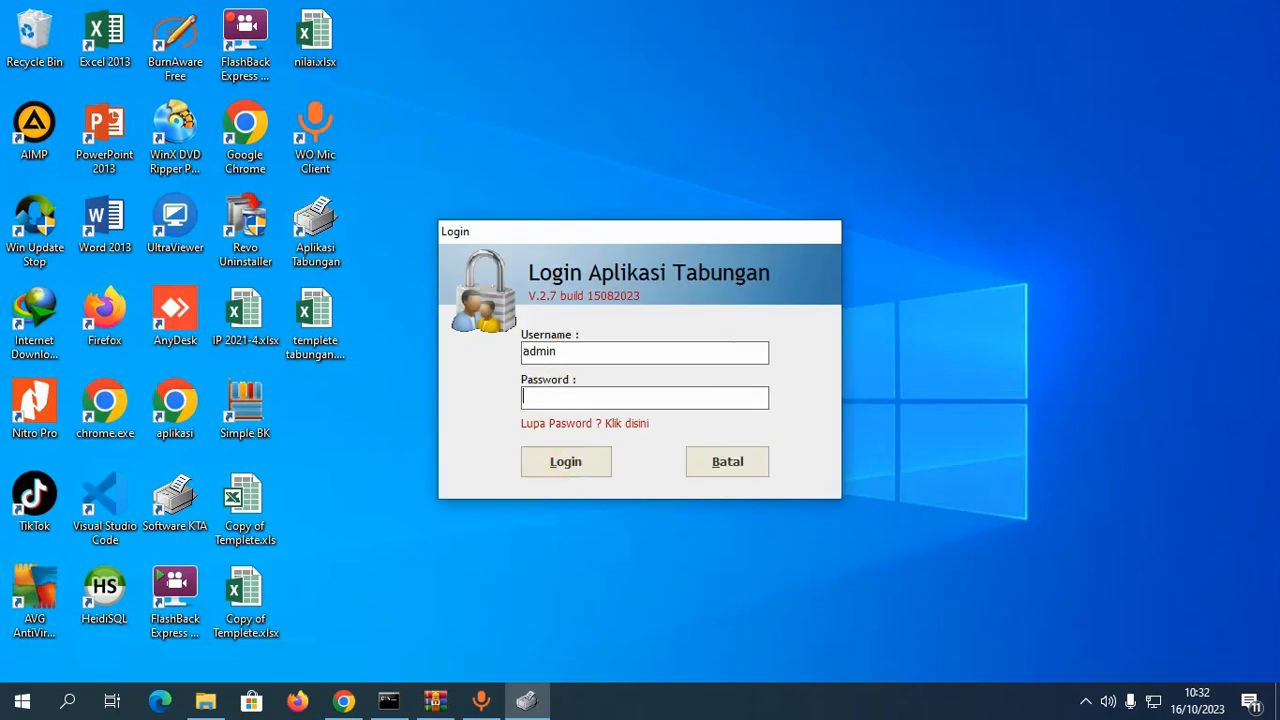
type("*****")
key("Return")
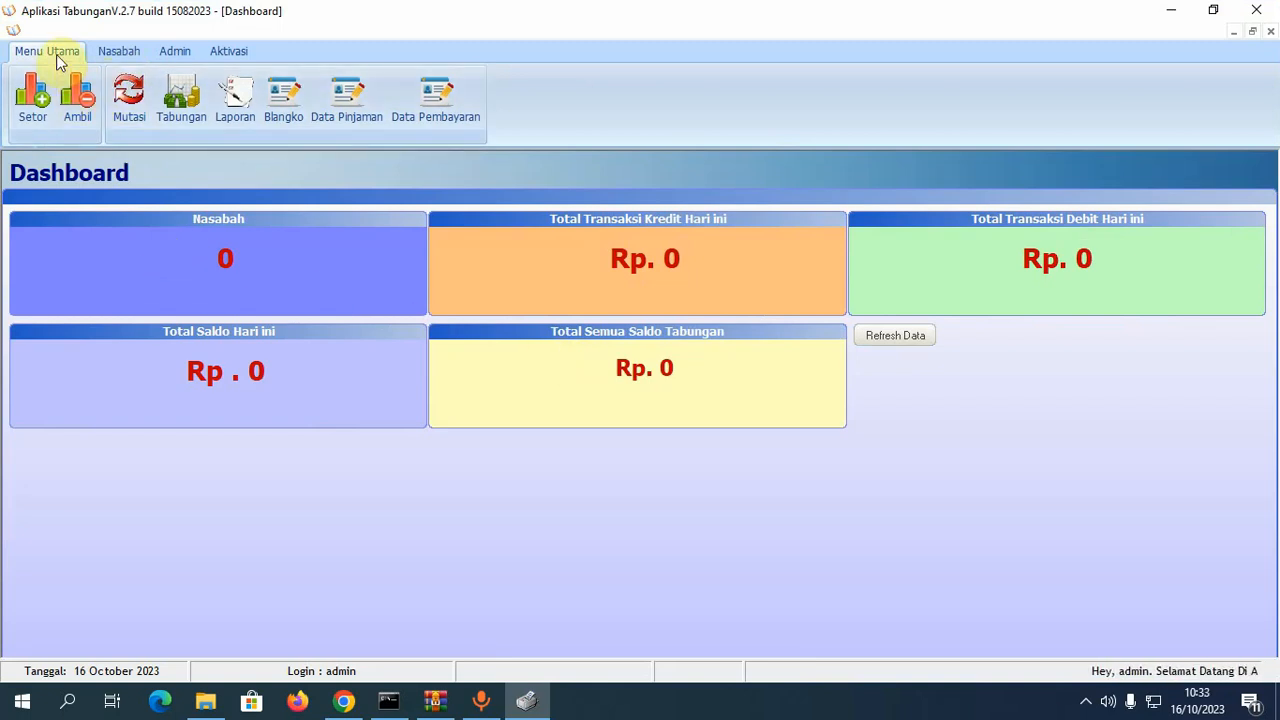
left_click(115, 53)
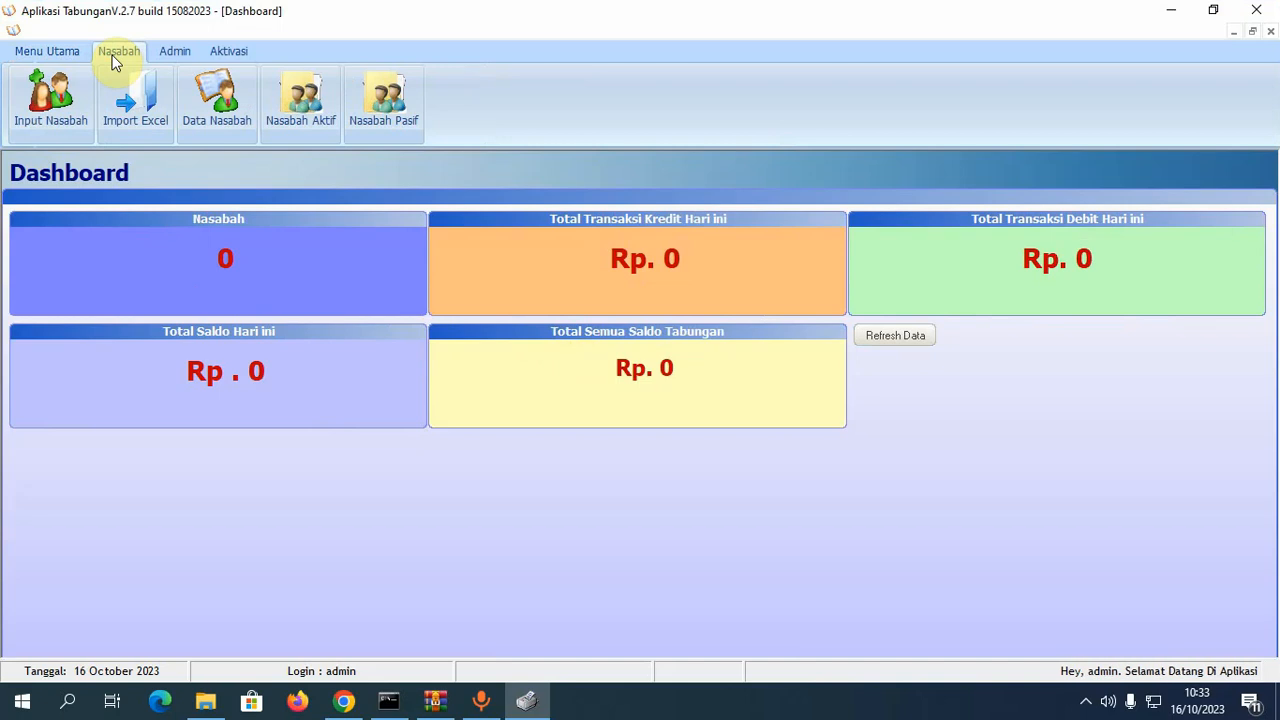
left_click(163, 54)
left_click(234, 57)
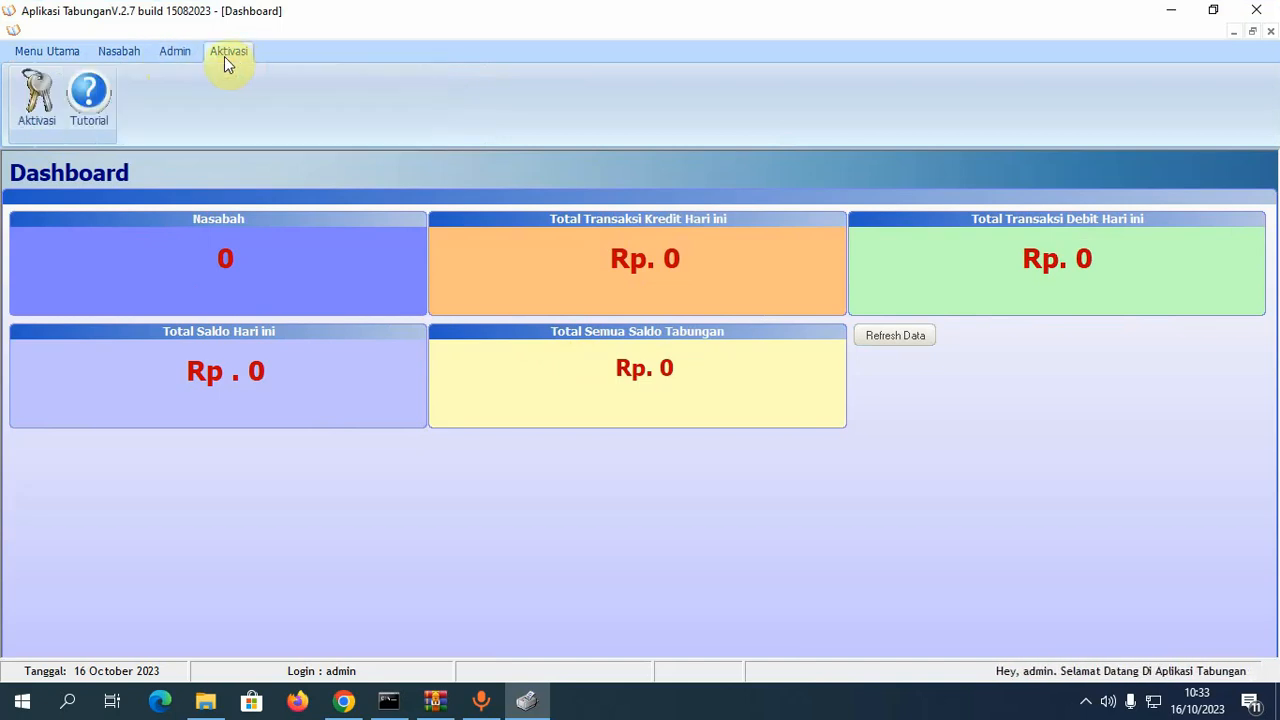
left_click(64, 54)
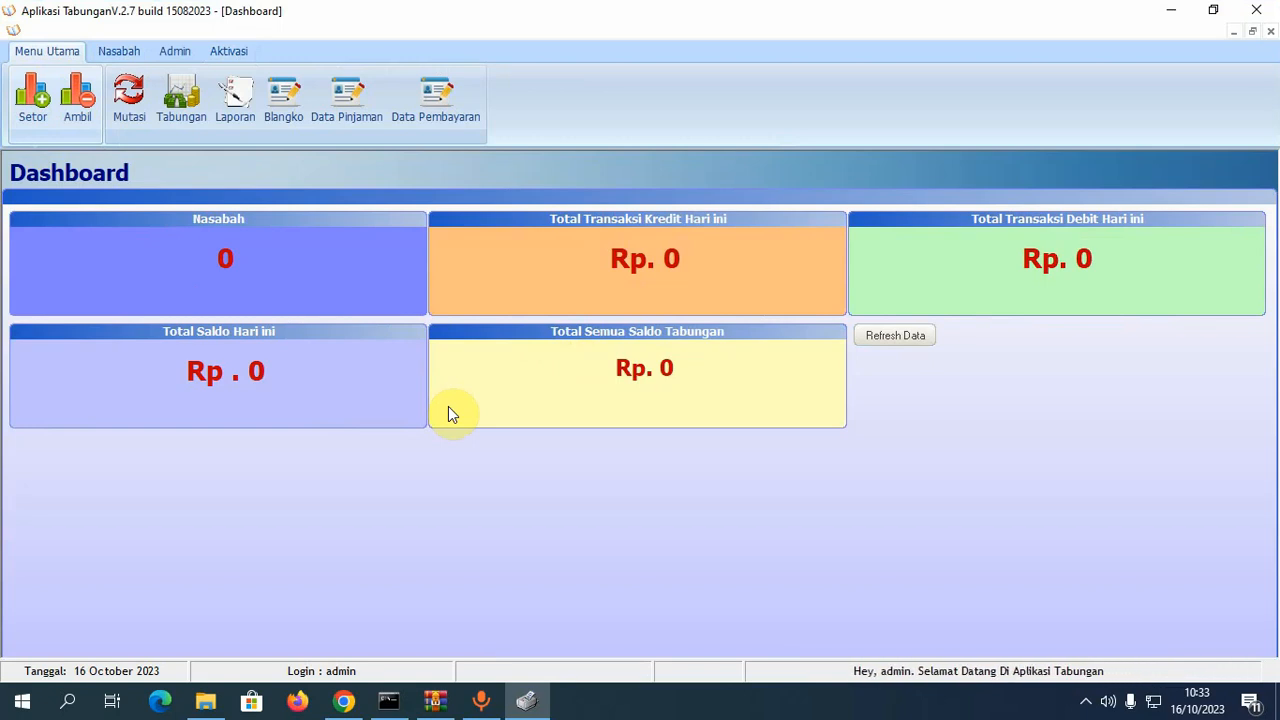
left_click(194, 56)
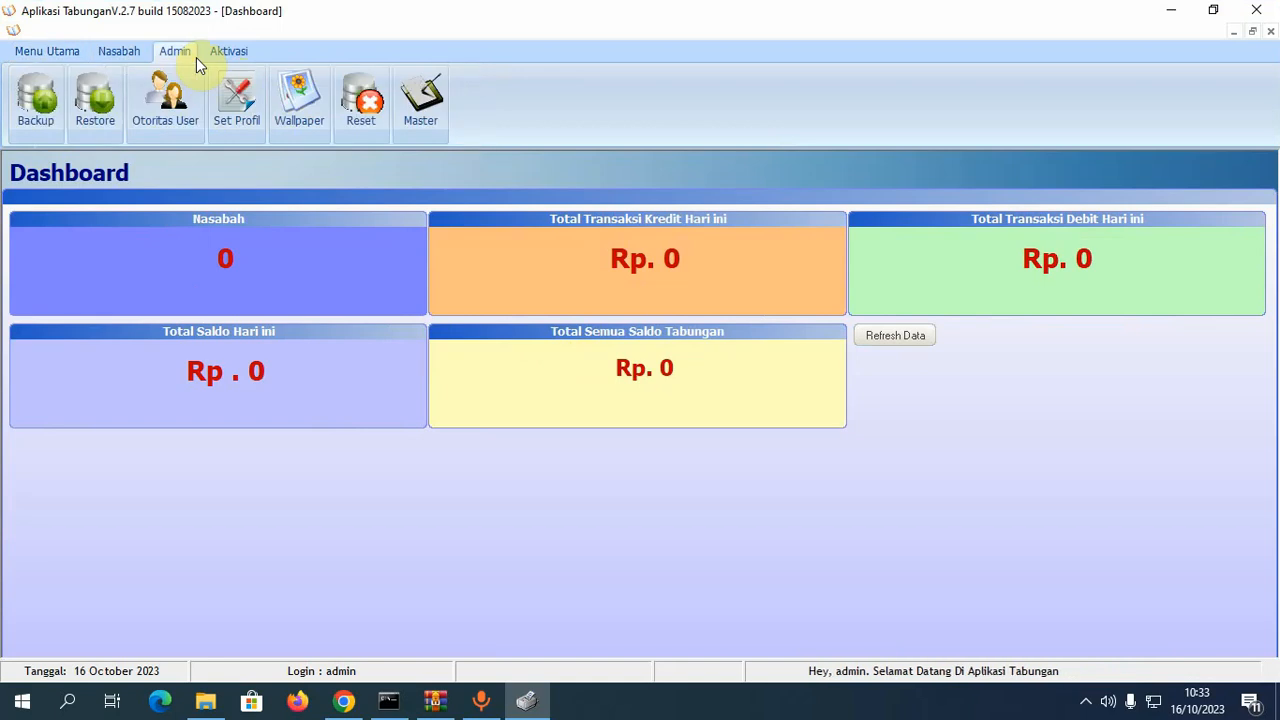
- Open Set Profil and append ICHASOFT to the BANK MINI institution name
left_click(240, 108)
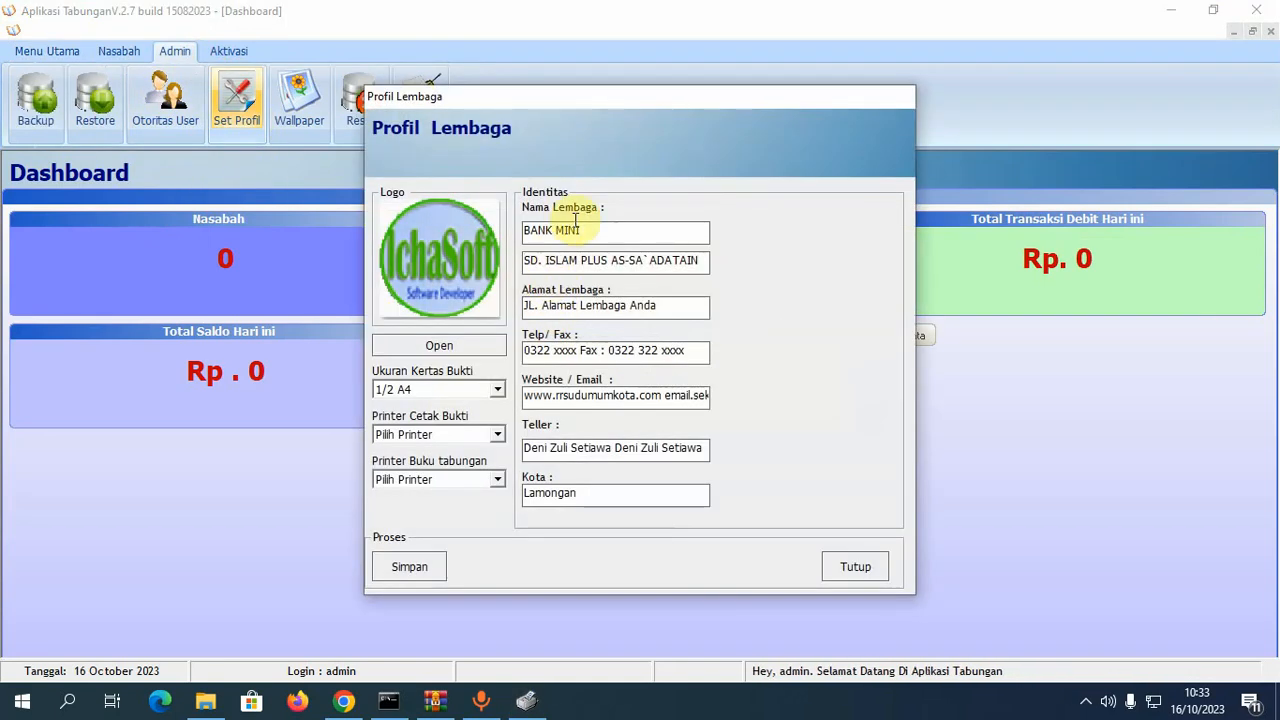
left_click_drag(601, 101, 644, 124)
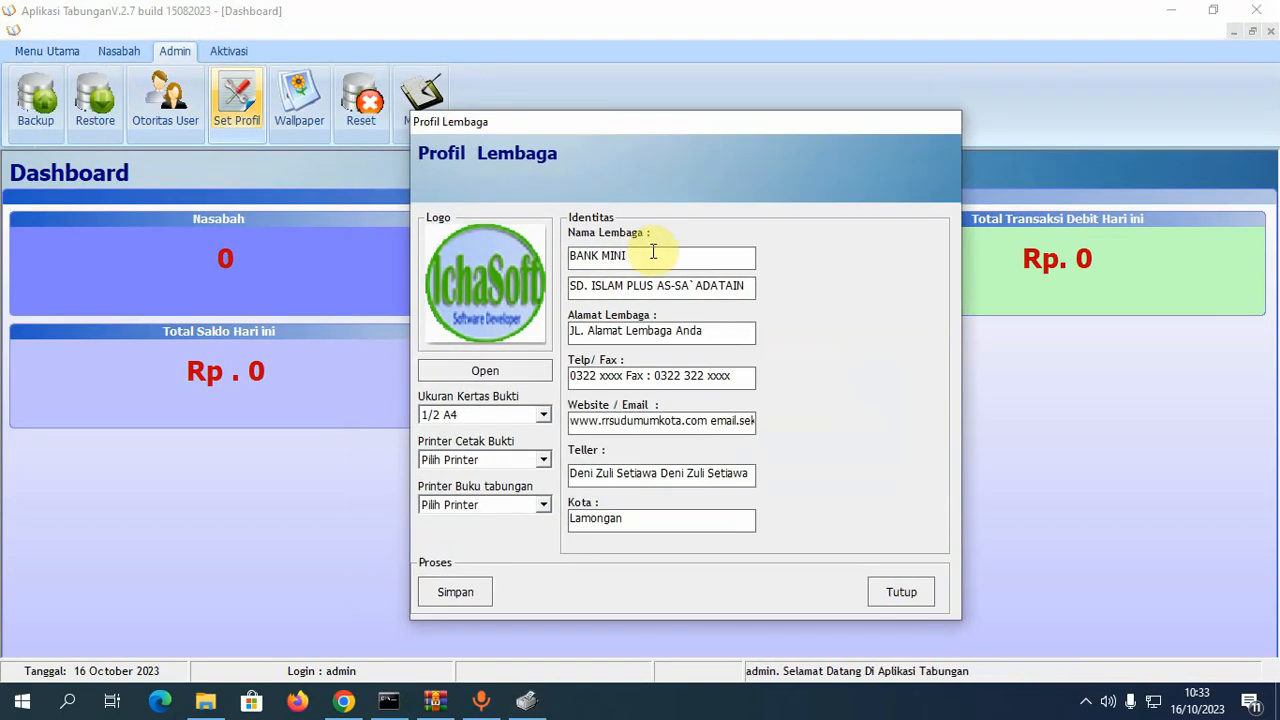
left_click_drag(650, 257, 562, 258)
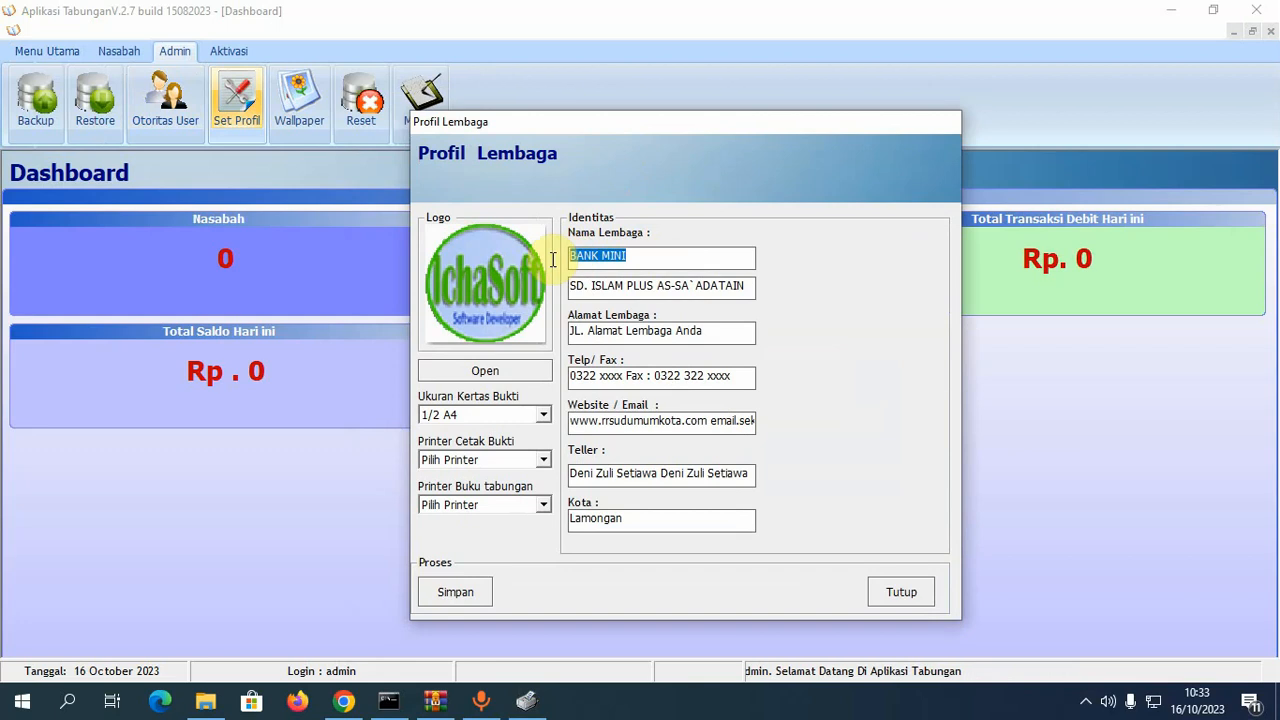
left_click(655, 263)
type("ICHASOFT")
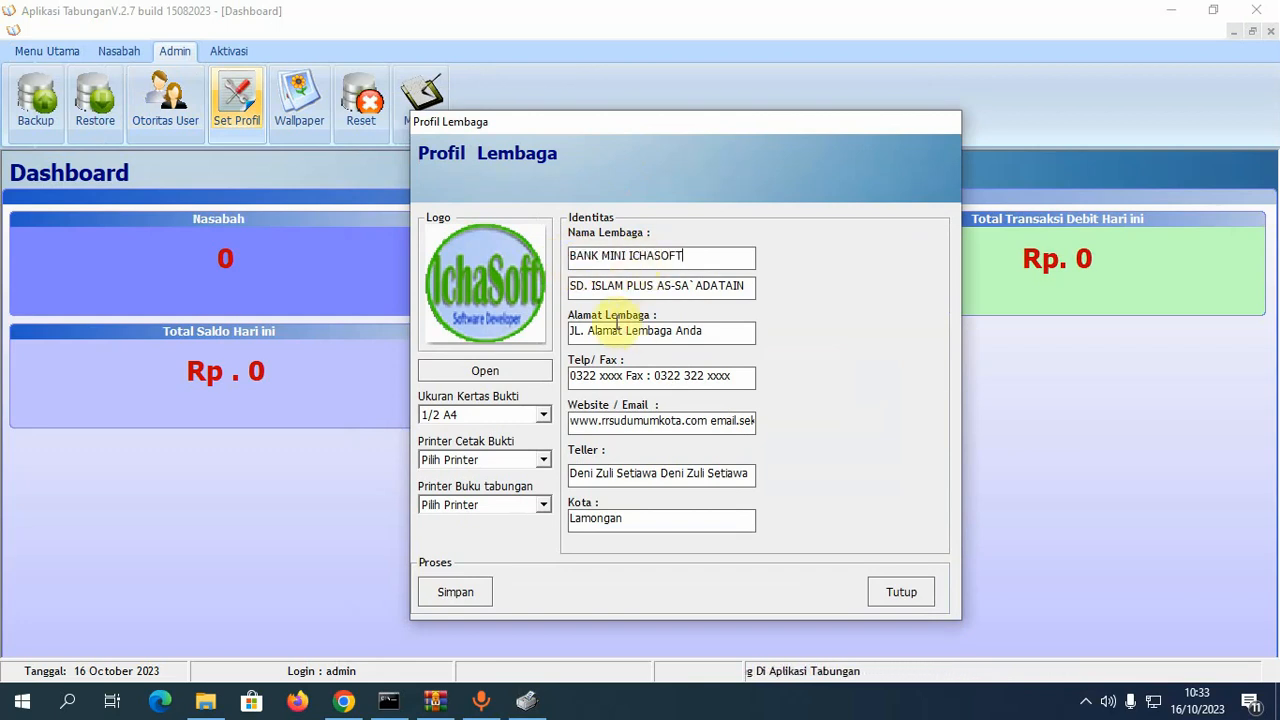
- Remove ICHASOFT from the first name line, leaving just BANK MINI
left_click(584, 288)
left_click_drag(586, 295, 665, 298)
left_click(666, 298)
left_click_drag(706, 256, 633, 262)
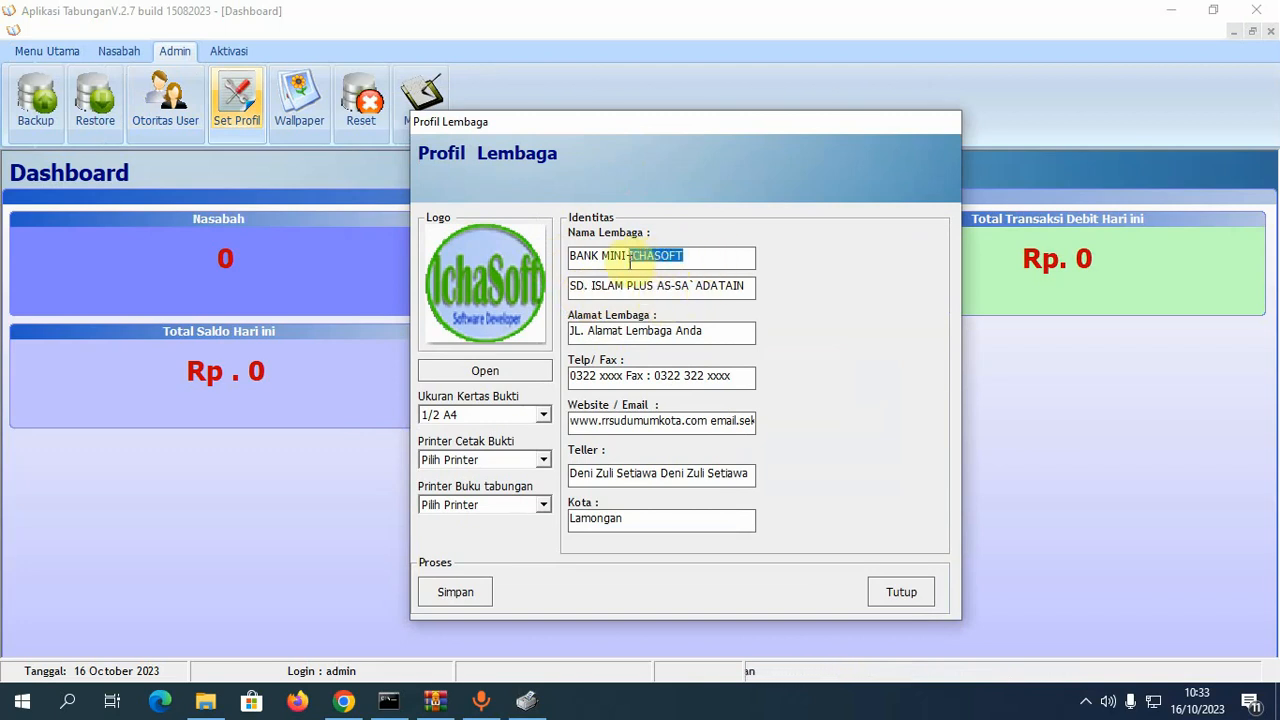
key("BackSpace")
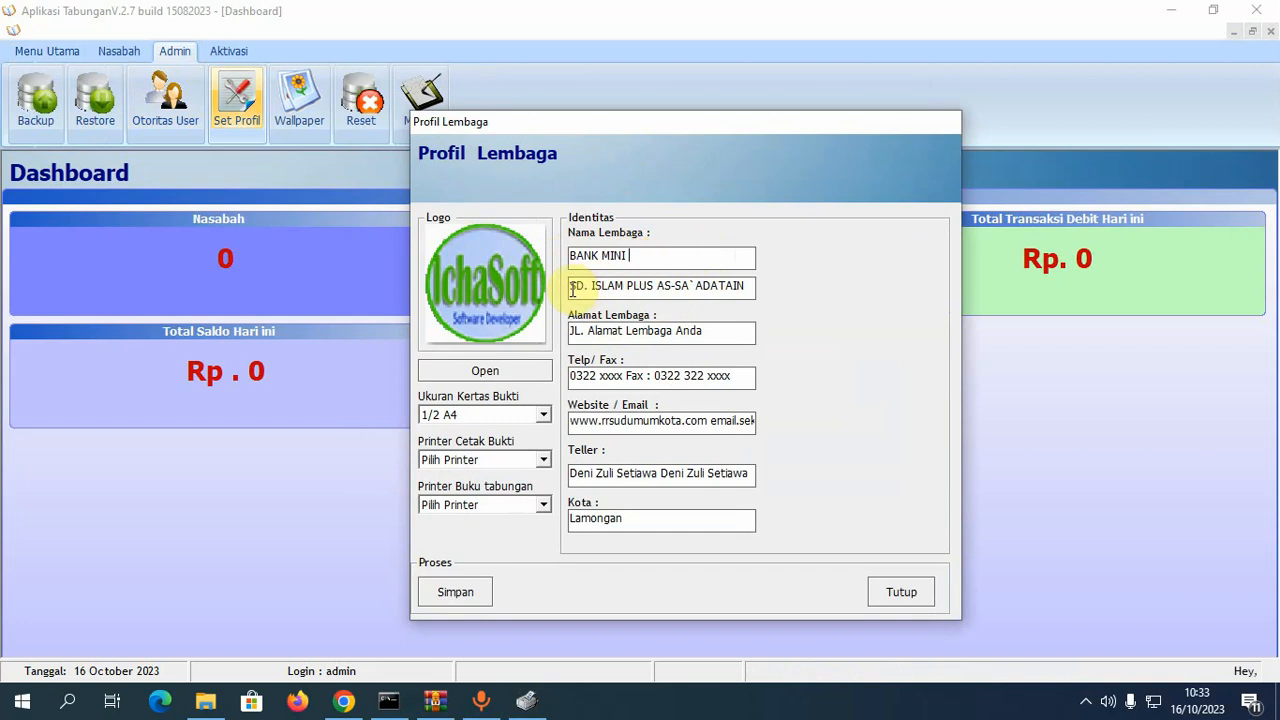
- Replace the second identity line SD. ISLAM PLUS AS-SA`ADATAIN with ICHASOFT
left_click_drag(584, 285, 808, 289)
type("ICHASOFT")
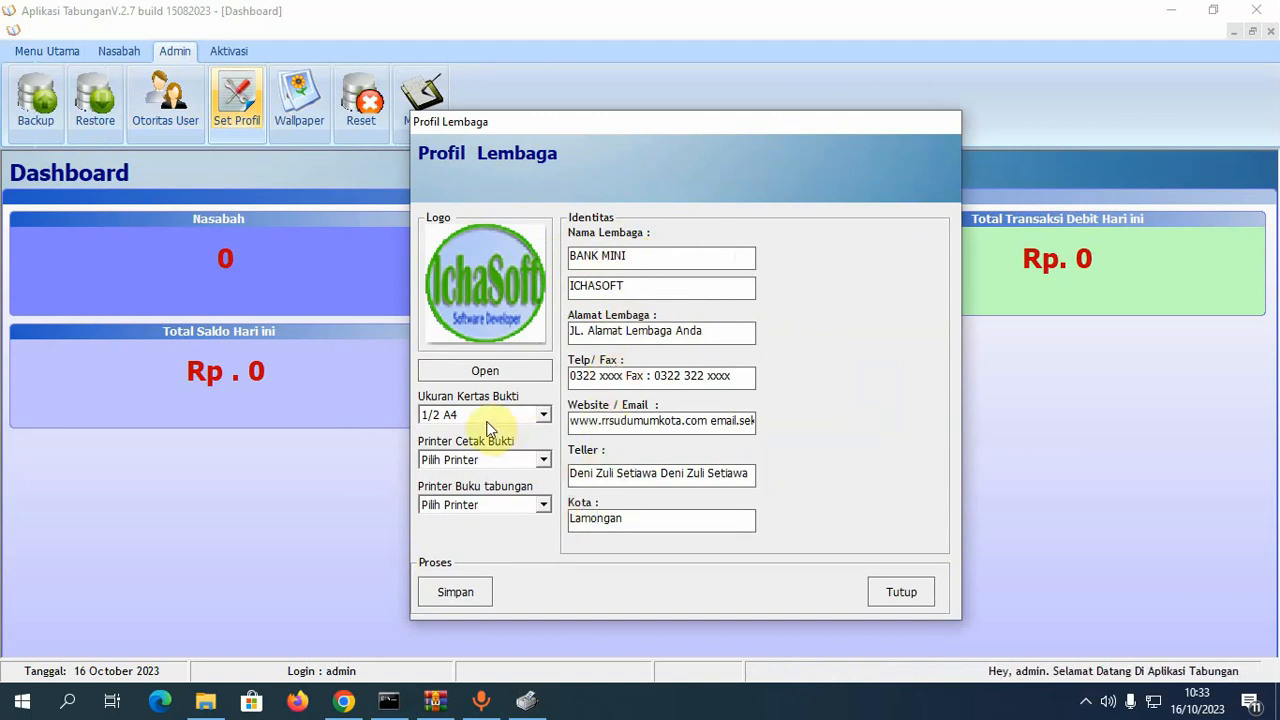
left_click(485, 368)
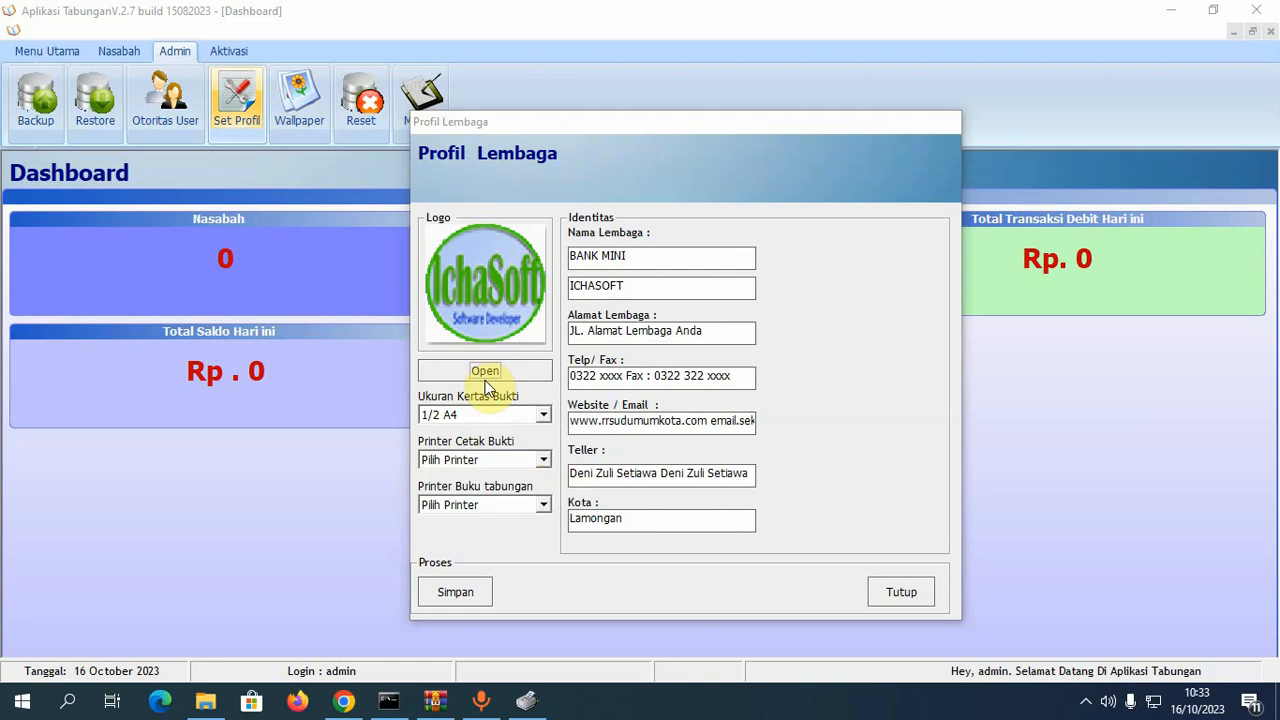
left_click(485, 379)
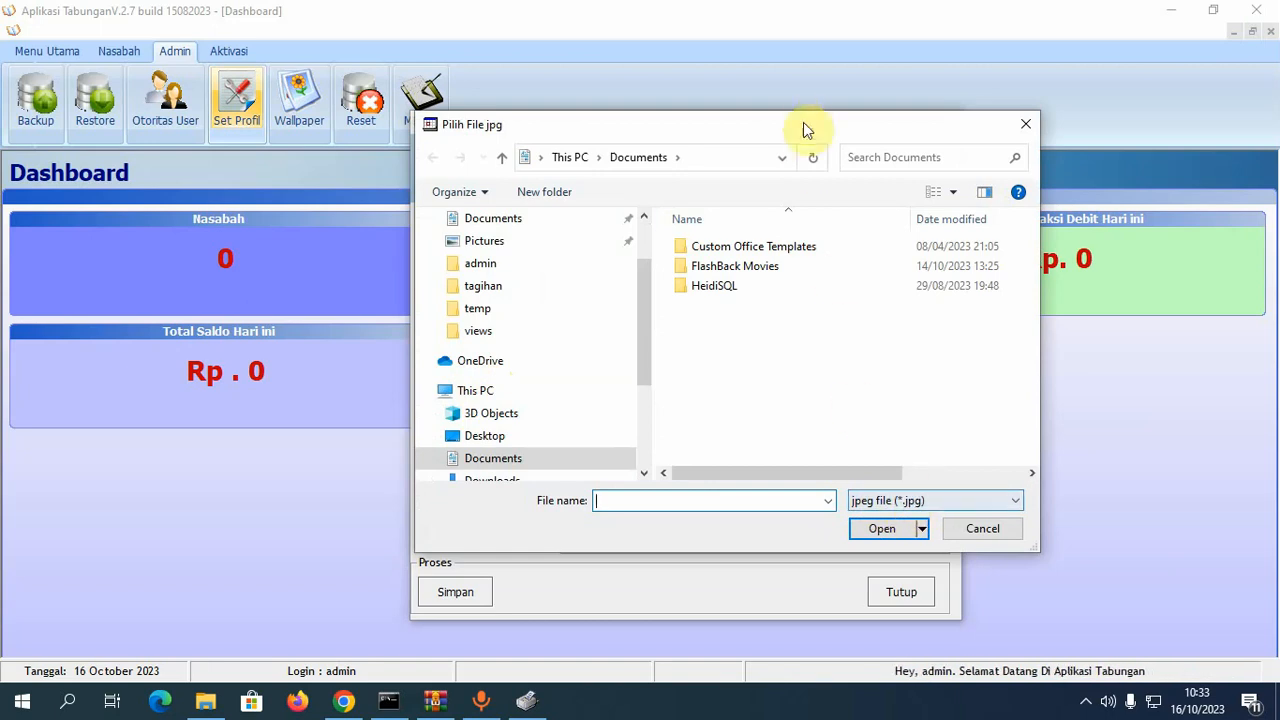
left_click_drag(760, 133, 532, 141)
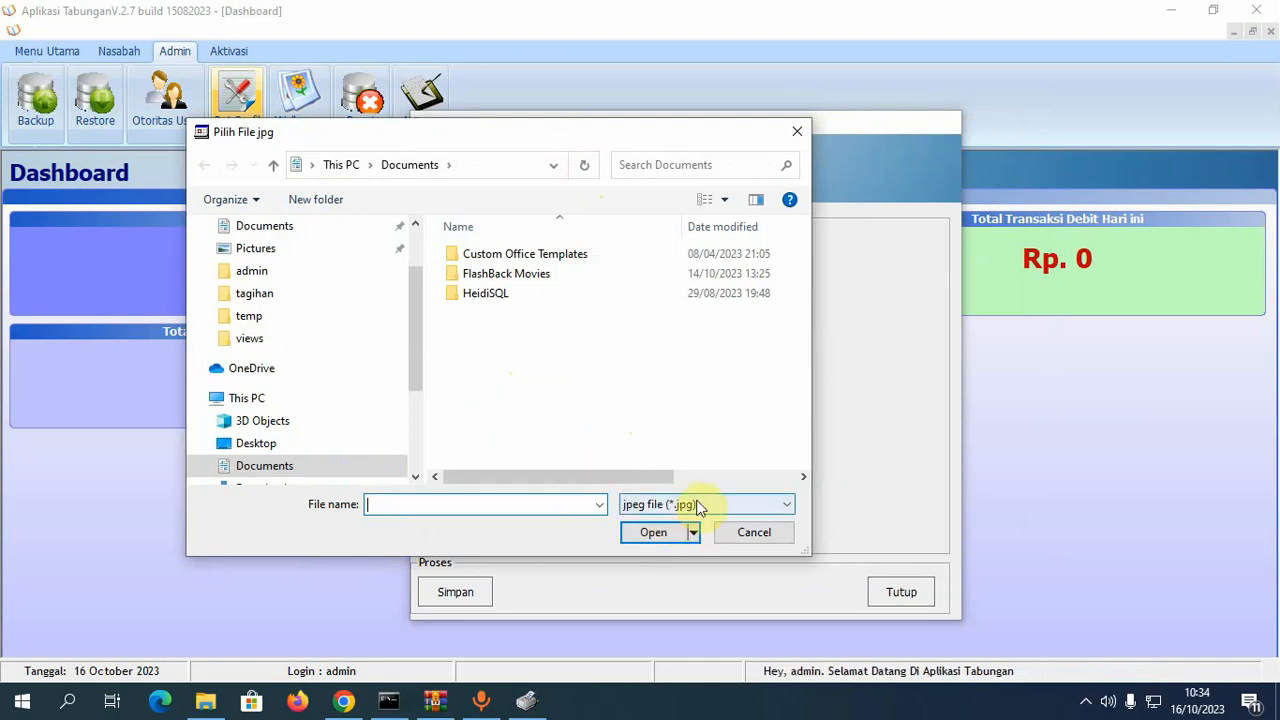
left_click(755, 532)
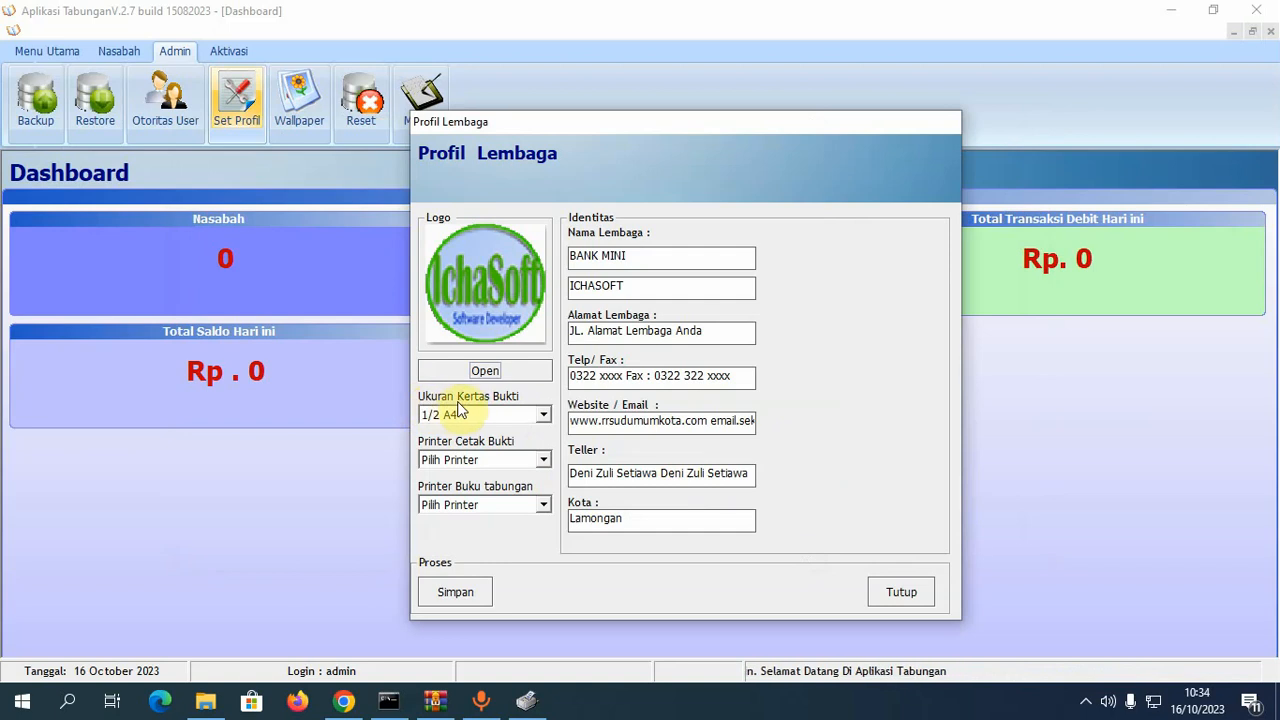
- Try 1/2 A4 and TM 80mm receipt paper sizes, finally settling on TM 57mm
left_click(543, 418)
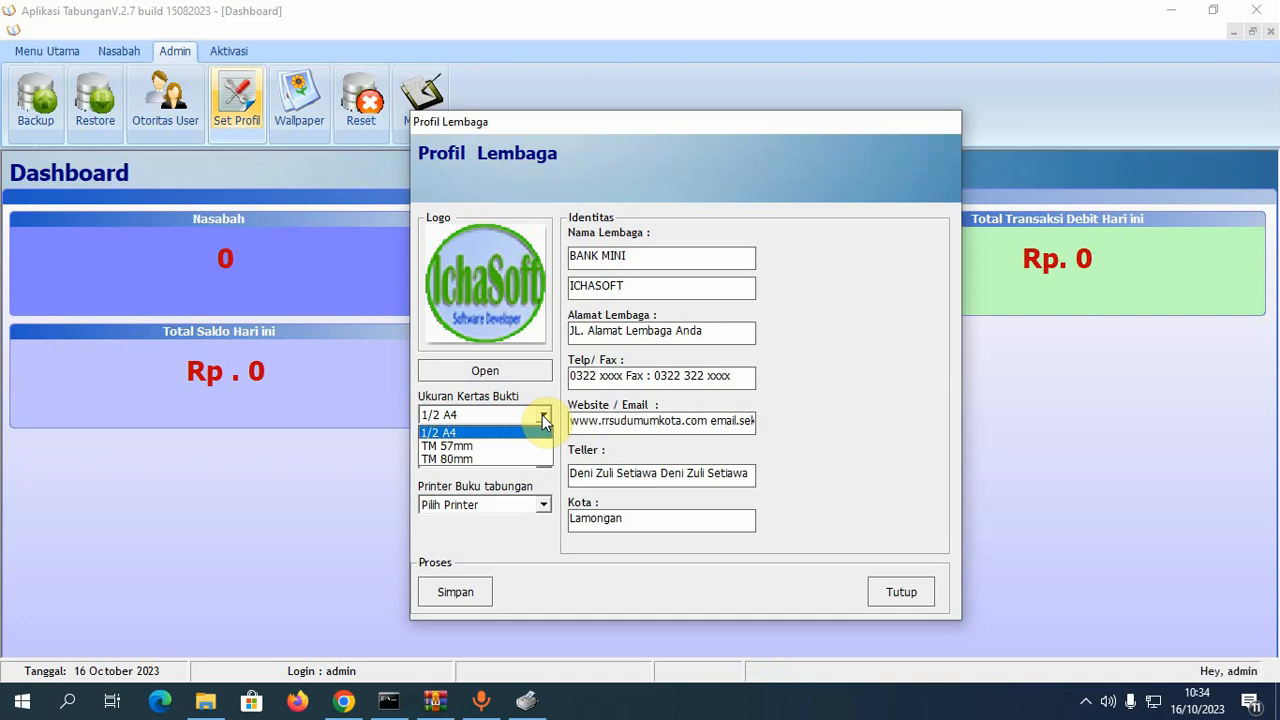
left_click(531, 424)
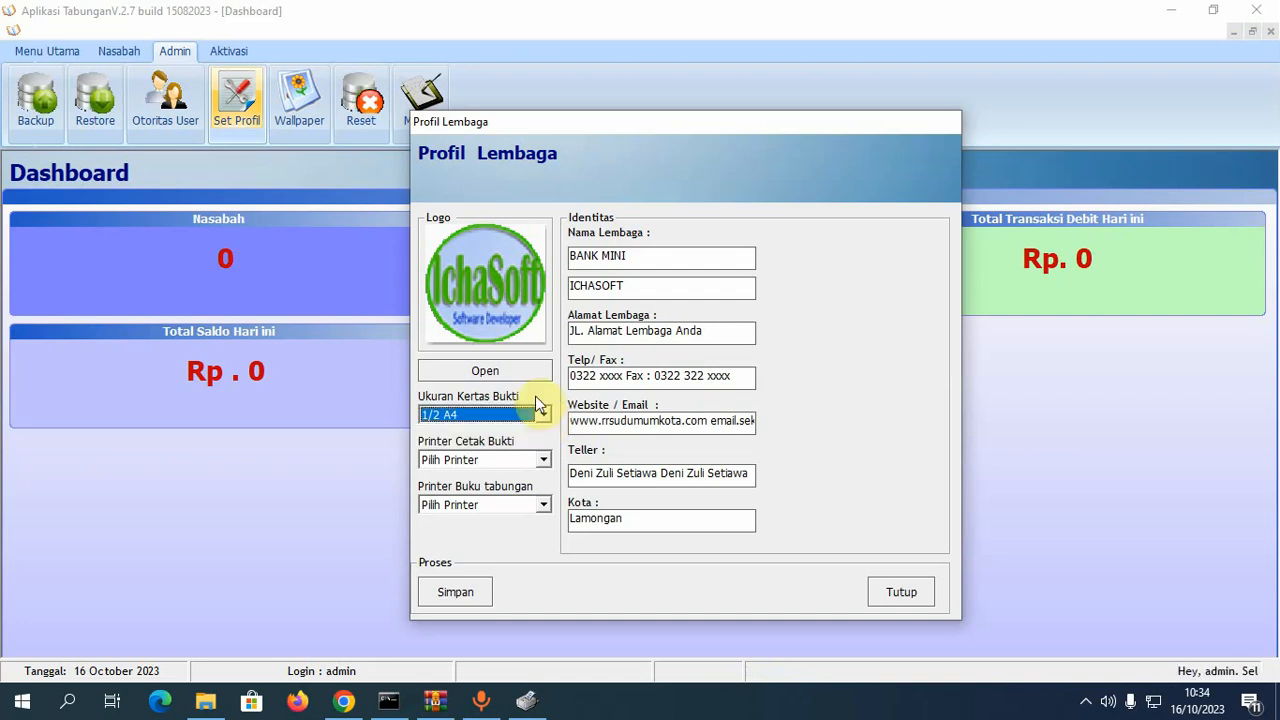
left_click(448, 417)
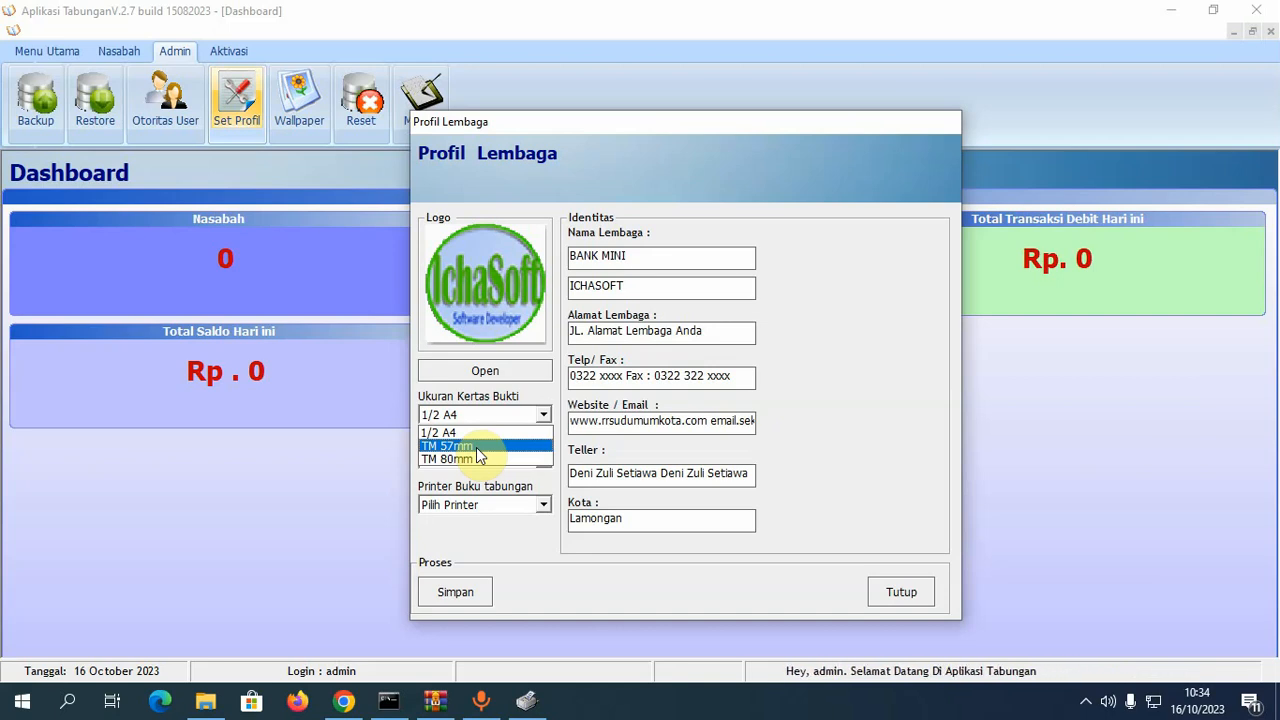
left_click(474, 461)
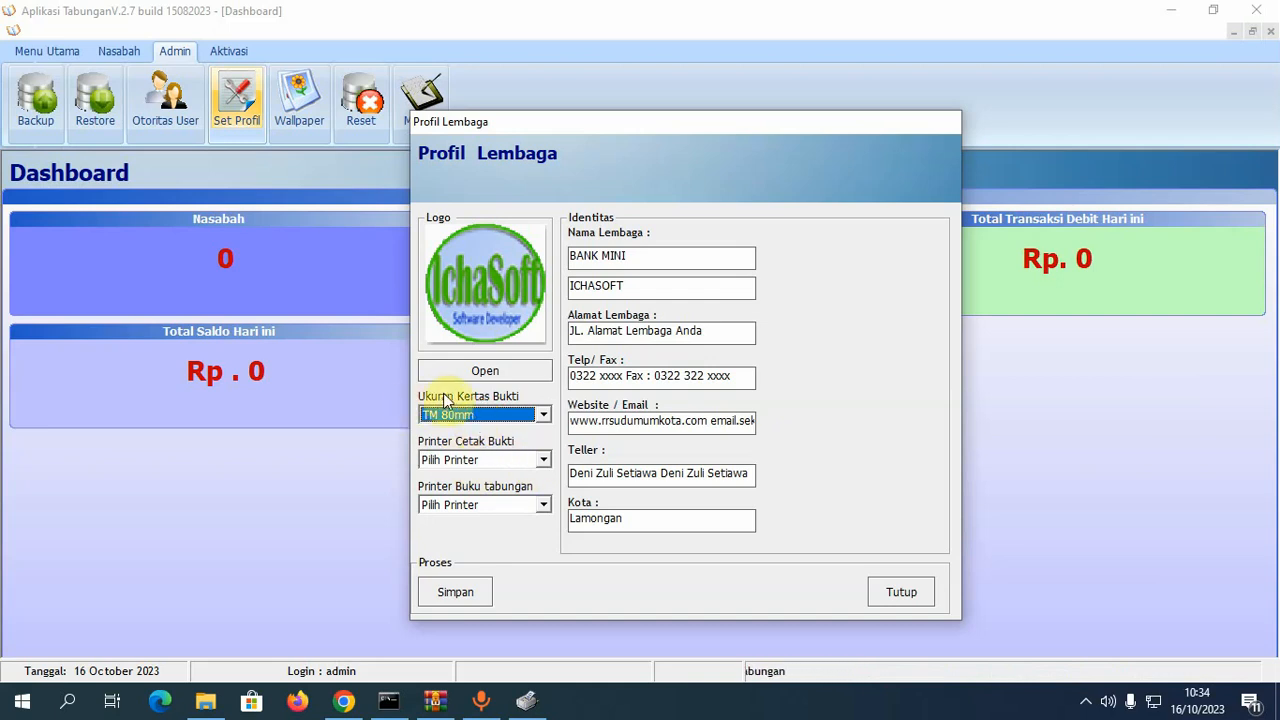
left_click(516, 415)
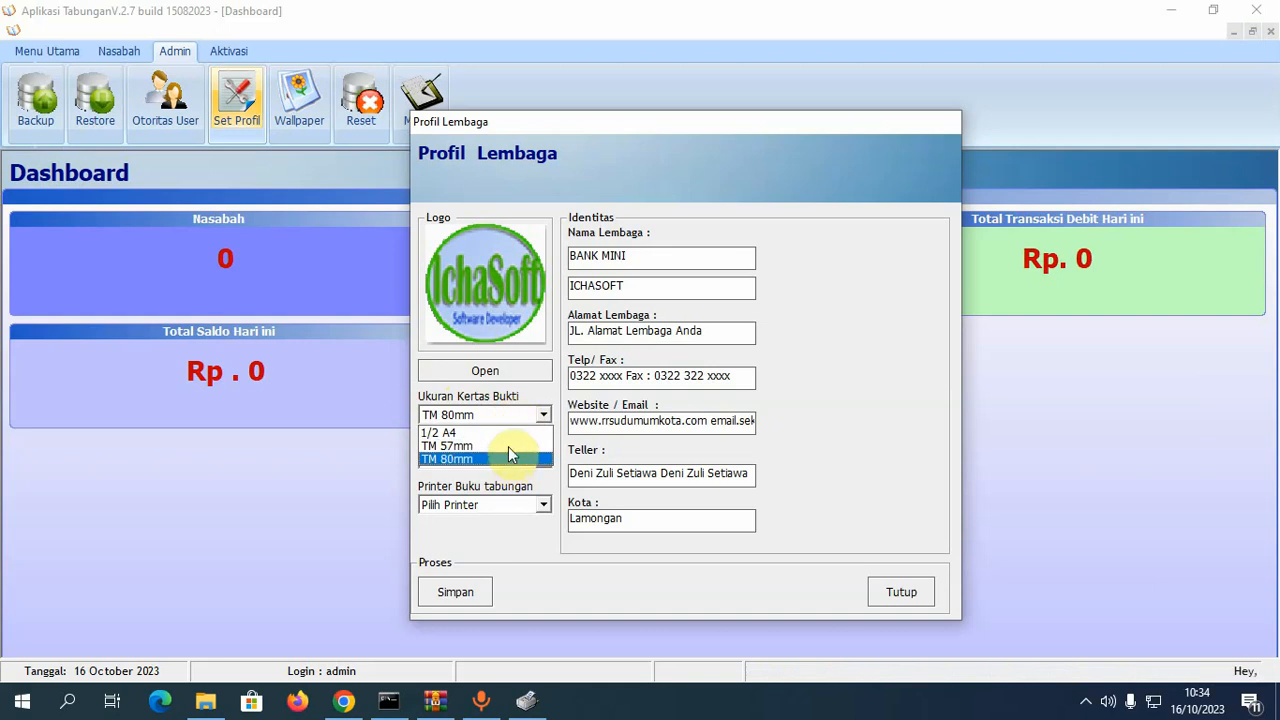
left_click(512, 433)
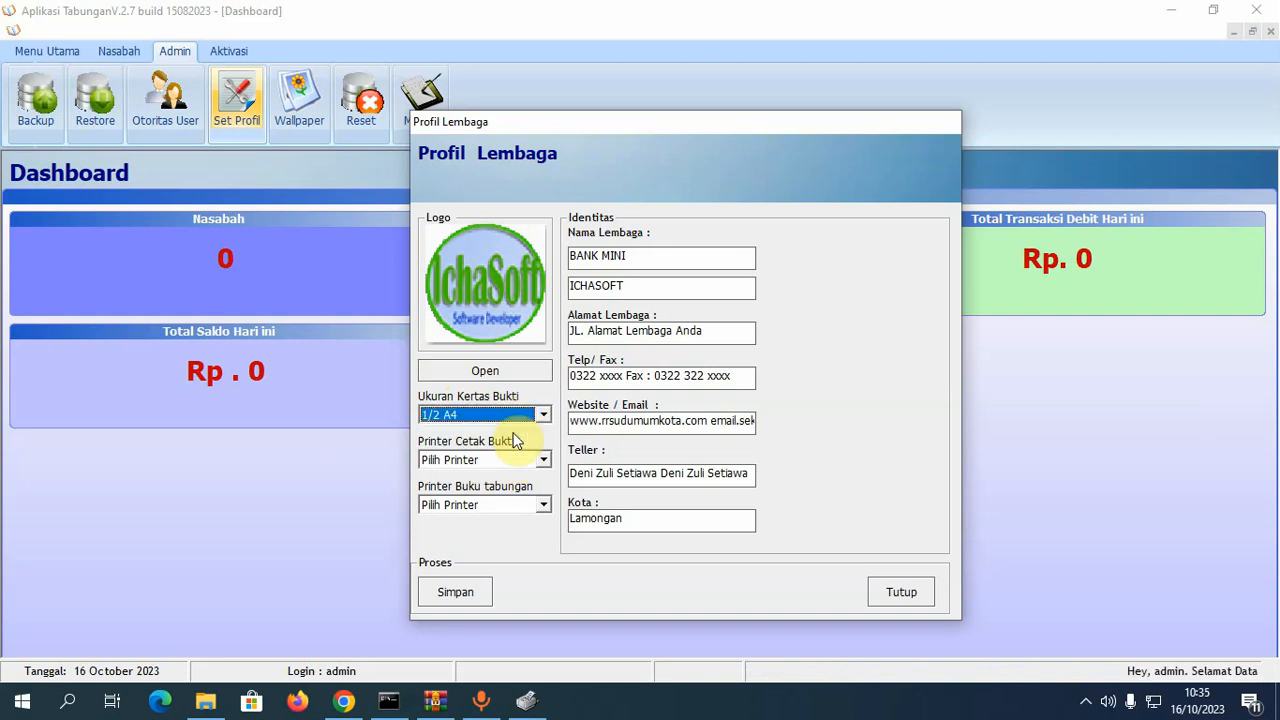
left_click(527, 418)
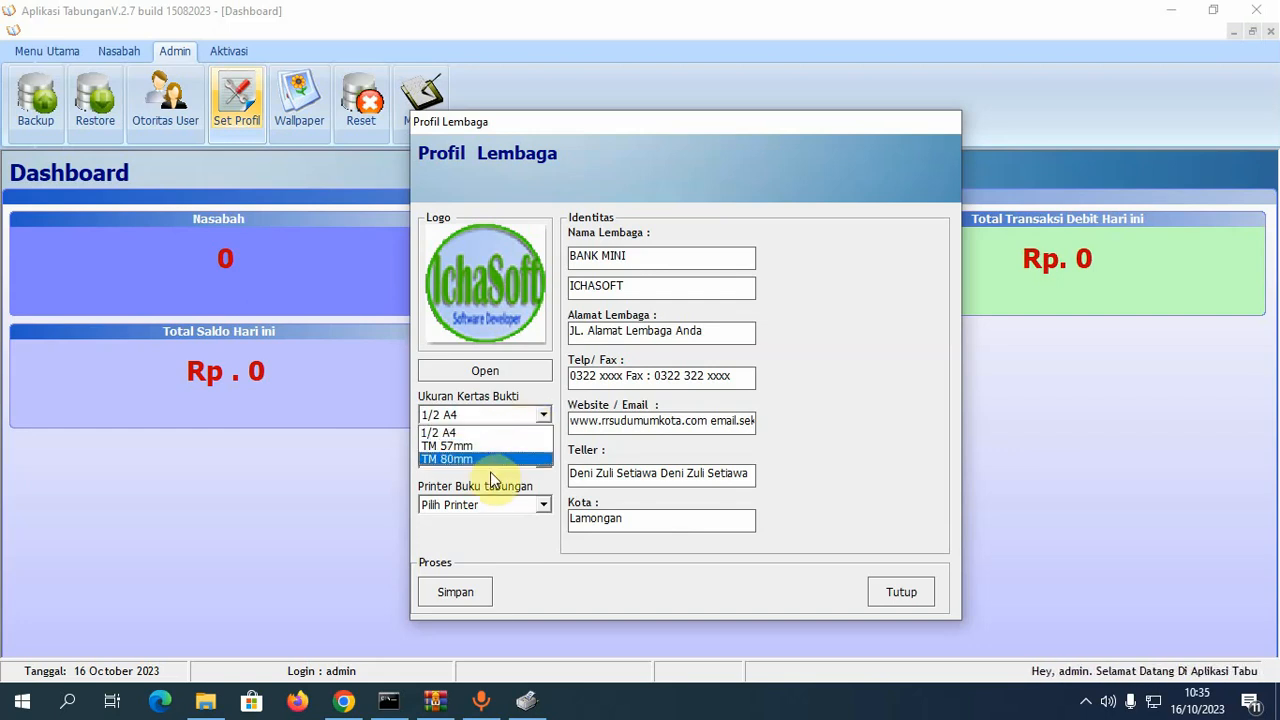
left_click(503, 446)
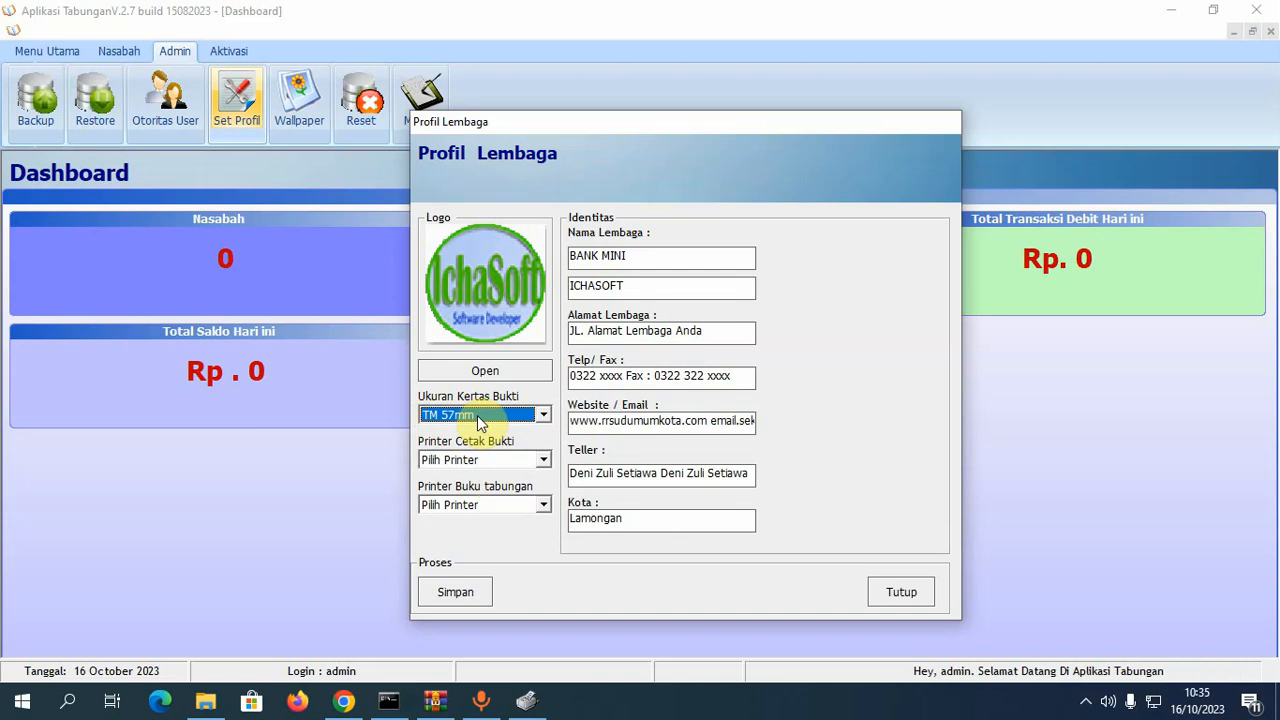
left_click(543, 461)
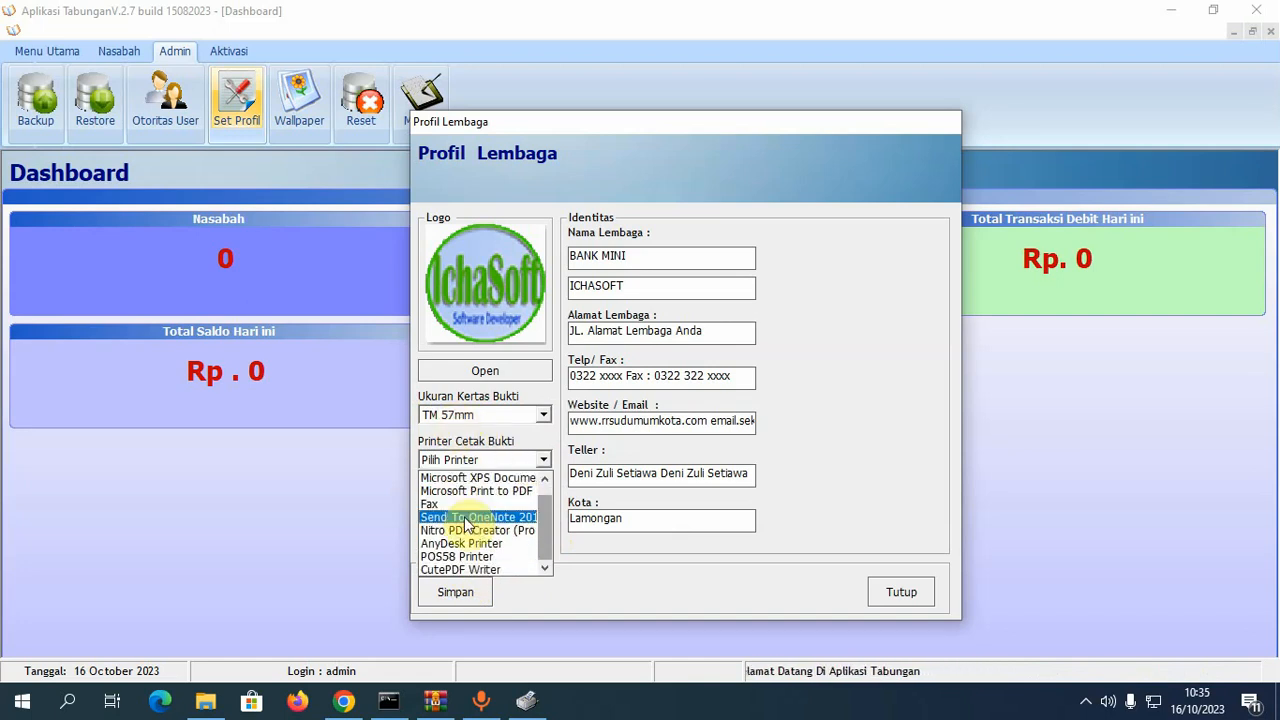
- Set the receipt printer to POS58 Printer and passbook printer to Microsoft Print to PDF
left_click(505, 557)
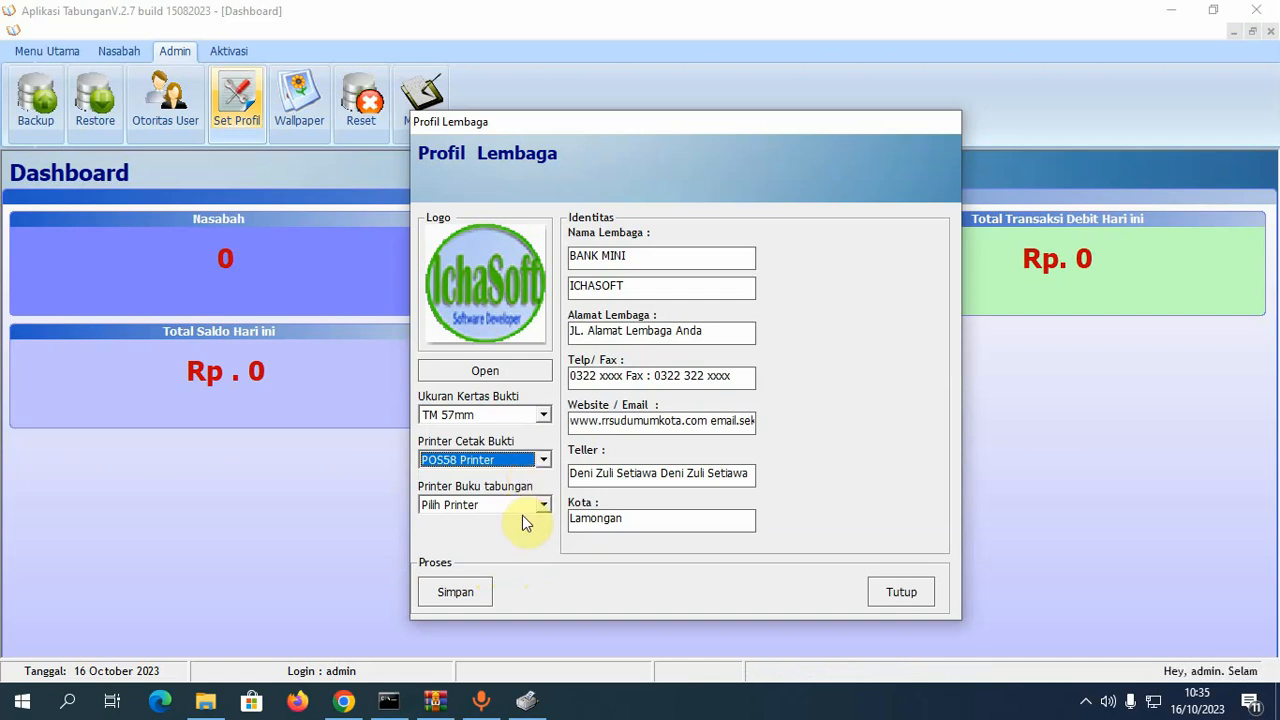
left_click(541, 507)
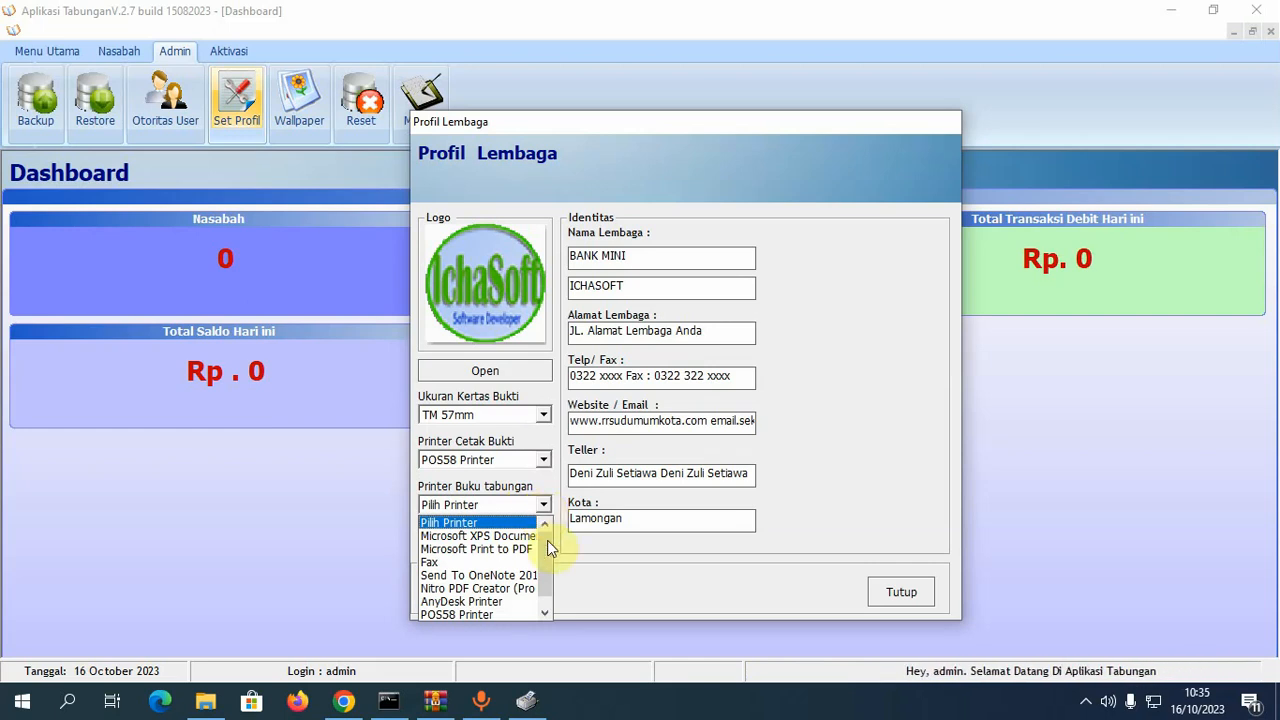
left_click(545, 610)
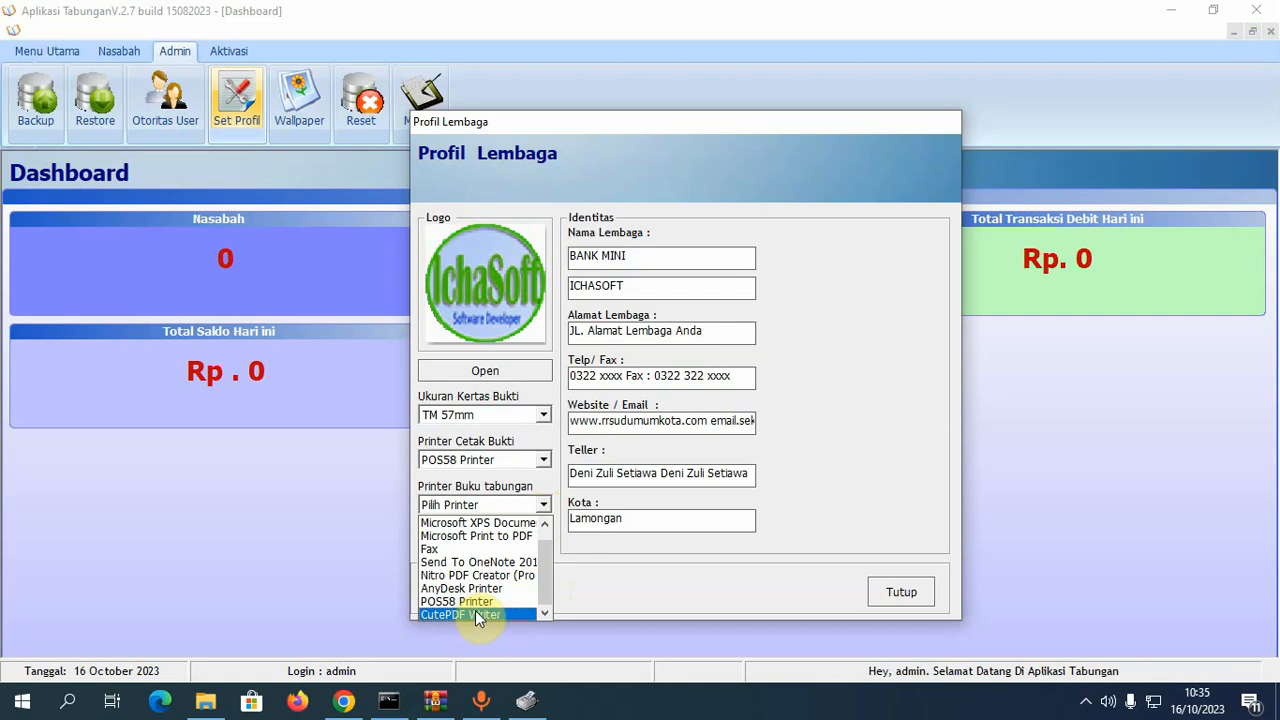
scroll(481, 585, "up", 1)
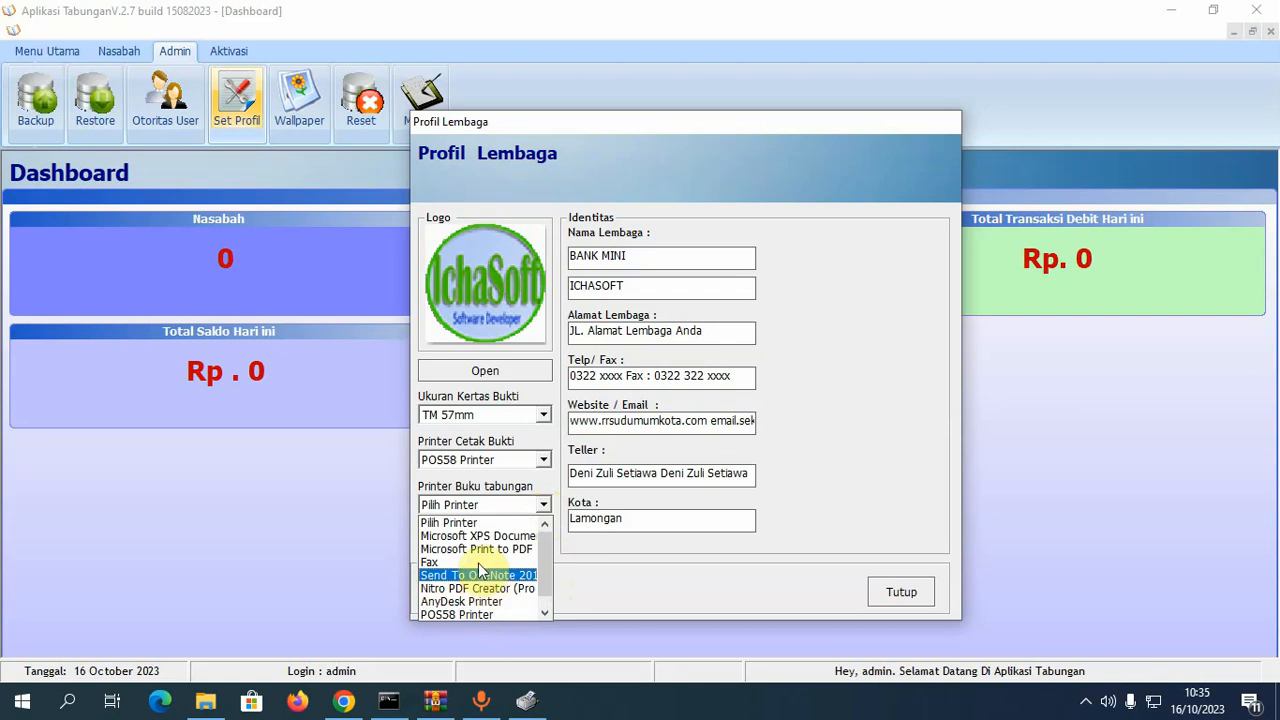
scroll(462, 615, "down", 1)
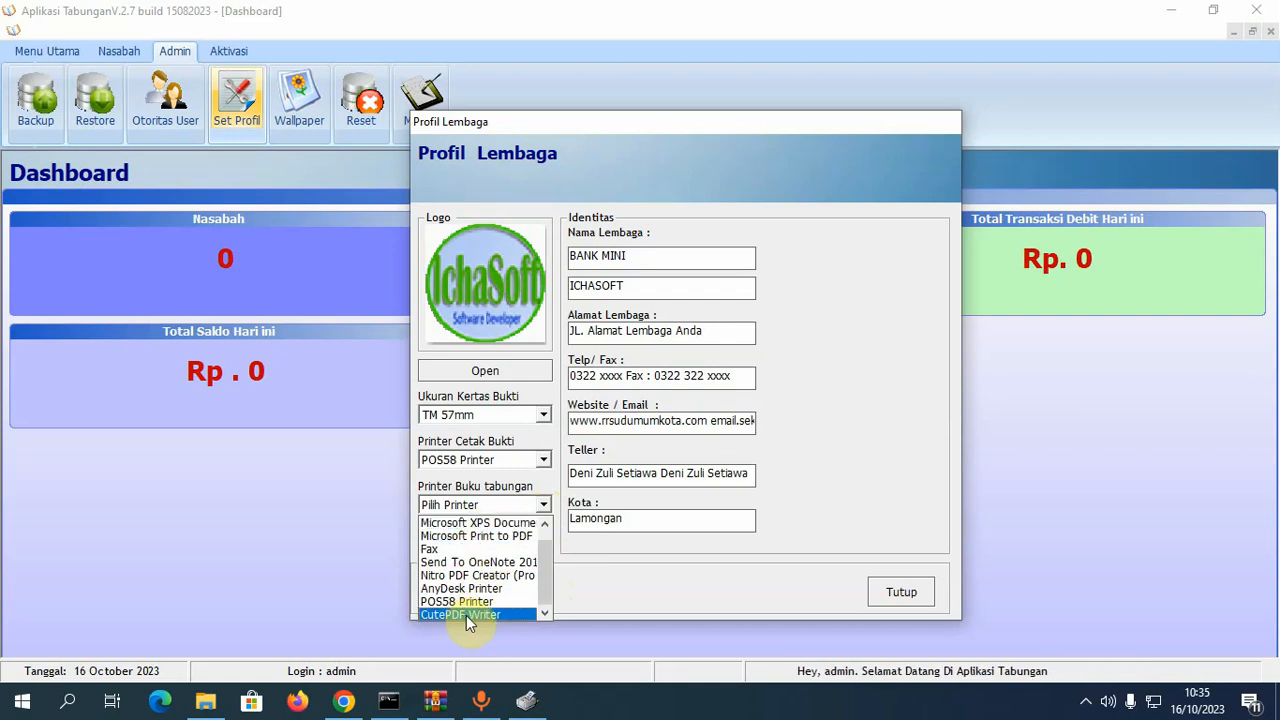
scroll(490, 580, "up", 1)
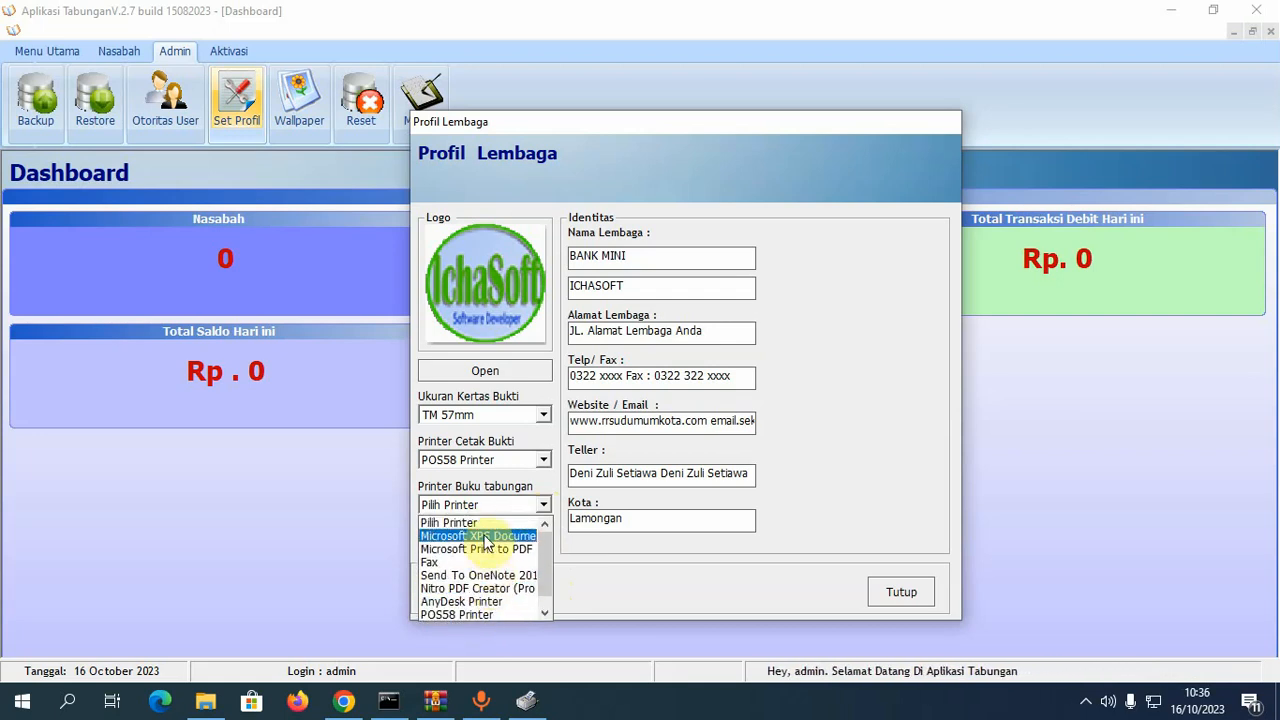
scroll(481, 590, "down", 1)
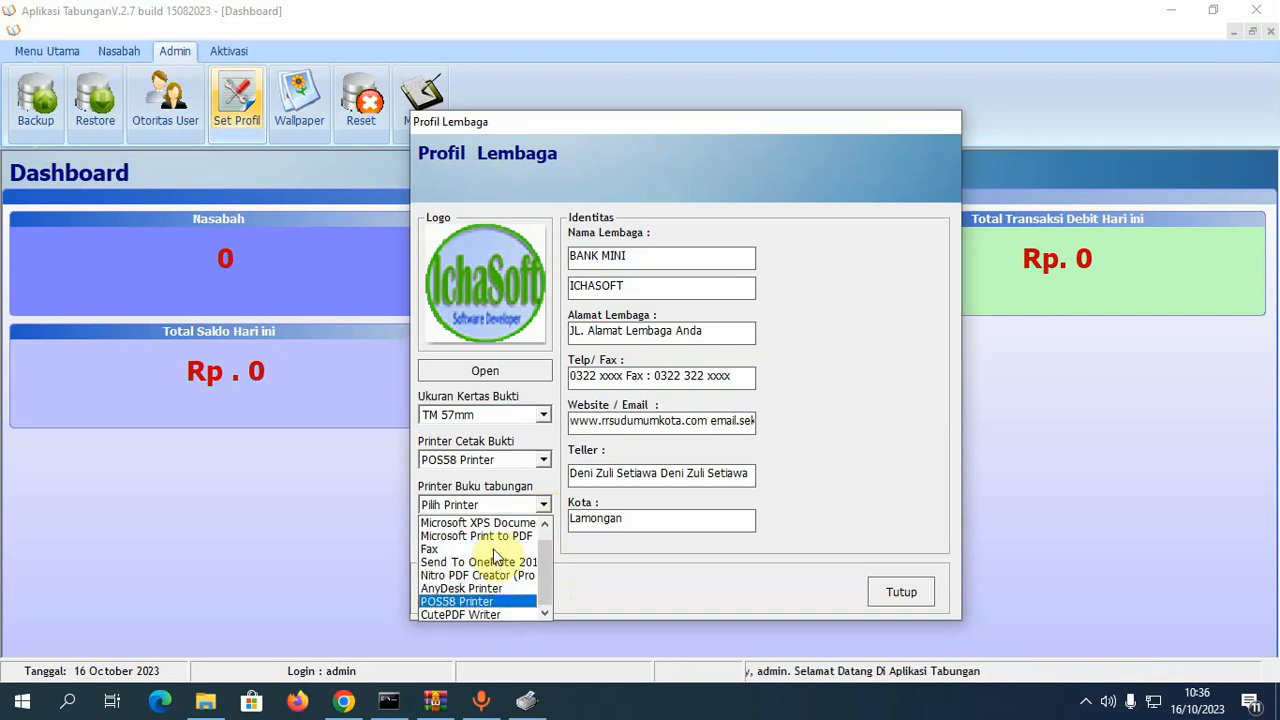
scroll(498, 550, "up", 1)
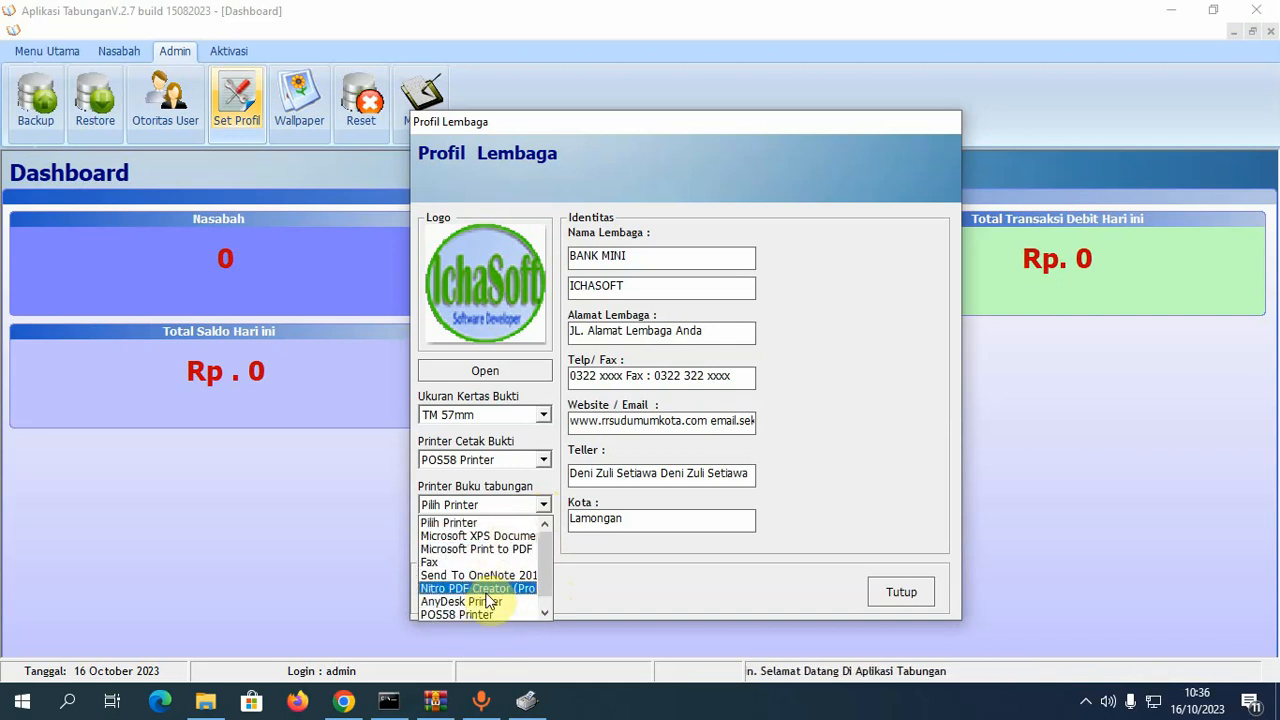
left_click(505, 549)
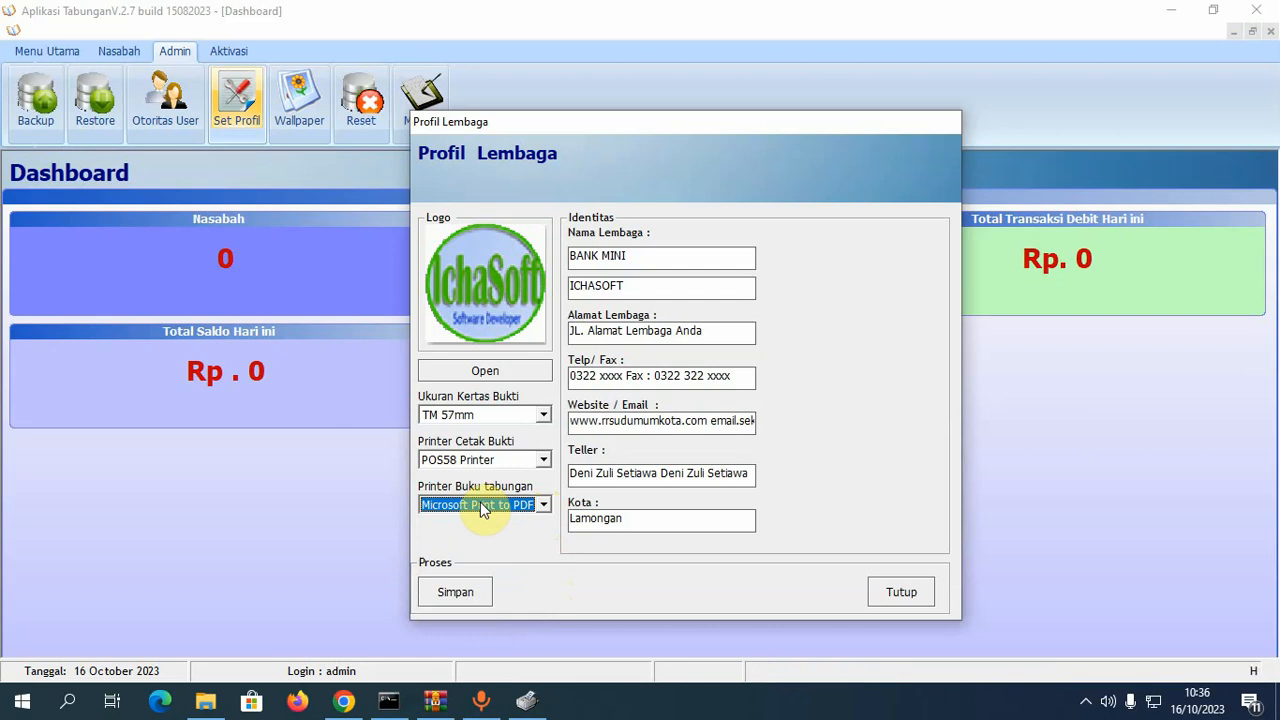
- Keep Microsoft Print to PDF for passbooks and save the institution profile
left_click(480, 502)
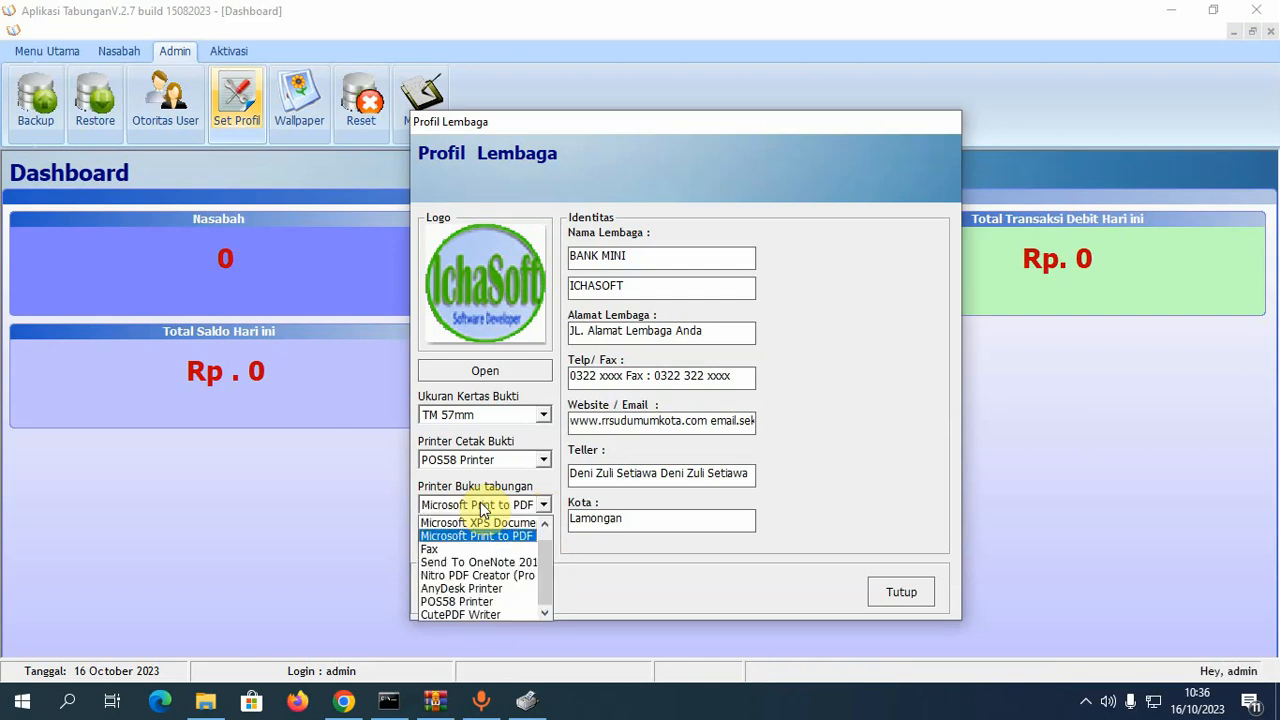
left_click(519, 536)
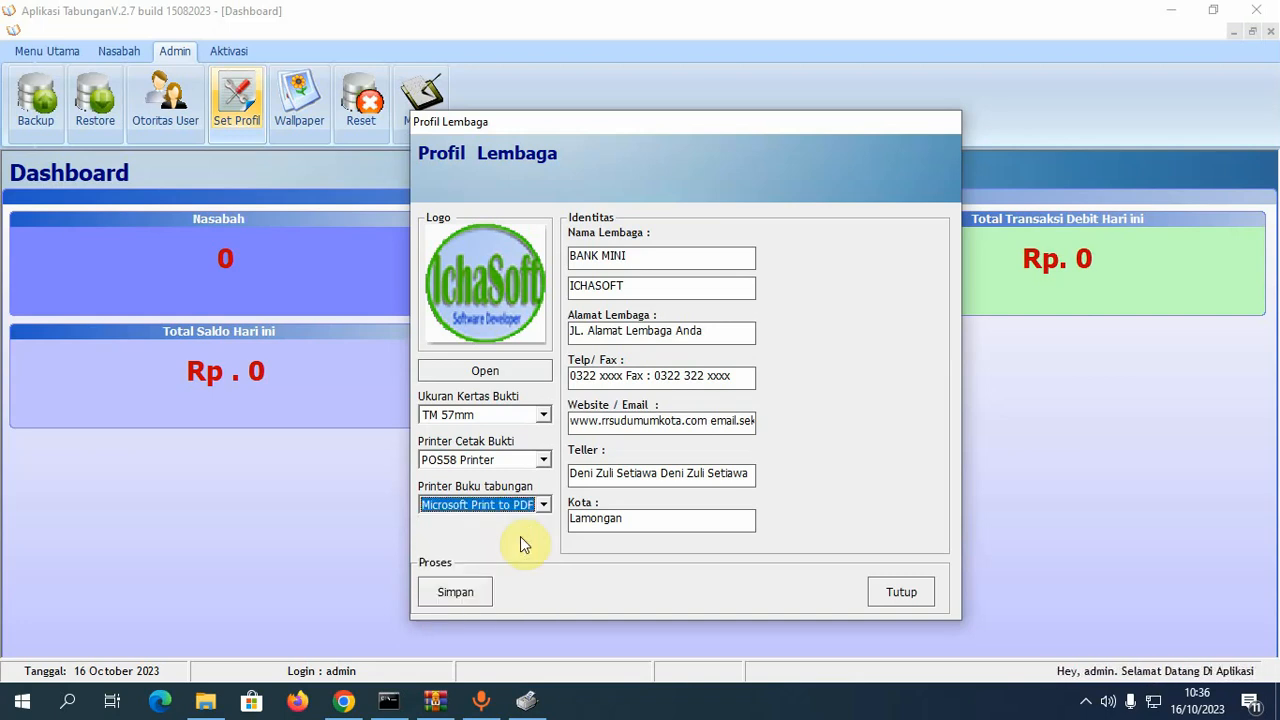
left_click(456, 593)
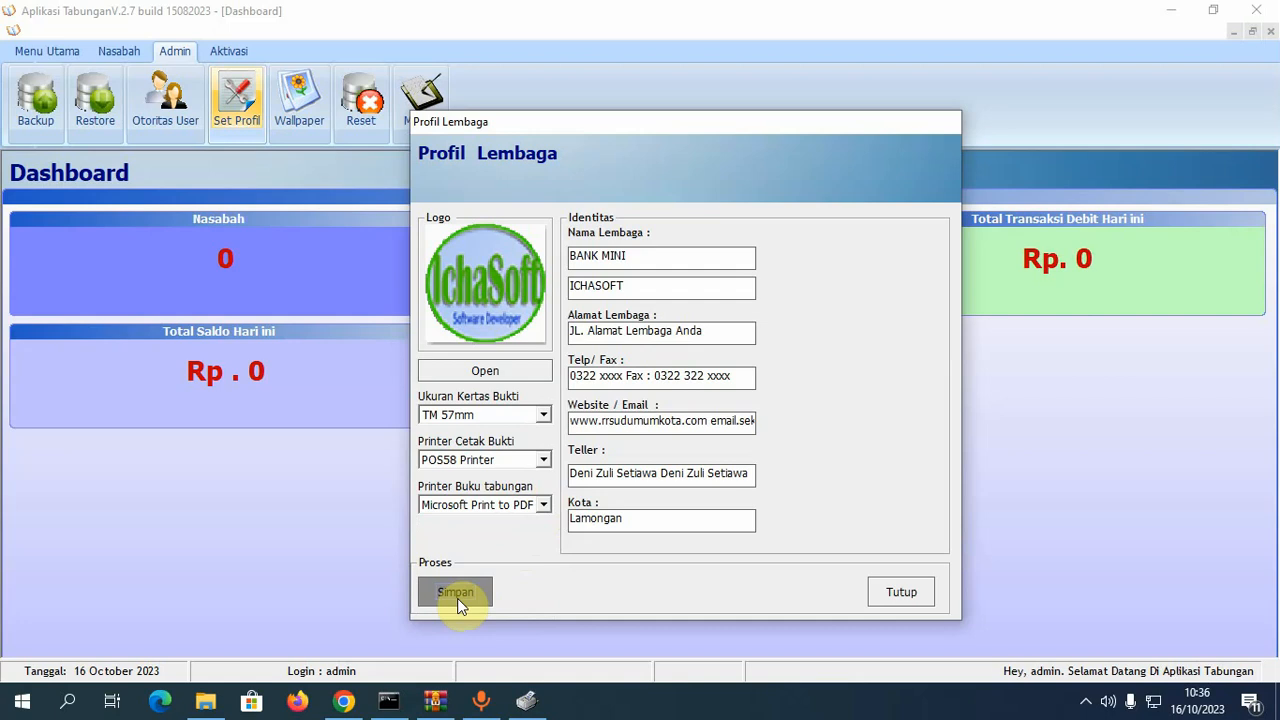
left_click(657, 413)
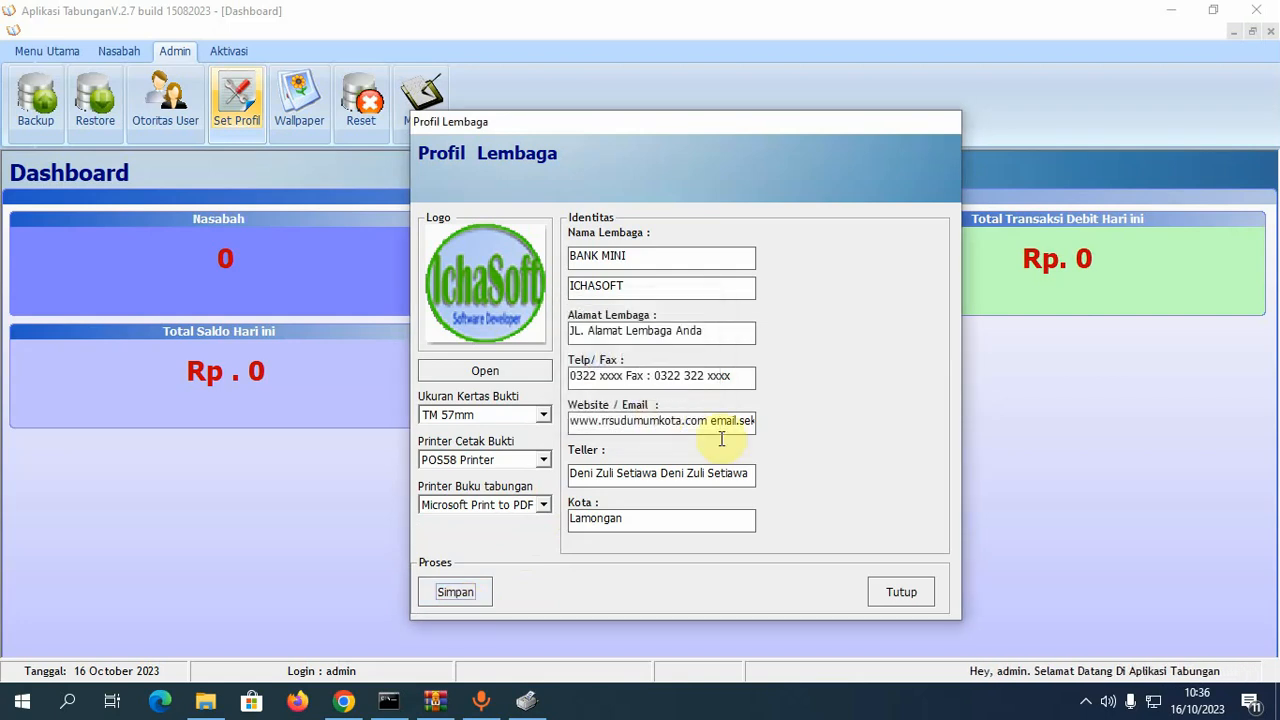
- Close Profil Lembaga and open the Master Transaksi list of transaction types
left_click(901, 594)
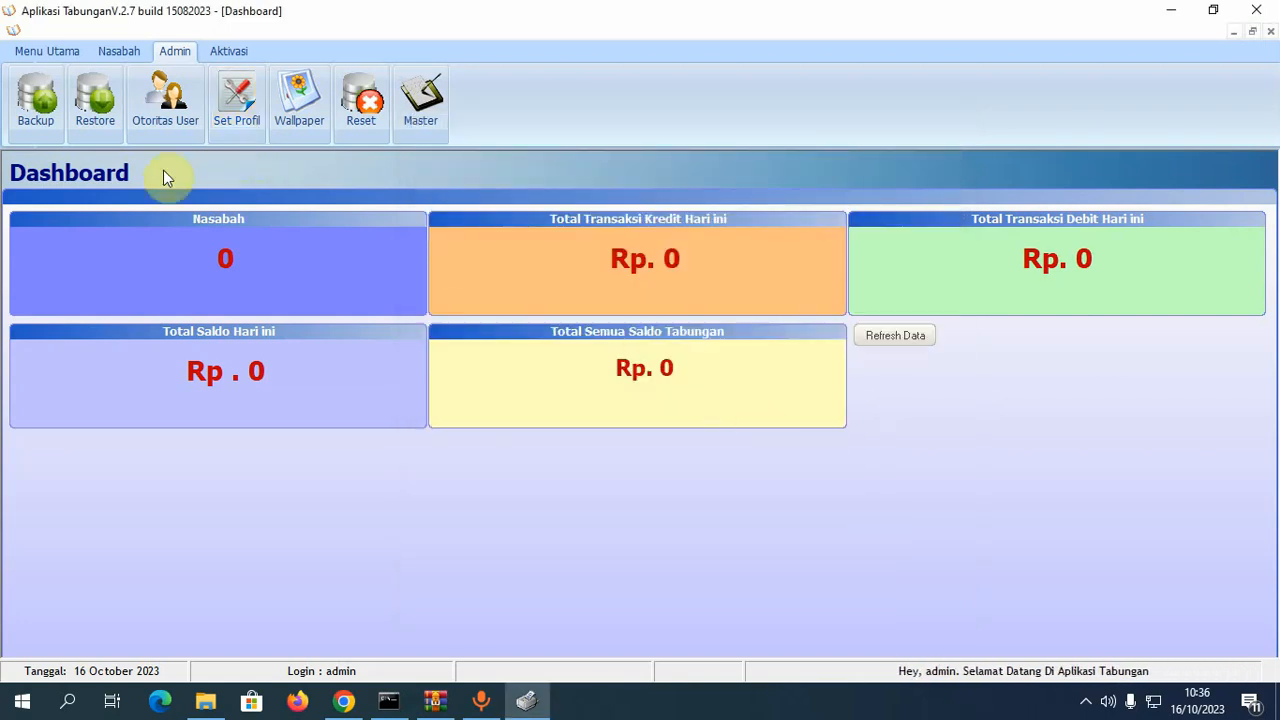
left_click(414, 132)
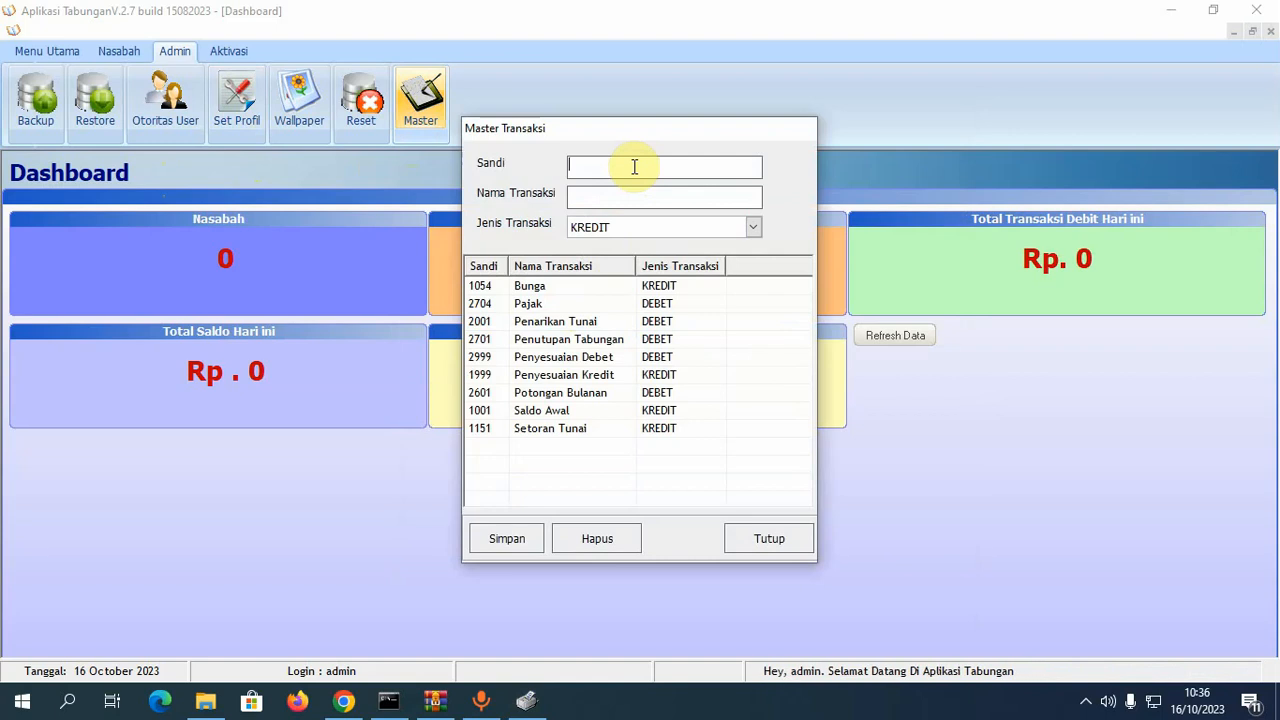
- Set the type to DEBET and compare the Bunga and Pajak transaction details
left_click(631, 229)
left_click(620, 264)
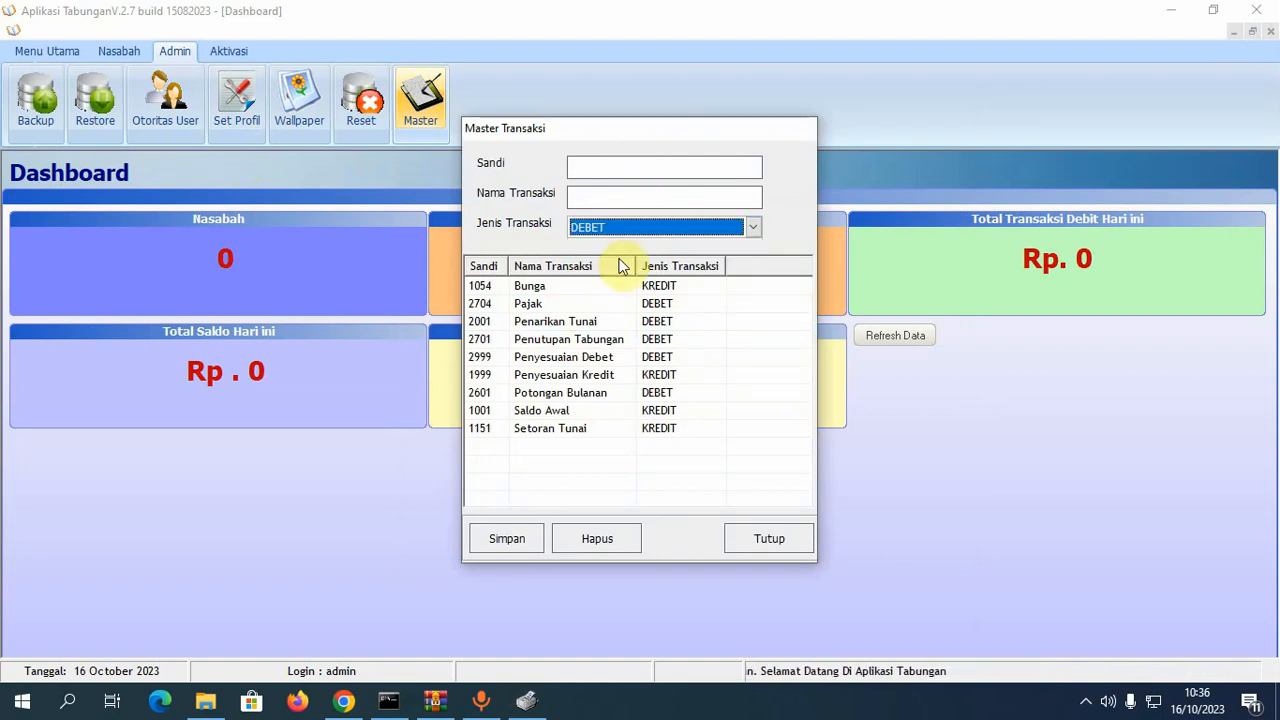
left_click(555, 290)
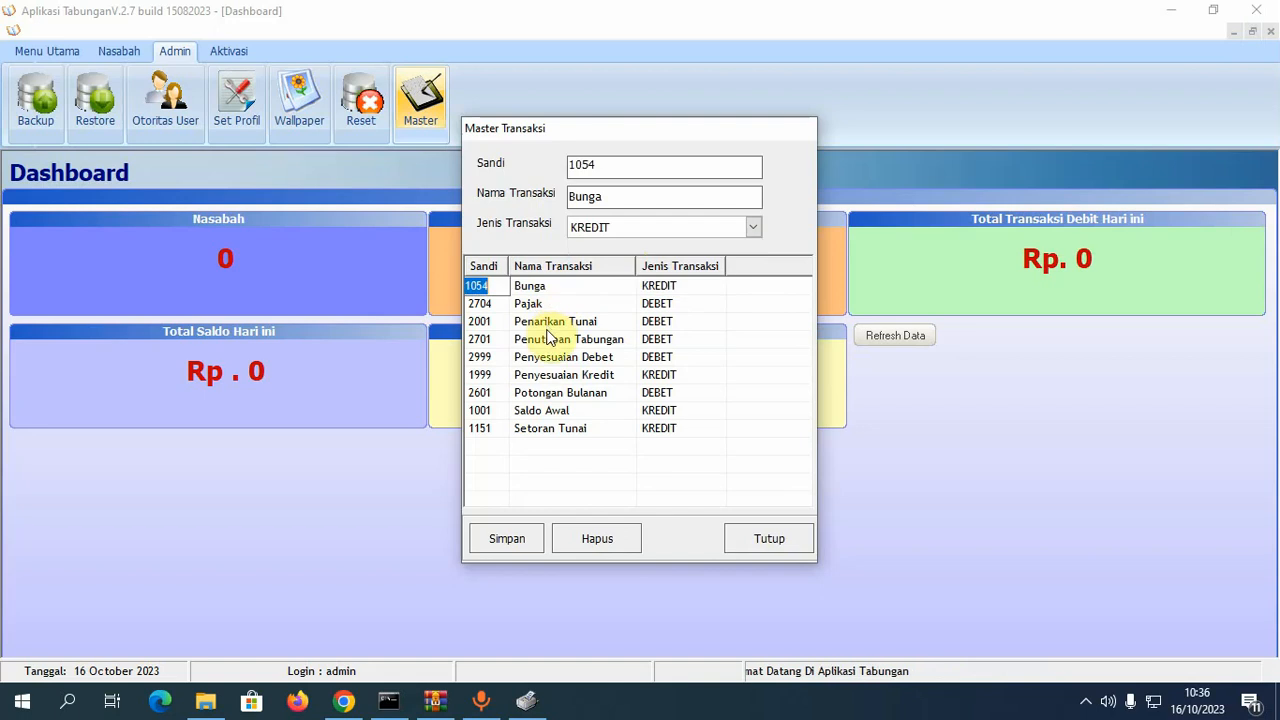
left_click(564, 302)
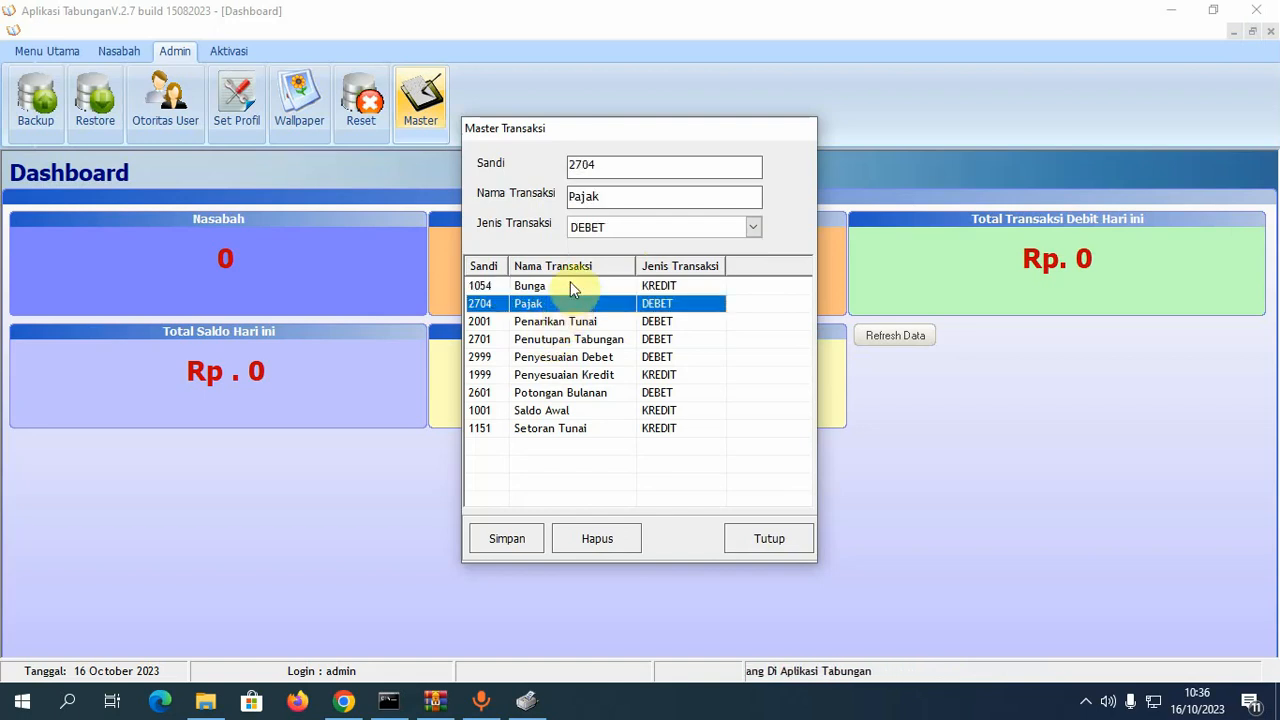
left_click(570, 284)
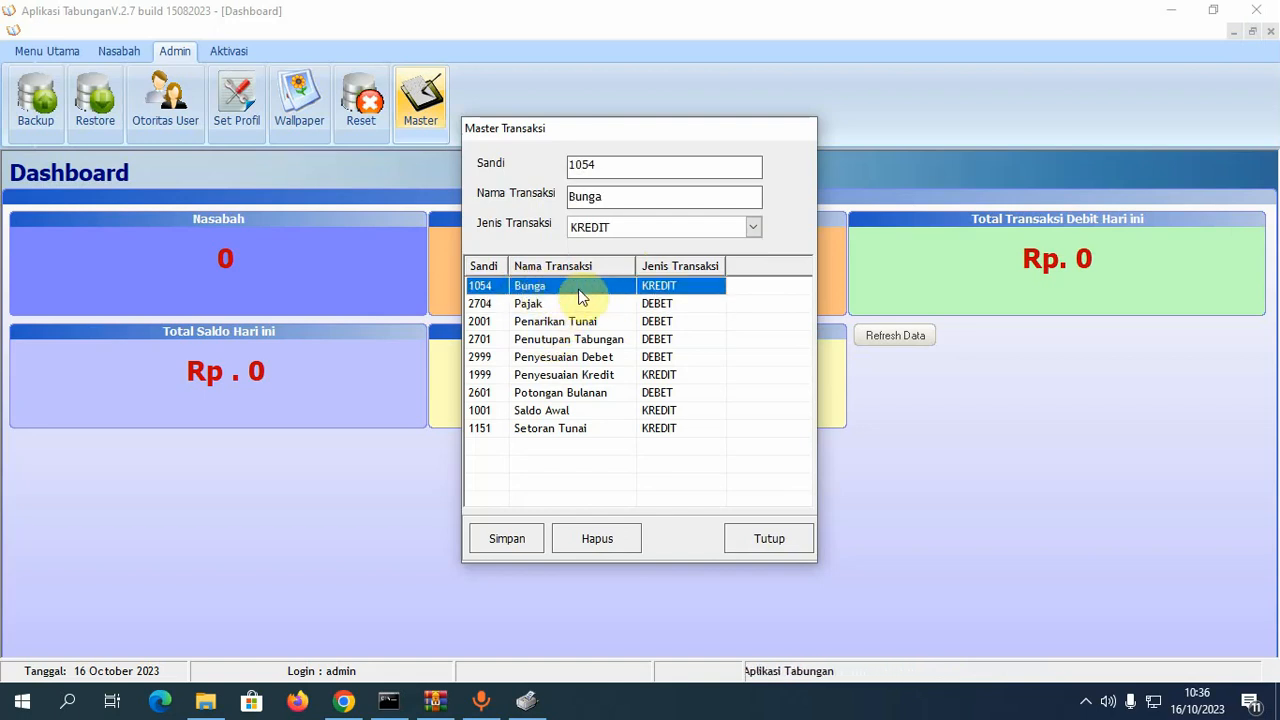
left_click(577, 300)
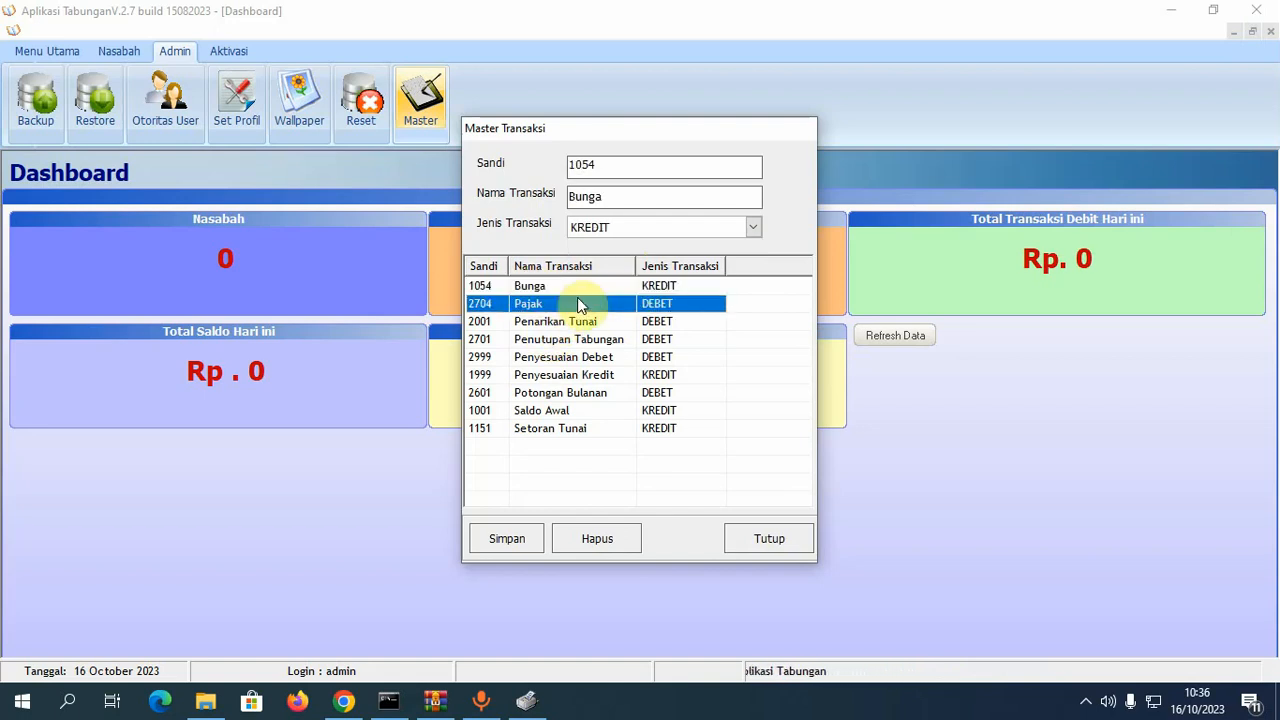
left_click(684, 285)
- Review Setoran Tunai, Penyesuaian Kredit and Penutupan Tabungan, then close the list and open Backup
left_click(684, 303)
left_click(644, 324)
left_click(638, 357)
left_click(631, 409)
left_click(617, 425)
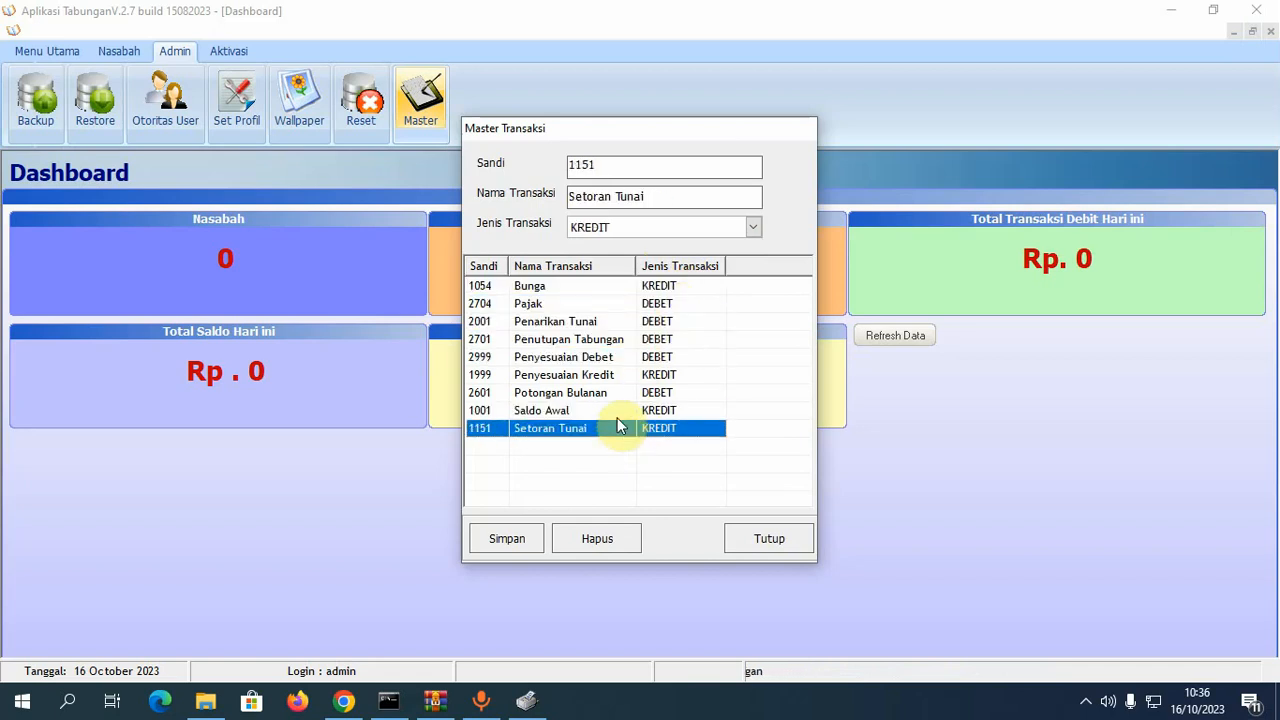
left_click(617, 411)
left_click(617, 375)
left_click(616, 340)
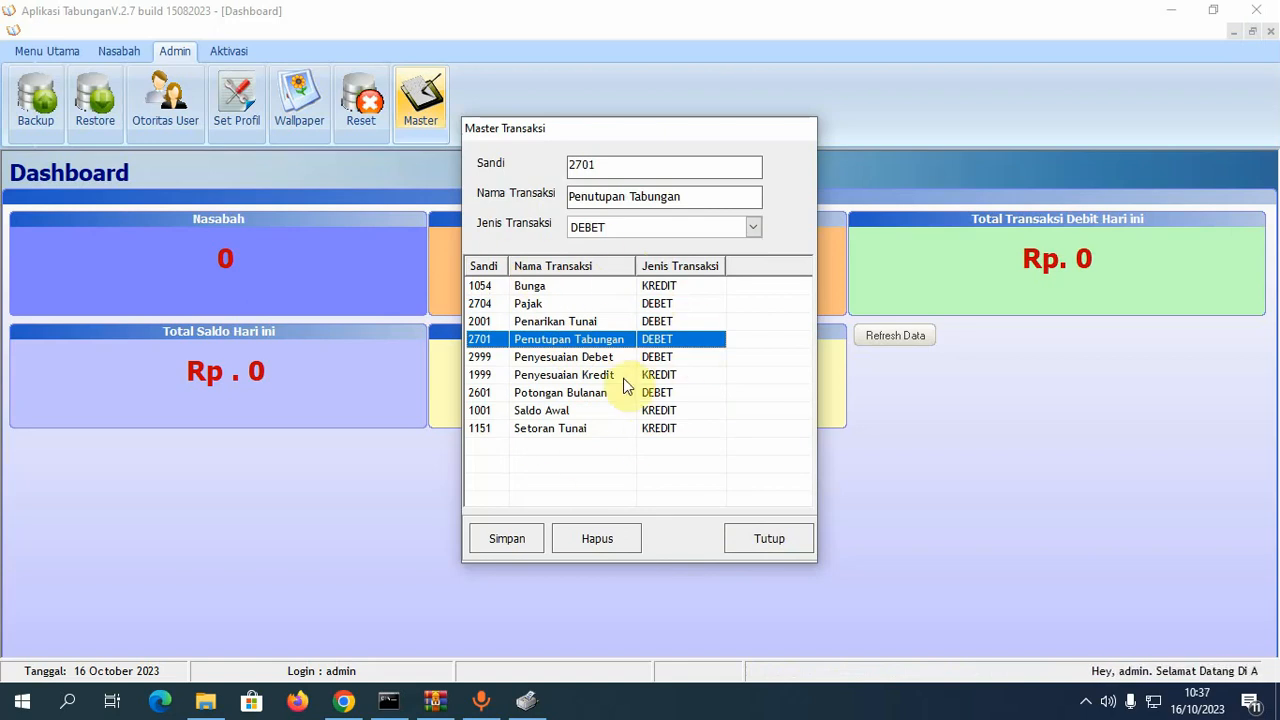
left_click(772, 540)
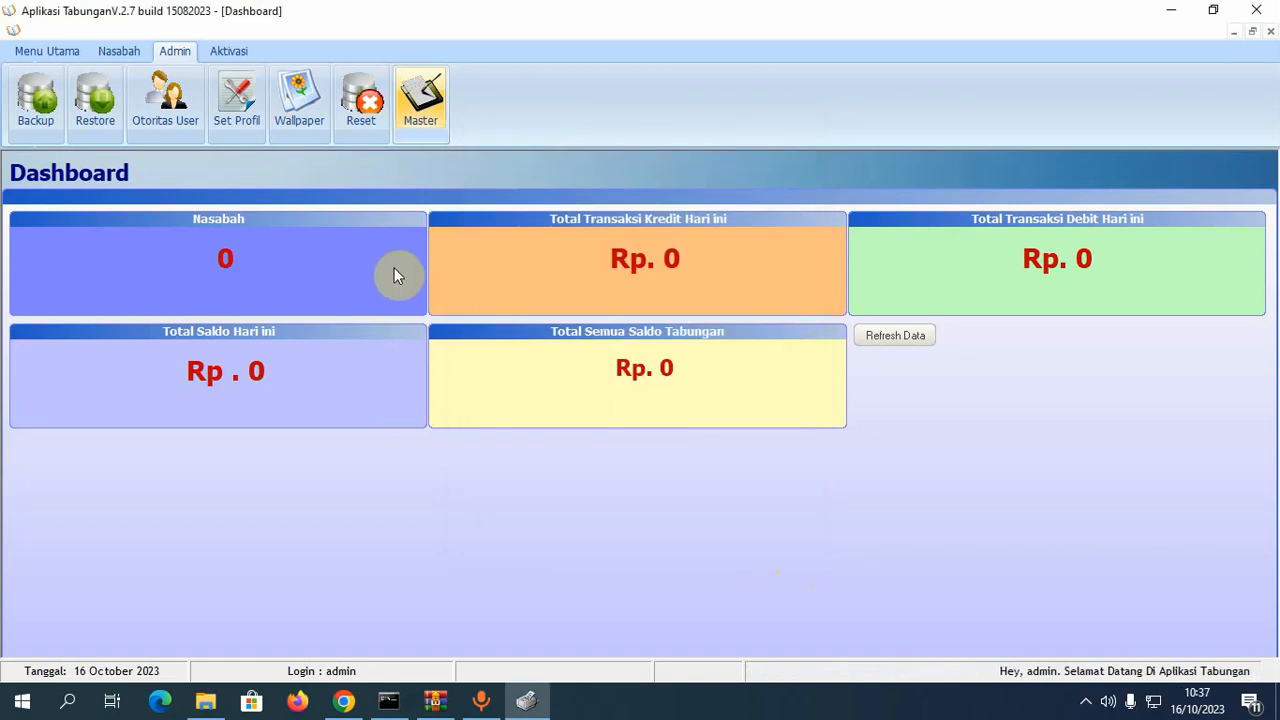
left_click(36, 105)
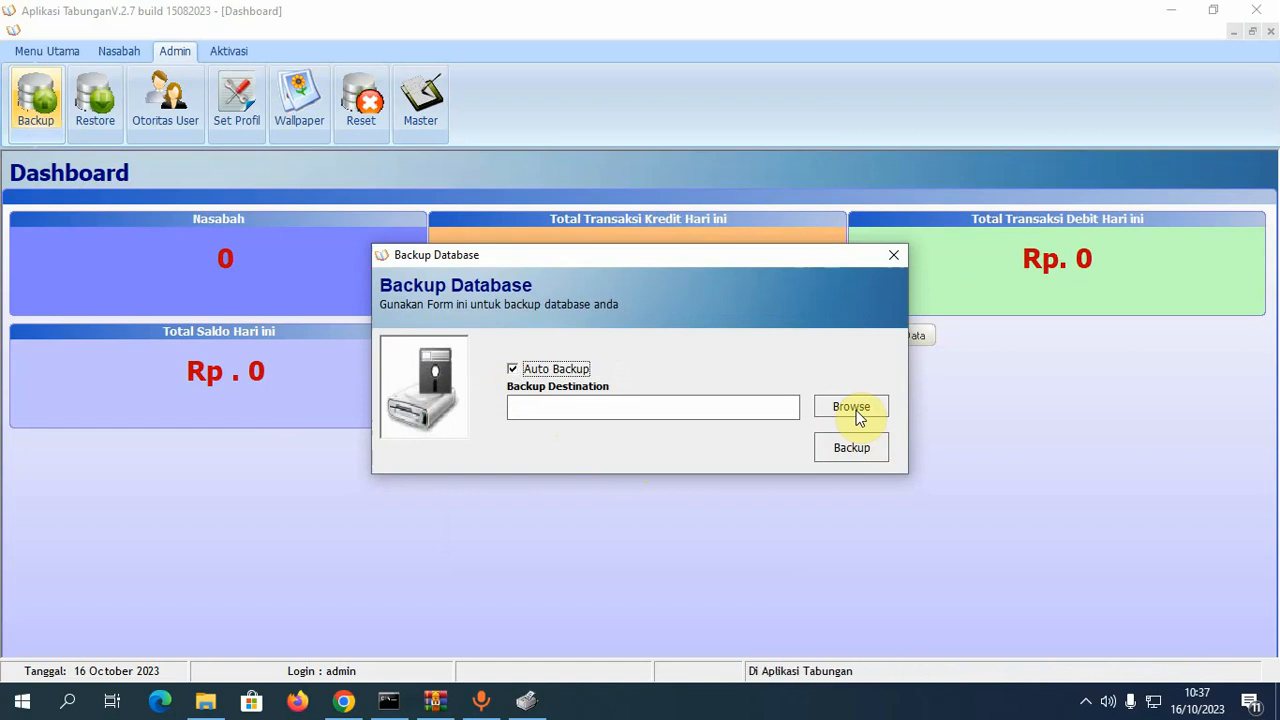
- Choose the D:\burn folder as the backup destination
left_click(852, 413)
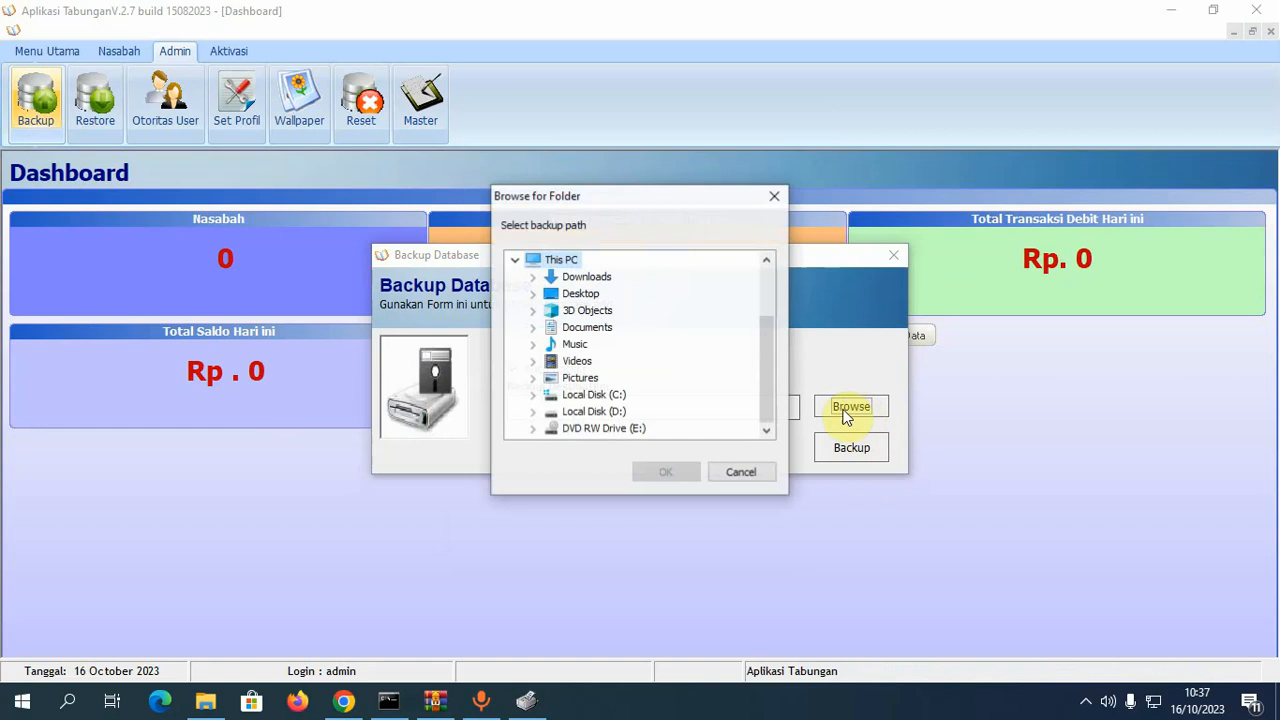
left_click(532, 396)
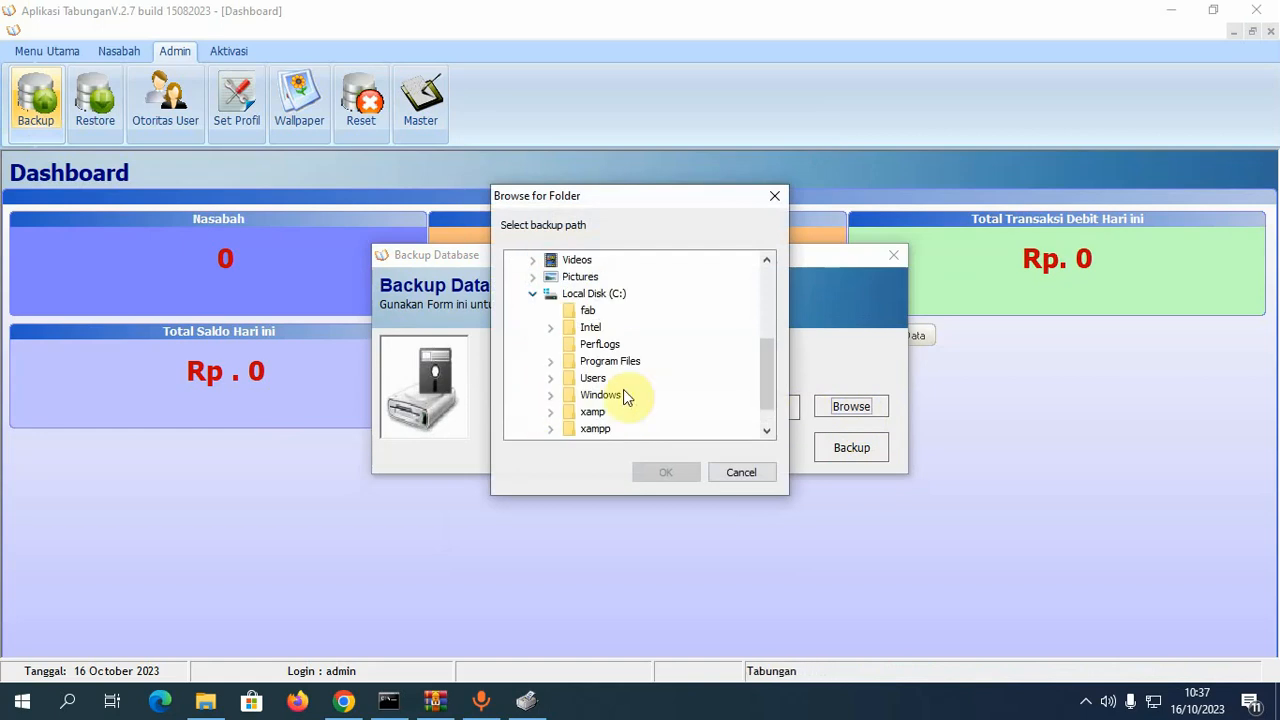
left_click_drag(764, 366, 766, 414)
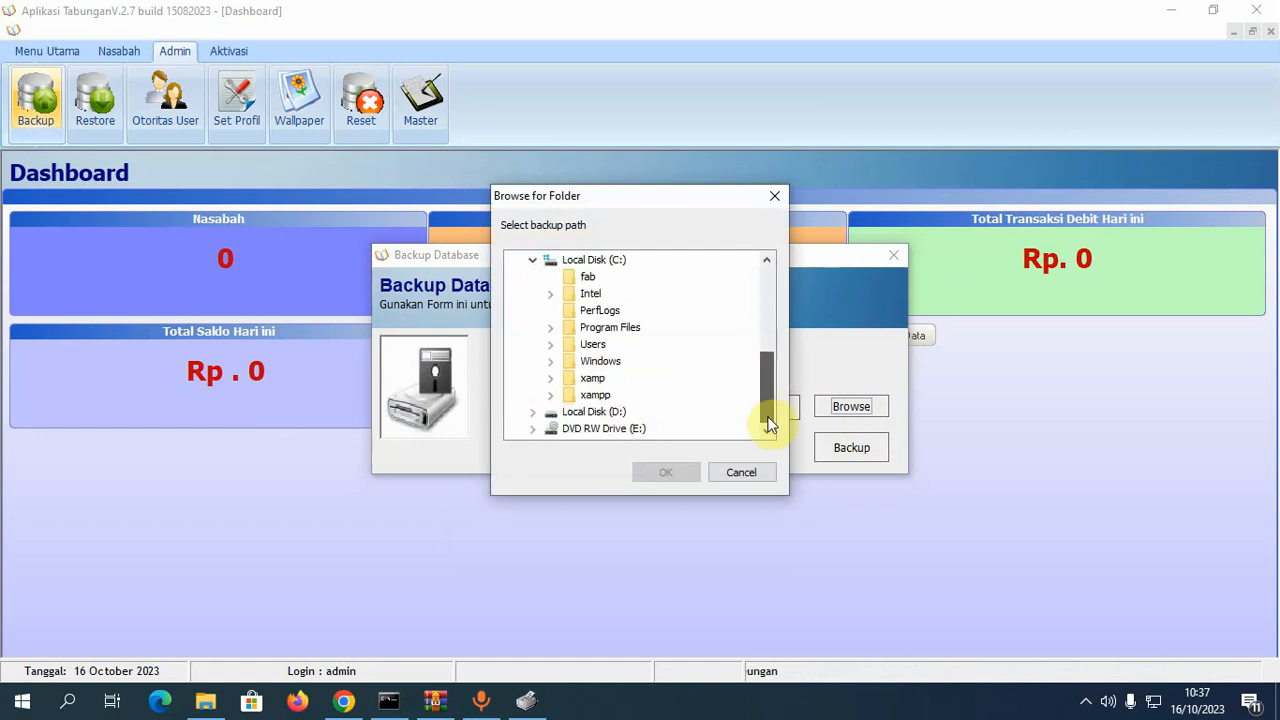
left_click(534, 262)
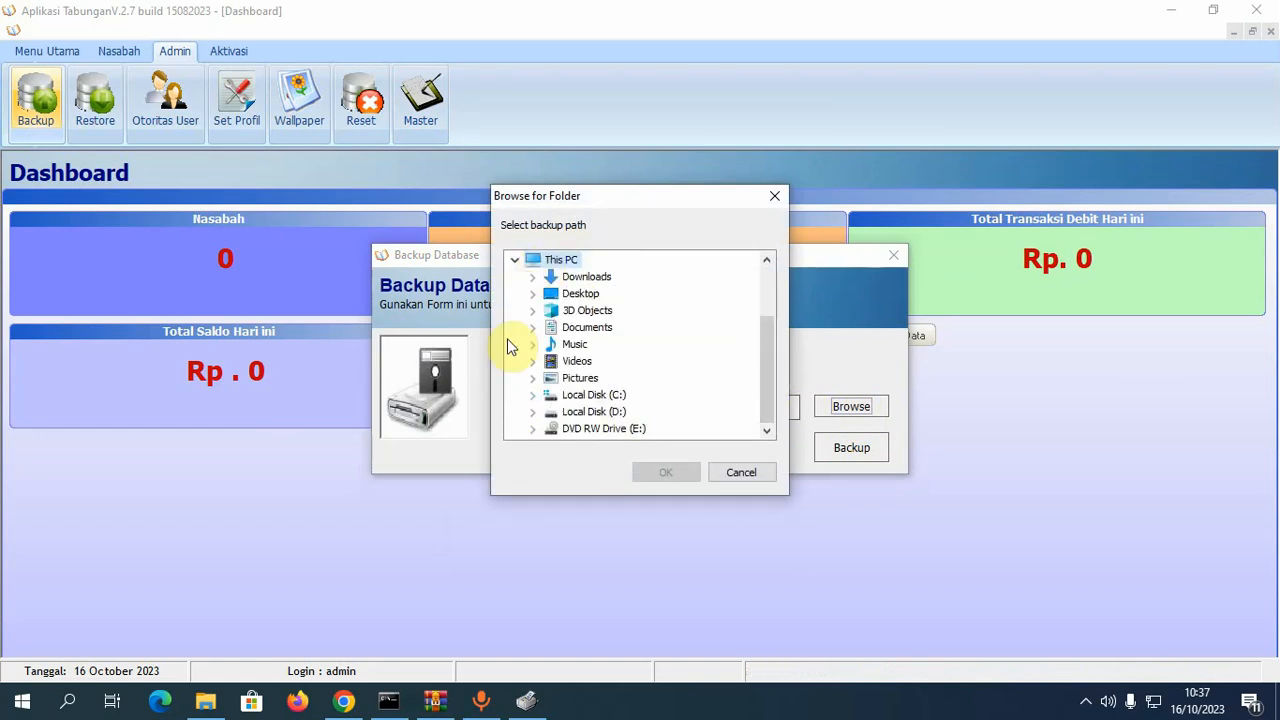
left_click(533, 412)
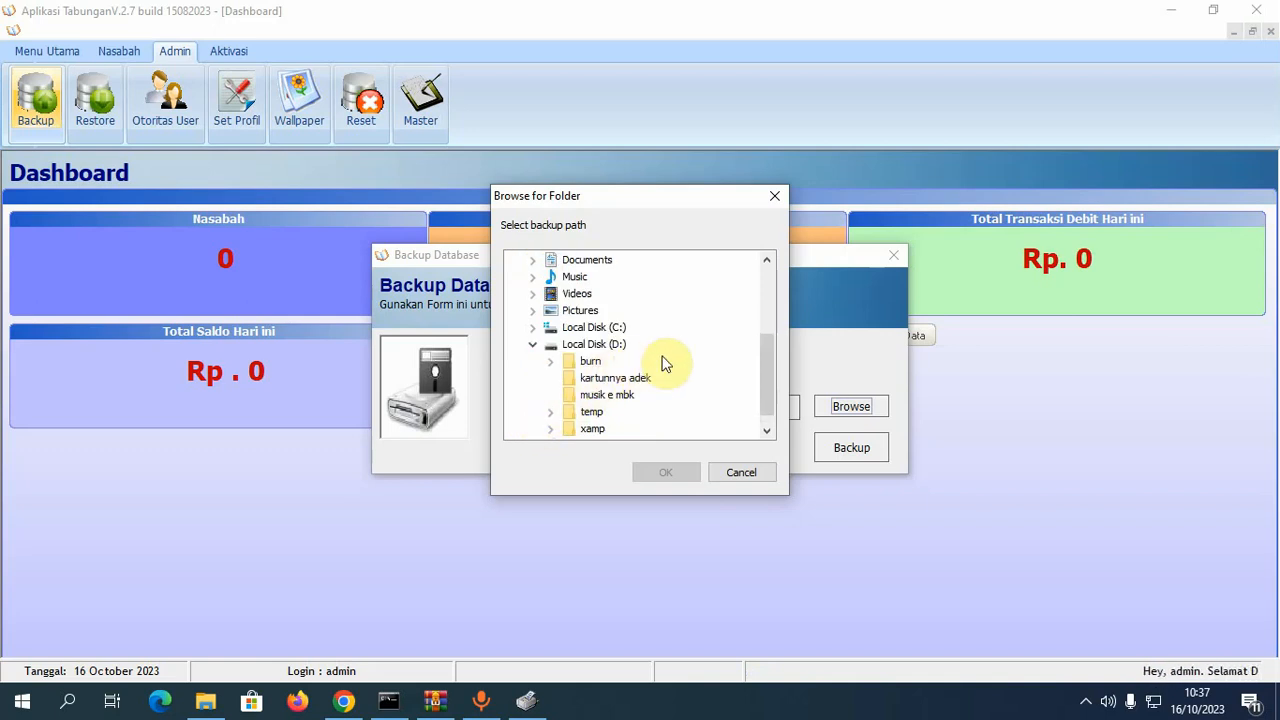
left_click(592, 362)
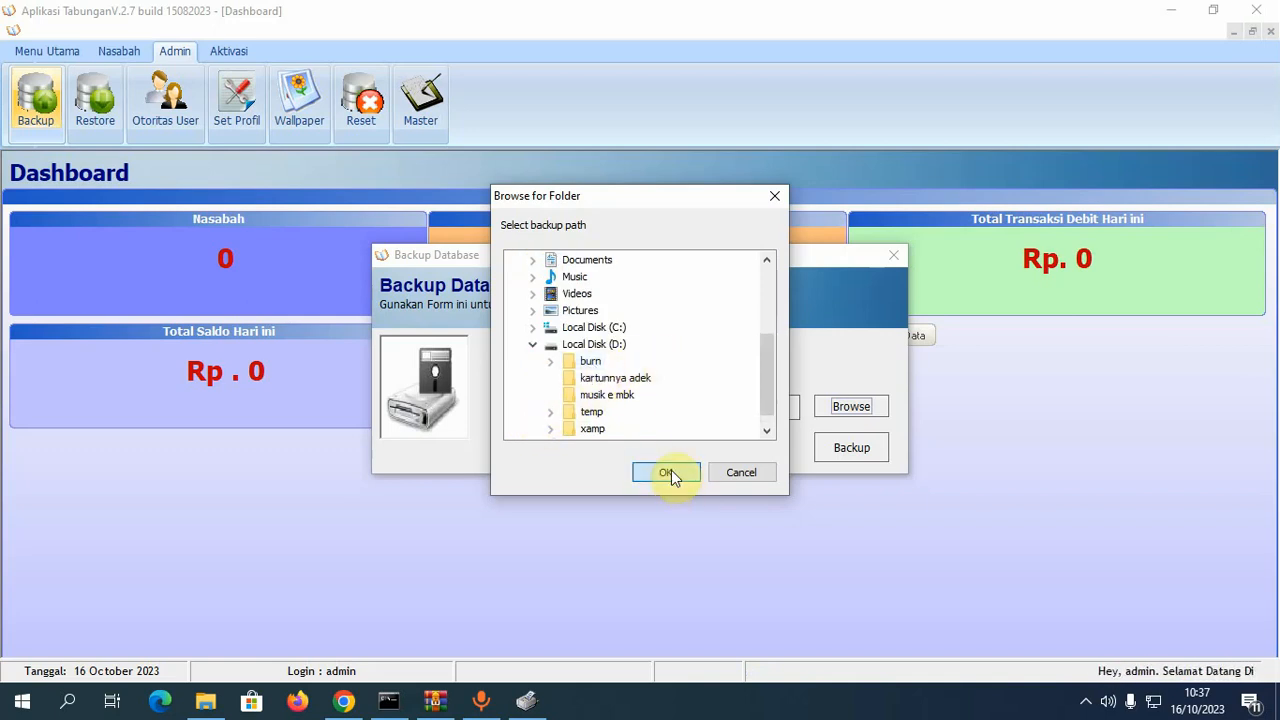
left_click(668, 471)
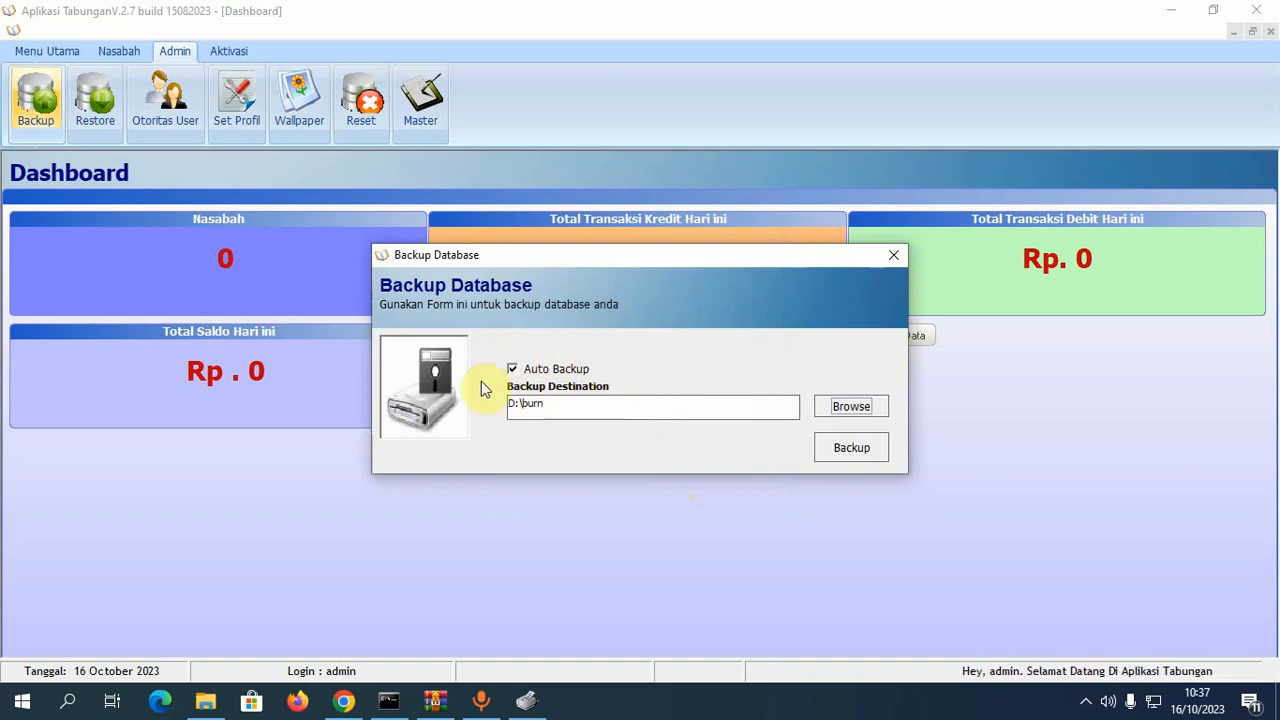
- Back up the database to D:\burn, dismiss the completion message and close the backup form
left_click(856, 455)
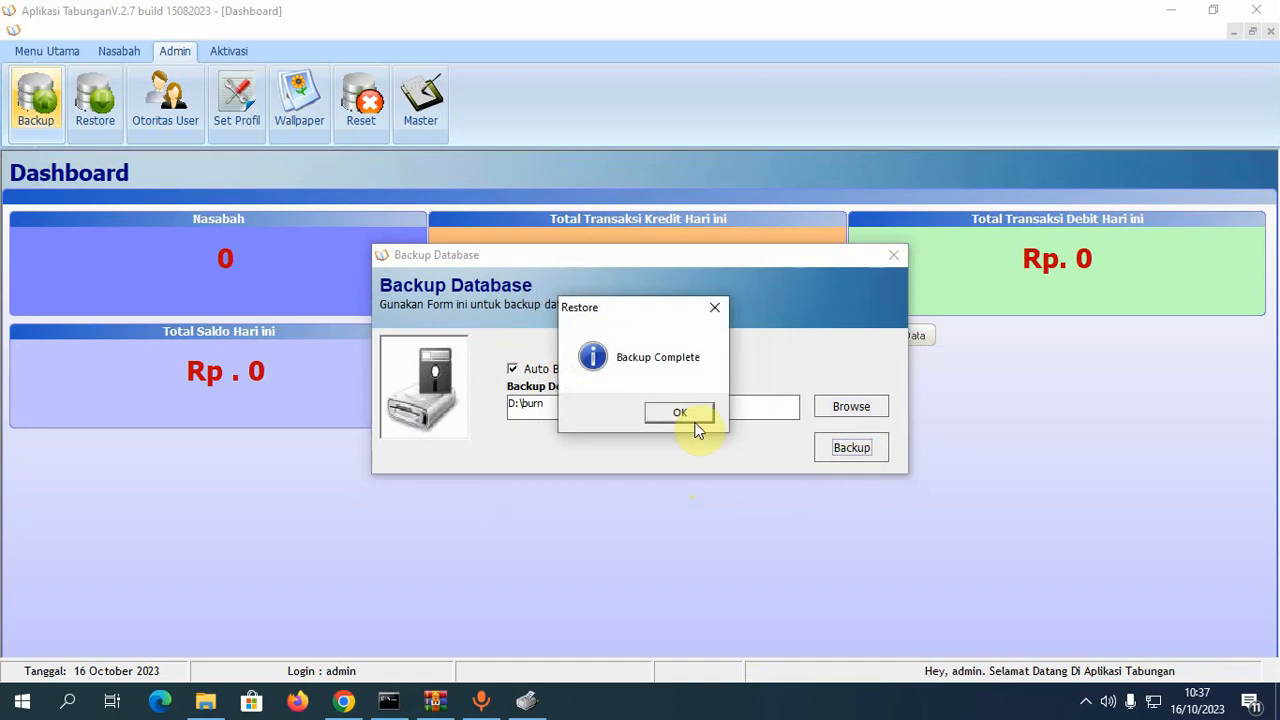
left_click(694, 420)
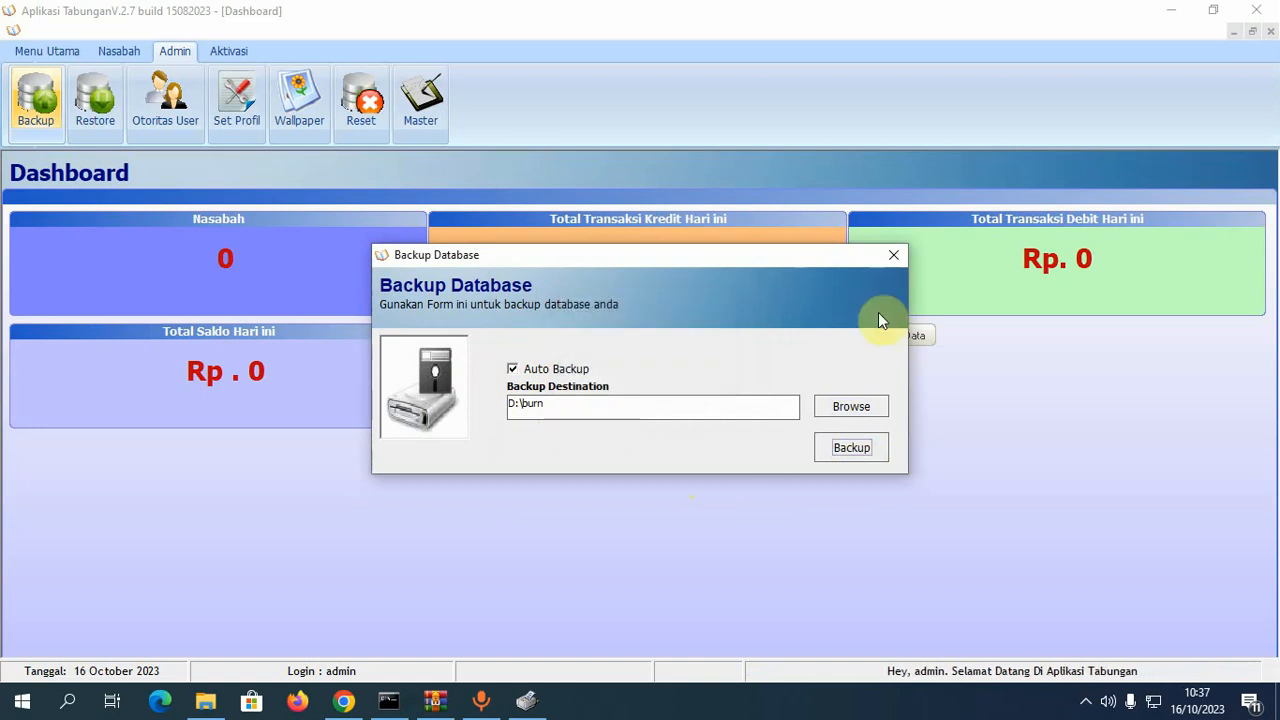
left_click(892, 255)
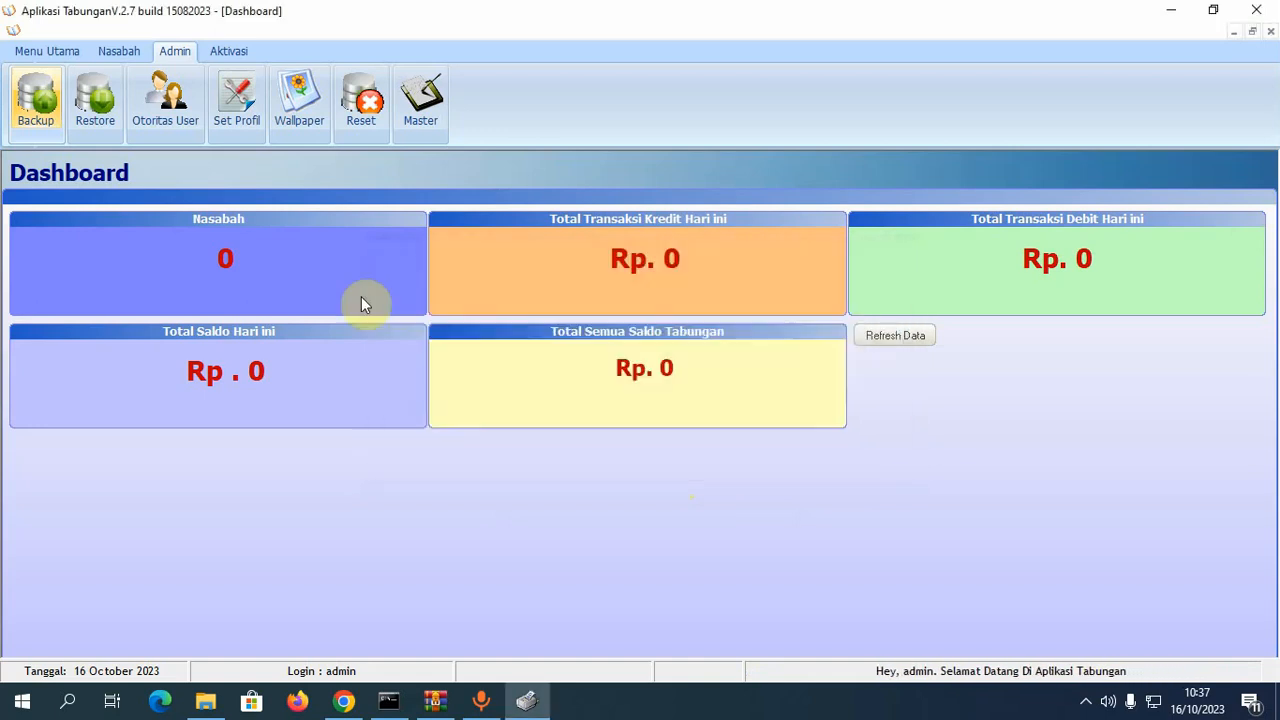
left_click(205, 700)
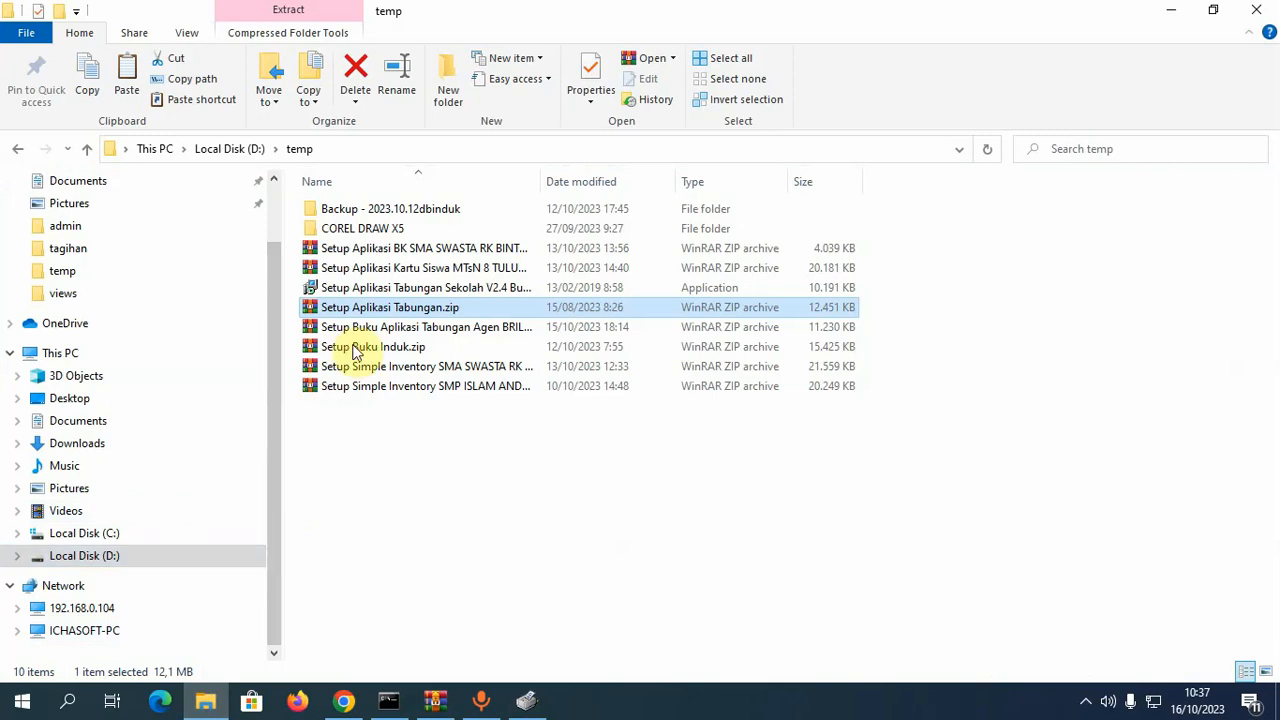
- Confirm Backup dbtabungan 16-10-2023.mdb is in D:\burn, then return to Aplikasi Tabungan
left_click(115, 568)
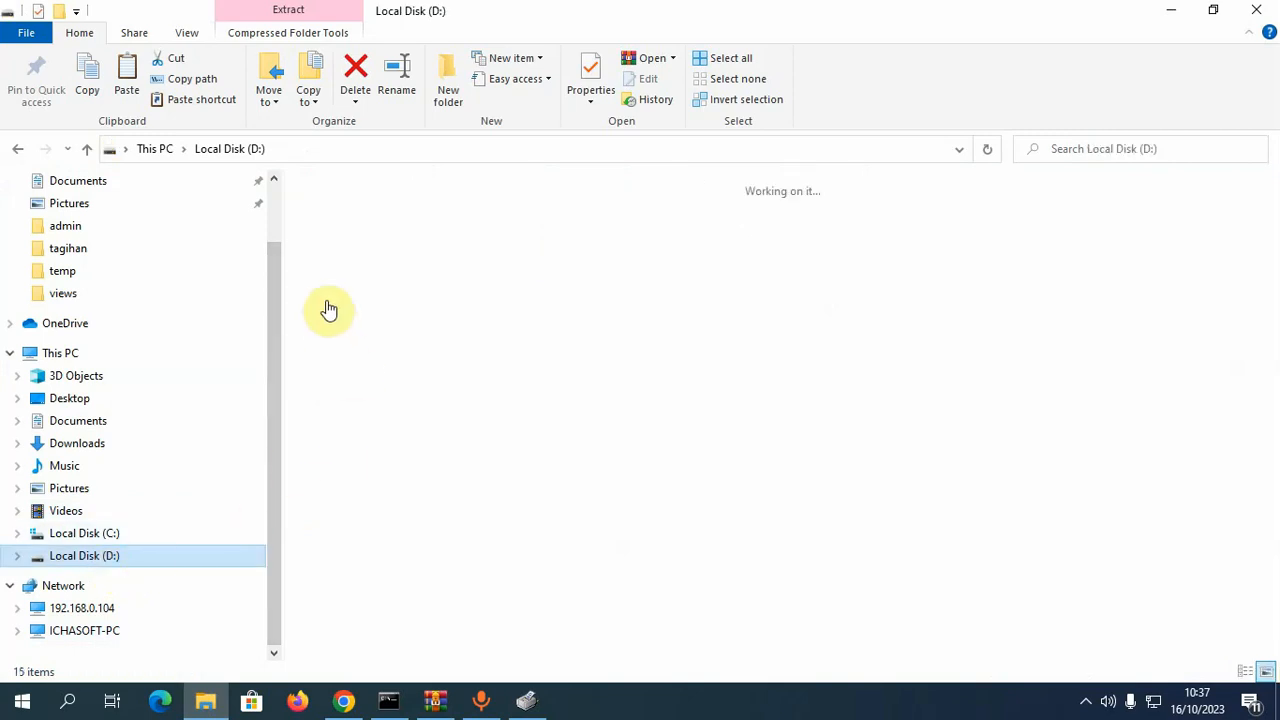
left_click(352, 254)
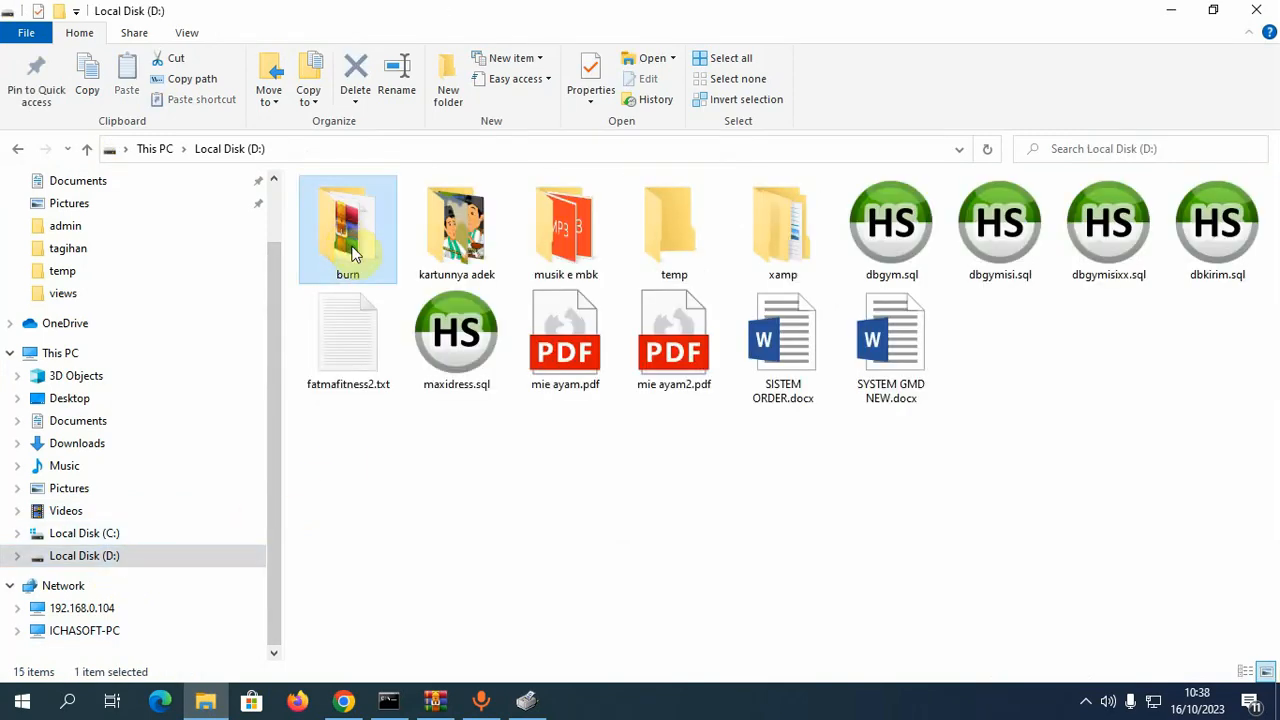
double_click(352, 254)
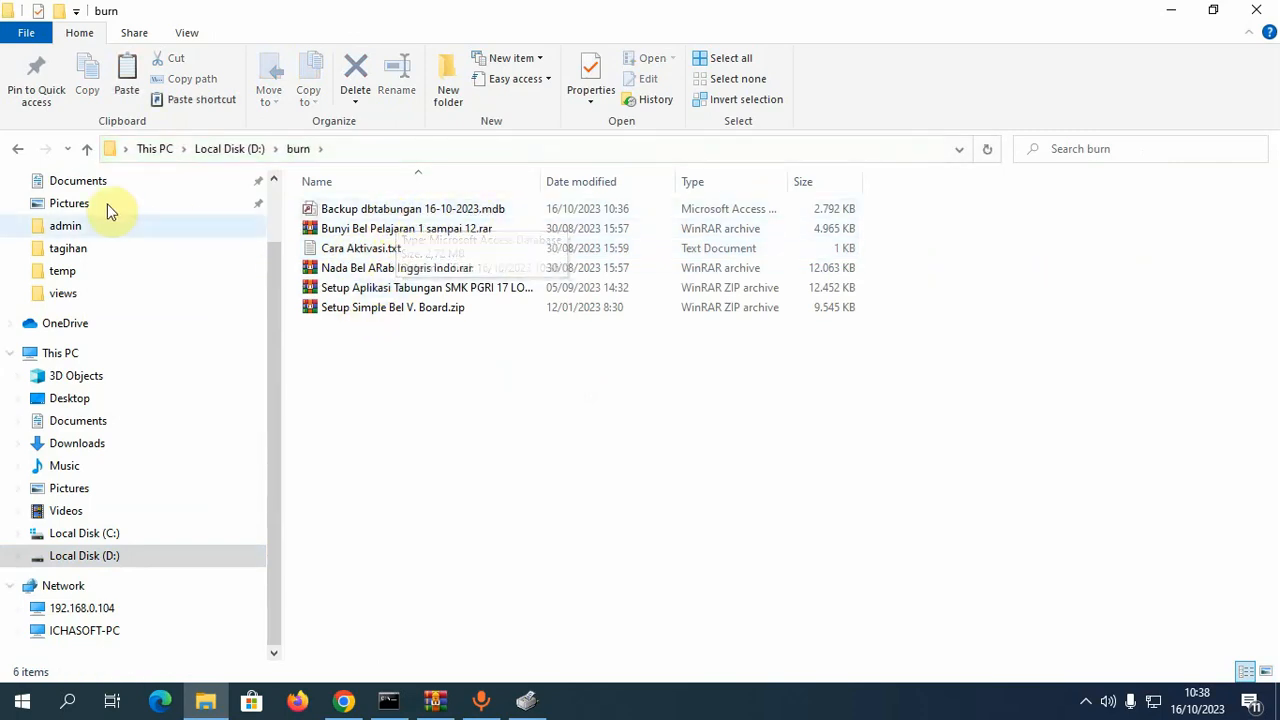
left_click(18, 151)
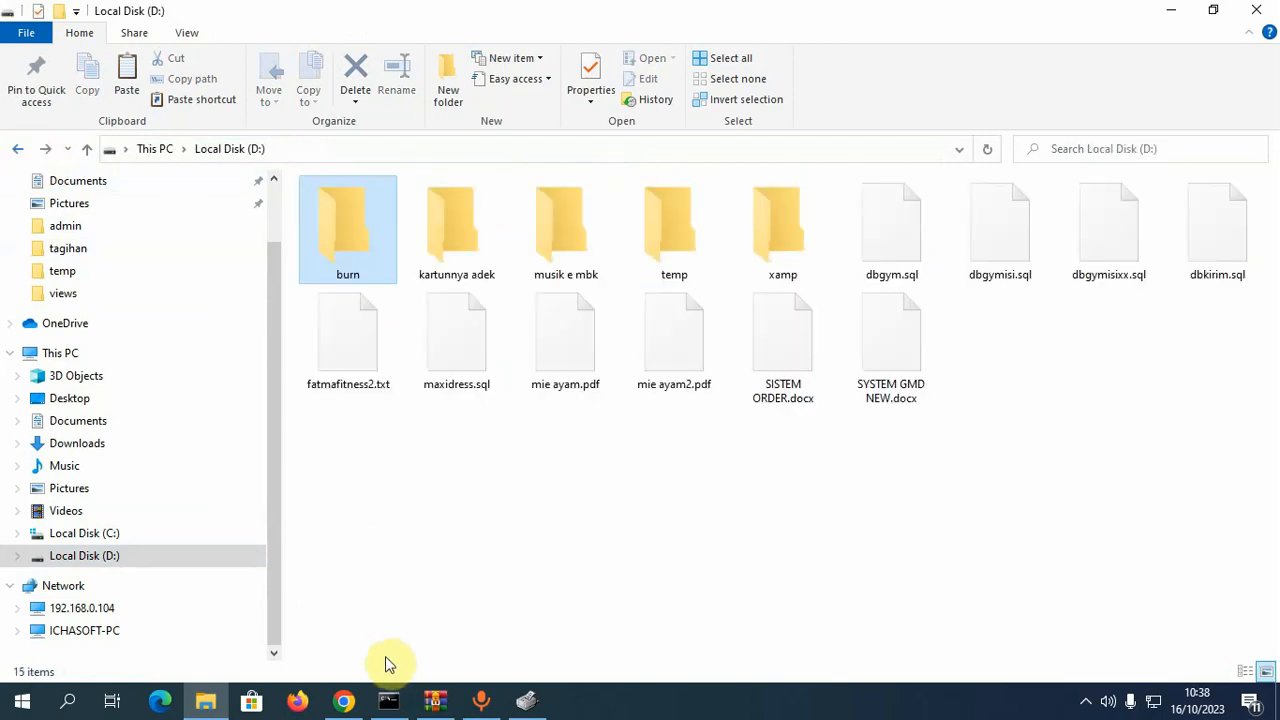
left_click(526, 700)
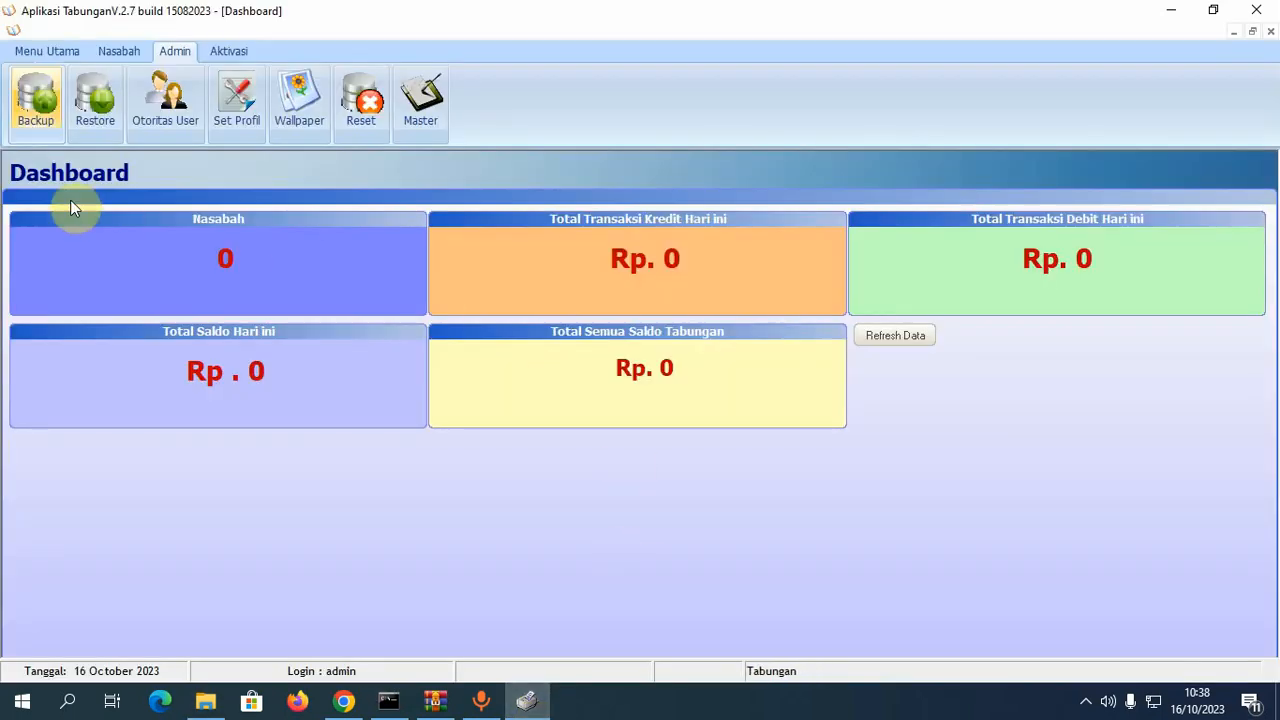
- Reopen and close the backup form, then open the Restore Database form
left_click(38, 118)
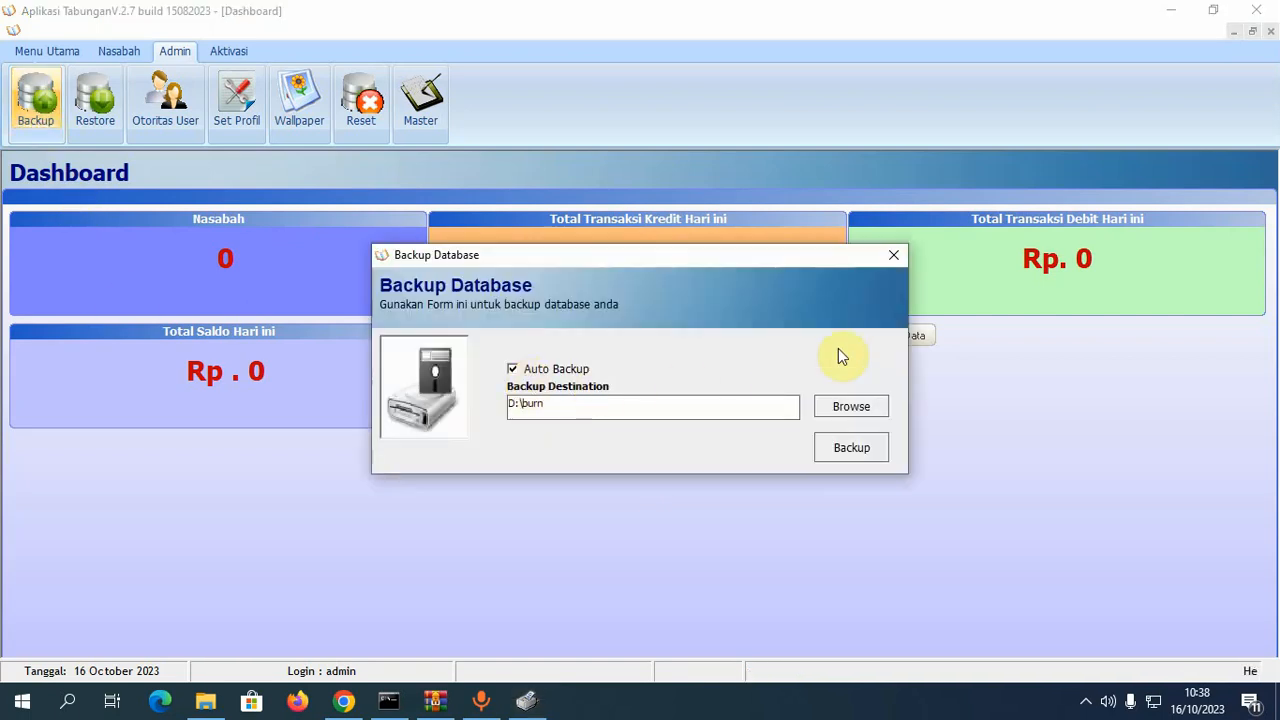
left_click(895, 260)
left_click(93, 104)
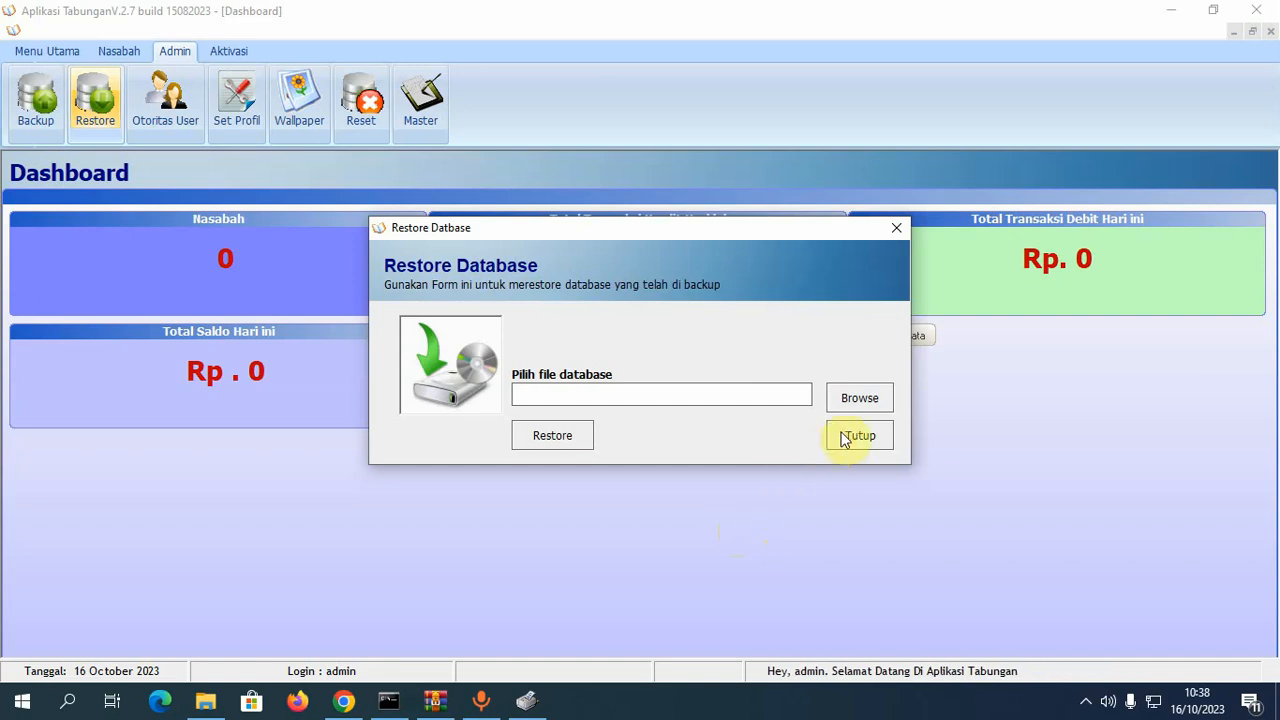
- Select Backup dbtabungan 16-10-2023.mdb in D:\burn as the restore file
left_click(858, 404)
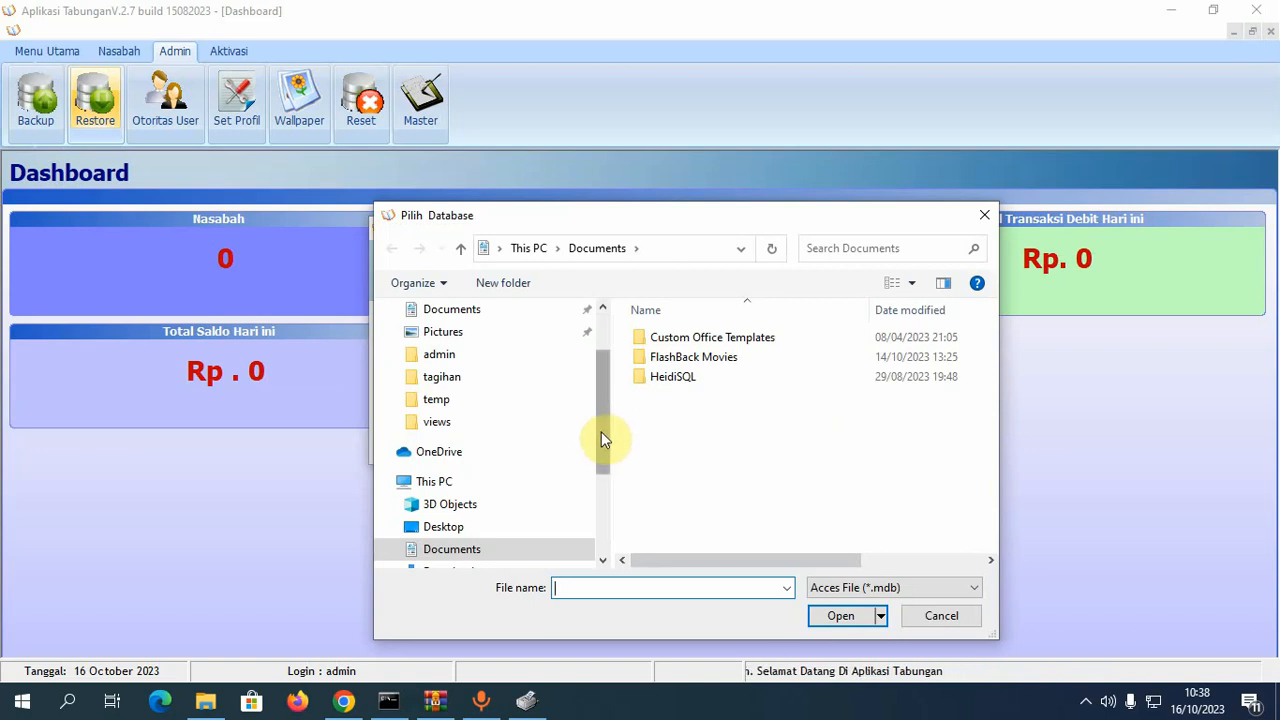
left_click_drag(603, 437, 623, 506)
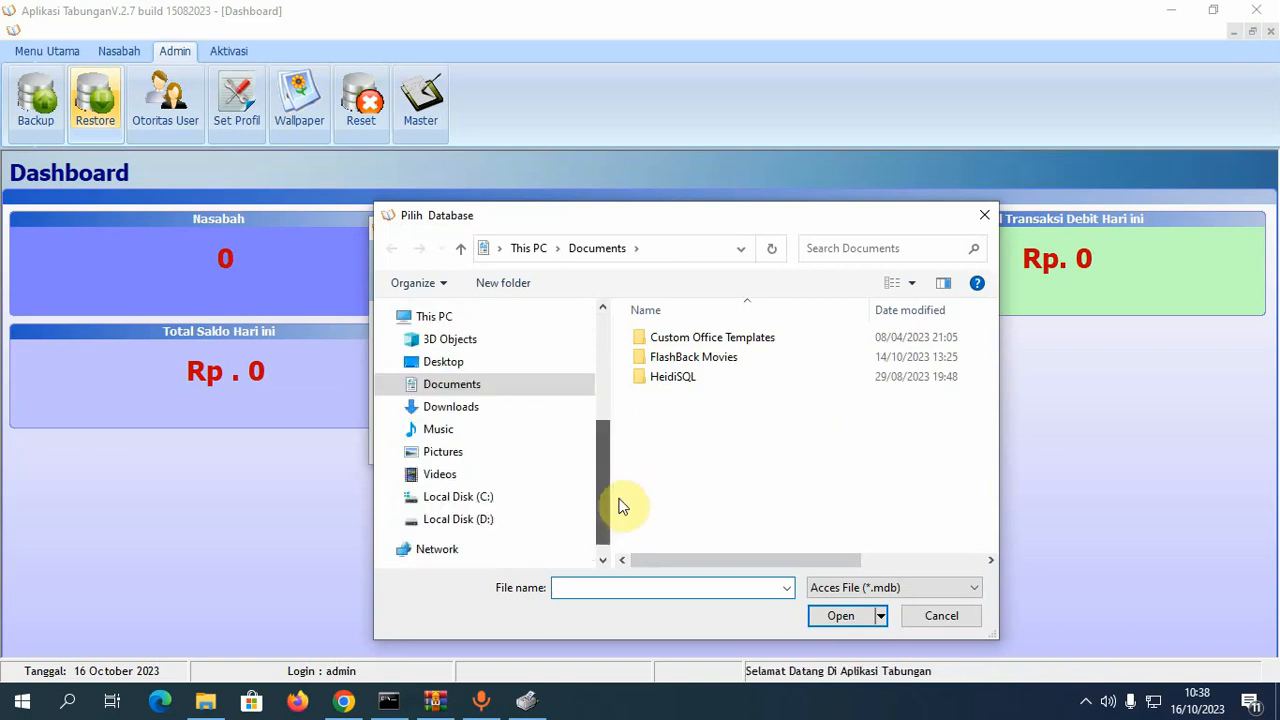
left_click(392, 520)
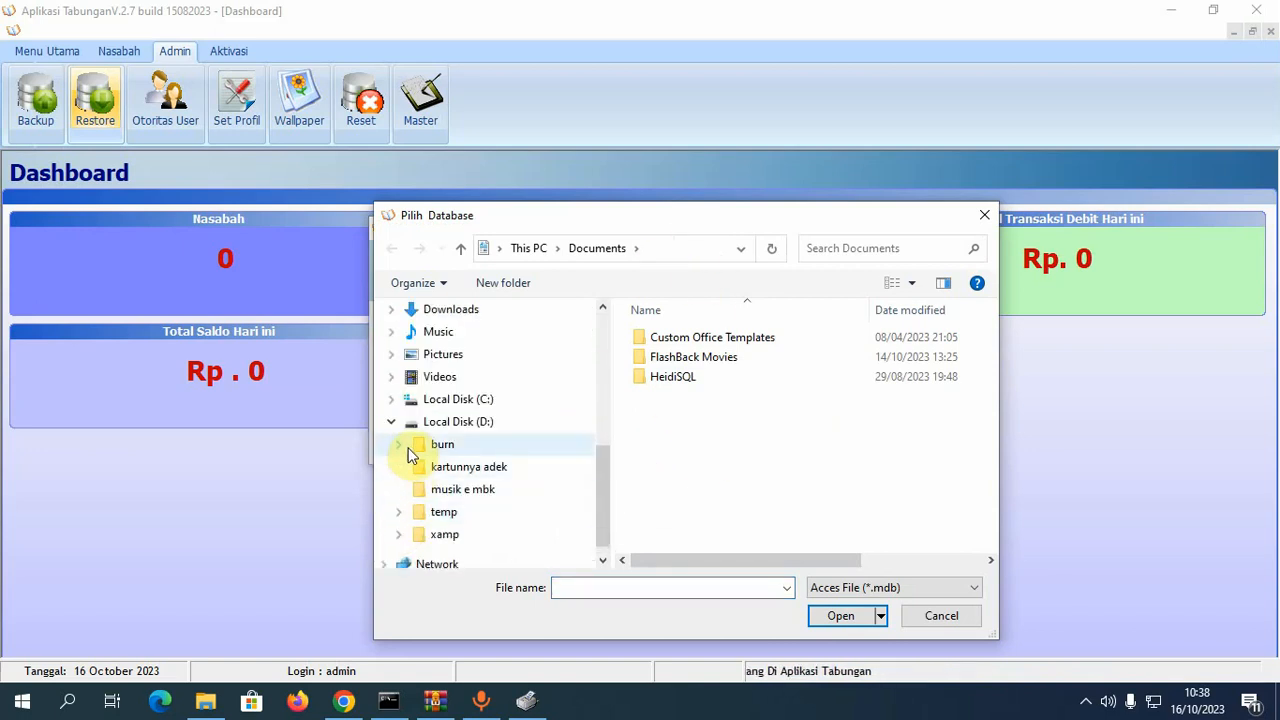
left_click(438, 446)
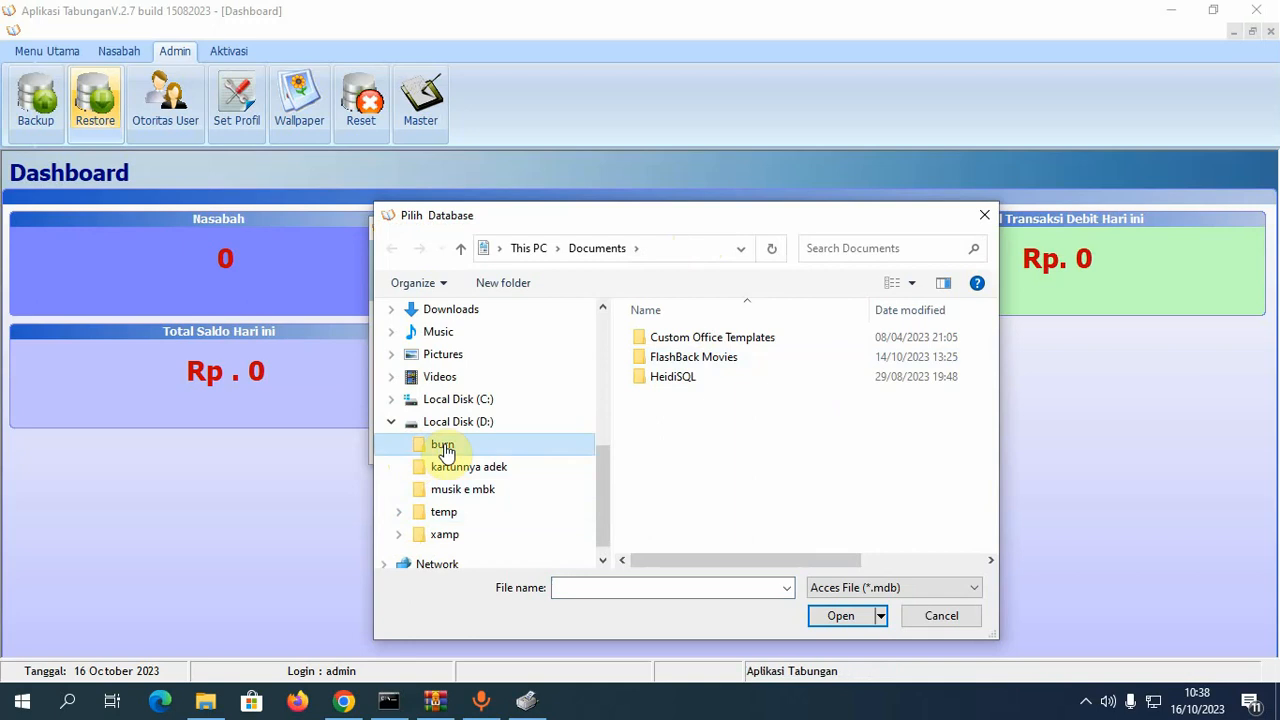
left_click(748, 338)
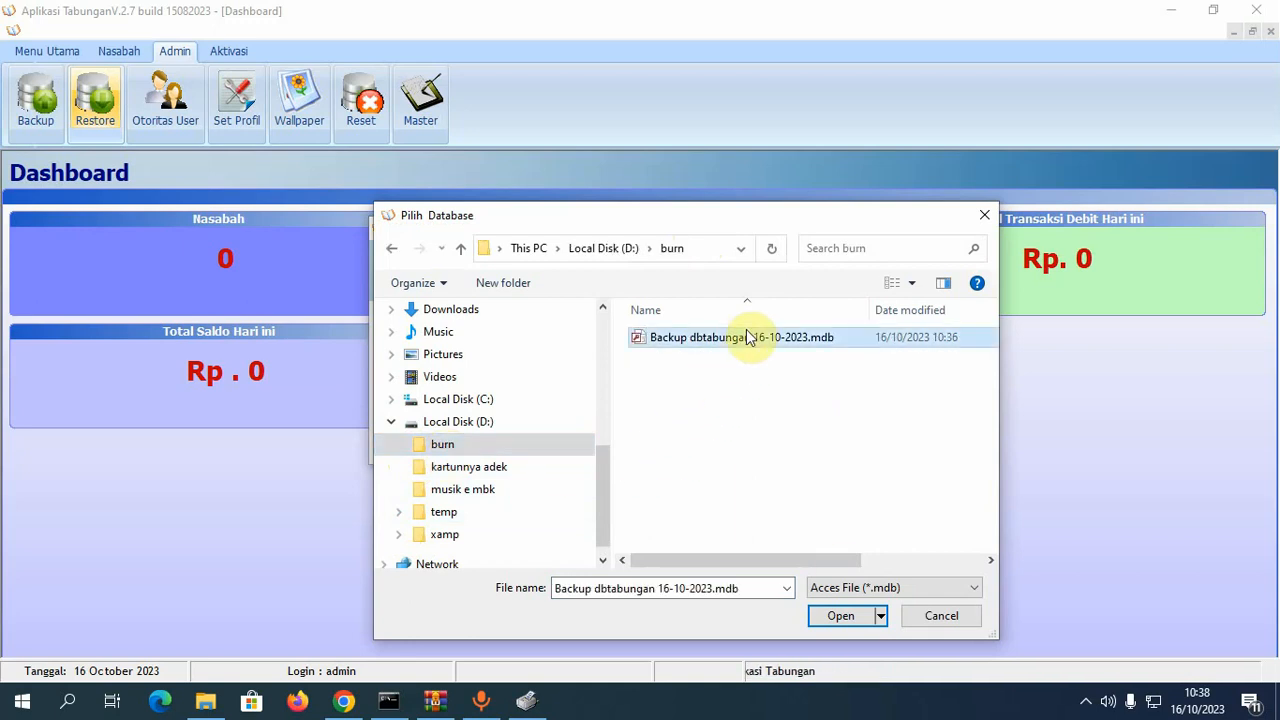
left_click(846, 618)
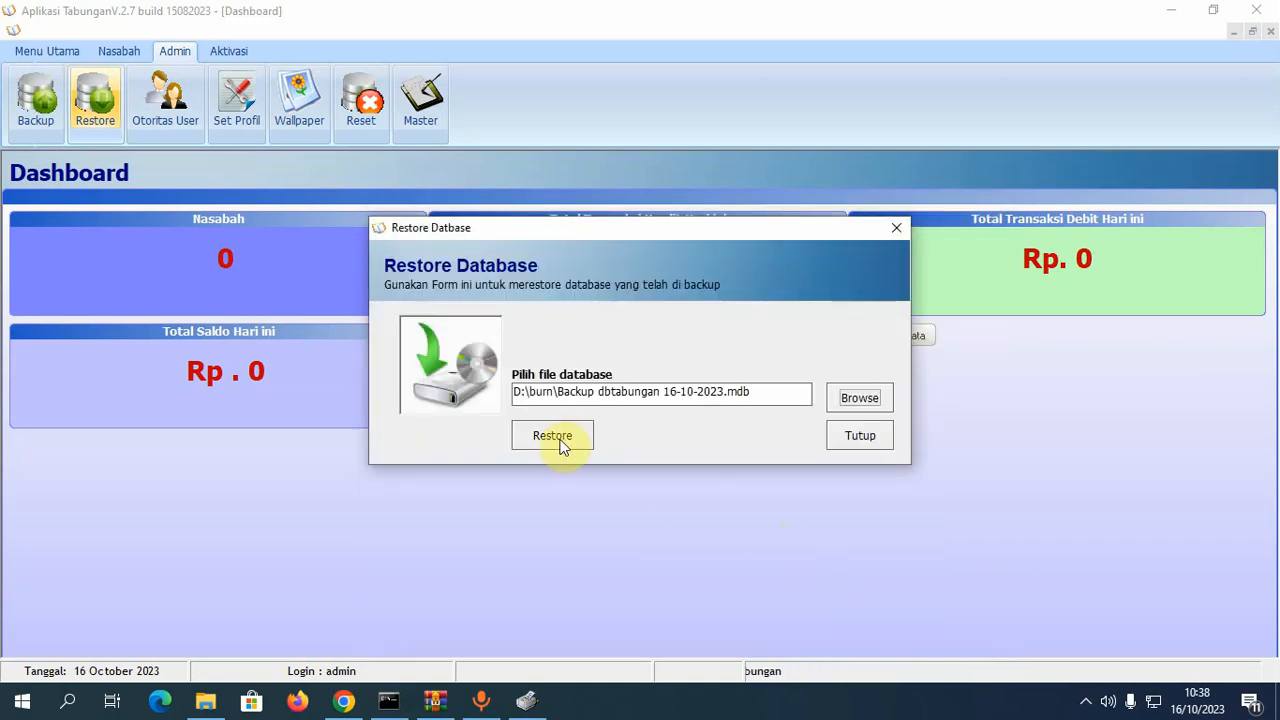
- Restore the database from that backup, close the restore window, and open Otoritas User
left_click(558, 440)
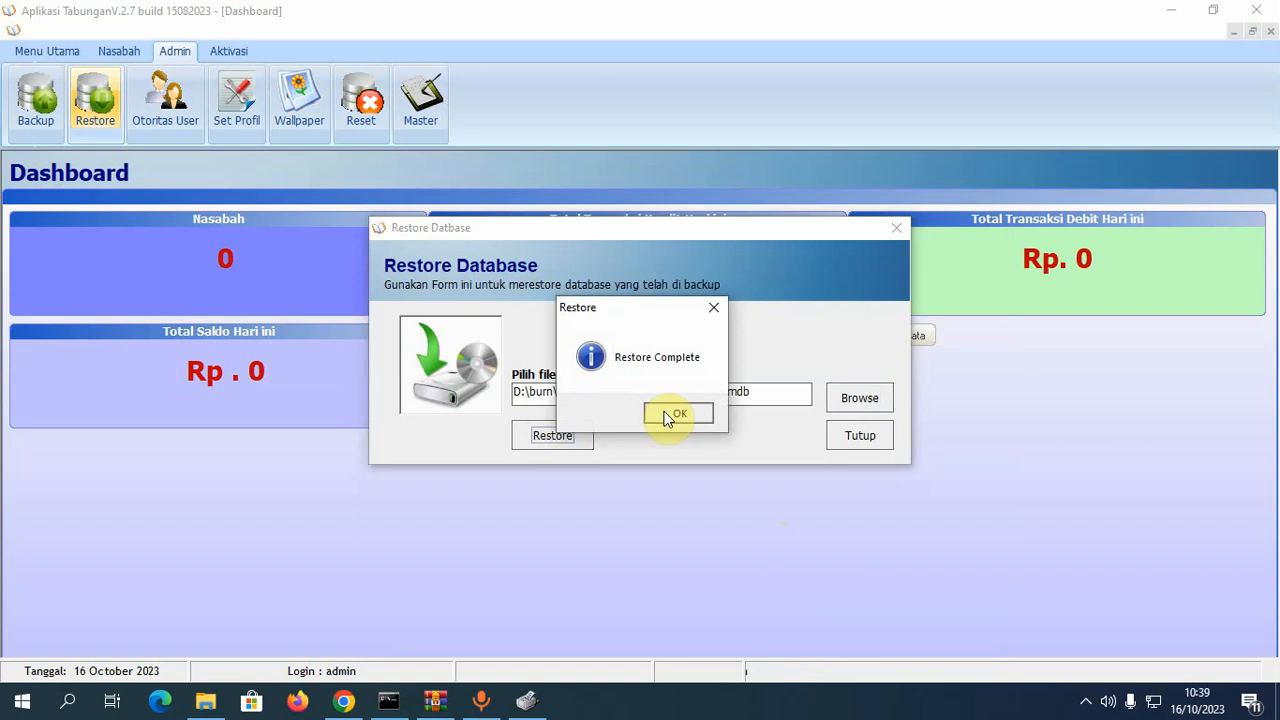
left_click(671, 414)
left_click(855, 440)
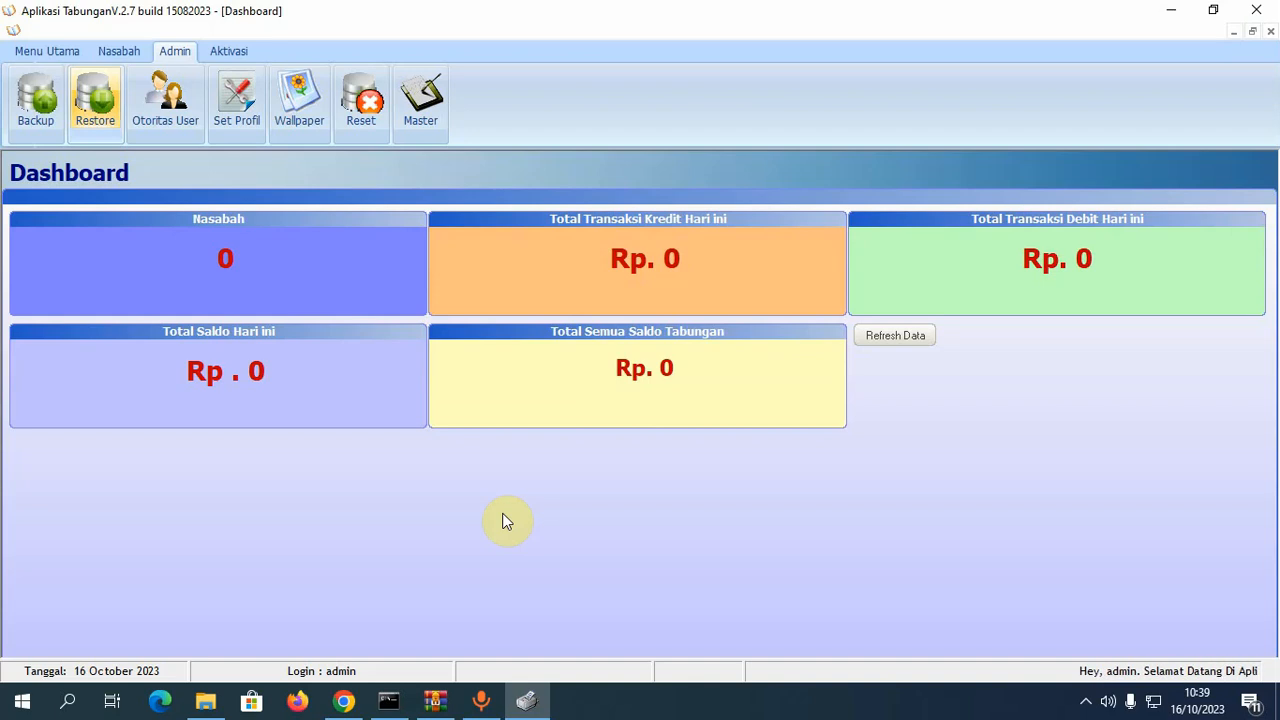
left_click(182, 109)
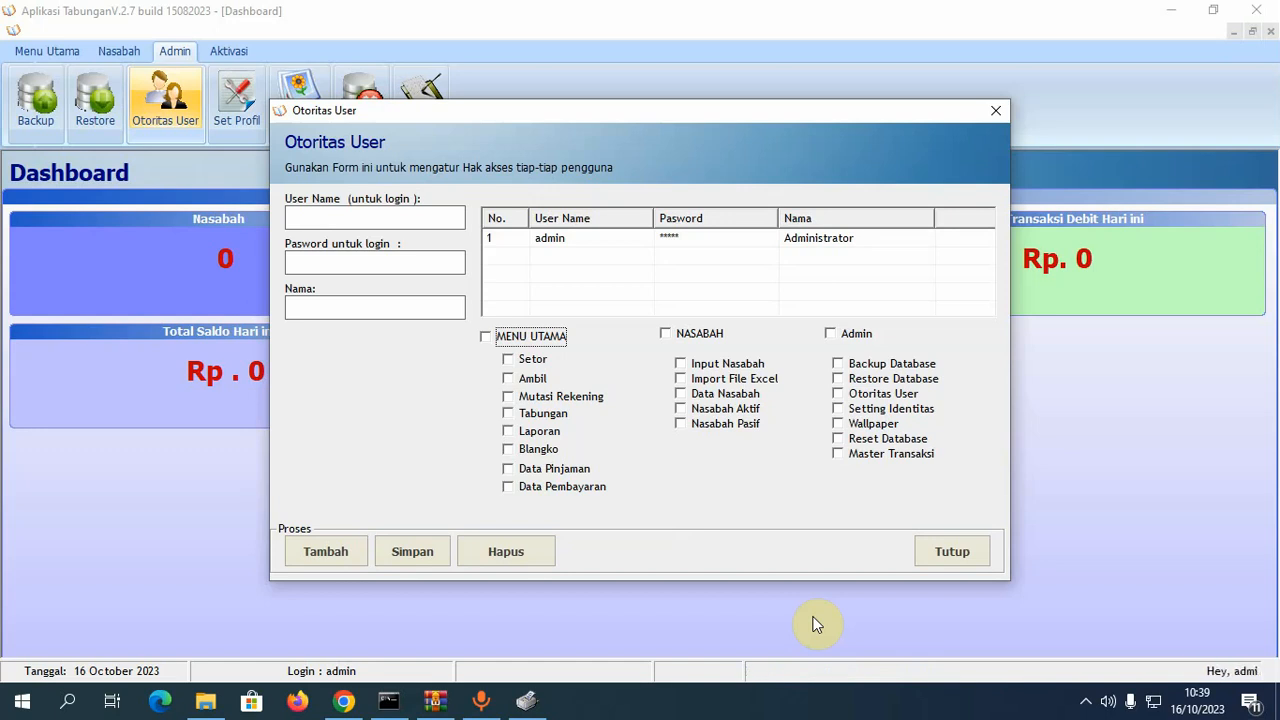
- Start a new user with a username, password and display name
left_click(608, 239)
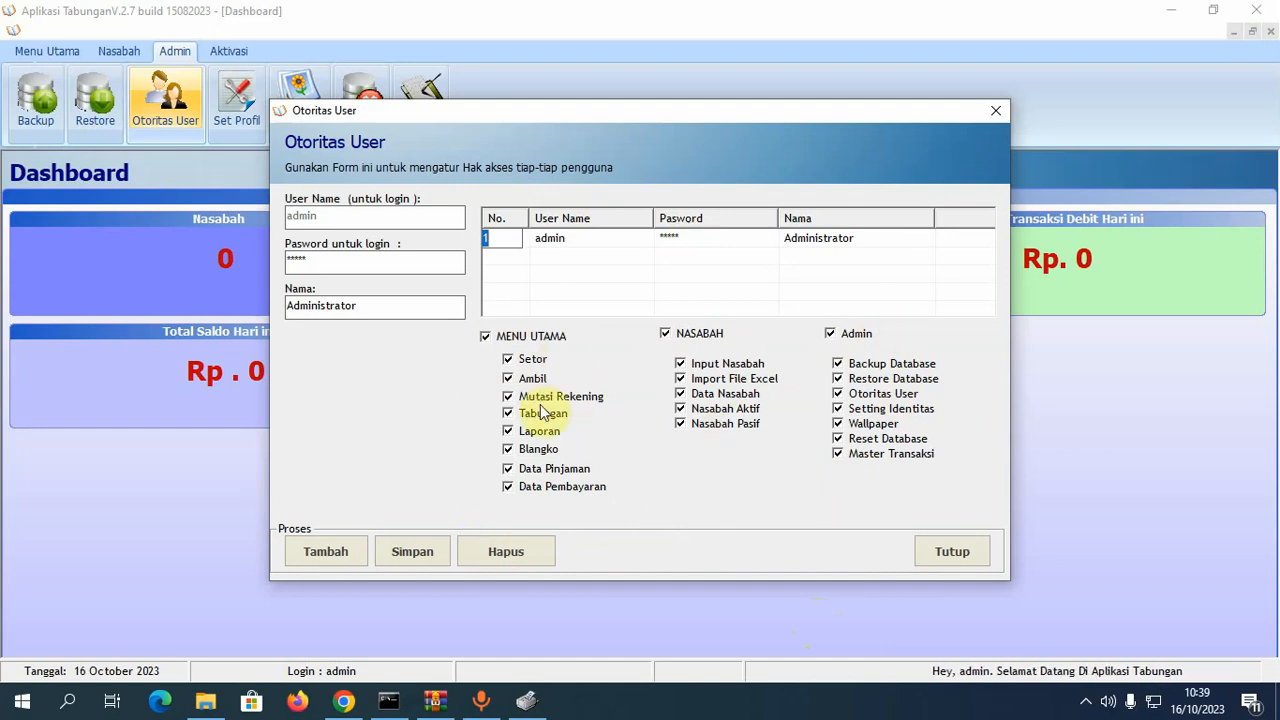
left_click(326, 549)
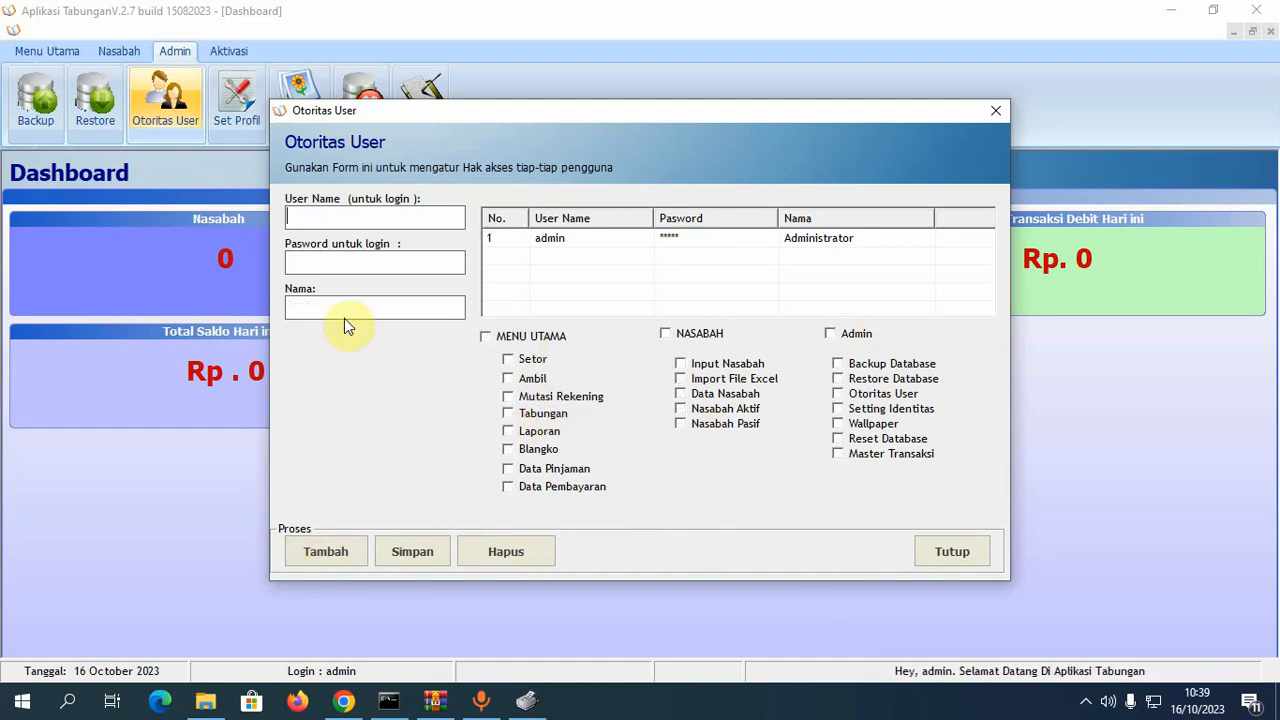
type("AKU")
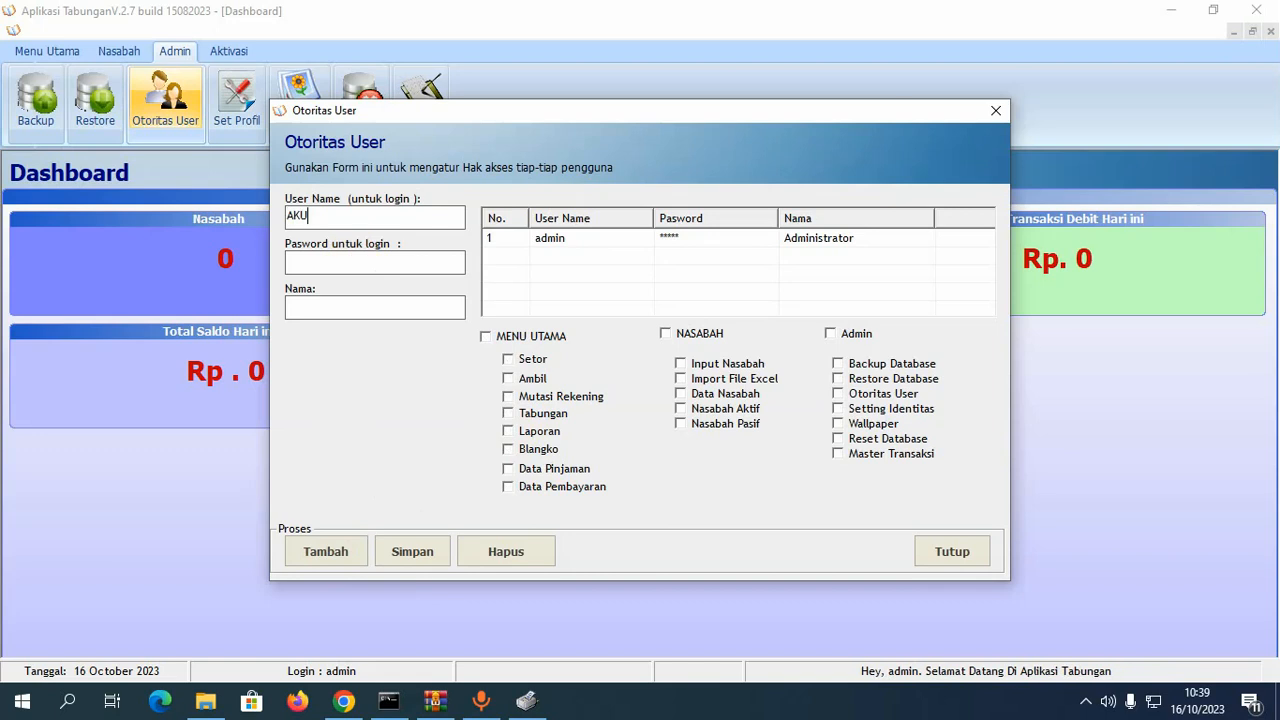
left_click(343, 265)
type("**")
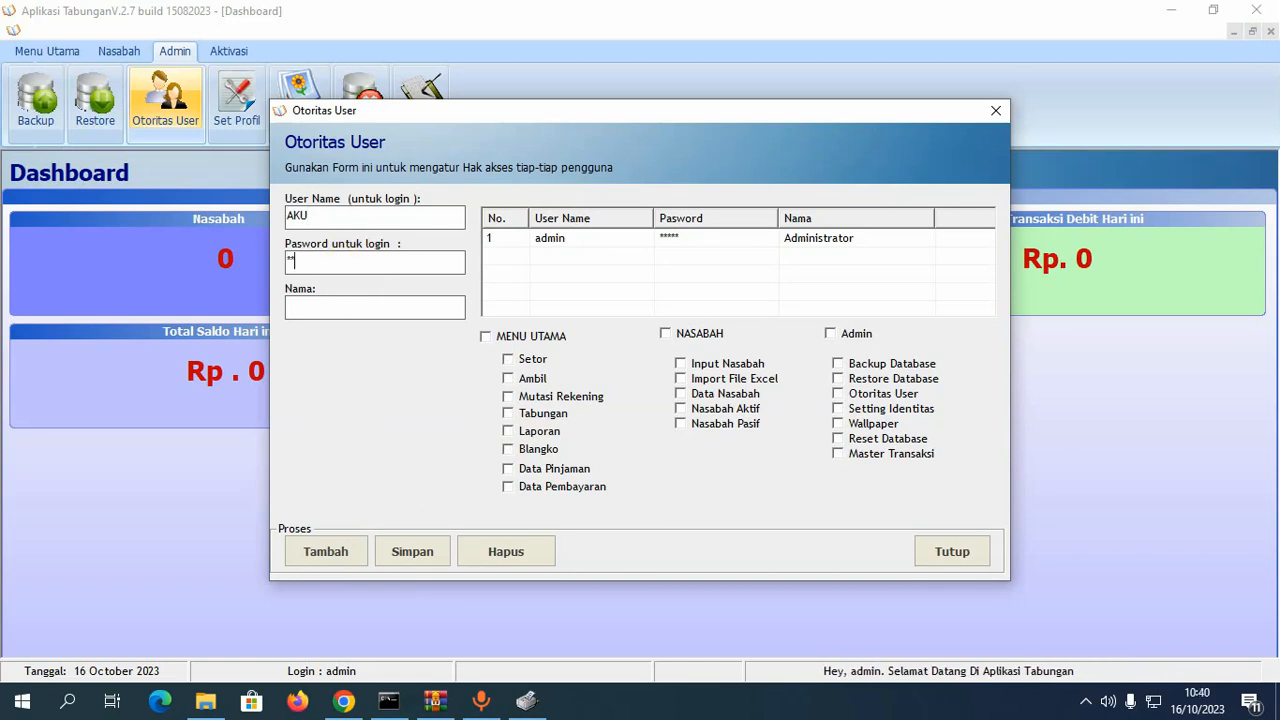
type("****")
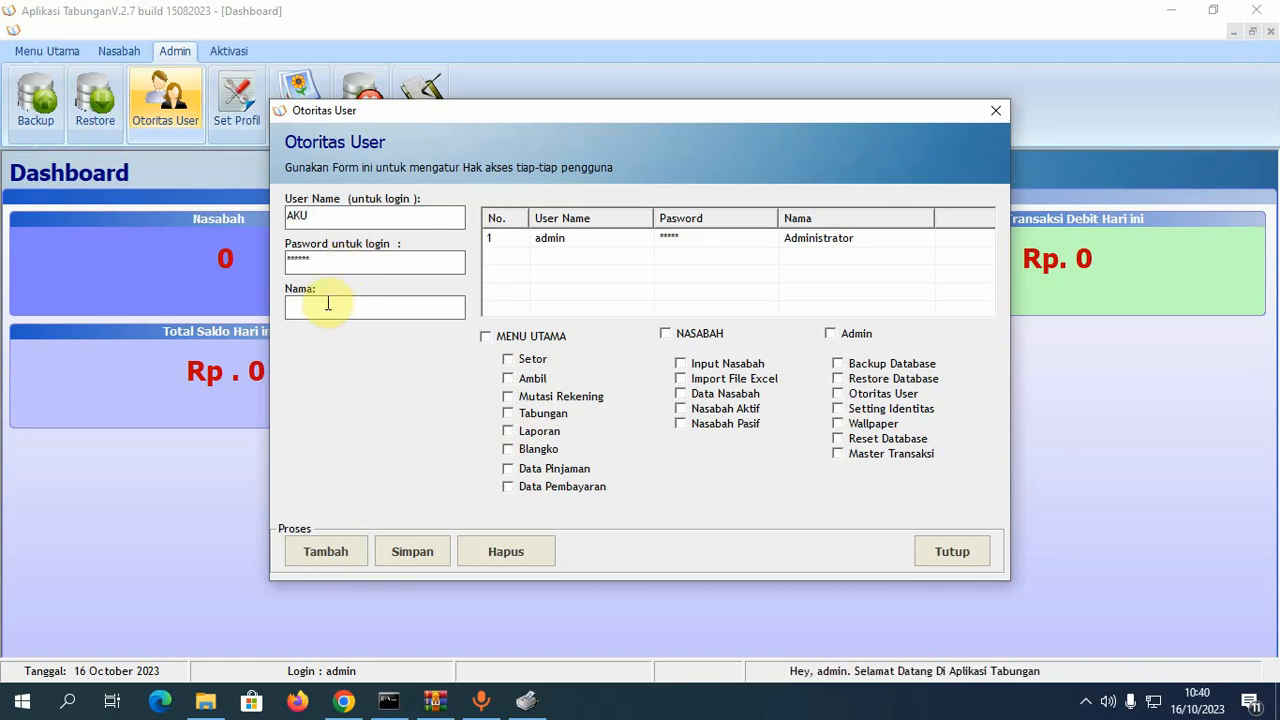
left_click(327, 303)
type("Aku ")
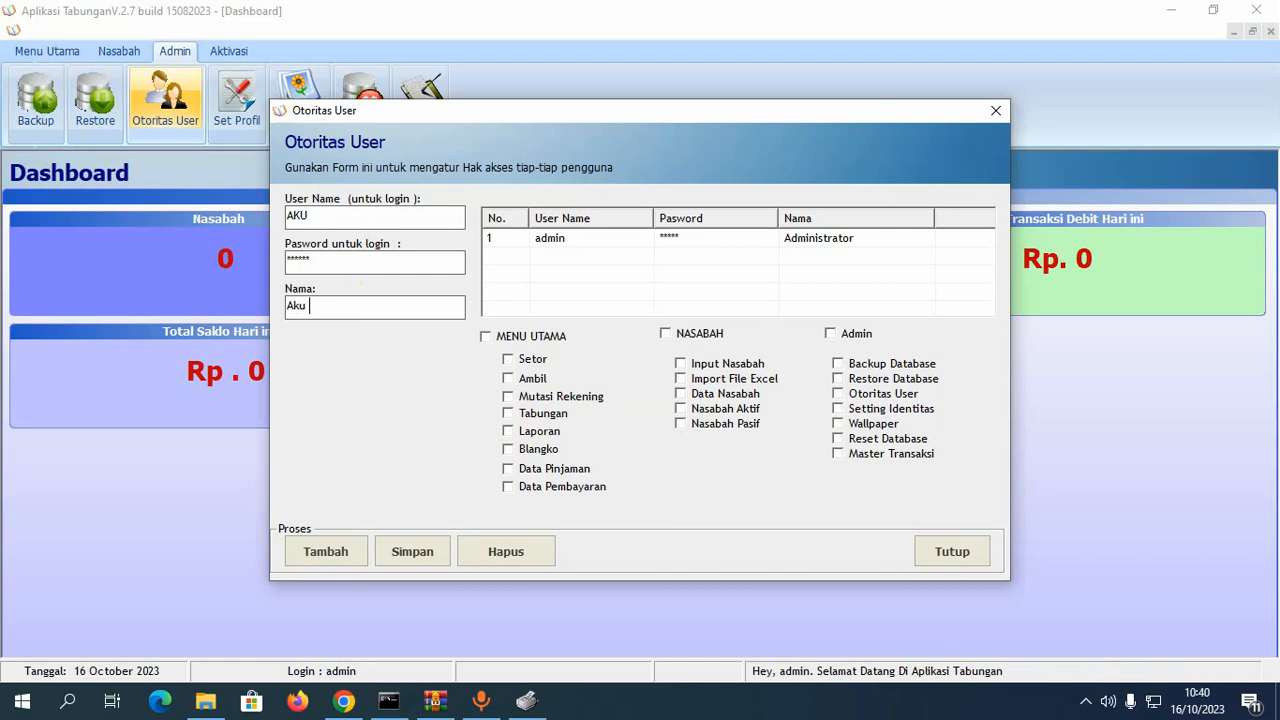
type("Saja")
- Grant all MENU UTAMA permissions, save the new user and close Otoritas User
left_click(548, 340)
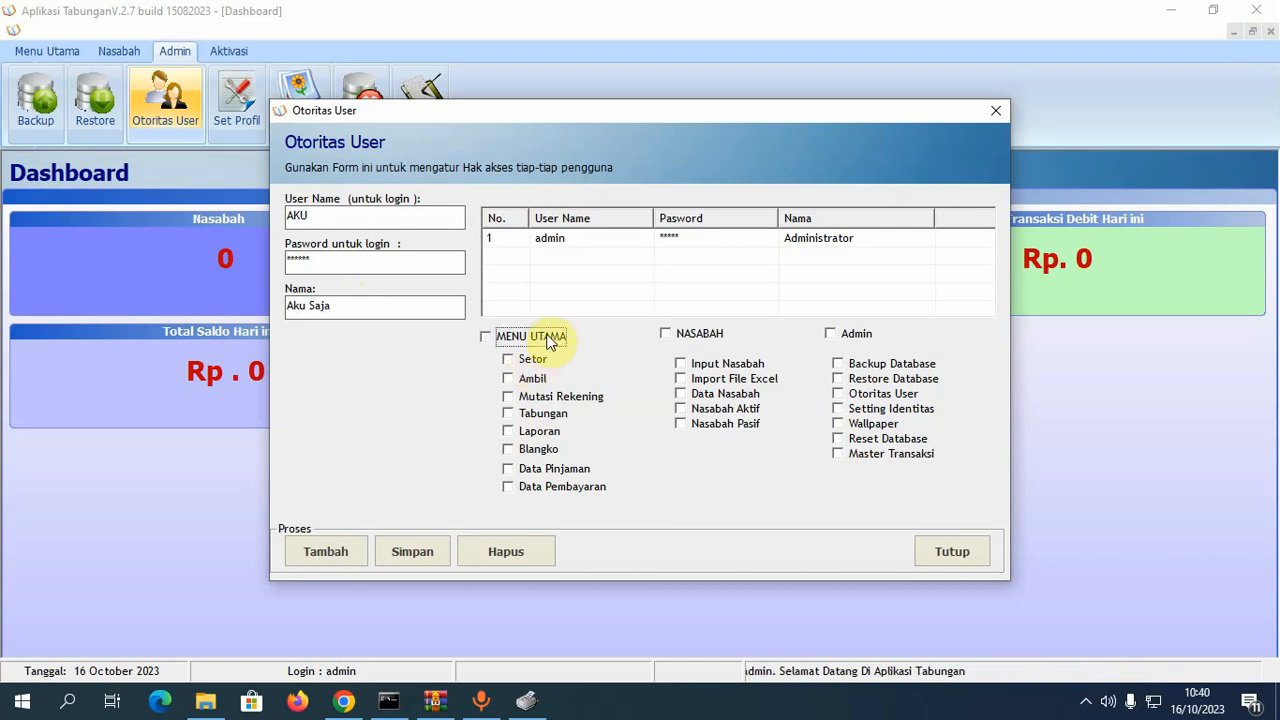
left_click(550, 342)
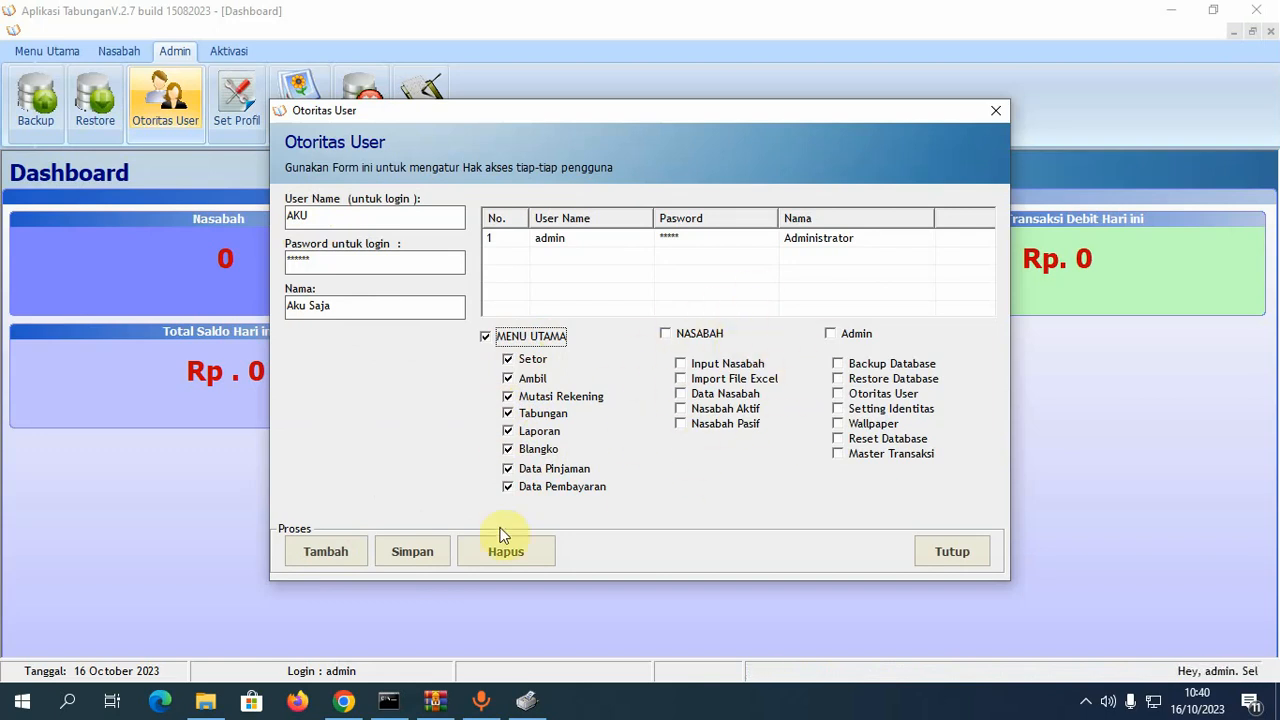
left_click(421, 553)
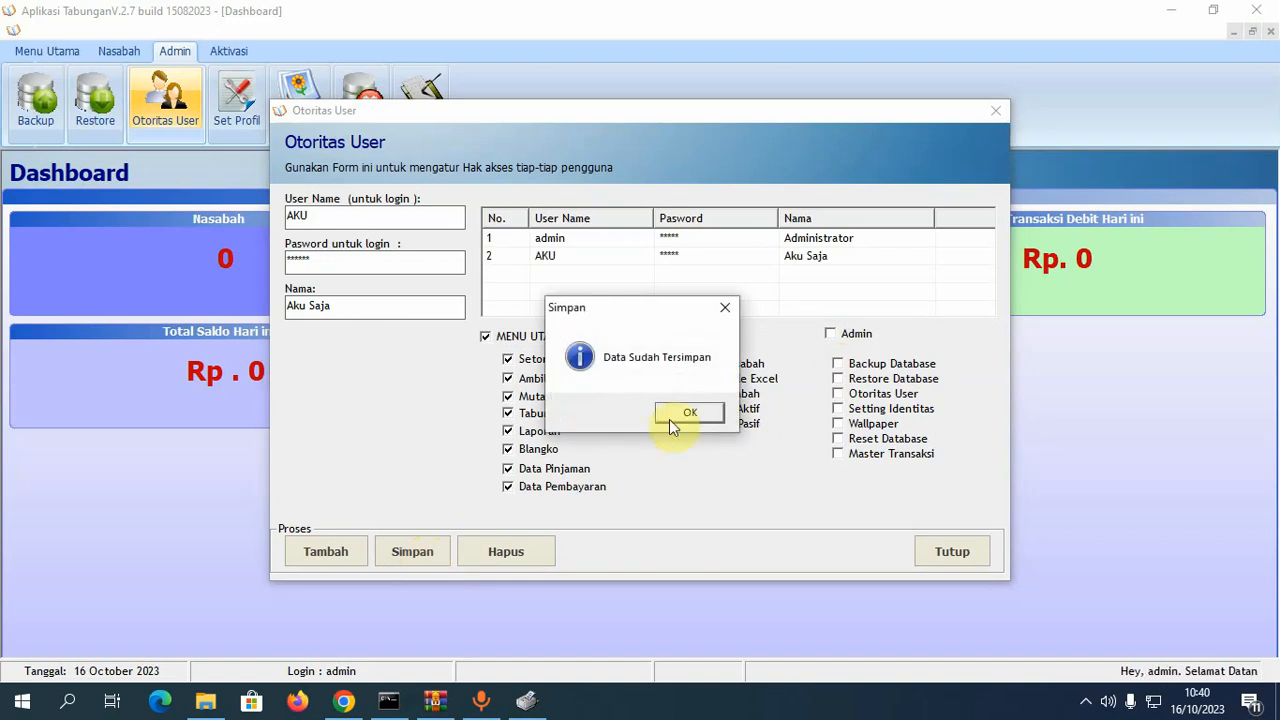
left_click(676, 420)
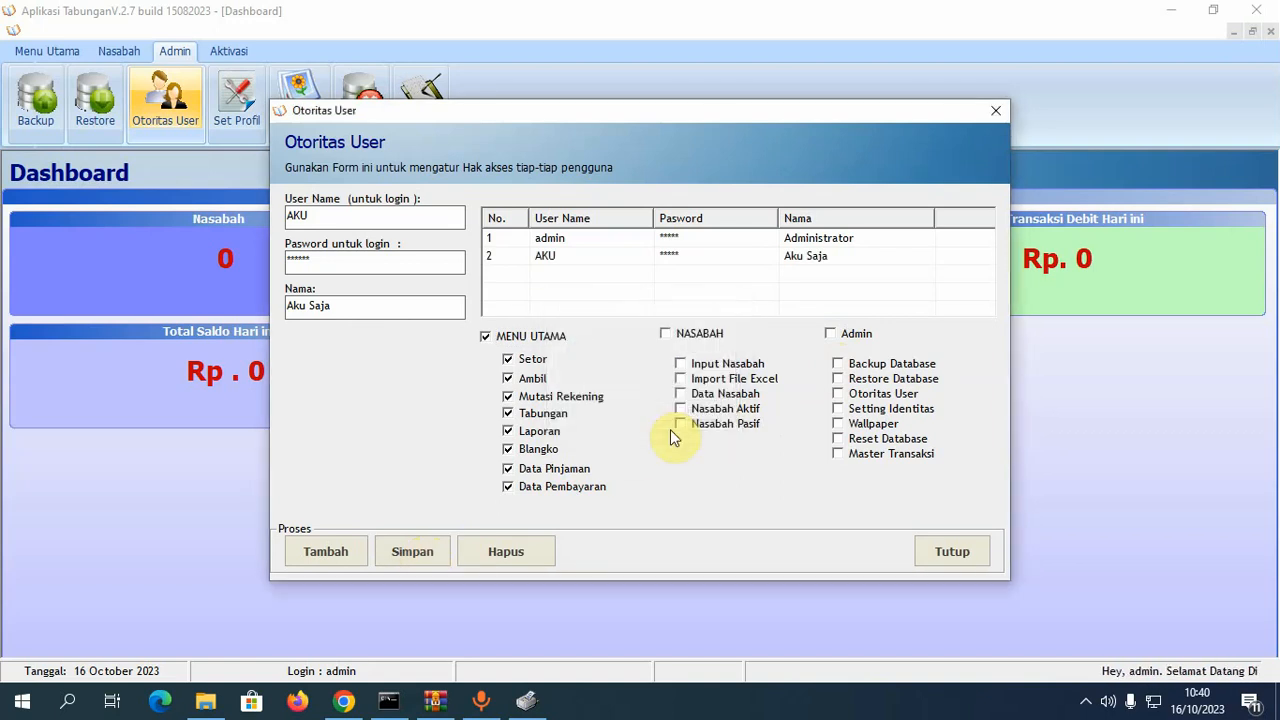
left_click(968, 555)
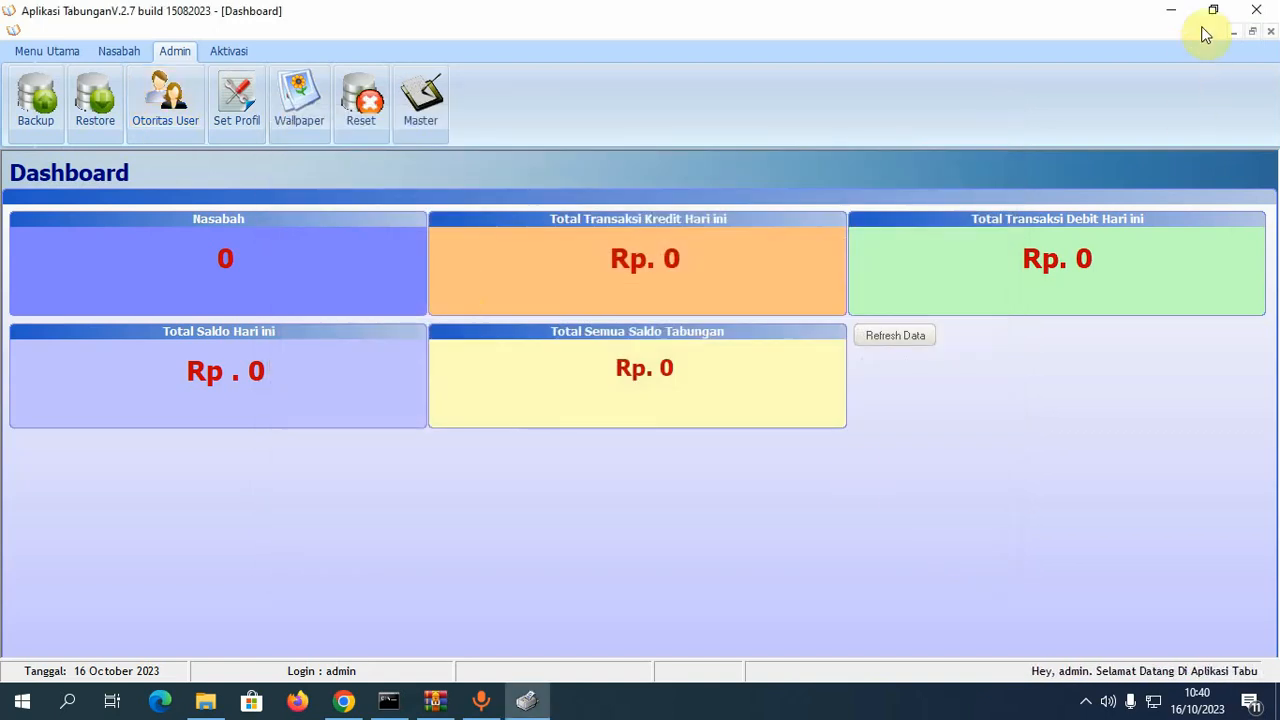
- Quit and relaunch Aplikasi Tabungan, logging in with the new user's credentials
left_click(1256, 10)
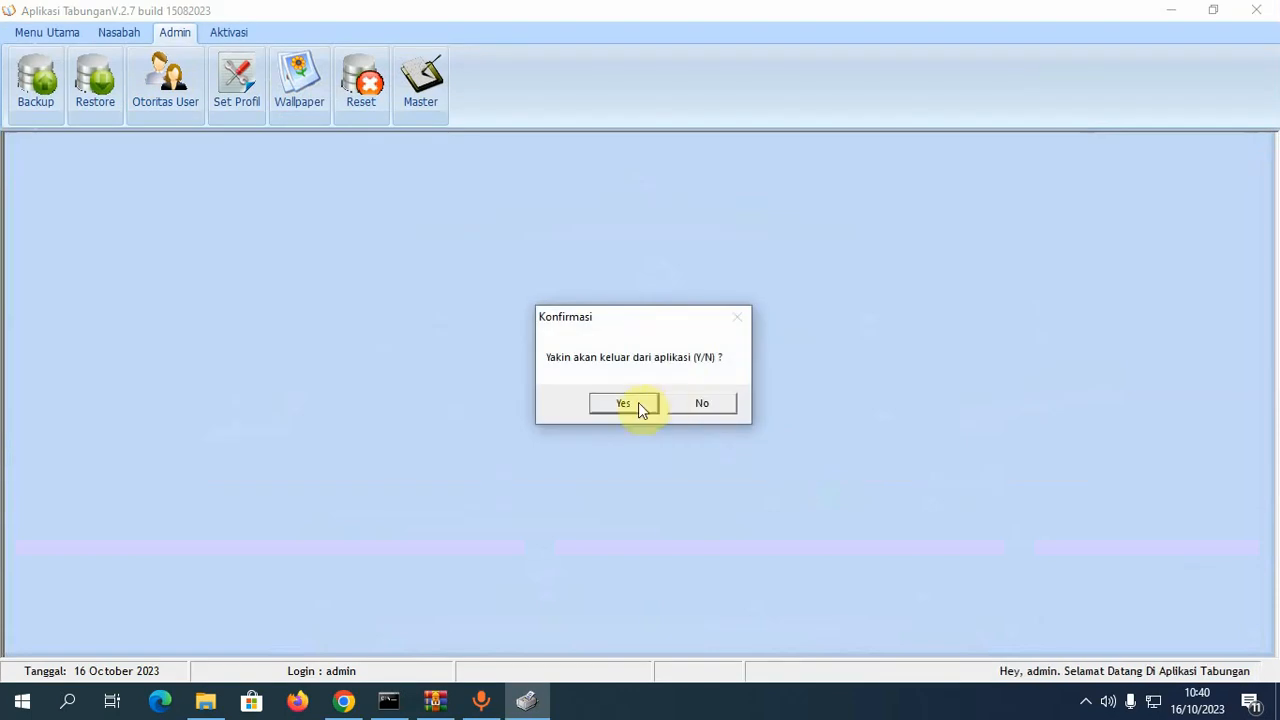
left_click(638, 402)
left_click(1172, 18)
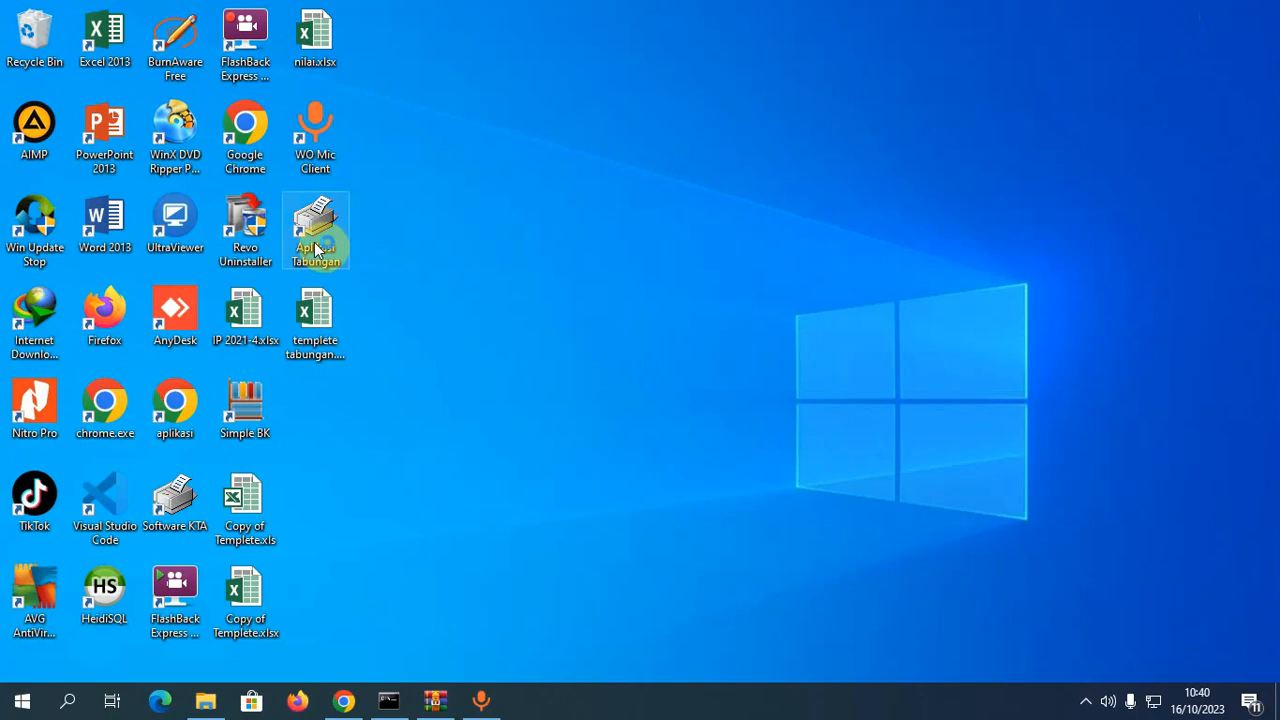
double_click(316, 249)
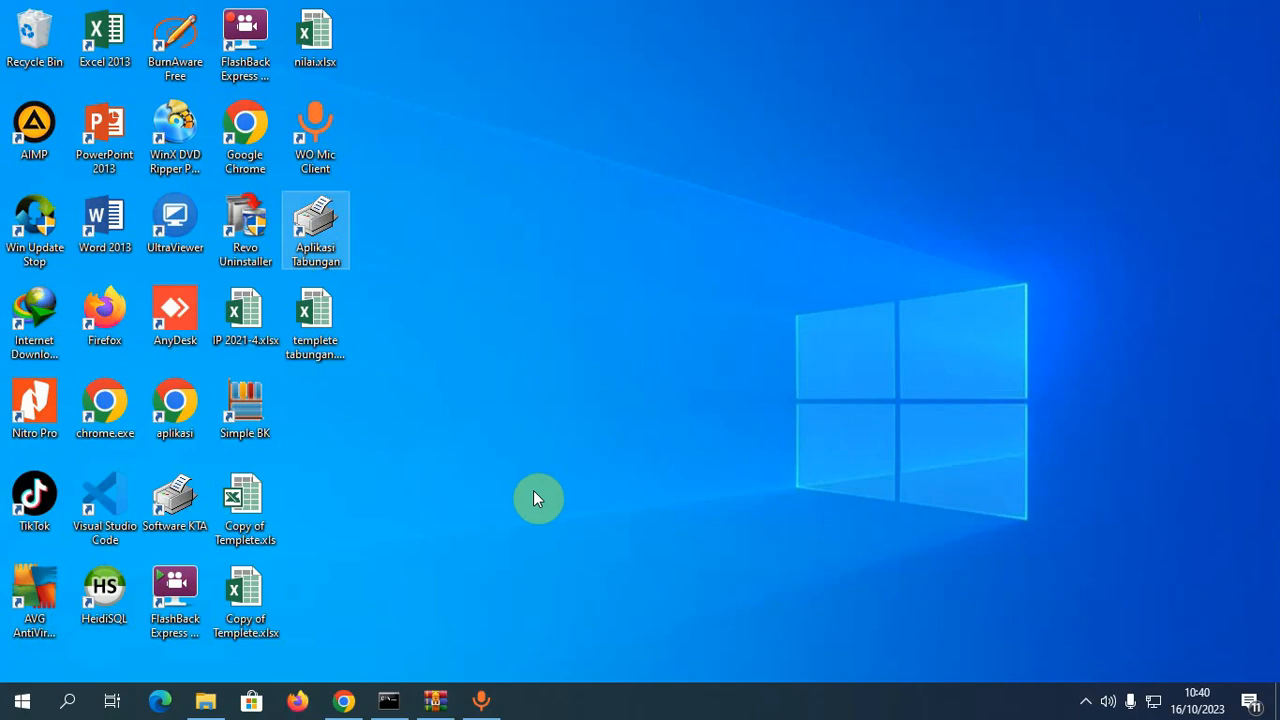
left_click(579, 363)
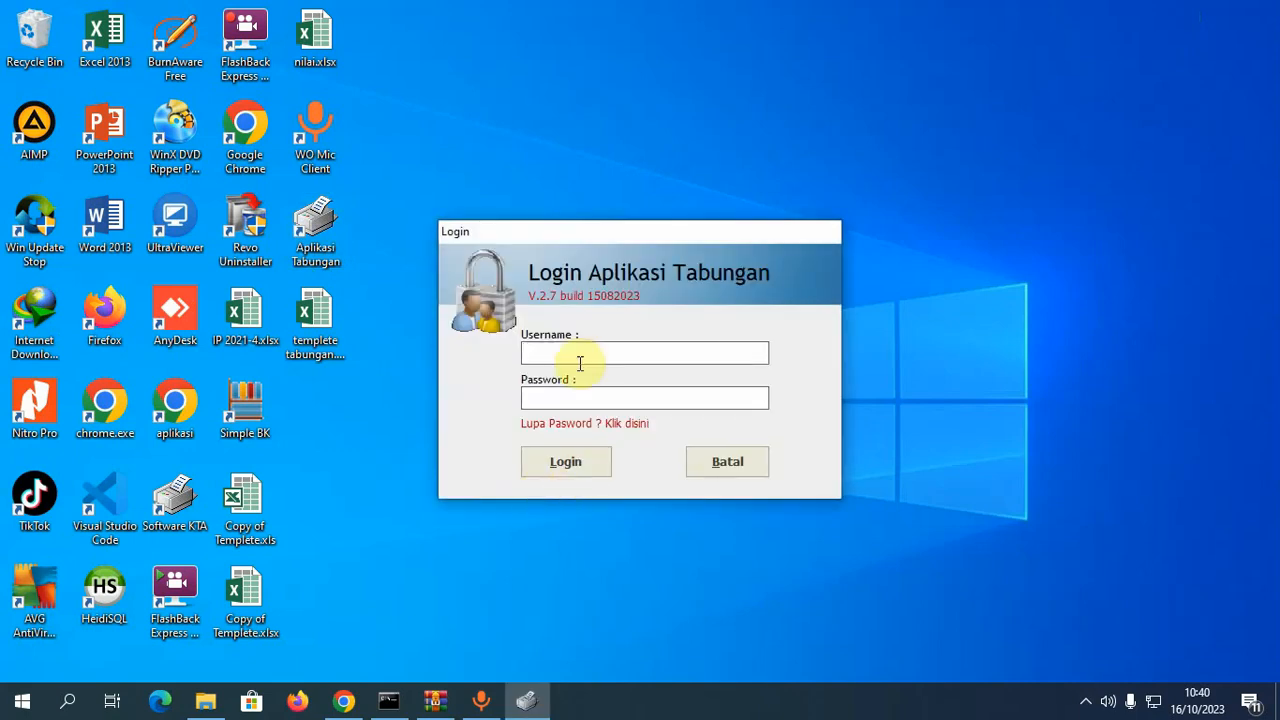
left_click(577, 390)
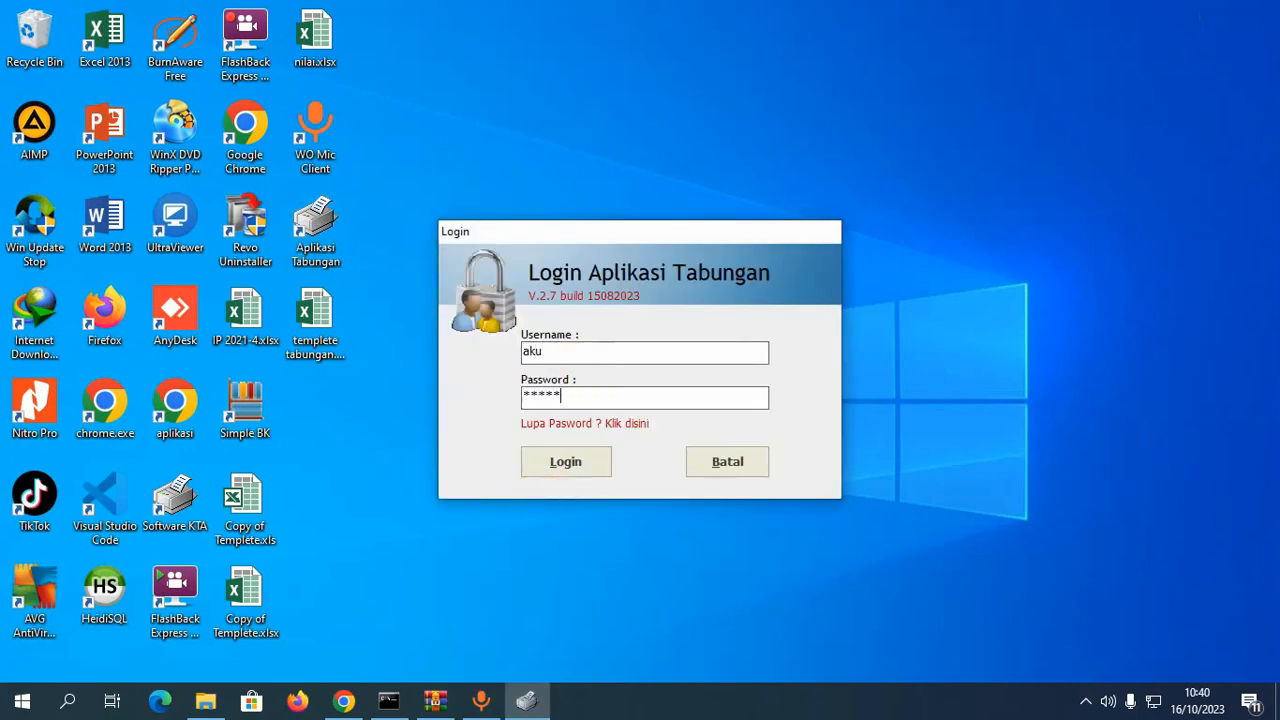
left_click(562, 472)
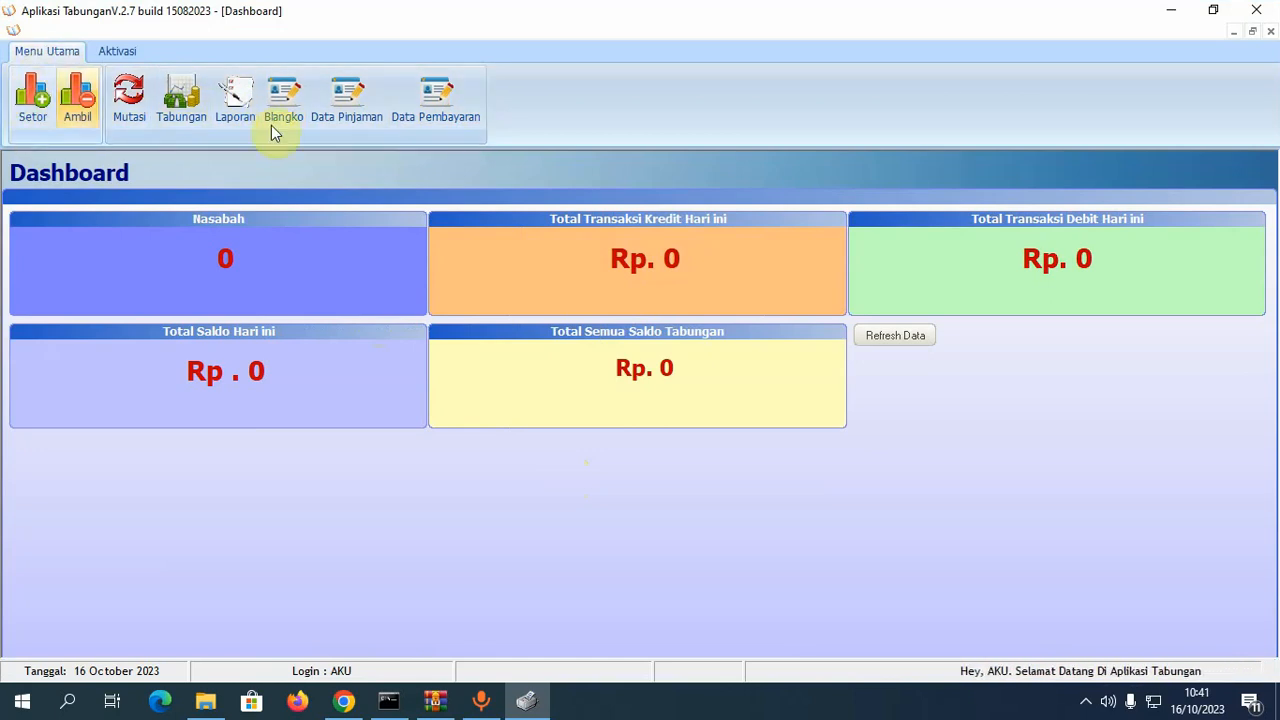
- Check the Aktivasi and Menu Utama sections, then restart the app and log in as administrator
left_click(120, 52)
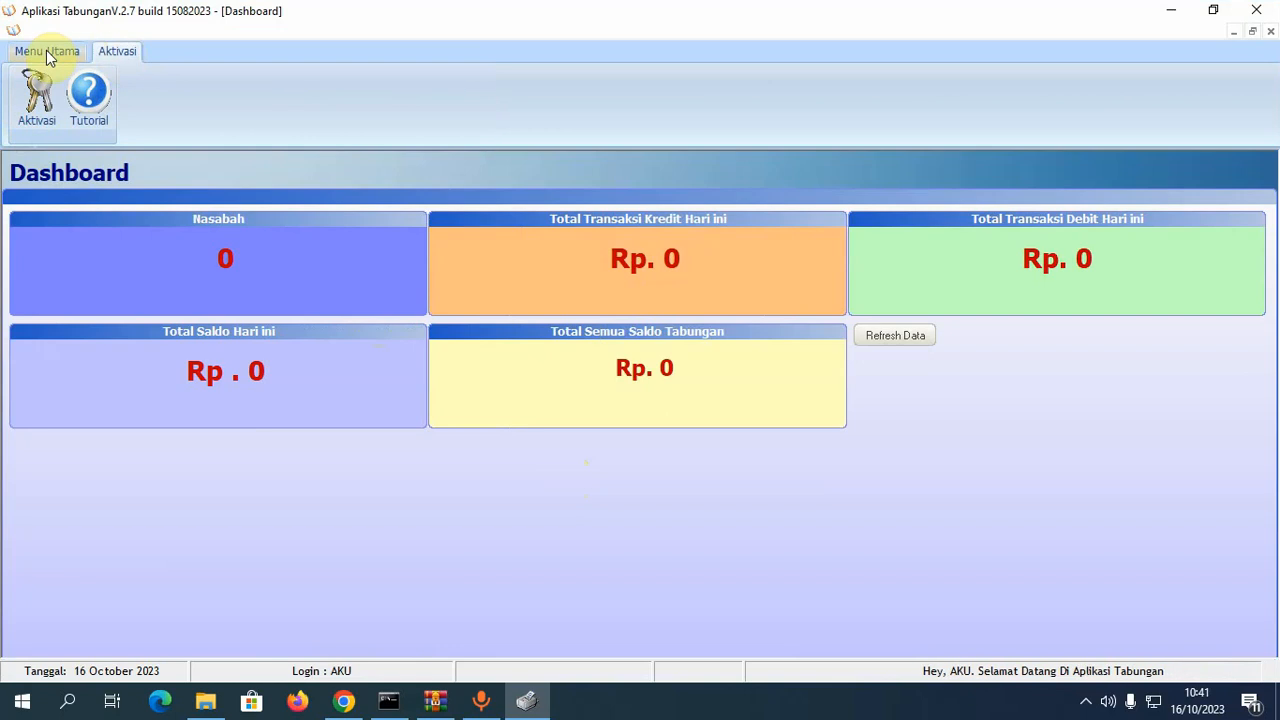
left_click(47, 51)
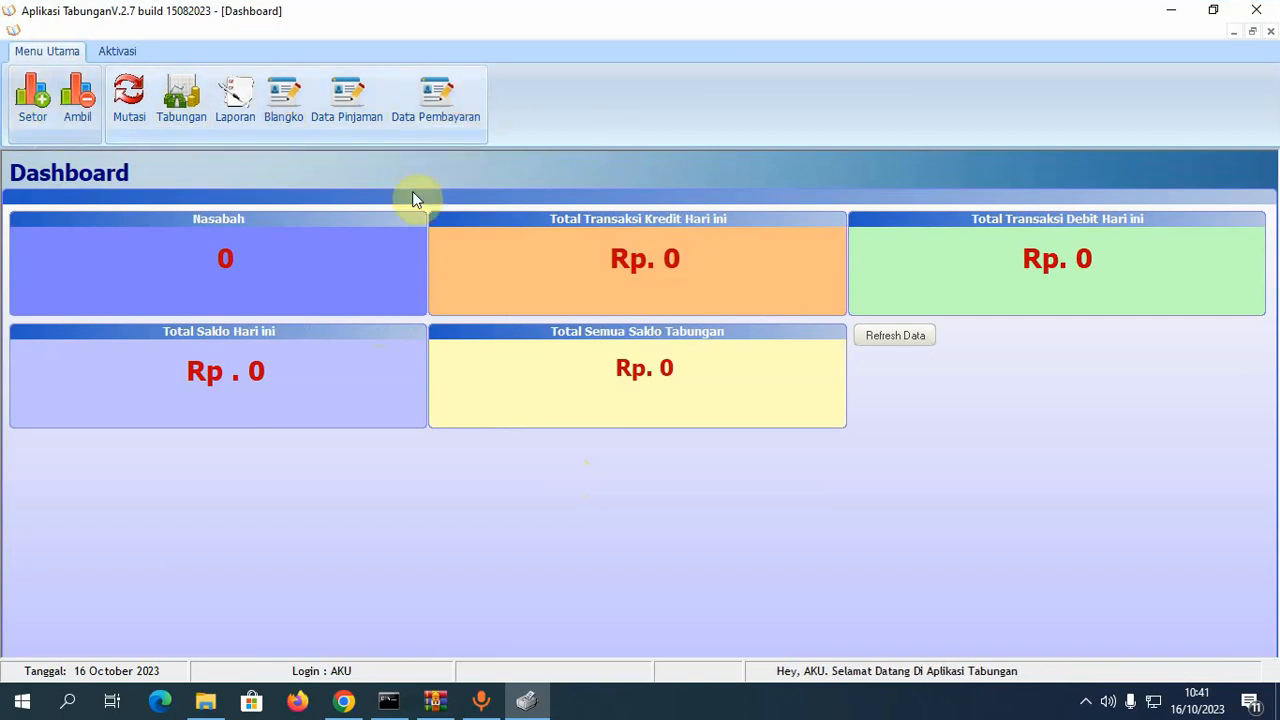
left_click(1256, 10)
left_click(621, 404)
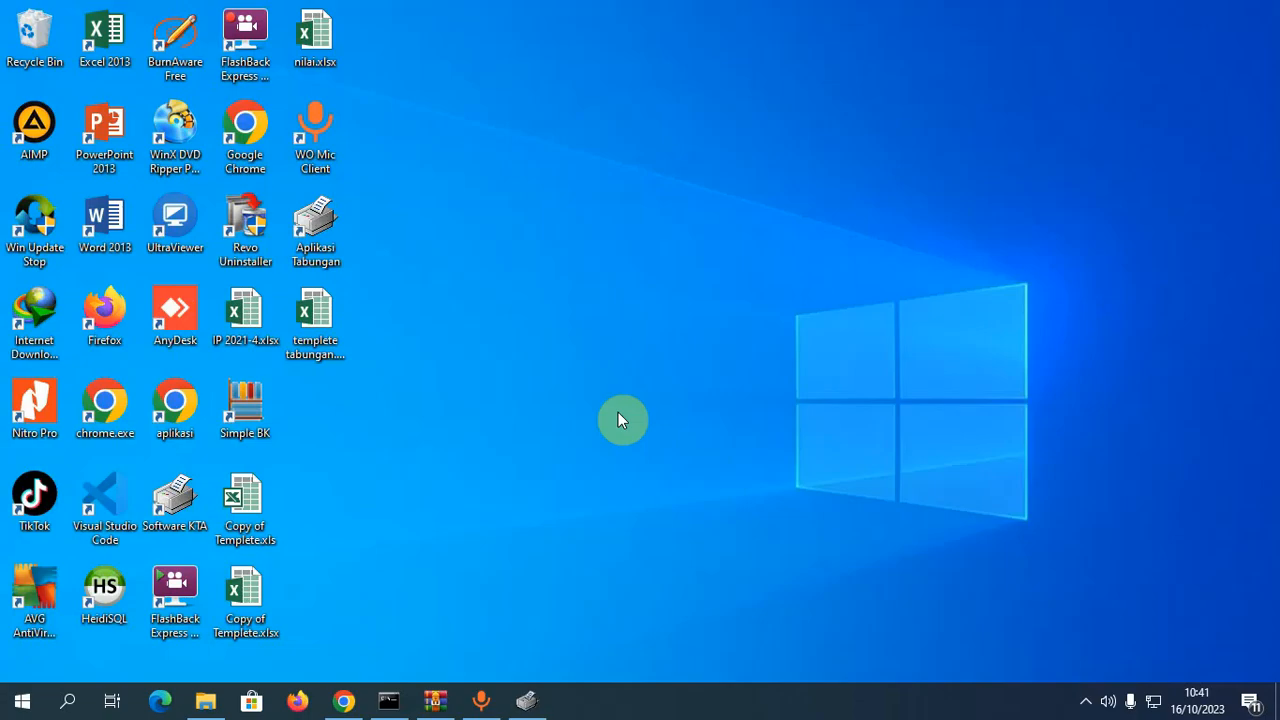
double_click(307, 232)
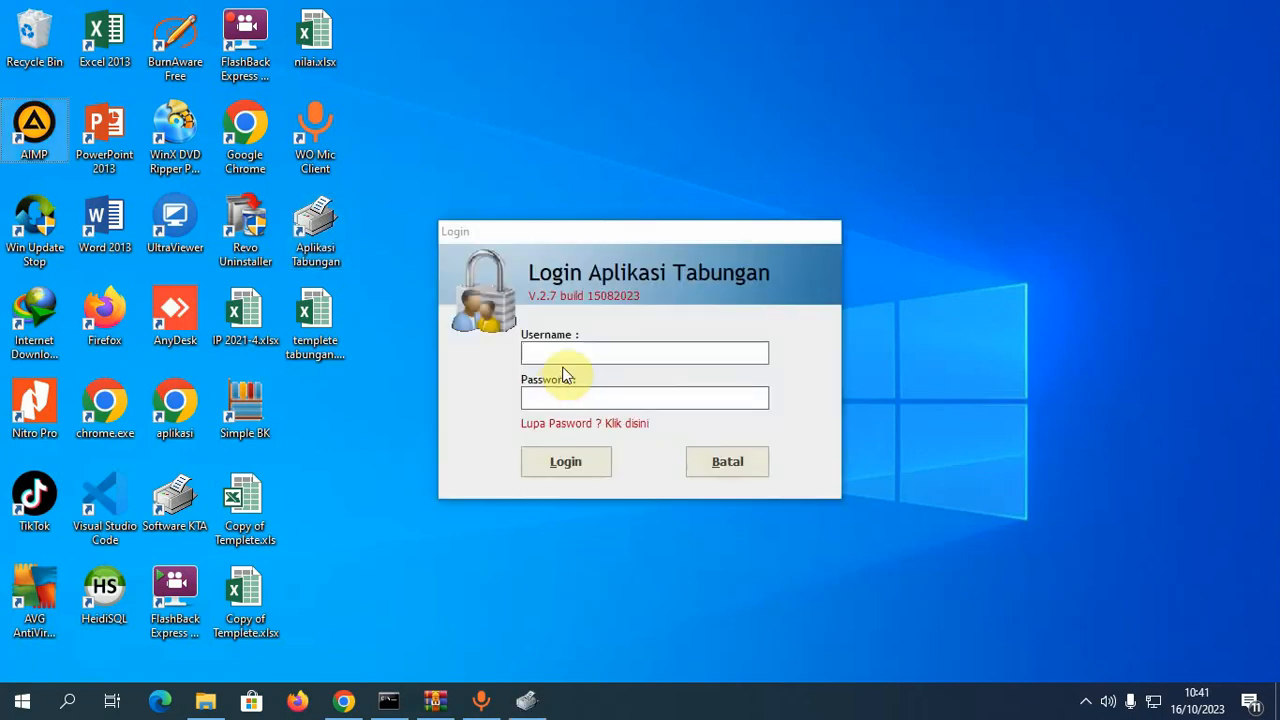
left_click(572, 355)
type("admin")
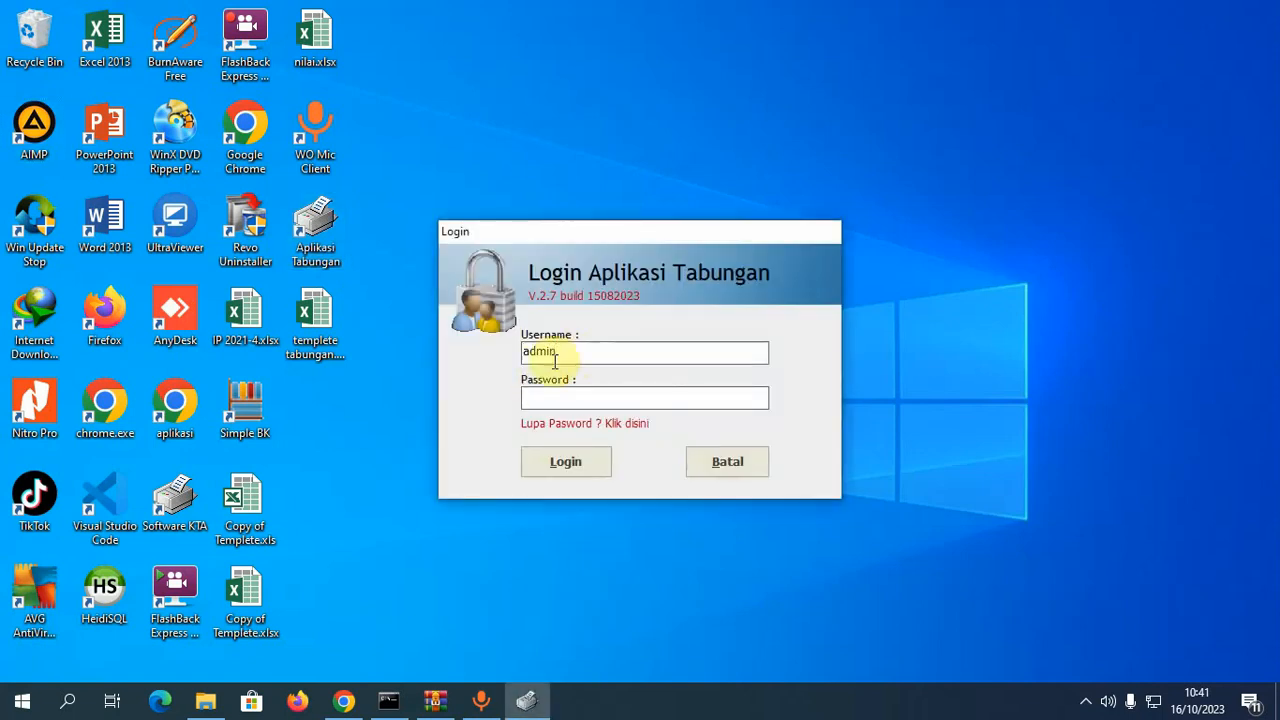
left_click(569, 400)
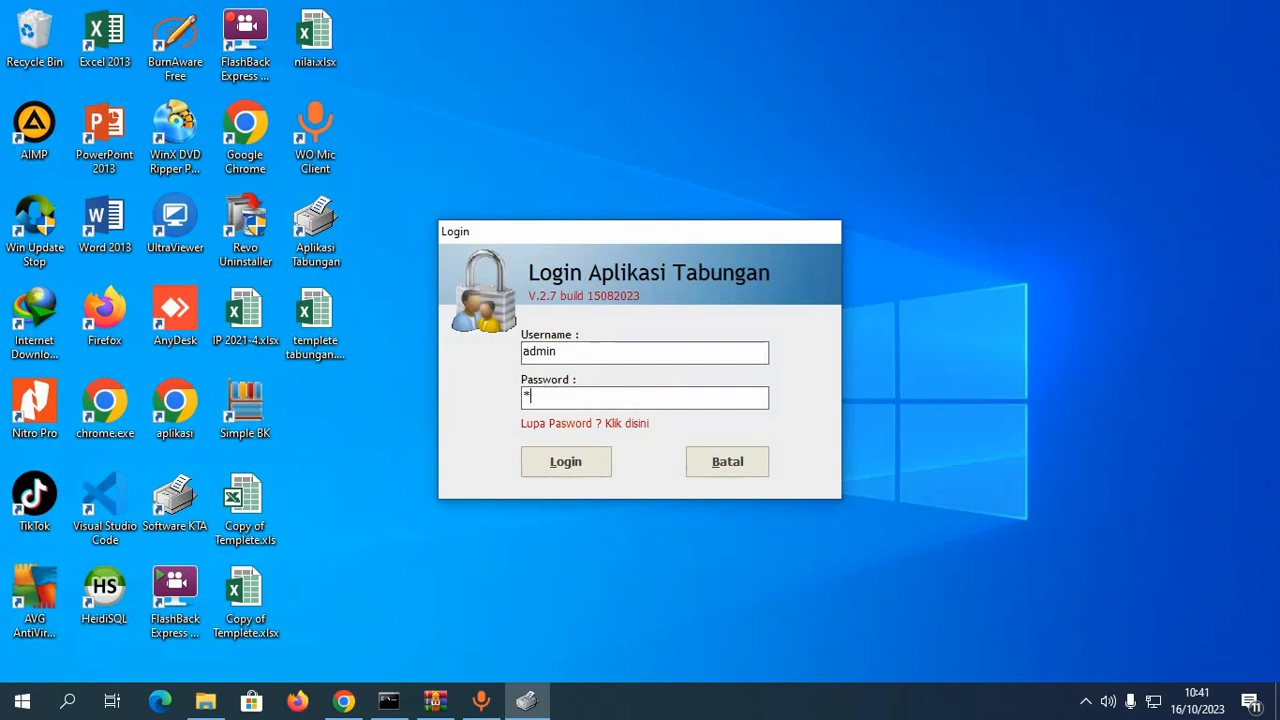
left_click(566, 465)
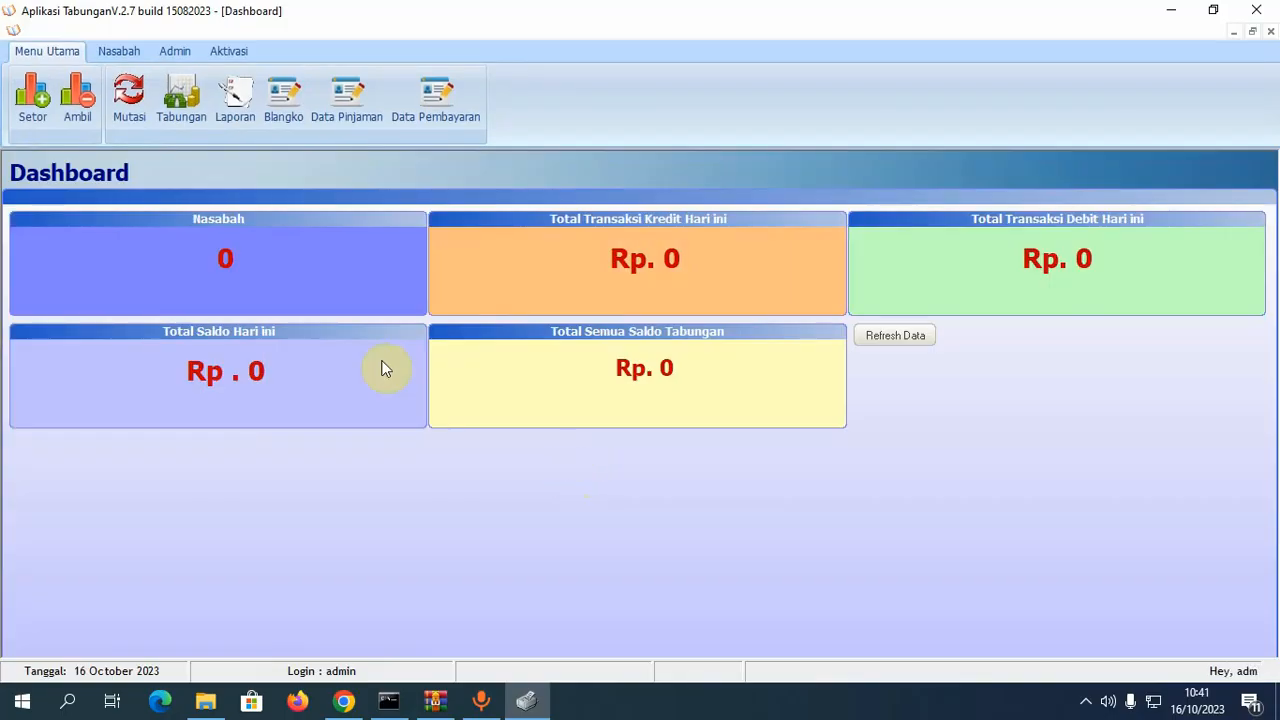
- Run Admin > Reset, decline the delete-all-data prompt, and show the Nasabah functions
left_click(177, 52)
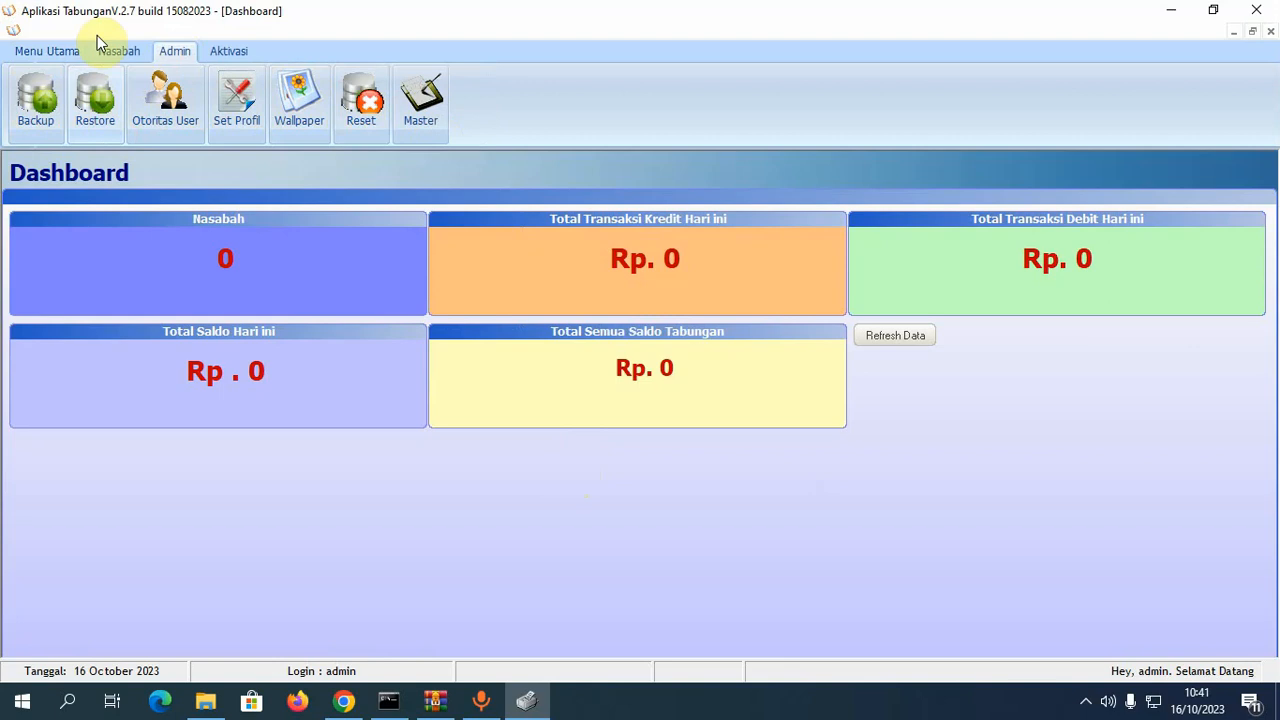
left_click(362, 118)
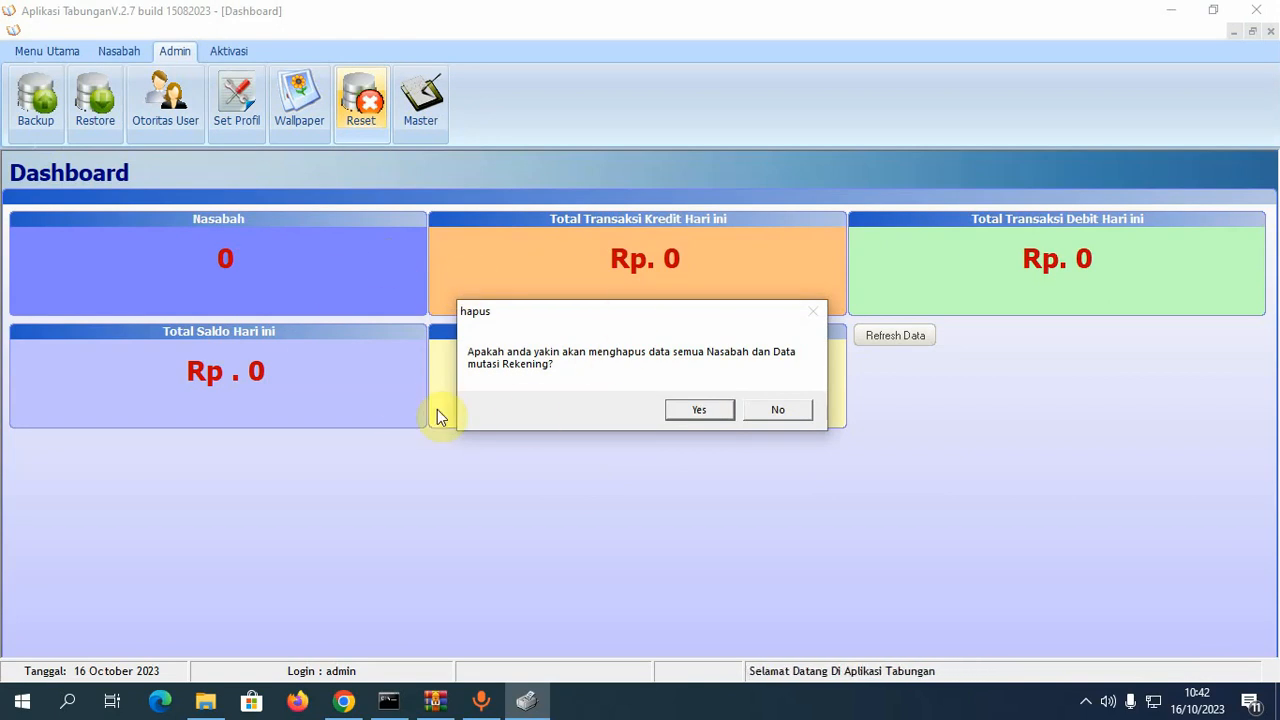
left_click(779, 412)
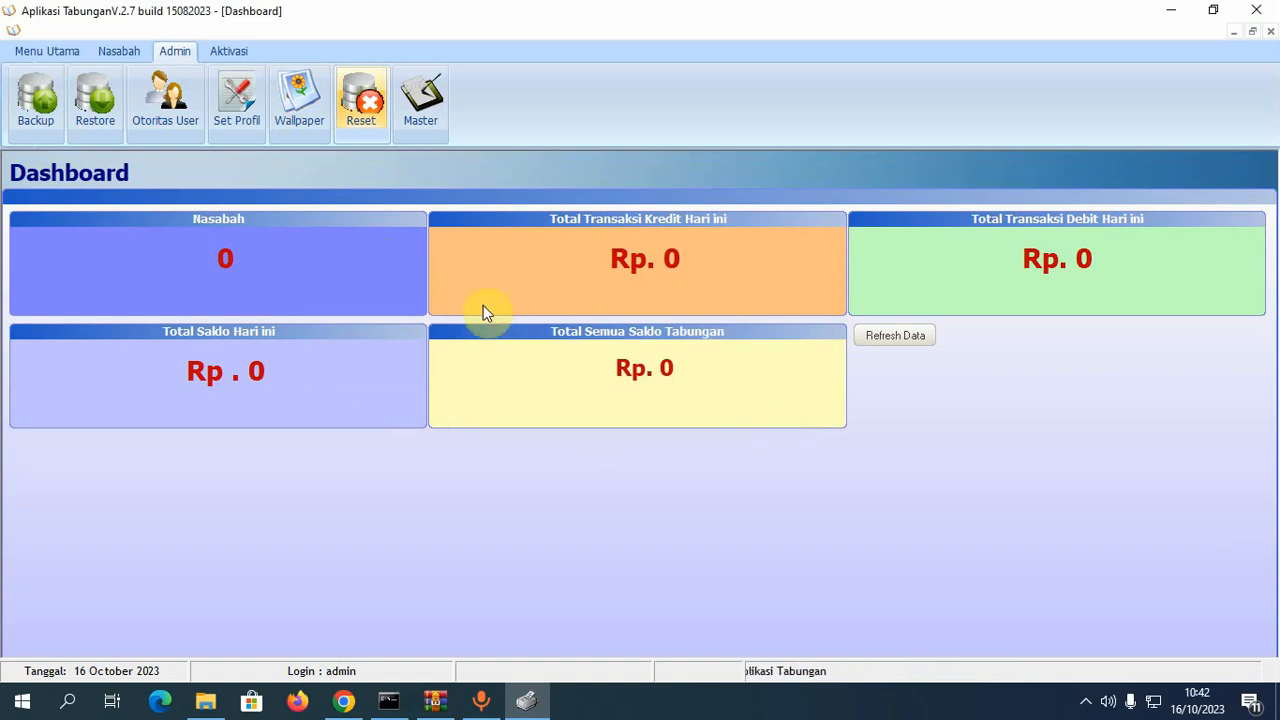
left_click(113, 52)
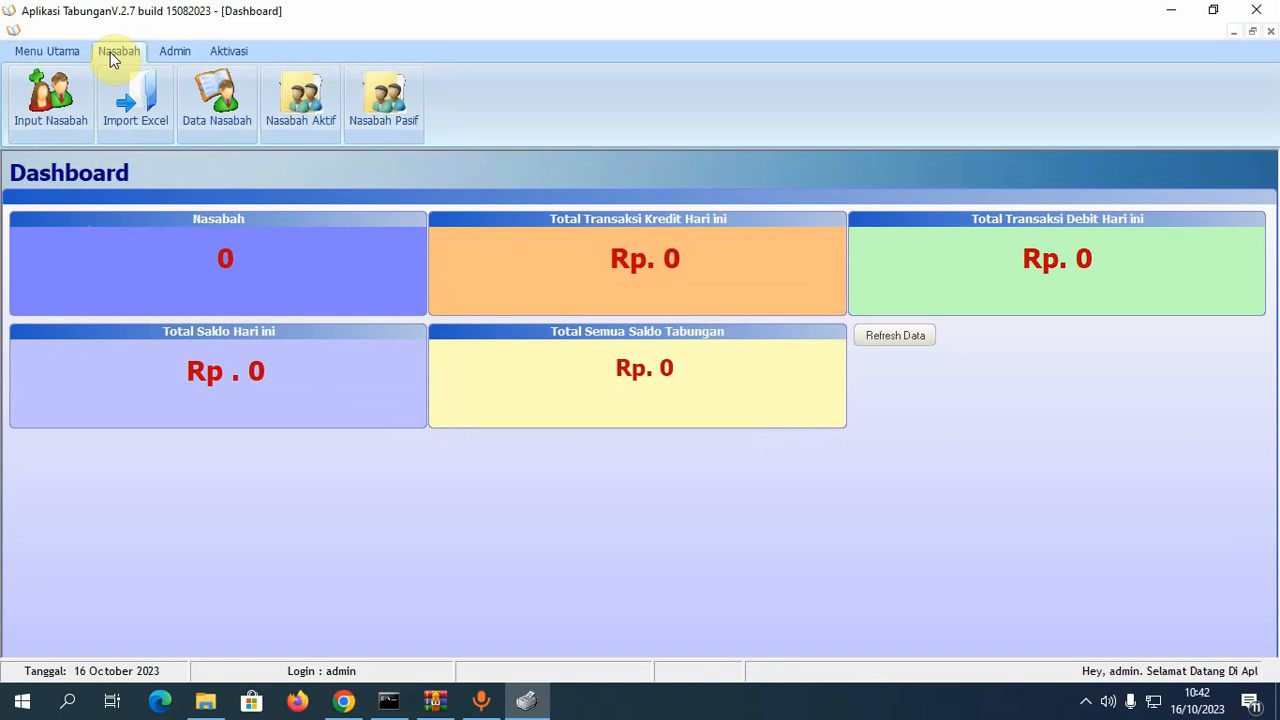
- Open the empty Input Data Nasabah form from the Nasabah ribbon
left_click(69, 88)
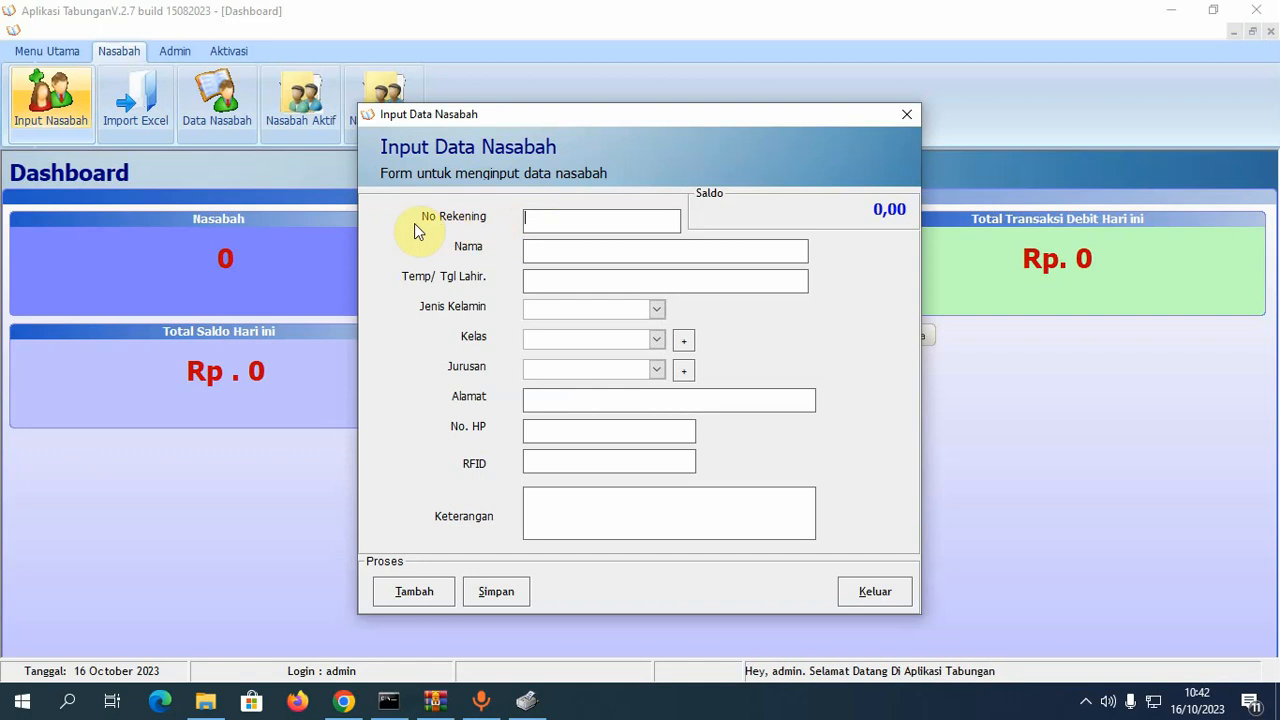
- Enter the customer's account number, name, and birthplace and date
left_click(568, 224)
type("1234")
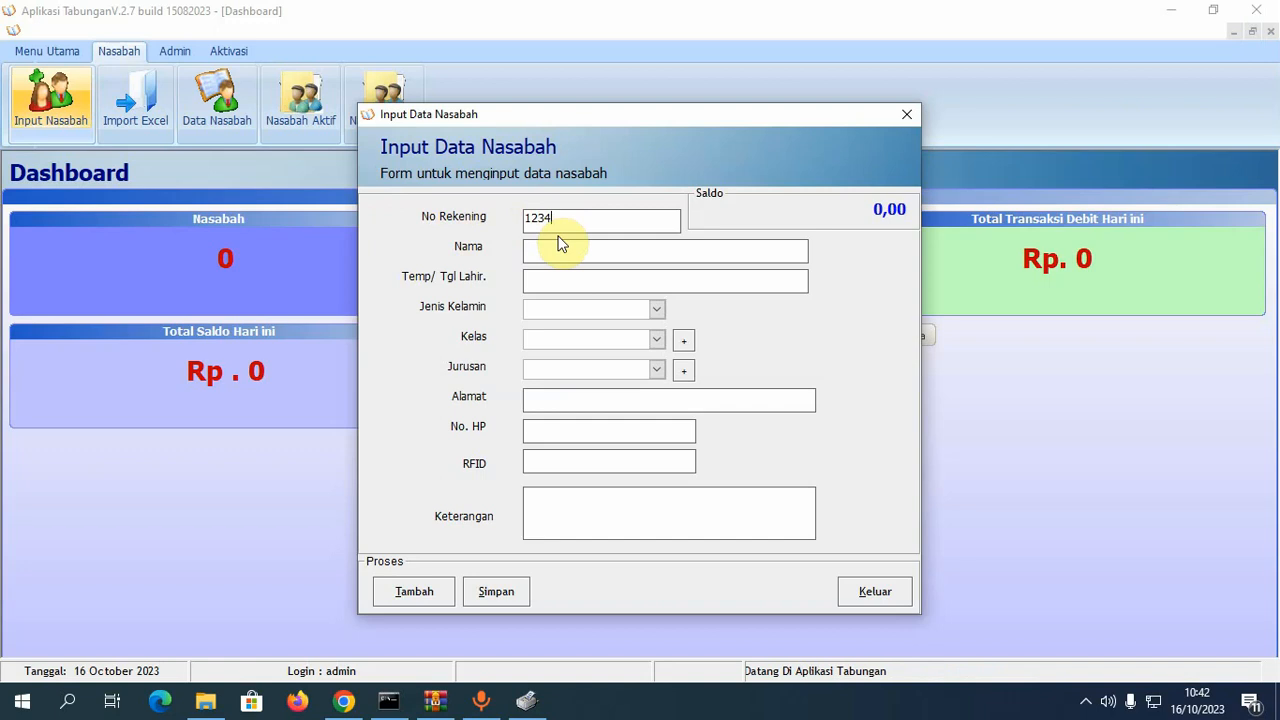
type("500001")
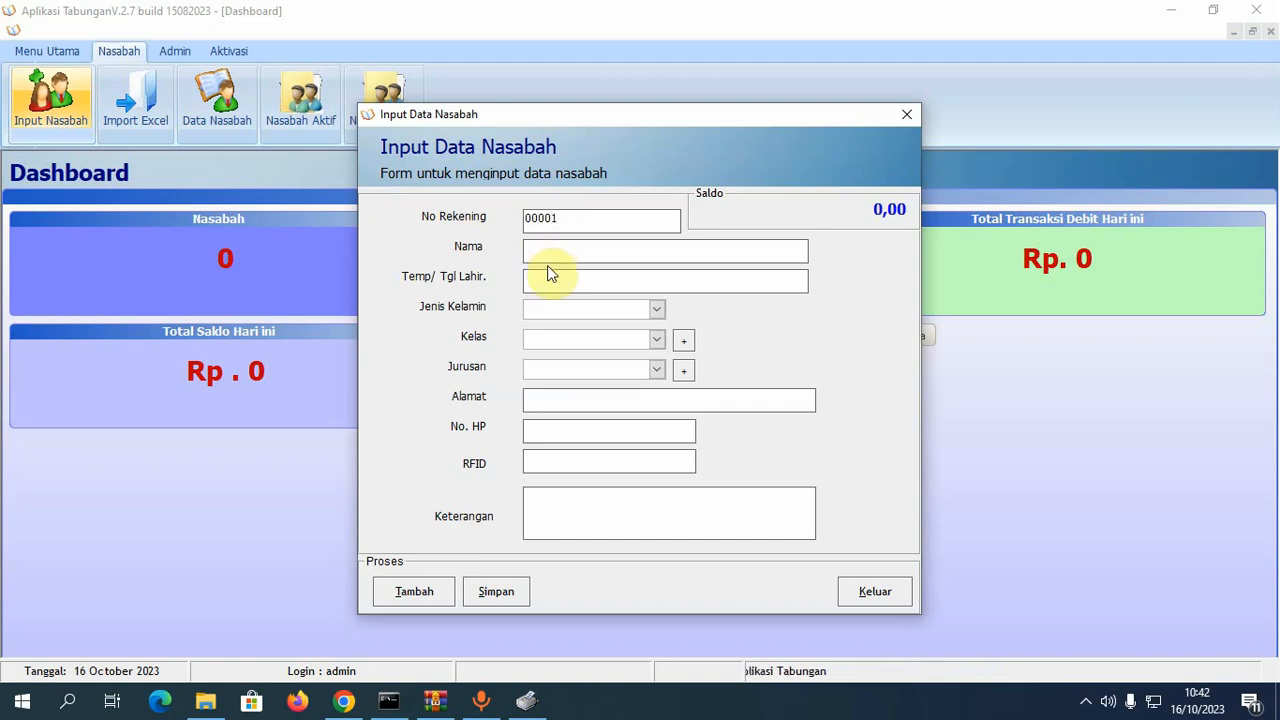
left_click(556, 248)
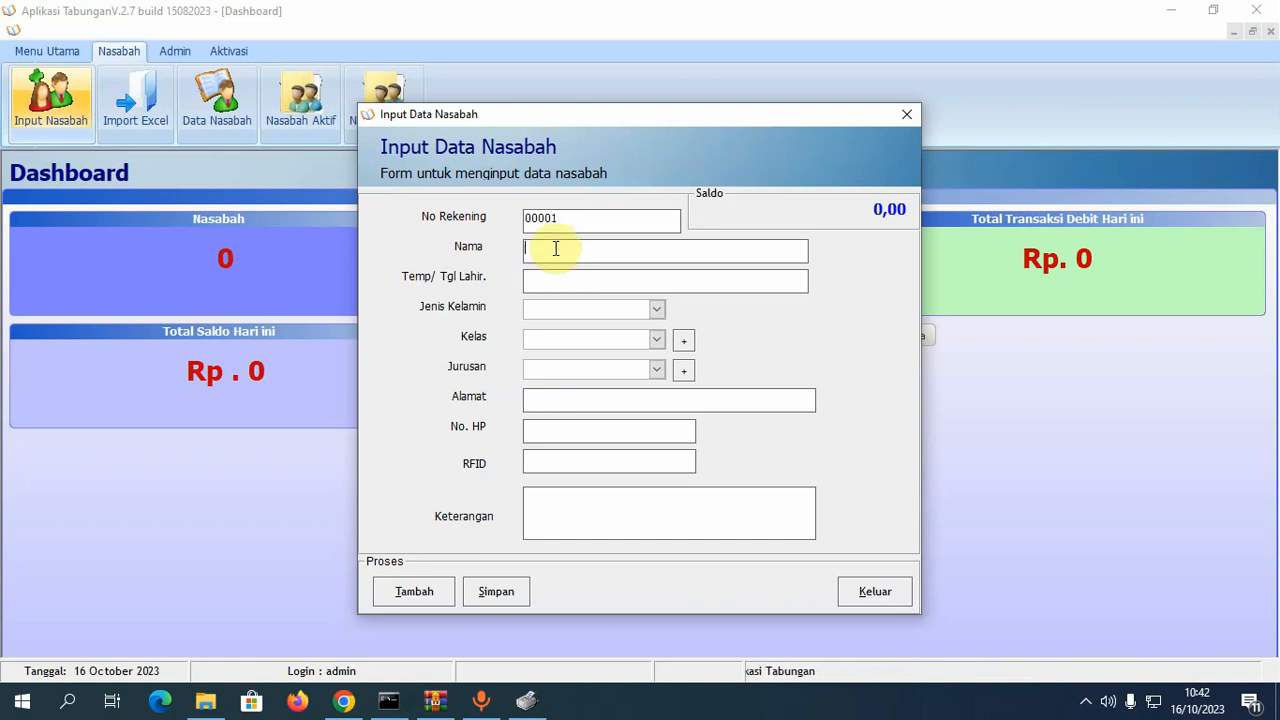
type("De")
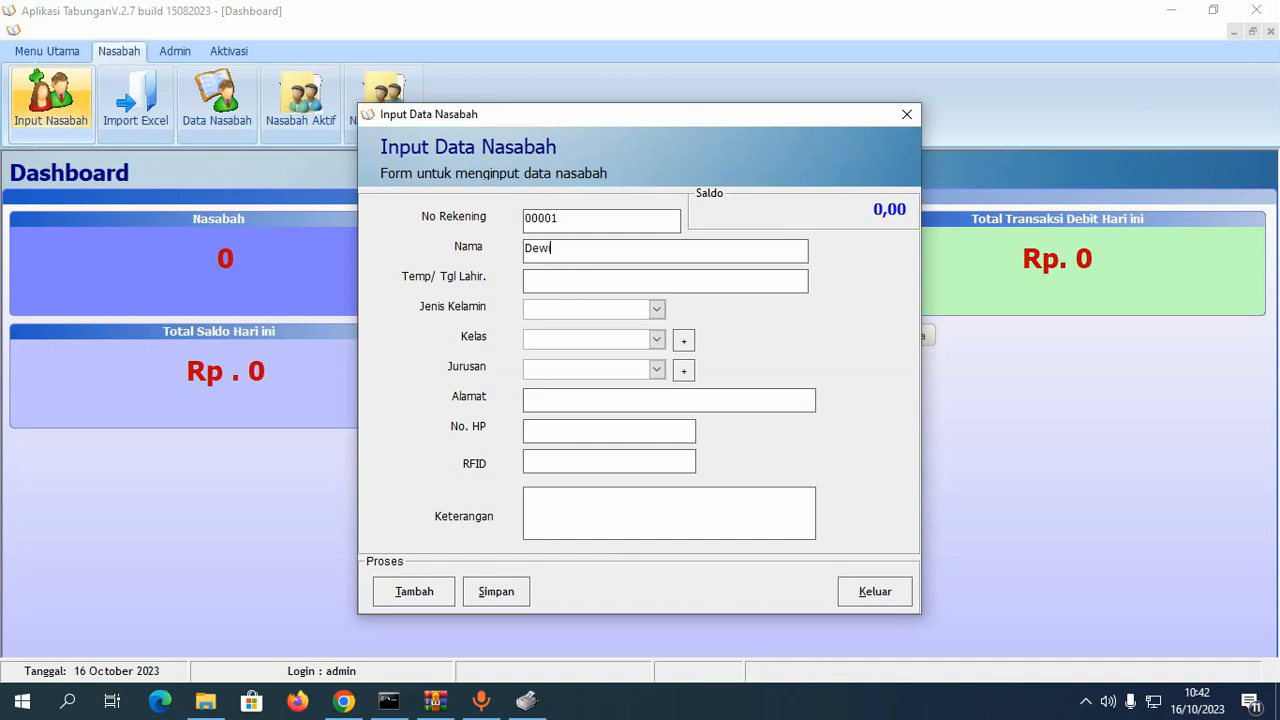
type("wi")
left_click(587, 282)
type("lamongan, 01 Lamonga")
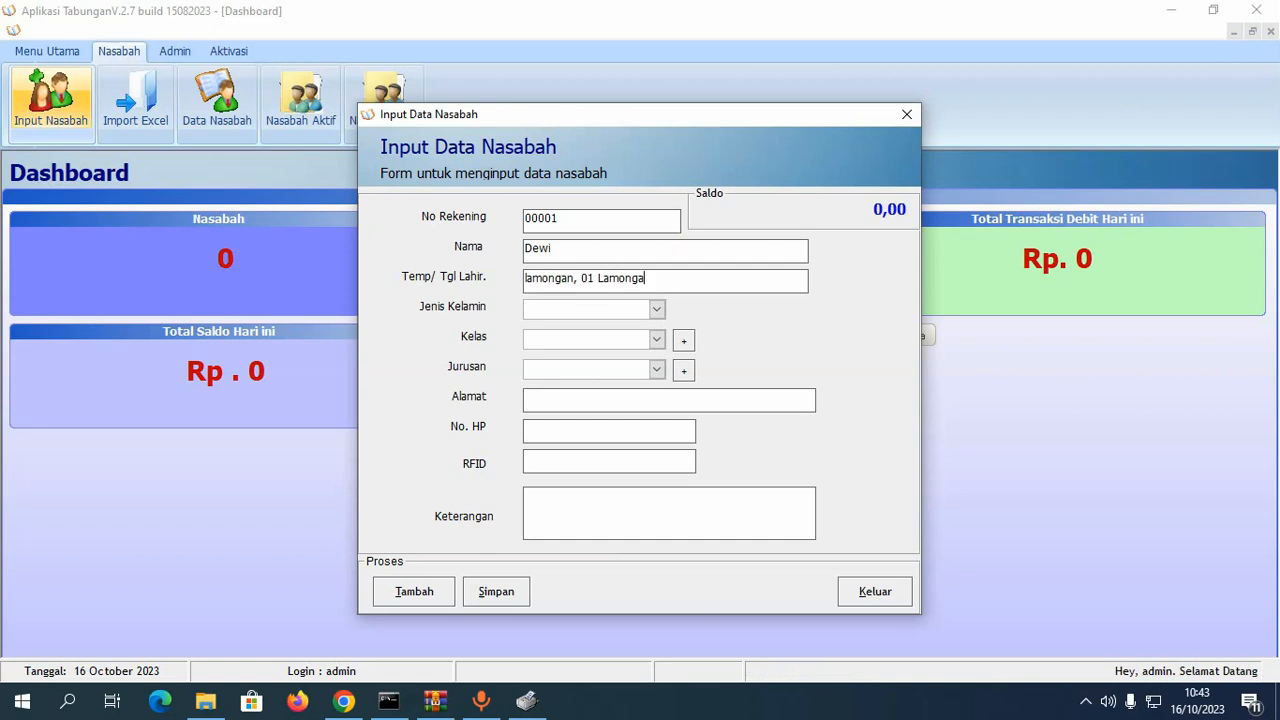
key("BackSpace")
key("BackSpace")
key("BackSpace")
key("BackSpace")
key("BackSpace")
key("BackSpace")
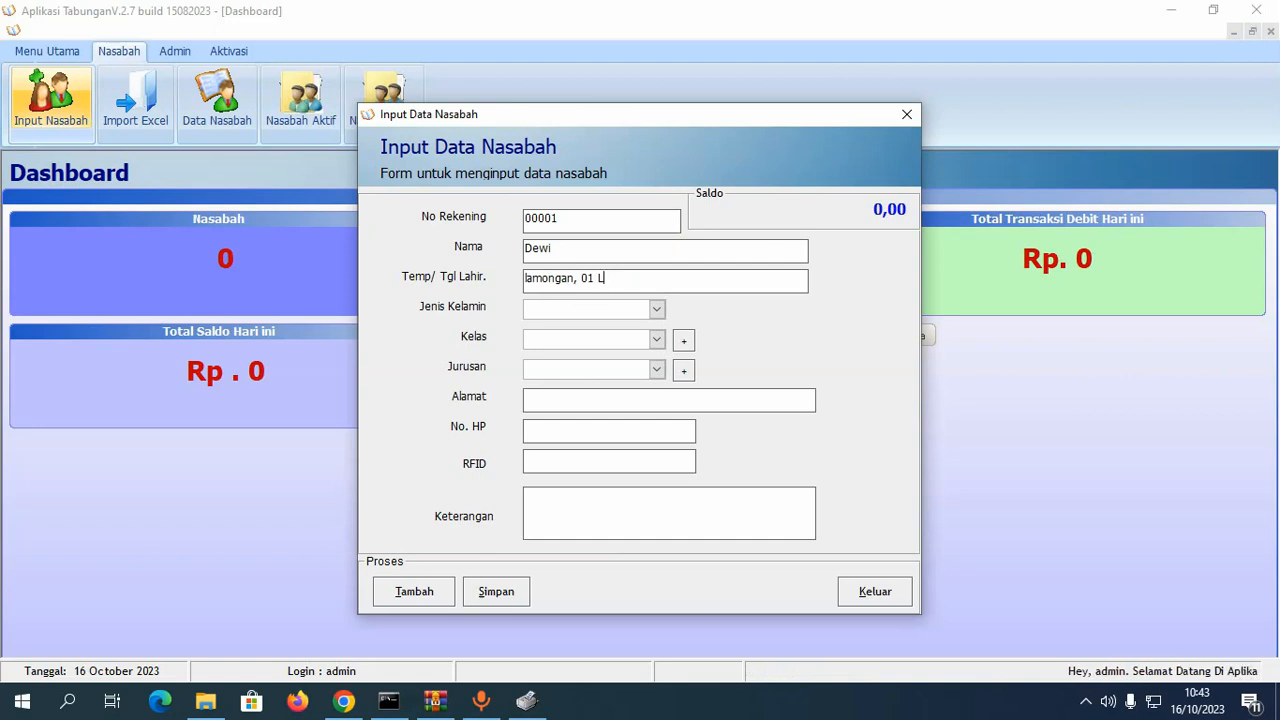
type("Maret 2019")
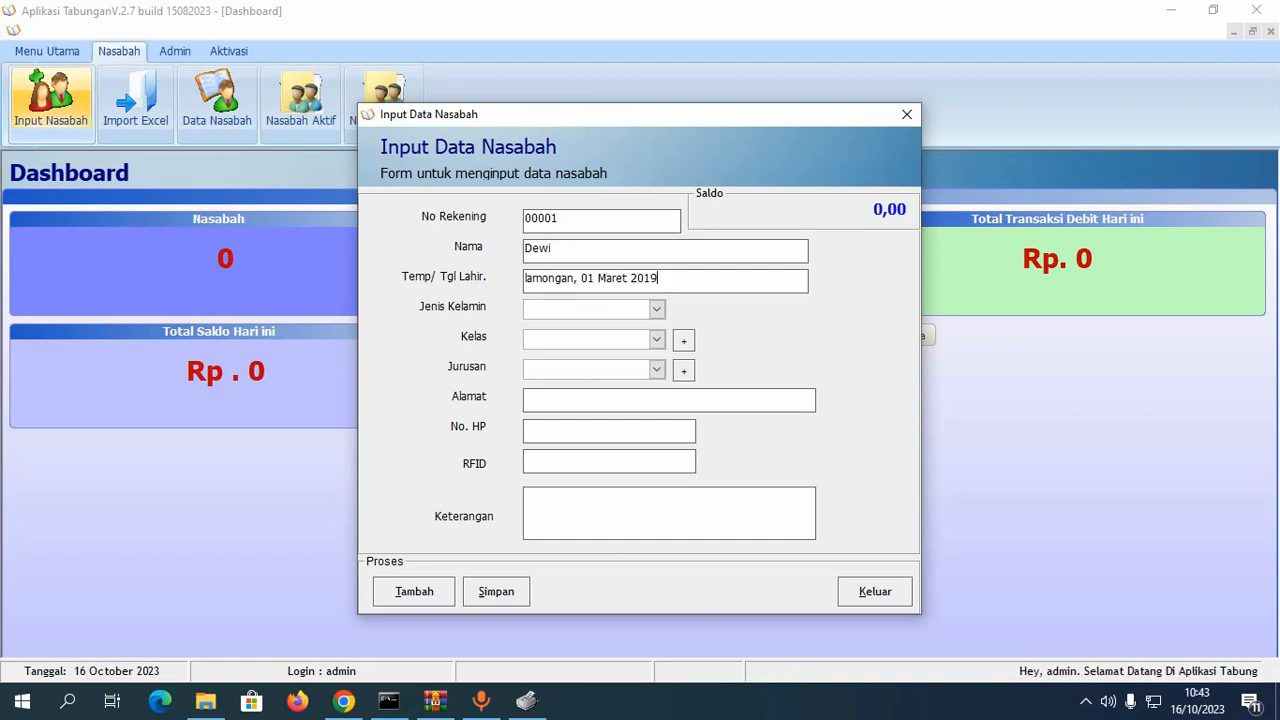
- Choose Laki-laki, class 1 and Akuntansi, then open the Master Kelas list
left_click(659, 310)
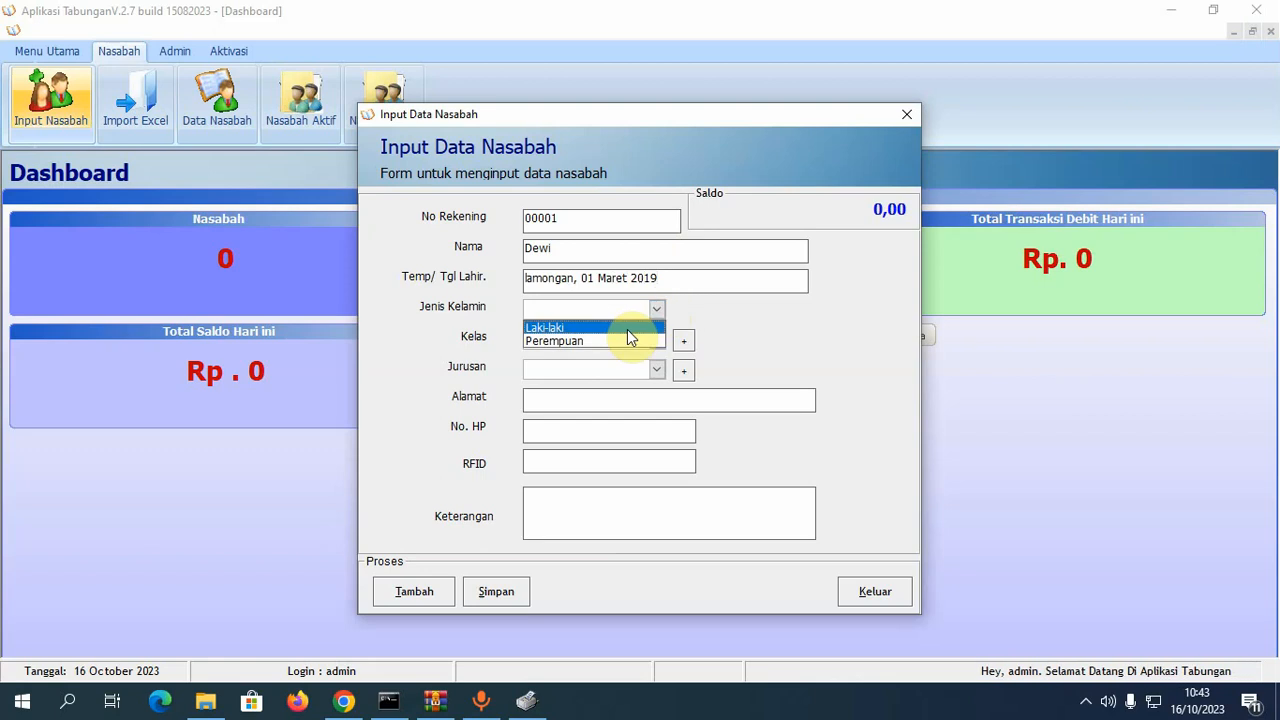
left_click(627, 327)
left_click(657, 340)
left_click(650, 365)
left_click(657, 371)
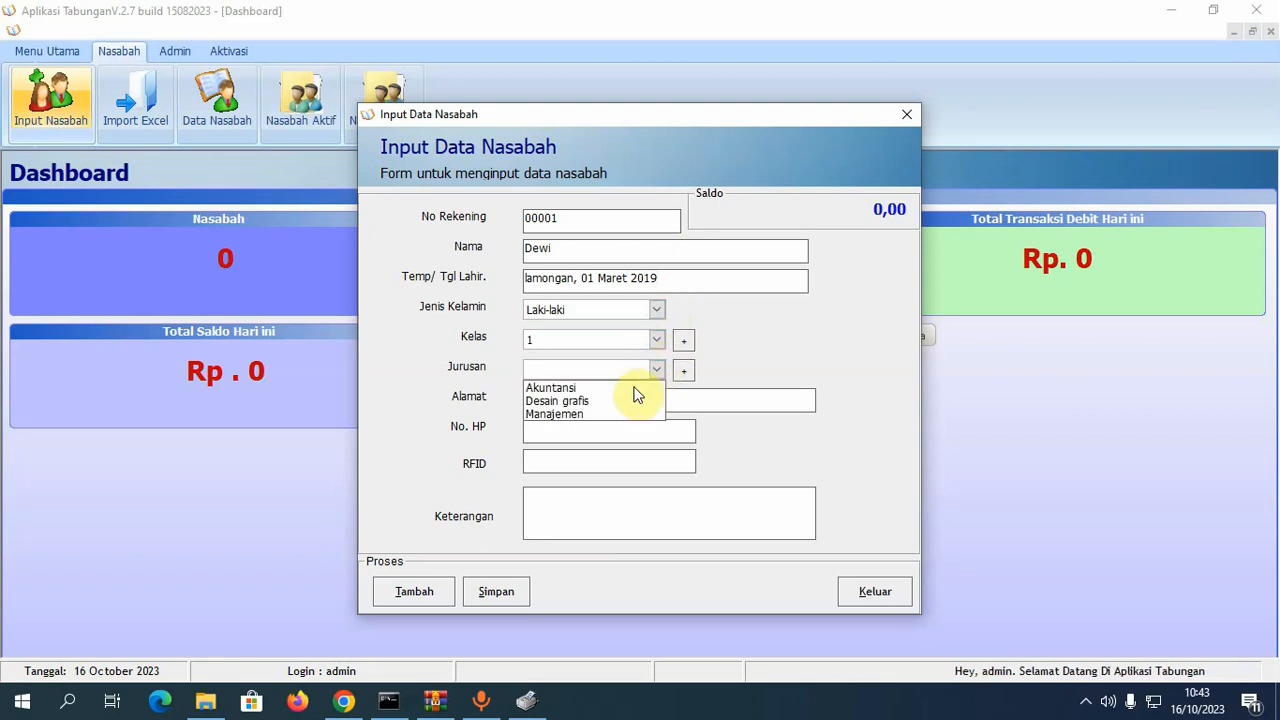
left_click(620, 384)
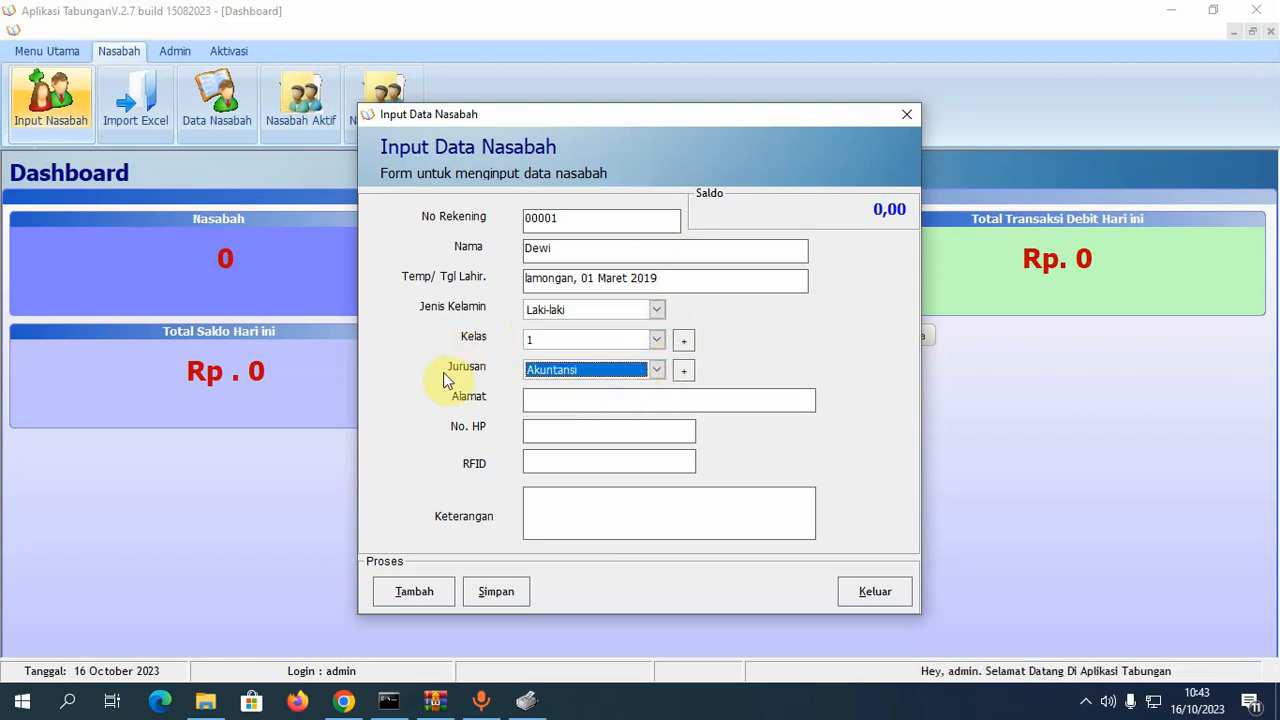
left_click(690, 344)
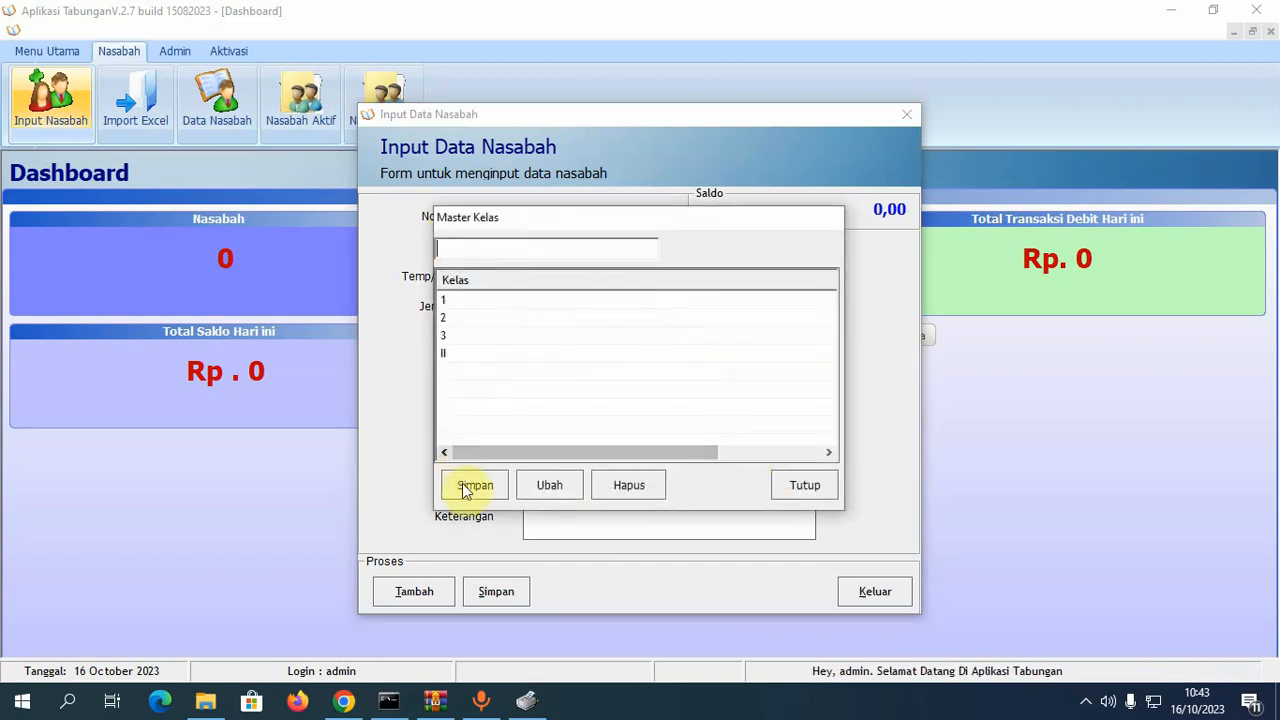
- Close the Master Kelas list and reselect Kelas 1 on the customer form
left_click(812, 494)
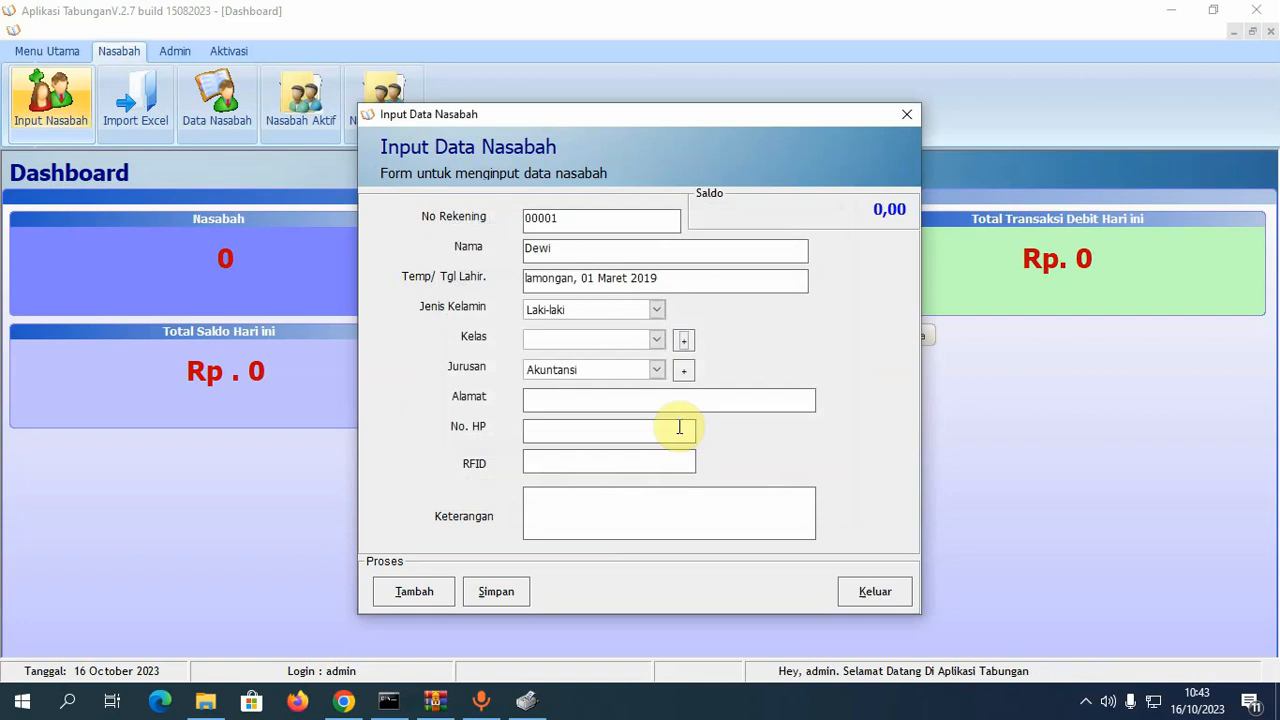
left_click(658, 342)
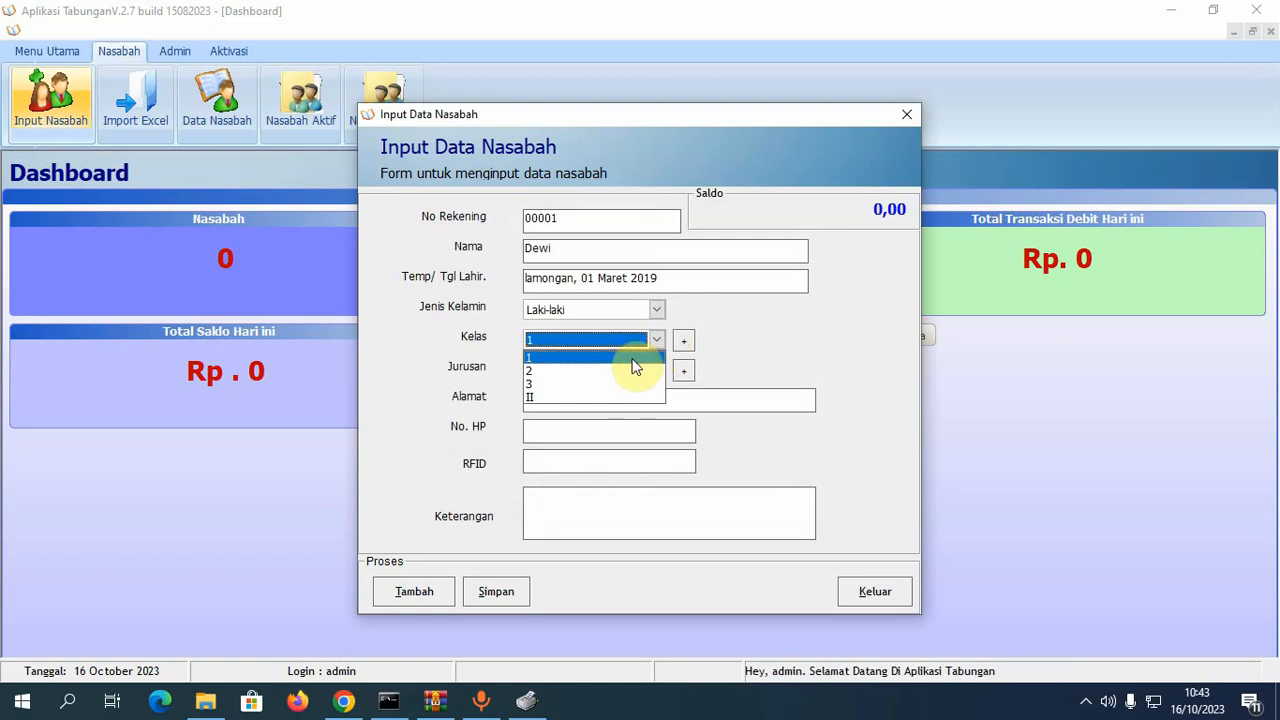
left_click(634, 358)
- Fill in the customer's address in Alamat and phone number in No. HP
left_click(594, 403)
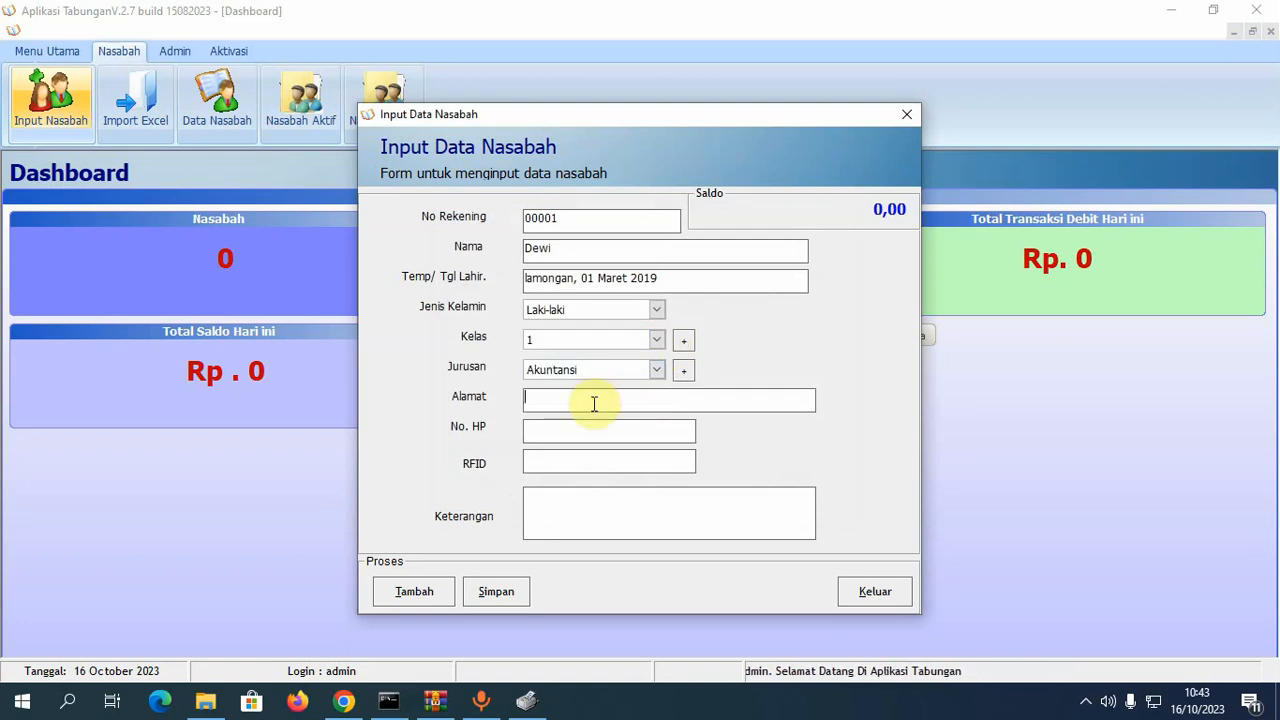
type("Lamo")
type("mnga")
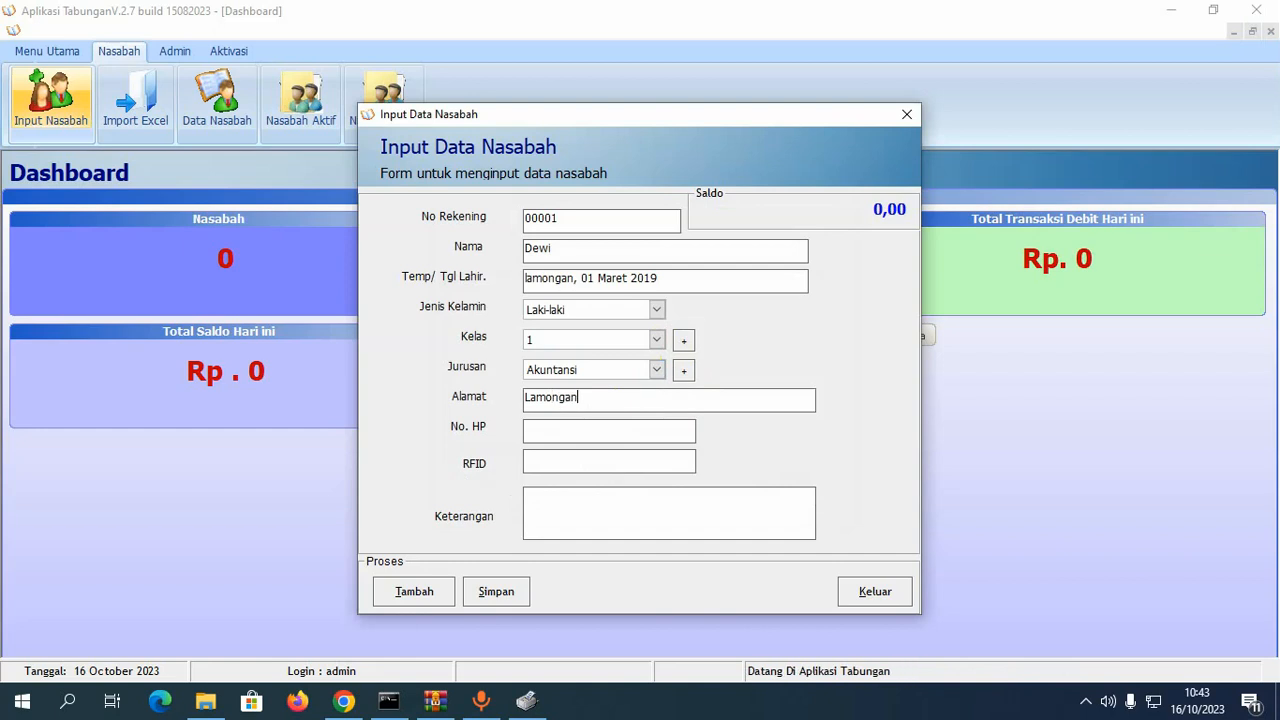
left_click(573, 426)
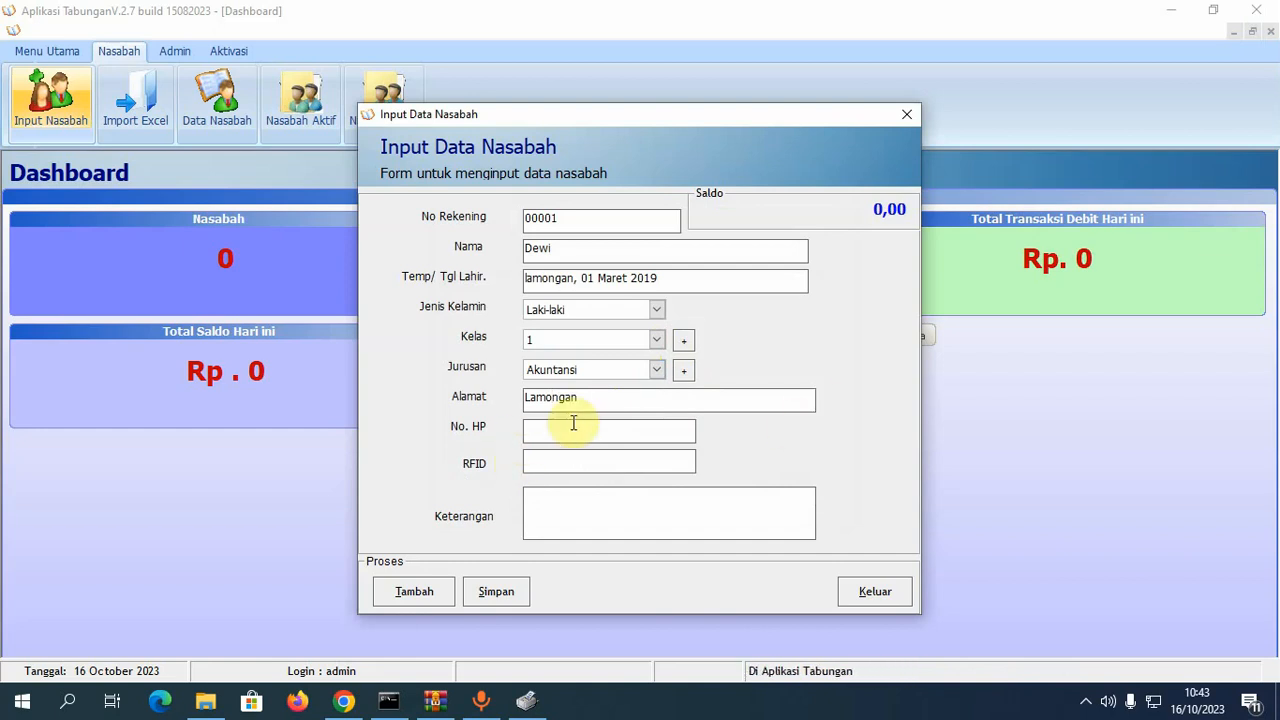
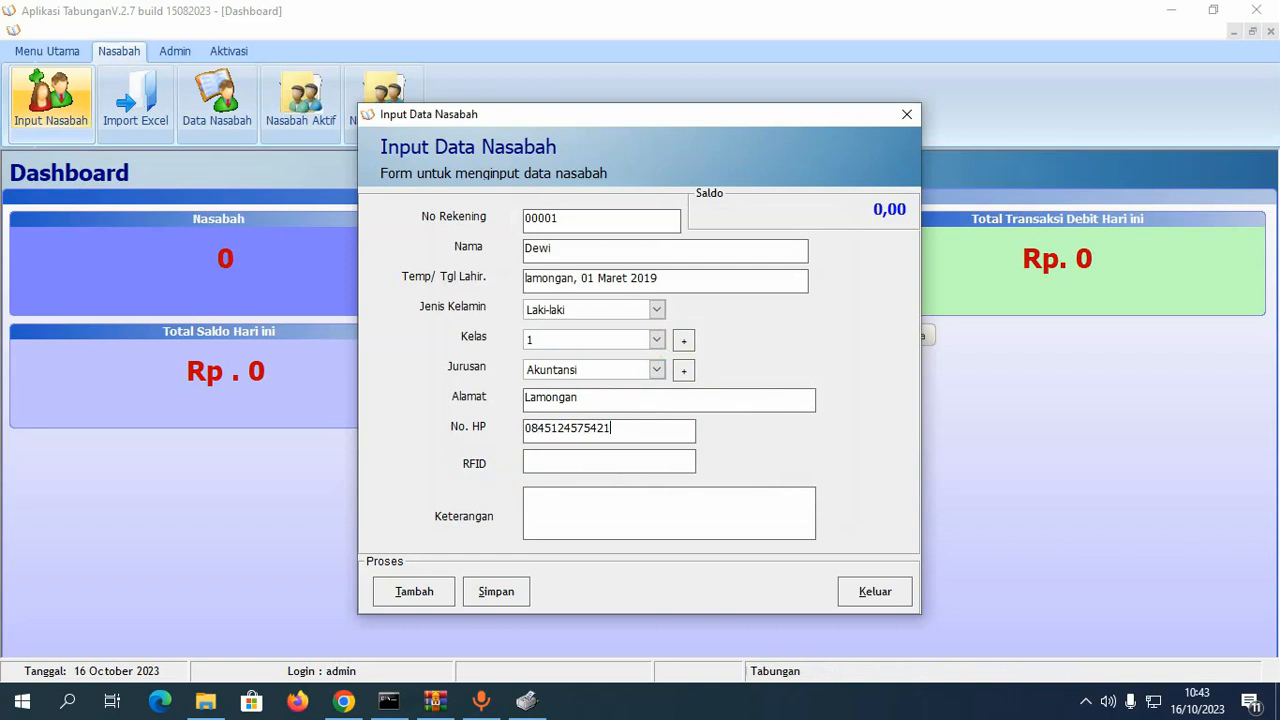
- Skip past the RFID field and enter the Keterangan remark
left_click(588, 466)
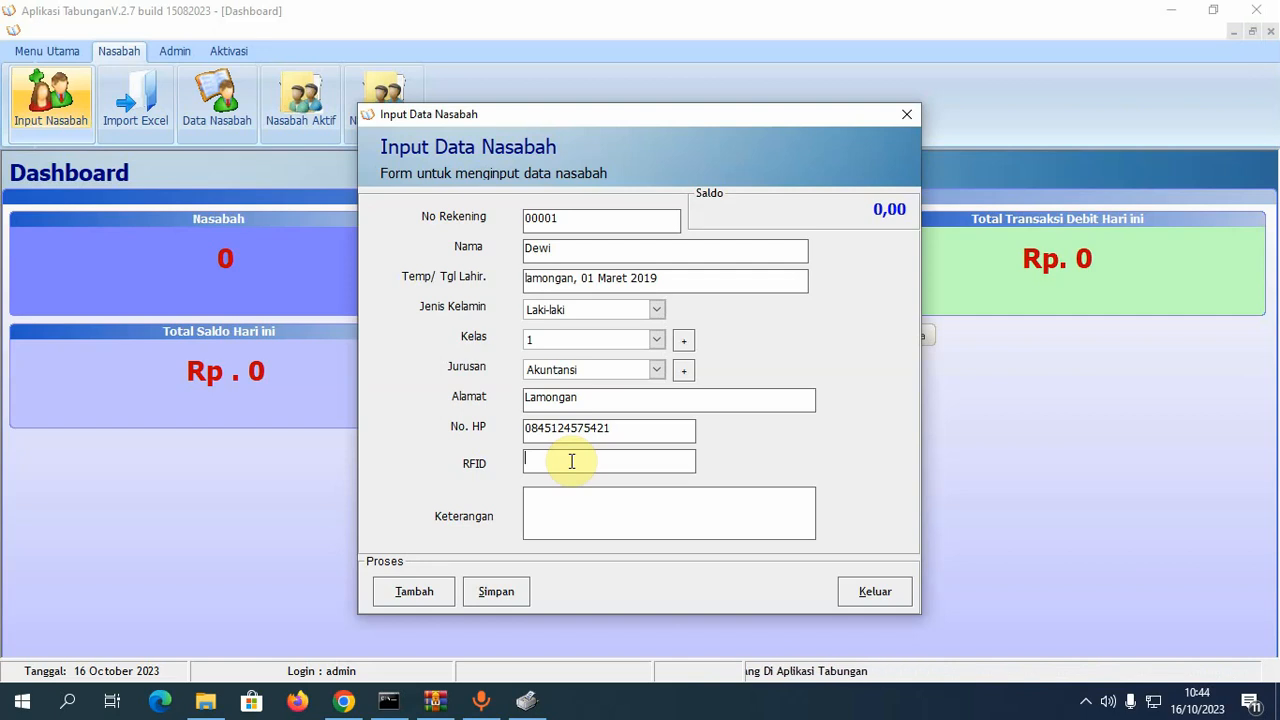
left_click(559, 510)
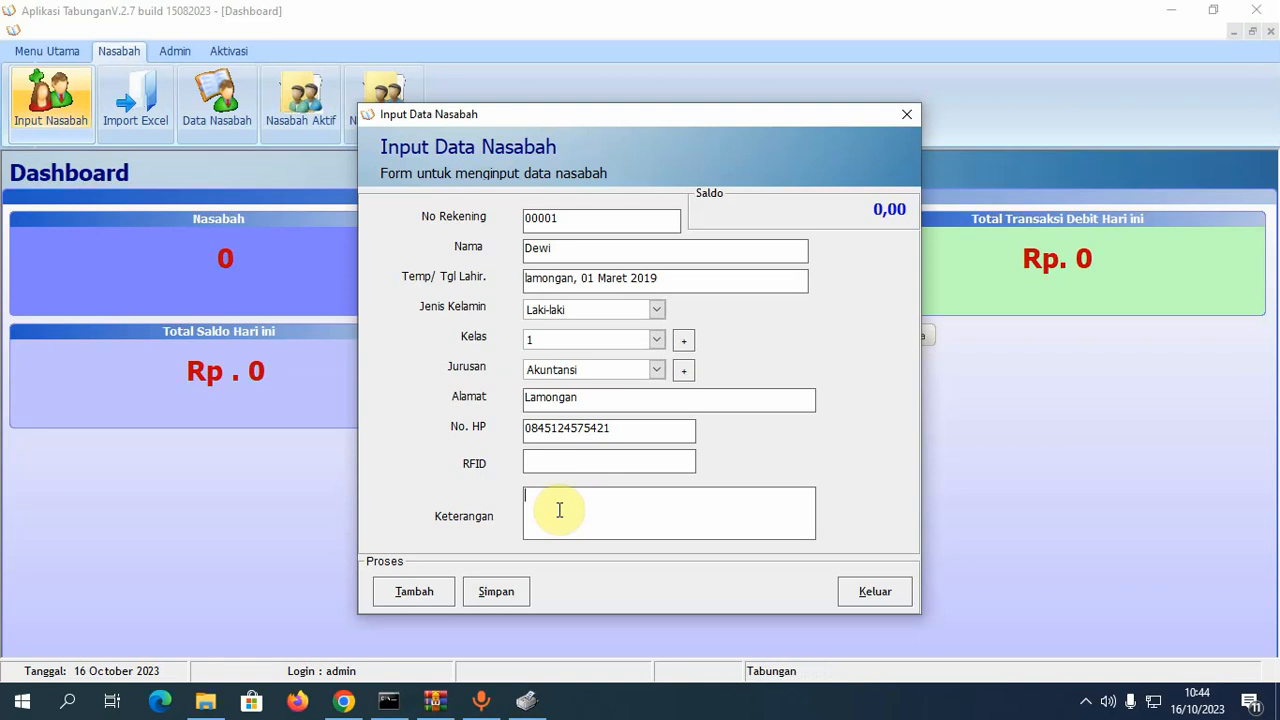
type("Ke")
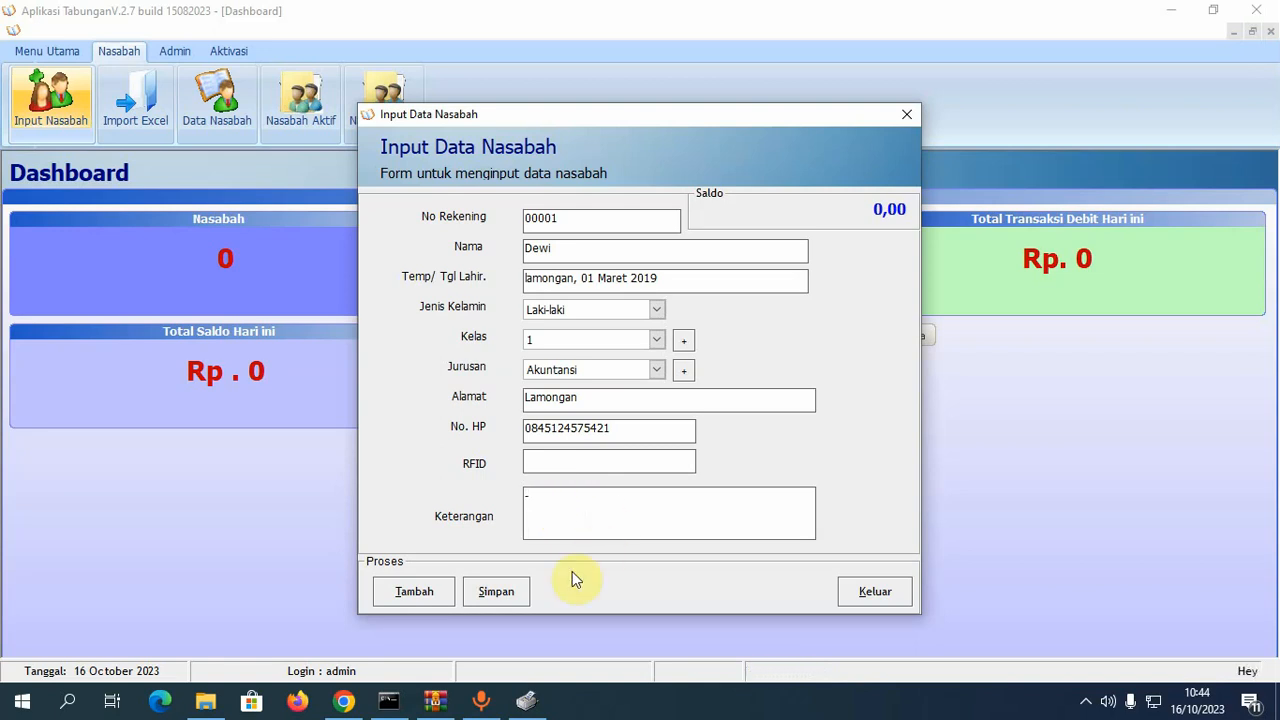
- Save the new customer record, confirm it, then clear and close the entry form
left_click(513, 592)
left_click(705, 412)
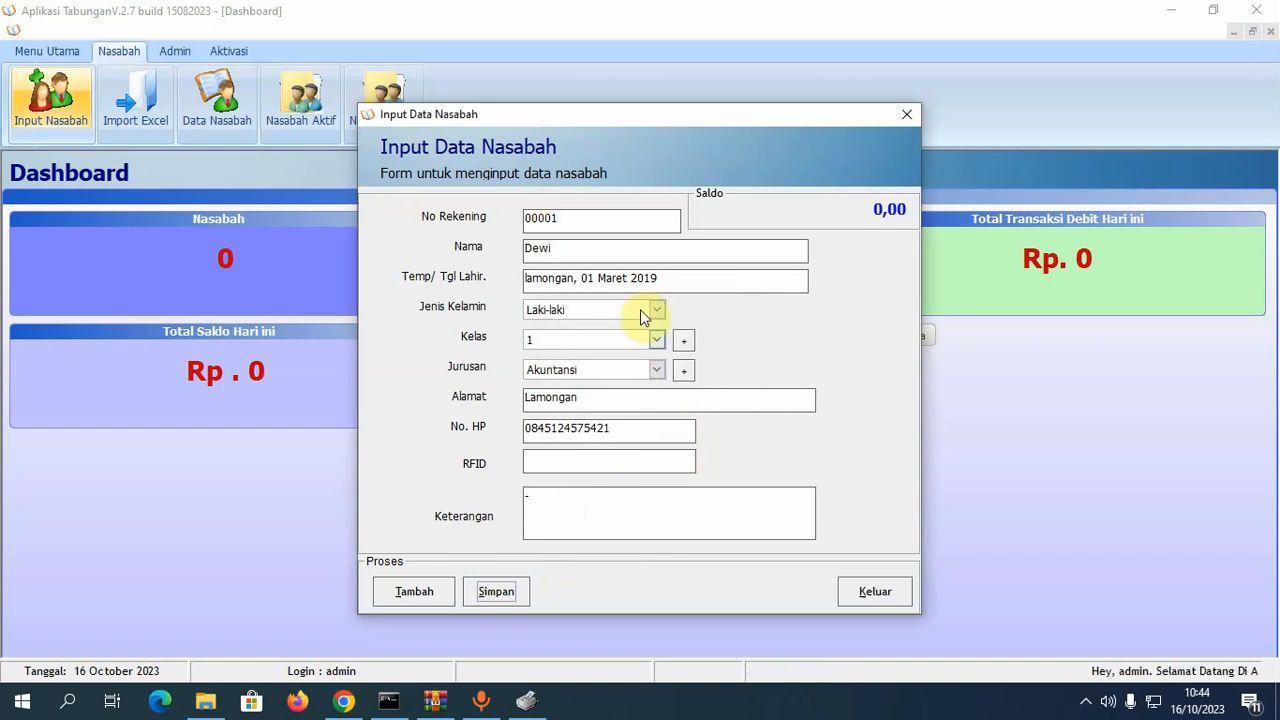
left_click(401, 595)
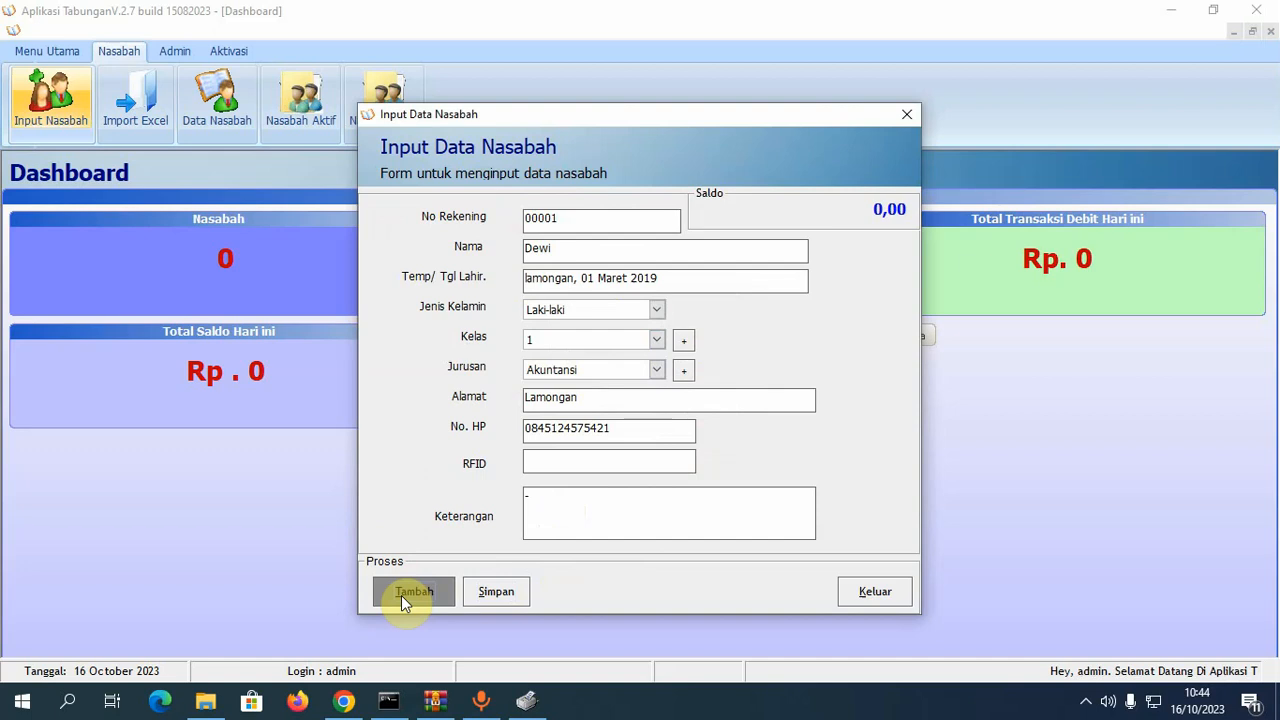
left_click(890, 600)
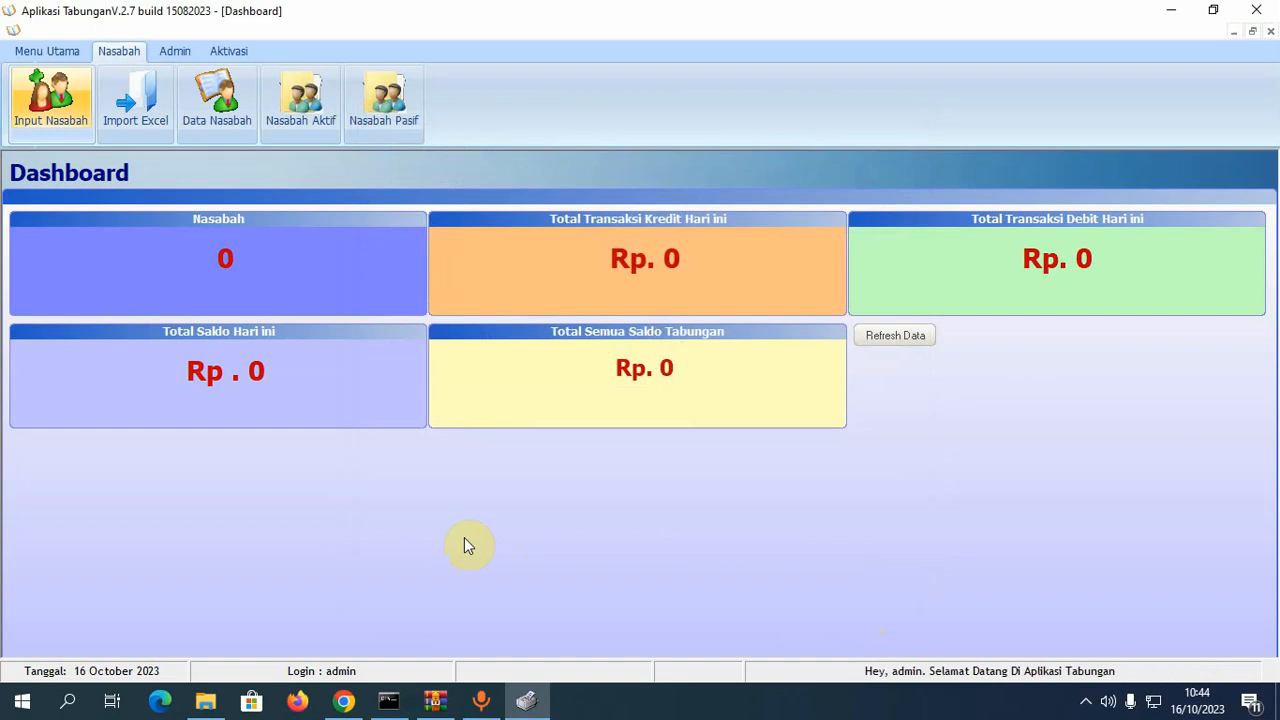
- Generate a blank customer import template from Import Excel and view it as Book1
left_click(147, 102)
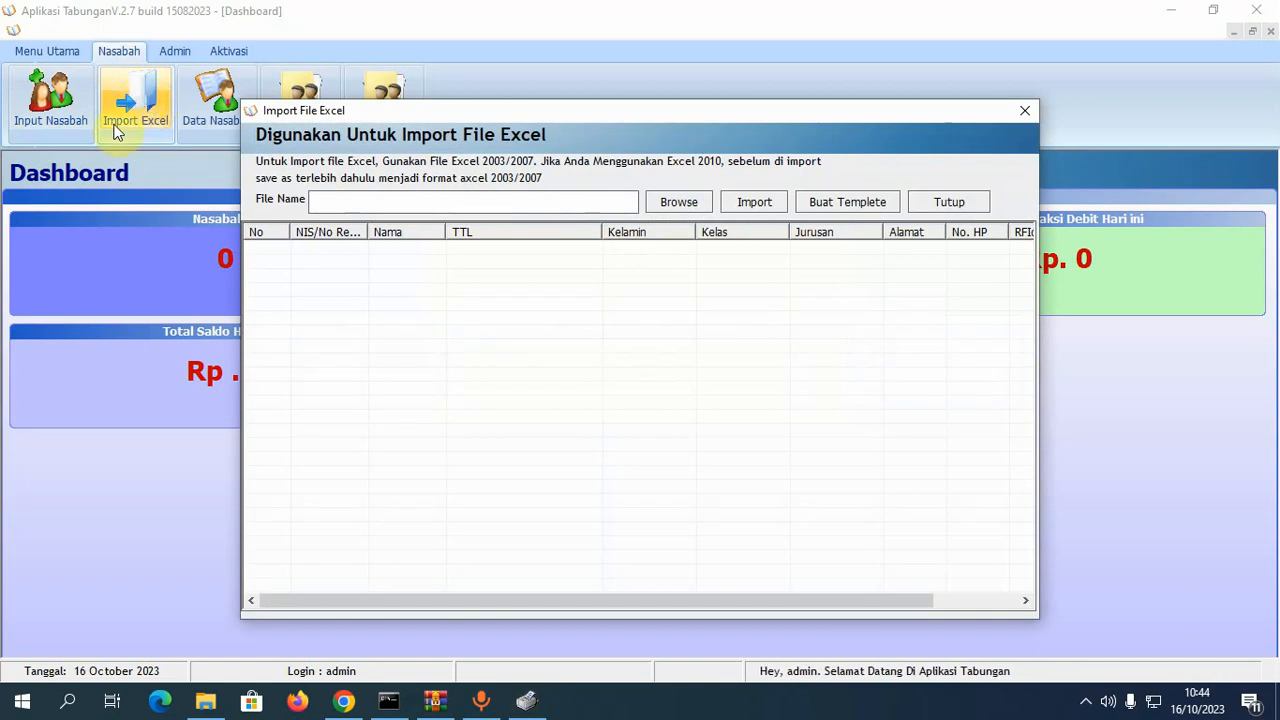
left_click(847, 206)
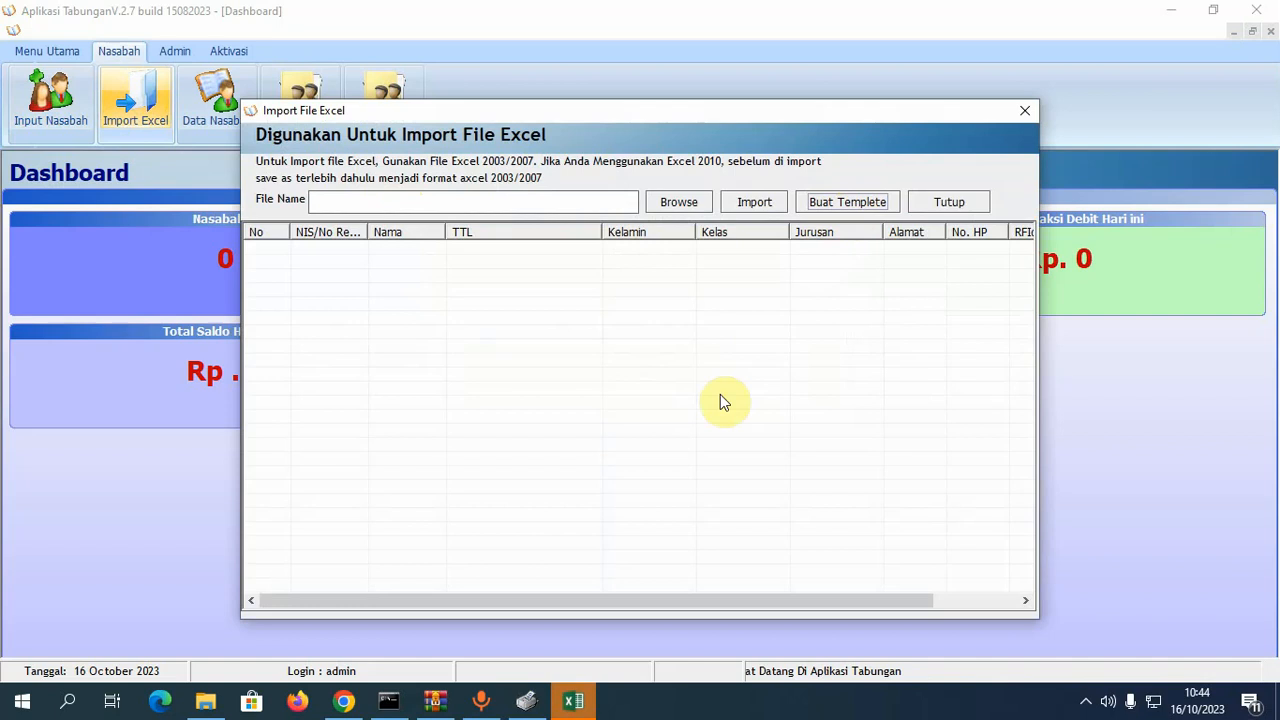
mouse_move(576, 708)
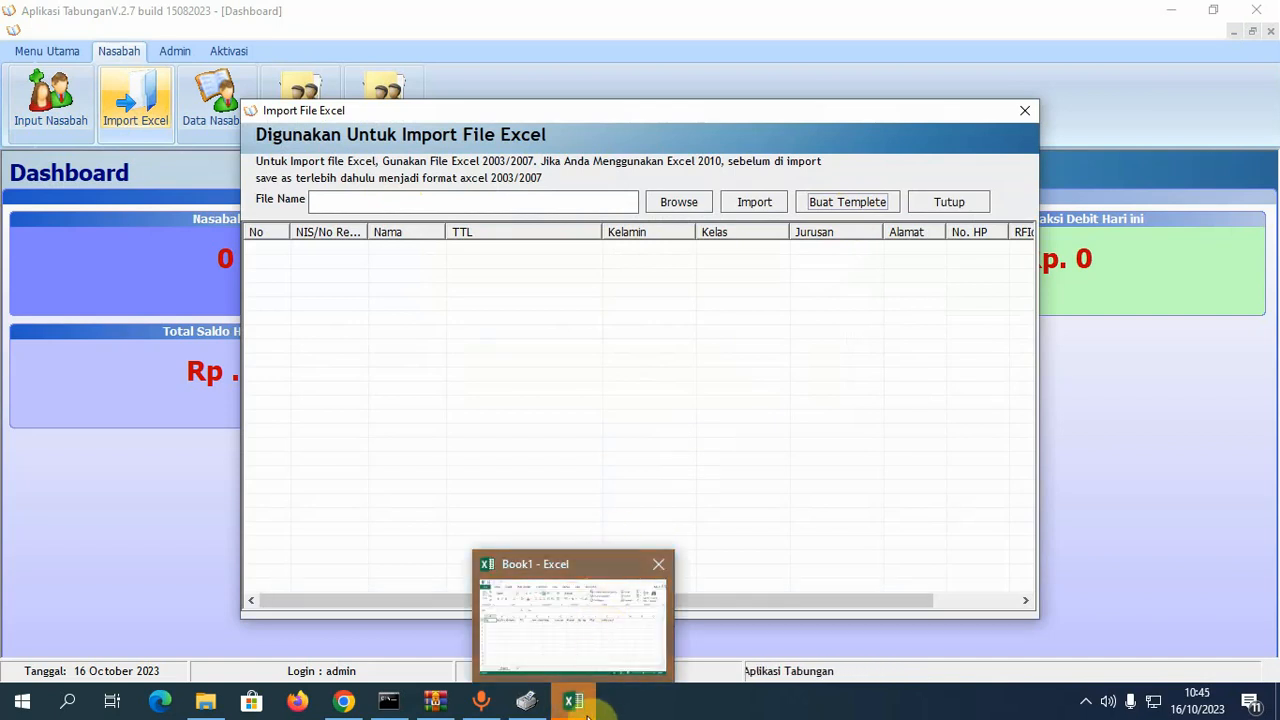
left_click(581, 710)
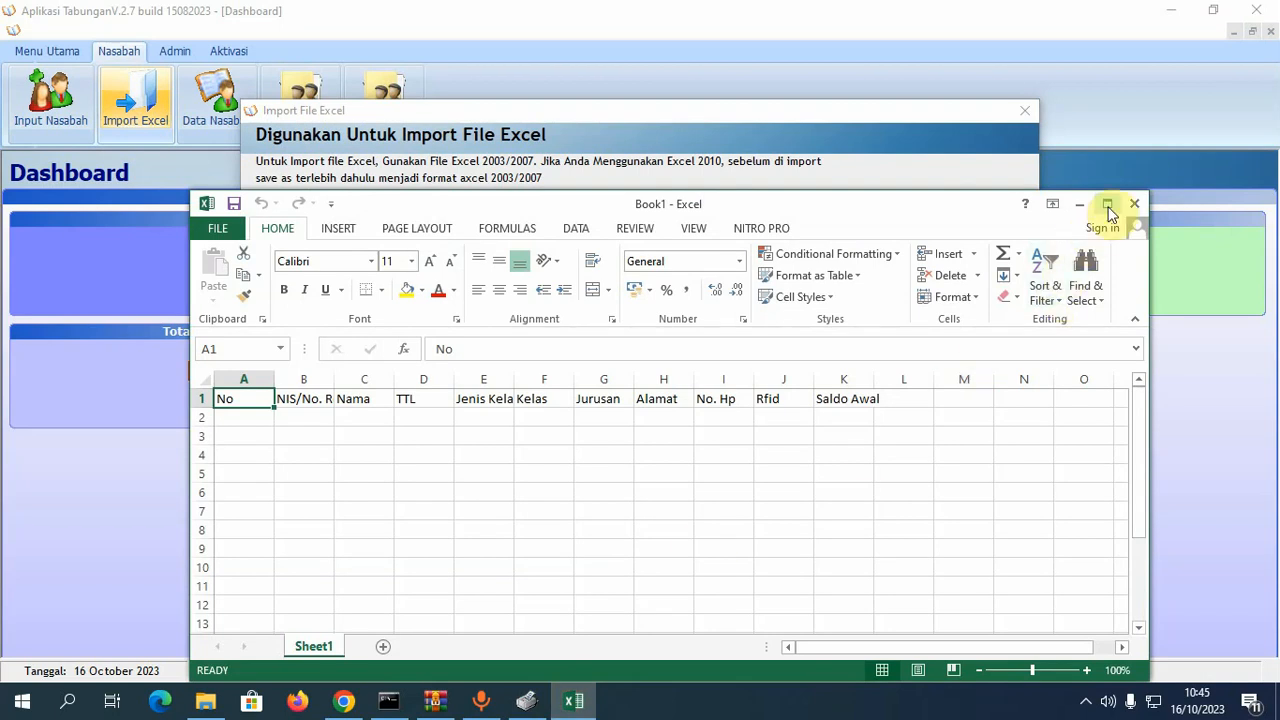
- Maximize Book1, review the No through Saldo Awal headers and widen columns B and K
left_click(1107, 205)
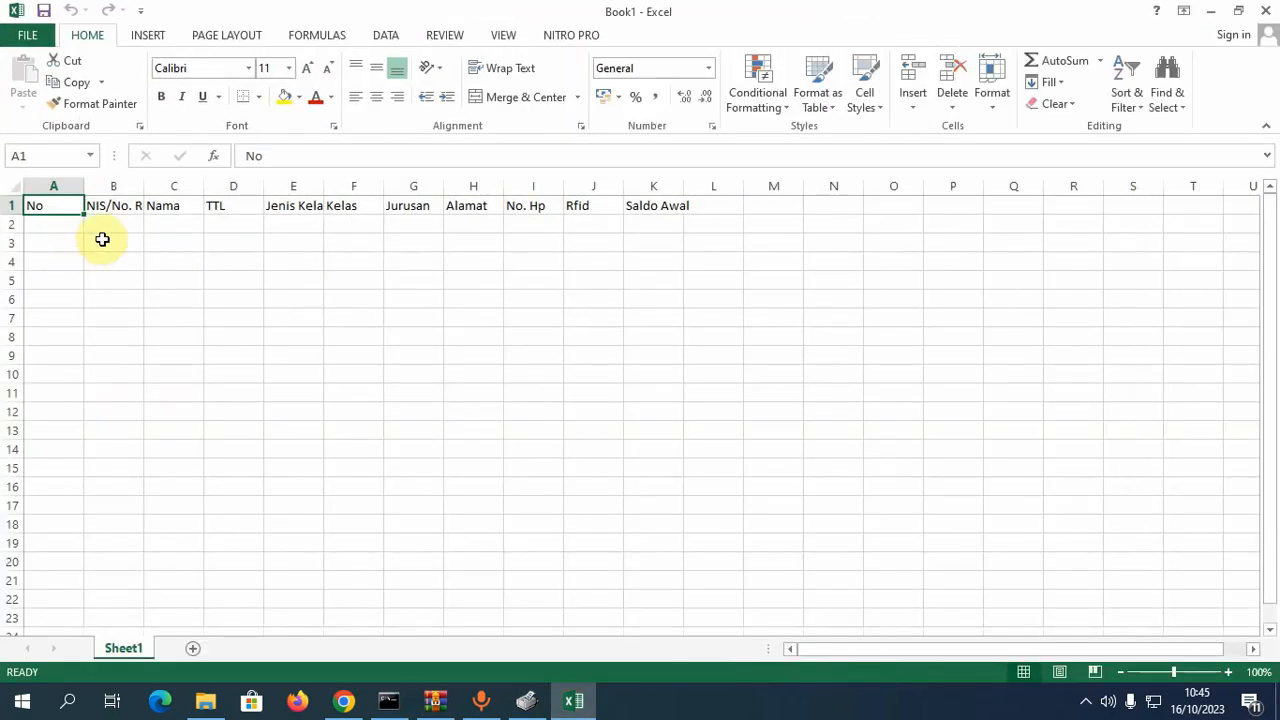
left_click(116, 225)
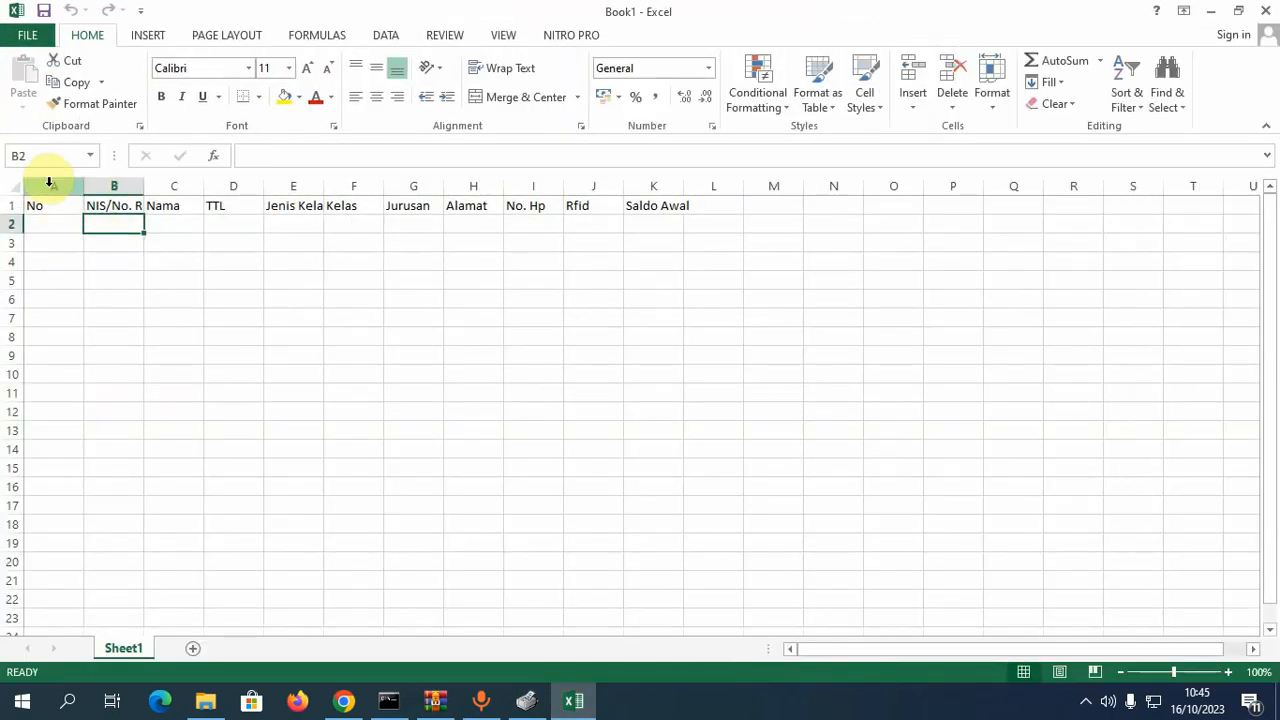
left_click(49, 186)
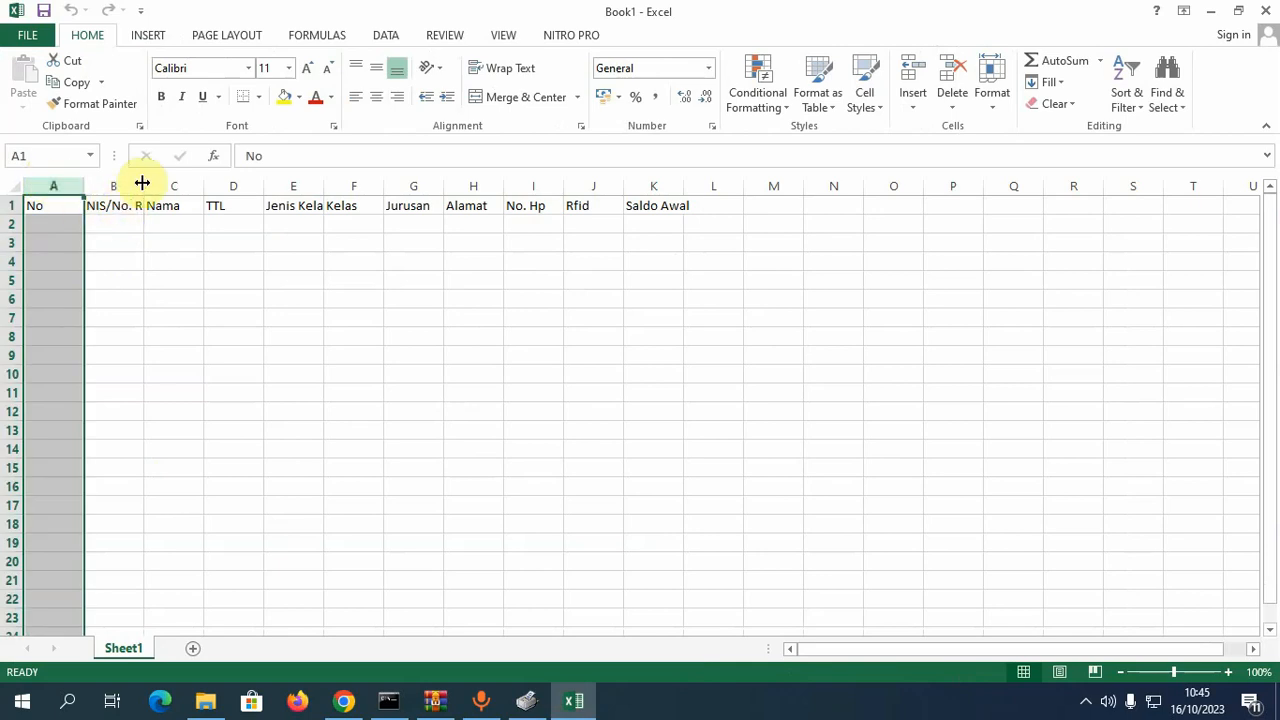
left_click_drag(144, 186, 179, 198)
left_click(209, 207)
left_click(268, 207)
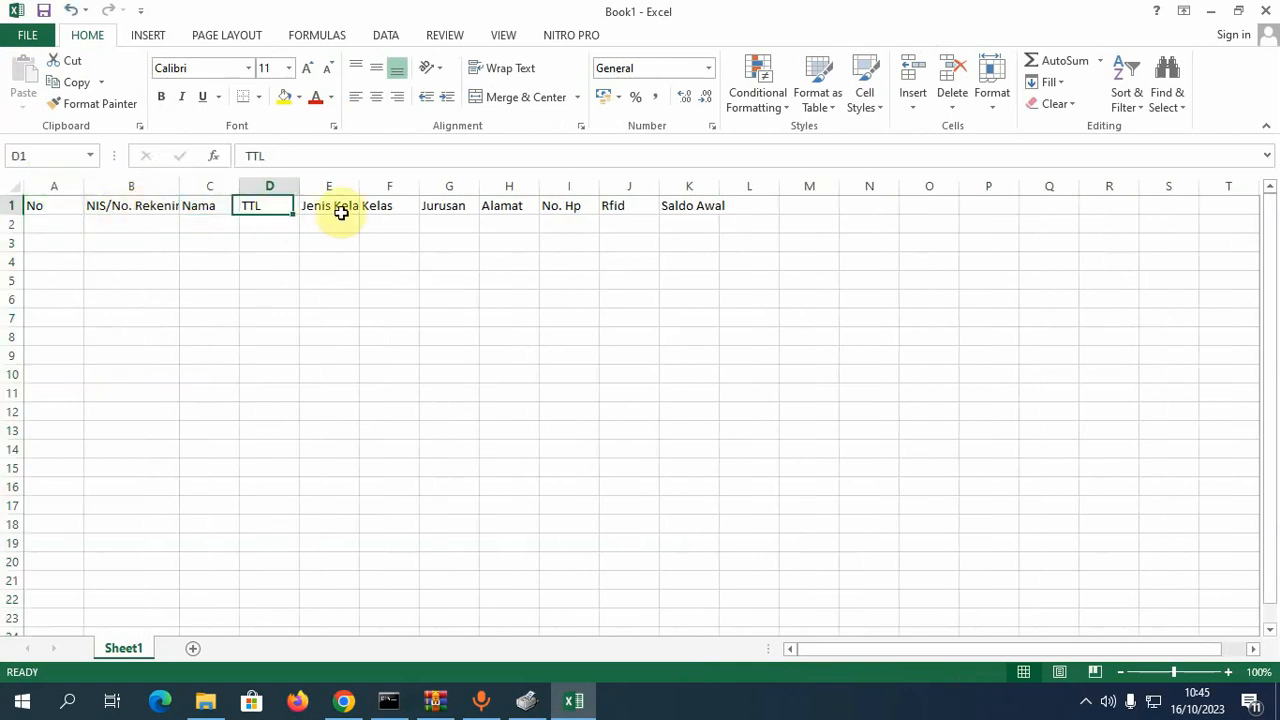
left_click(389, 207)
left_click(514, 209)
left_click(613, 209)
left_click(708, 220)
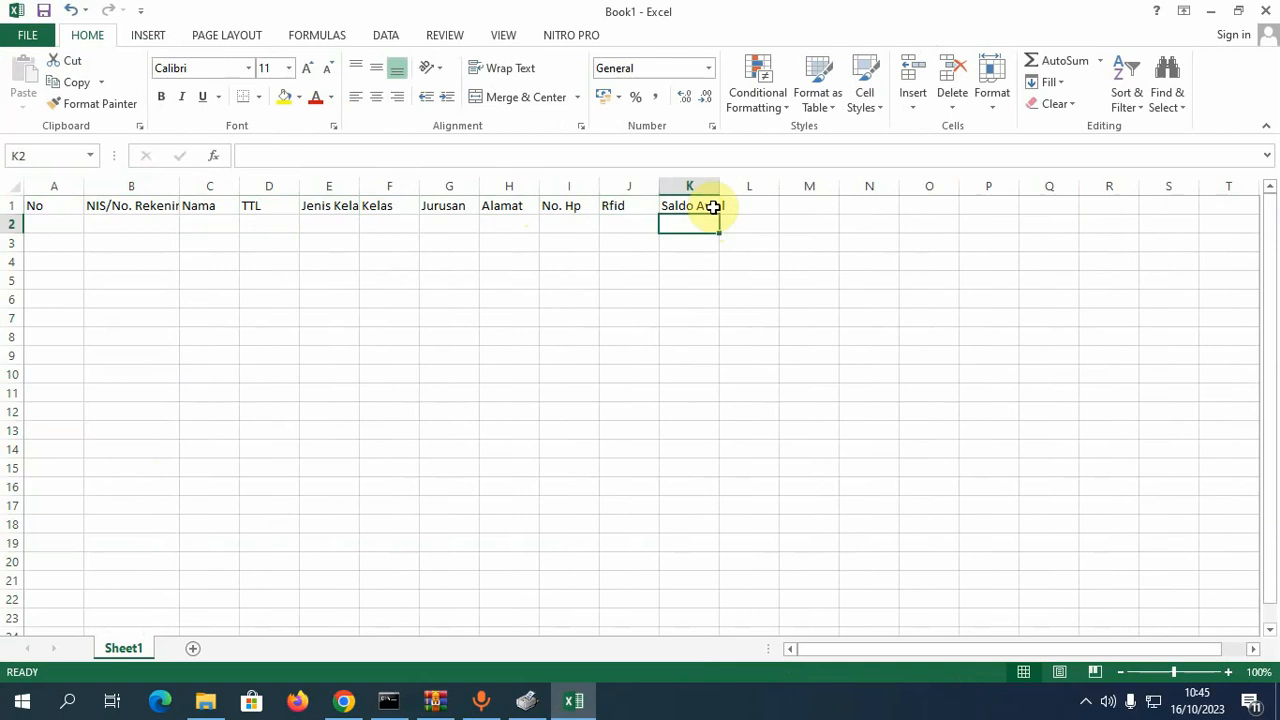
left_click(711, 207)
left_click_drag(724, 186, 769, 185)
left_click(749, 228)
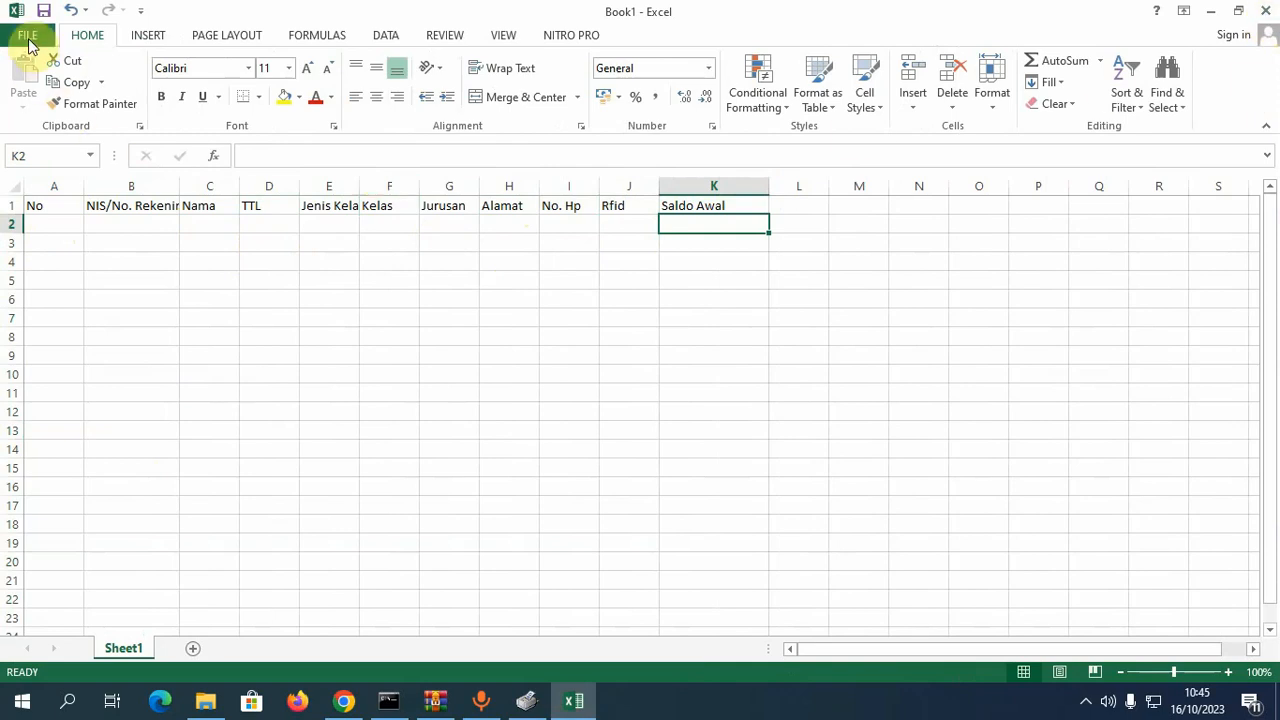
- Close the Book1 template in Excel without saving
left_click(28, 38)
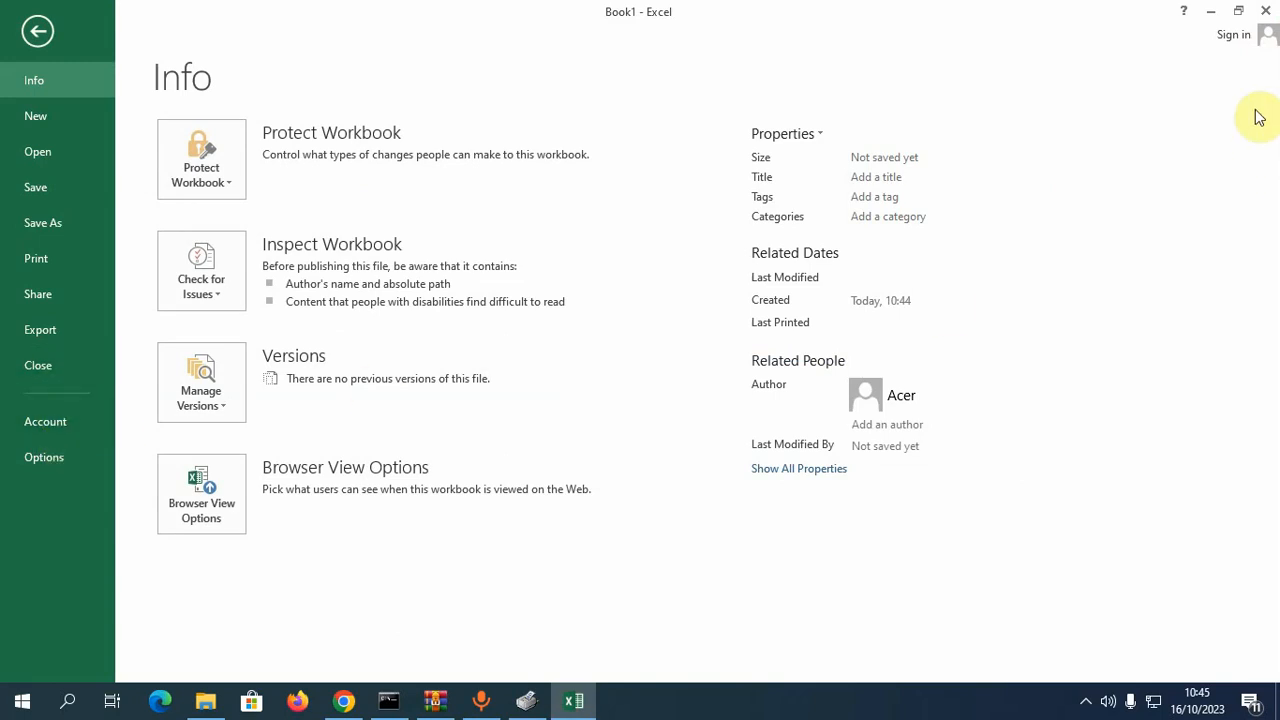
left_click(1262, 8)
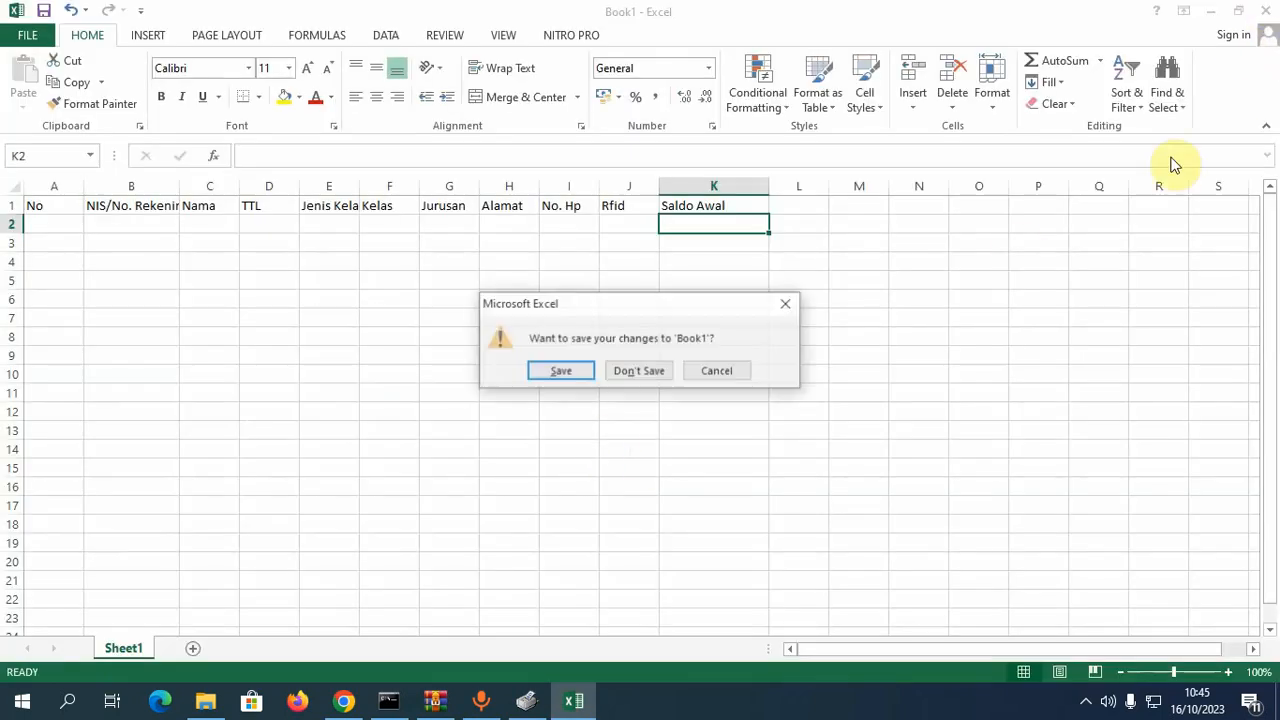
left_click(639, 371)
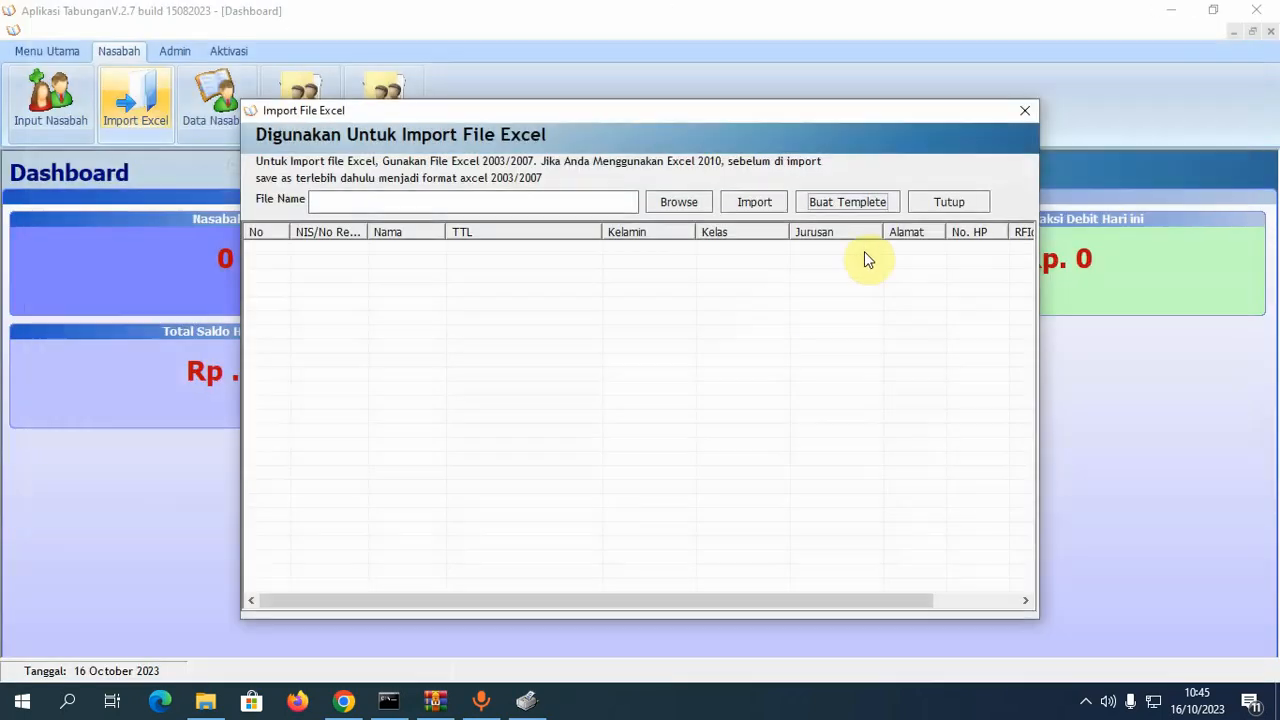
- Close the import dialog, minimize Aplikasi Tabungan and open templete tabungan.xlsx from the desktop
left_click(1024, 110)
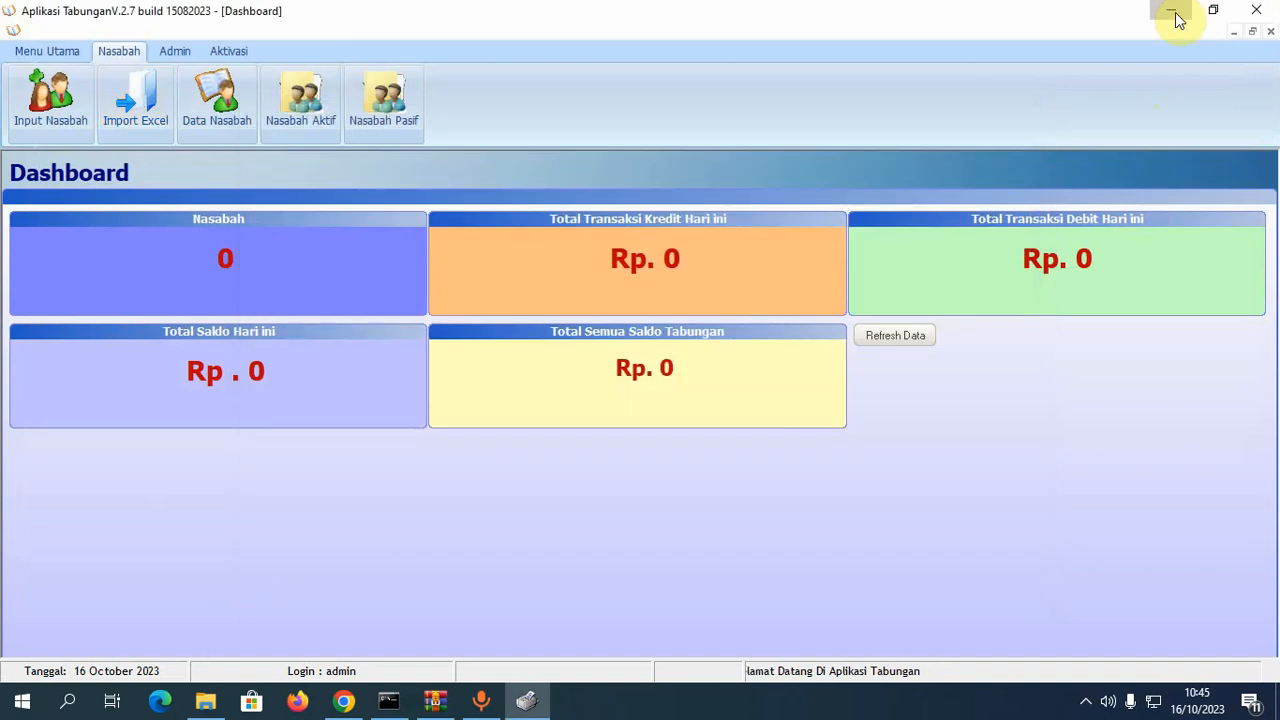
left_click(1171, 10)
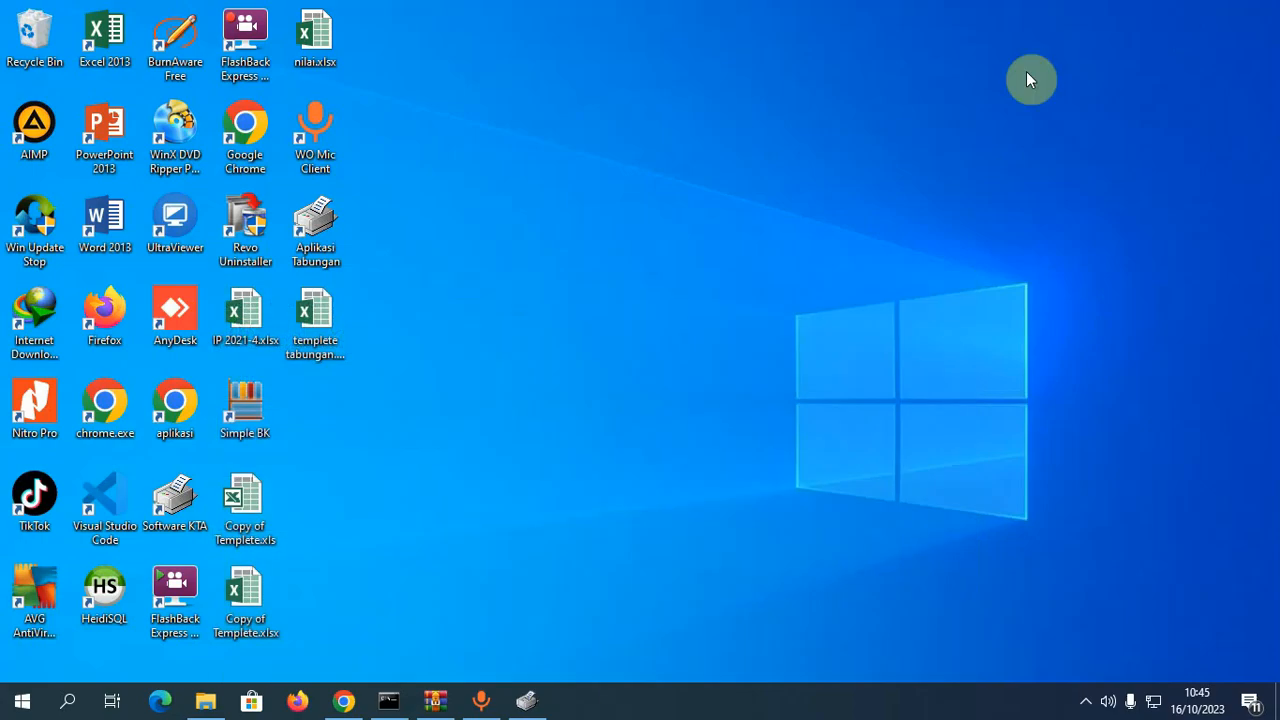
double_click(333, 350)
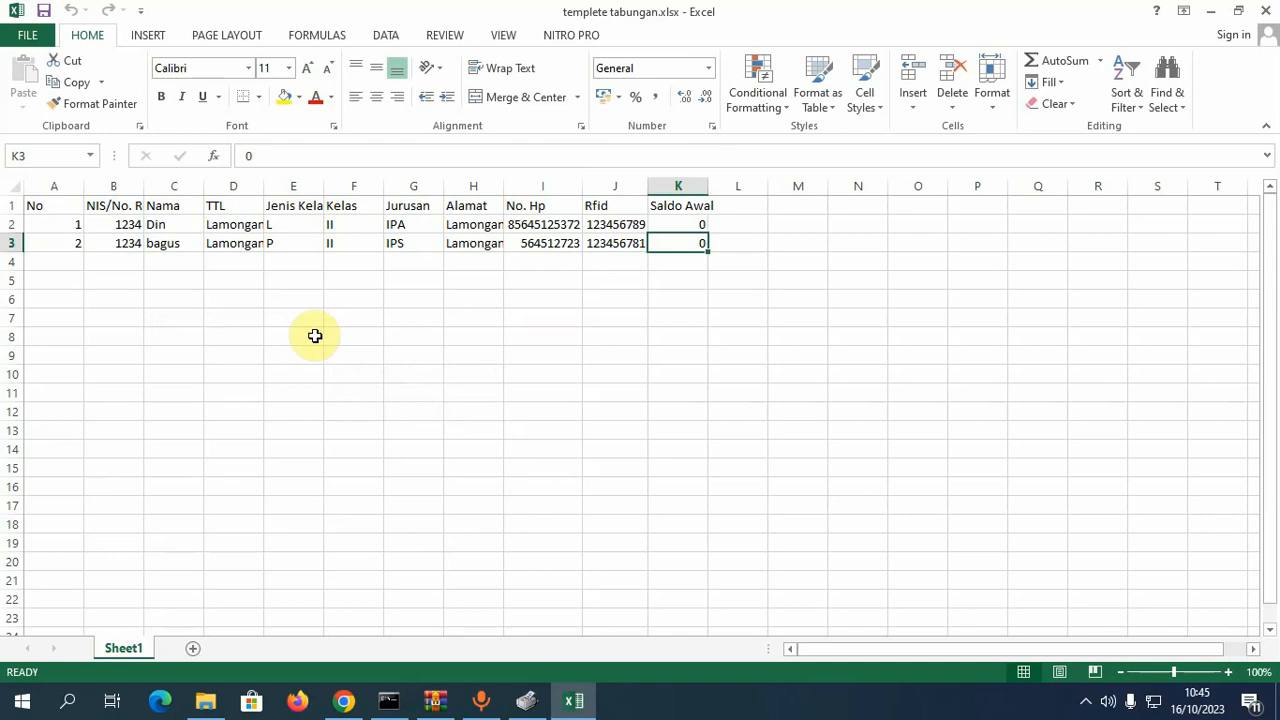
- Review sample rows 1 and 2, then widen column B to show NIS/No. Rekening
left_click(57, 205)
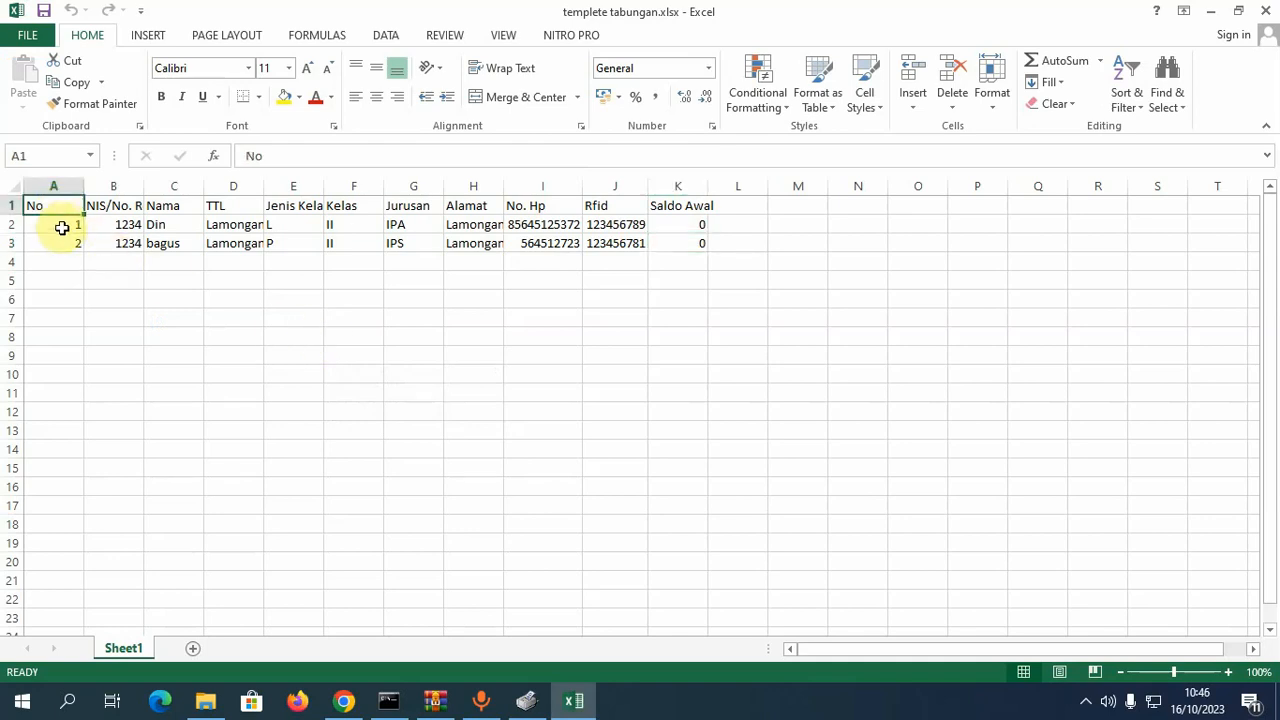
left_click(62, 232)
left_click(62, 243)
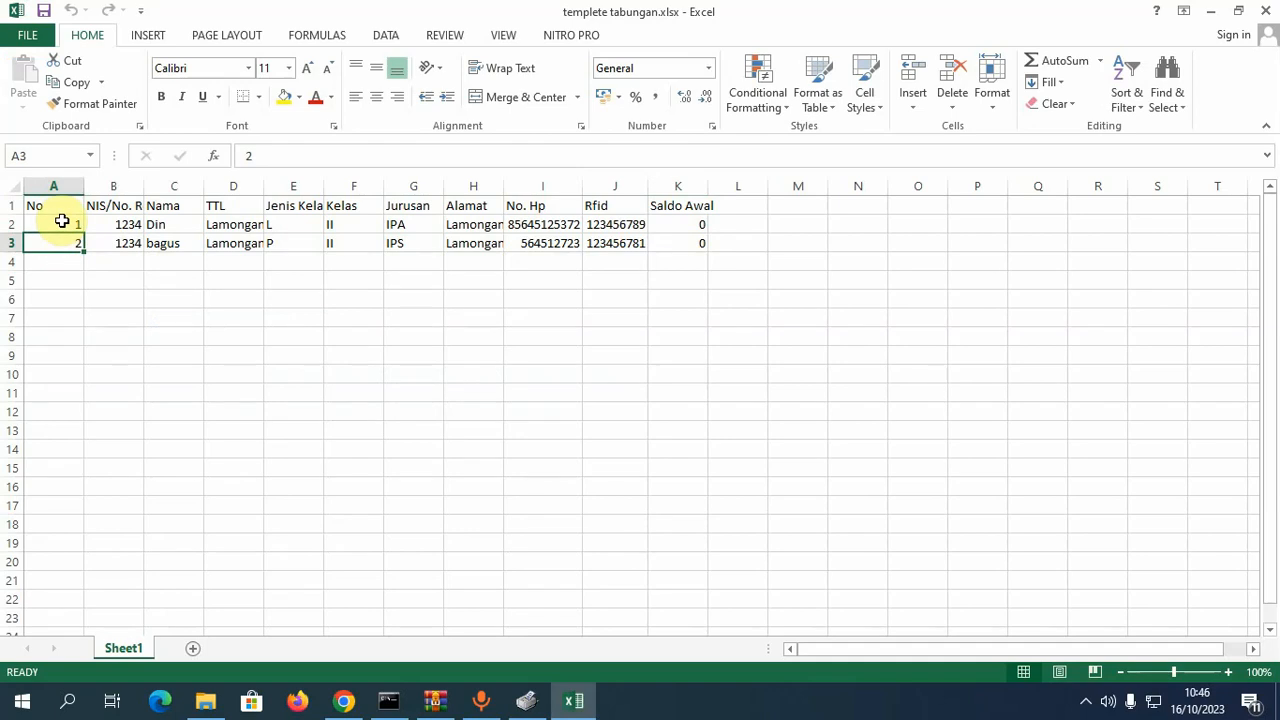
left_click(62, 222)
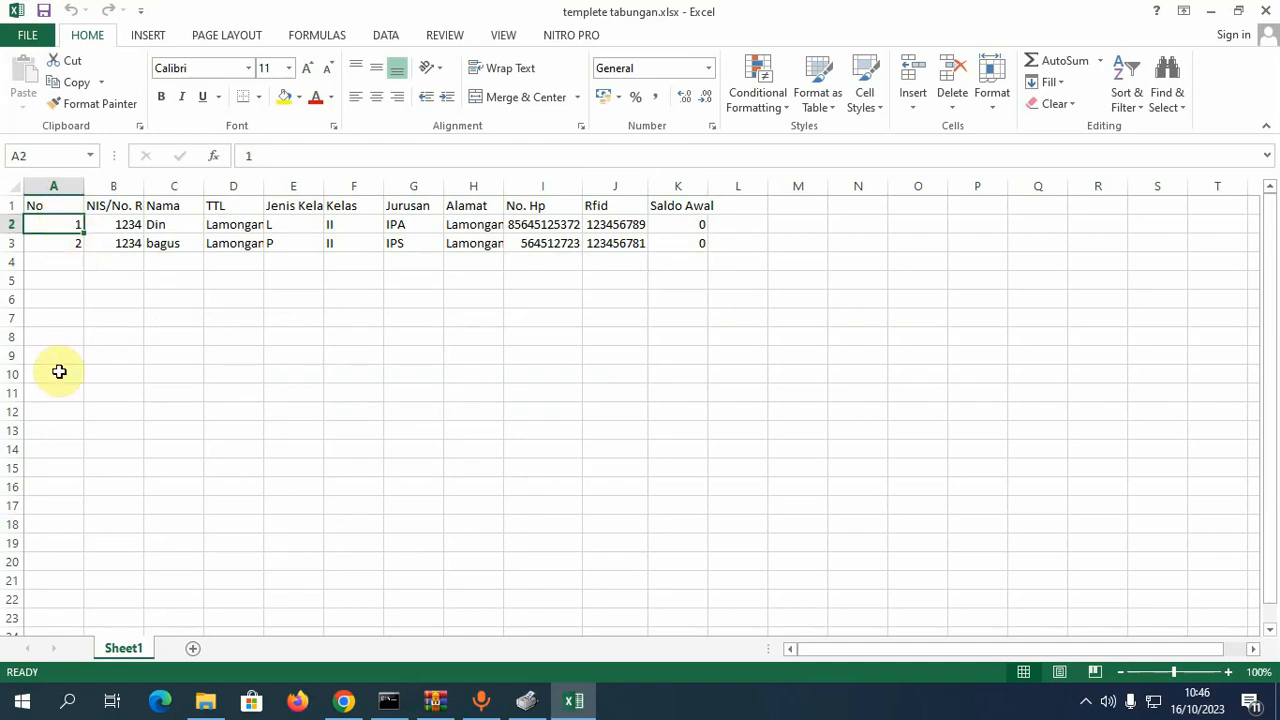
left_click_drag(142, 185, 213, 183)
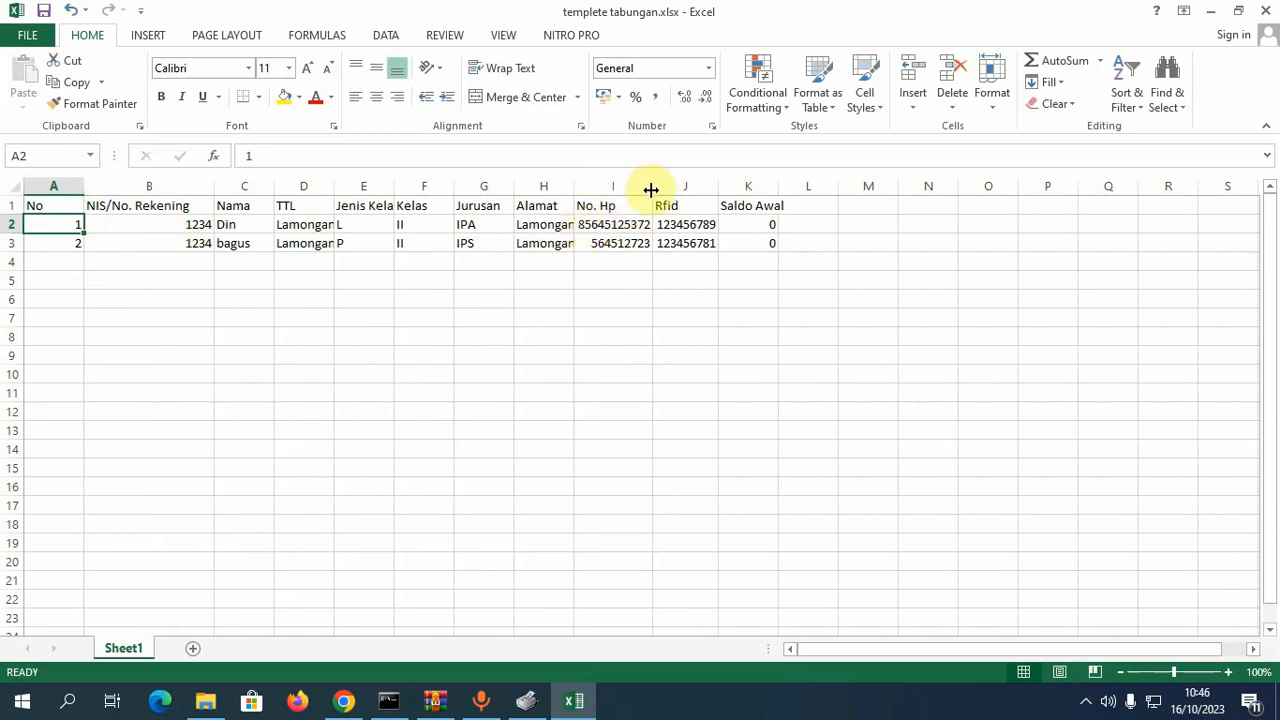
- Widen column I for phone numbers, check Saldo Awal in K2 and K3, then close Excel
left_click_drag(651, 189, 701, 182)
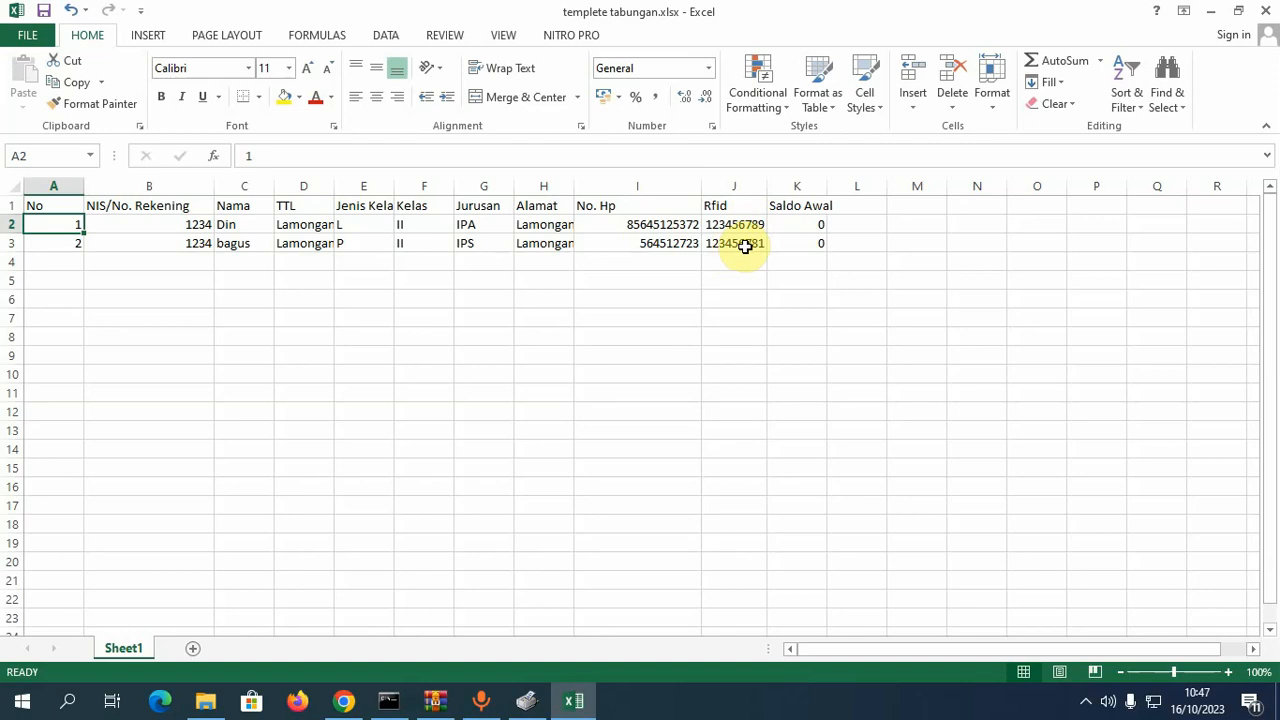
left_click(801, 224)
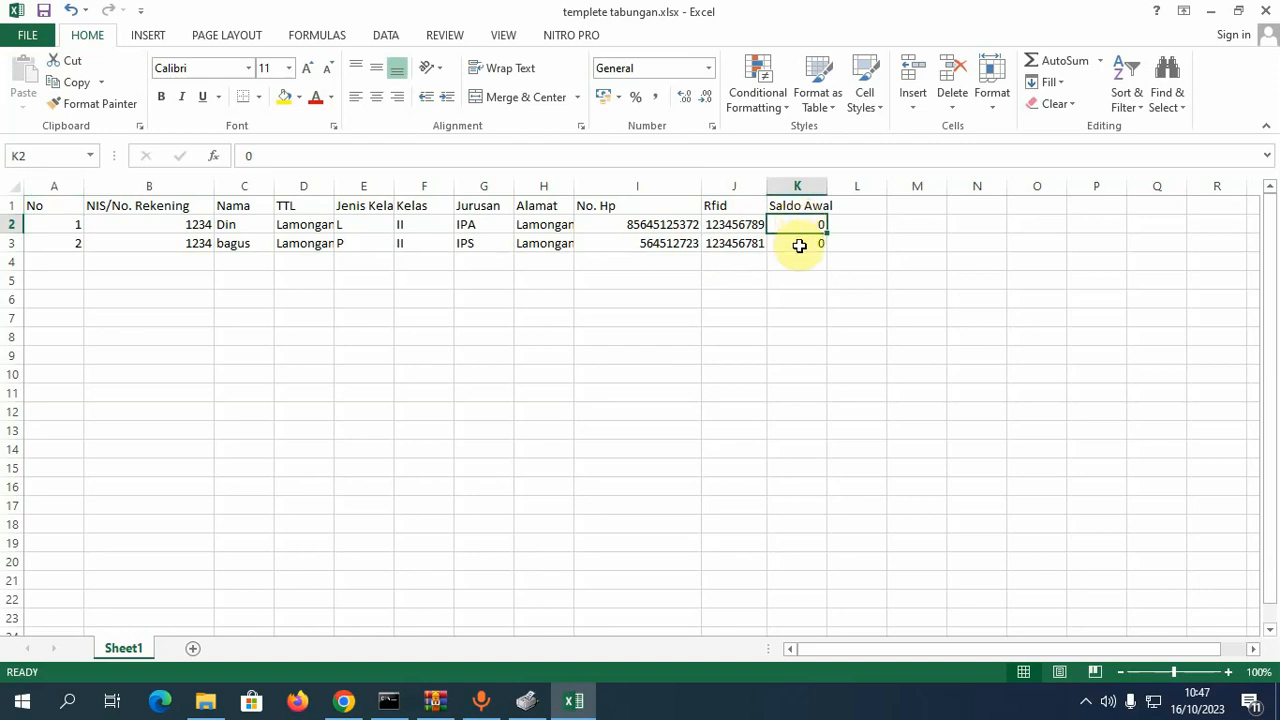
left_click(799, 245)
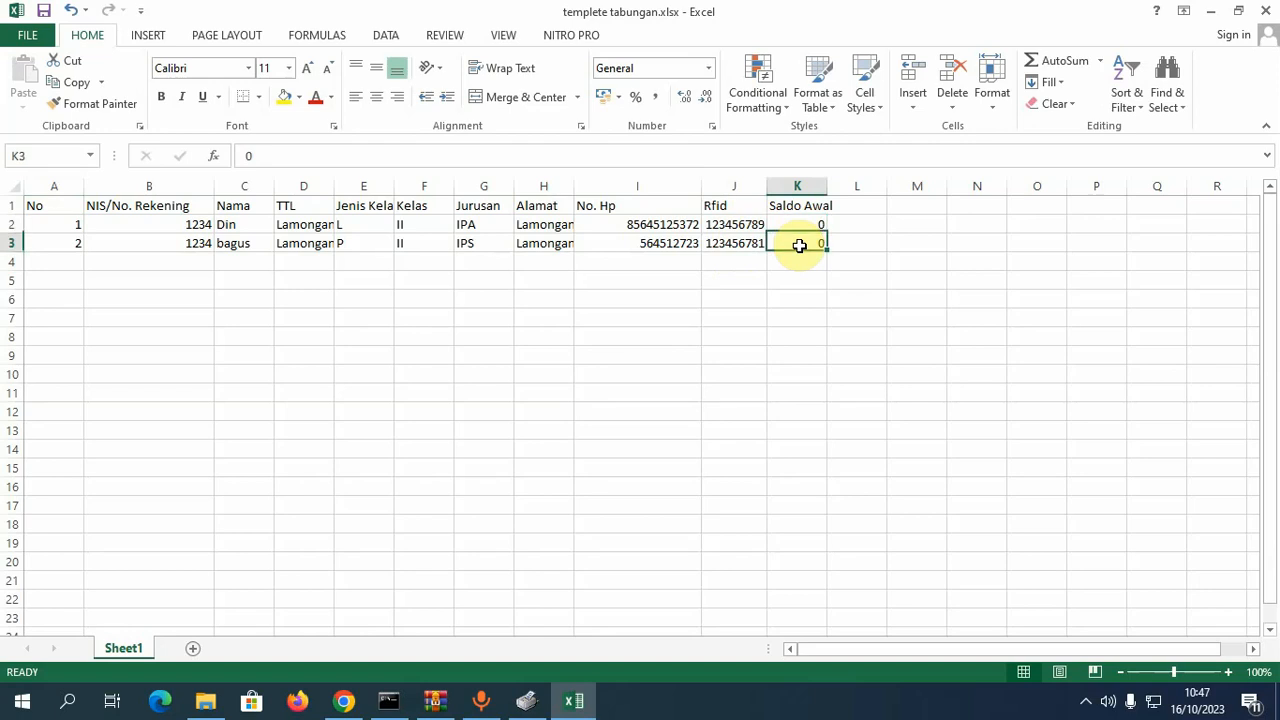
left_click(797, 222)
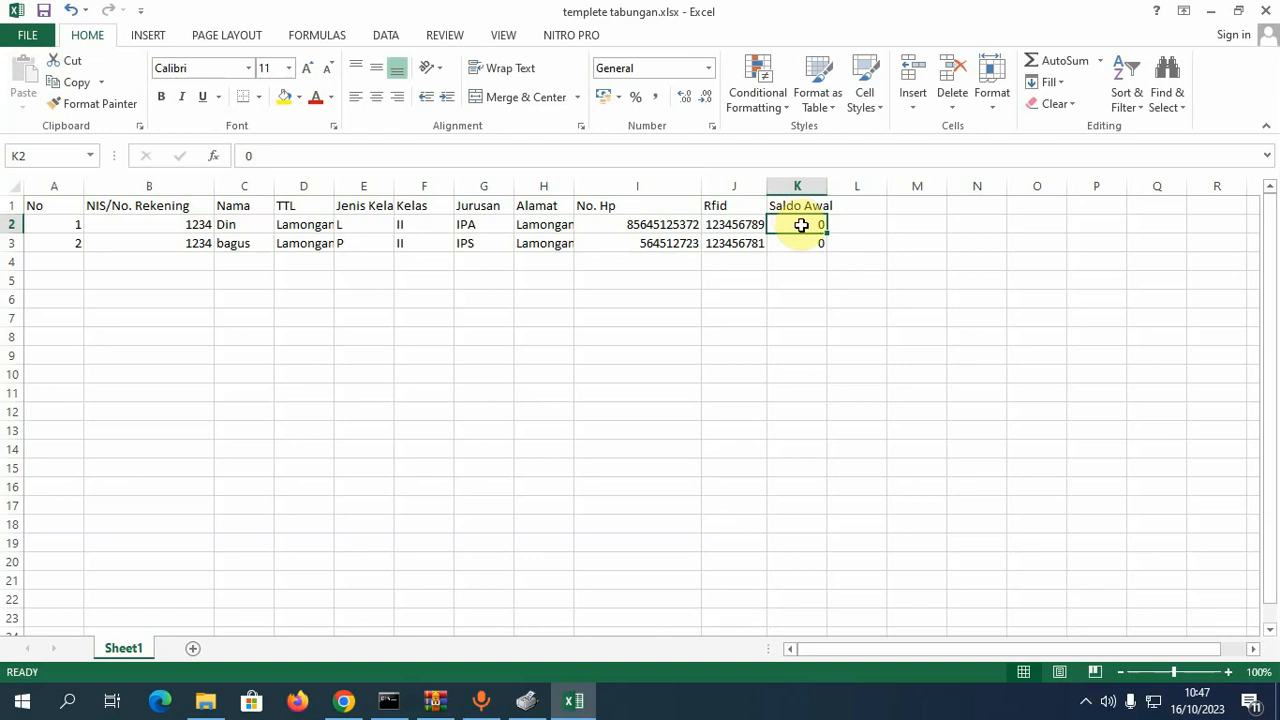
left_click(806, 242)
left_click(808, 224)
left_click(813, 245)
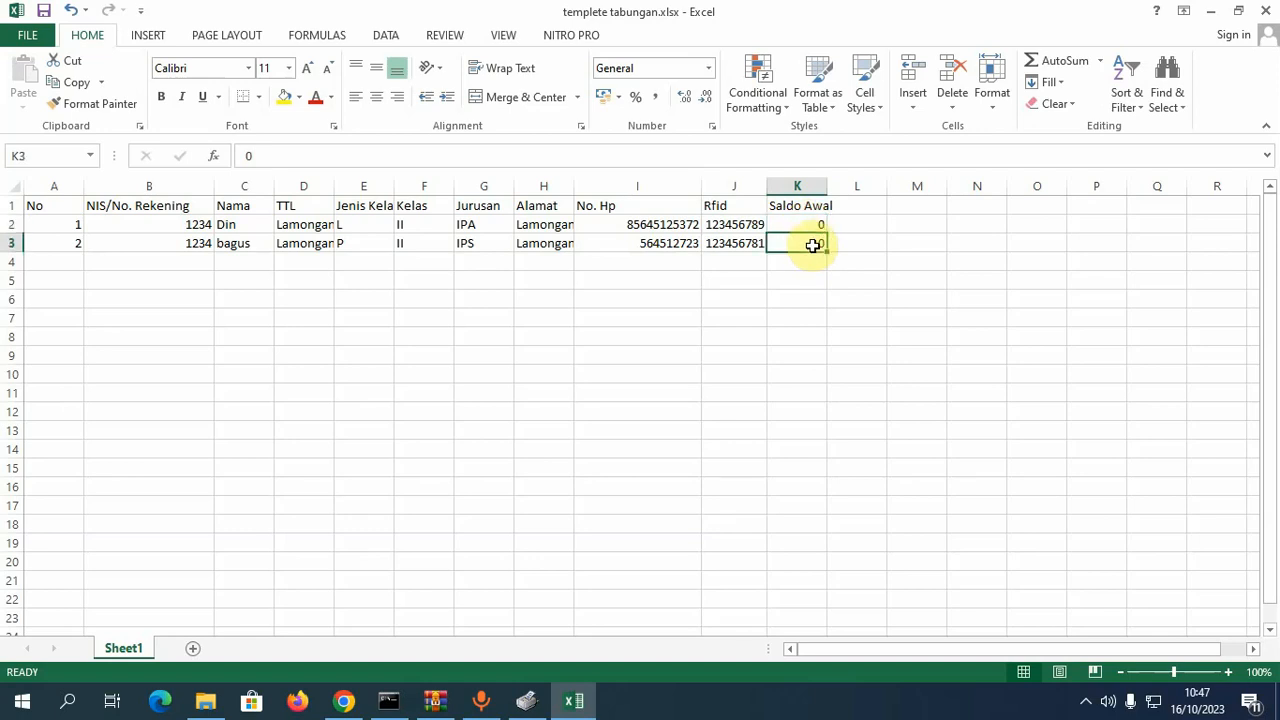
left_click(813, 222)
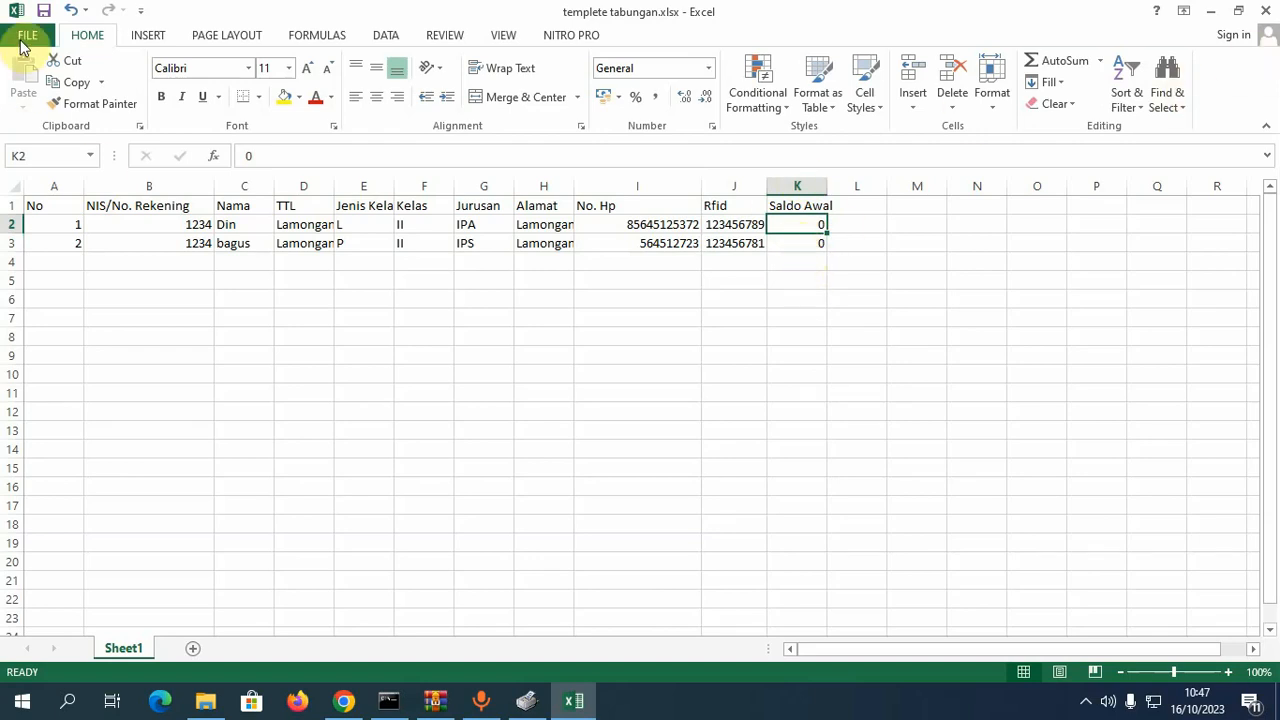
left_click(1265, 12)
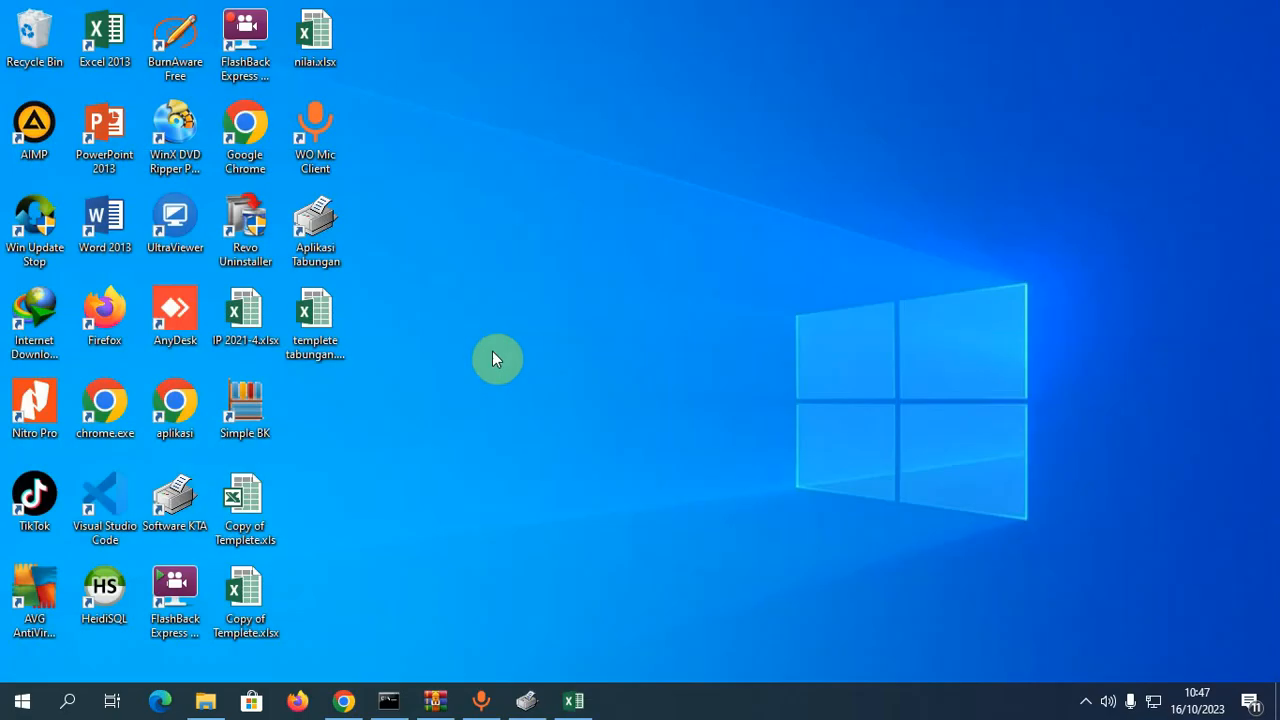
- Restore Aplikasi Tabungan and open the Import Excel file picker via Browse
left_click(525, 700)
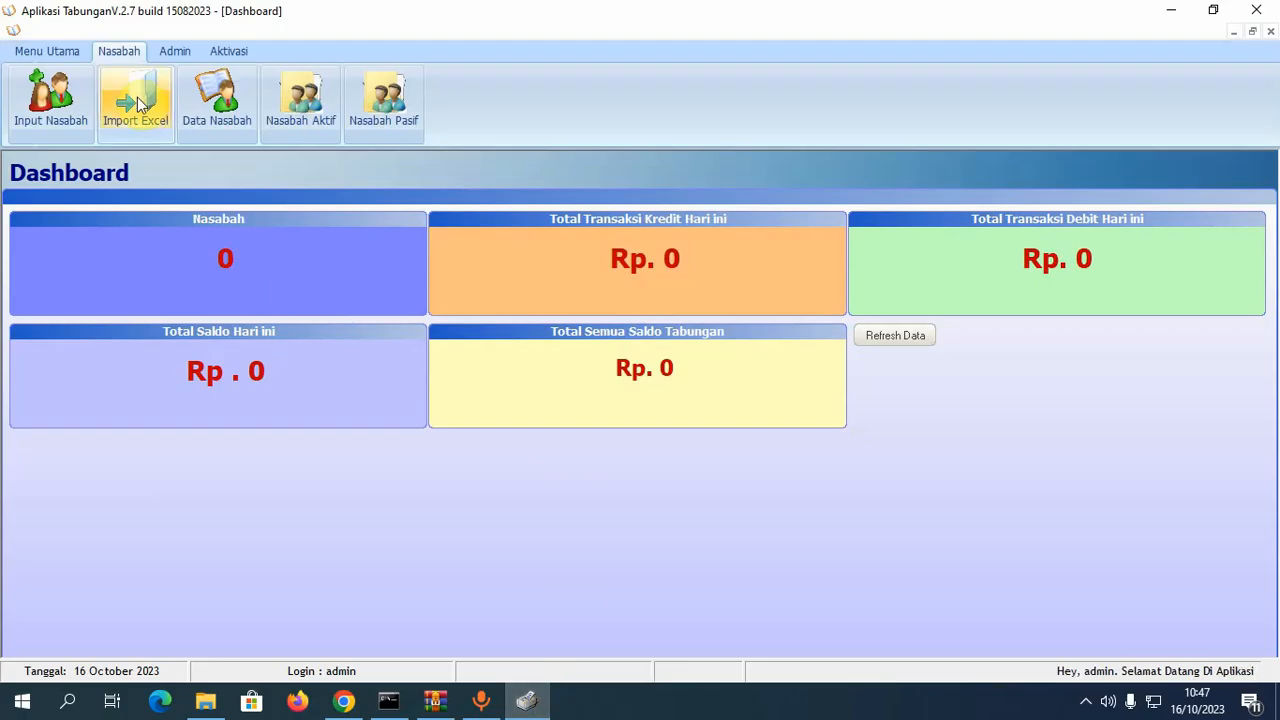
left_click(135, 100)
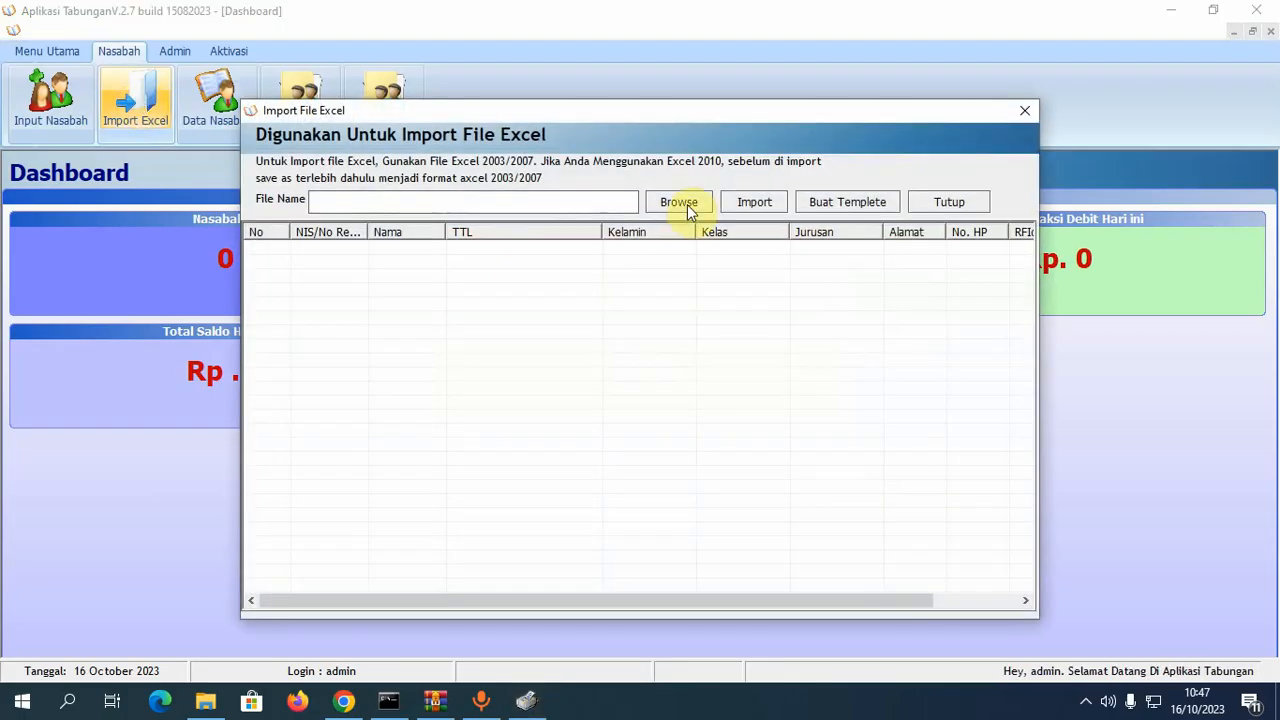
left_click(684, 204)
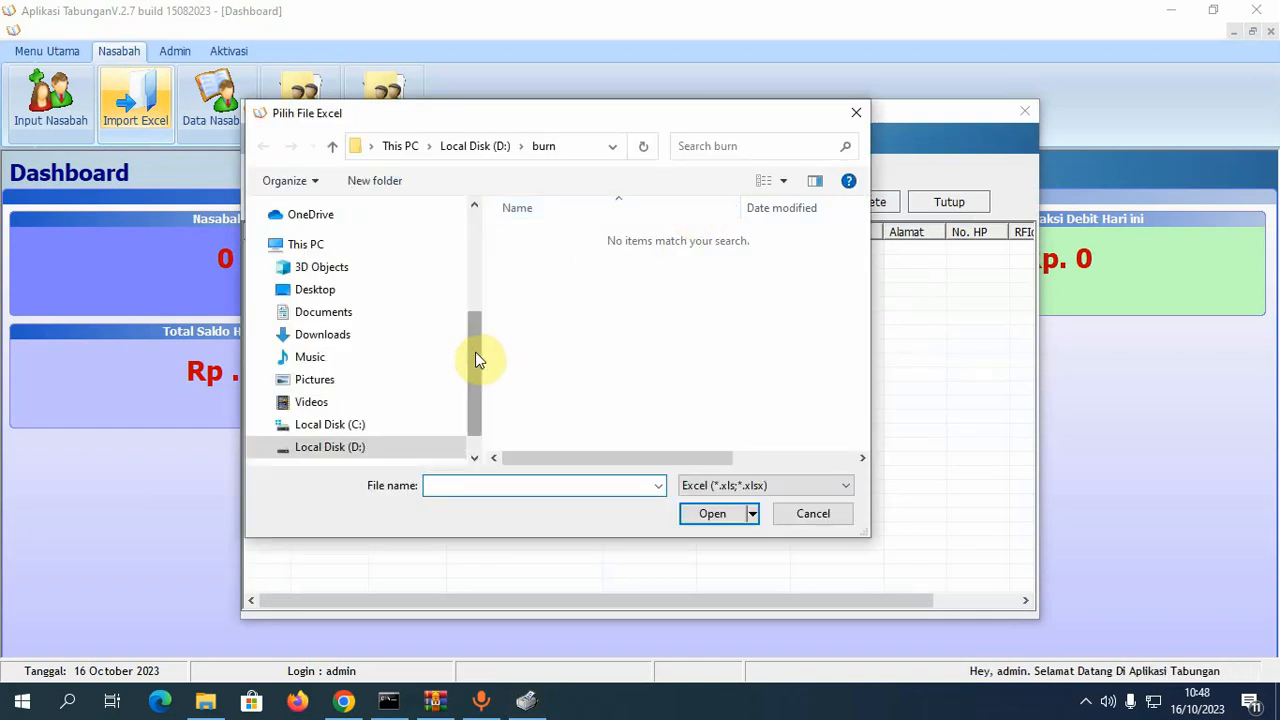
left_click_drag(478, 360, 480, 242)
- Load templete tabungan.xlsx from the Desktop into the Import File Excel dialog
left_click(370, 245)
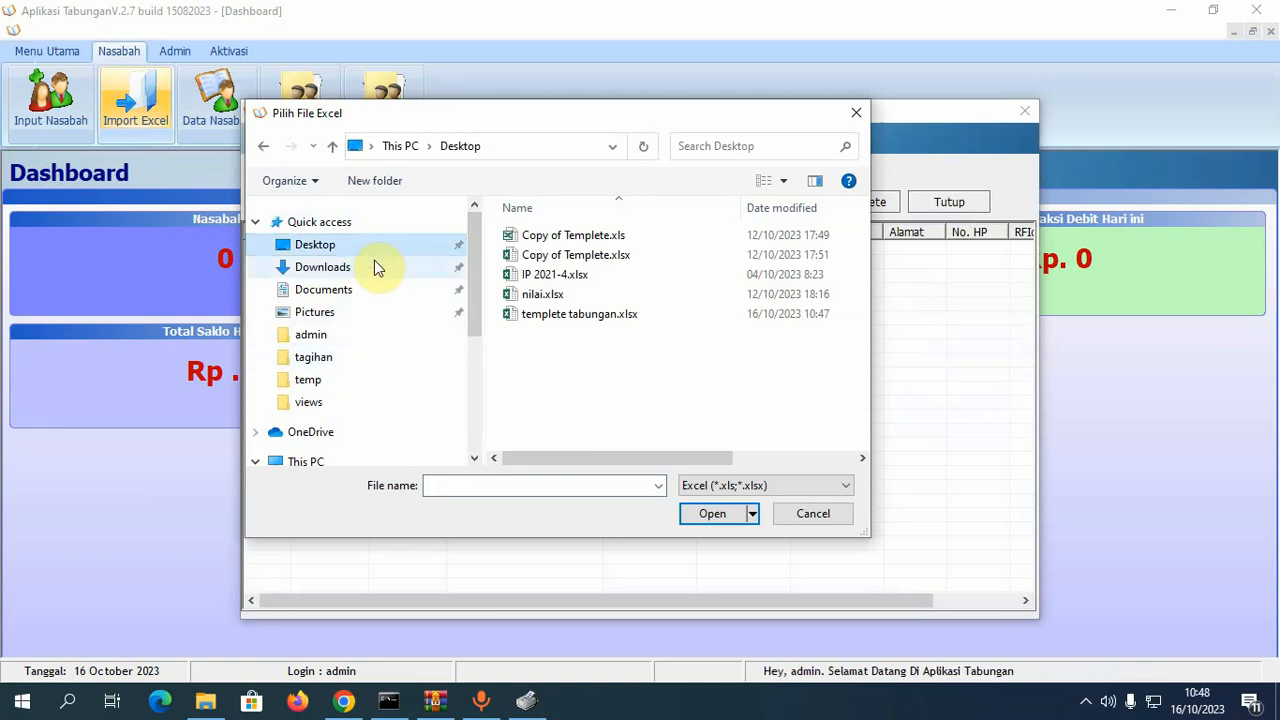
left_click(578, 318)
left_click(705, 515)
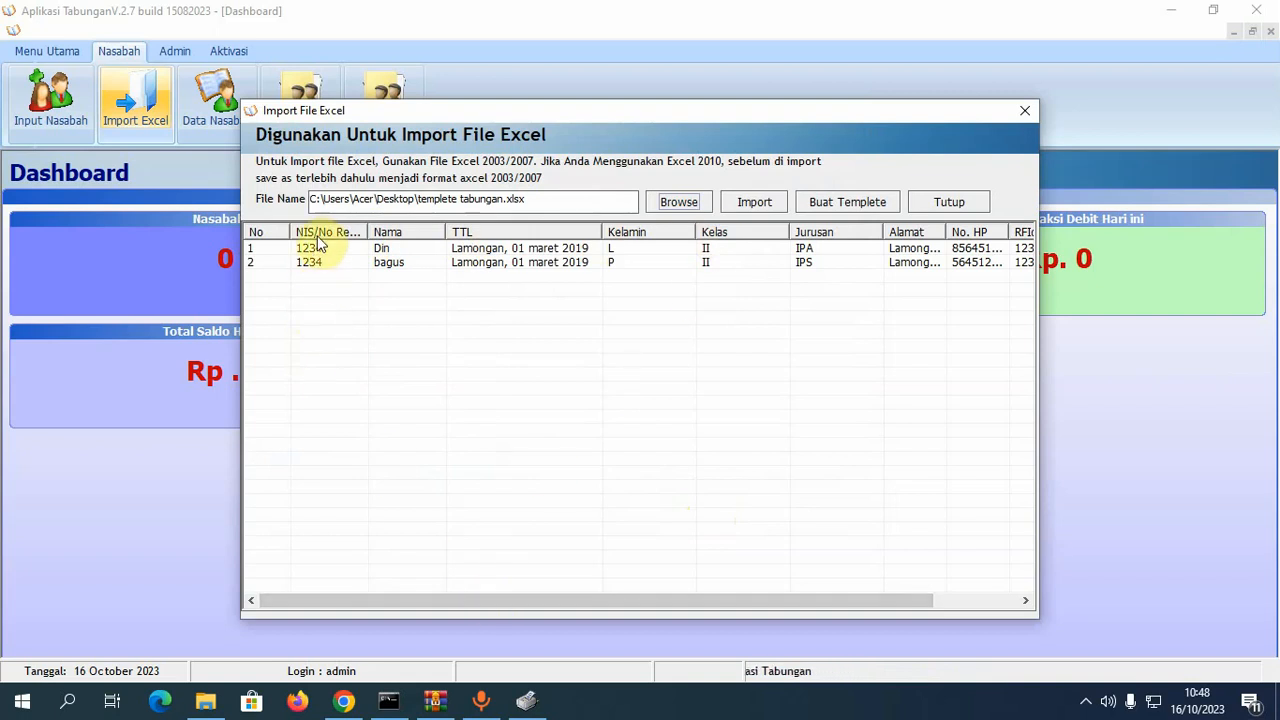
- Import the two previewed customers, close the dialog and refresh the Dashboard to 2 Nasabah
left_click_drag(367, 233, 388, 233)
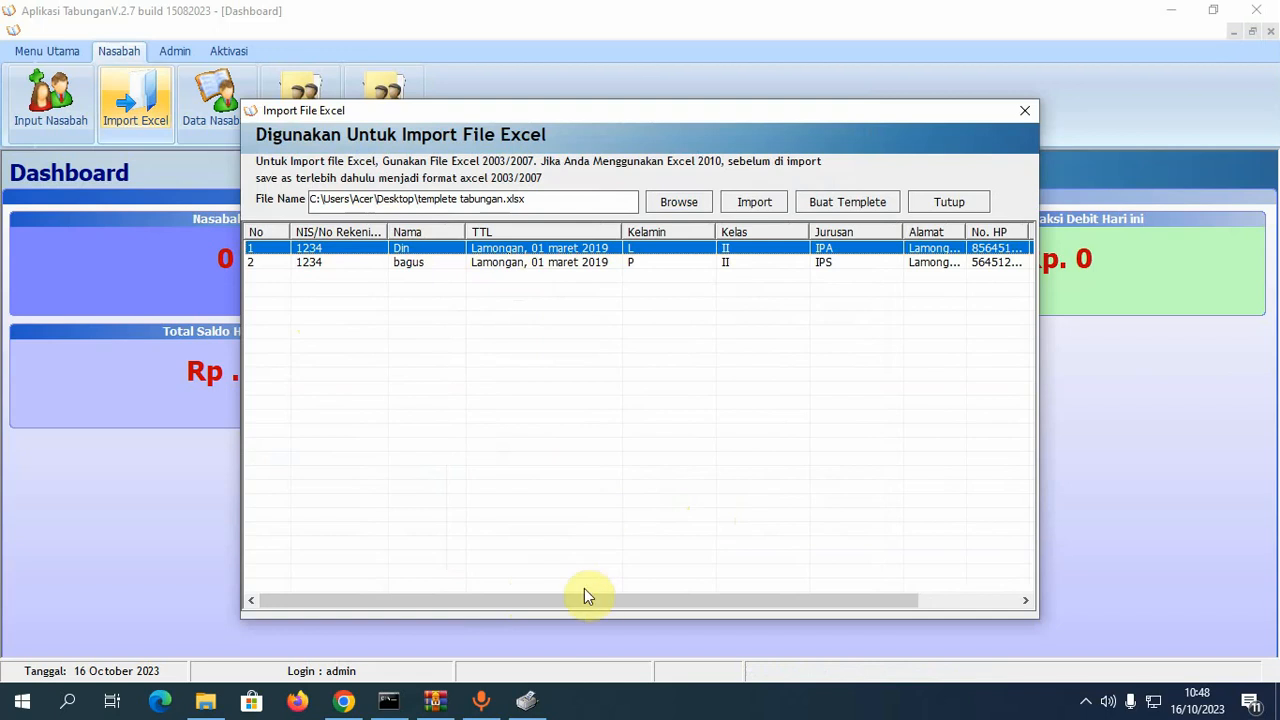
left_click_drag(587, 597, 857, 605)
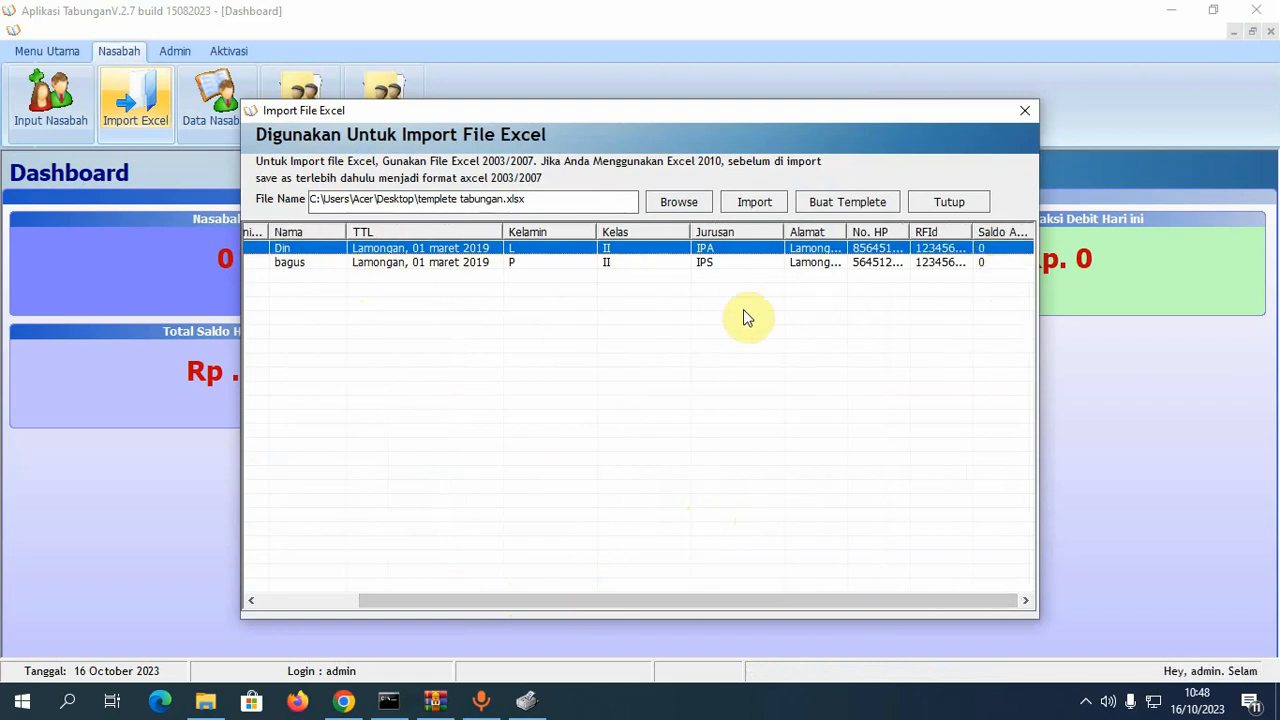
left_click(762, 205)
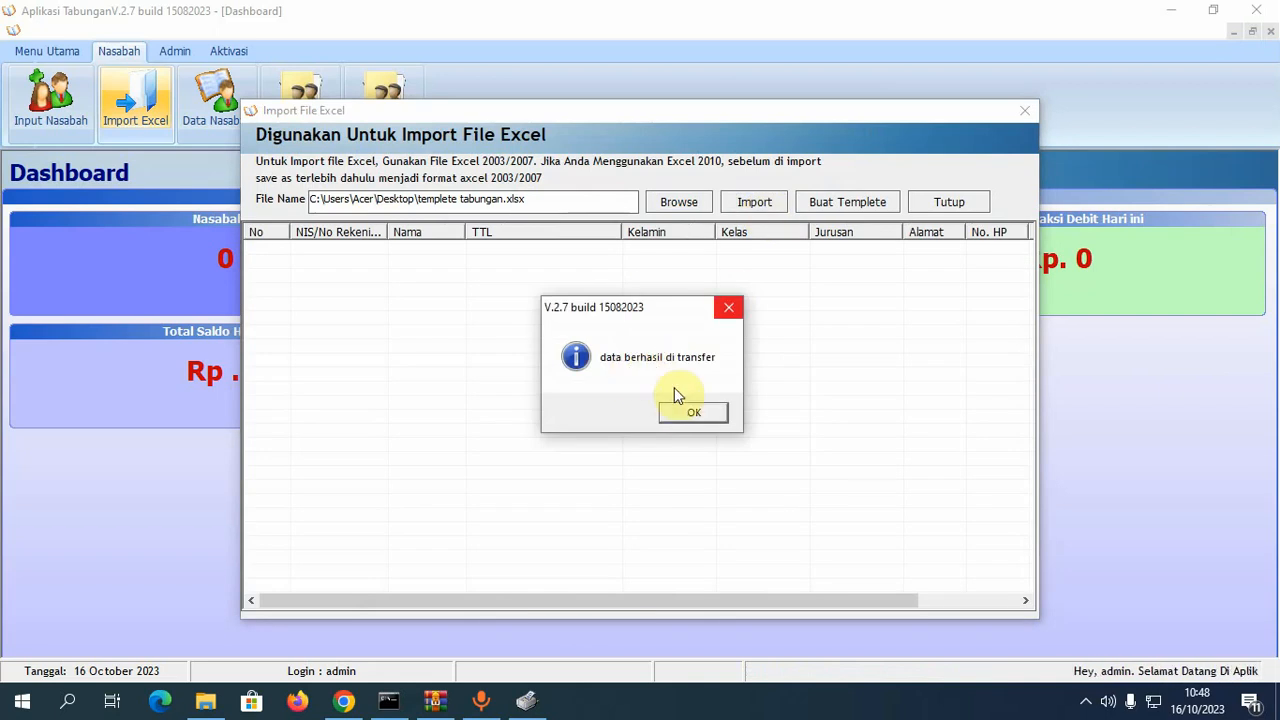
left_click(692, 412)
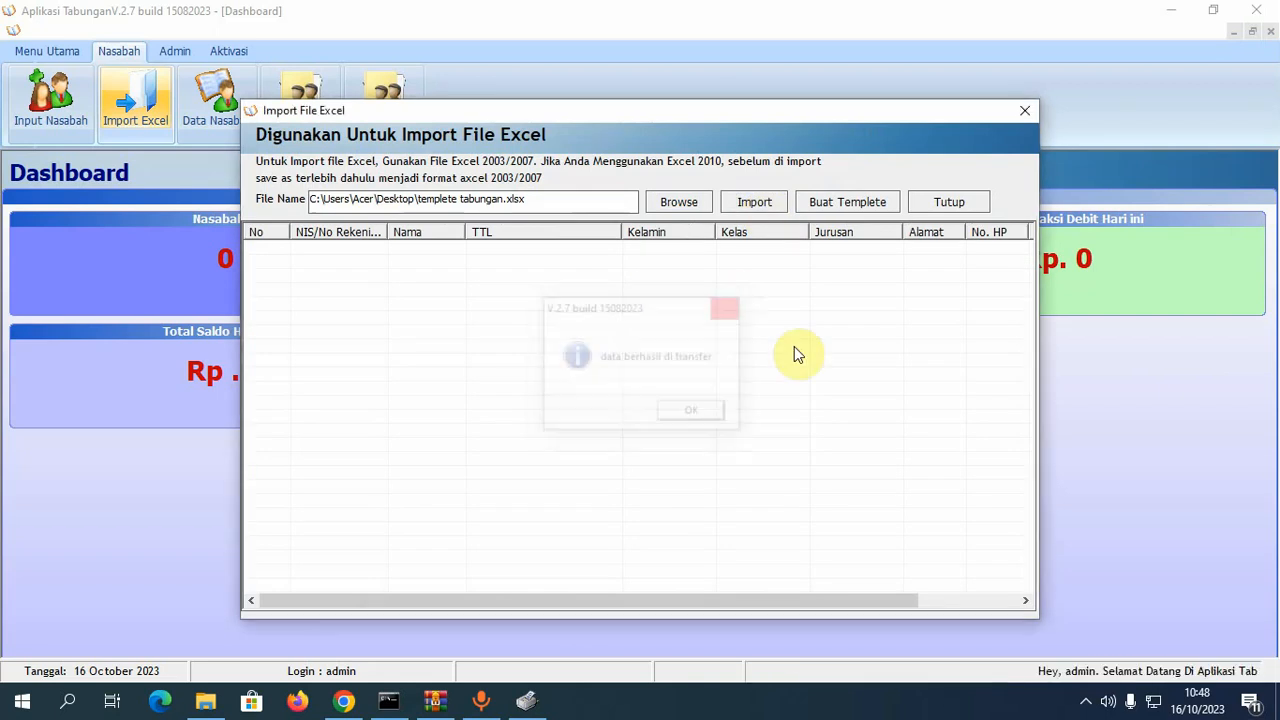
left_click(958, 208)
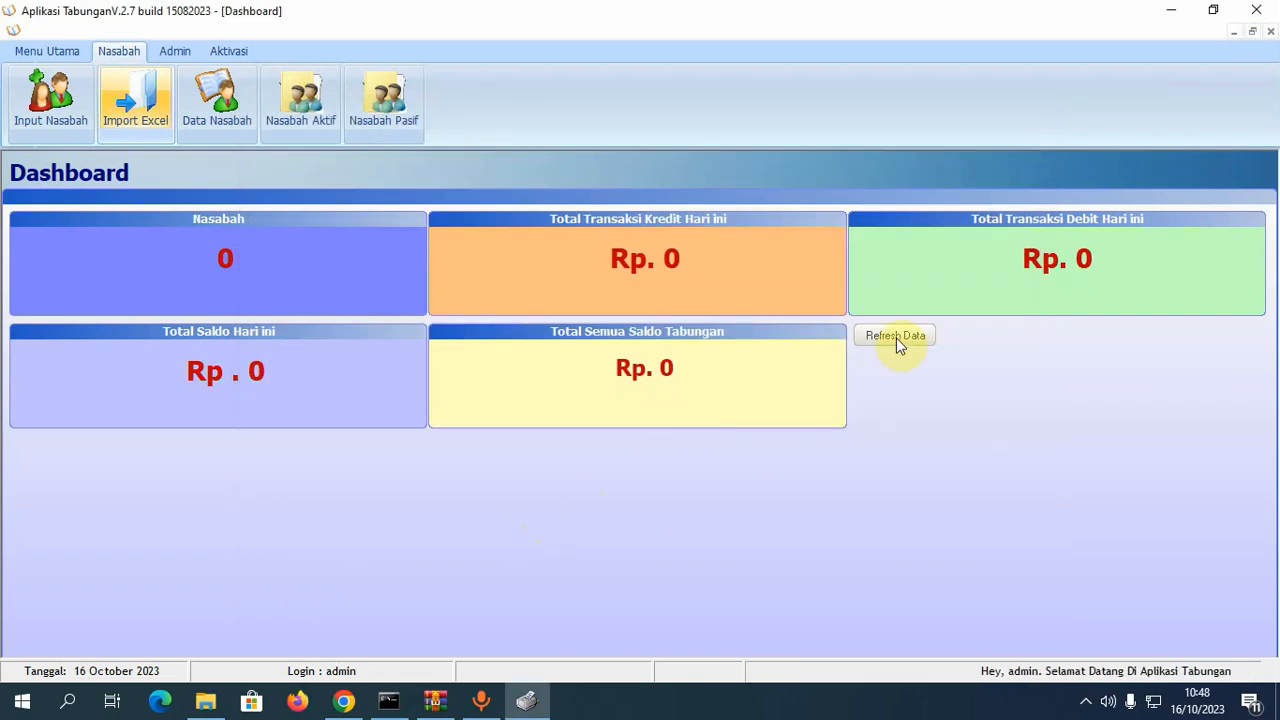
left_click(896, 337)
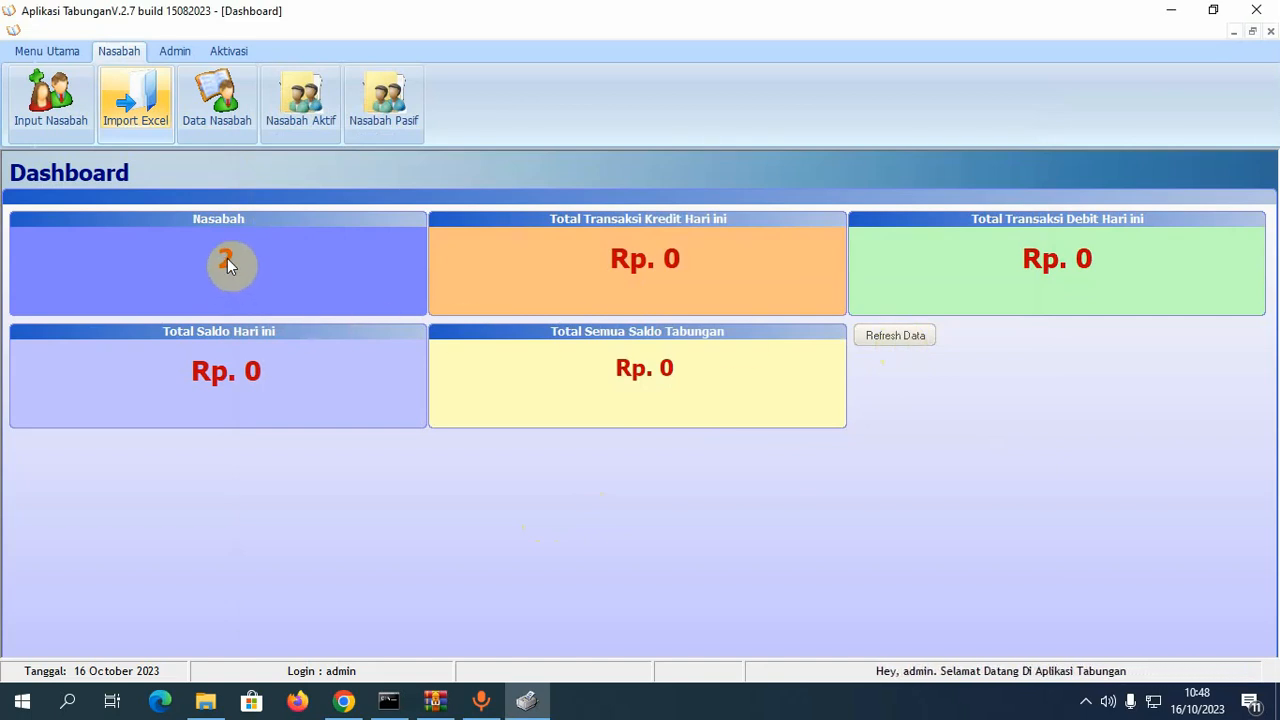
- Open the Data Nasabah customer list and move the selection between the two customer rows
left_click(230, 122)
left_click(182, 168)
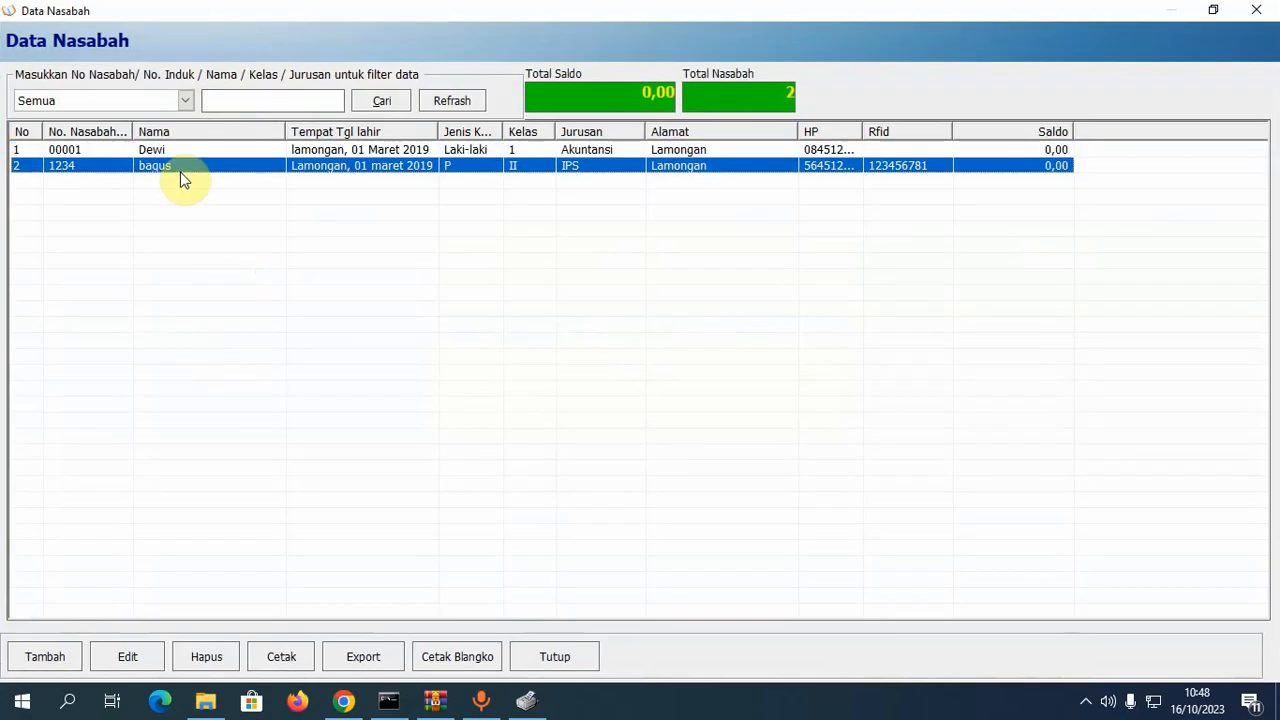
key("Up")
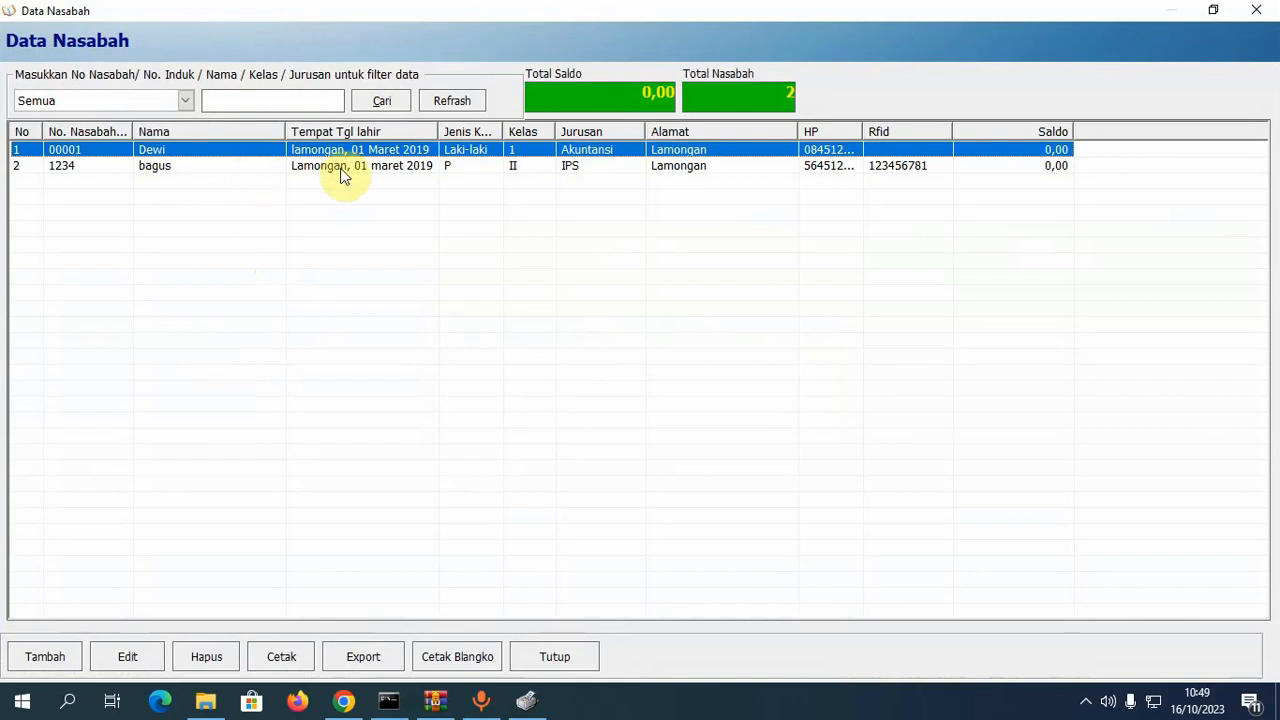
left_click(336, 167)
left_click(234, 150)
left_click(95, 167)
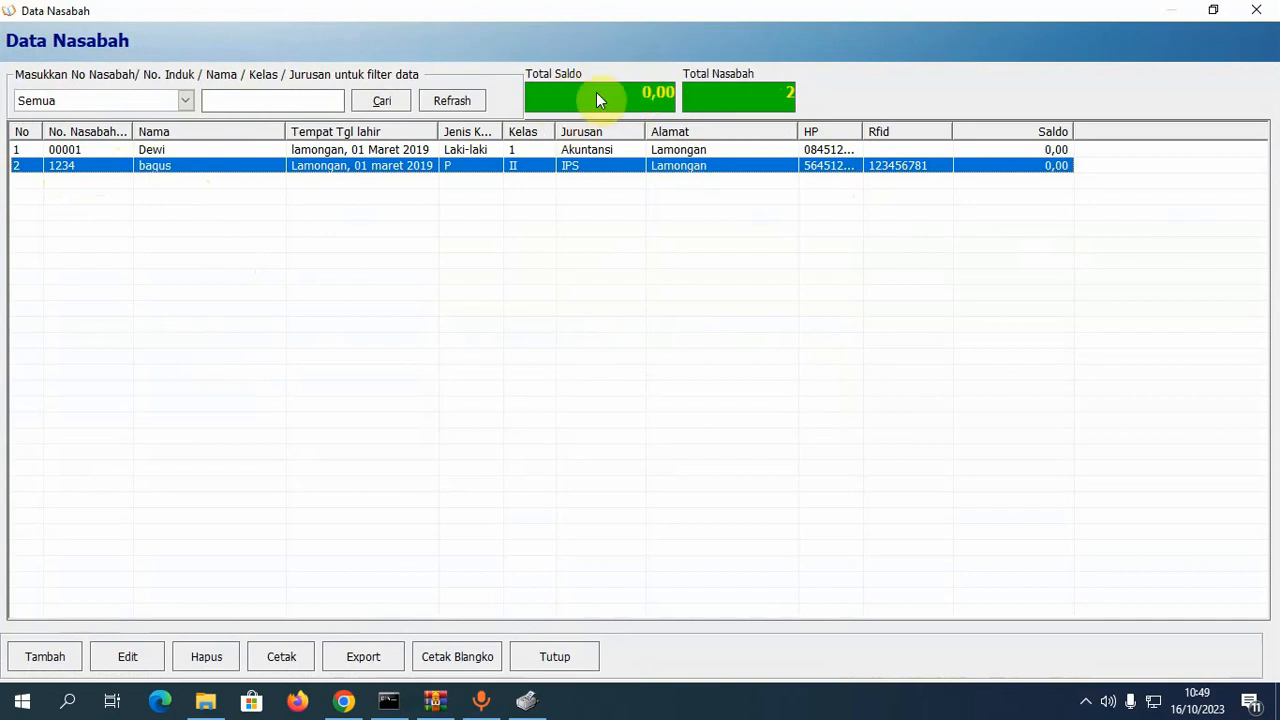
left_click(1023, 151)
left_click(1024, 163)
left_click(1024, 149)
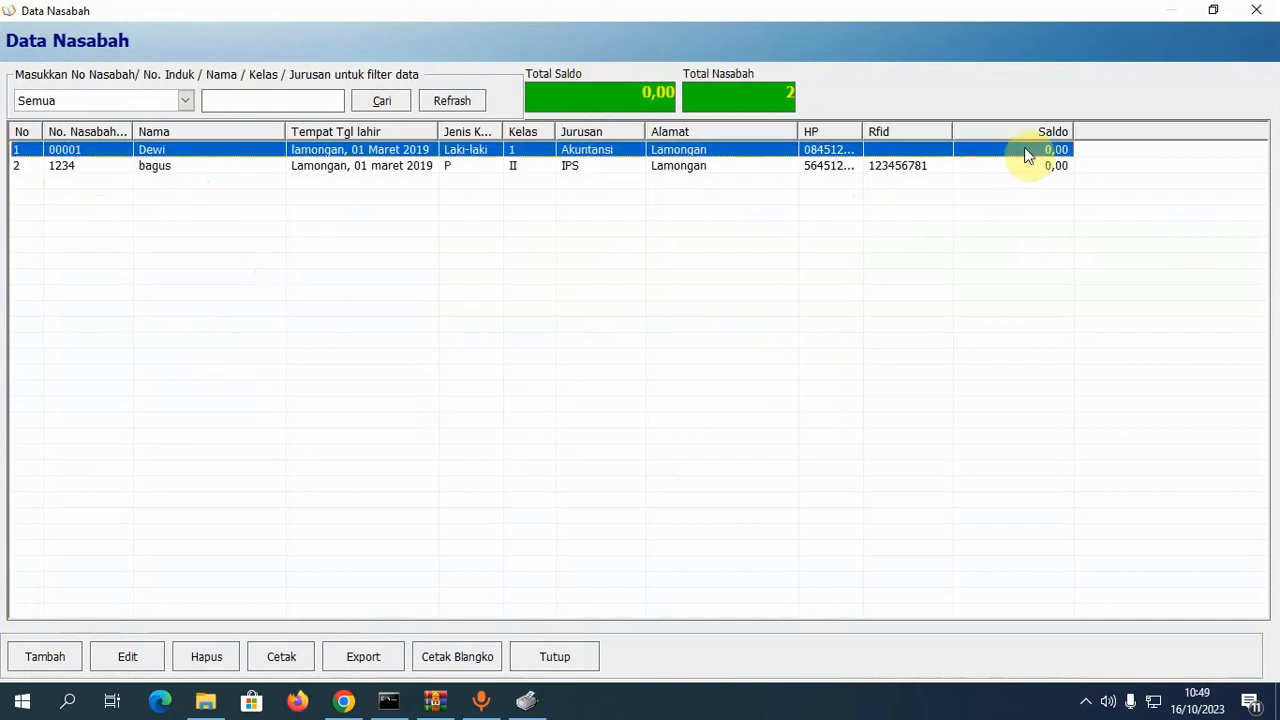
left_click(1024, 162)
left_click(1025, 153)
left_click(1023, 162)
left_click(1021, 152)
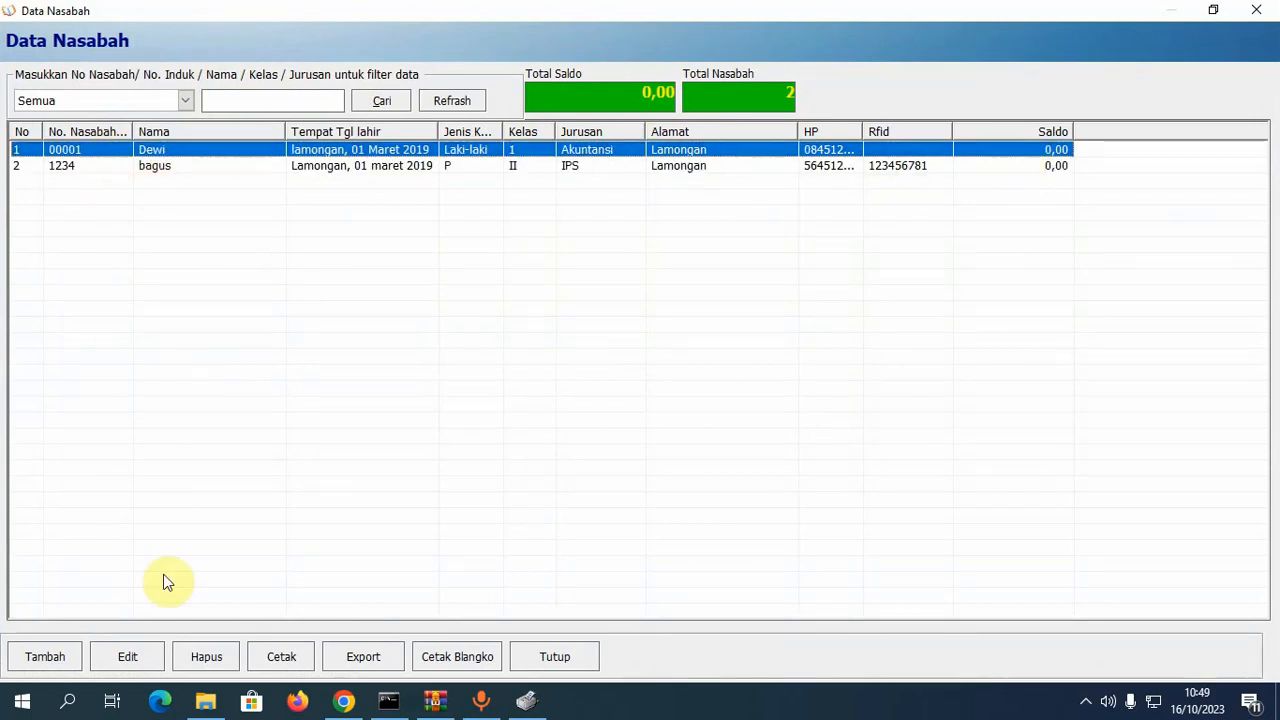
- View the first customer's Edit form without saving, then print the LAPORAN DATA NASABAH report
left_click(140, 664)
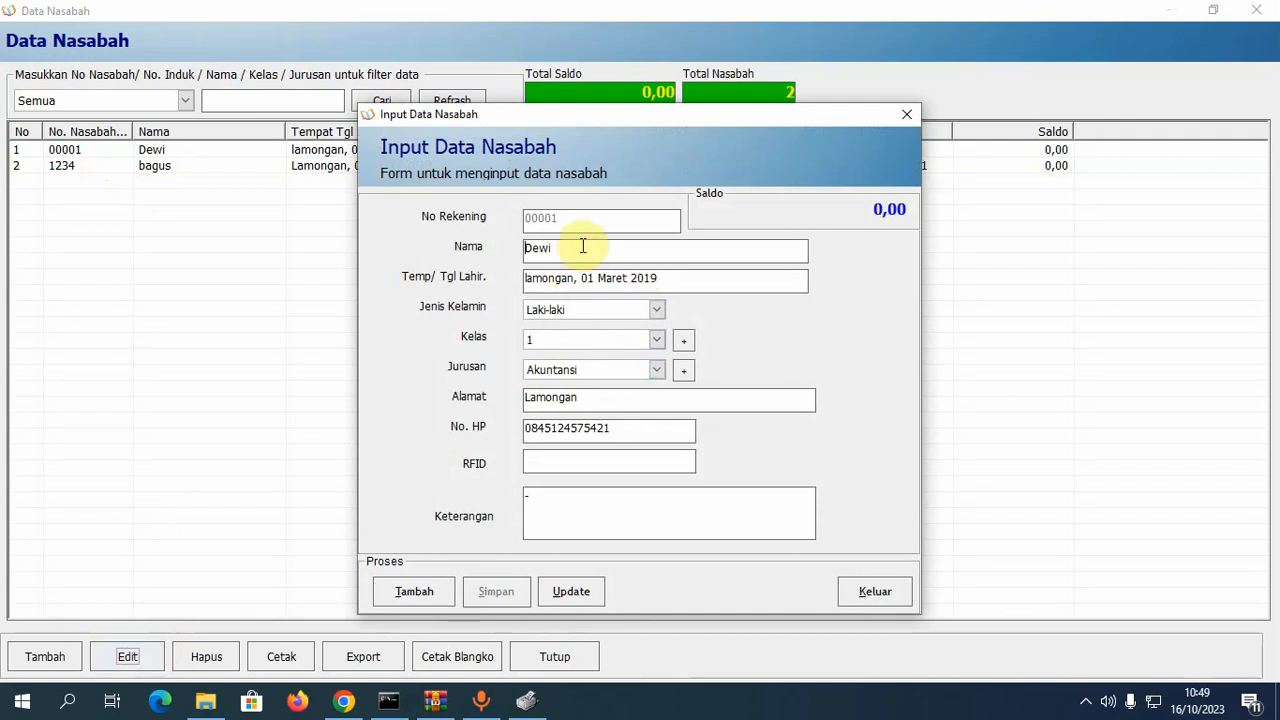
left_click(876, 592)
left_click(185, 167)
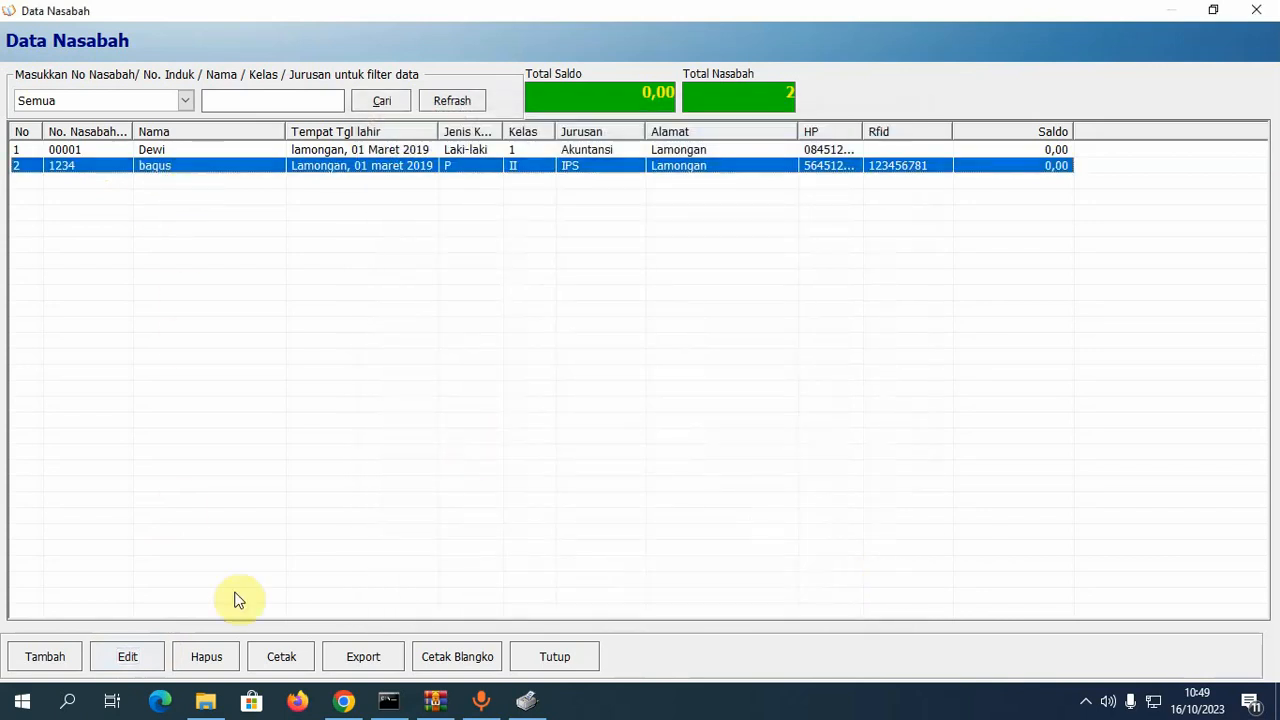
left_click(284, 658)
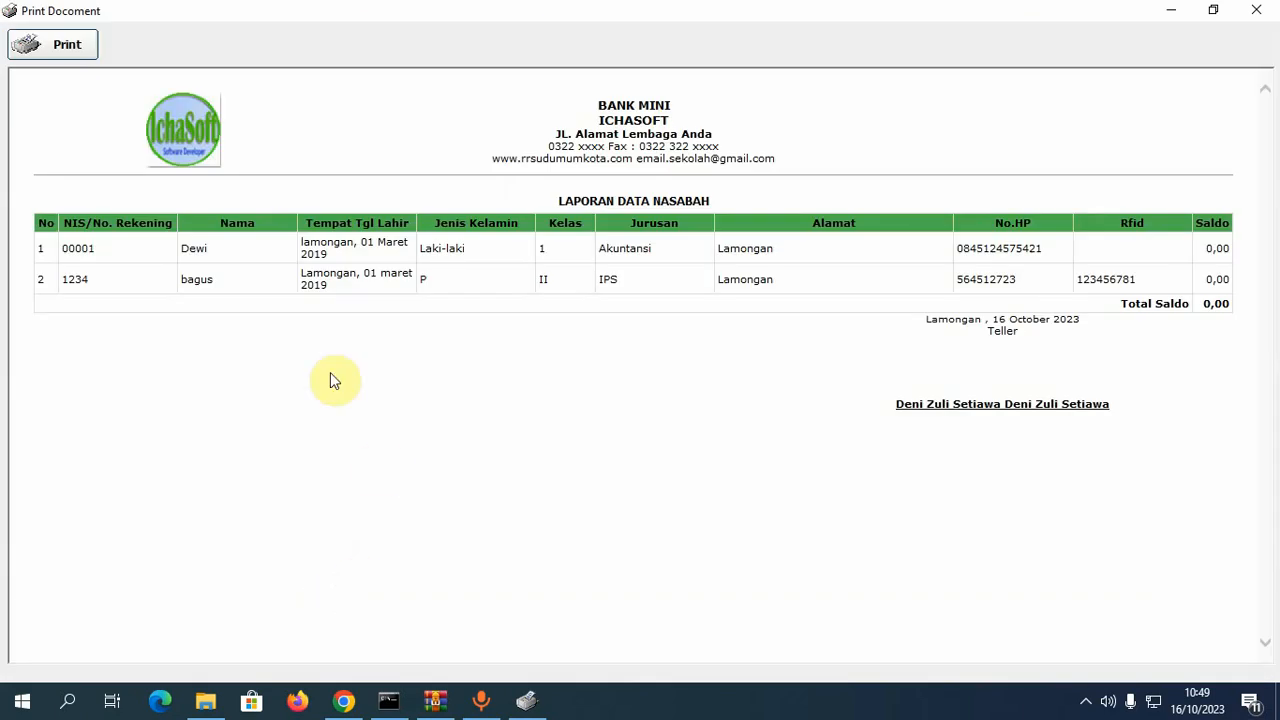
left_click(62, 51)
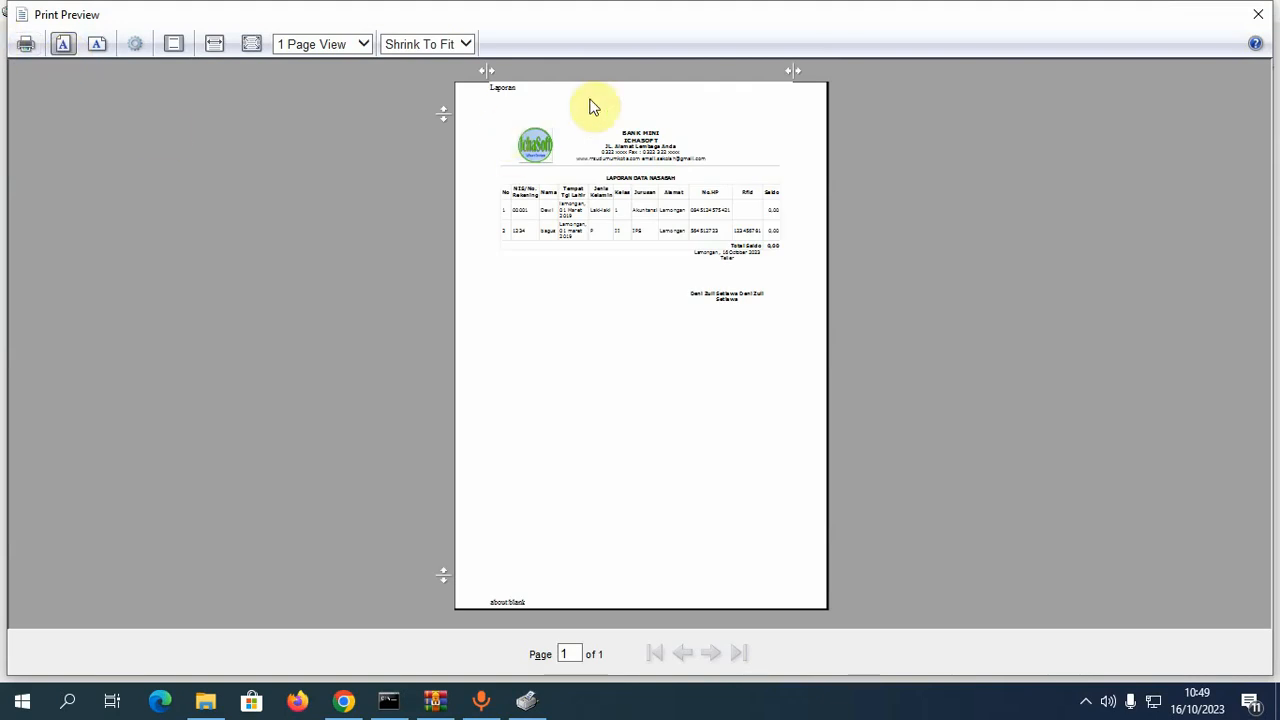
left_click_drag(793, 71, 811, 71)
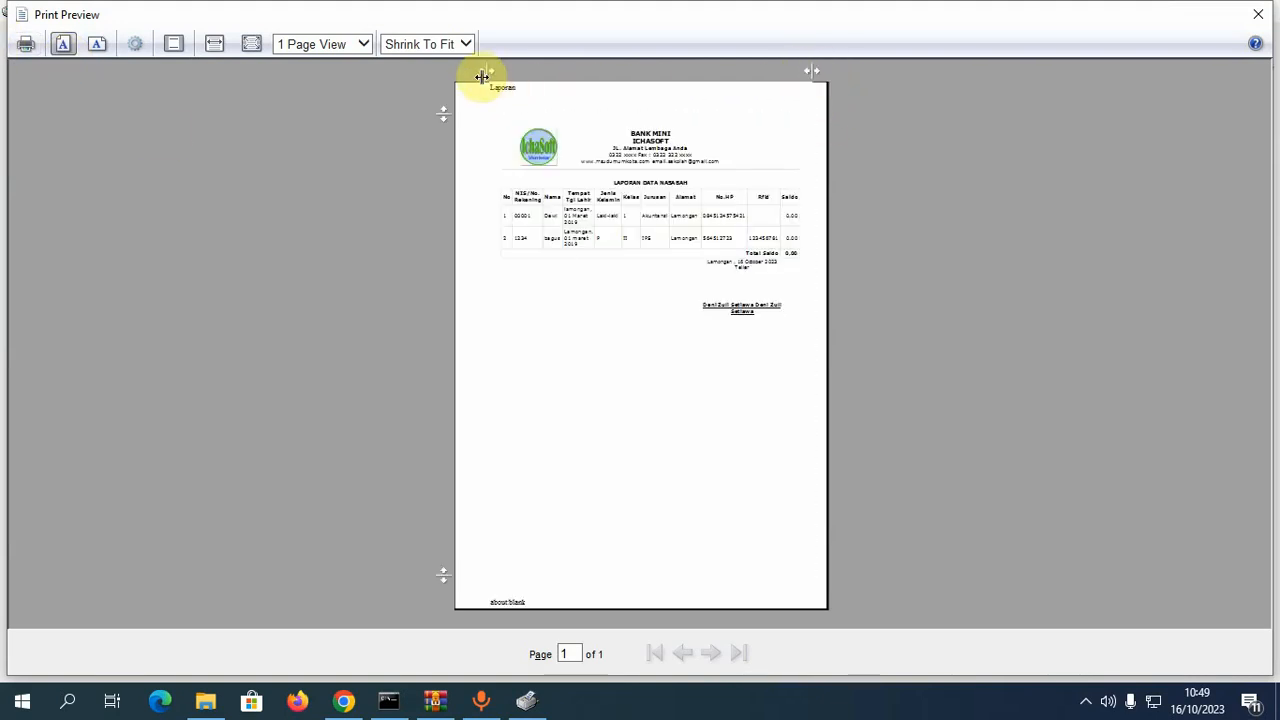
left_click_drag(480, 74, 464, 72)
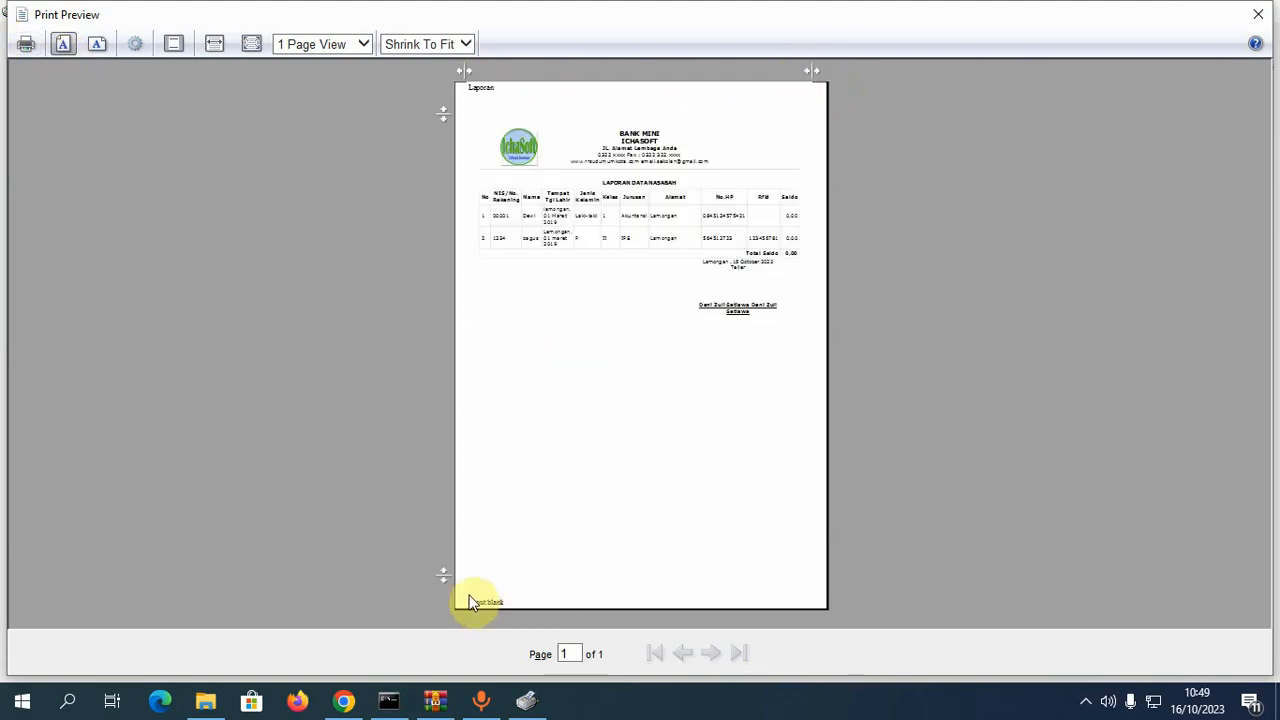
left_click_drag(447, 575, 452, 592)
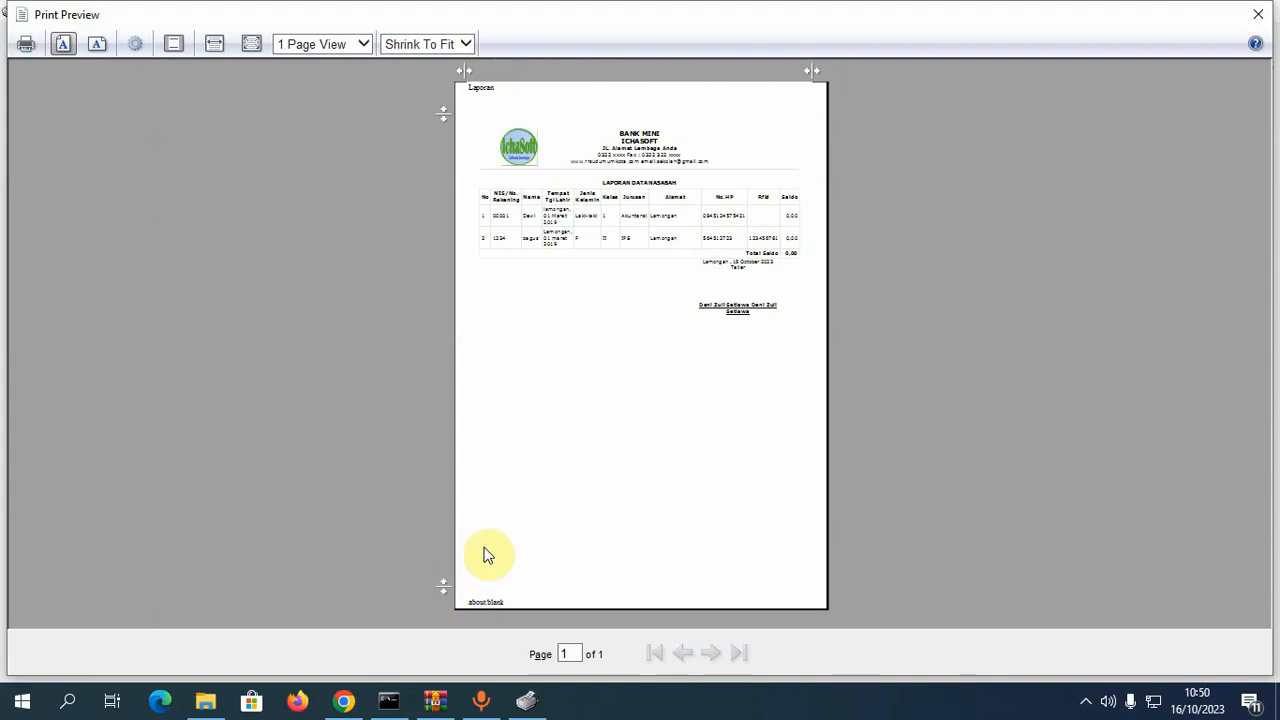
left_click(1258, 14)
left_click(1257, 10)
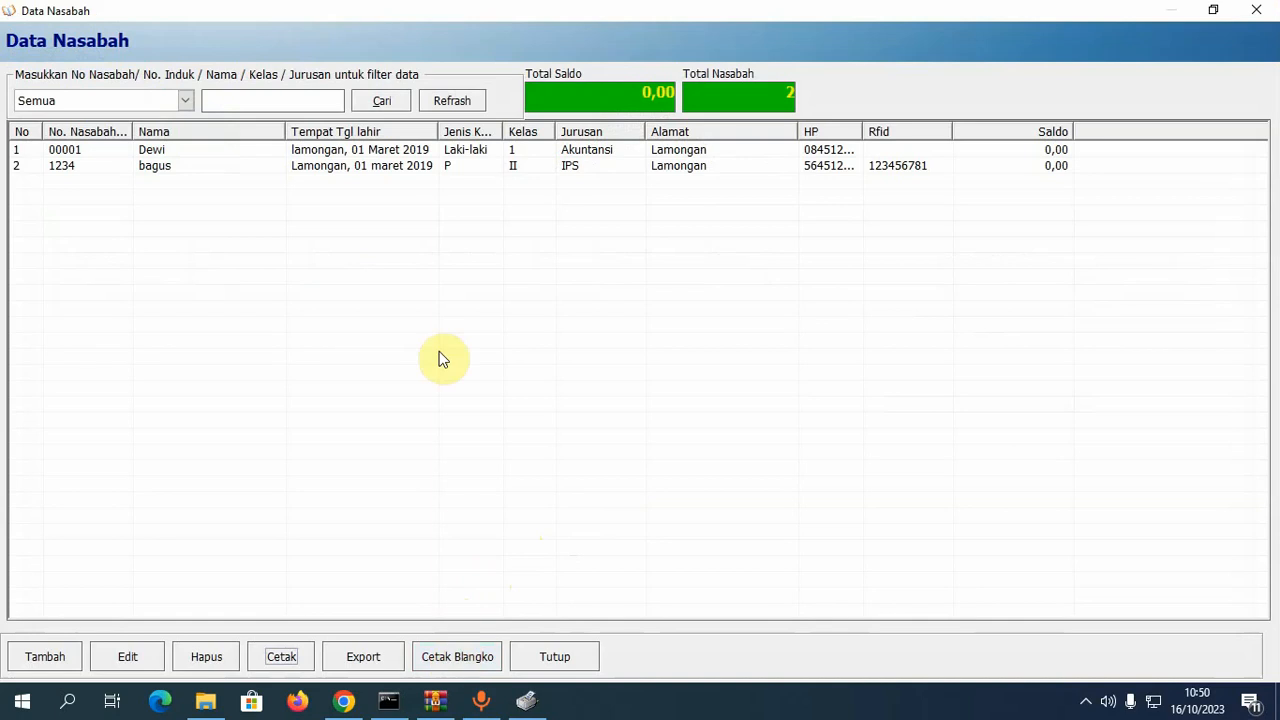
- Open and close the Cetak Blangko Buku Tabungan dialog, then close the Data Nasabah window
left_click(455, 659)
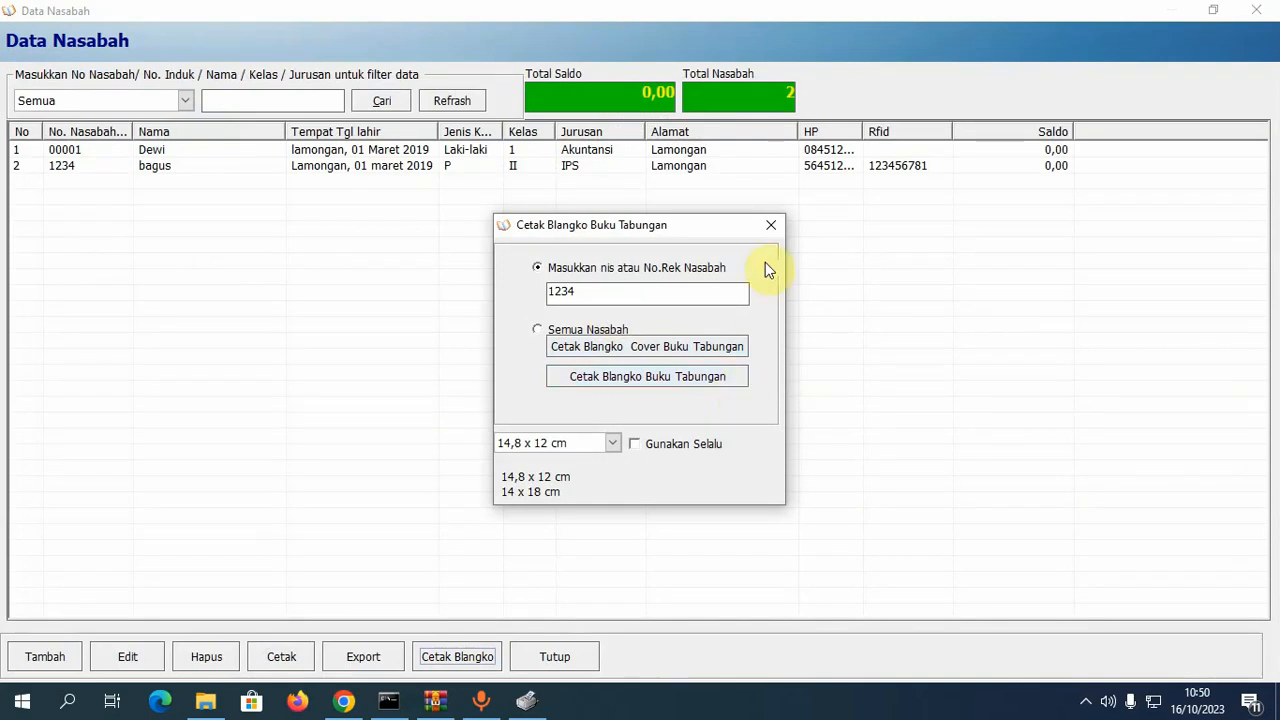
left_click(778, 228)
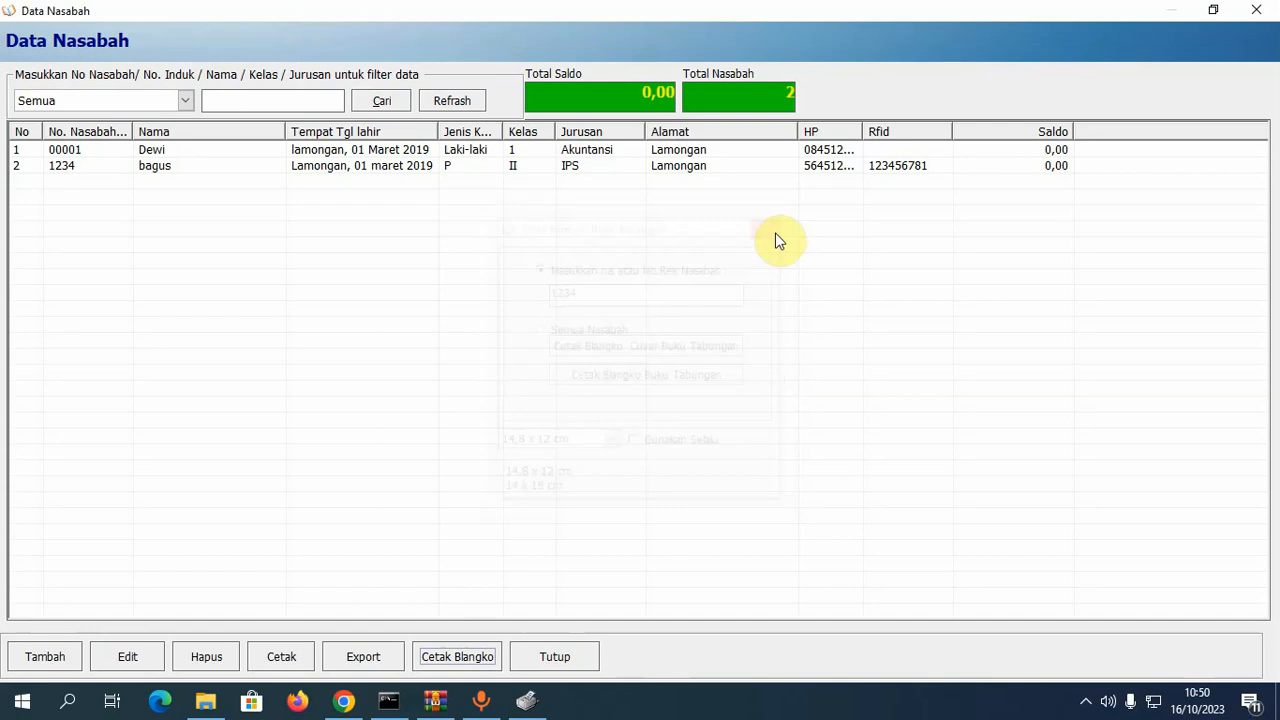
left_click(1257, 12)
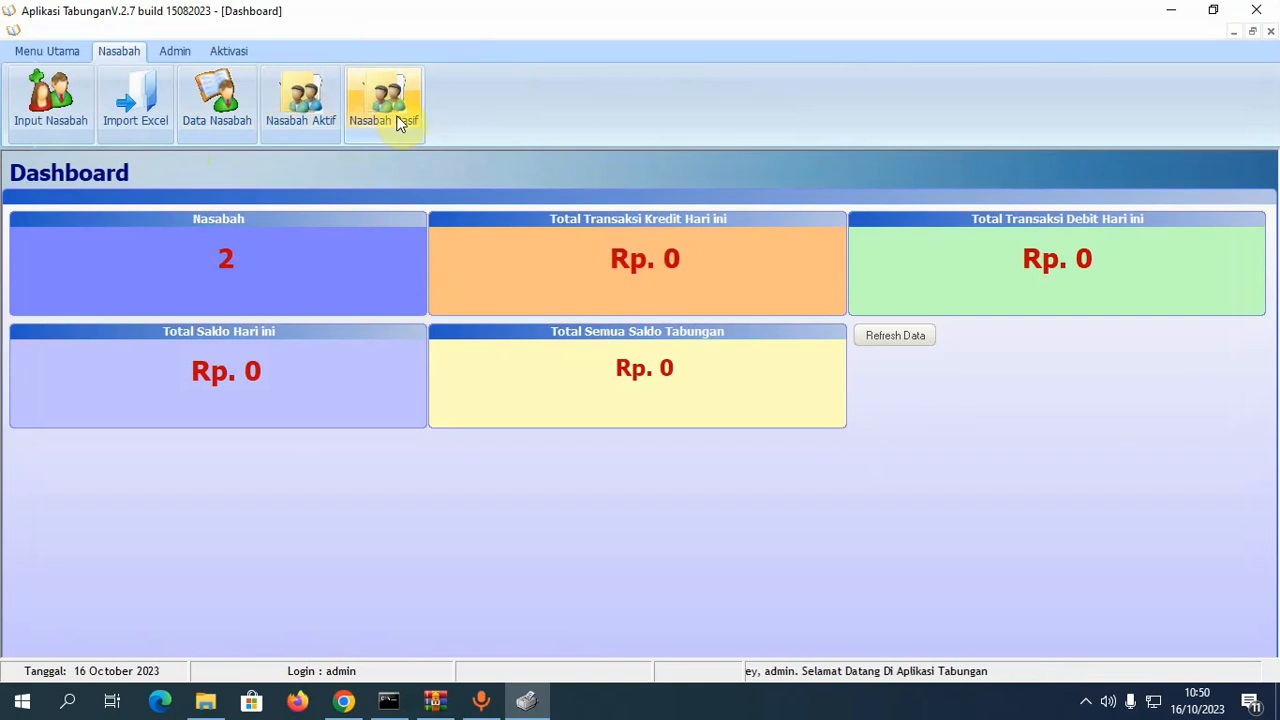
left_click(305, 110)
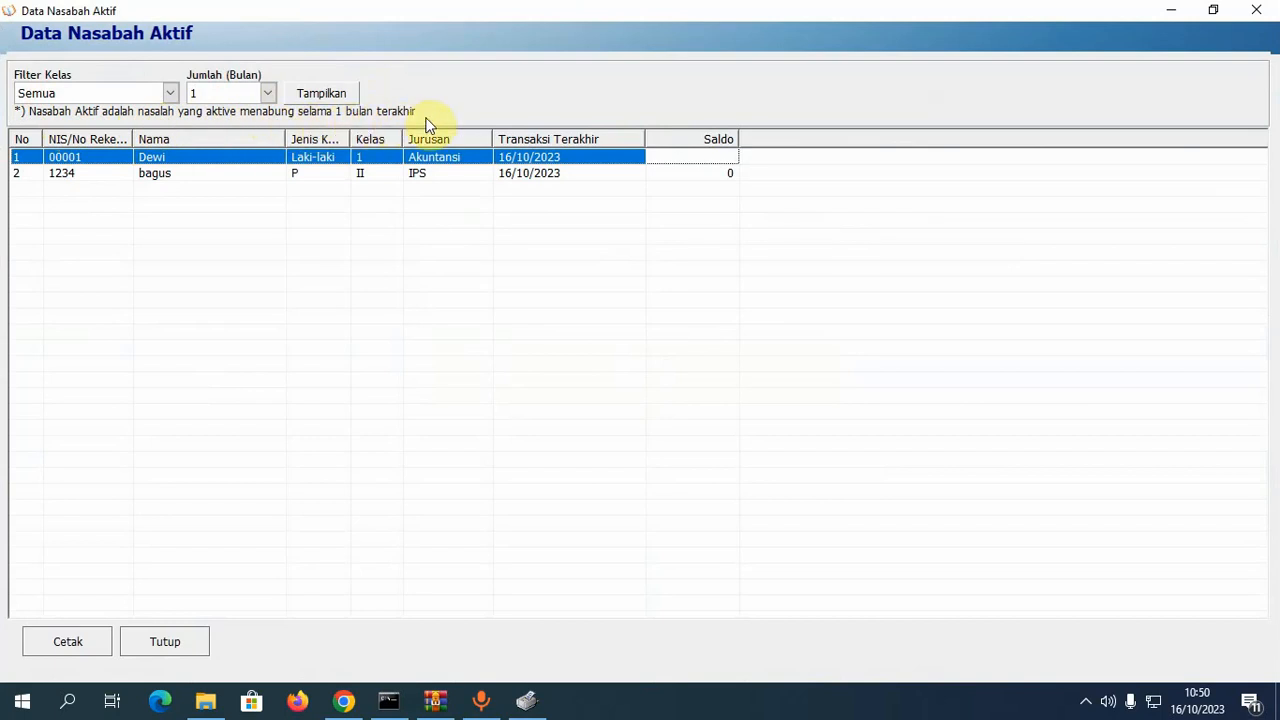
left_click(267, 95)
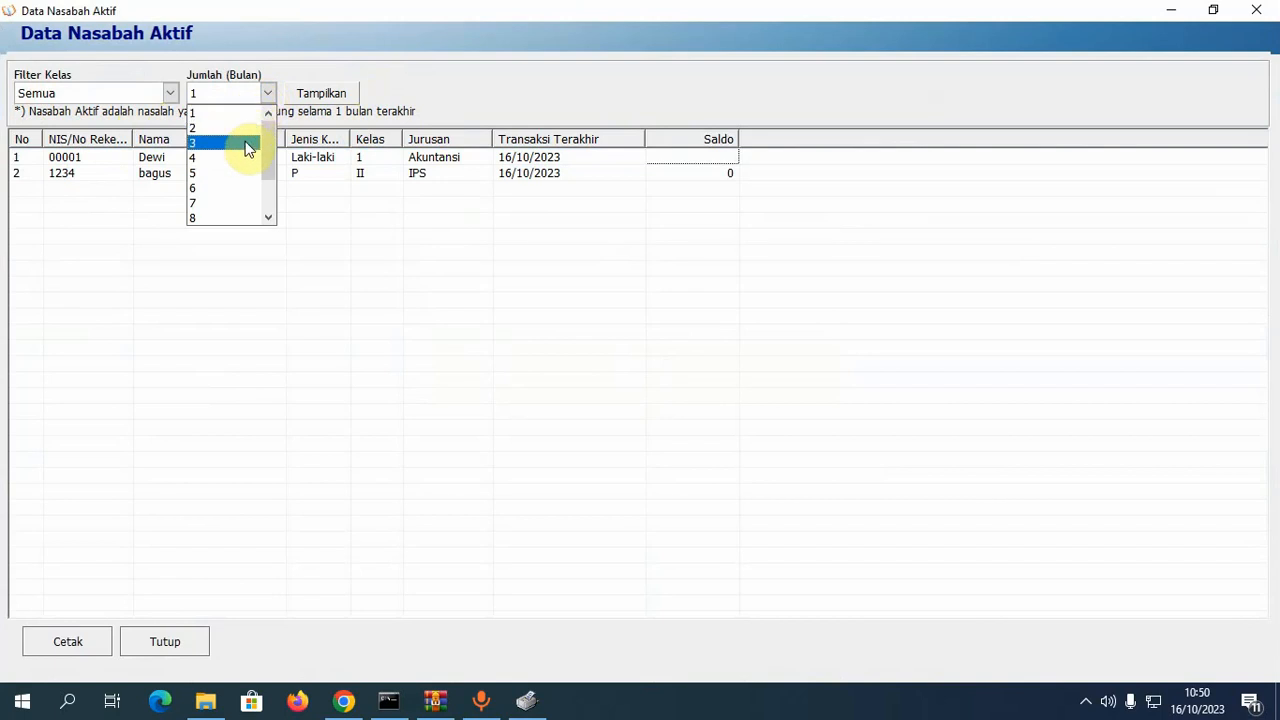
left_click(248, 145)
left_click(316, 93)
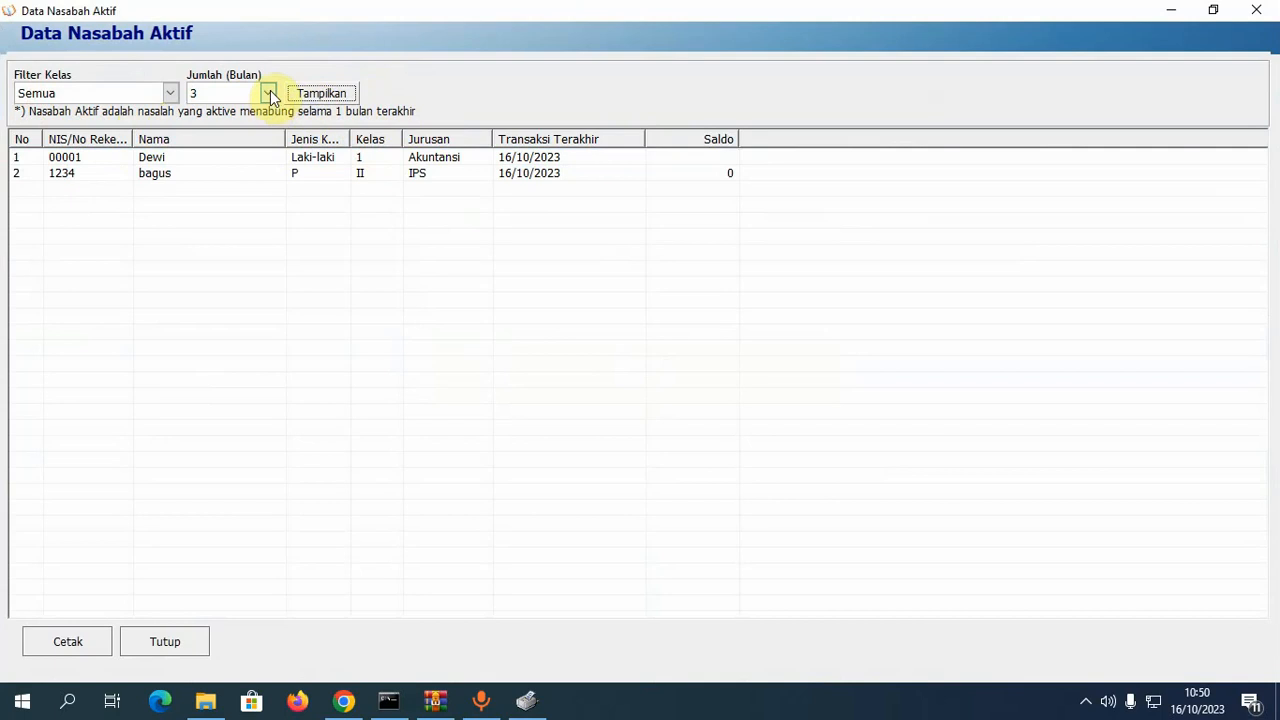
left_click(268, 93)
scroll(268, 163, "up", 1)
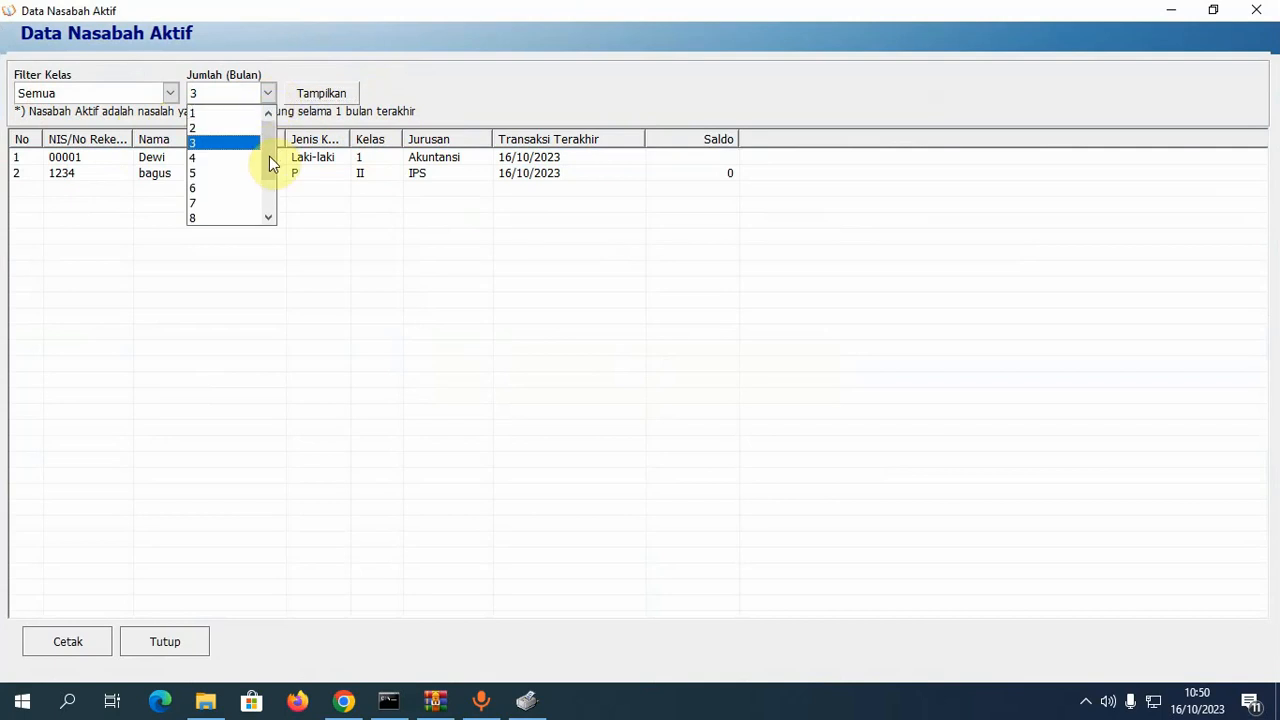
left_click(228, 114)
left_click(316, 97)
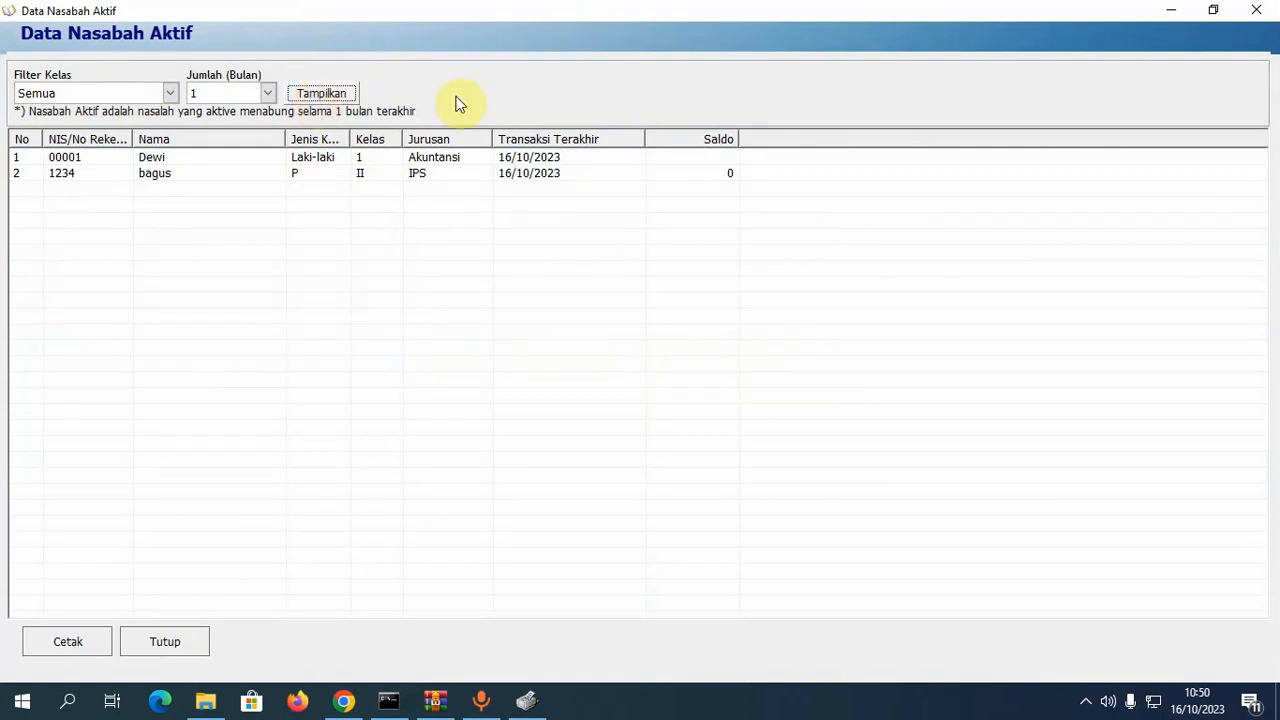
left_click(1256, 10)
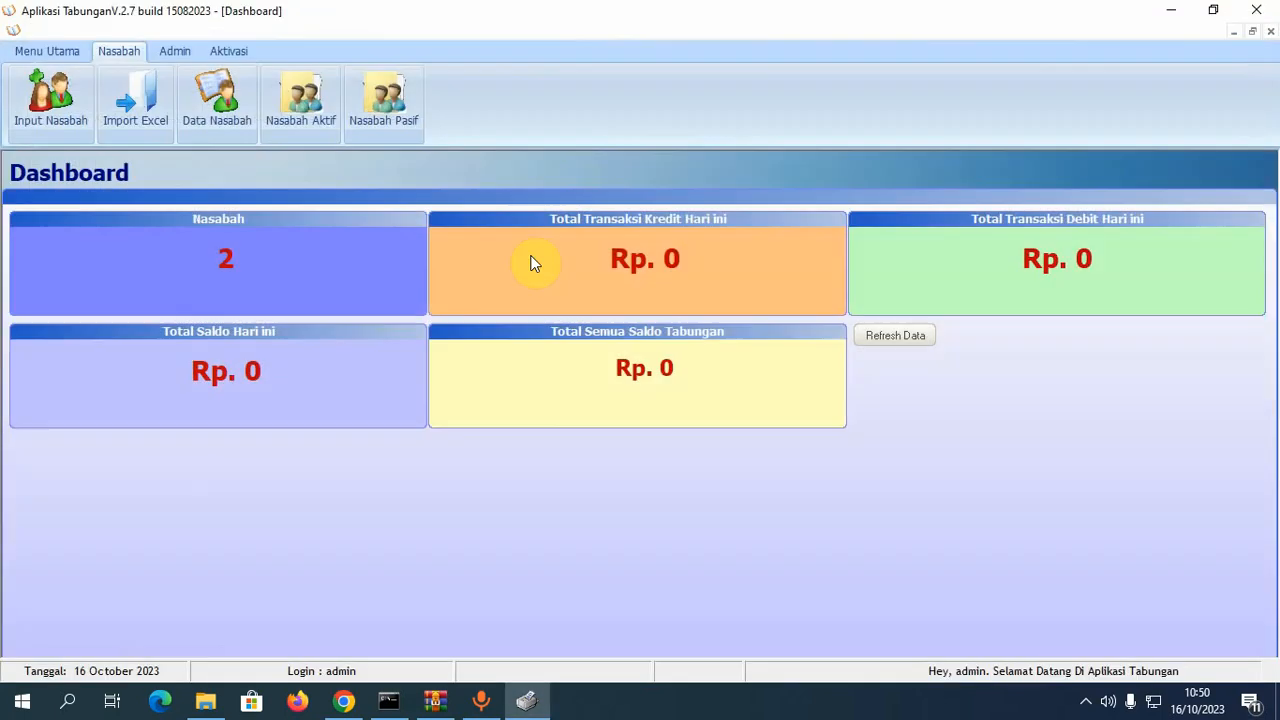
left_click(396, 113)
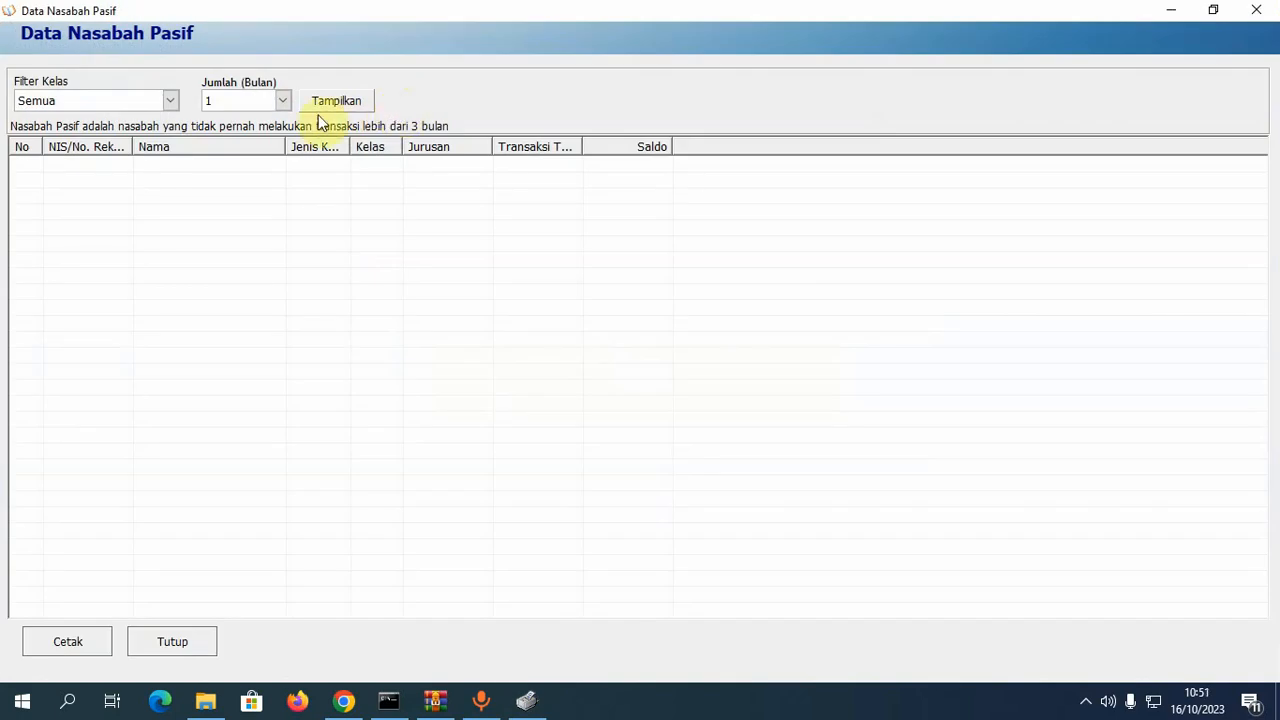
left_click(281, 104)
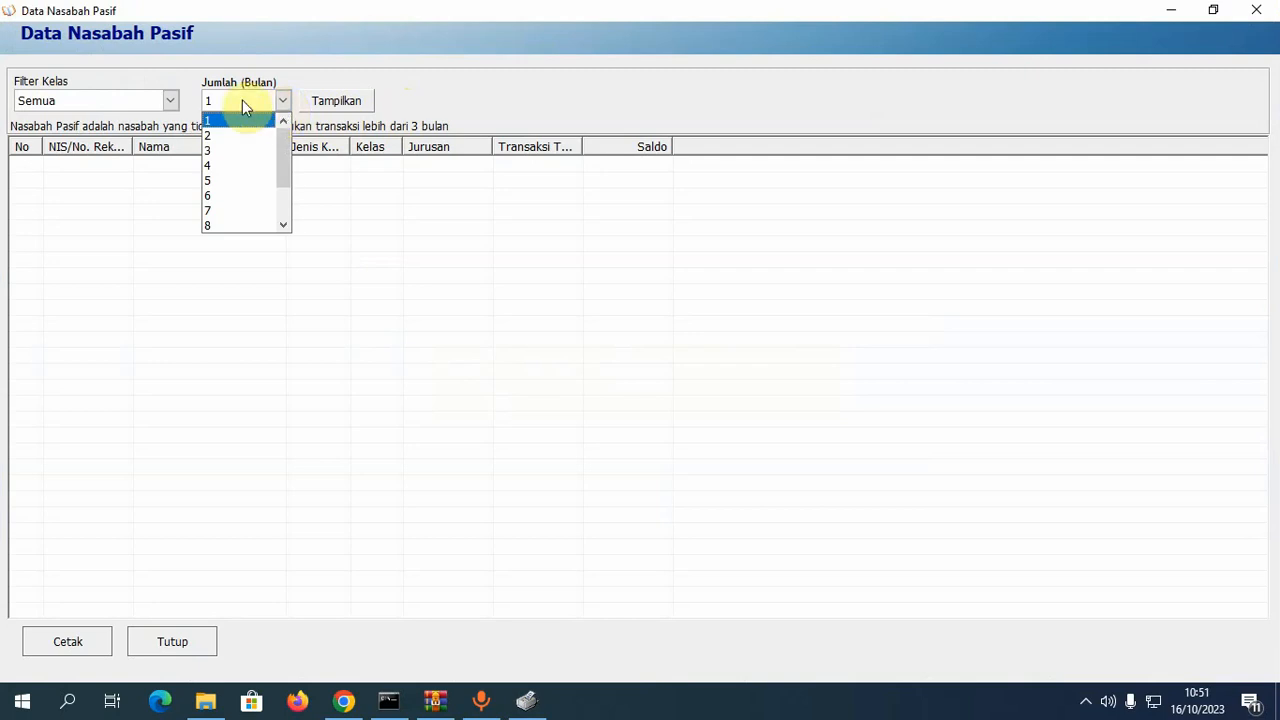
left_click(1258, 11)
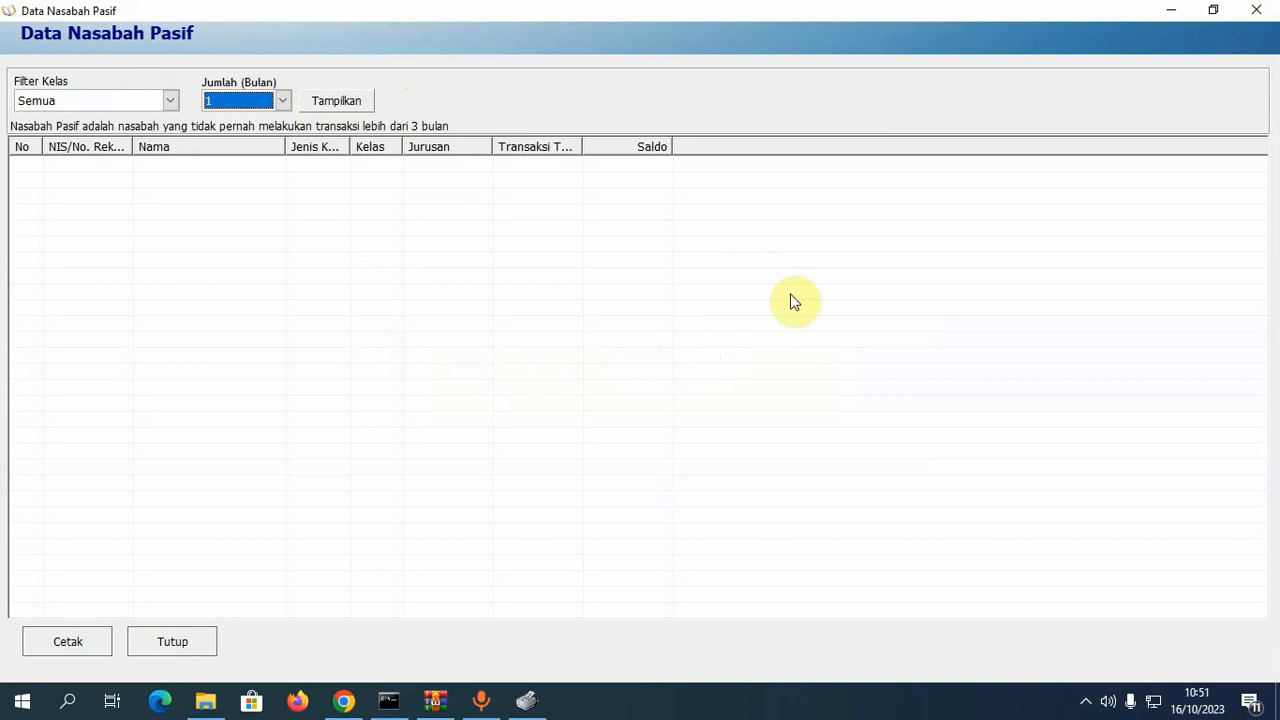
left_click(1257, 11)
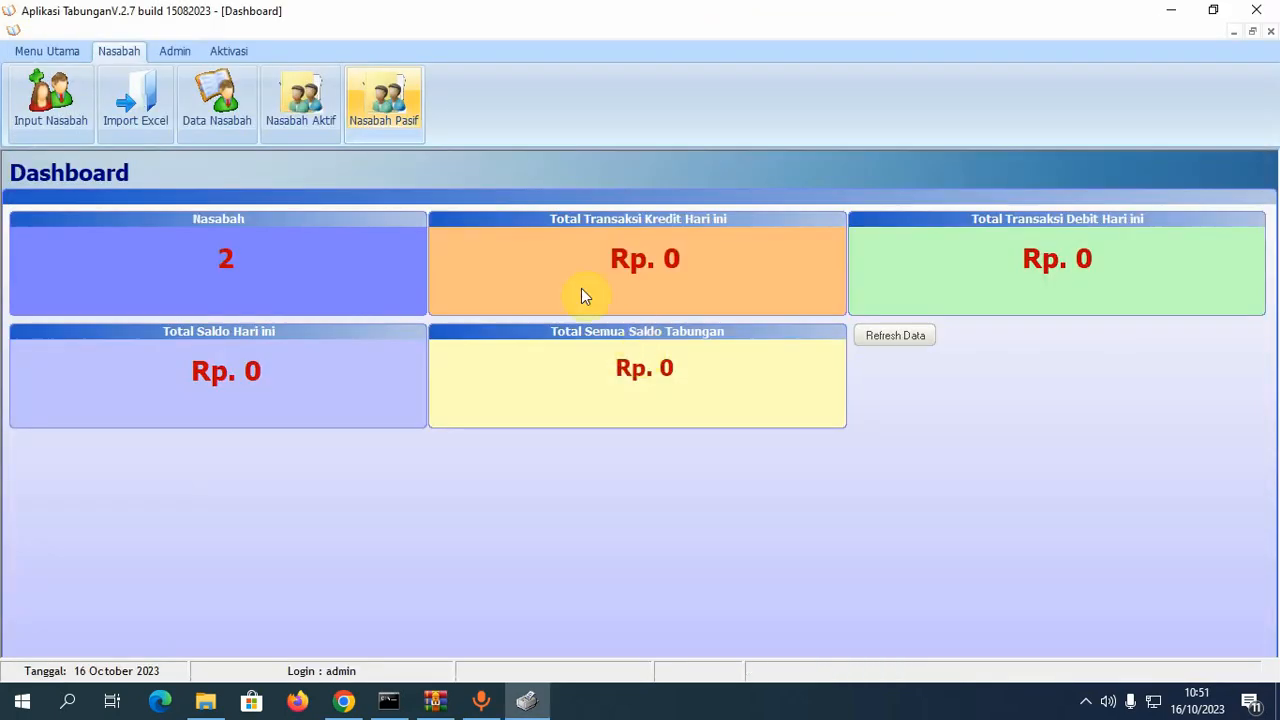
- Start a new Setoran Tunai deposit, look up an account number, and dismiss the not-found warning
left_click(47, 51)
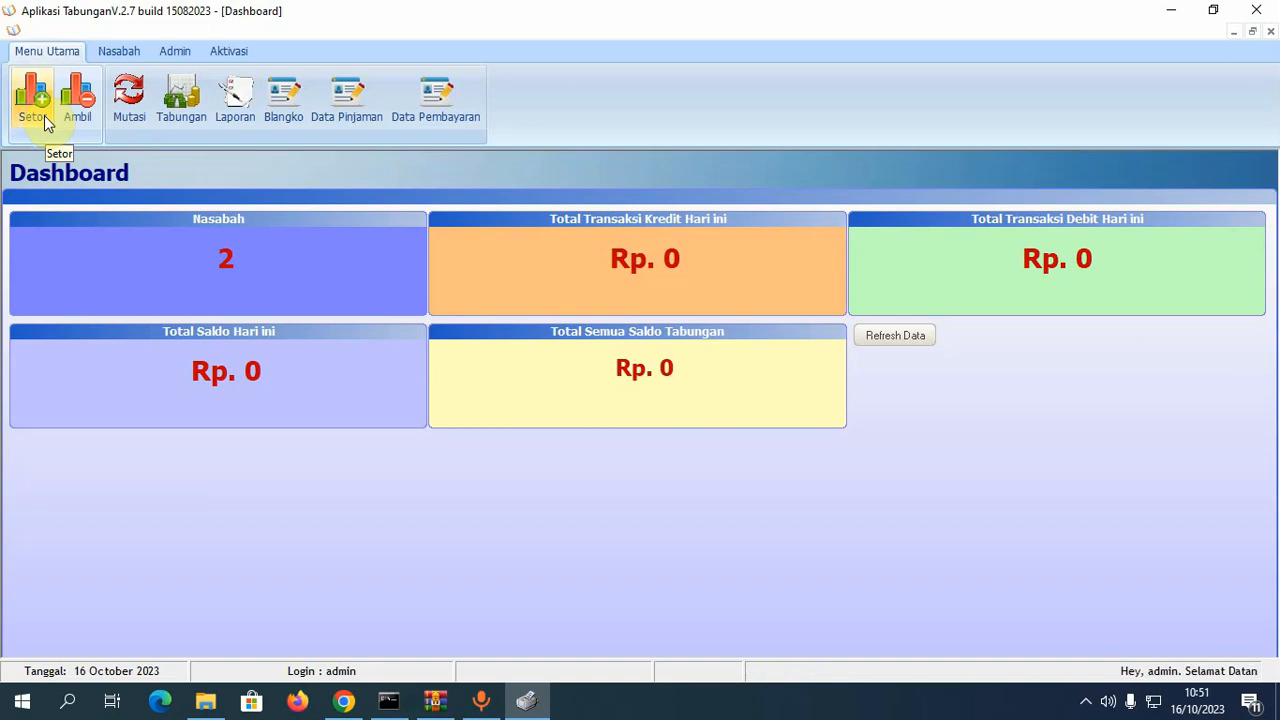
left_click(44, 114)
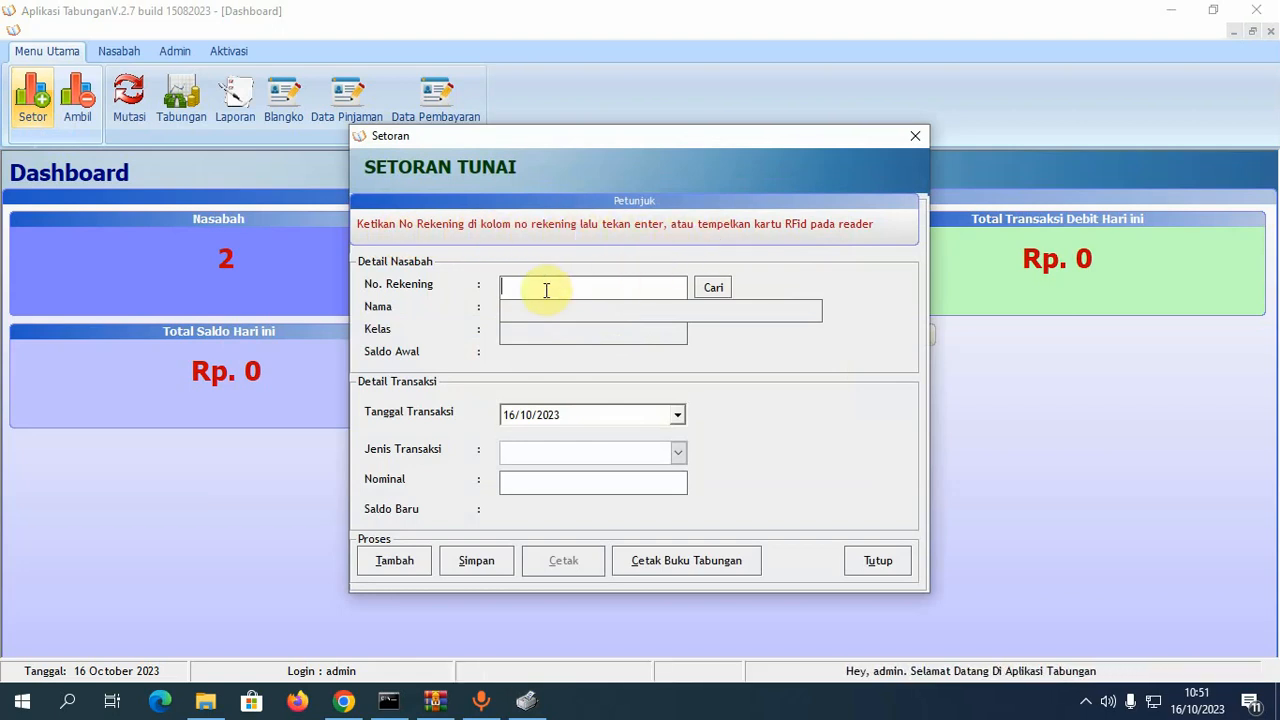
type("000001")
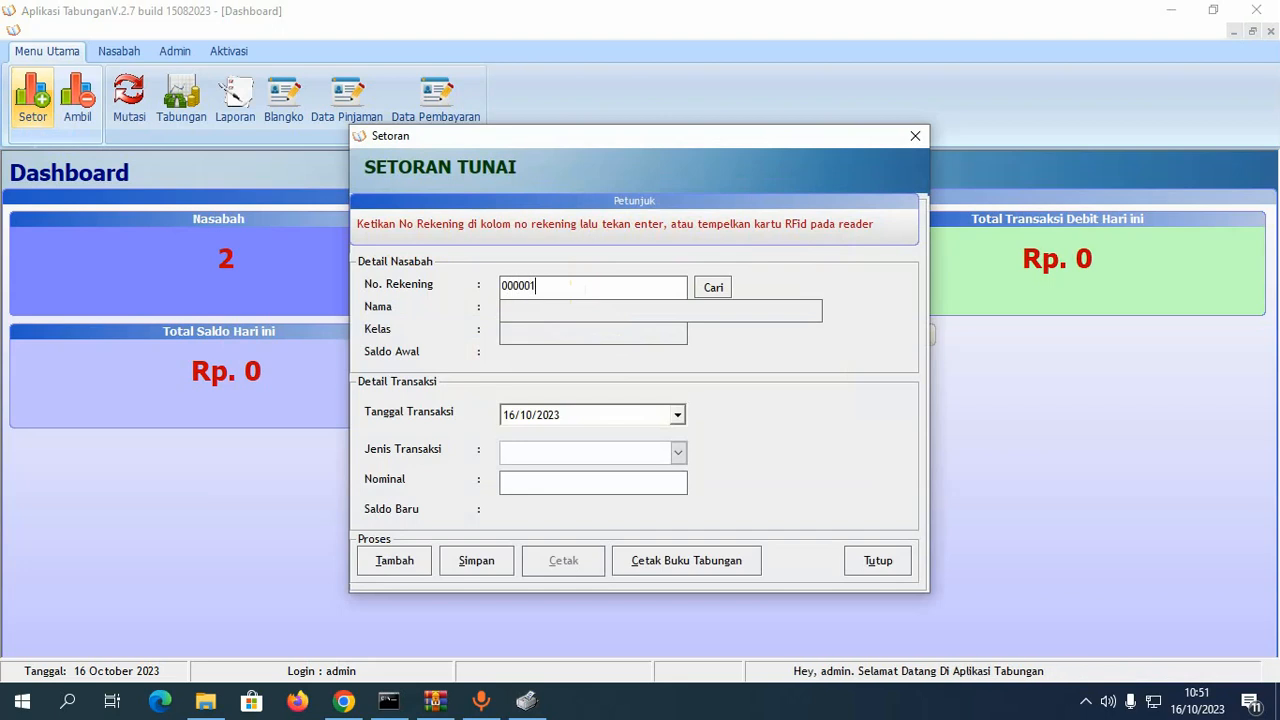
key("Return")
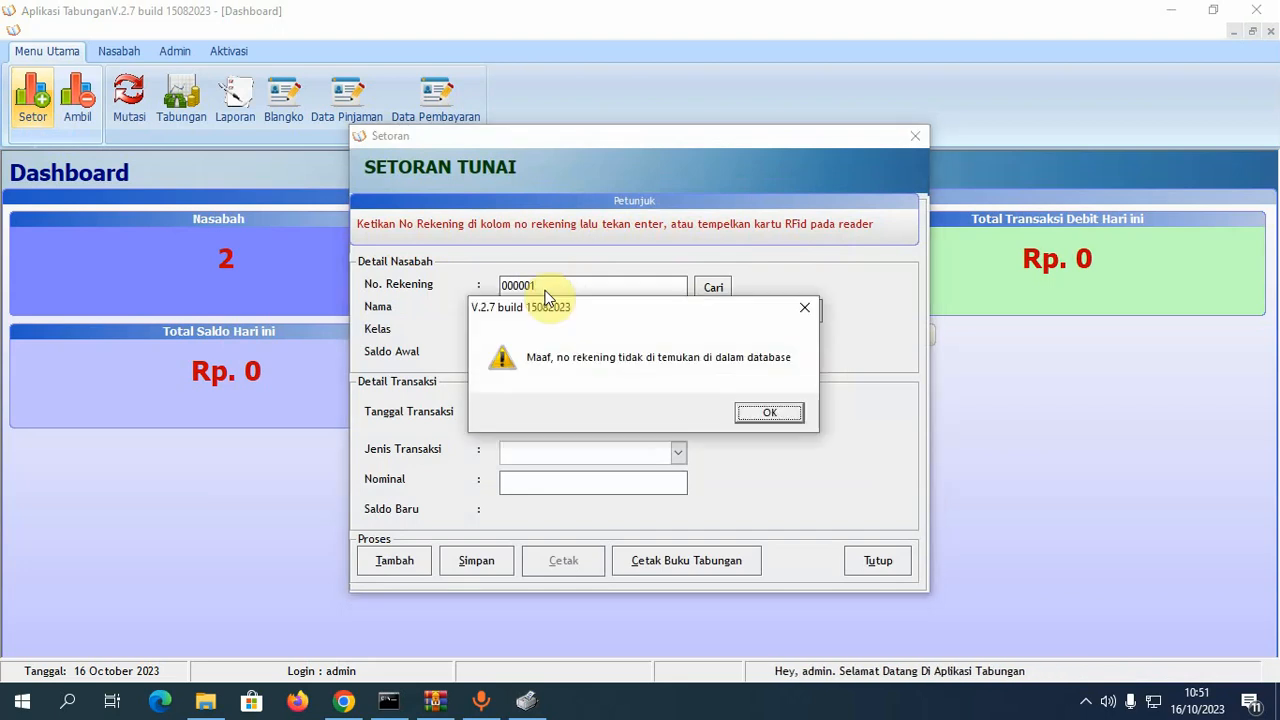
left_click(780, 413)
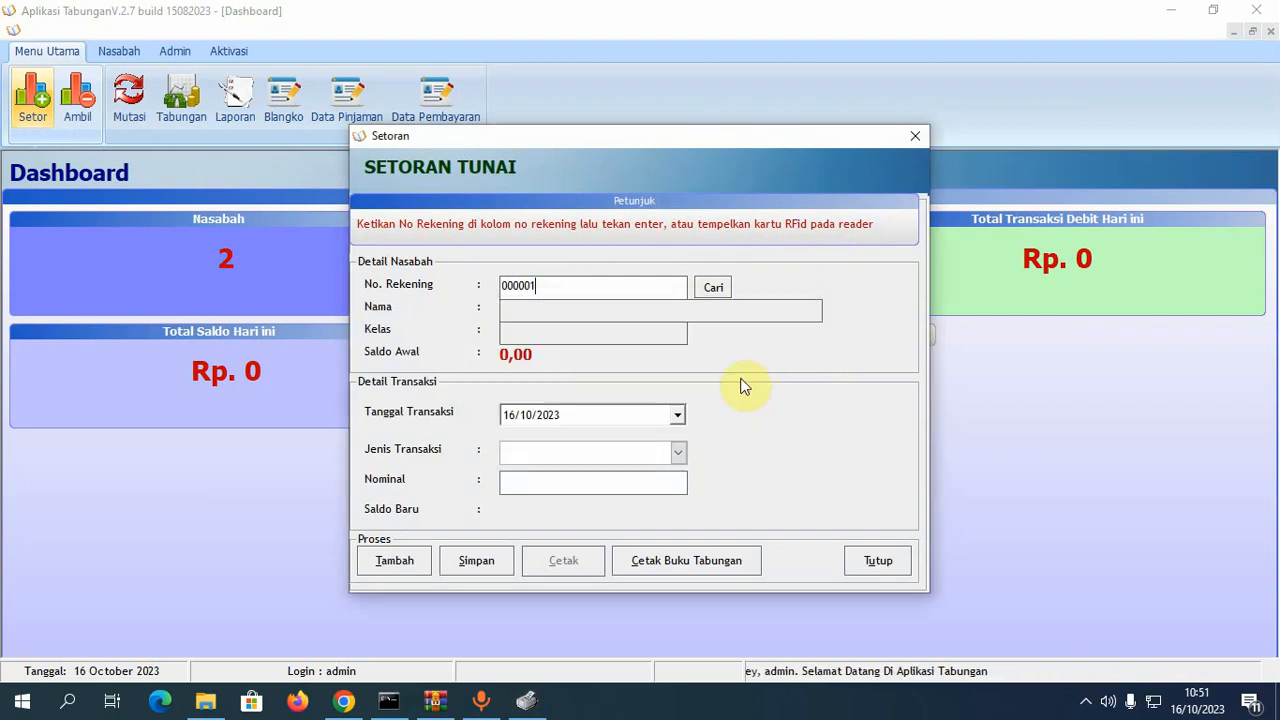
- Replace it with a different account number, which is also reported as not found
left_click_drag(637, 287, 369, 293)
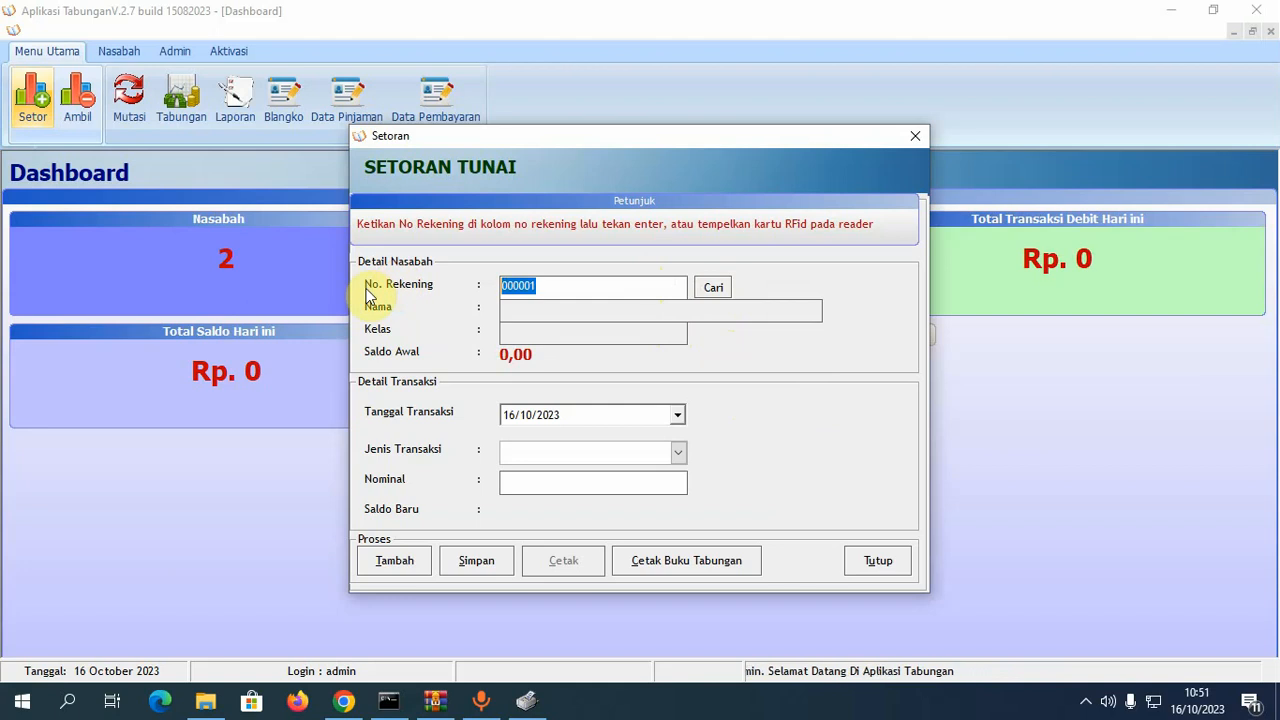
type("12345")
key("Return")
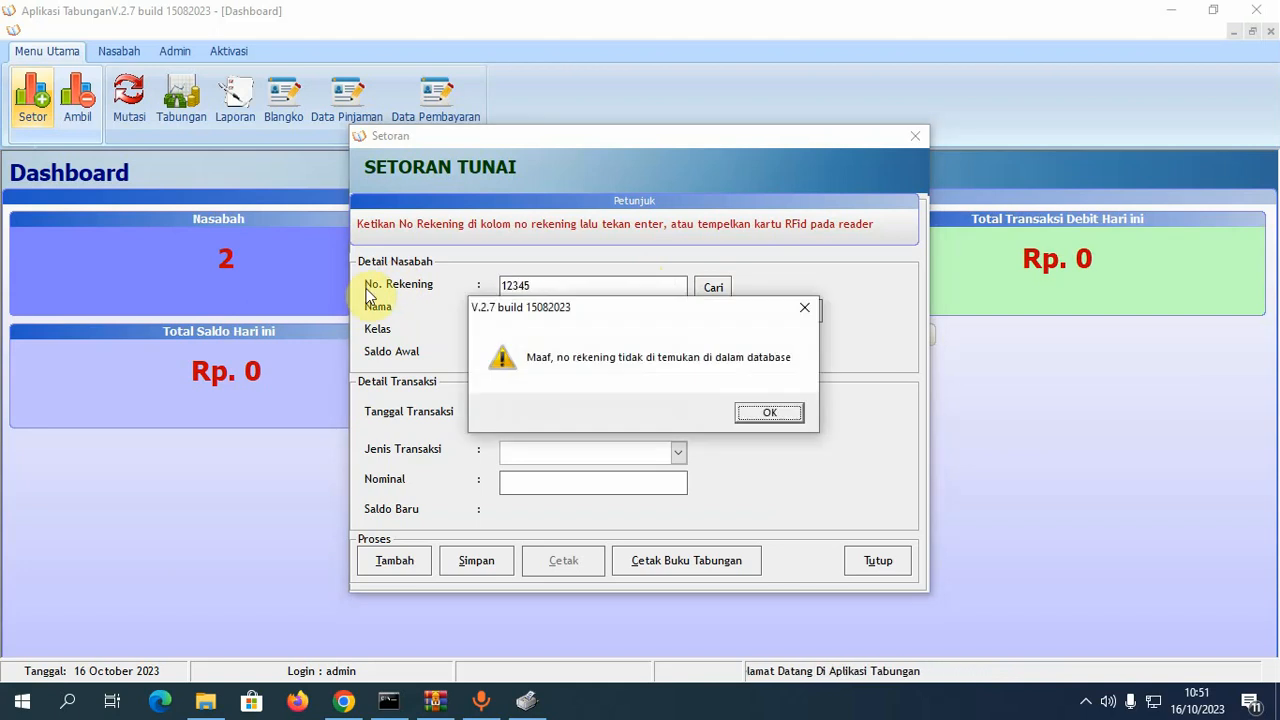
left_click(757, 410)
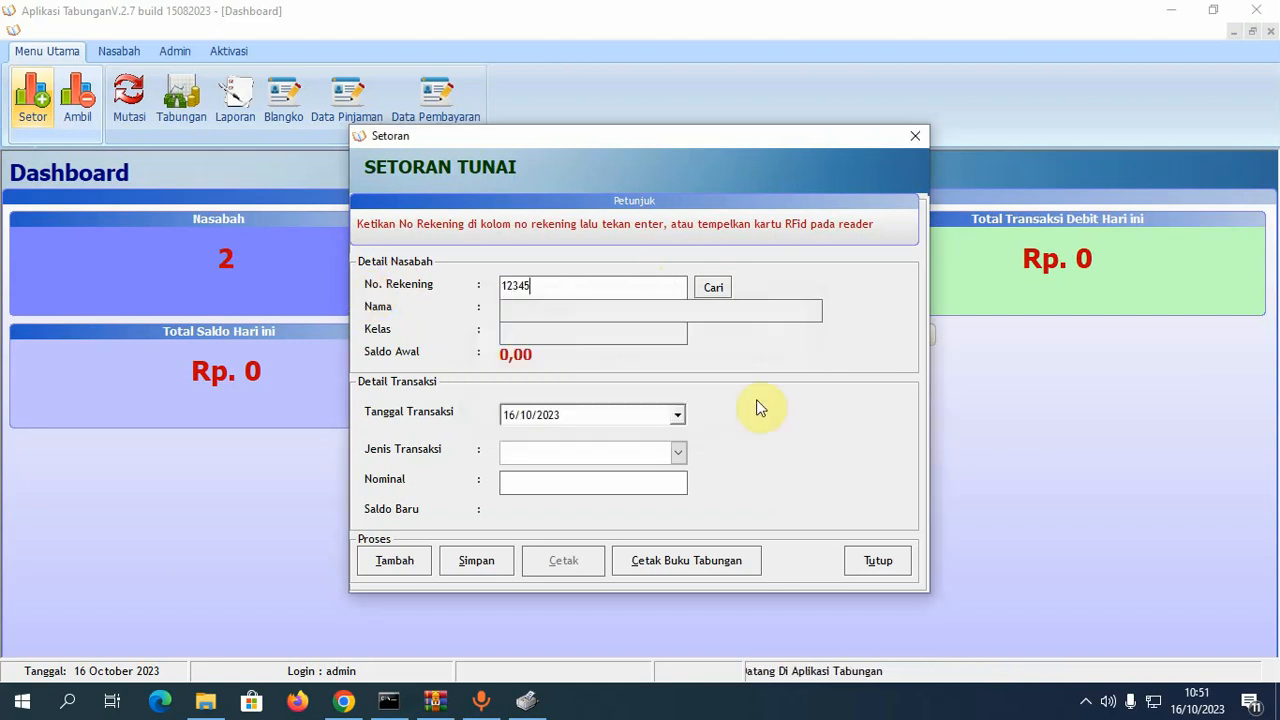
- Load the first customer's account via Cari, clear it, look up another account, and clear again
left_click(713, 288)
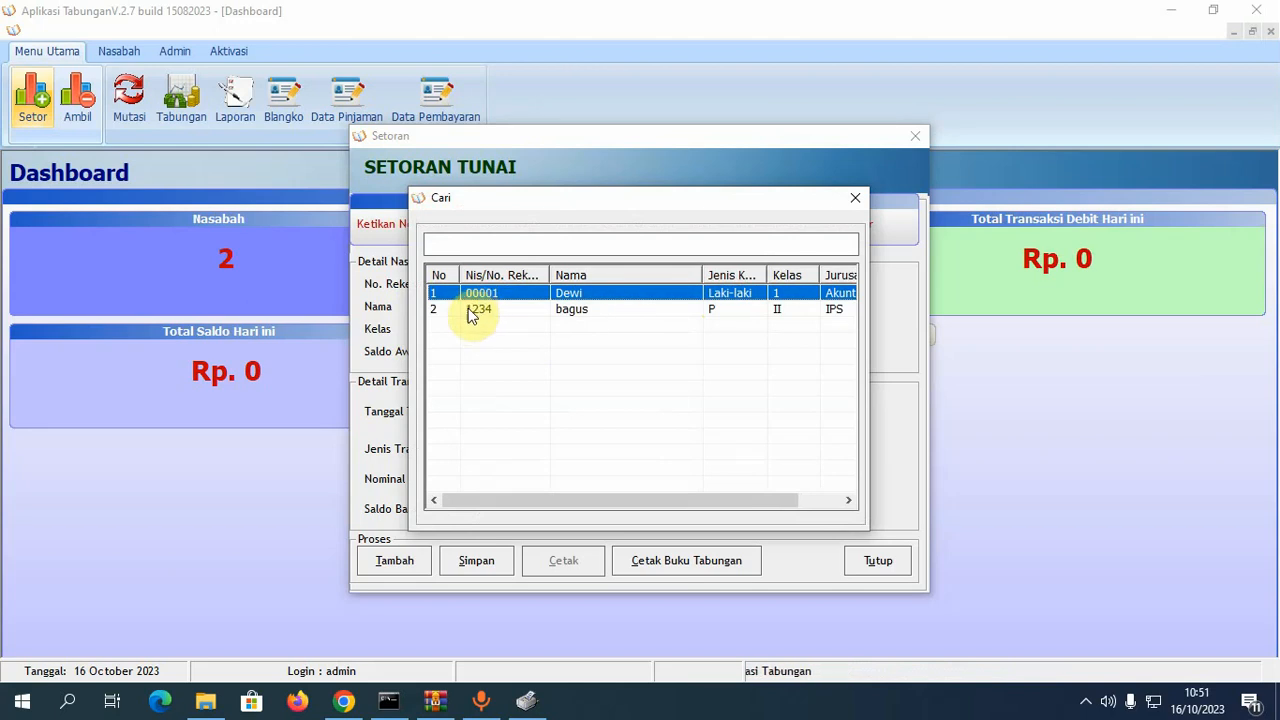
double_click(591, 297)
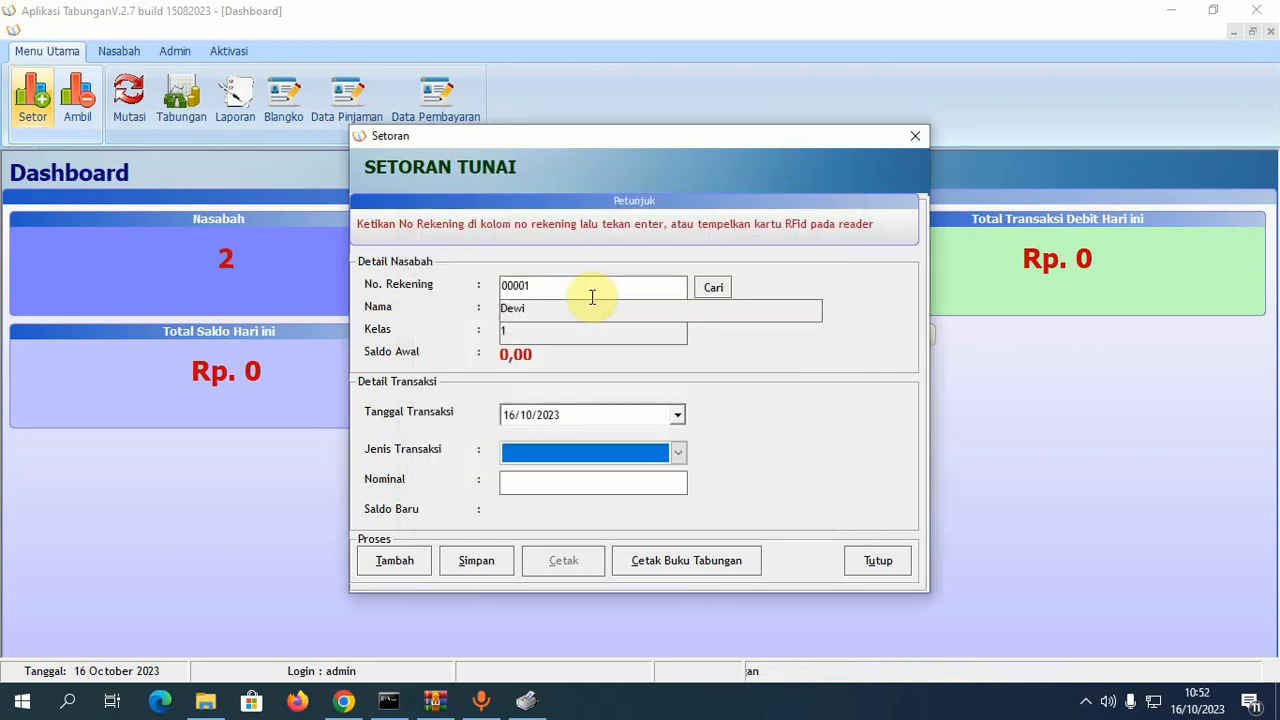
left_click(396, 563)
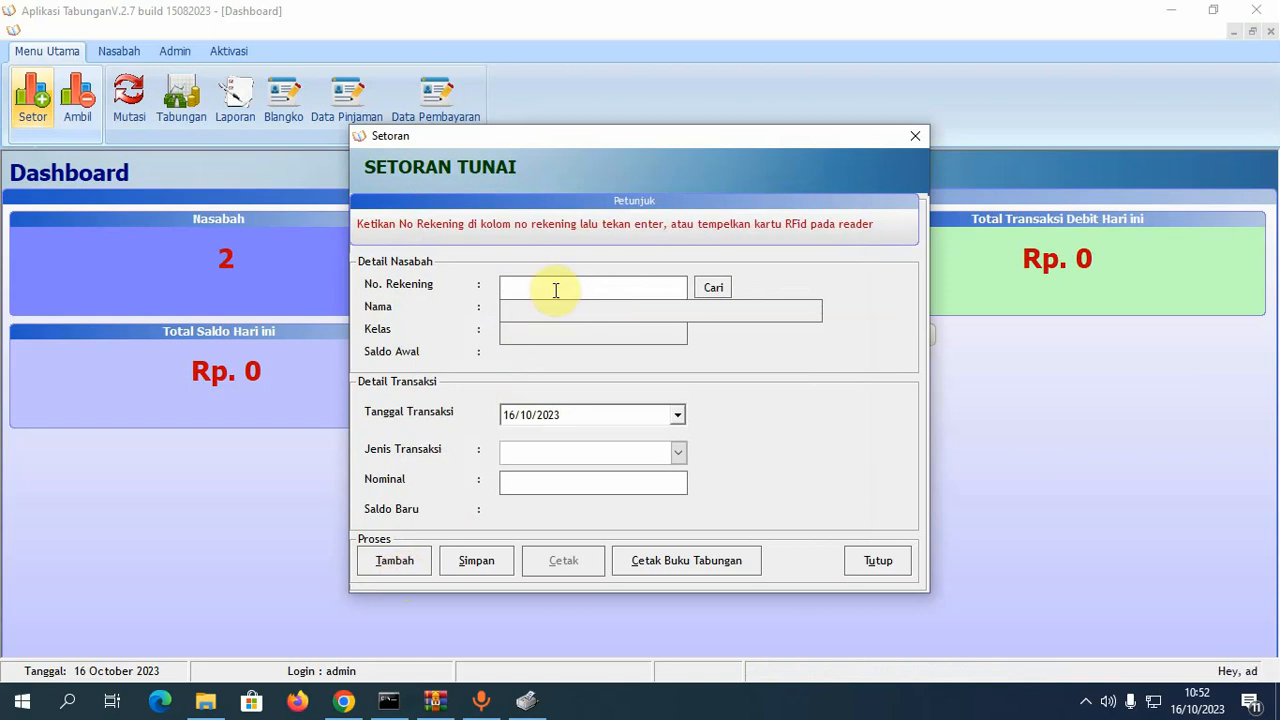
type("1234")
key("Return")
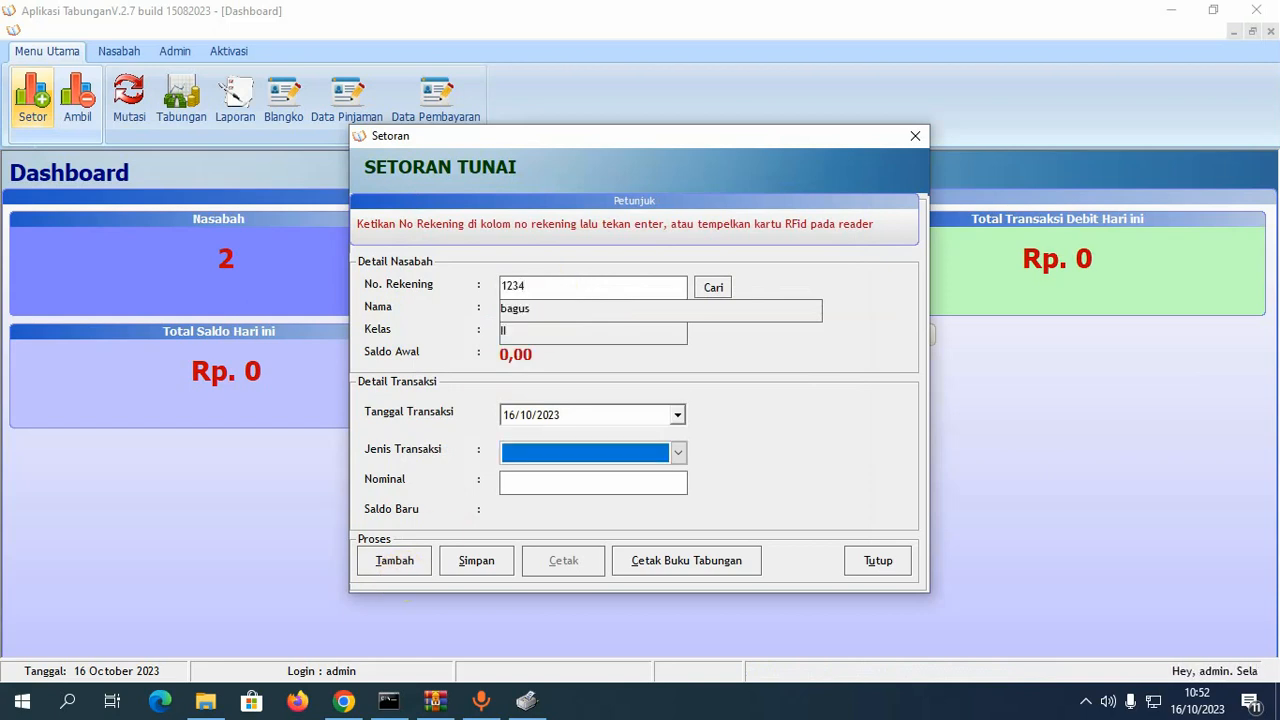
left_click(403, 564)
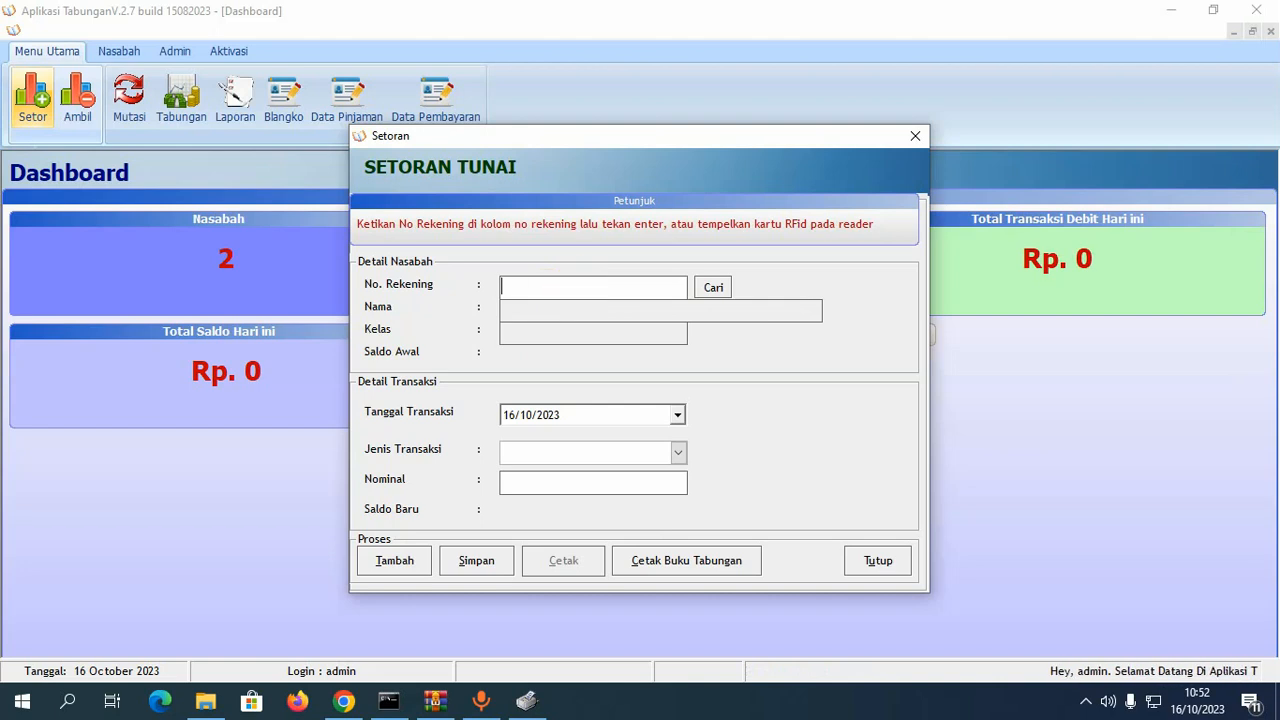
- Save a Setoran Tunai of 50.000 to the first customer's account and confirm the receipt prompt
type("00001")
key("Return")
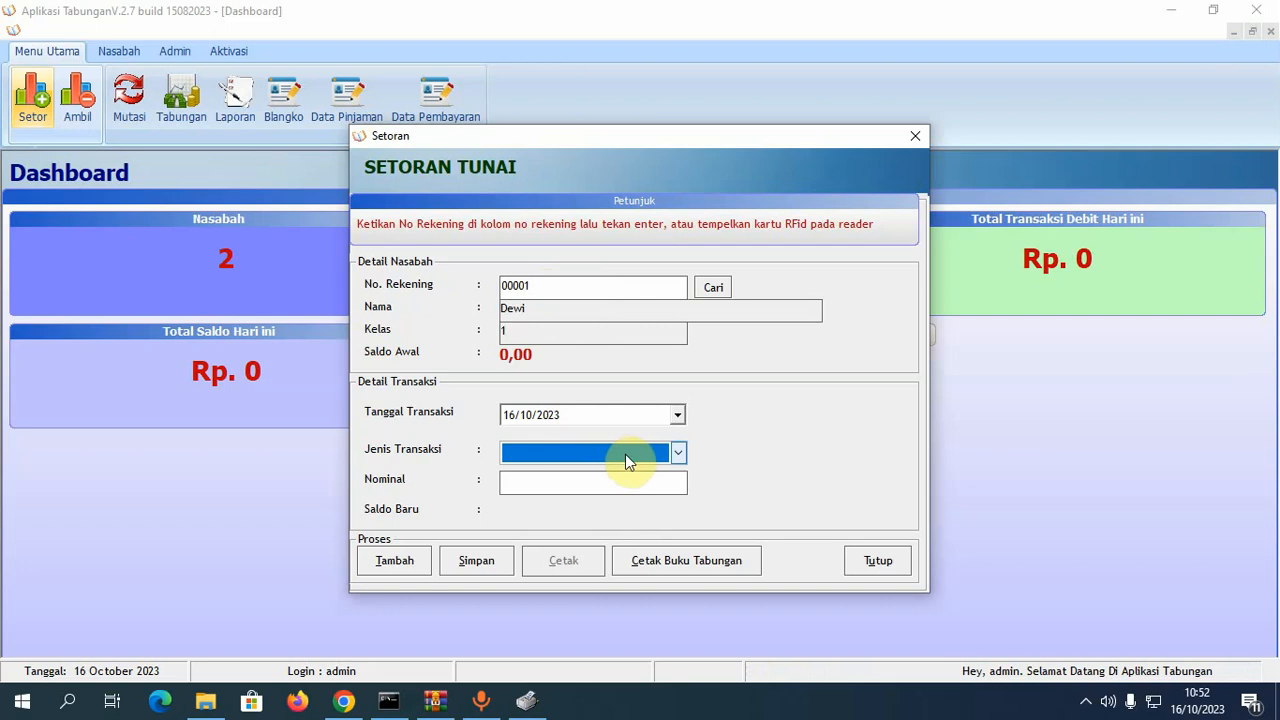
left_click(627, 455)
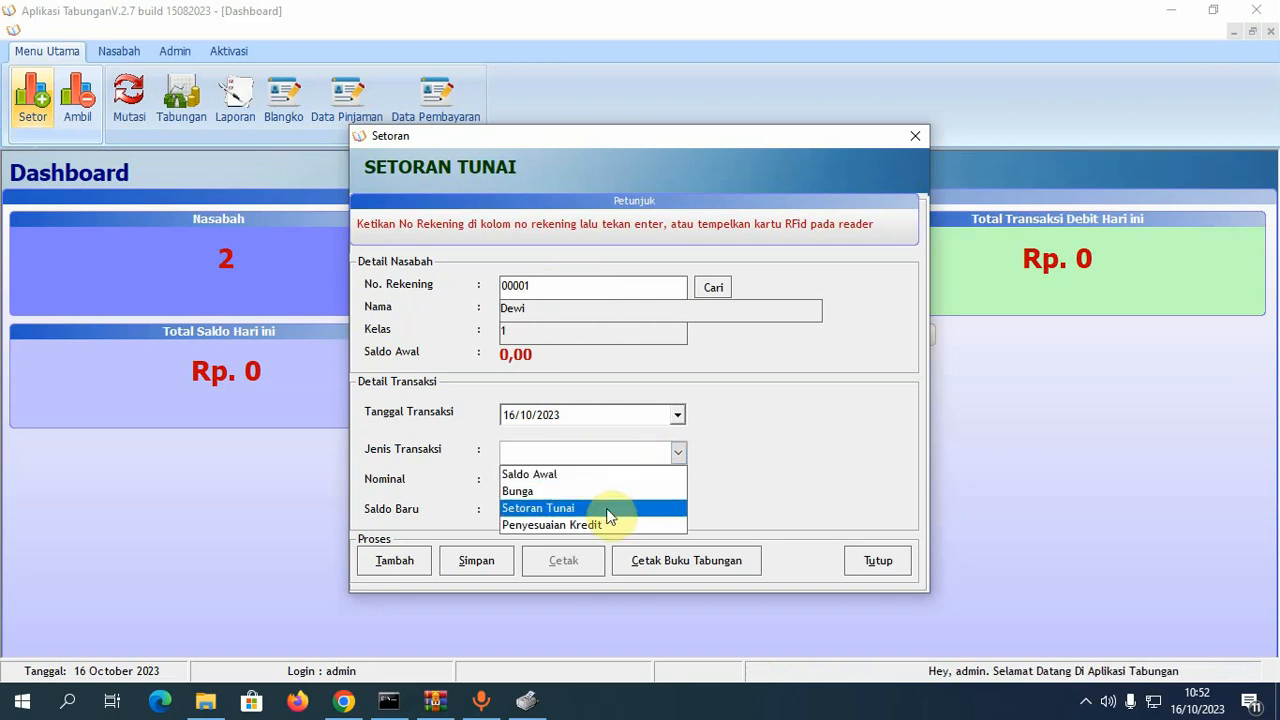
left_click(607, 512)
left_click(586, 481)
type("5")
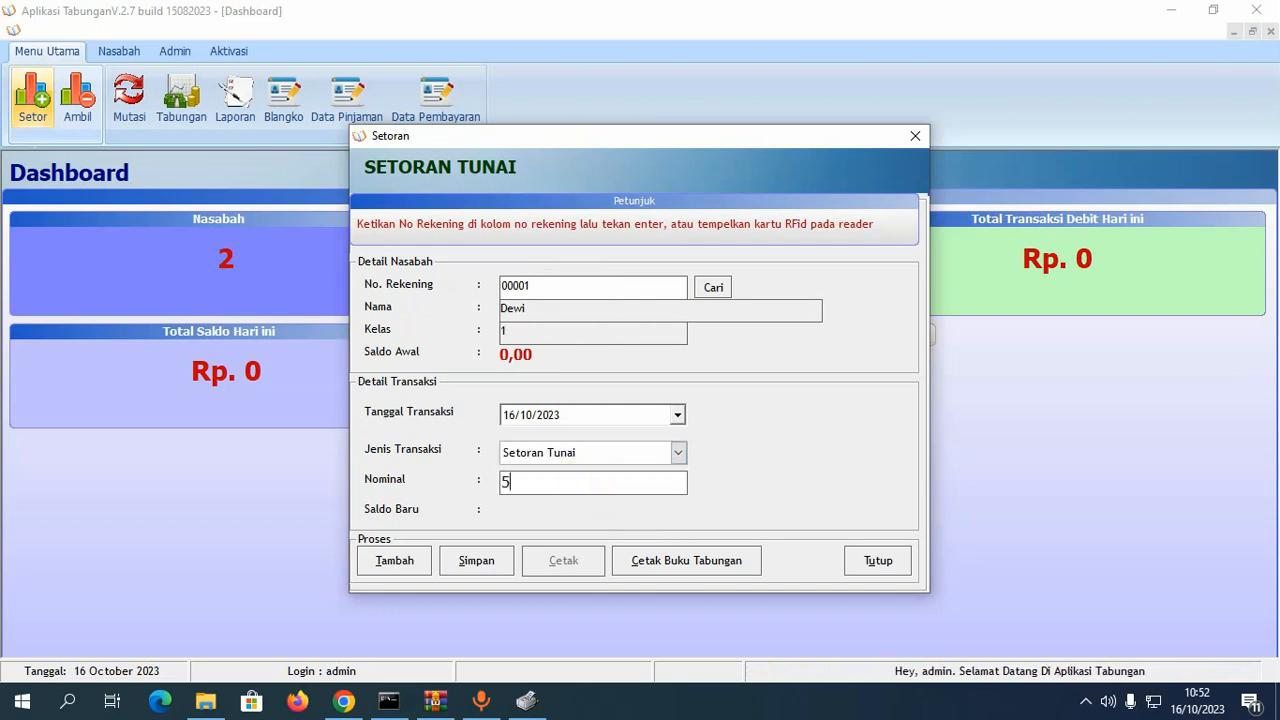
type("0.000")
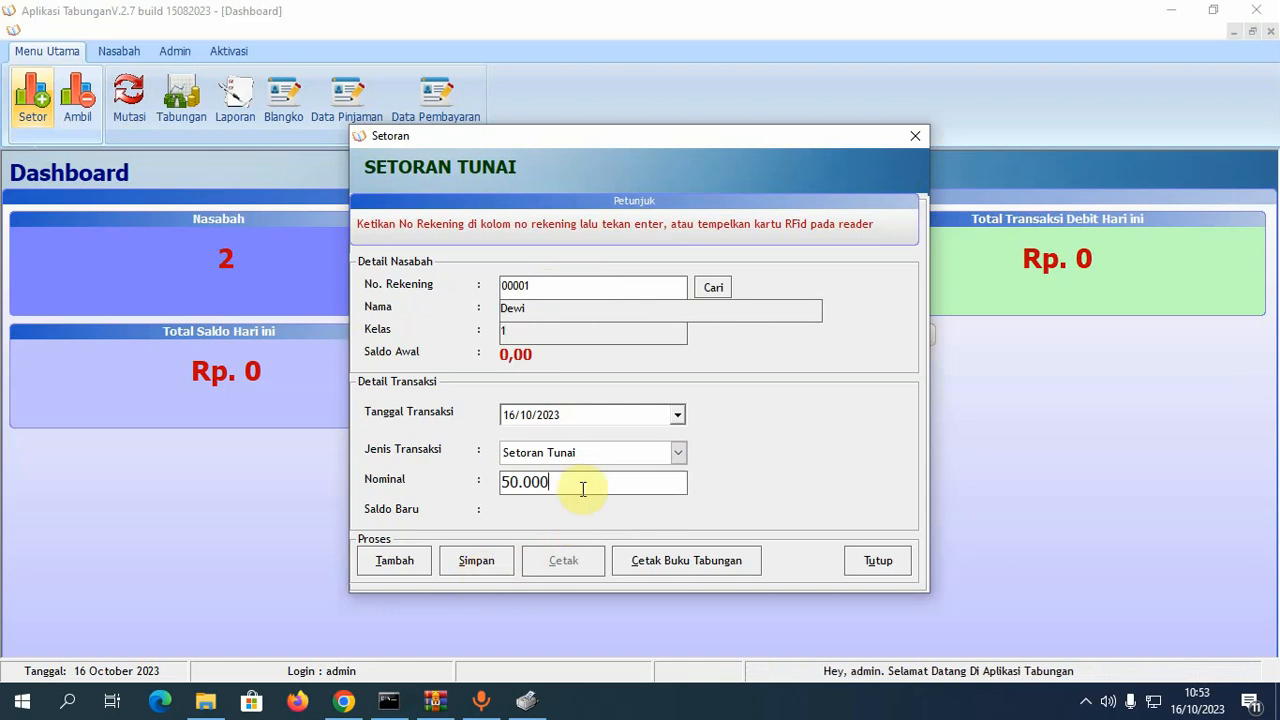
left_click(489, 564)
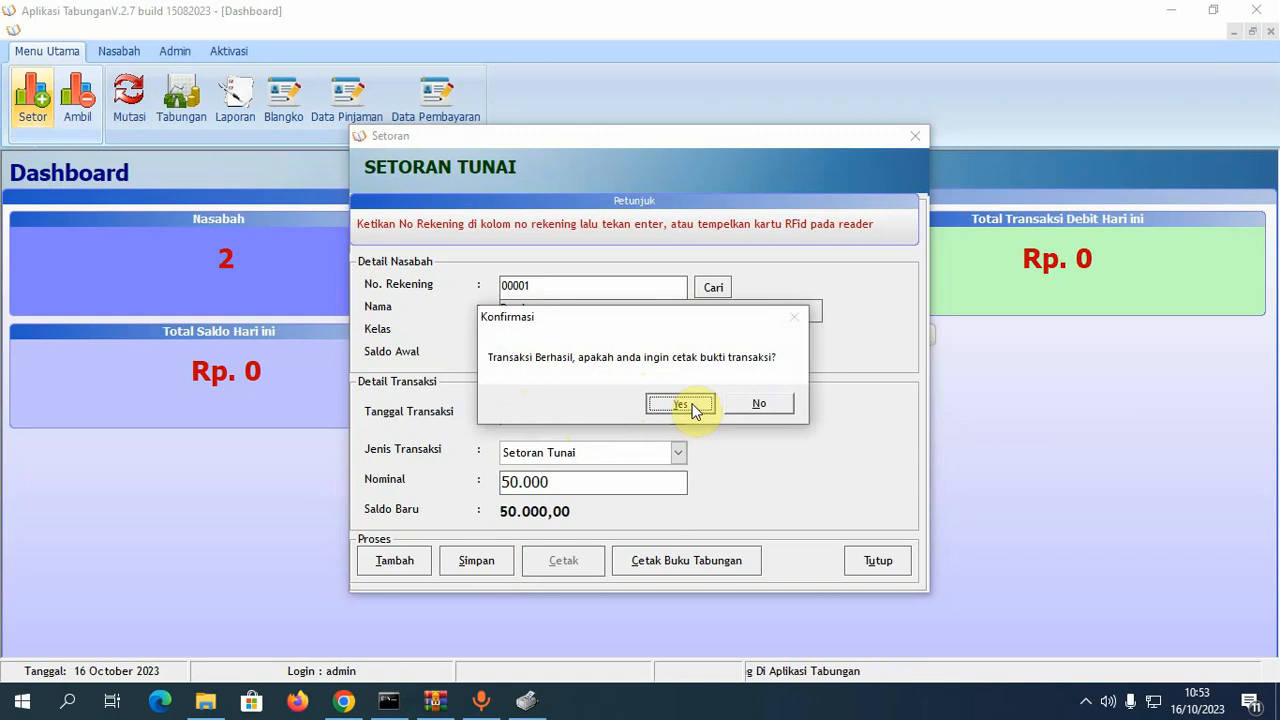
left_click(684, 405)
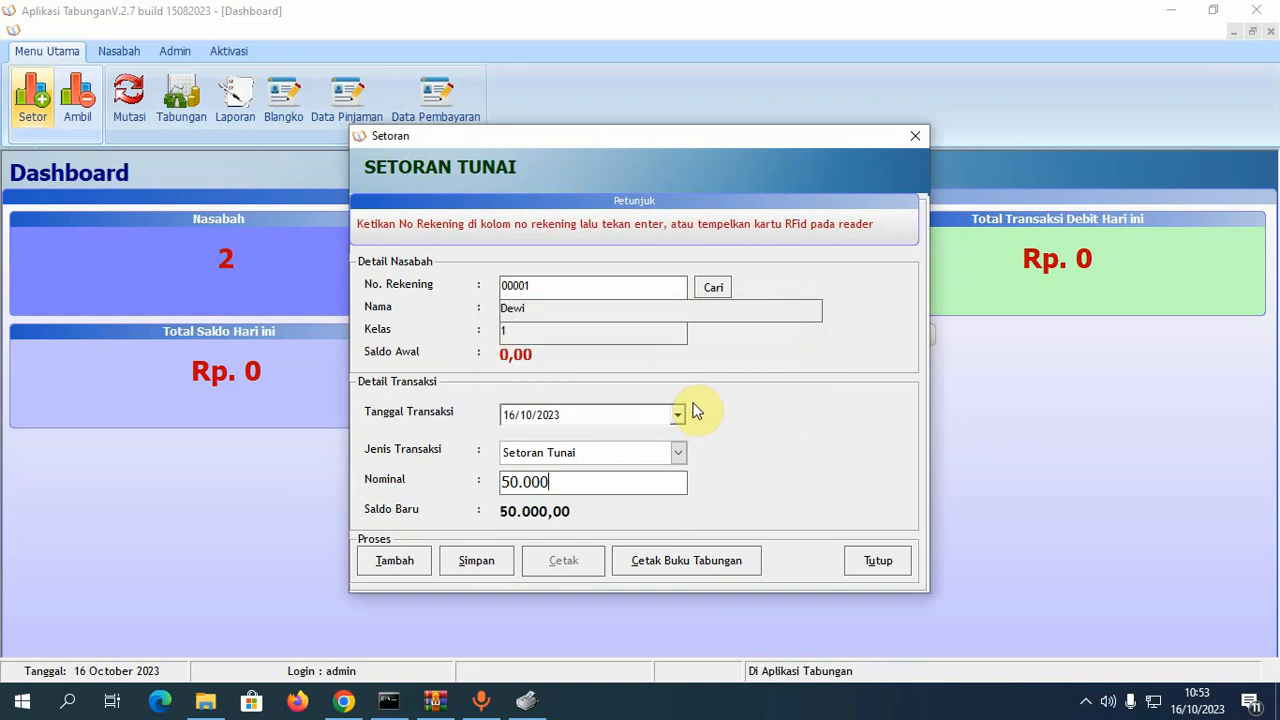
key("Return")
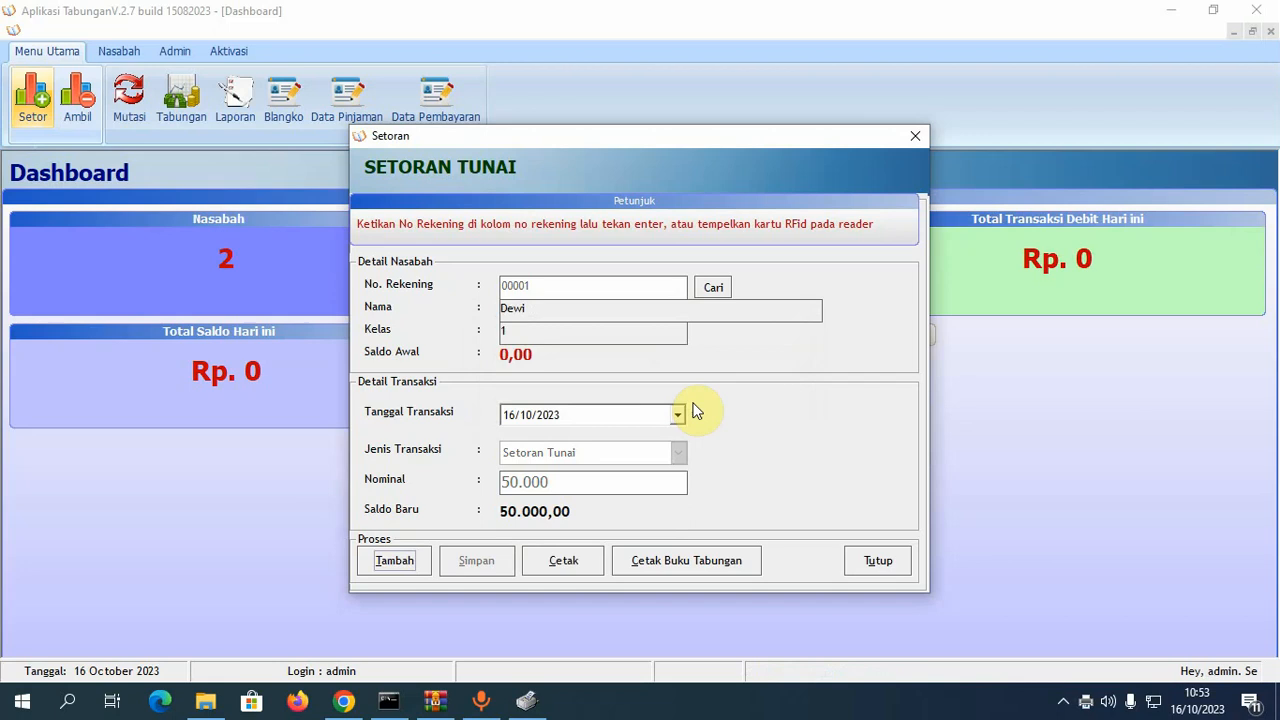
- Close the deposit form and set POS58 Printer as the Printer Cetak Bukti in Set Profil
left_click(897, 562)
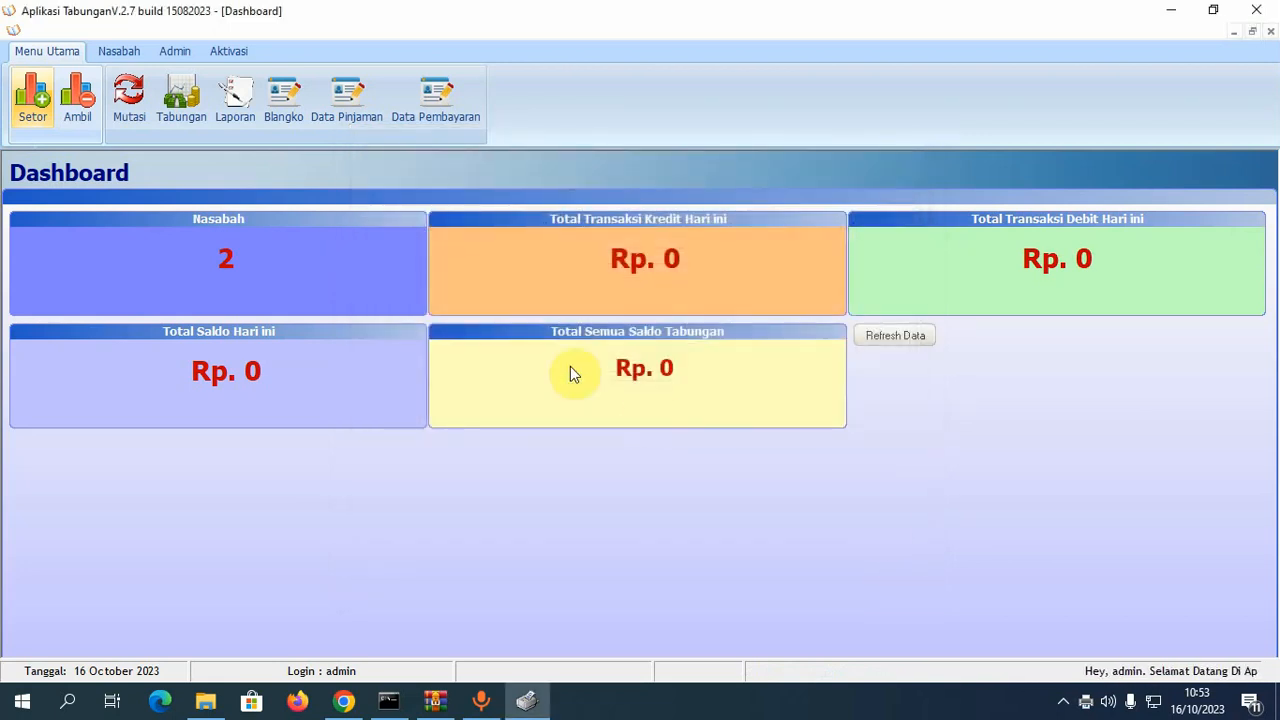
left_click(176, 51)
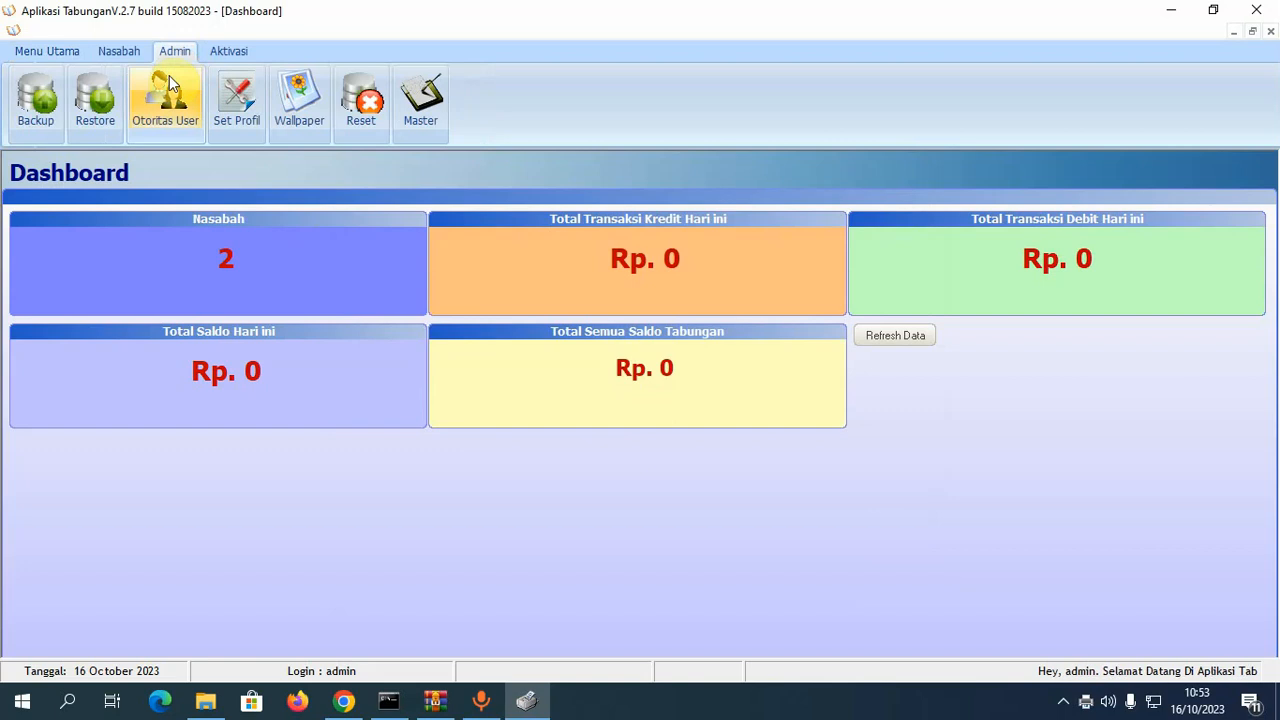
left_click(240, 115)
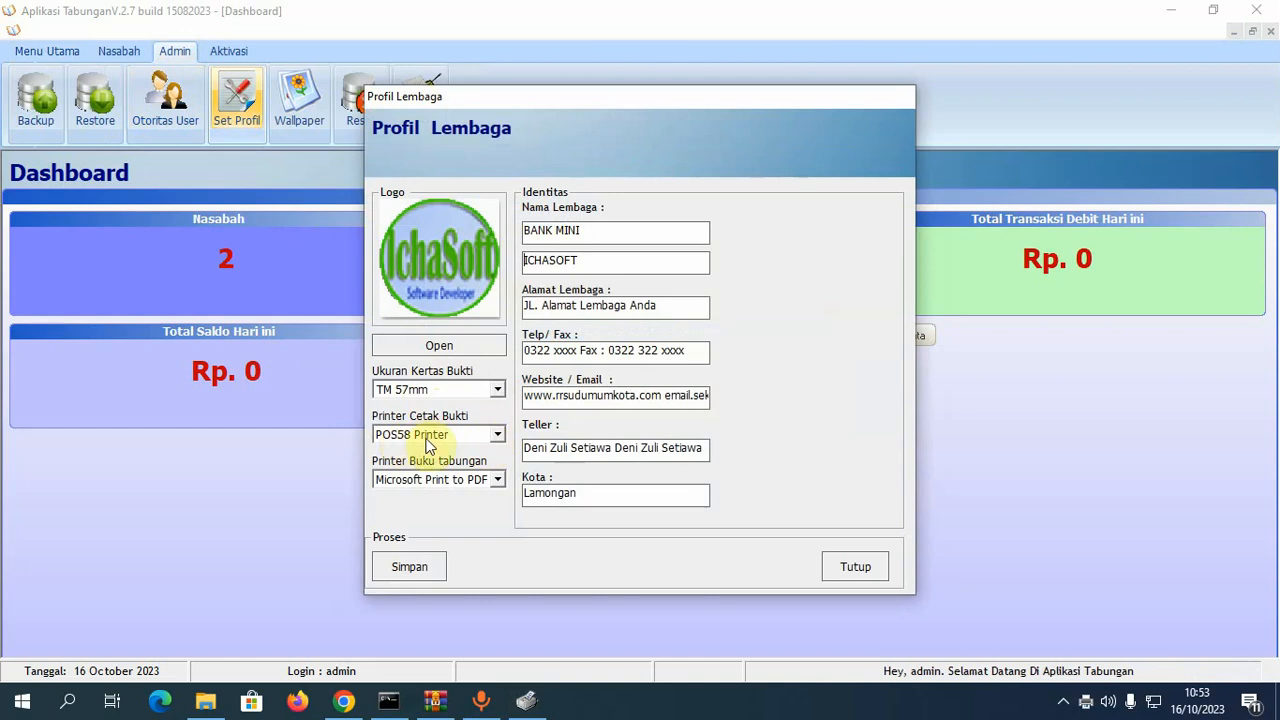
left_click(497, 434)
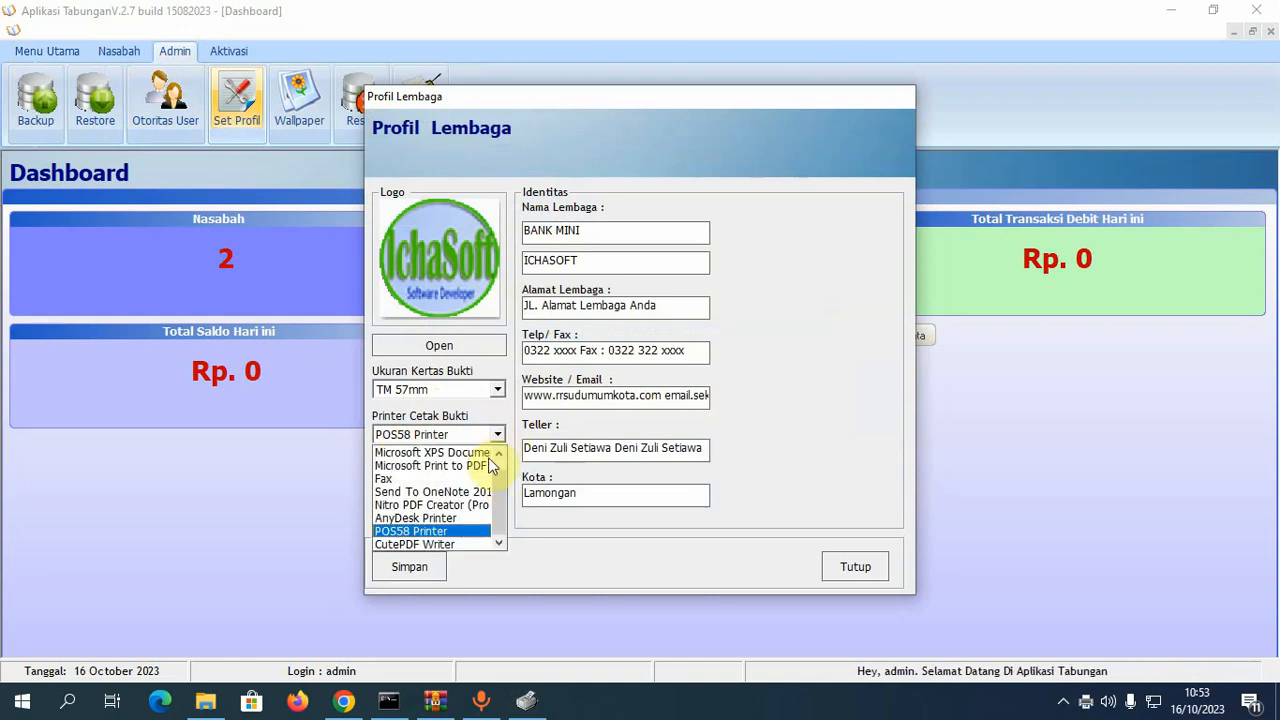
left_click(457, 528)
left_click(866, 580)
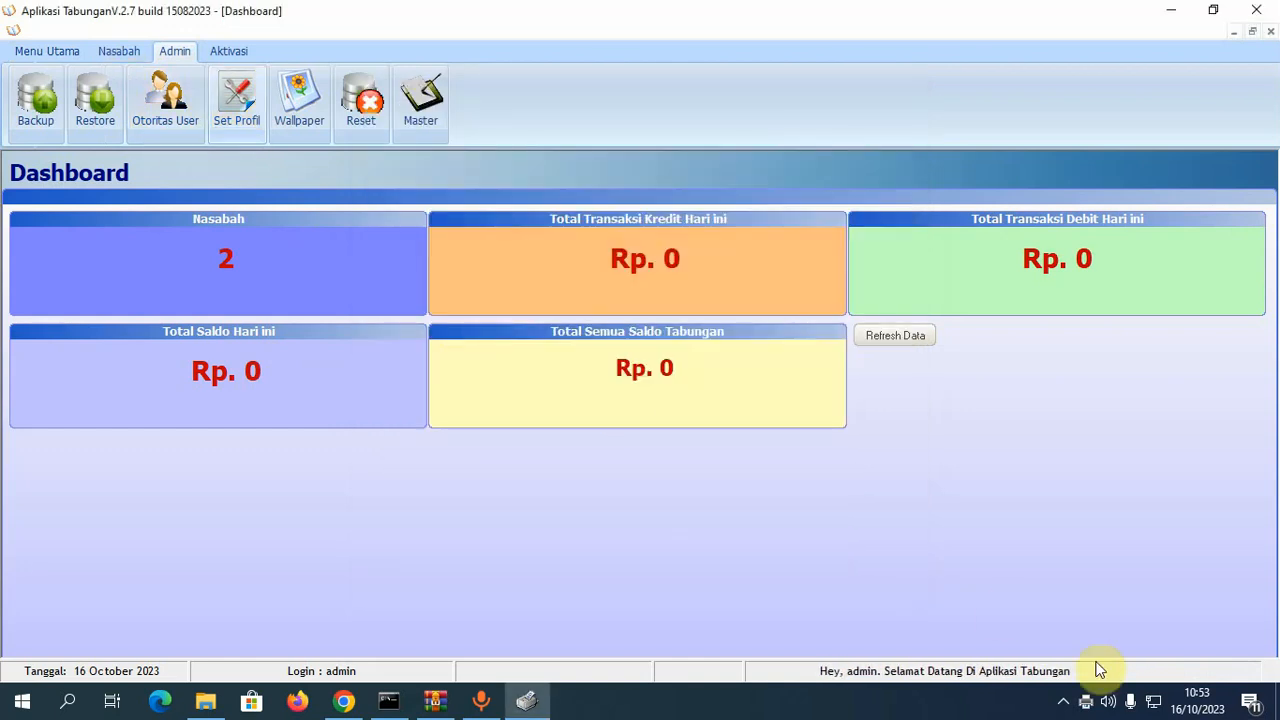
- Open the POS58 Printer print queue from the taskbar tray printer icon
left_click(1094, 710)
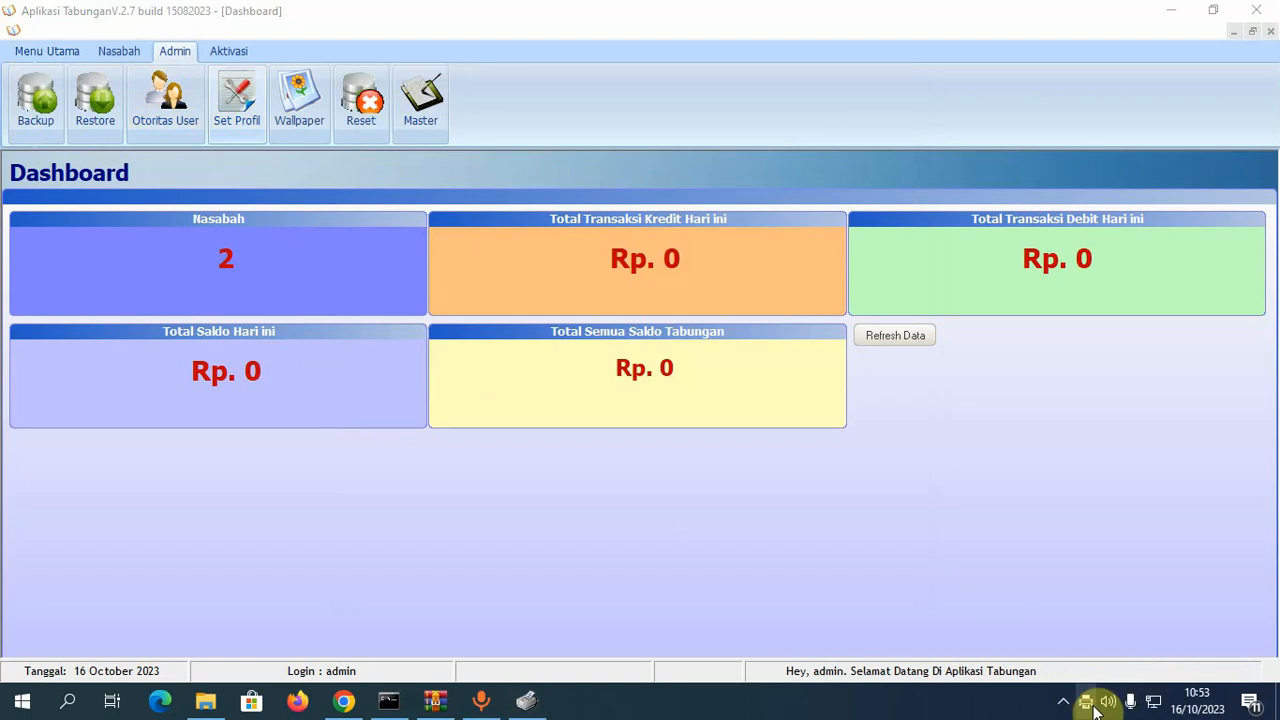
right_click(1094, 709)
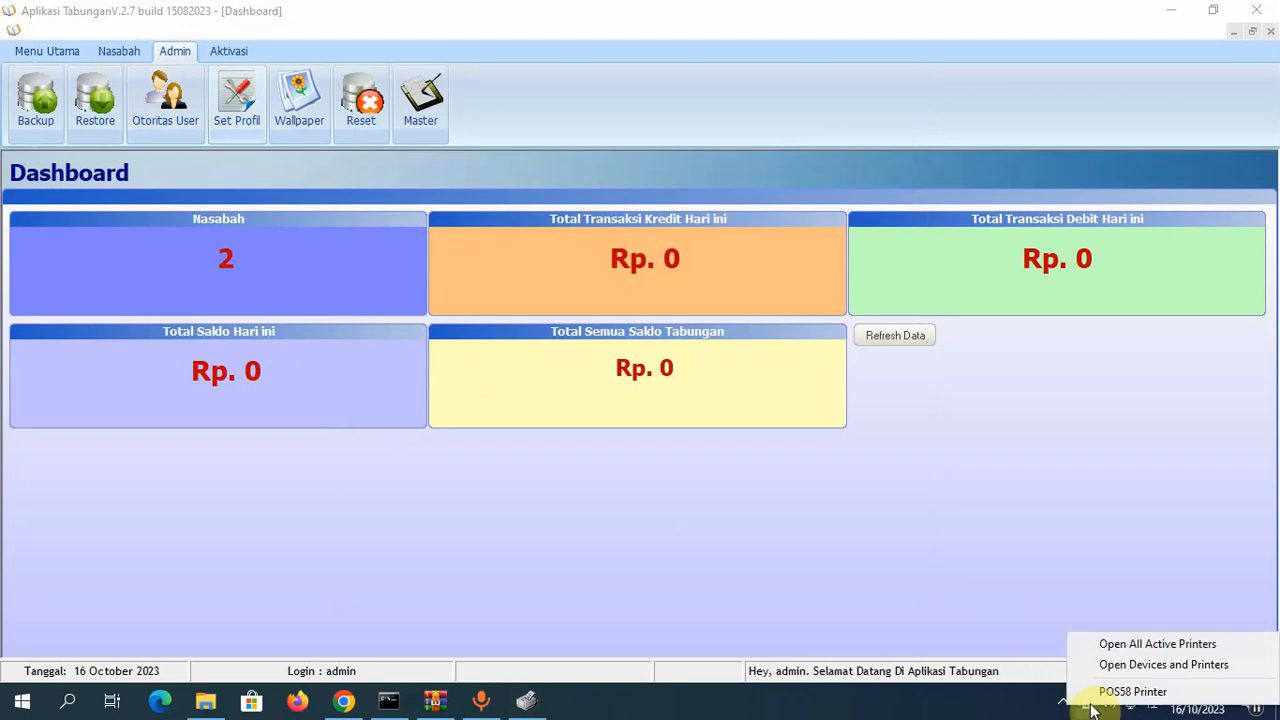
left_click(1112, 698)
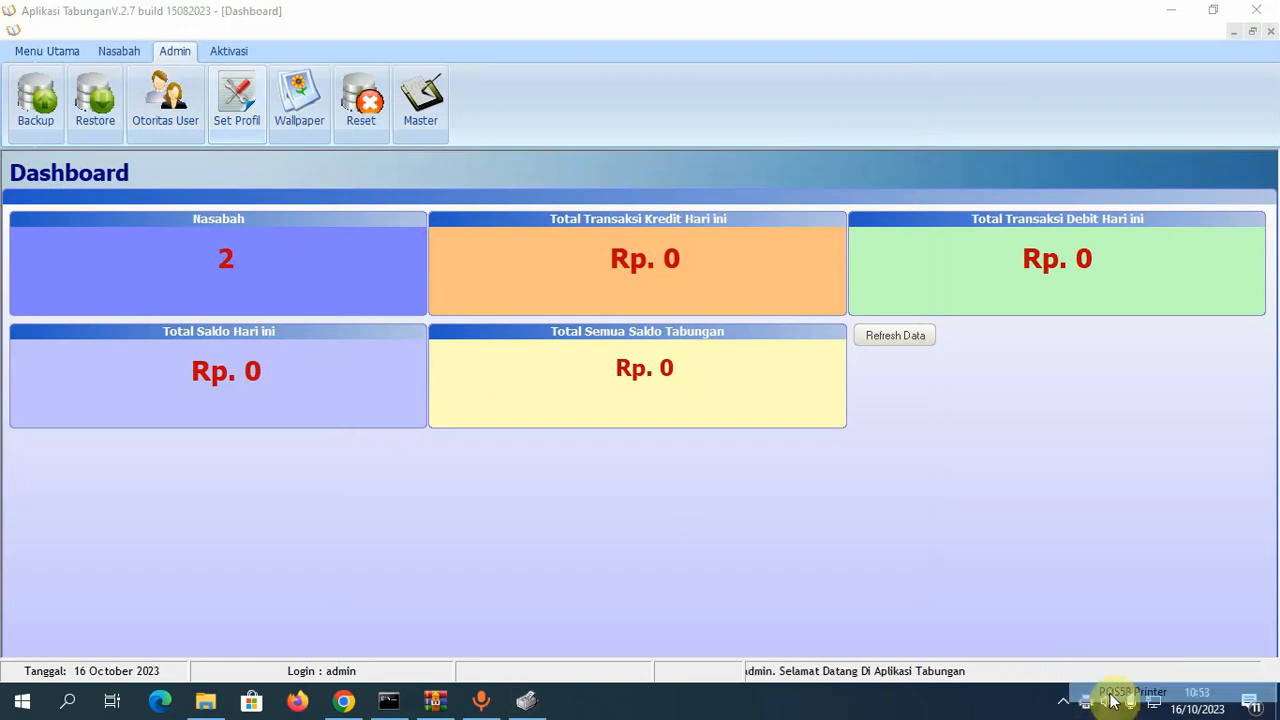
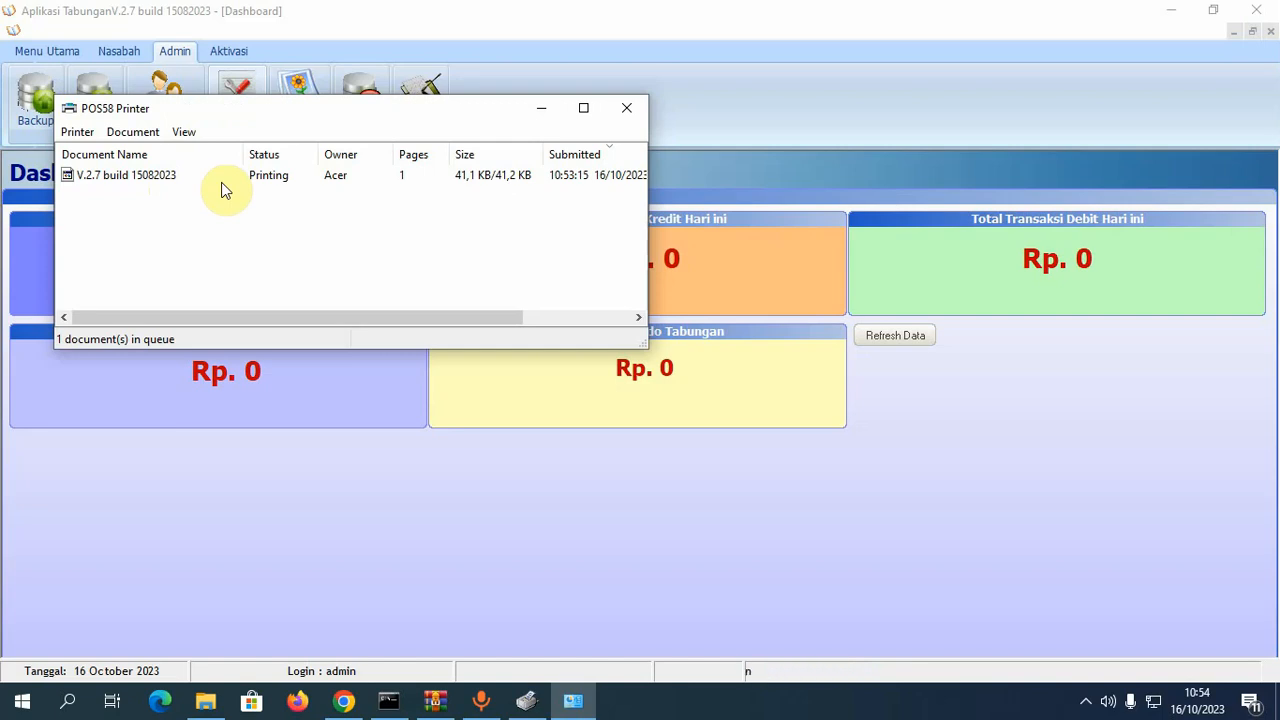
- Minimize the POS58 Printer queue window so the Aplikasi Tabungan Dashboard shows
left_click(543, 110)
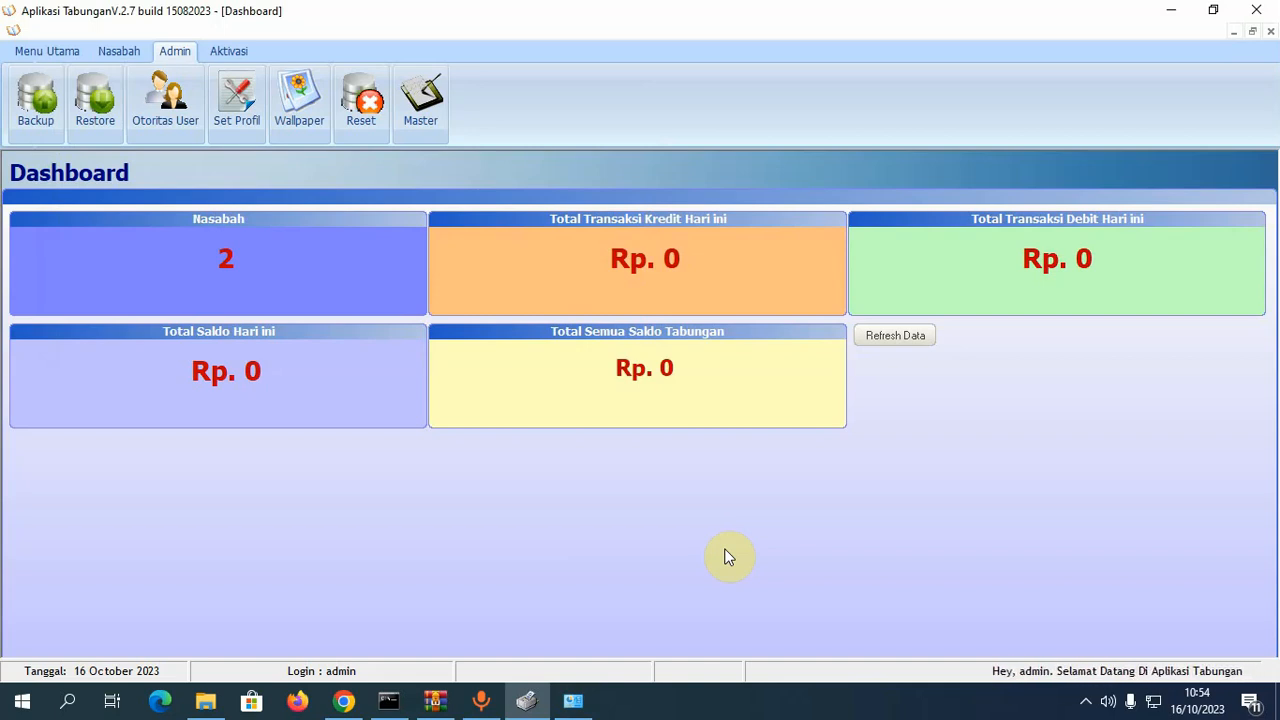
- Open the cash withdrawal form and try account numbers 0 and 0001, both not found
left_click(52, 51)
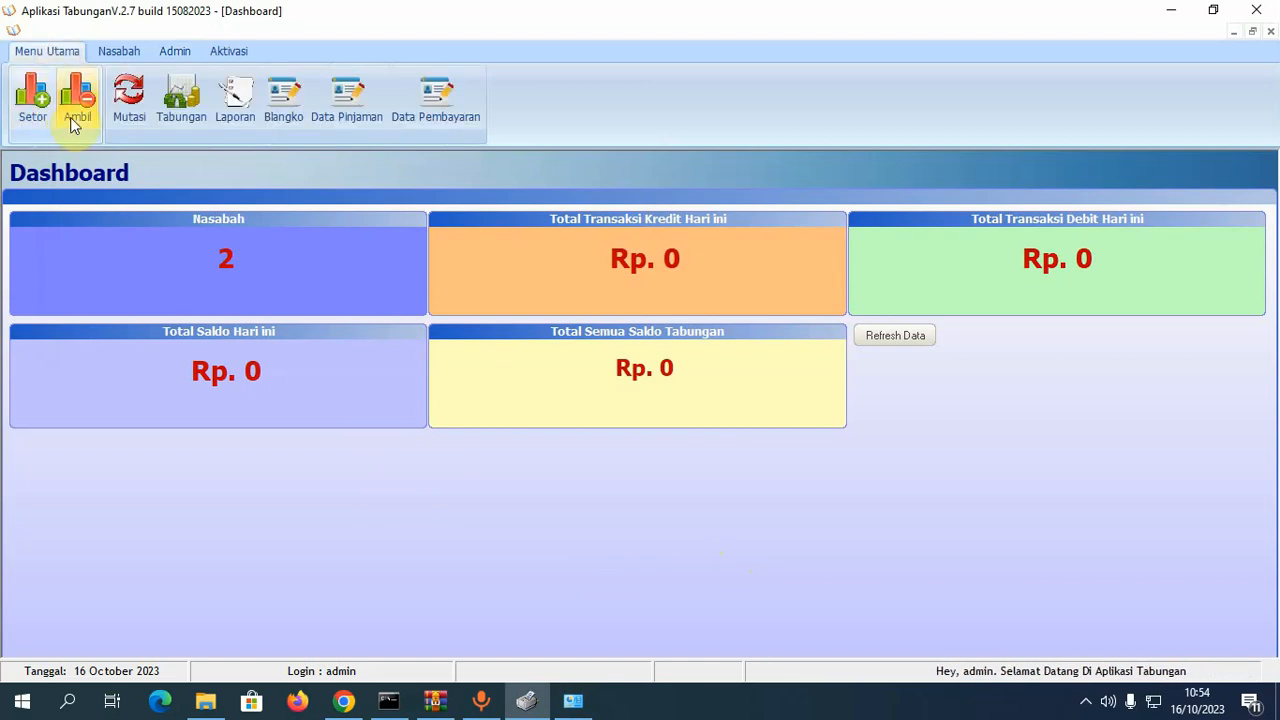
left_click(71, 120)
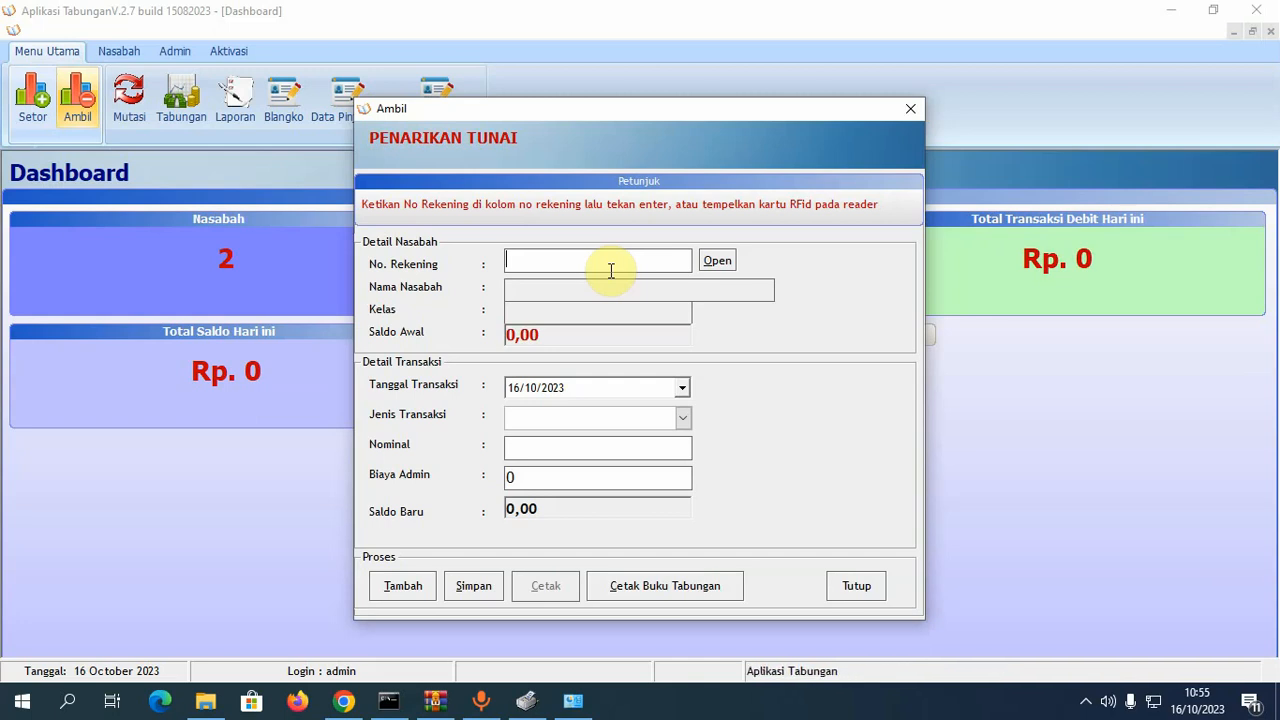
type("0001")
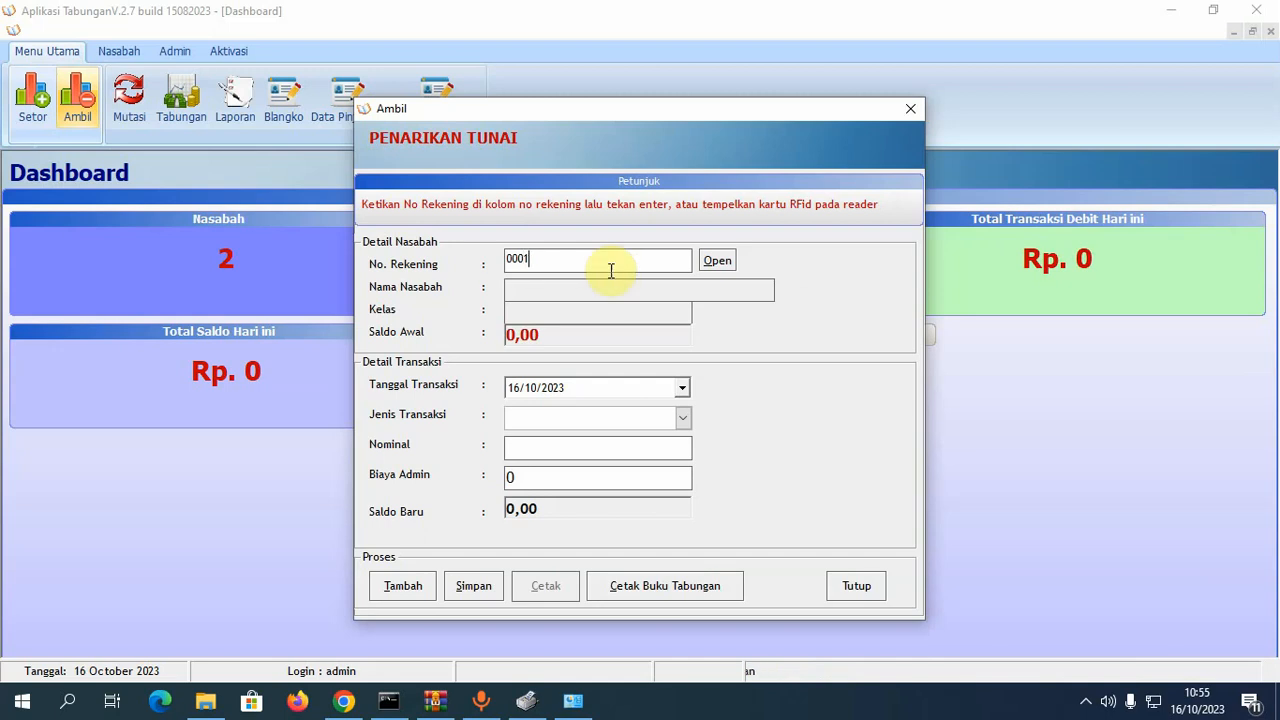
key("Return")
left_click(766, 410)
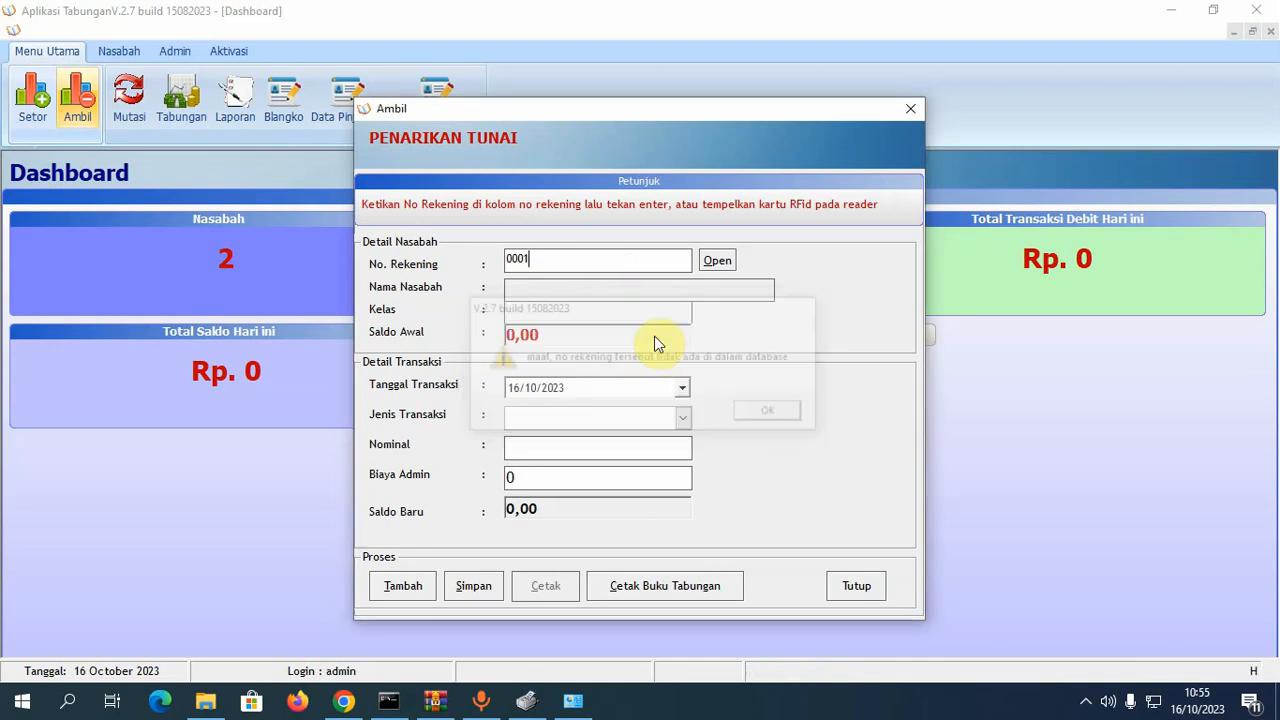
double_click(557, 254)
type("00")
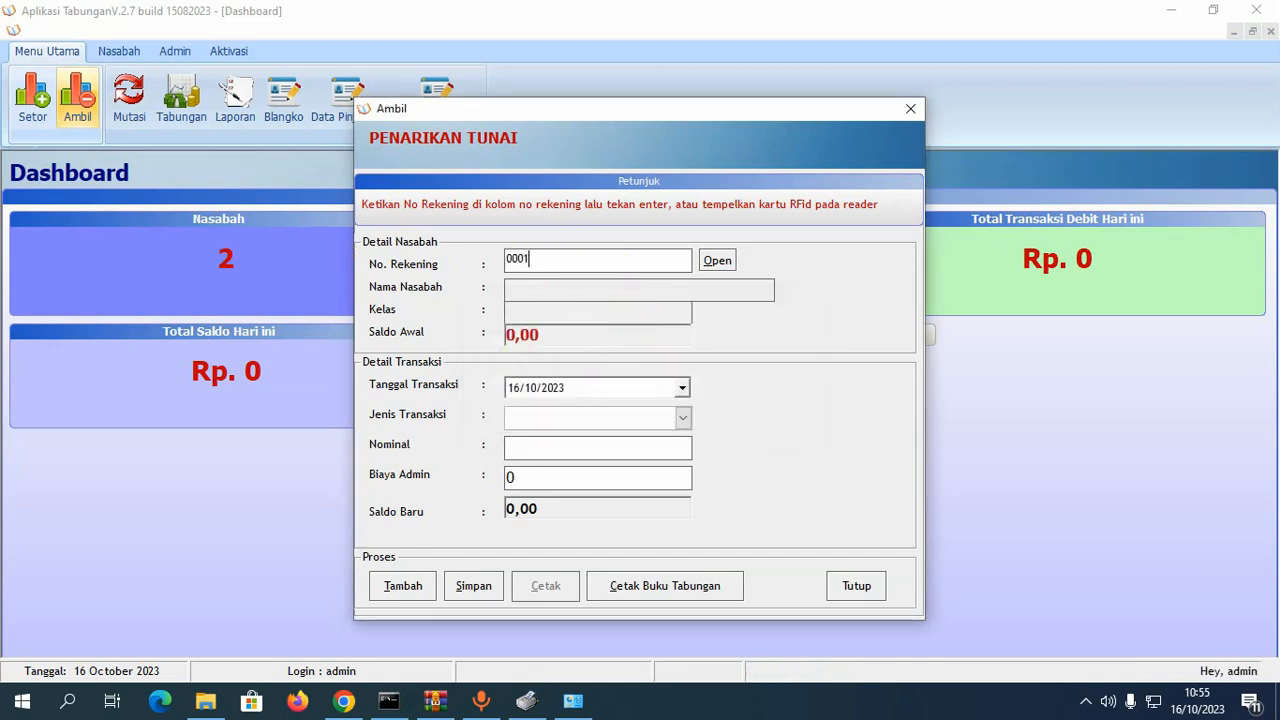
type("01")
key("Return")
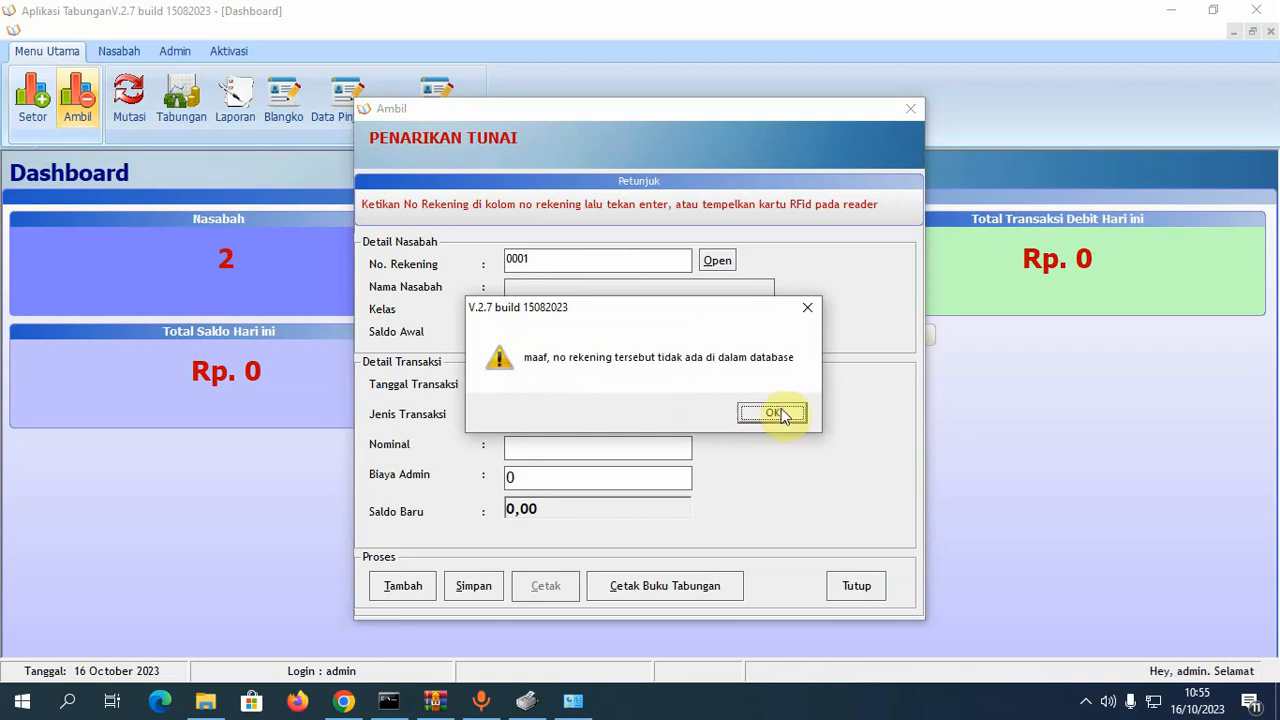
left_click(776, 413)
- Check the account list, then load account 00001 with its 50.000,00 starting balance
left_click(717, 261)
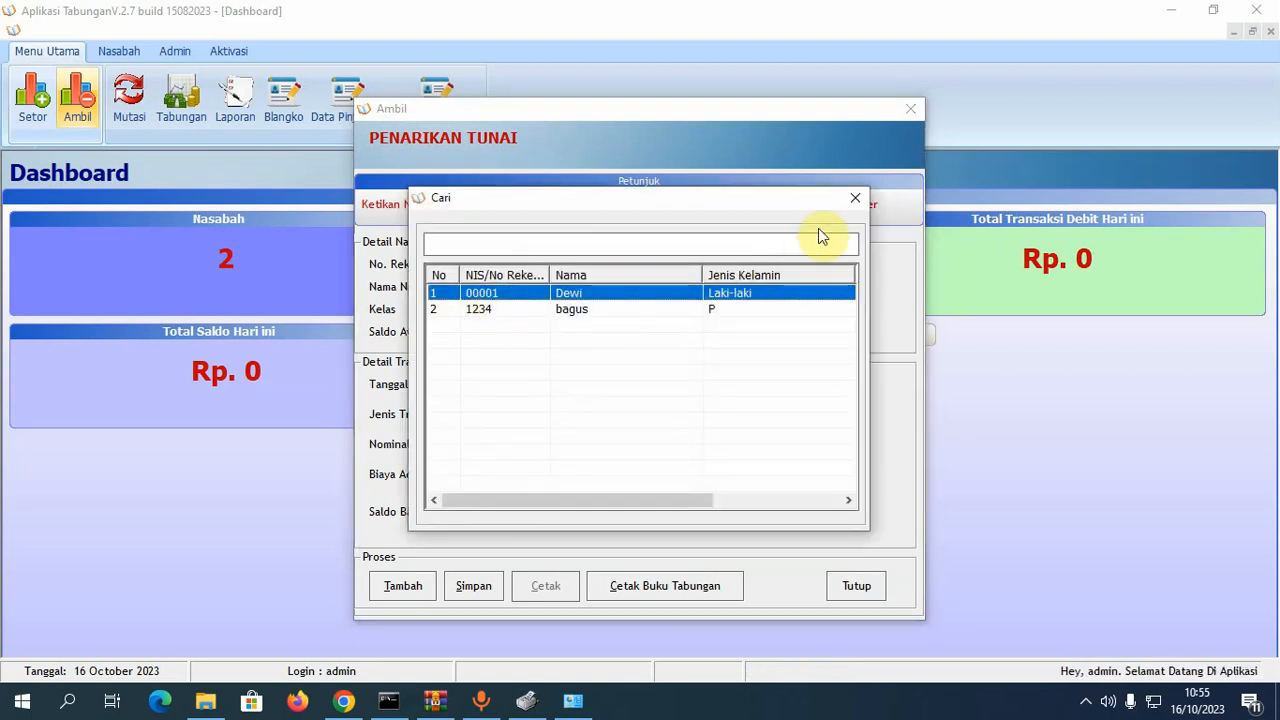
left_click(855, 198)
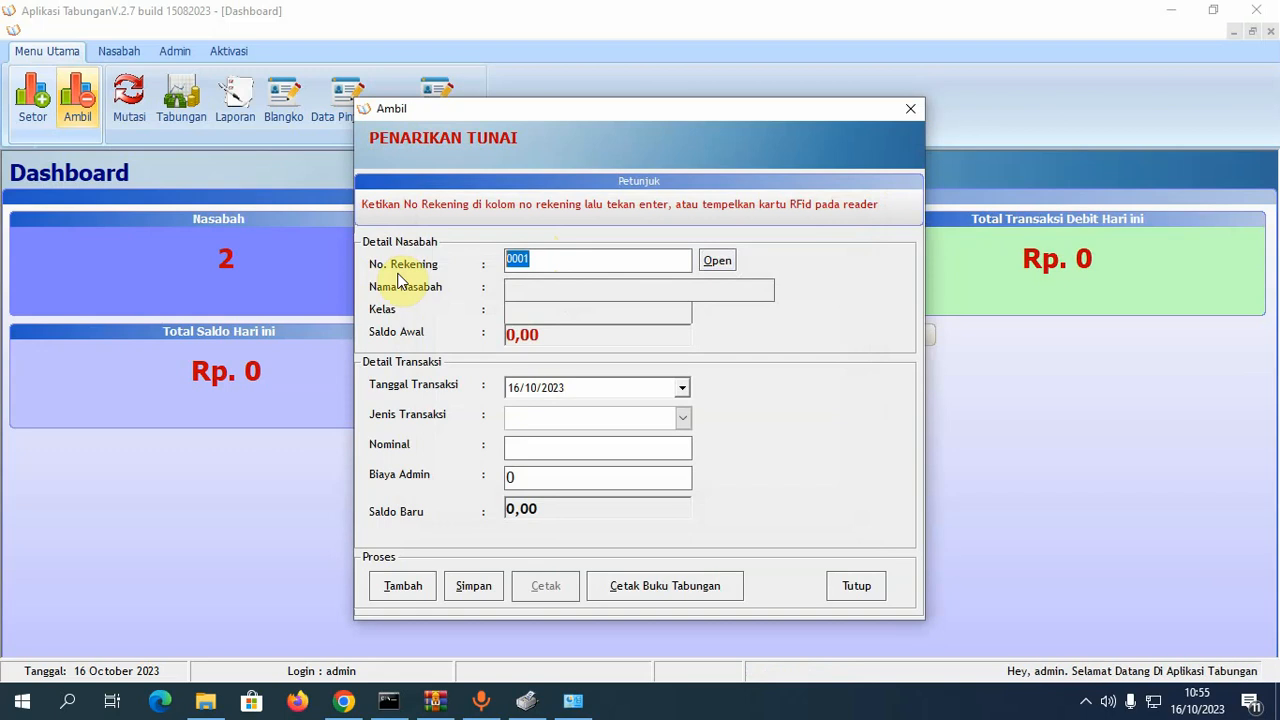
type("00001")
key("Return")
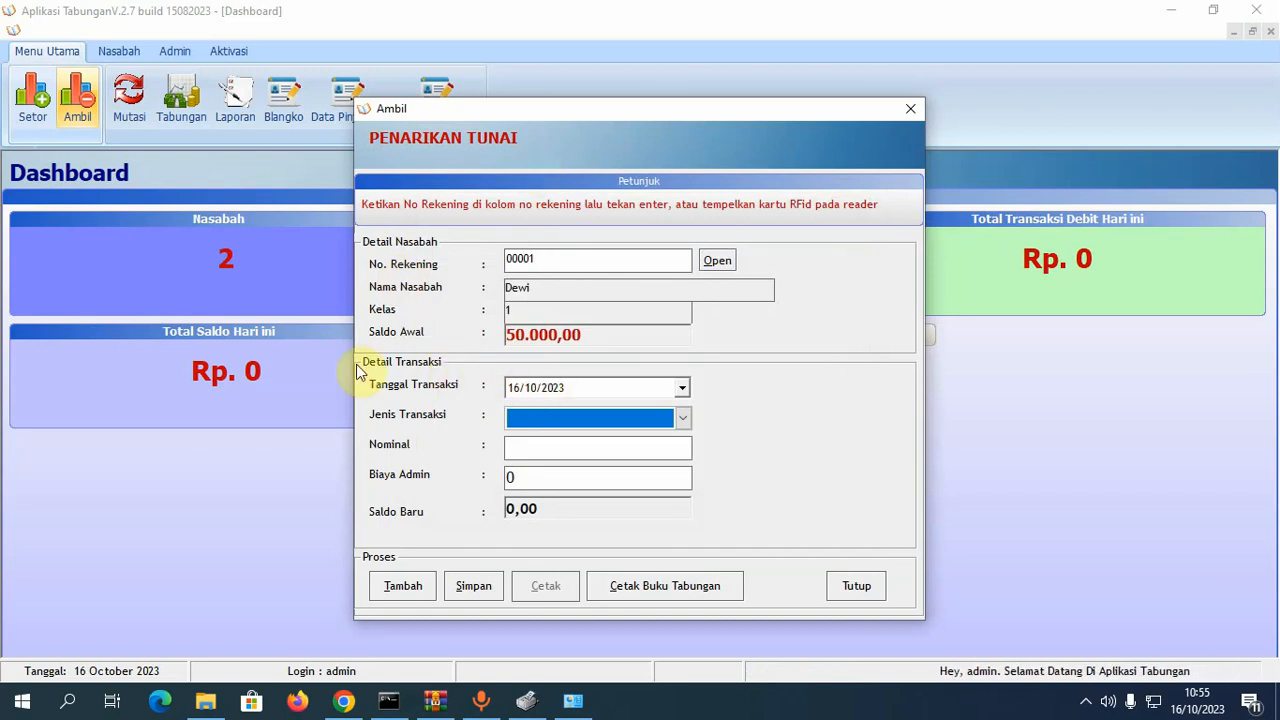
- Set up a Penarikan Tunai of 40.000 with the admin fee cleared to 0
left_click(684, 418)
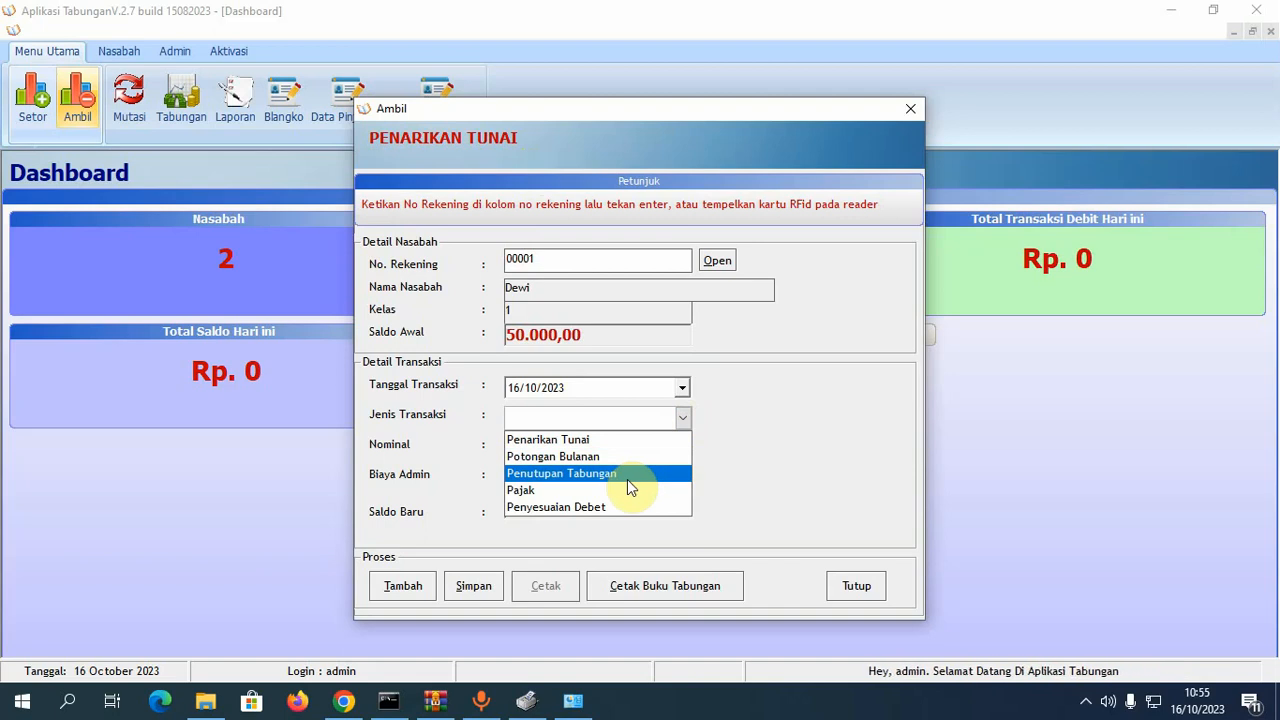
left_click(622, 439)
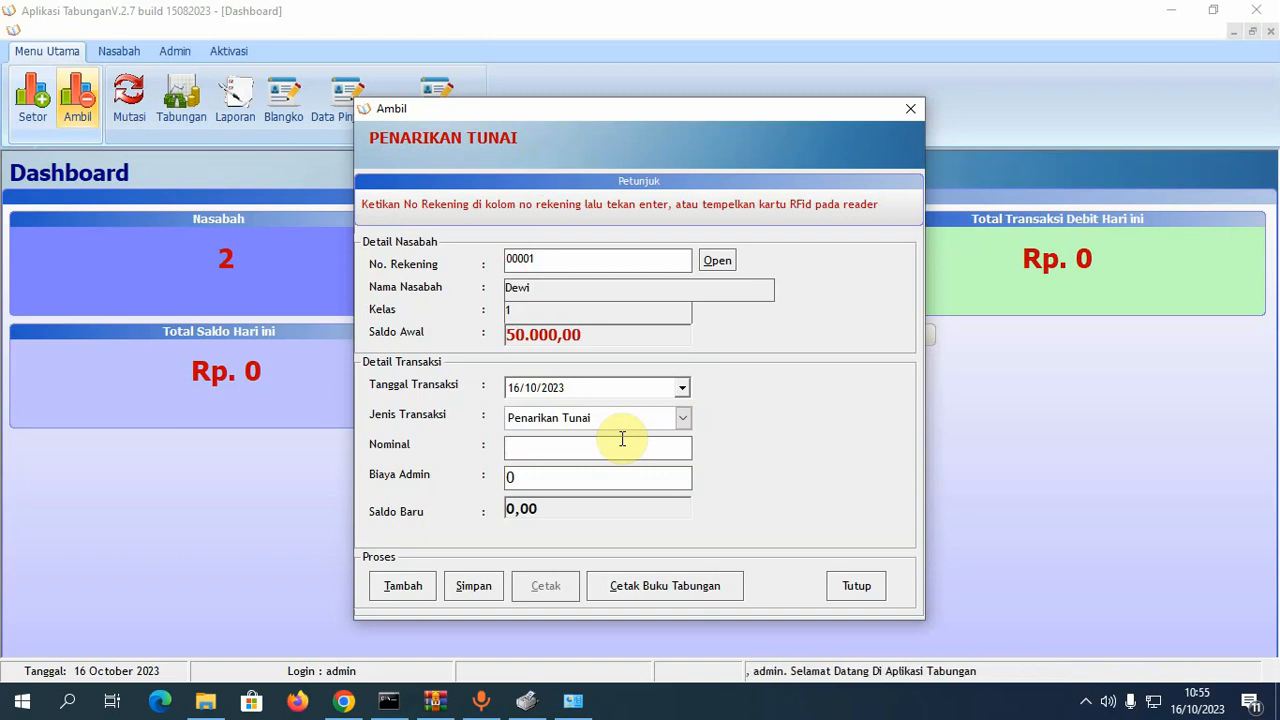
left_click(622, 439)
type("40.00")
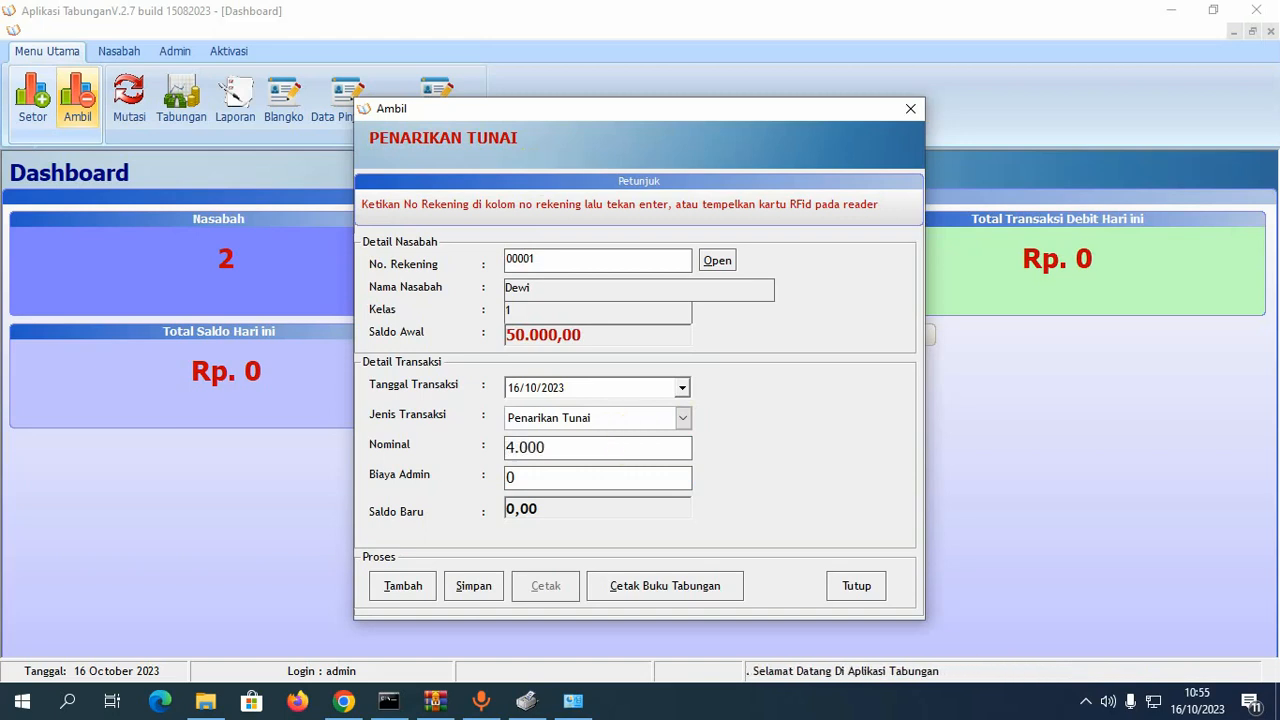
type("0")
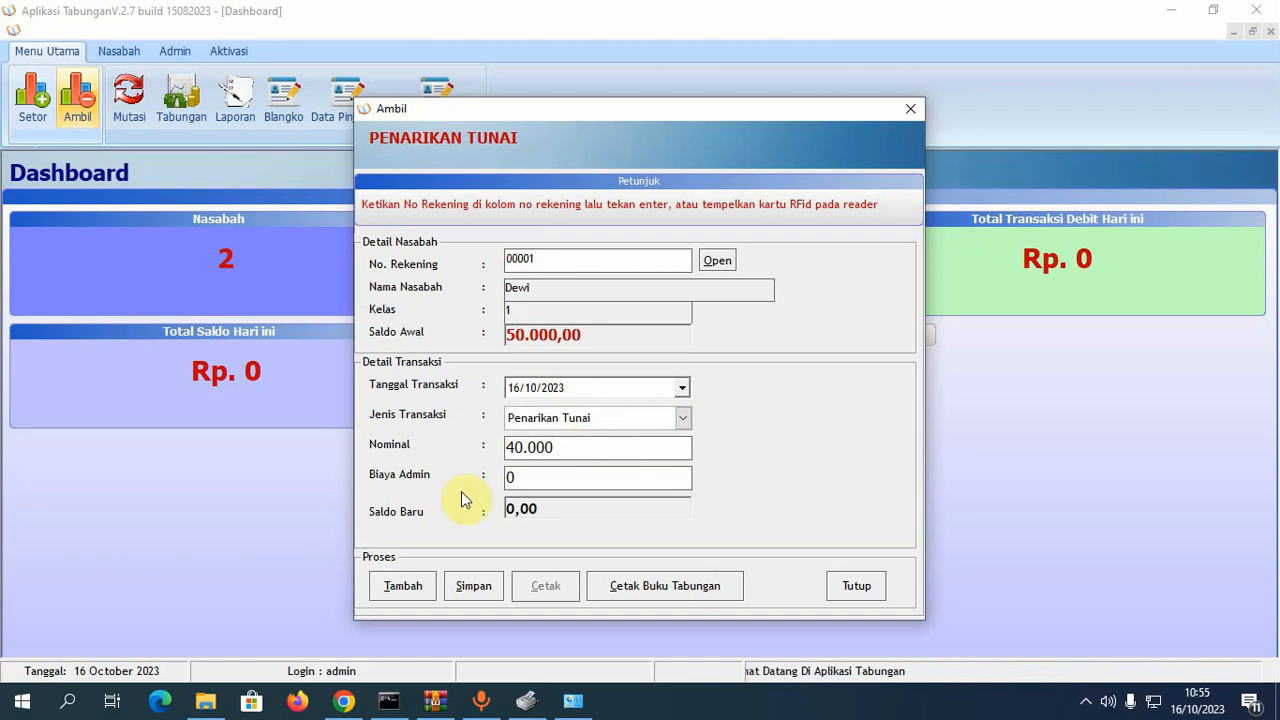
key("Return")
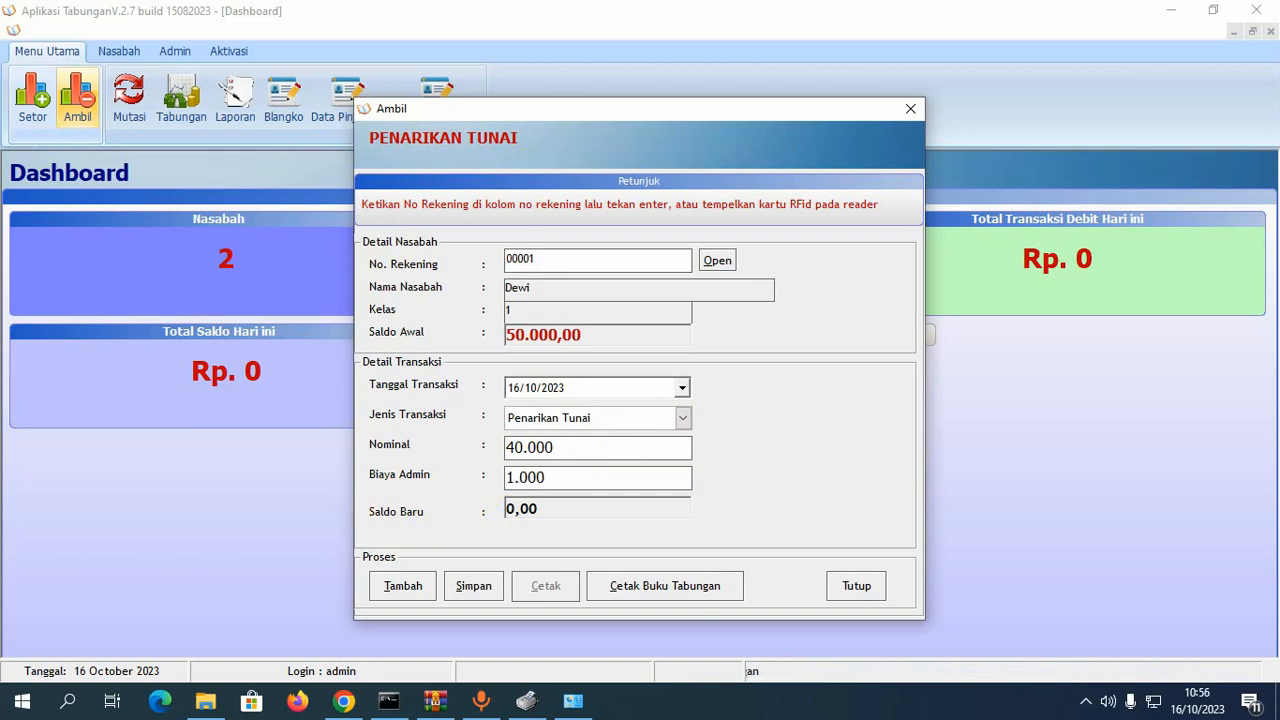
double_click(577, 480)
key("BackSpace")
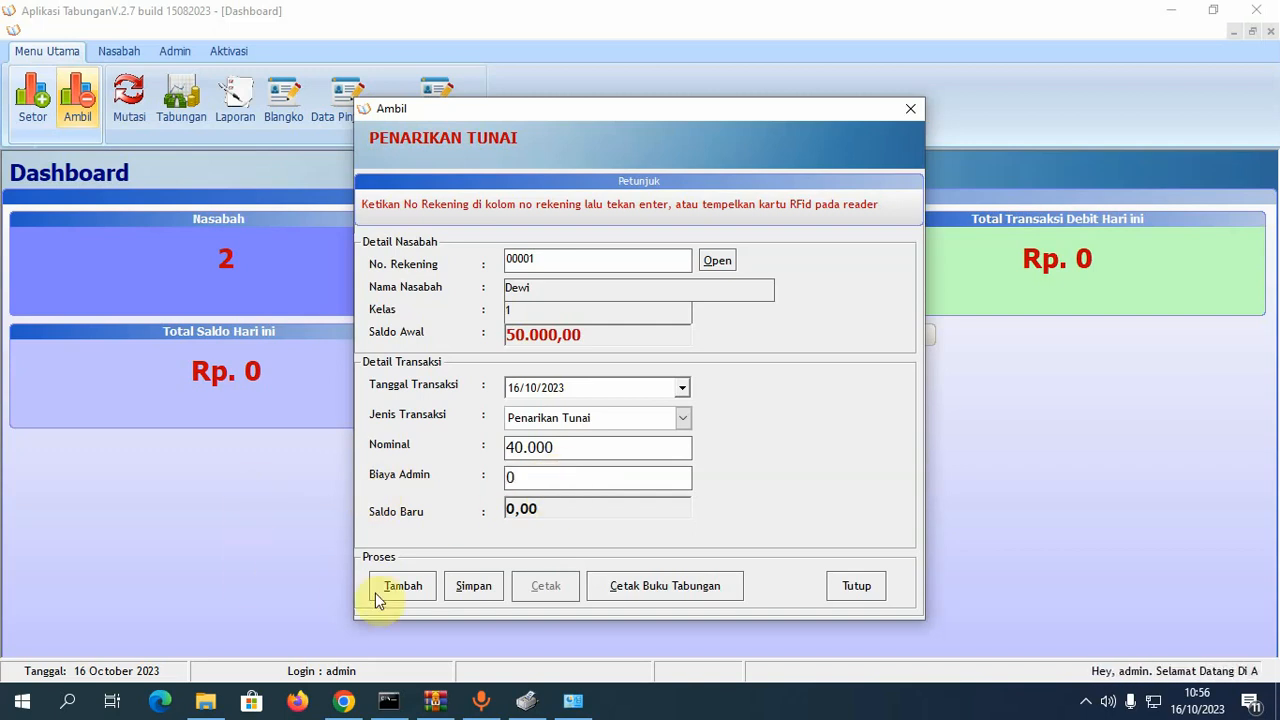
- Save the withdrawal, agree to print its receipt, and close the form
left_click(478, 586)
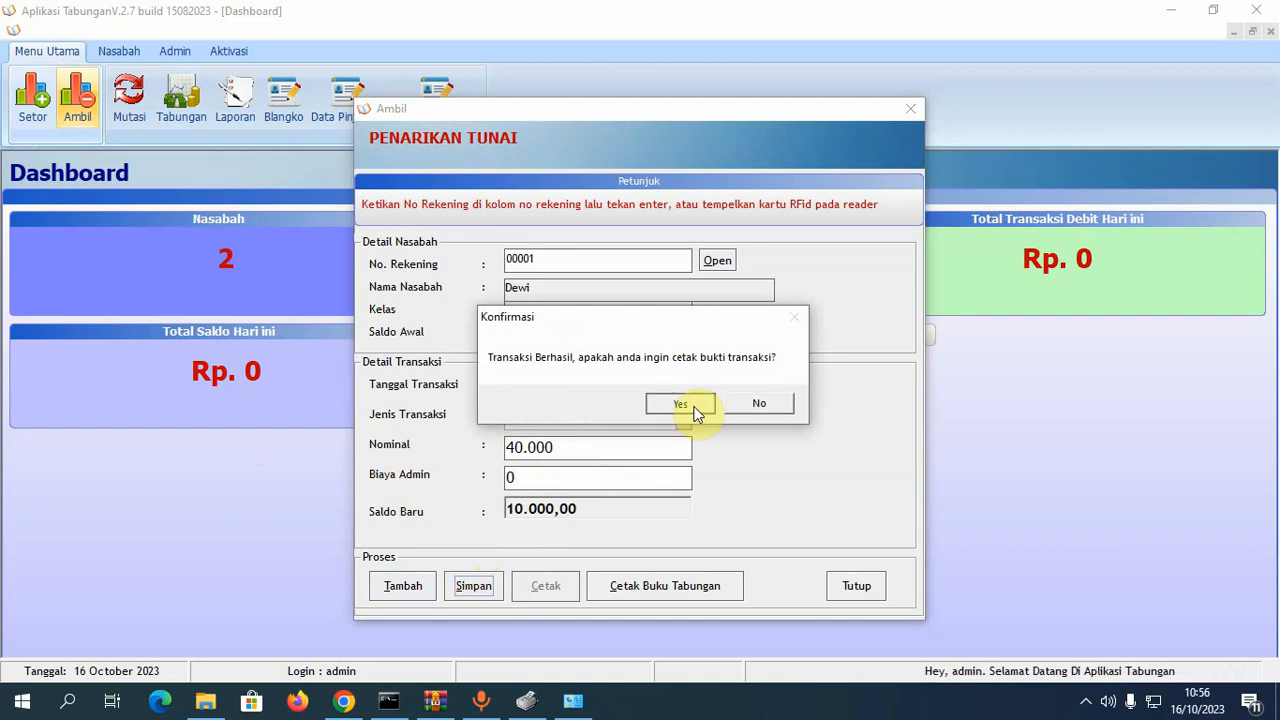
left_click(695, 409)
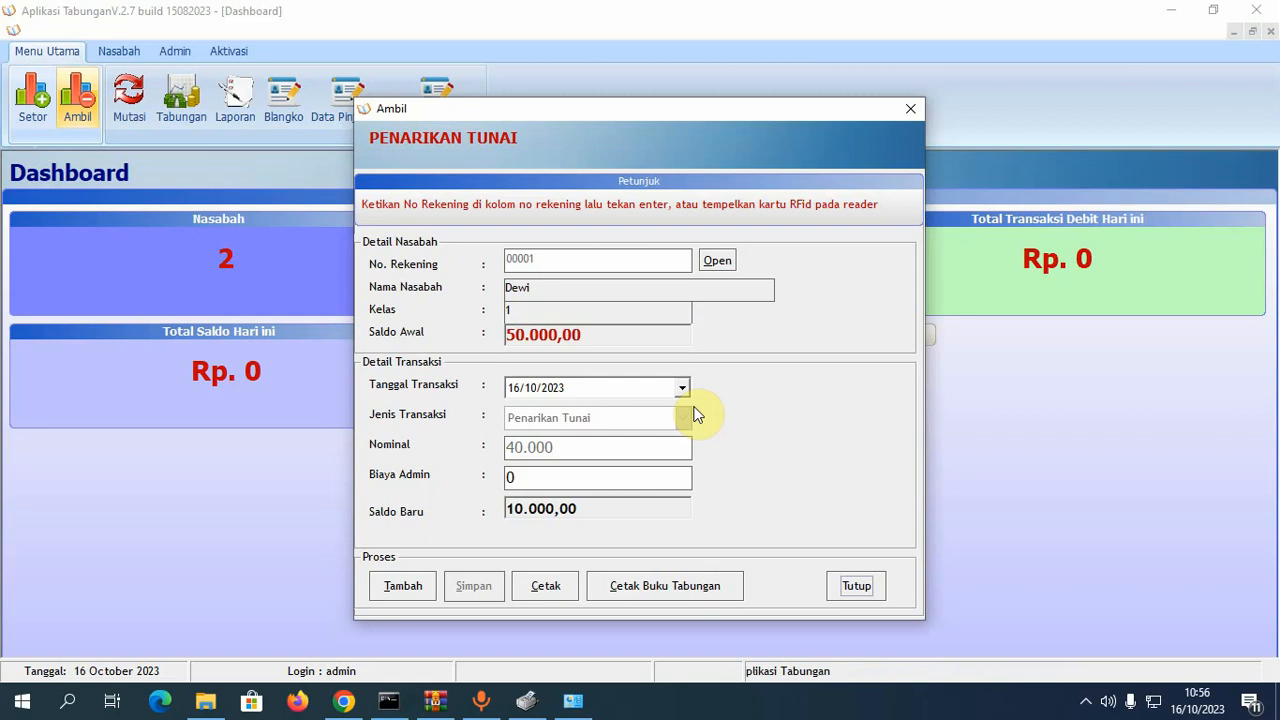
left_click(874, 586)
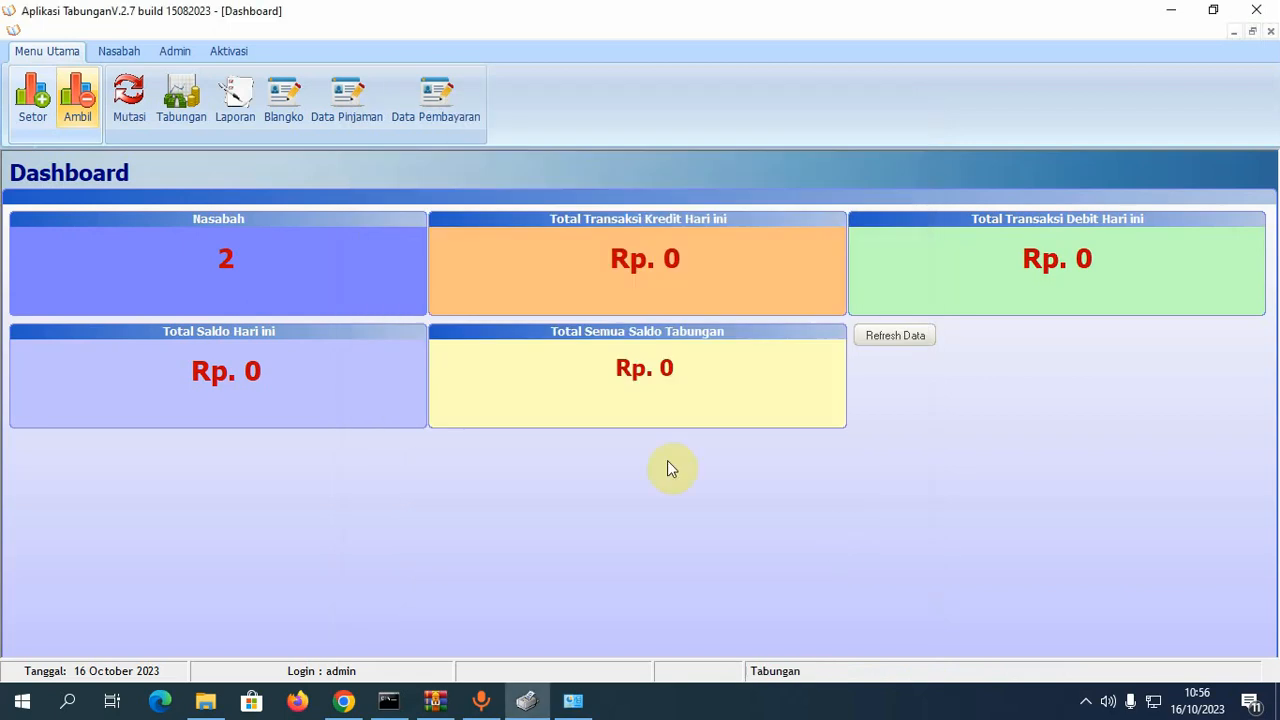
- Open Data Mutasi, display the transactions, and try Filter Kelas, which returns no data
left_click(130, 100)
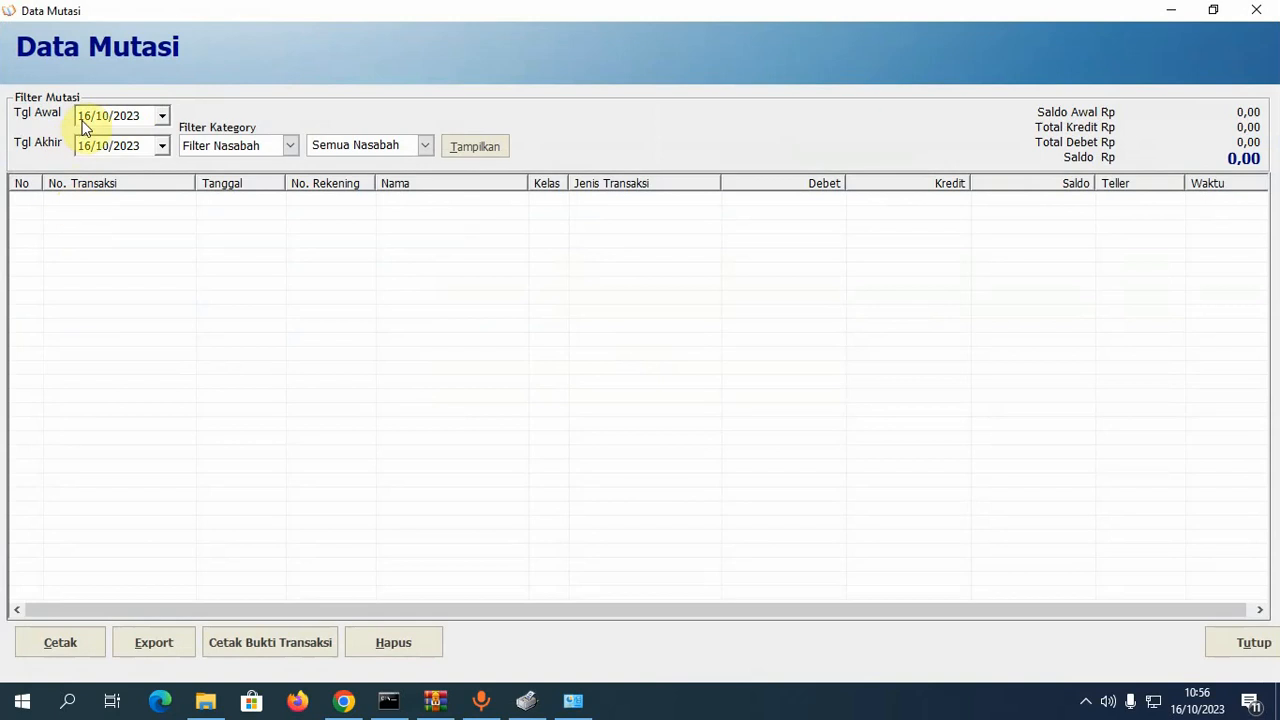
left_click(499, 155)
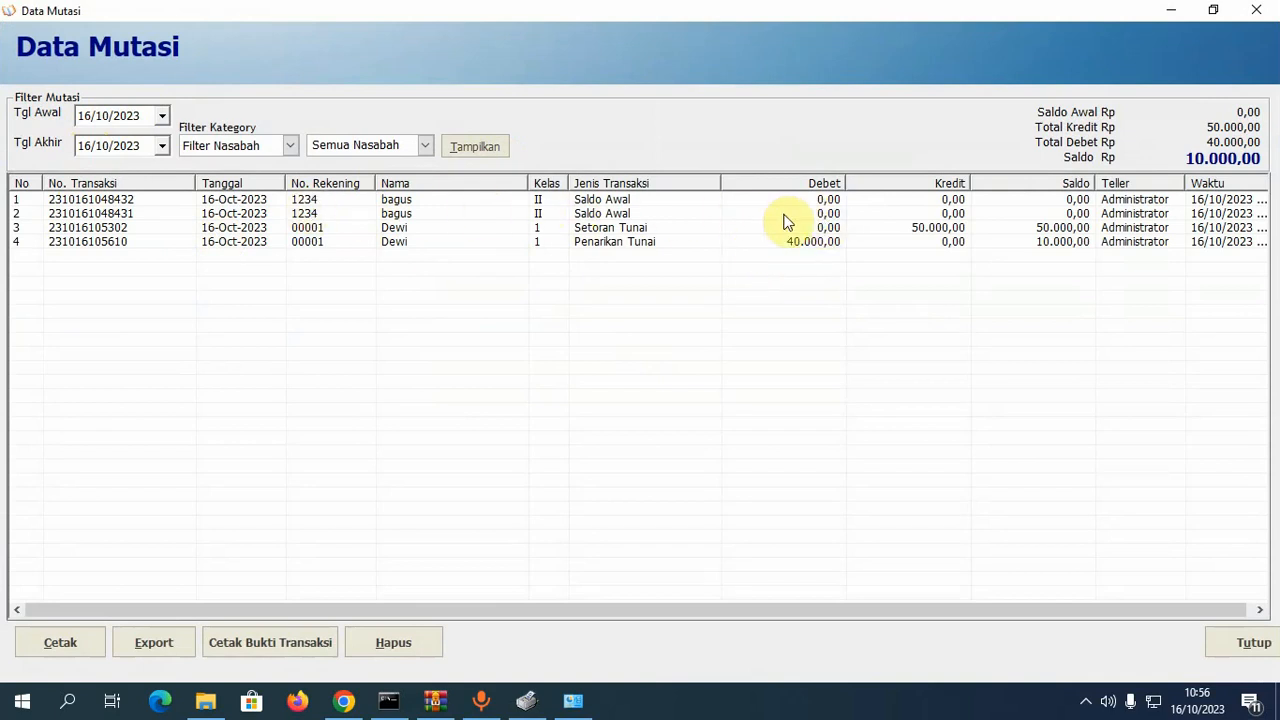
left_click(290, 146)
left_click(274, 181)
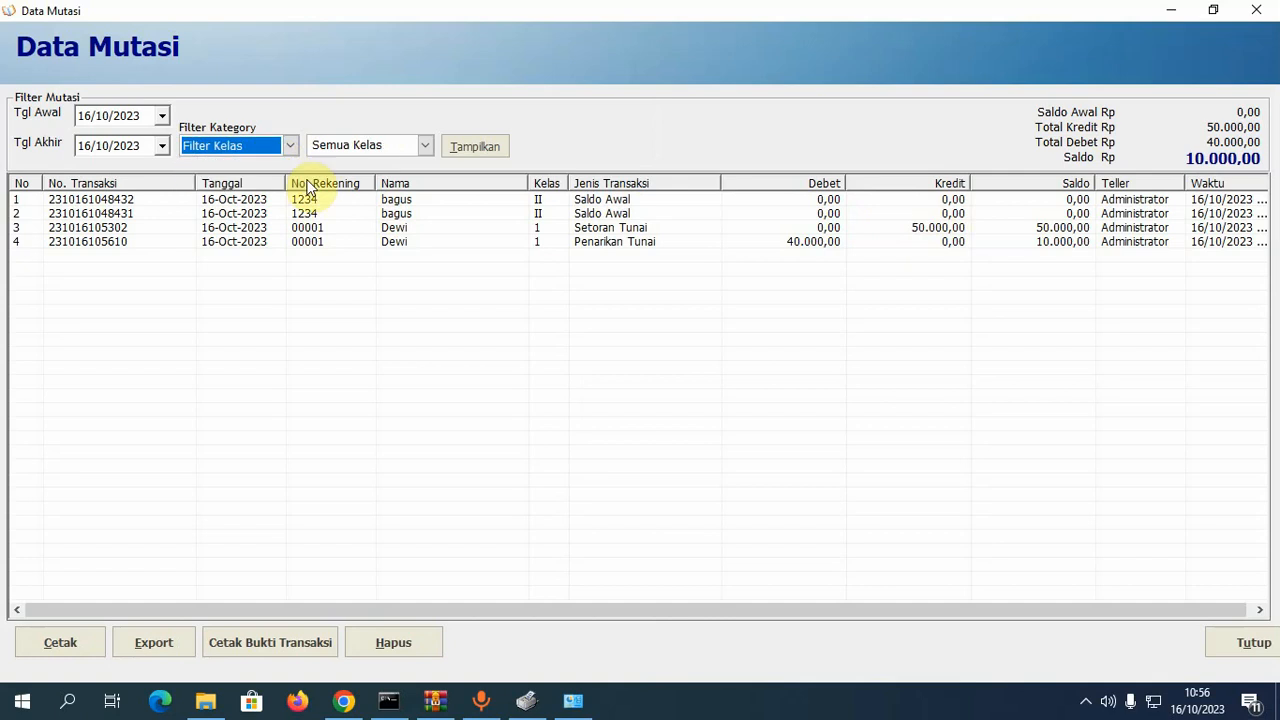
left_click(481, 147)
left_click(716, 411)
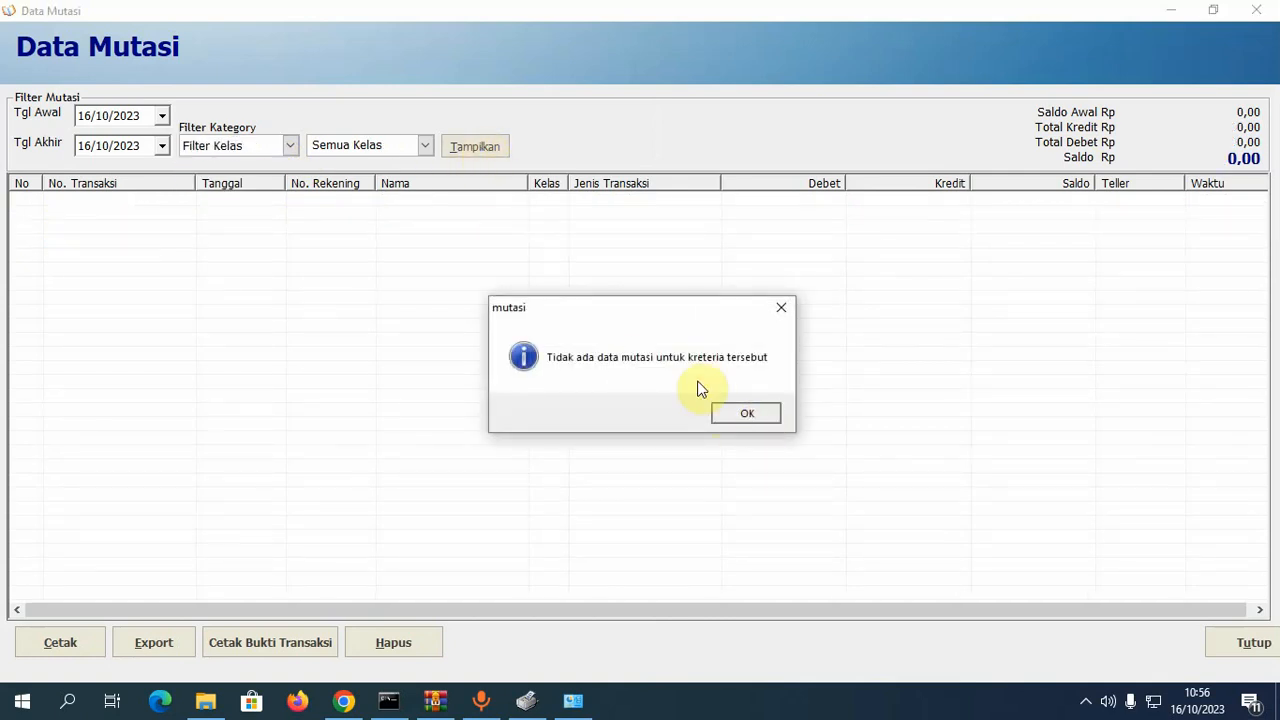
- Switch back to Filter Nasabah to list all four transactions and inspect the deposit and withdrawal rows
left_click(288, 160)
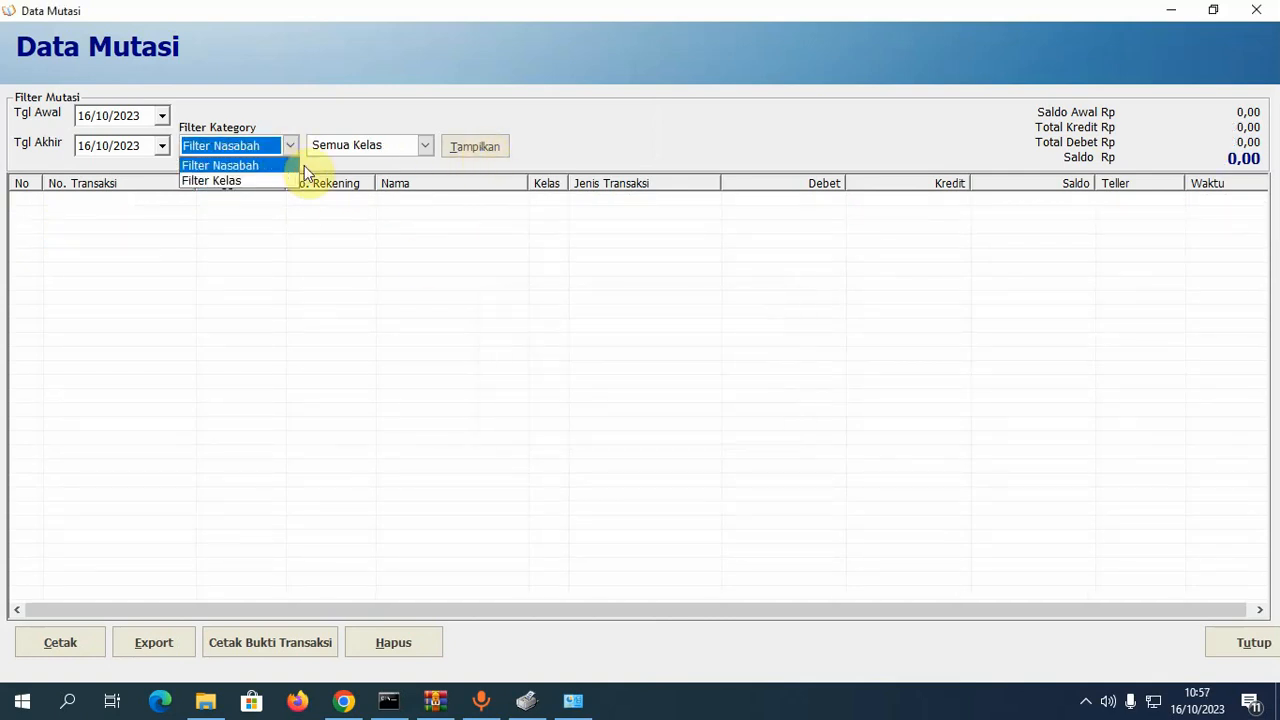
left_click(472, 150)
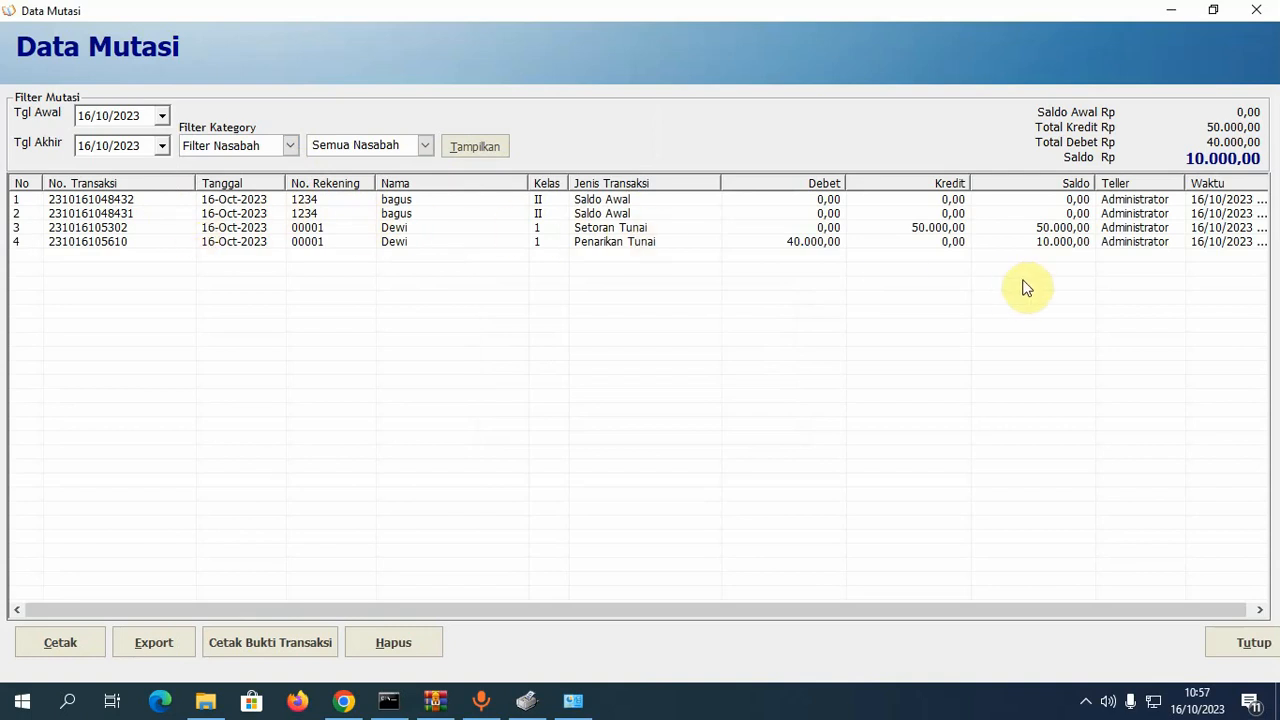
left_click(1075, 228)
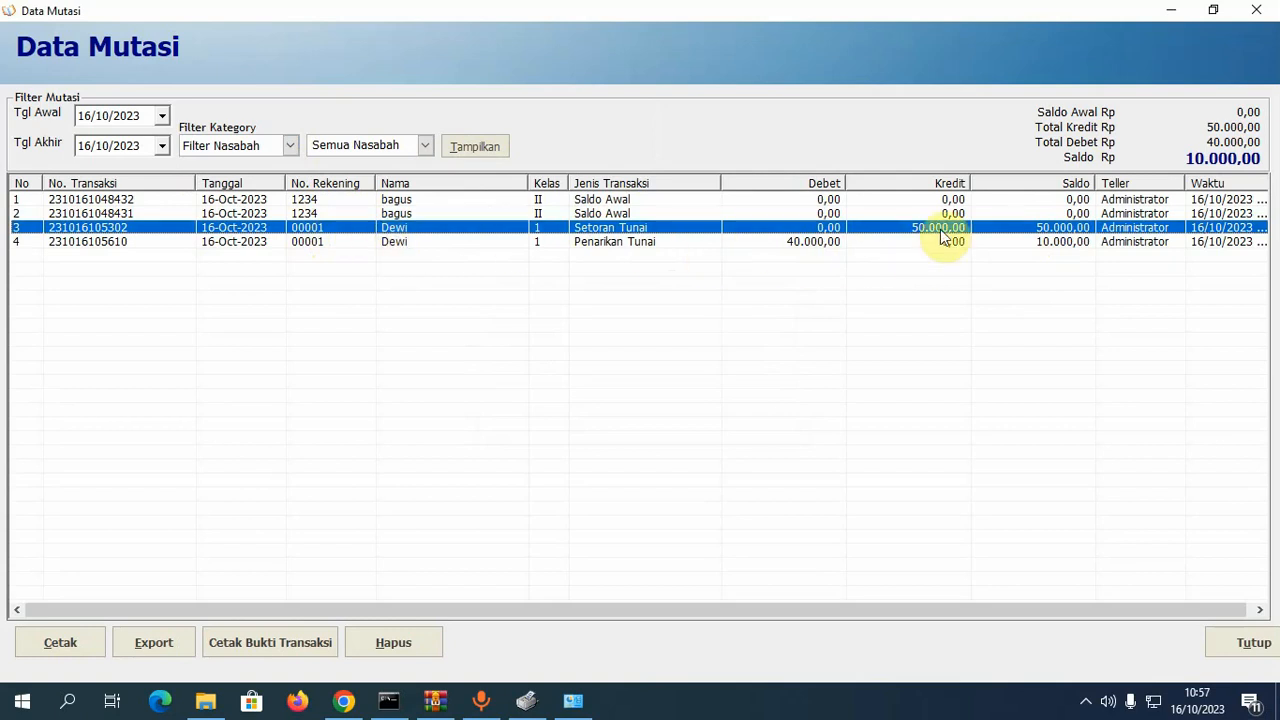
left_click(815, 243)
left_click(815, 243)
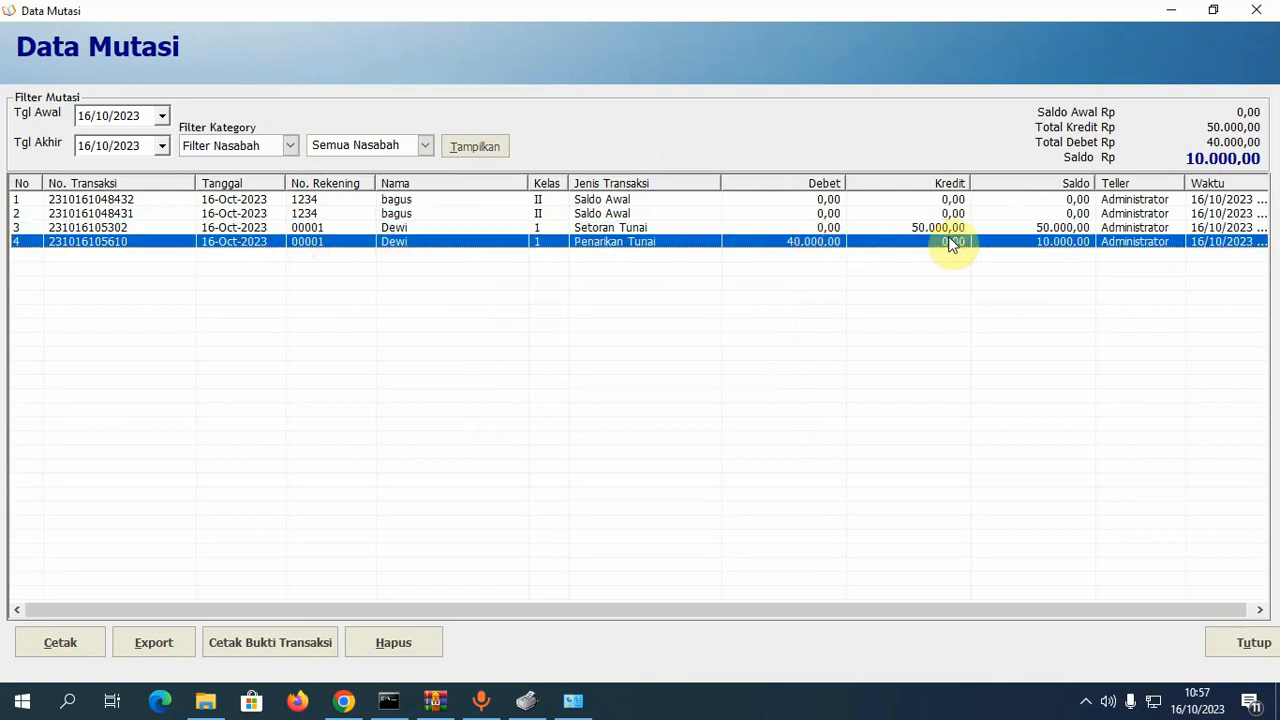
left_click(1072, 244)
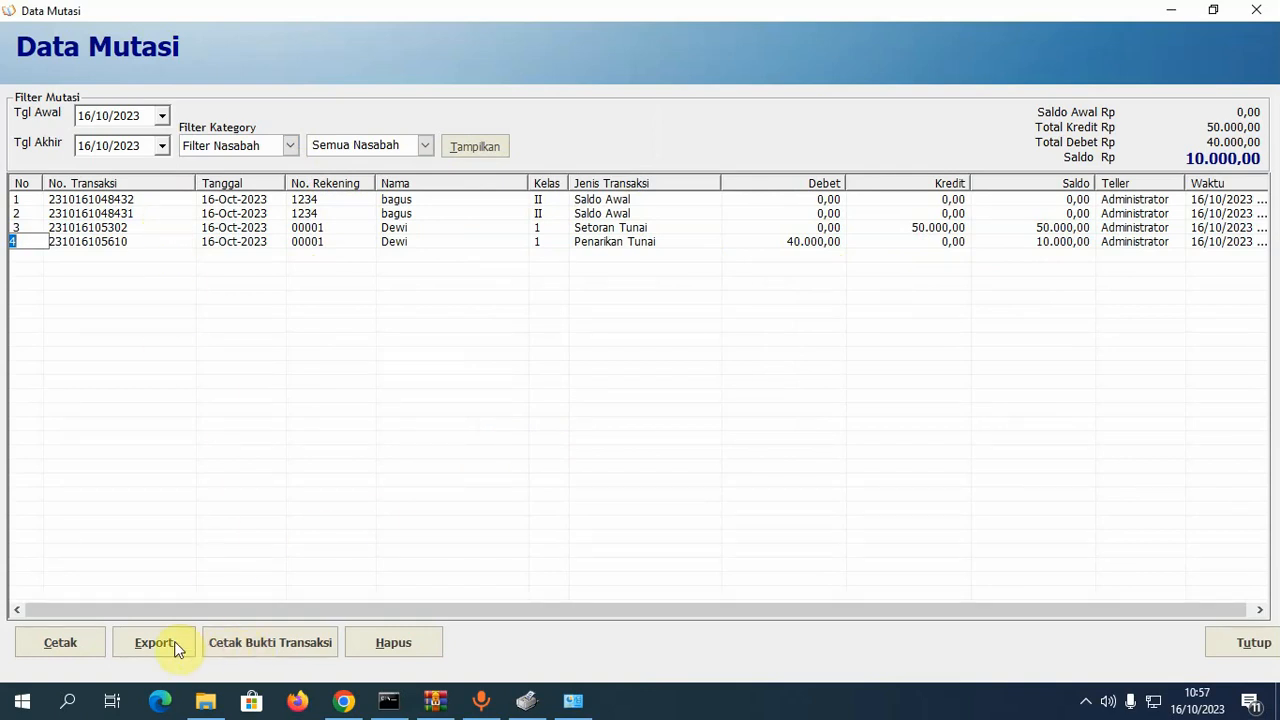
- Preview the Laporan Data Mutasi report, decline deleting the row-4 withdrawal, and close Data Mutasi
left_click(57, 642)
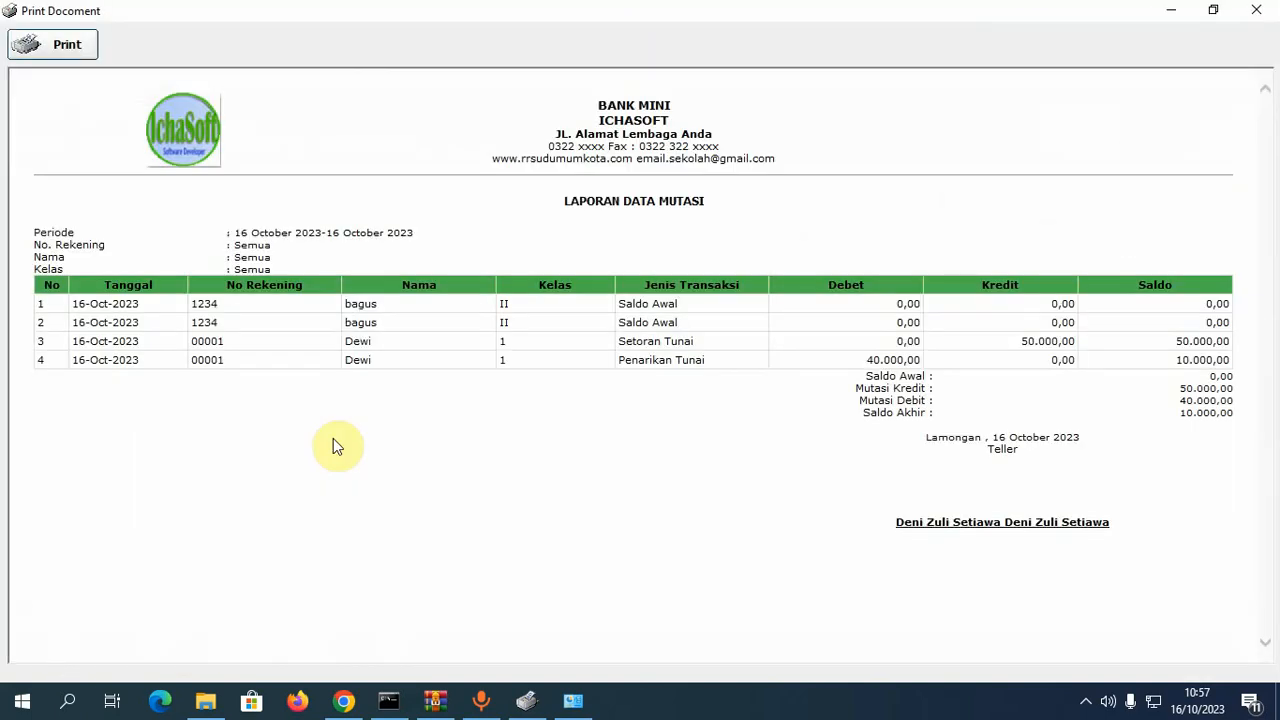
left_click(1257, 17)
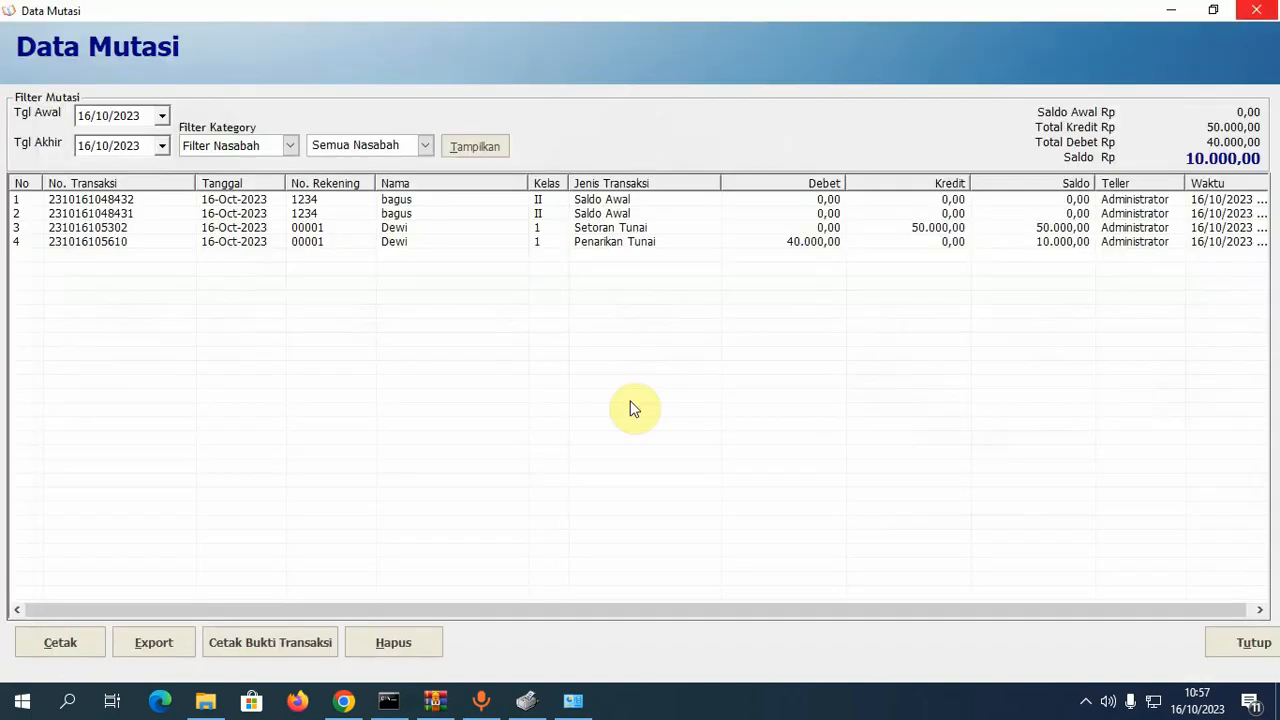
left_click(393, 643)
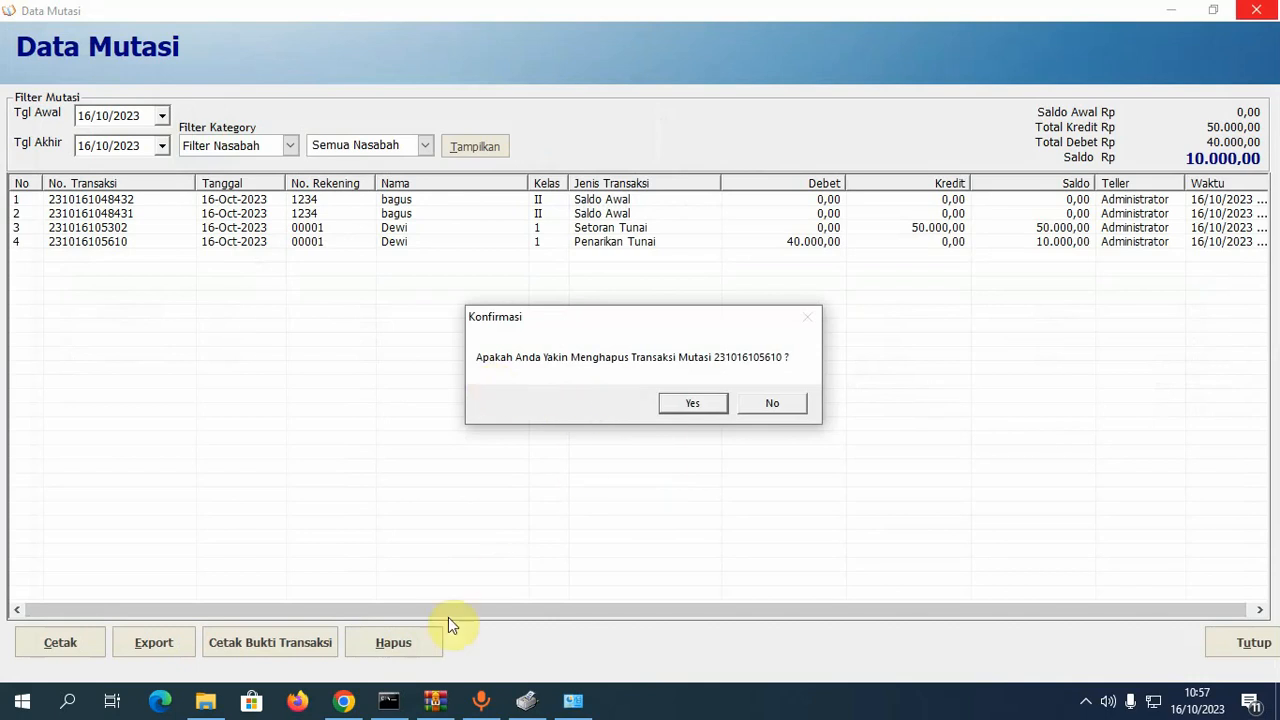
left_click(775, 404)
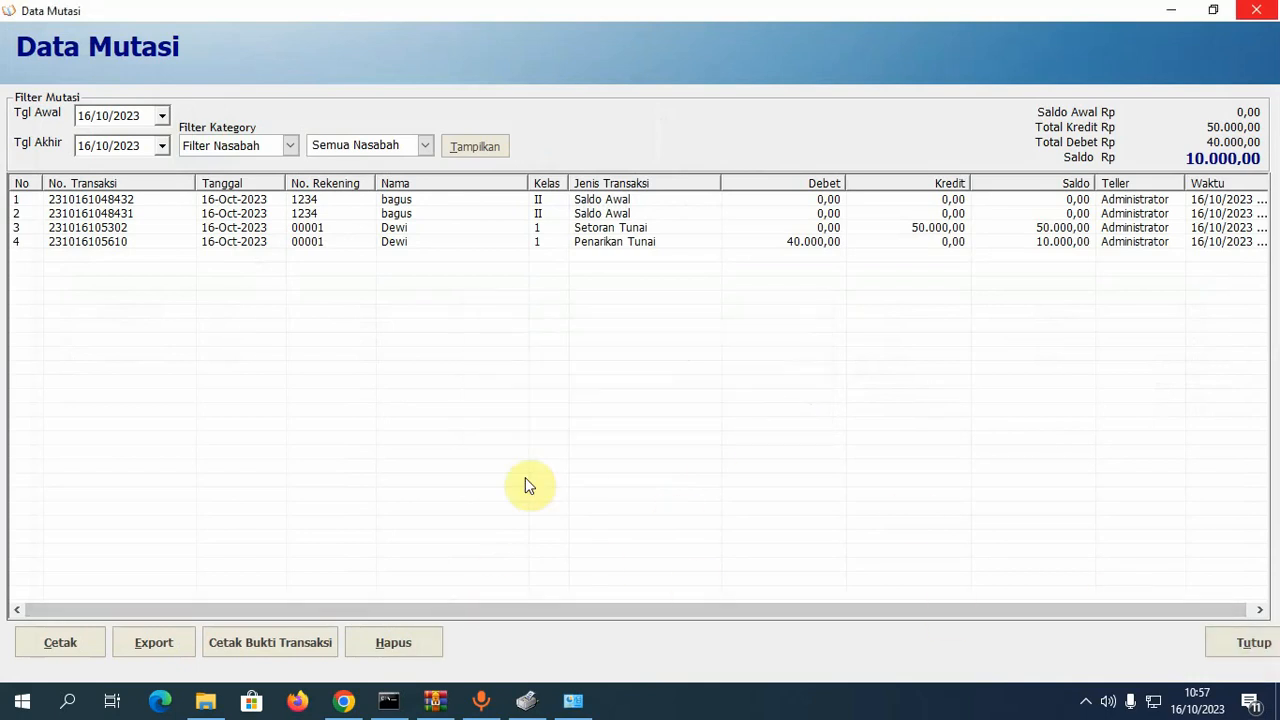
left_click(492, 244)
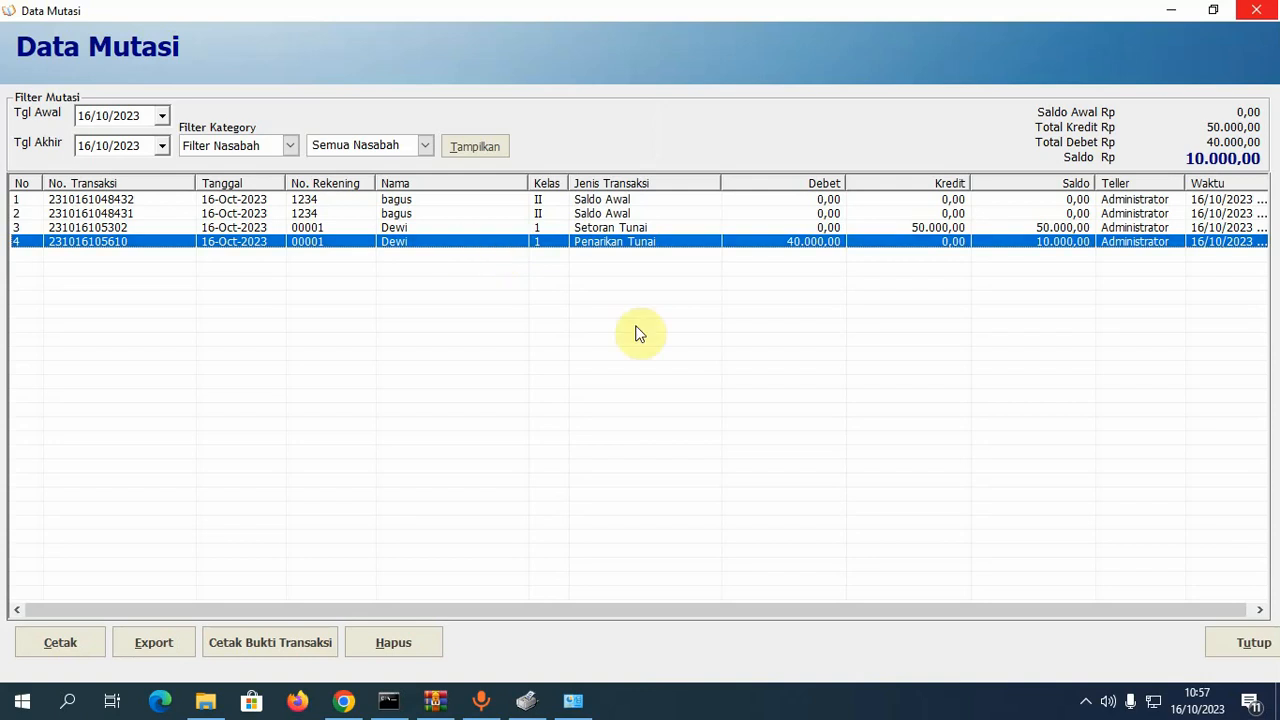
left_click(1250, 643)
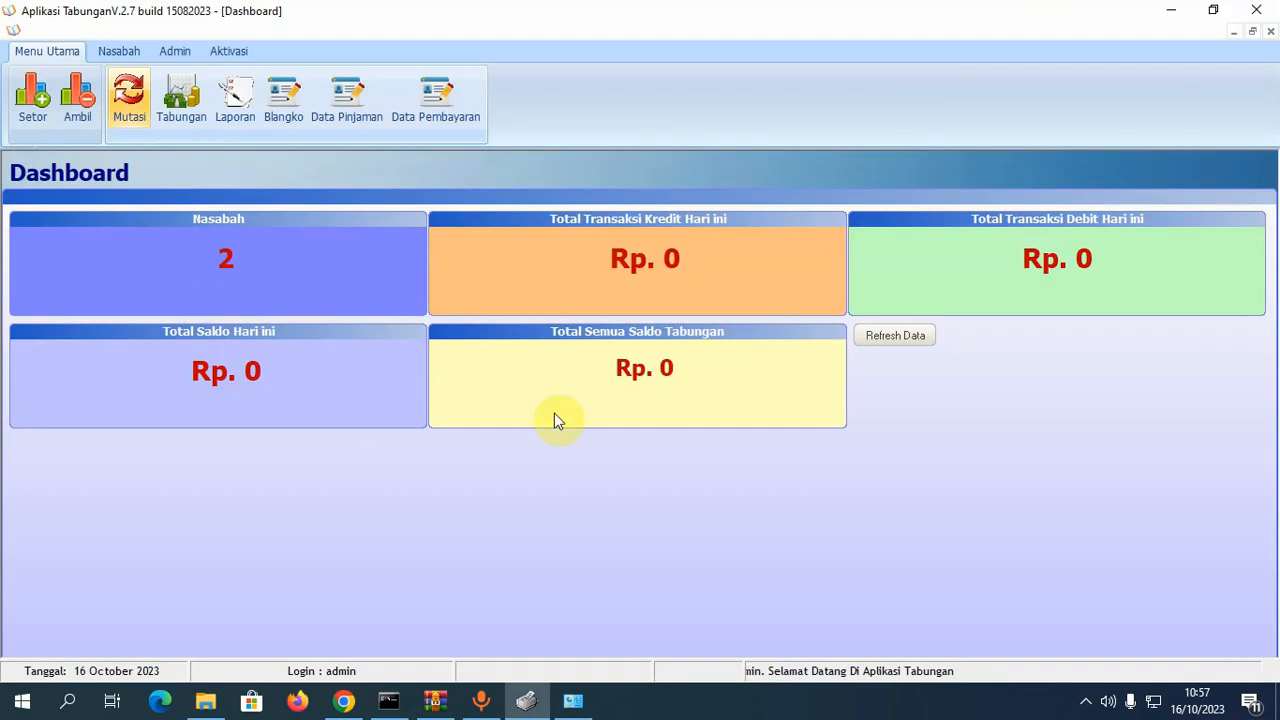
left_click(183, 99)
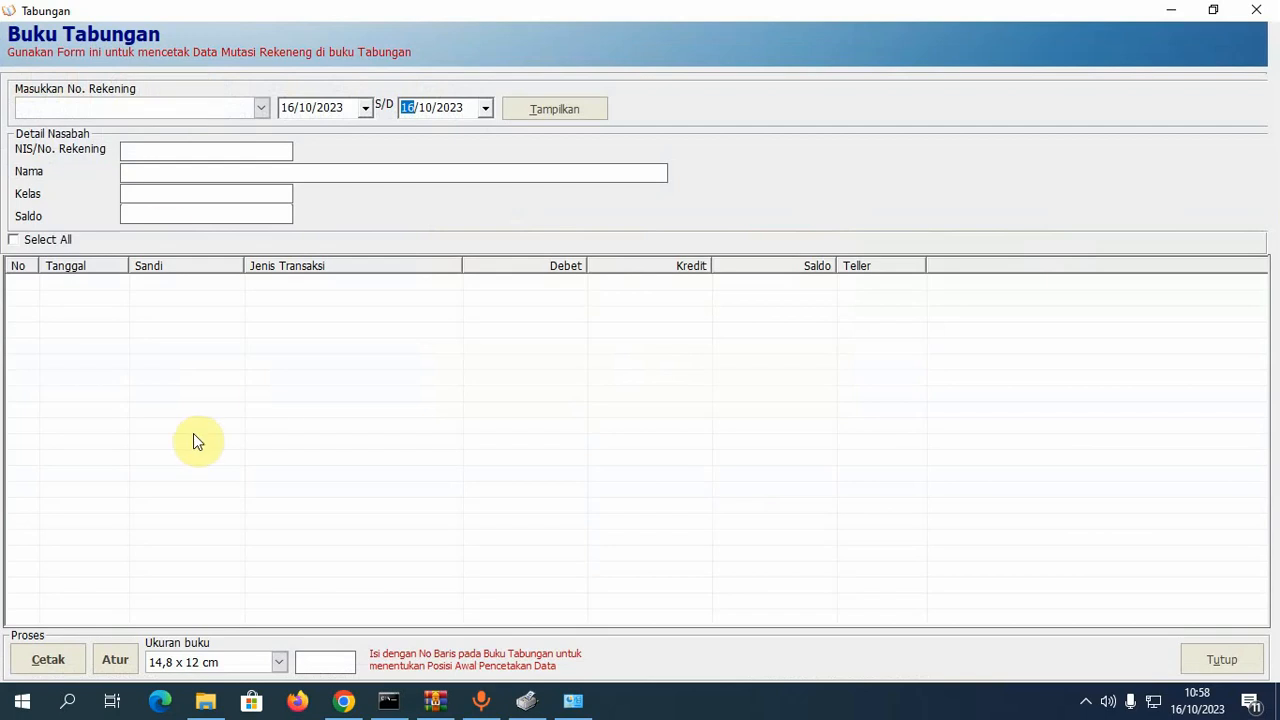
left_click(1258, 18)
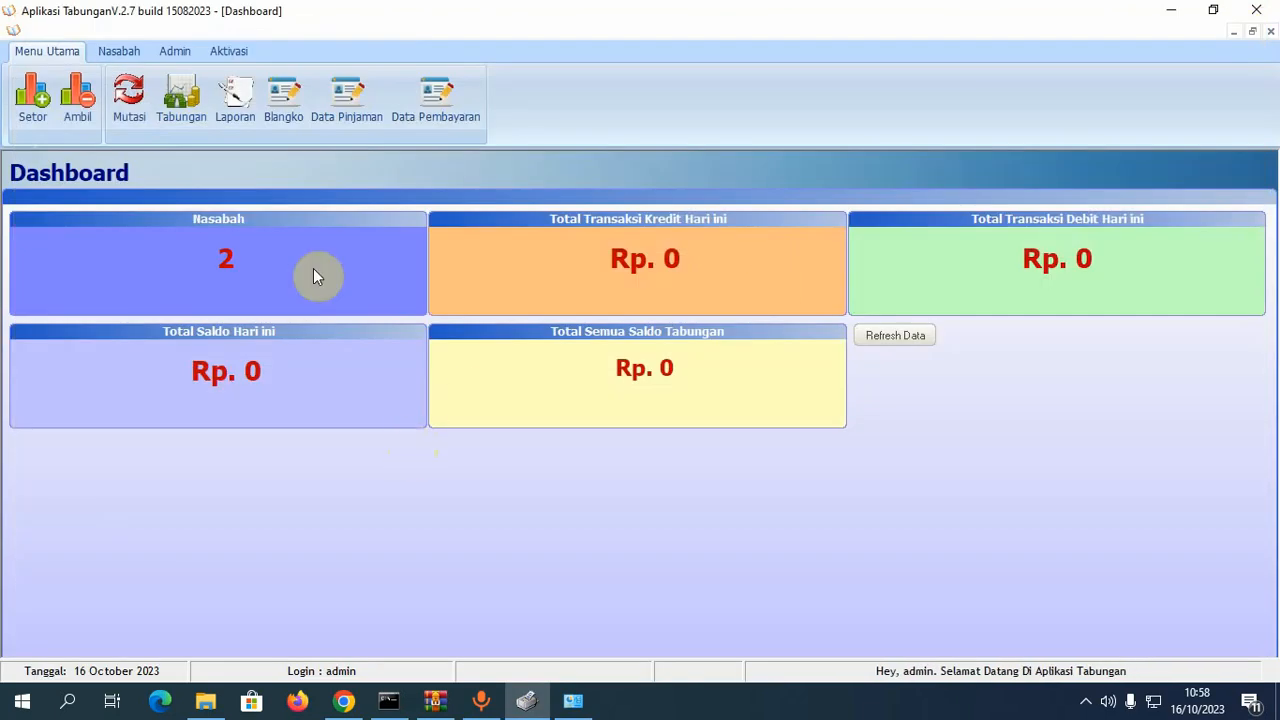
- In Set Profil, save Microsoft Print to PDF as the Printer Buku tabungan
left_click(176, 51)
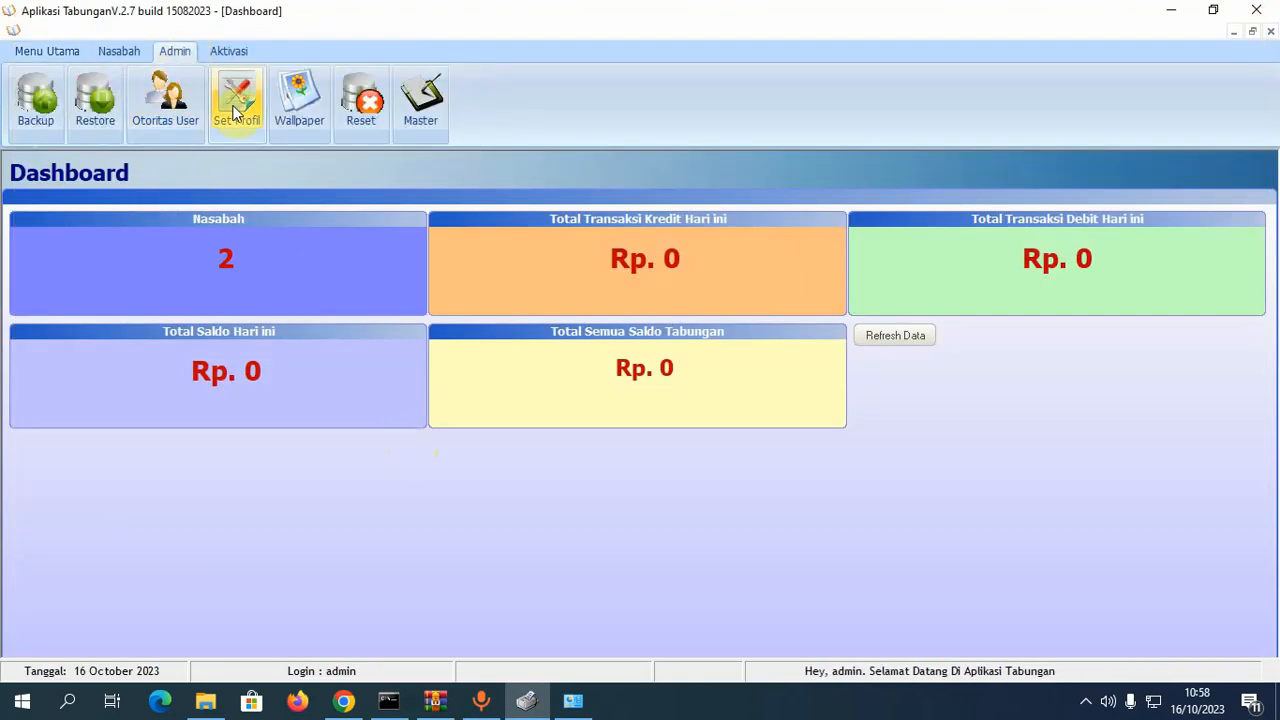
left_click(236, 112)
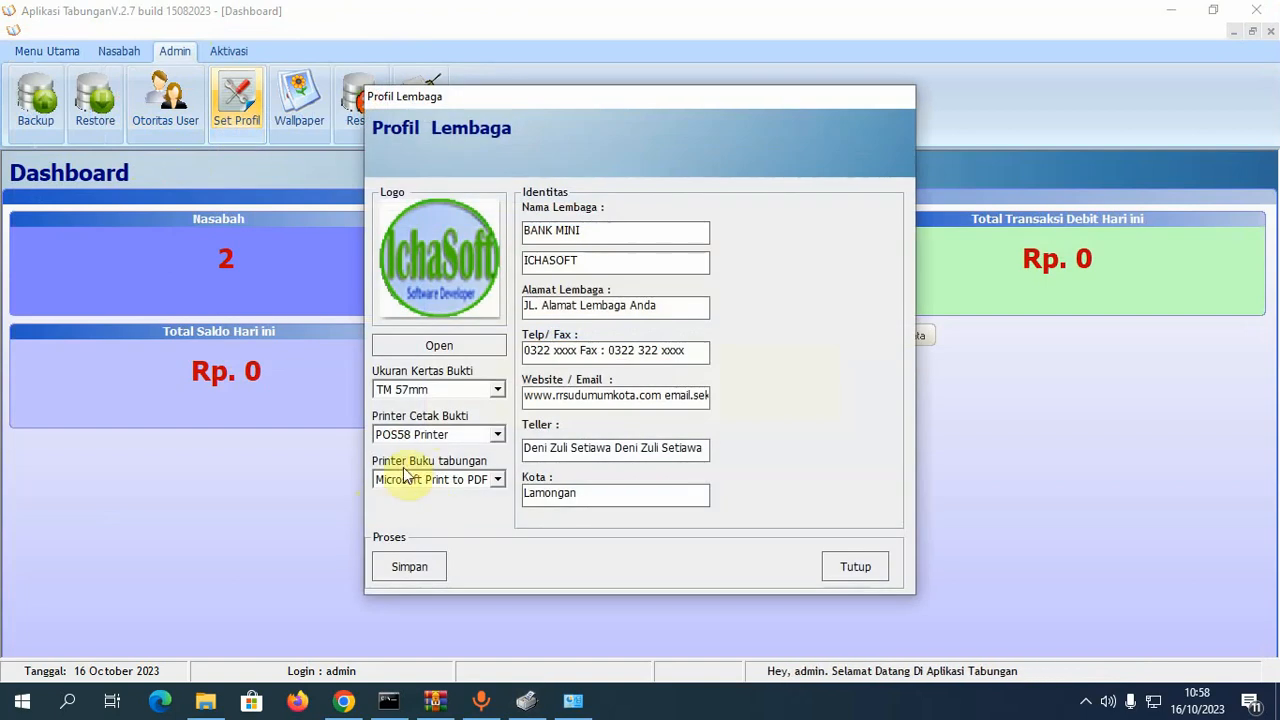
left_click(497, 479)
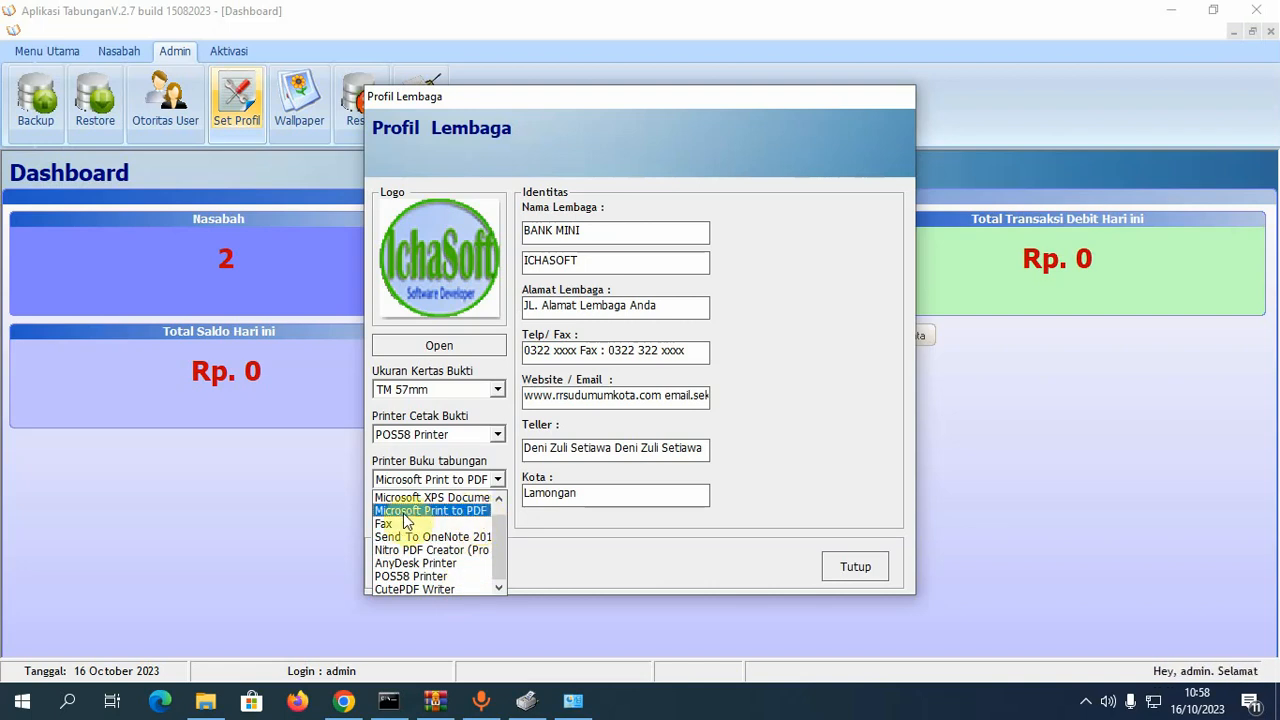
left_click(462, 517)
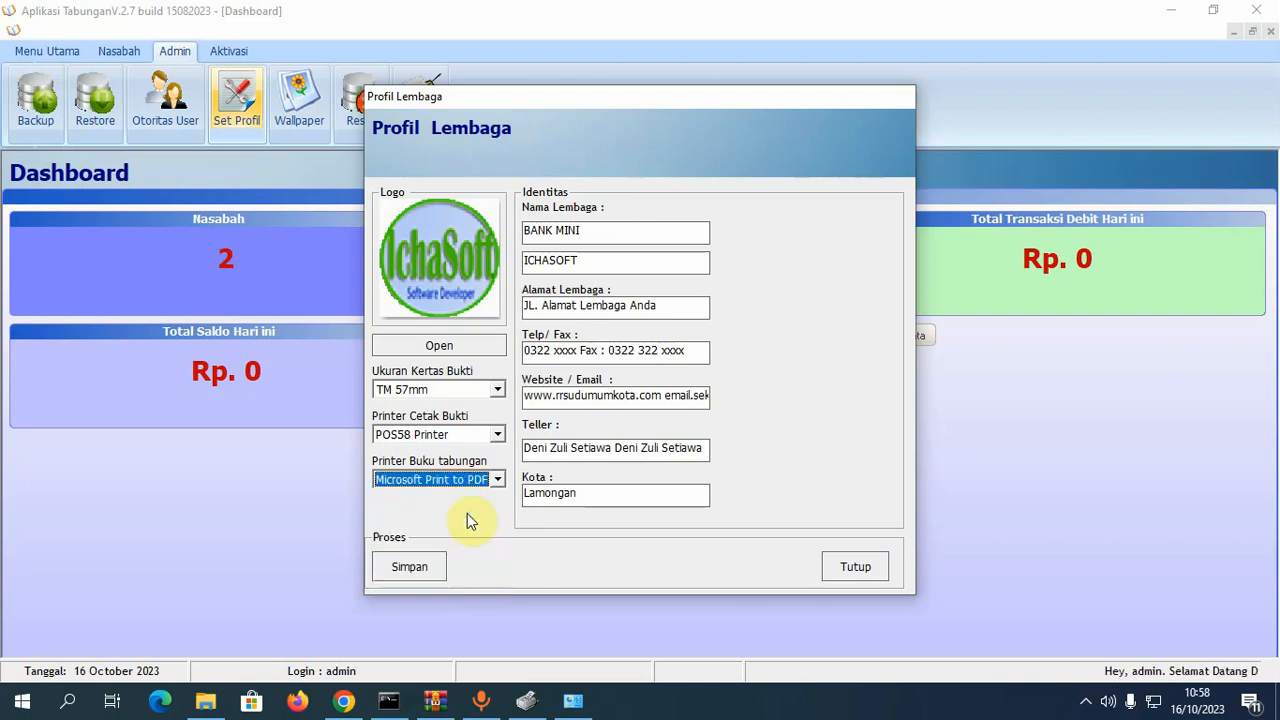
left_click(428, 566)
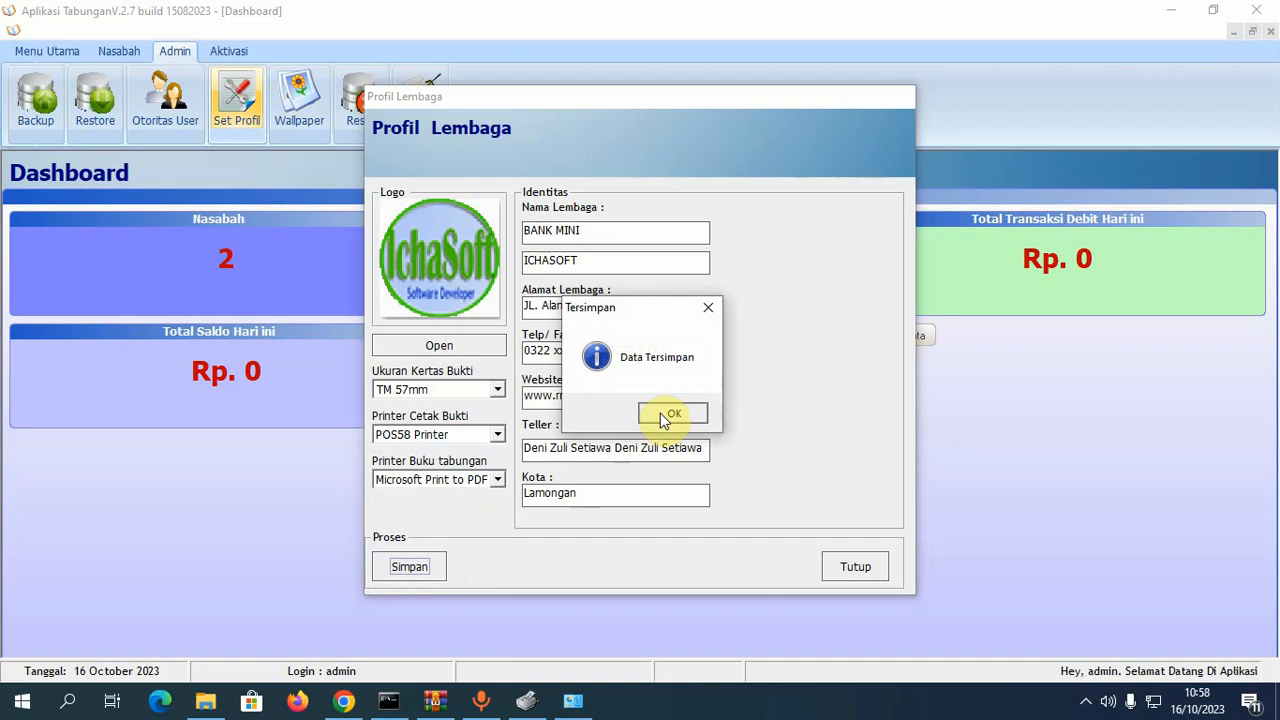
left_click(662, 490)
left_click(857, 567)
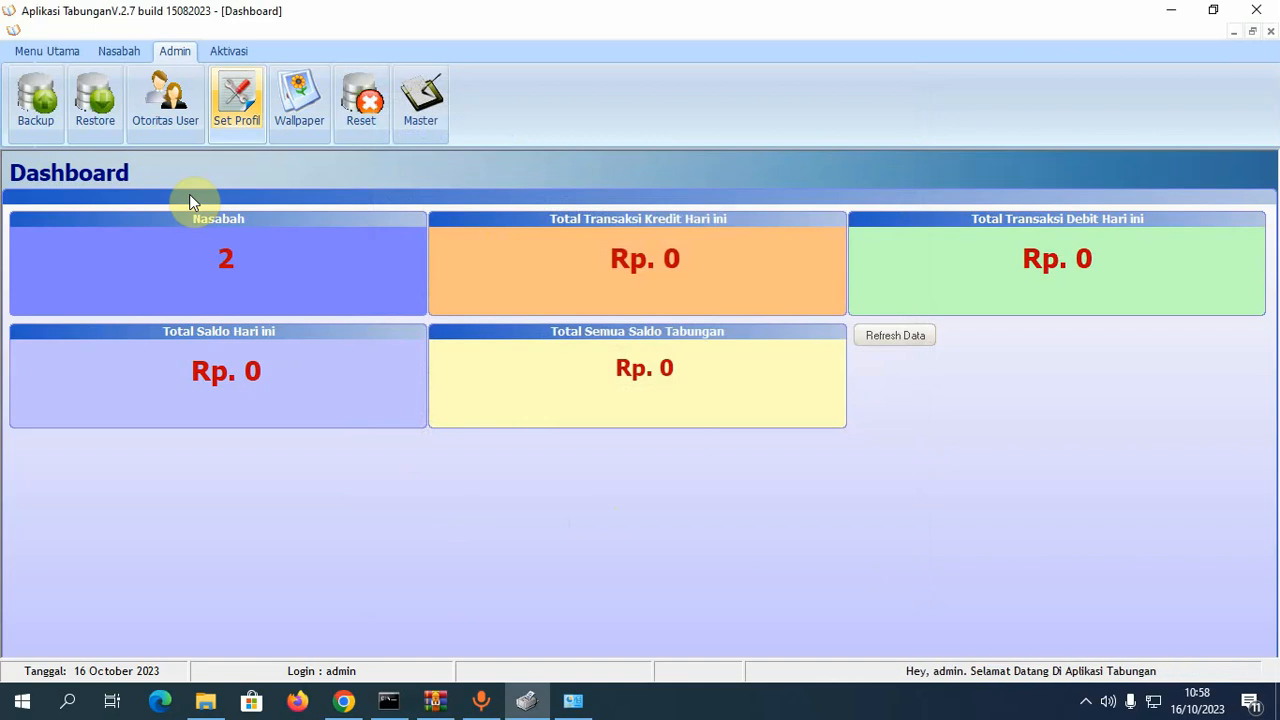
left_click(124, 51)
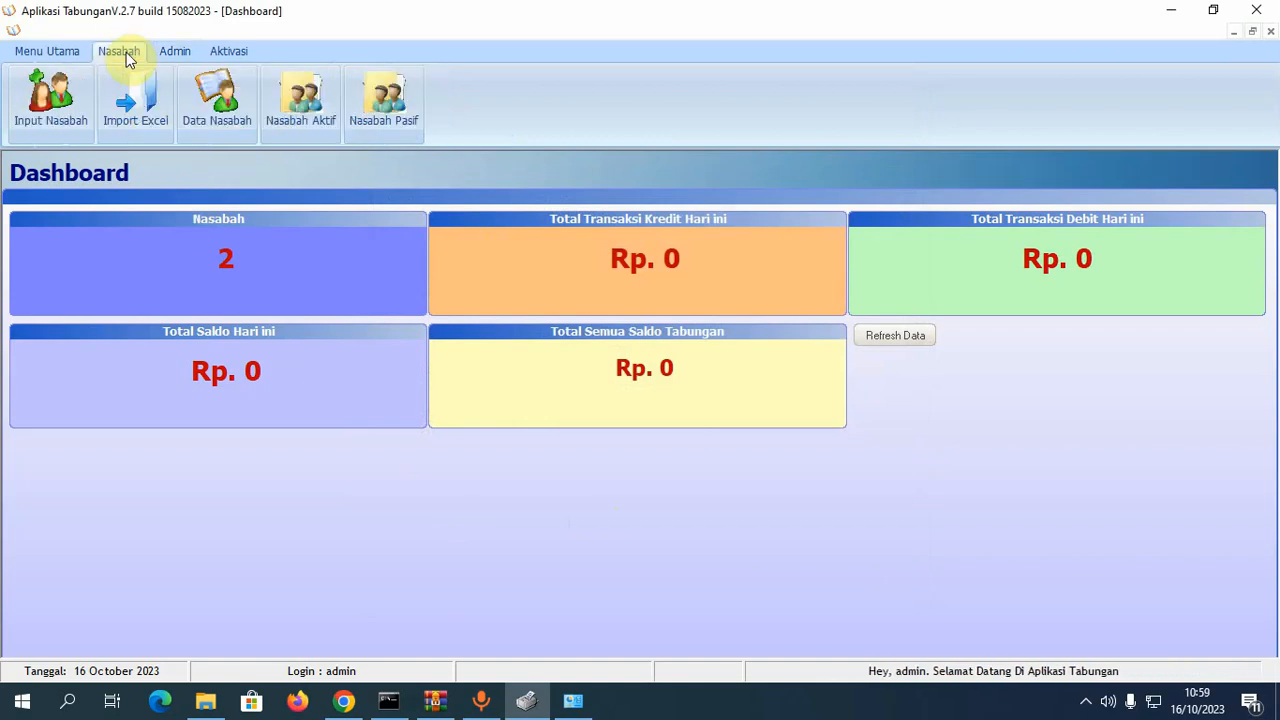
- Open the Tabungan form and display the selected account's savings book
left_click(60, 55)
left_click(180, 95)
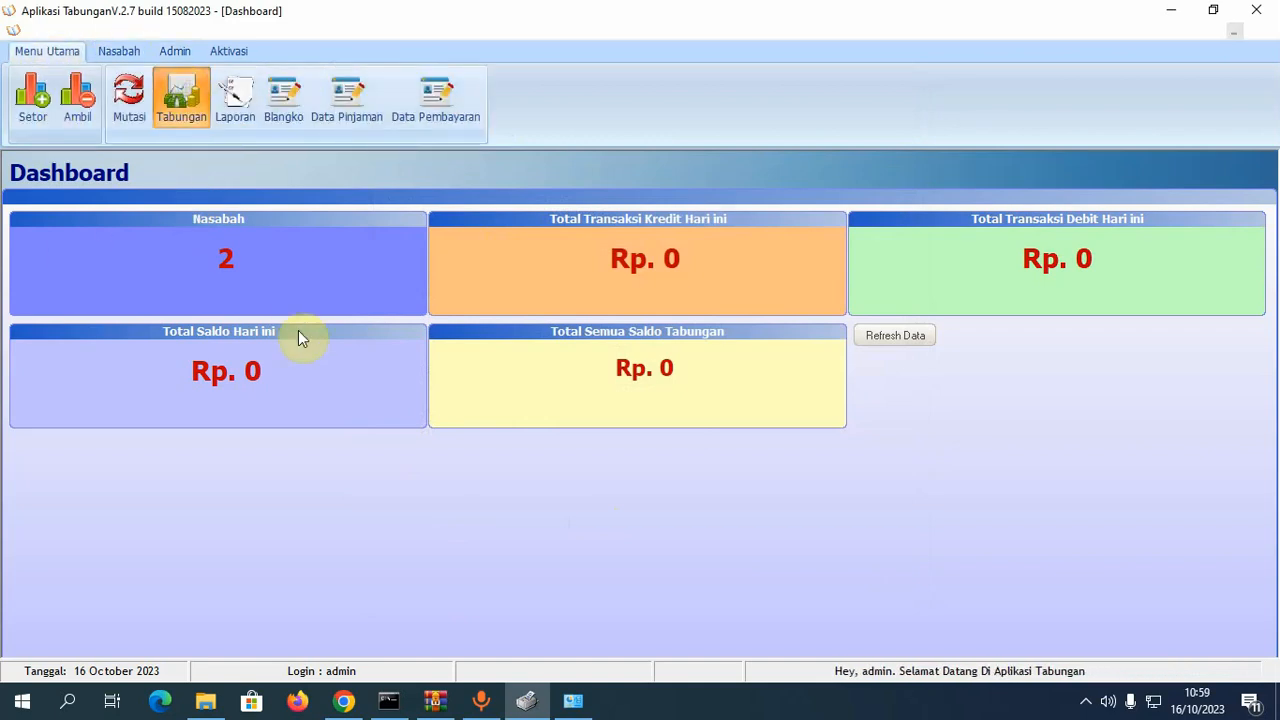
left_click(260, 107)
left_click(240, 125)
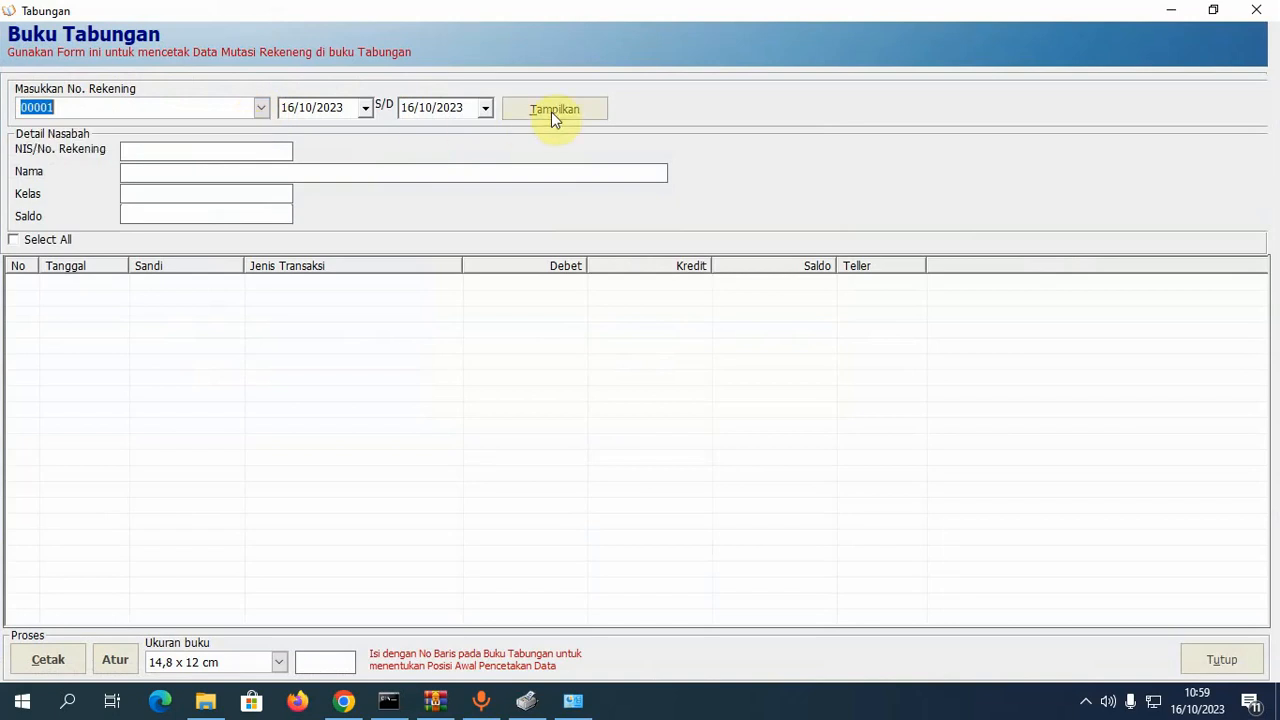
left_click(555, 112)
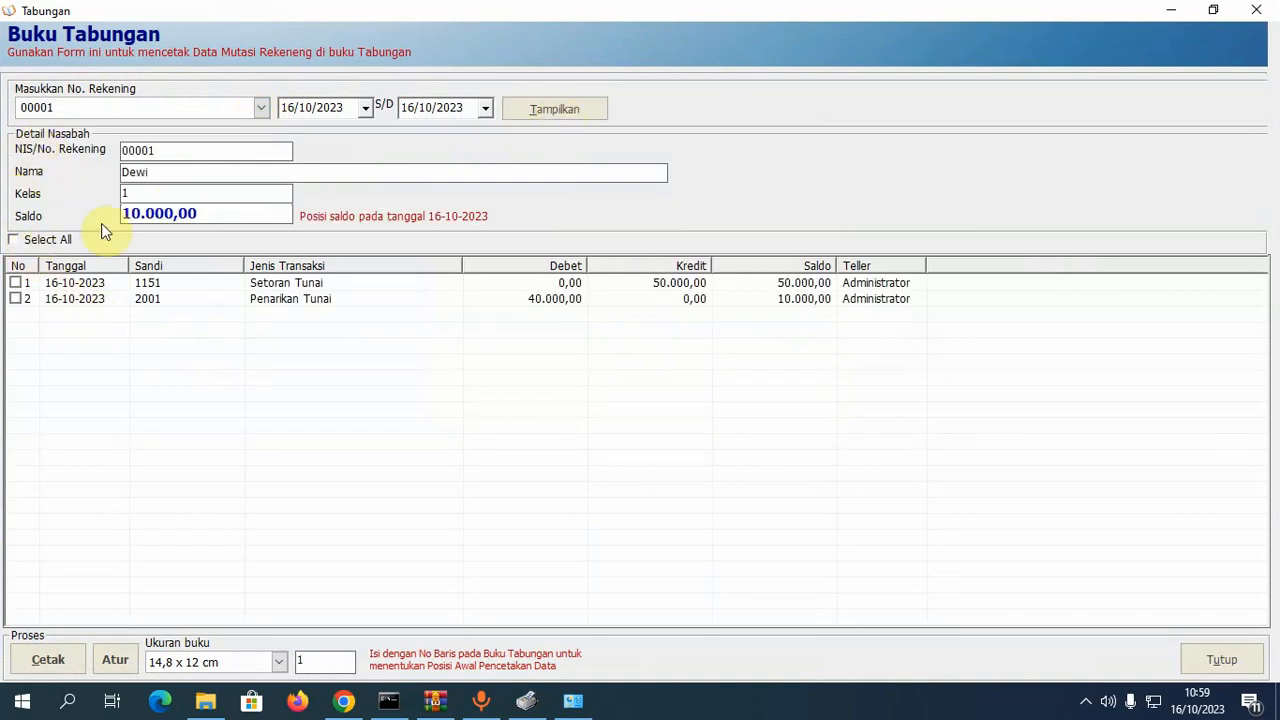
- Tick both transactions for printing, keep the 14,8 x 12 cm size, and open Atur
left_click(13, 241)
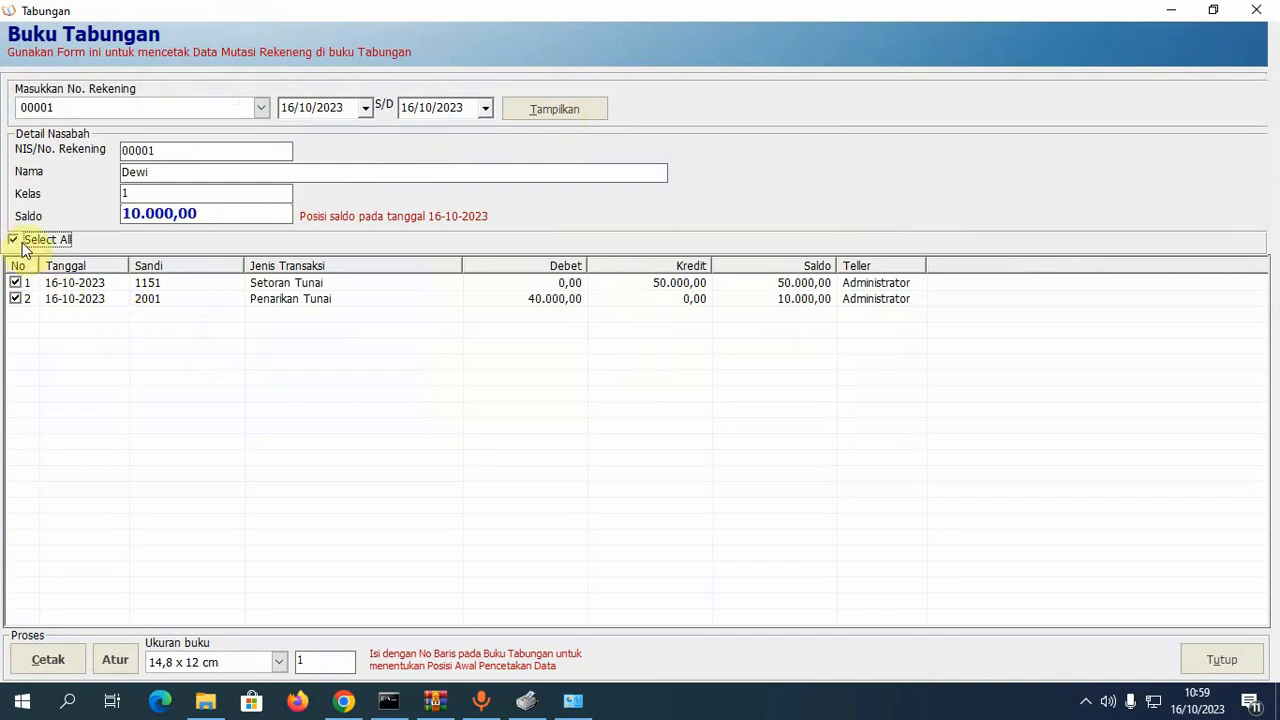
left_click(145, 290)
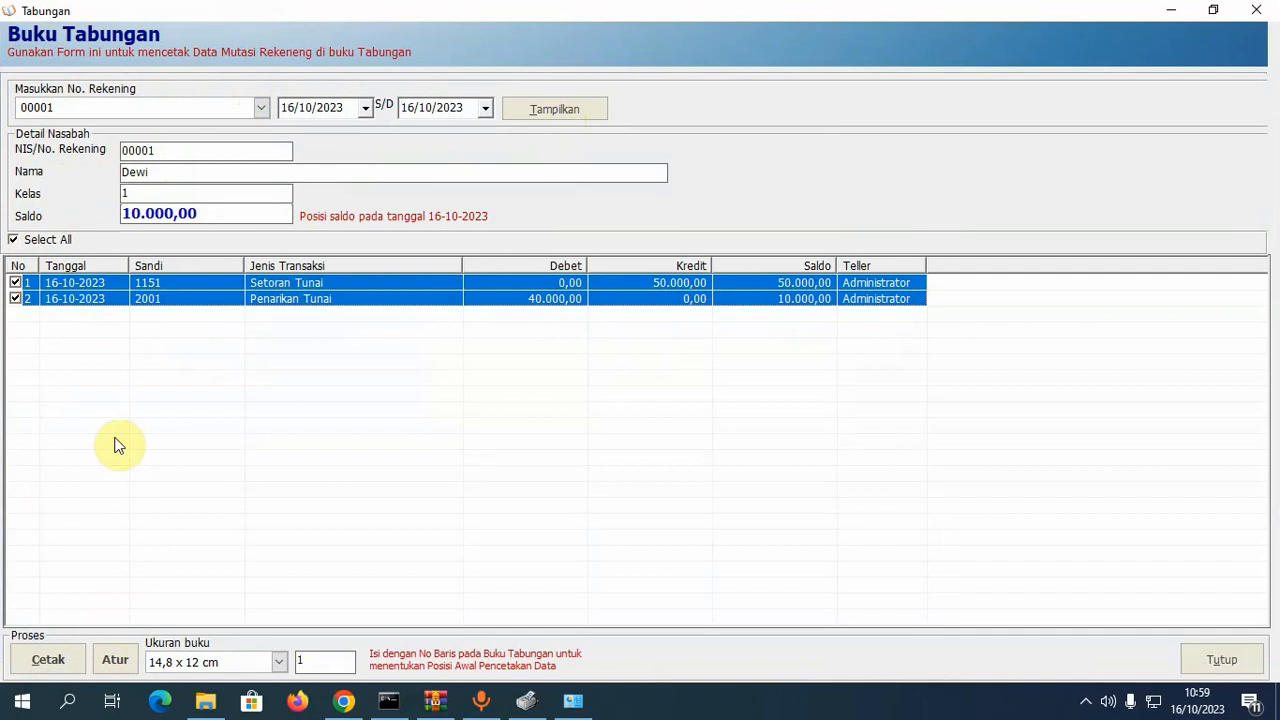
left_click(260, 664)
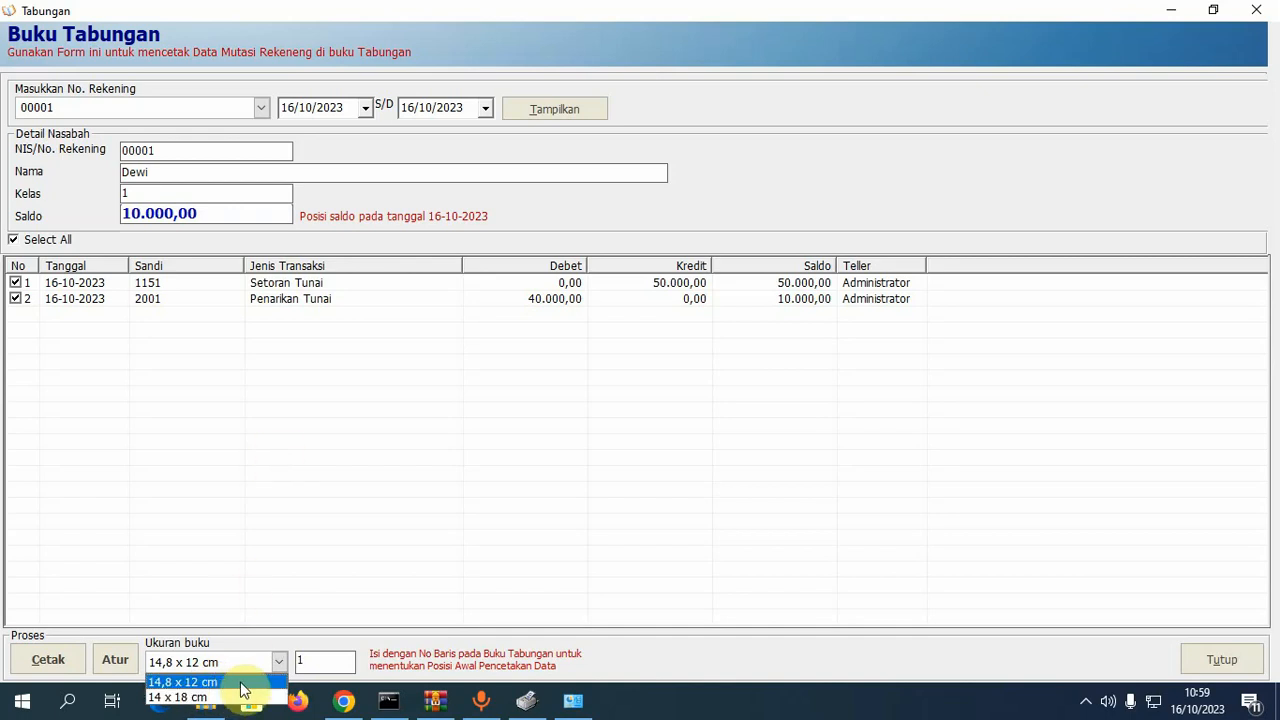
left_click(240, 683)
left_click(116, 660)
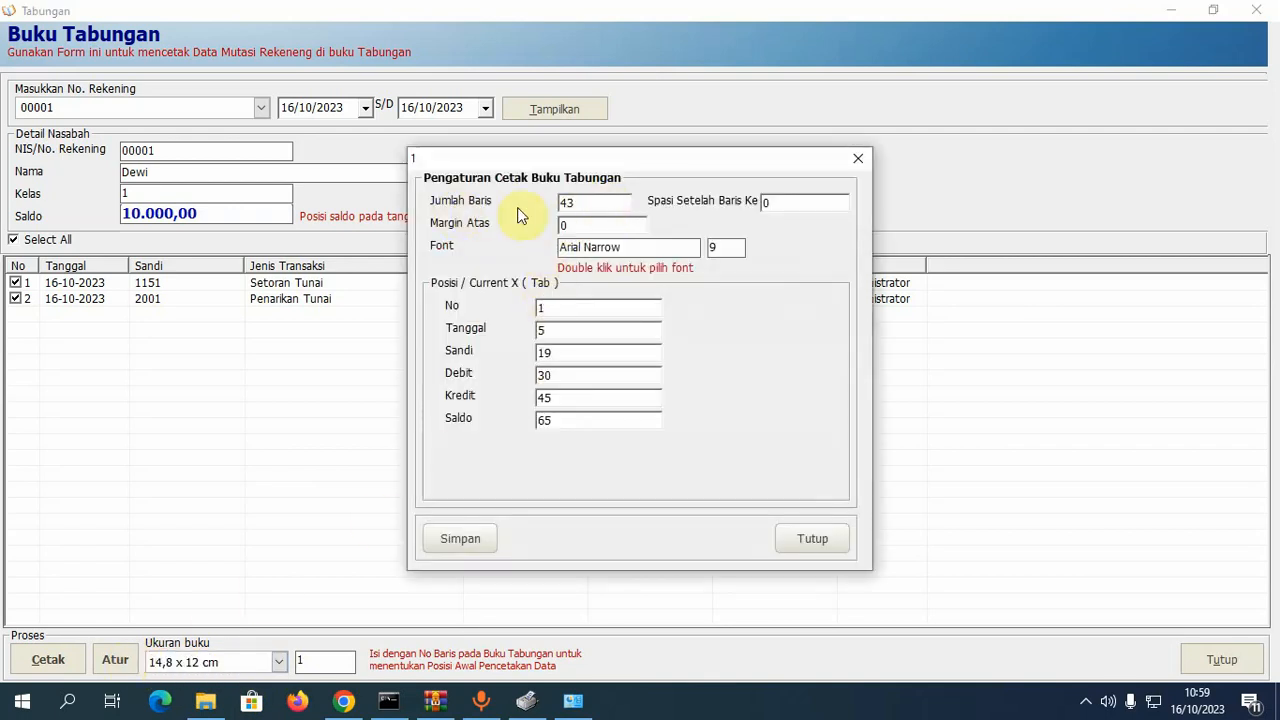
- Replace the Margin Atas value 0 with 50, keeping 43 rows and Arial Narrow
left_click_drag(600, 203, 474, 213)
left_click(604, 228)
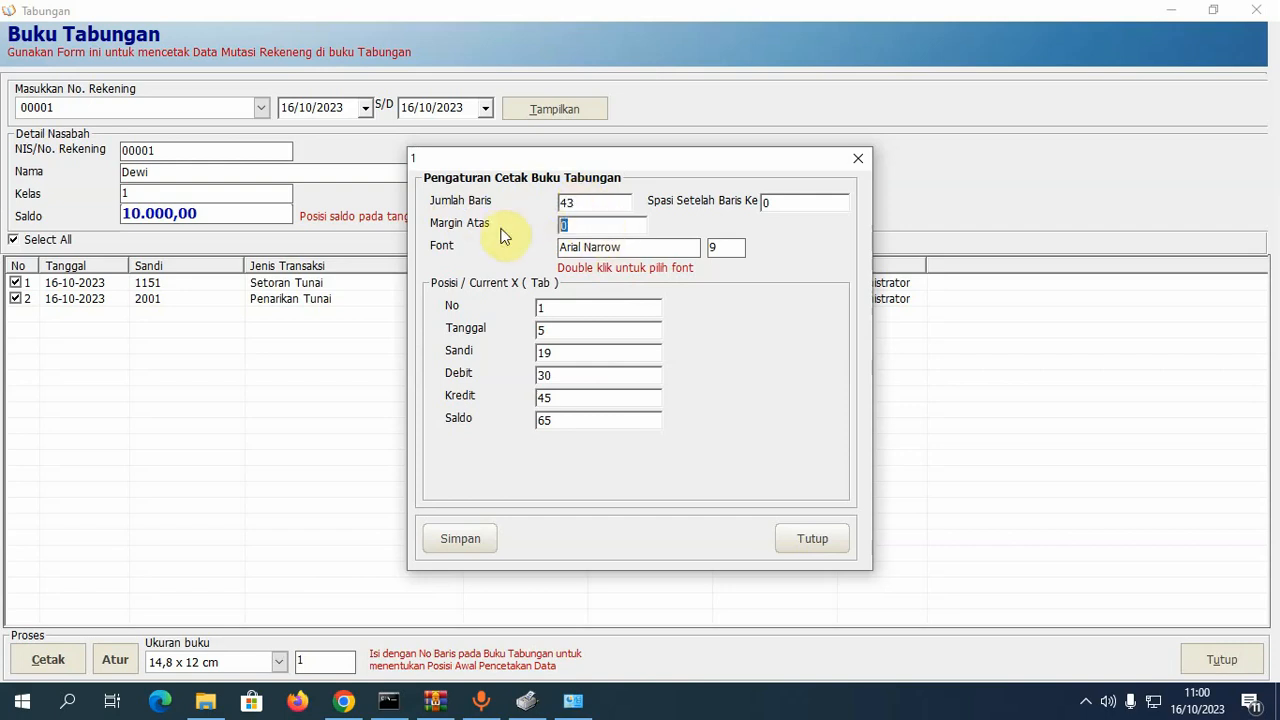
left_click(600, 230)
double_click(600, 230)
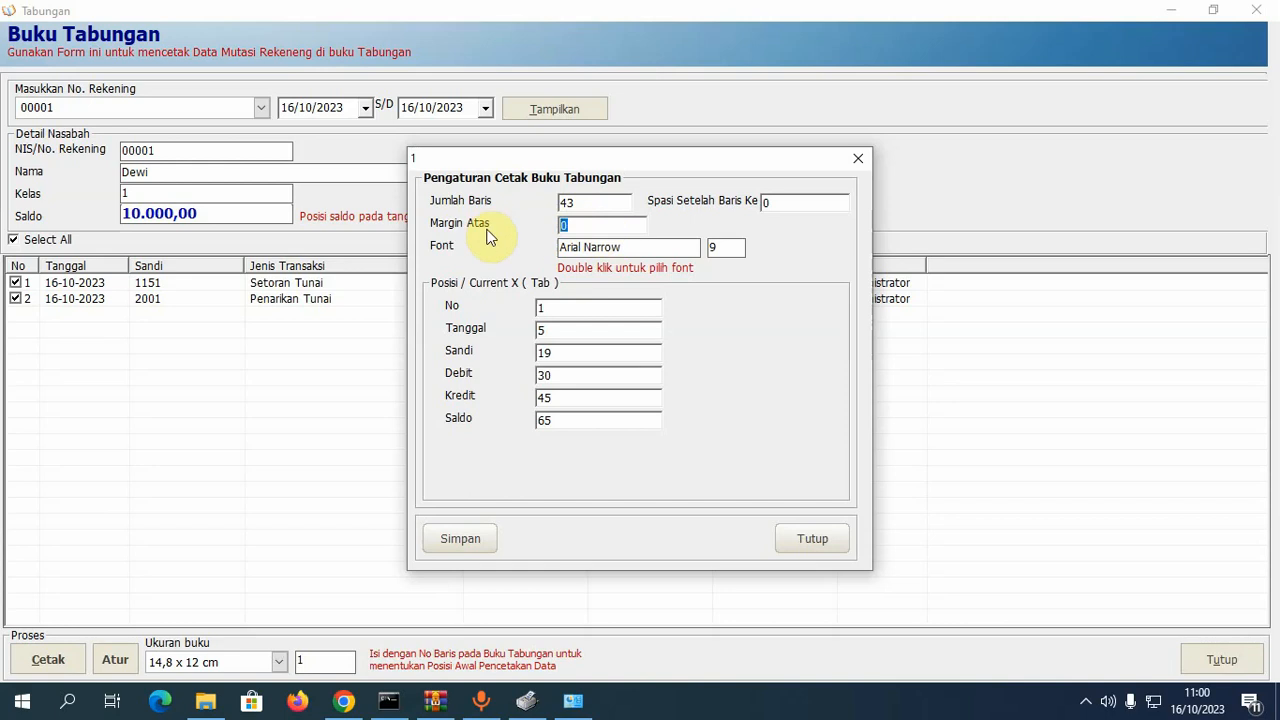
type("5")
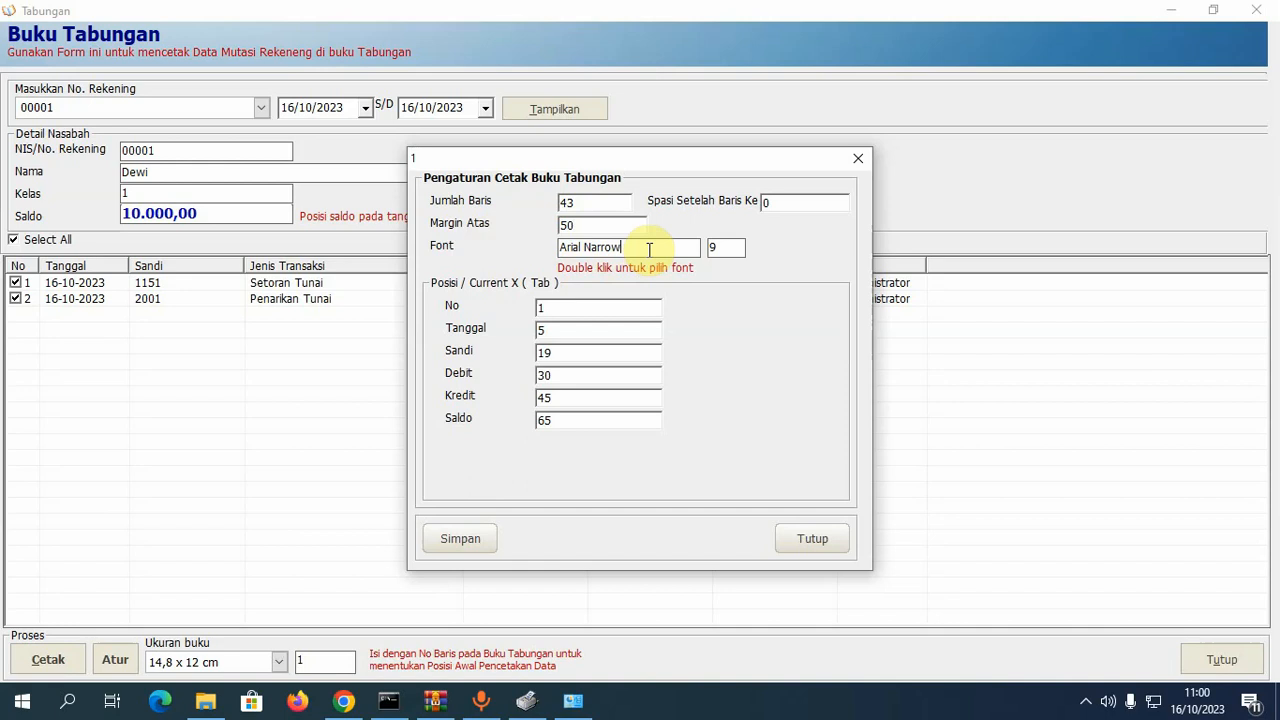
left_click_drag(649, 249, 530, 252)
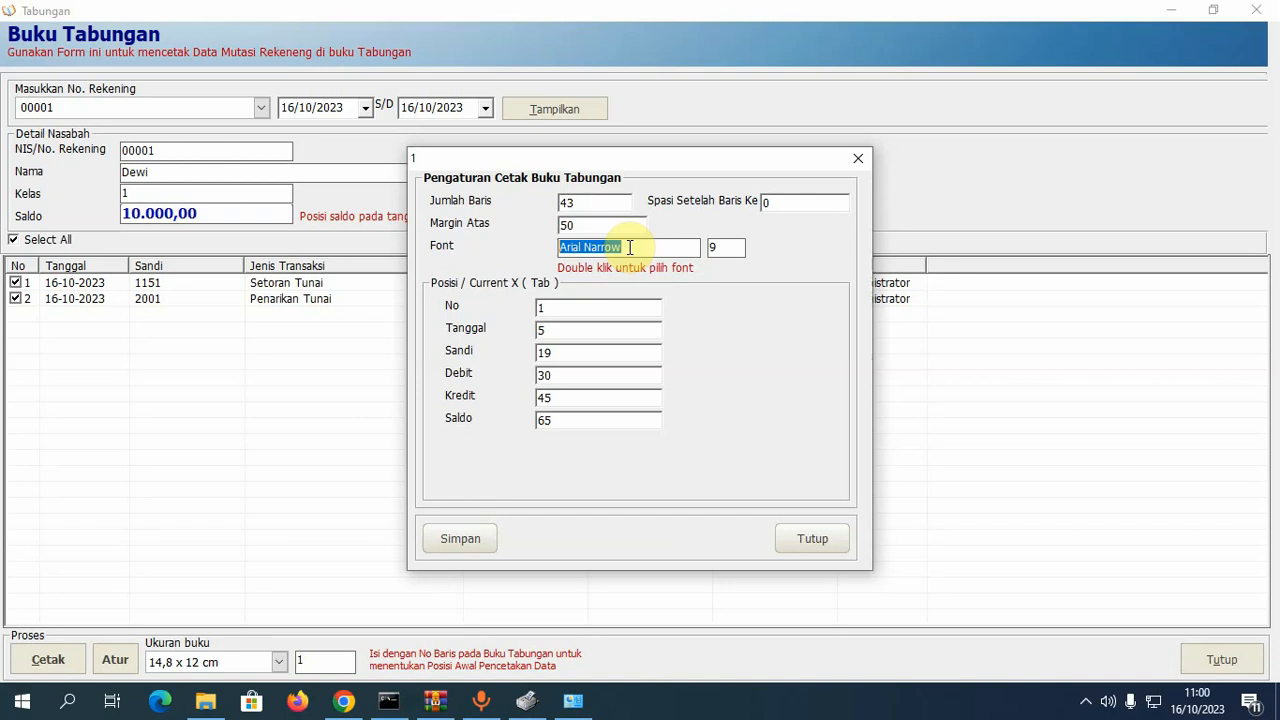
- Review the print font and column positions unchanged, then close the settings and print the checked transactions
double_click(628, 247)
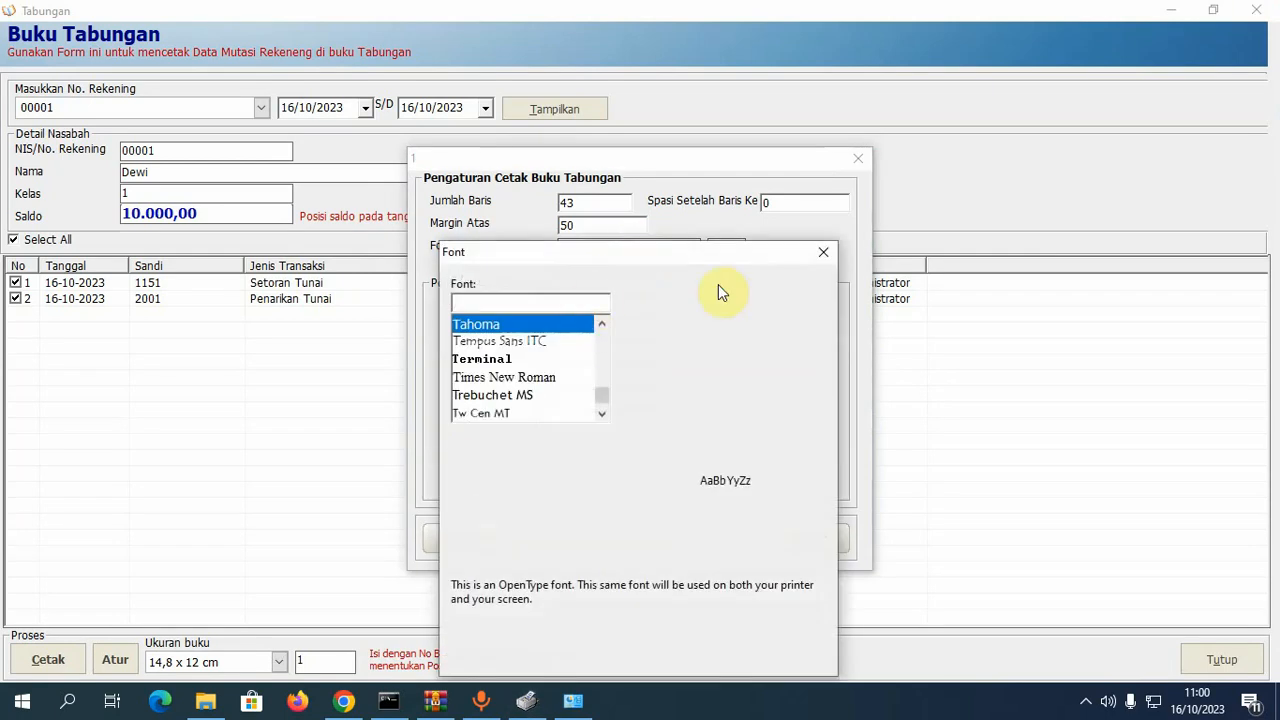
left_click(827, 257)
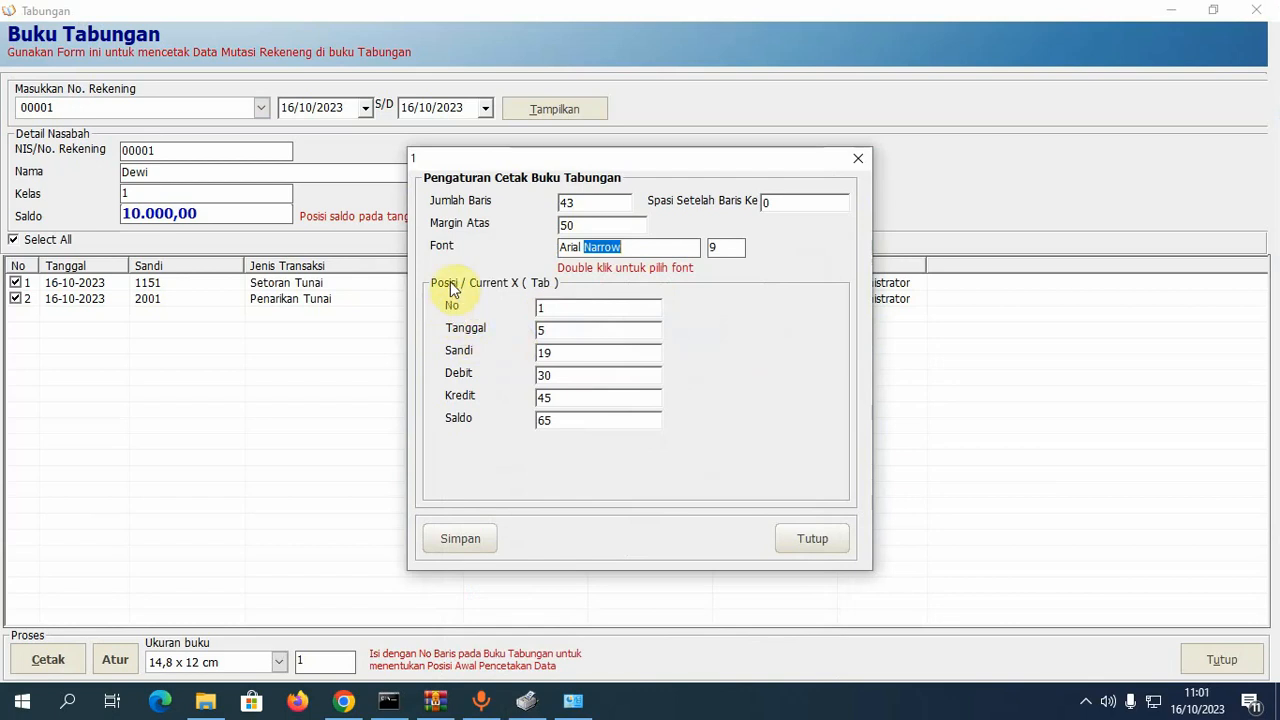
left_click(567, 305)
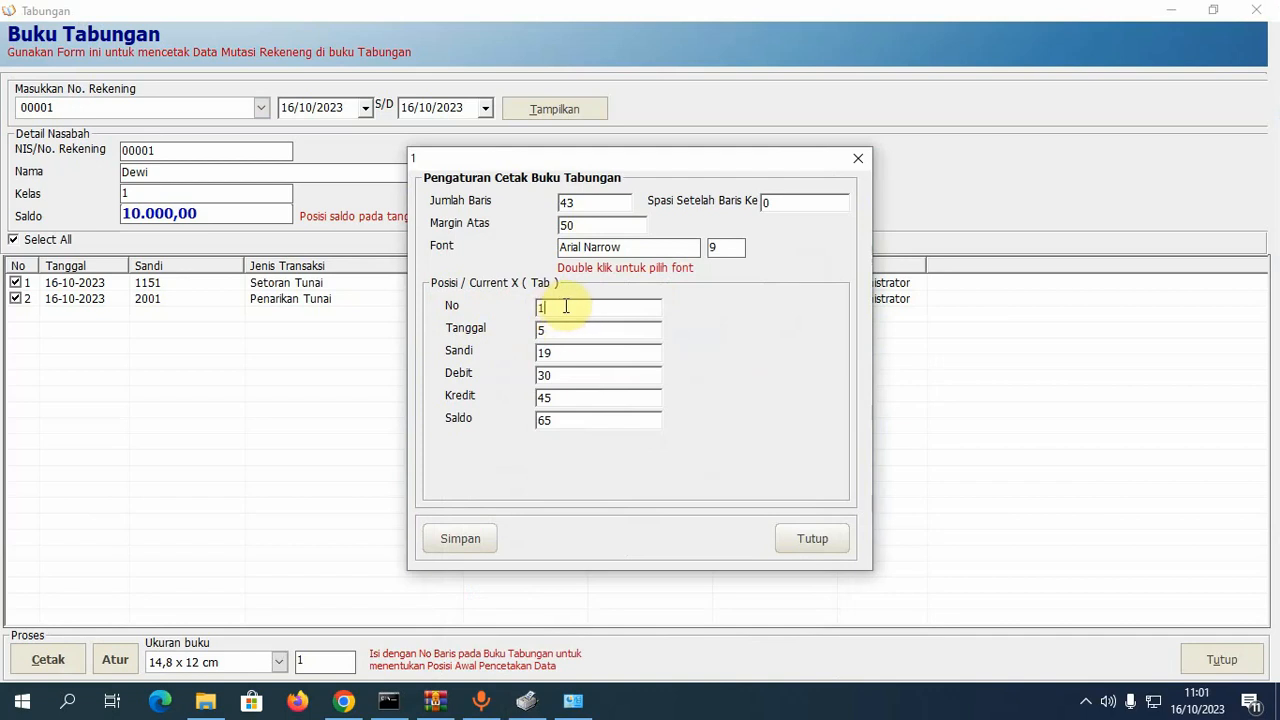
left_click_drag(567, 305, 531, 331)
left_click(570, 350)
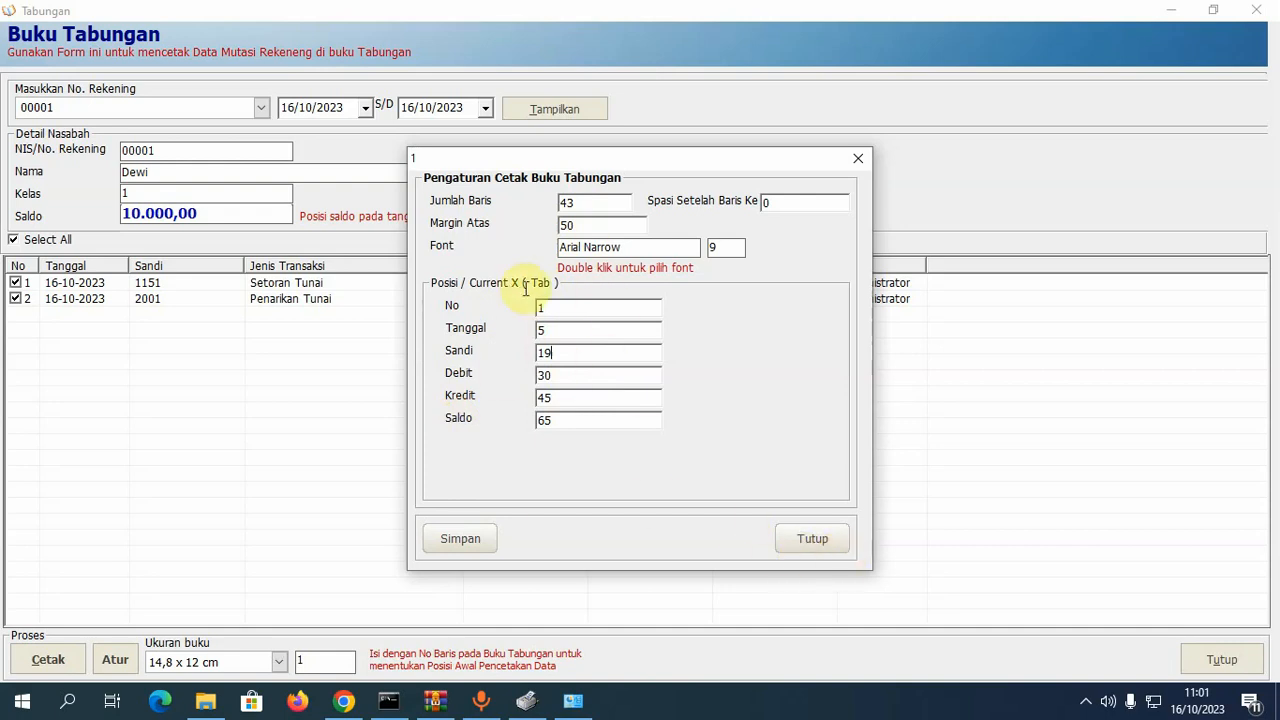
left_click(795, 532)
left_click(61, 660)
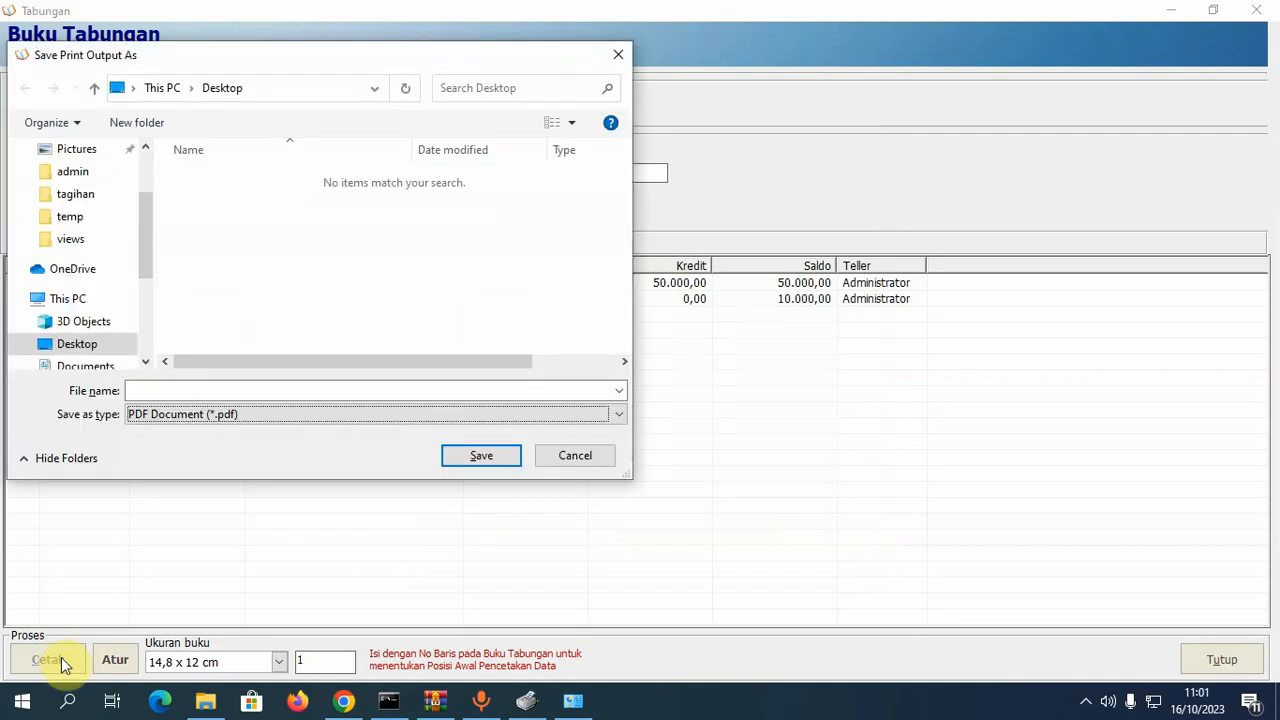
- Save the passbook printout as test.pdf on the Desktop, then minimize the Buku Tabungan form
left_click(187, 390)
type("d")
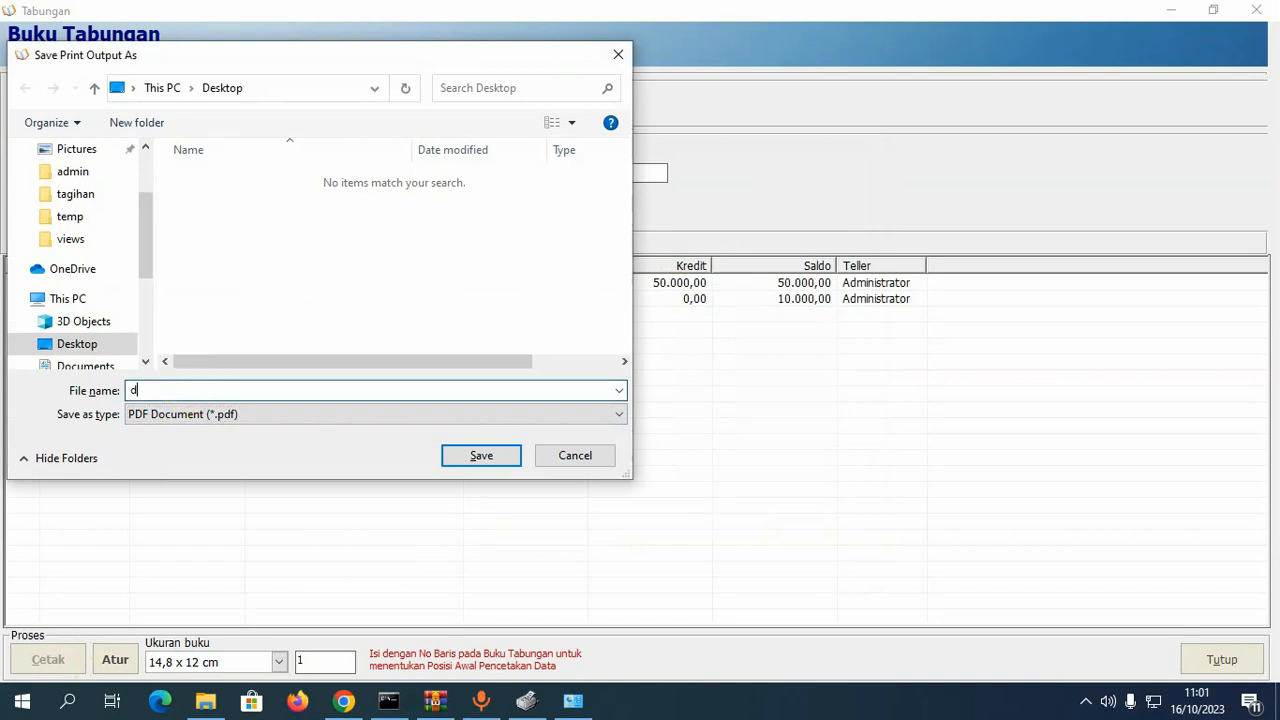
key("BackSpace")
type("test")
left_click(476, 461)
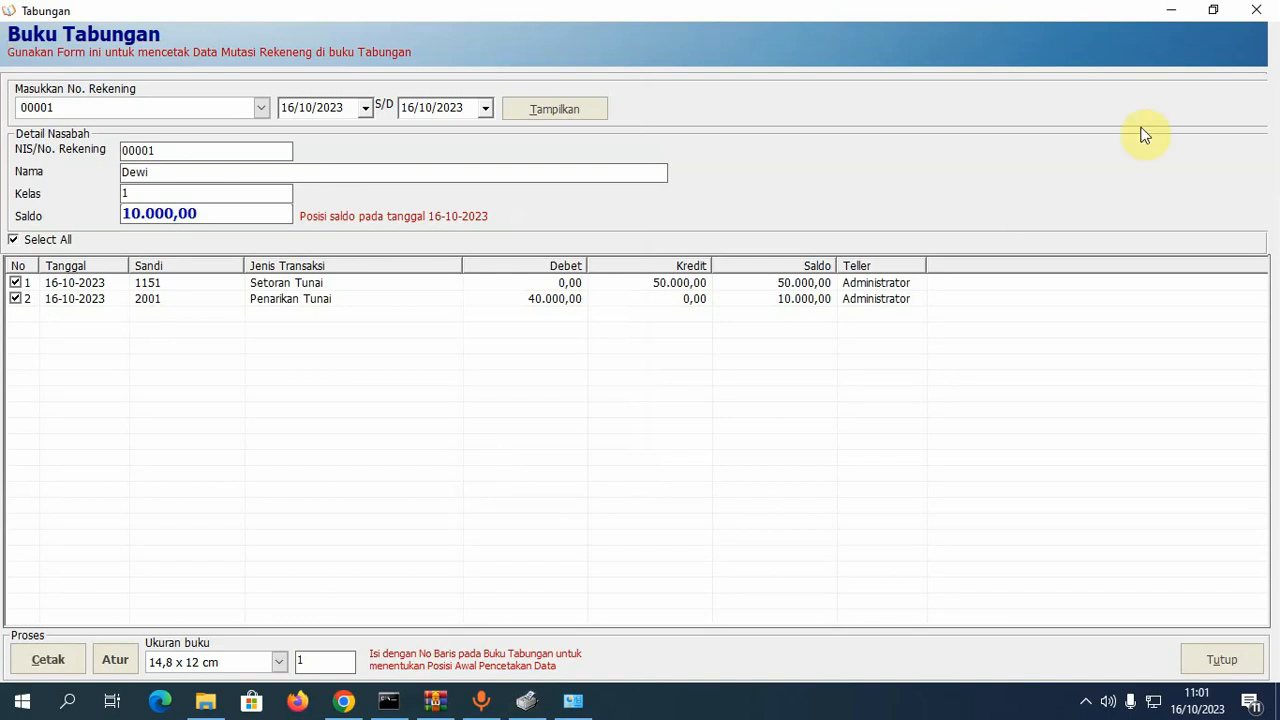
left_click(1172, 13)
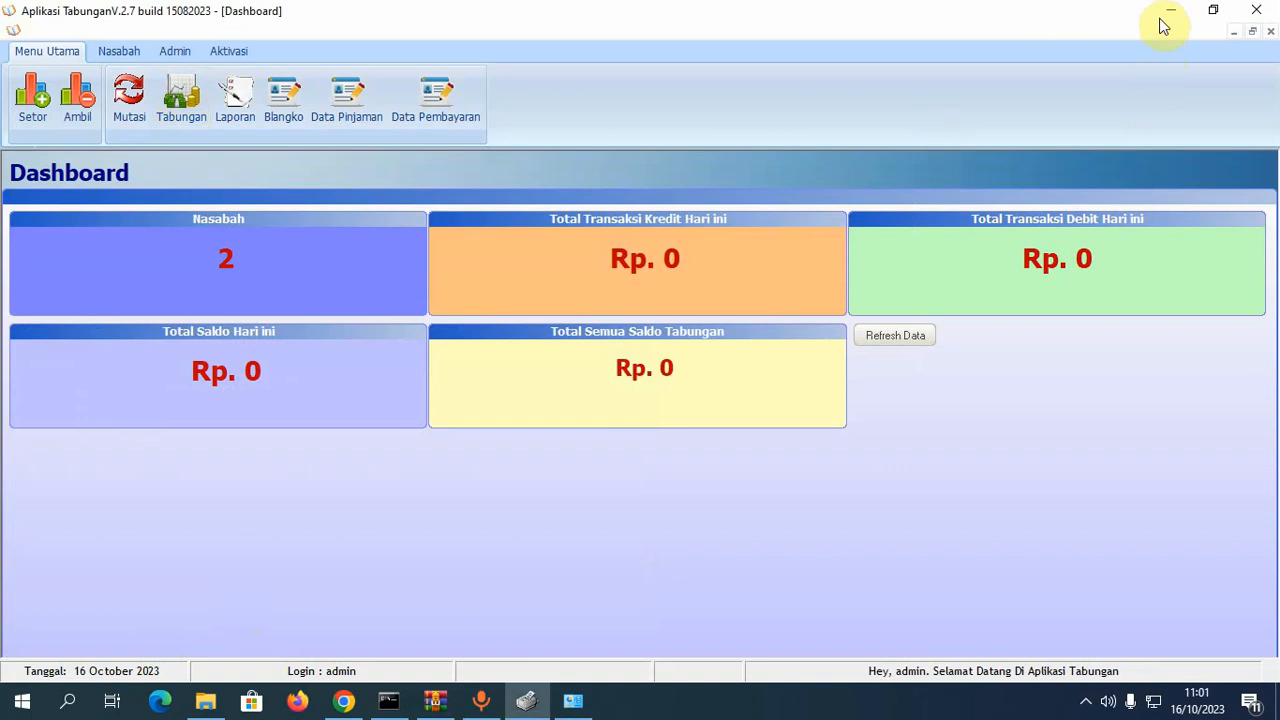
- Open test.pdf from the desktop in Google Chrome to check the two printed rows, then return to the app
left_click(1172, 11)
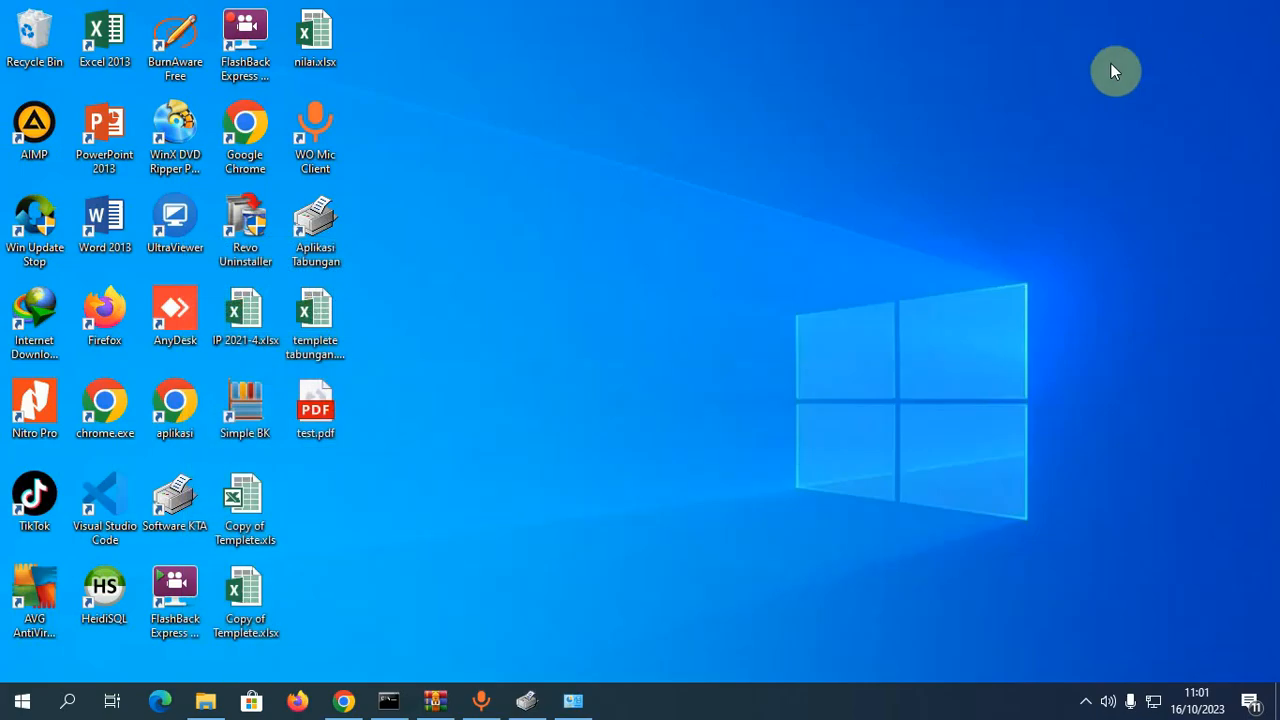
right_click(313, 420)
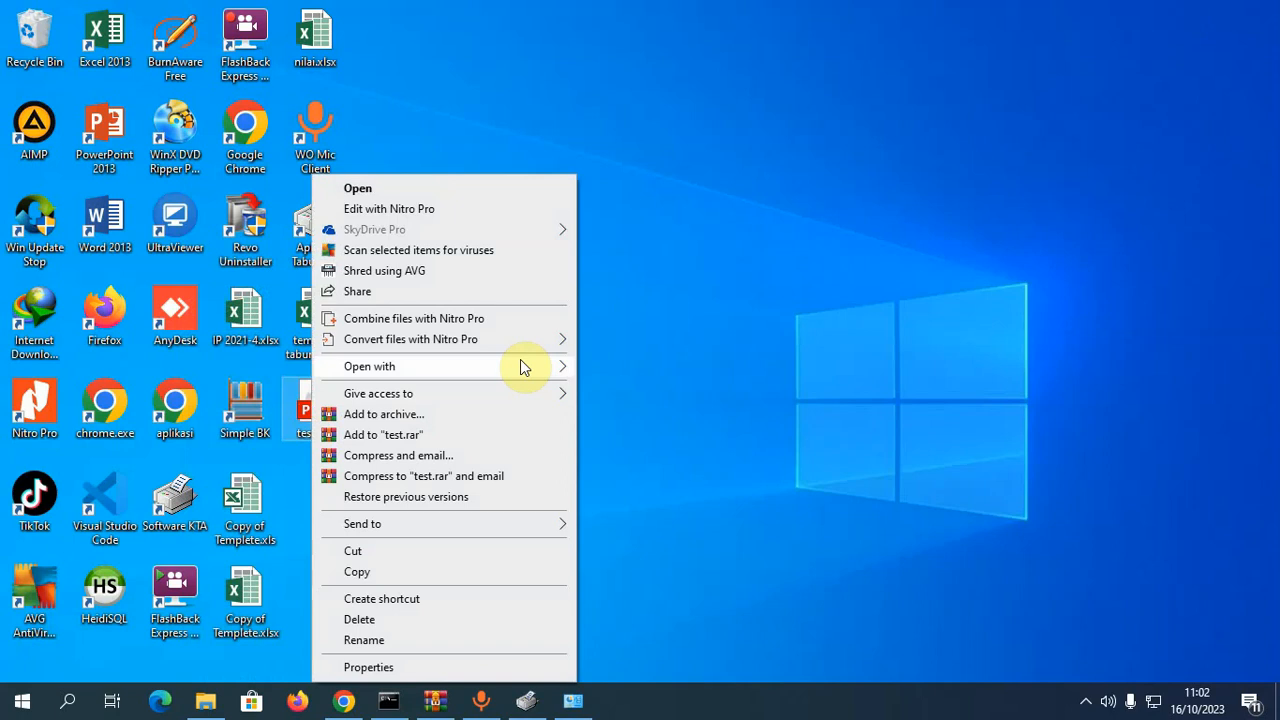
mouse_move(520, 359)
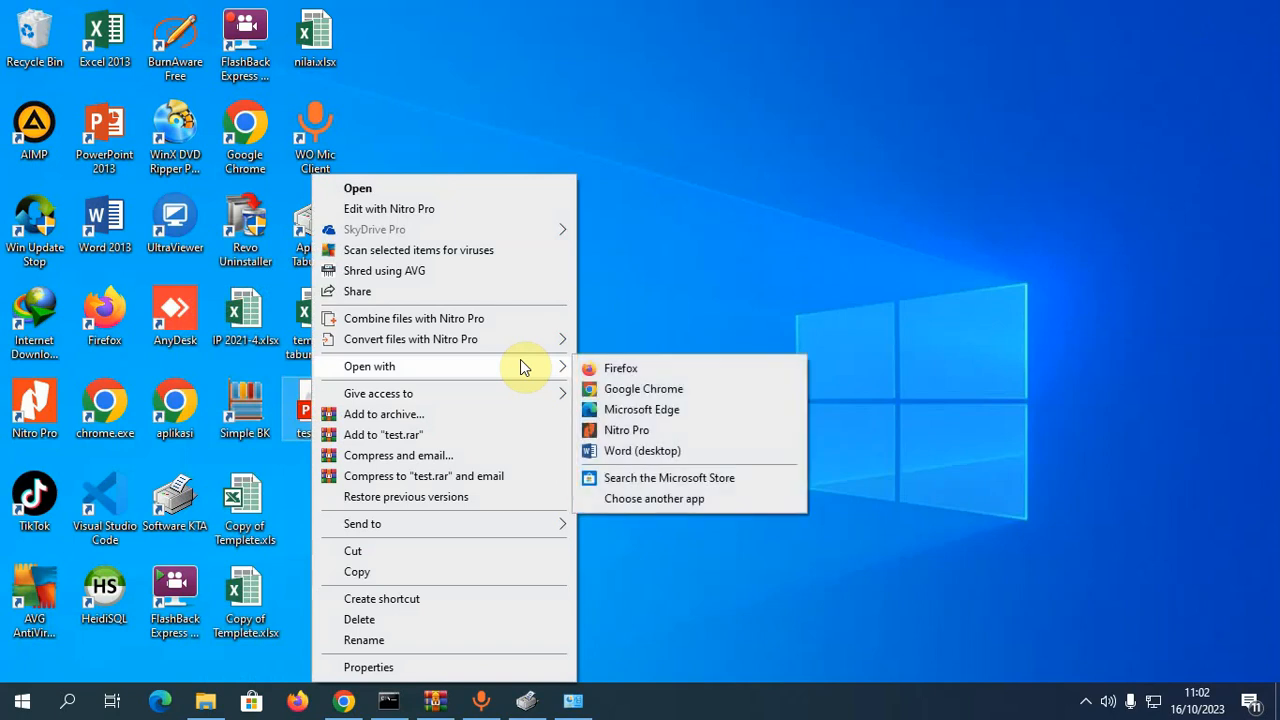
left_click(655, 391)
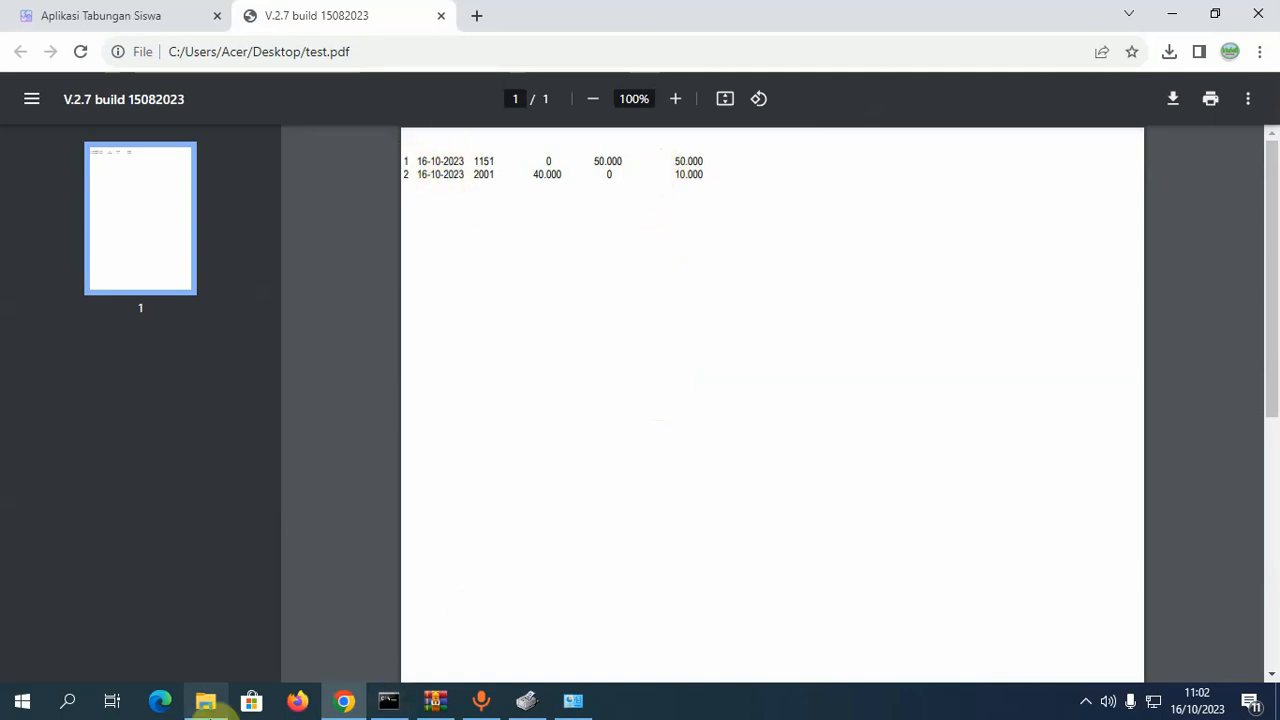
left_click(533, 702)
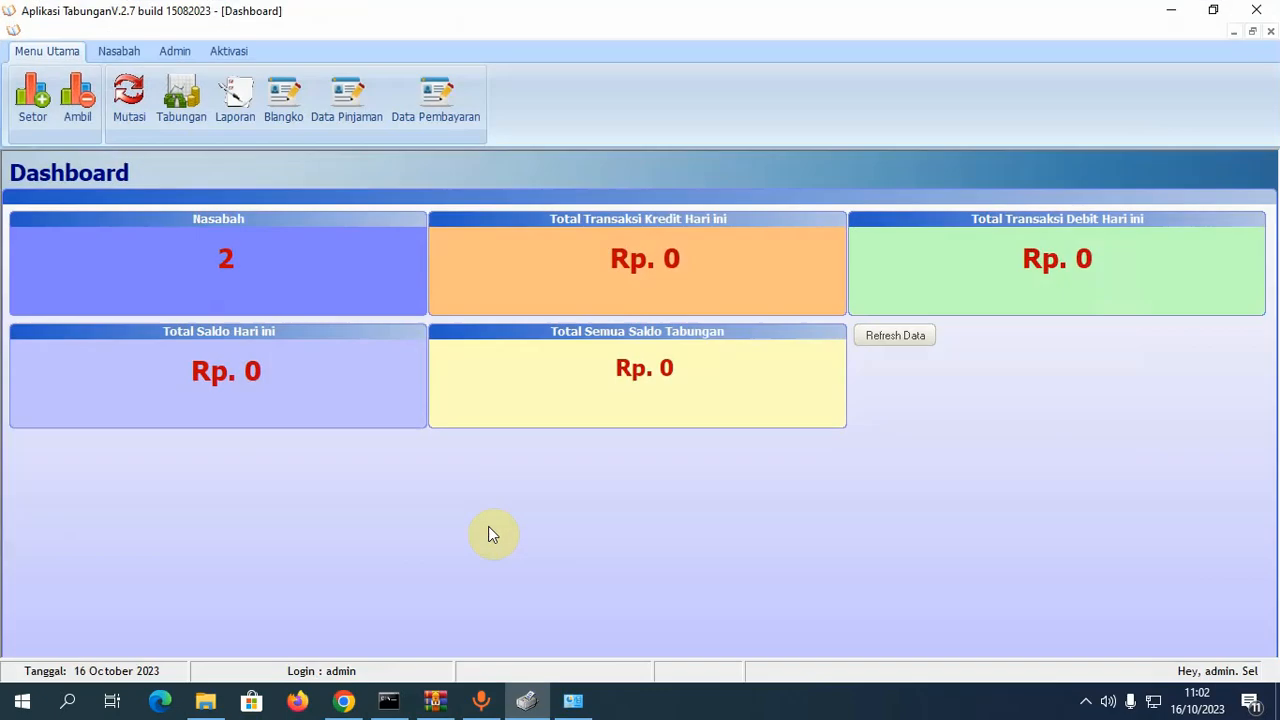
- Shrink the app beside the PDF and open the Tabungan savings-book form in a window
left_click(1214, 10)
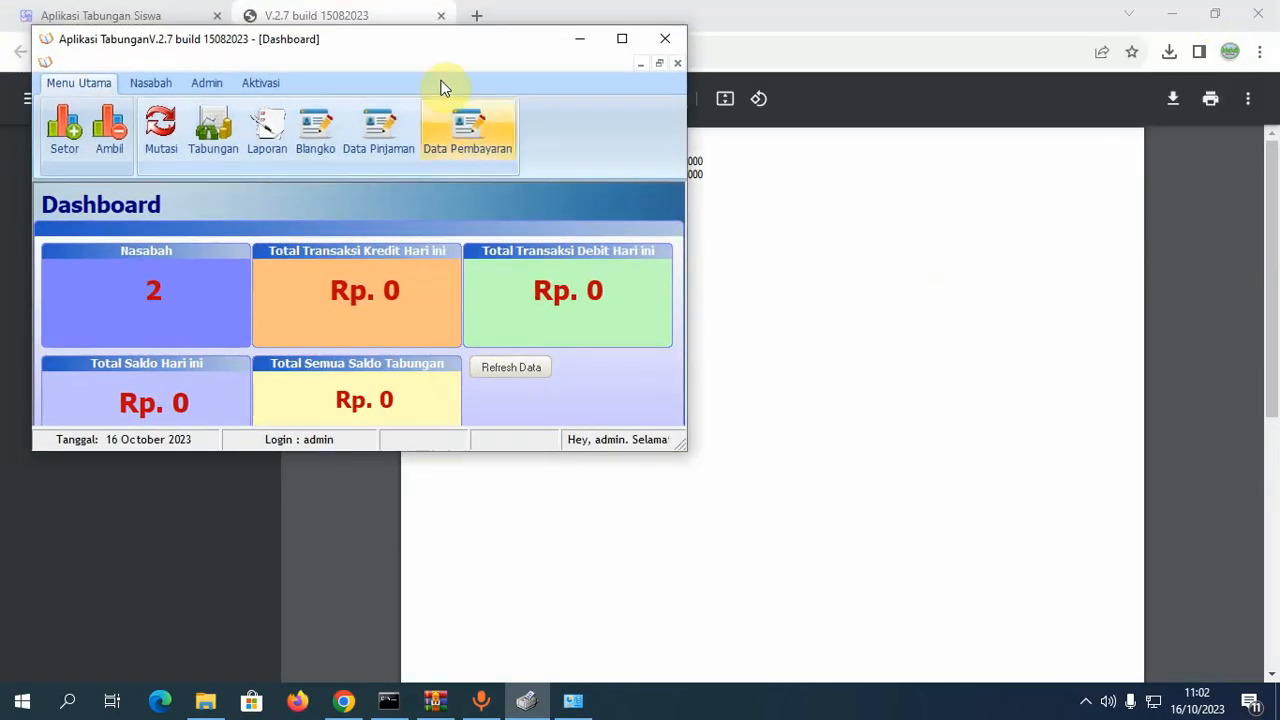
left_click_drag(421, 38, 1137, 110)
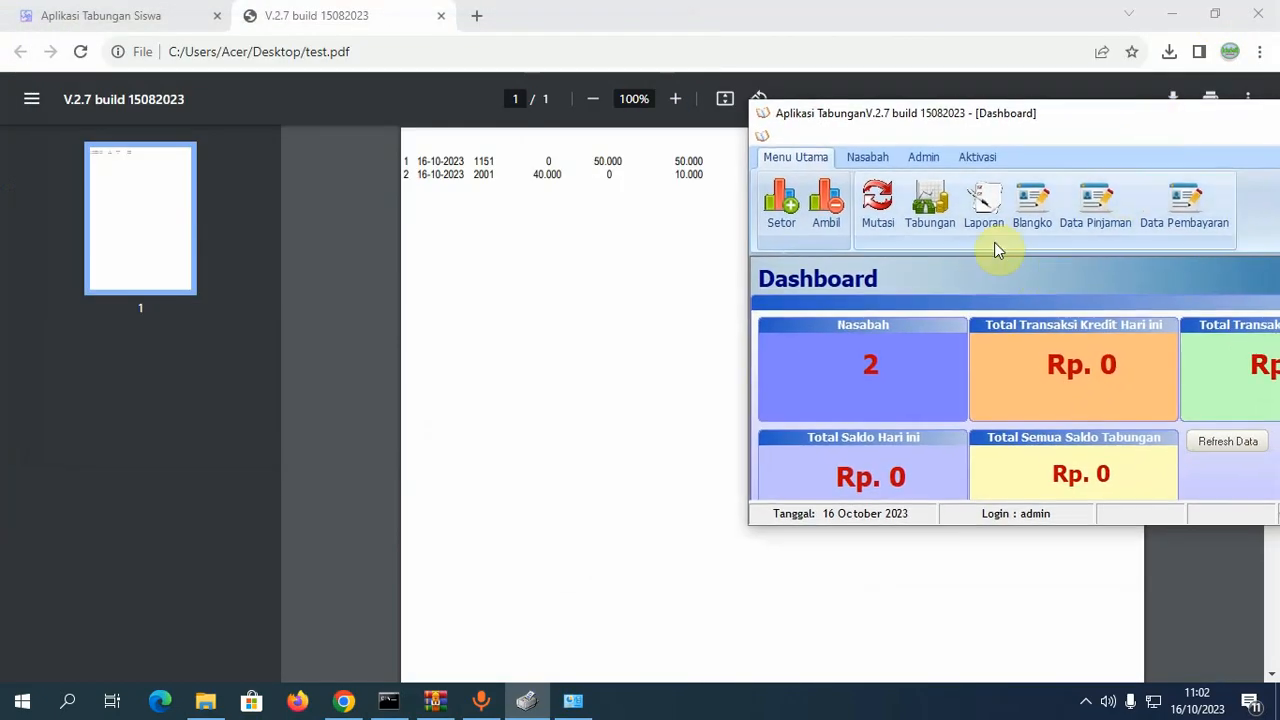
left_click(945, 218)
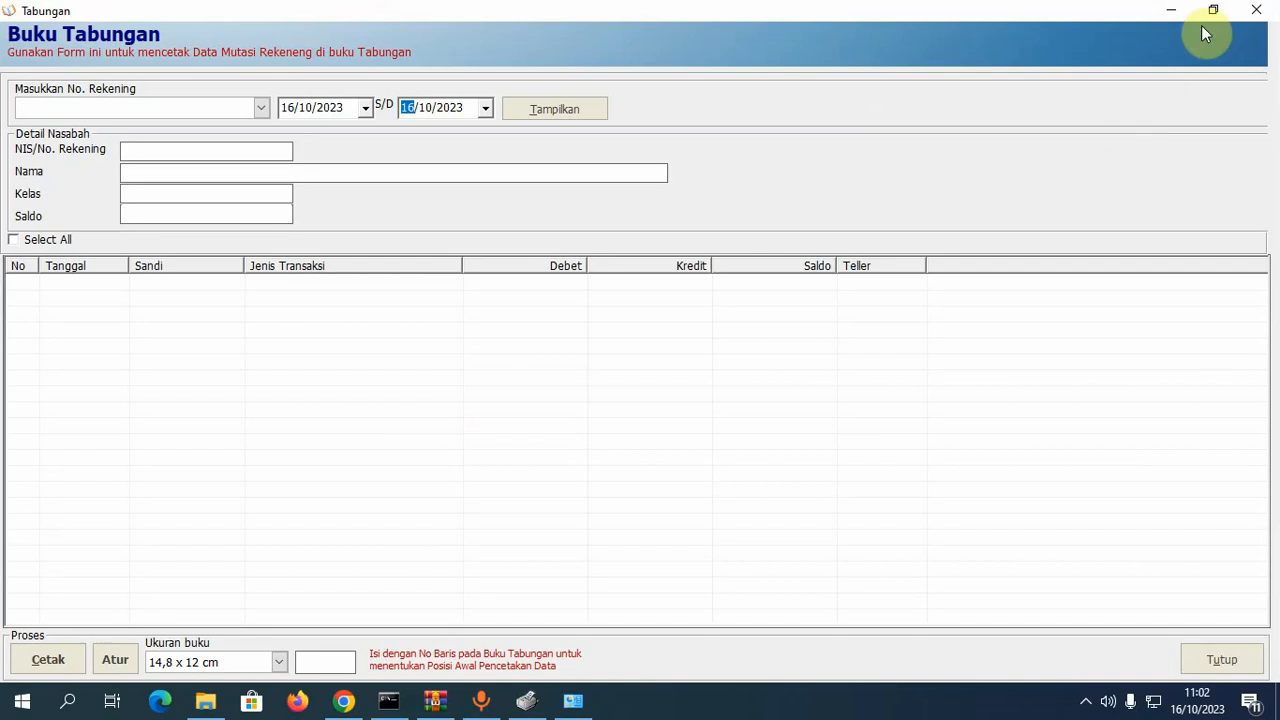
left_click(1213, 10)
left_click_drag(449, 23, 1208, 94)
- Load account 00001, check both transactions with start line 3, and compare against the PDF
left_click(988, 198)
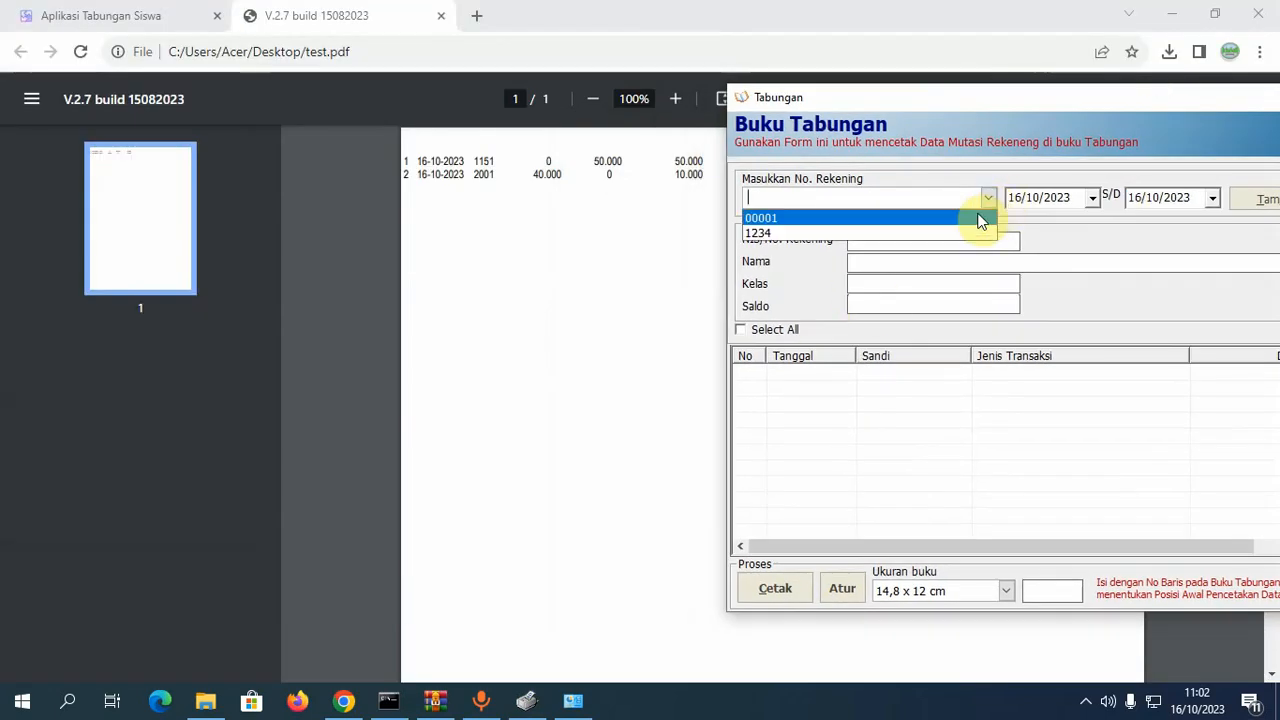
left_click(980, 218)
left_click(1243, 203)
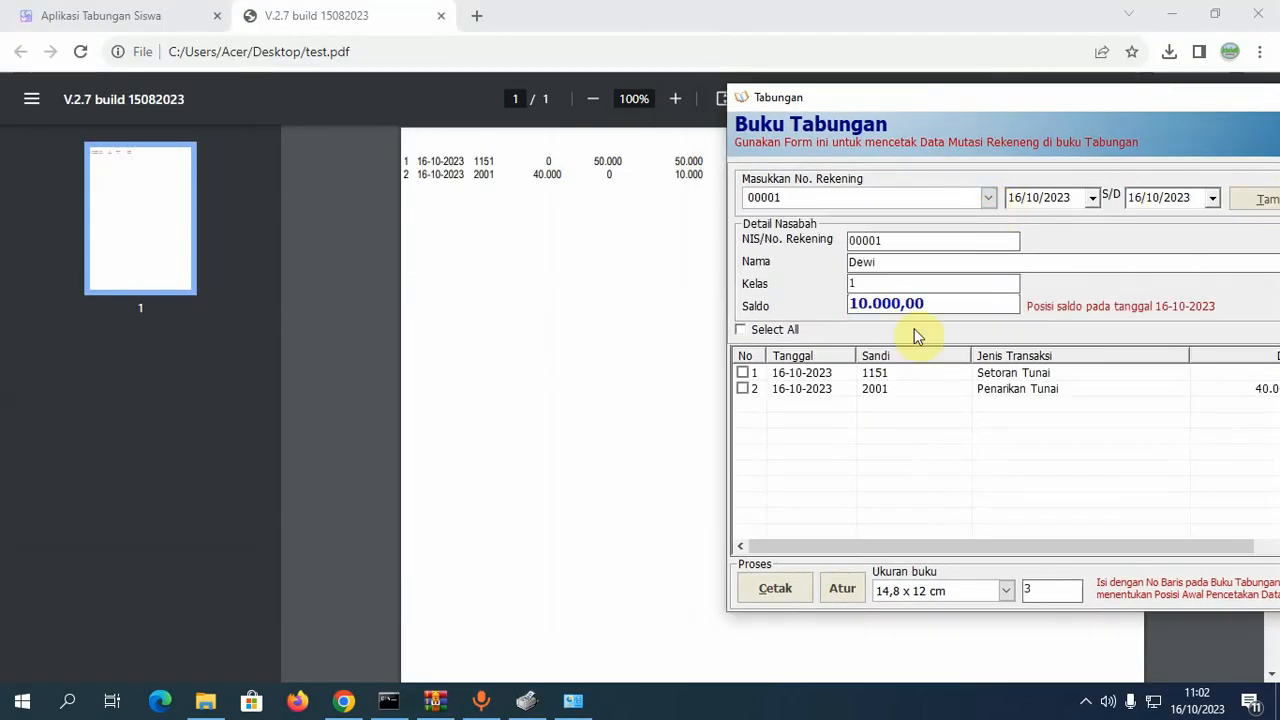
left_click(741, 331)
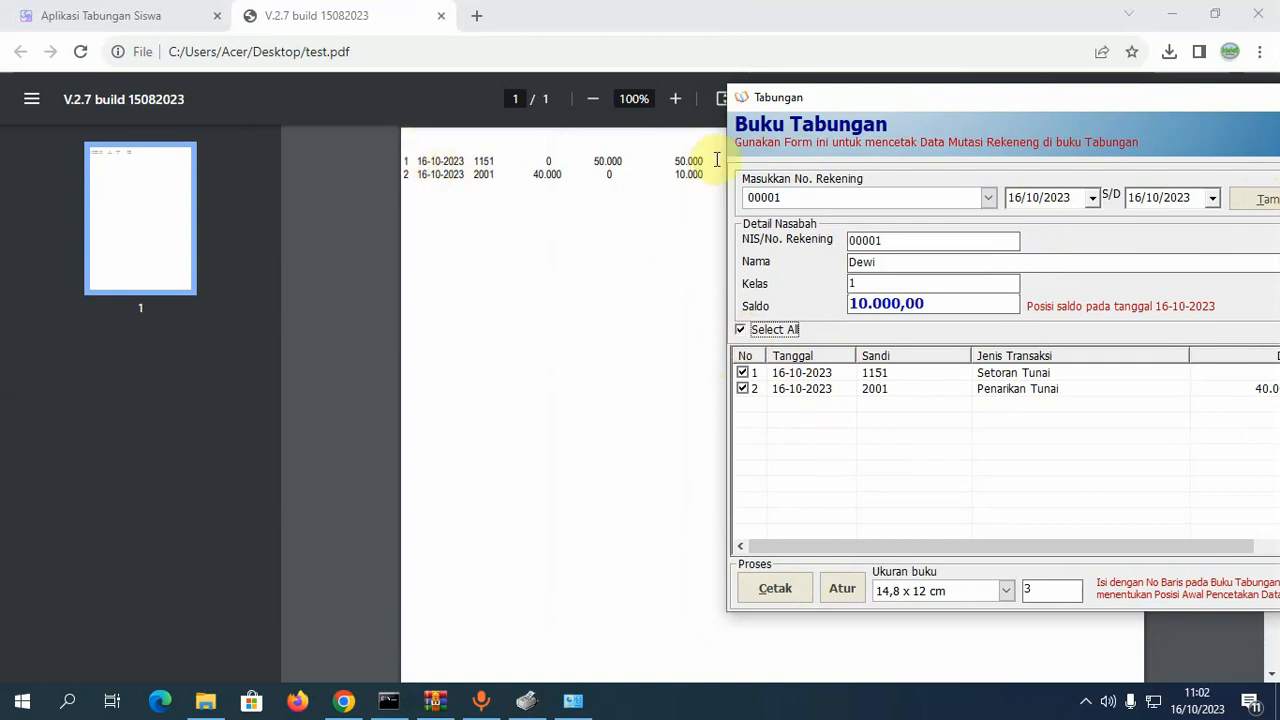
double_click(1027, 591)
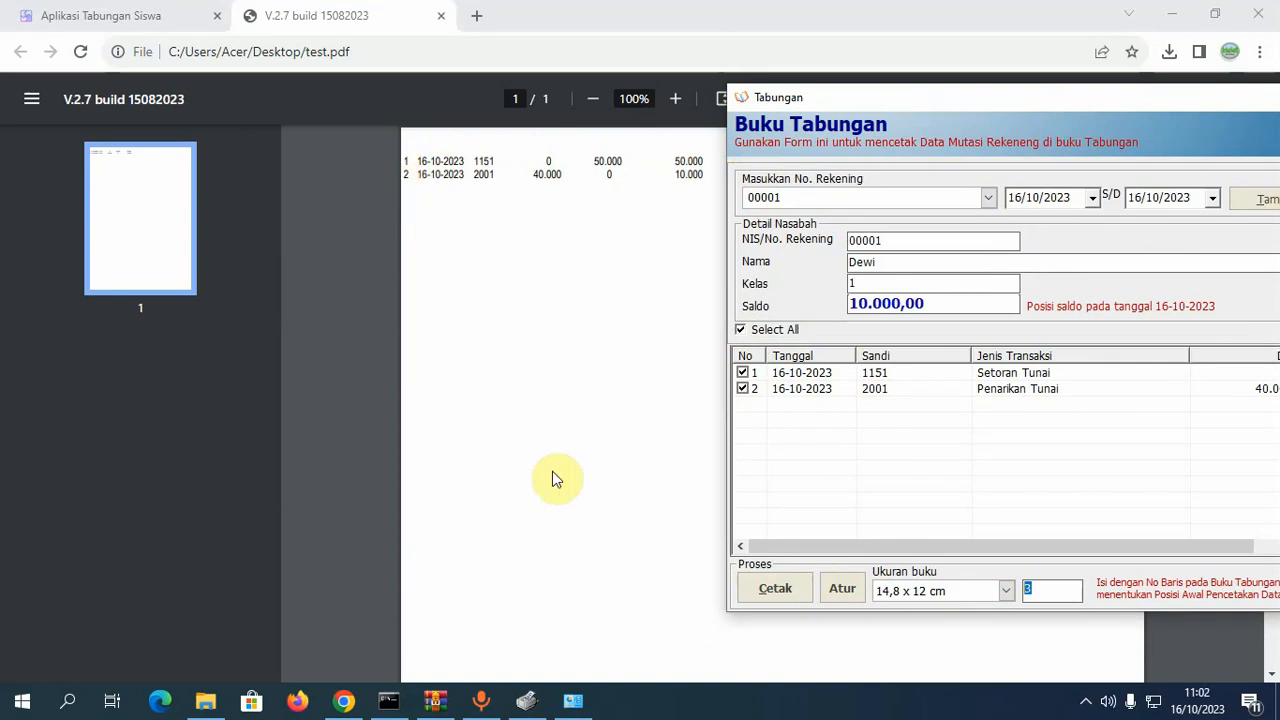
left_click(1032, 588)
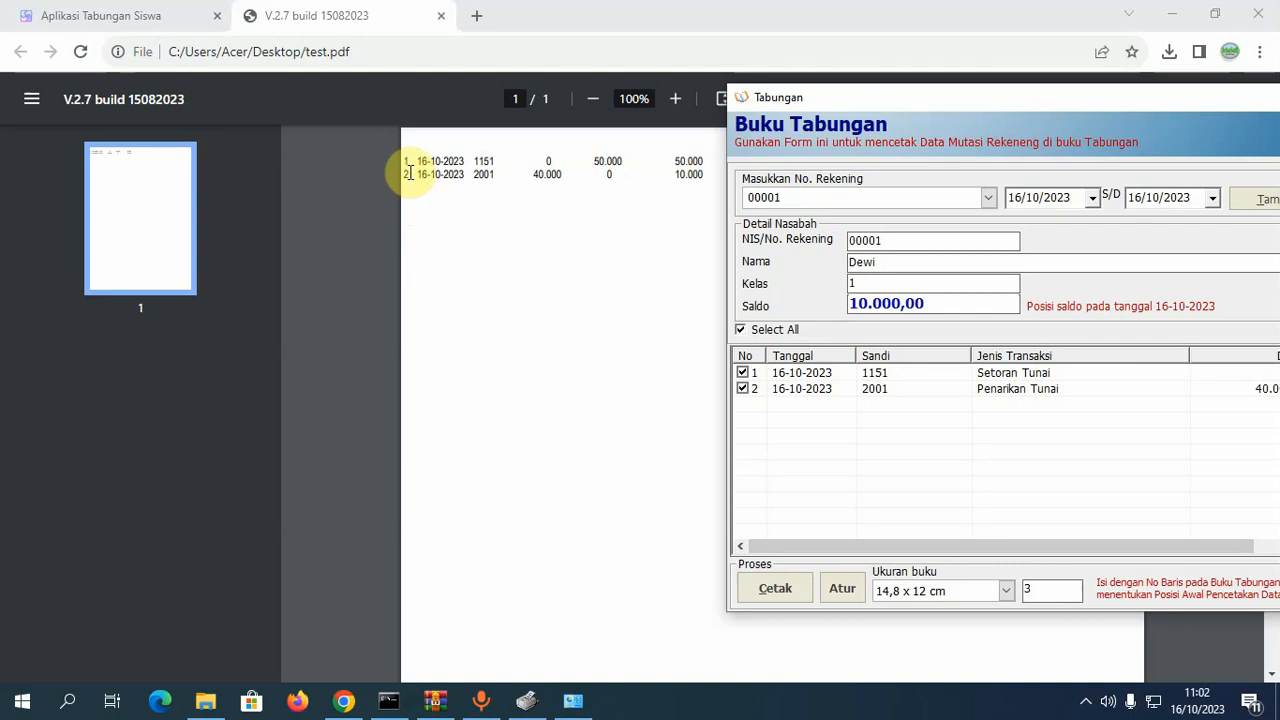
left_click(535, 360)
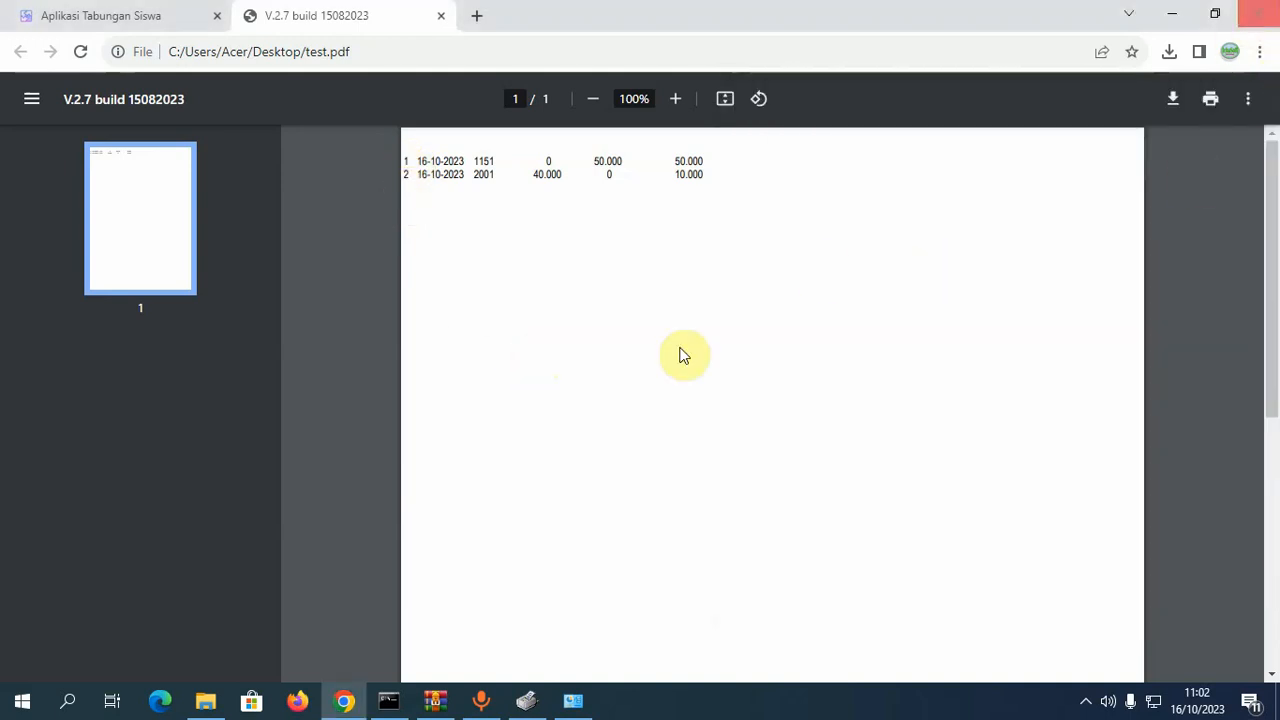
- Close Chrome and save the printout over the existing test.pdf on the Desktop
key("alt+F4")
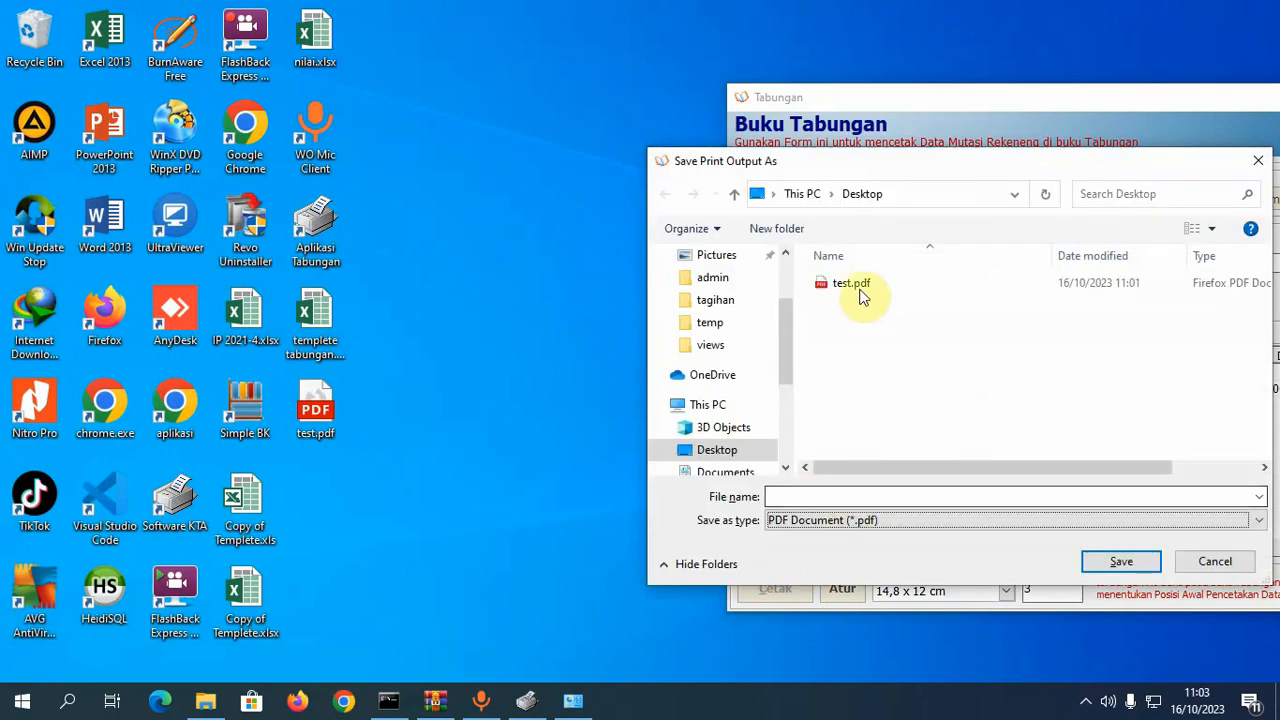
left_click(855, 284)
left_click(1119, 562)
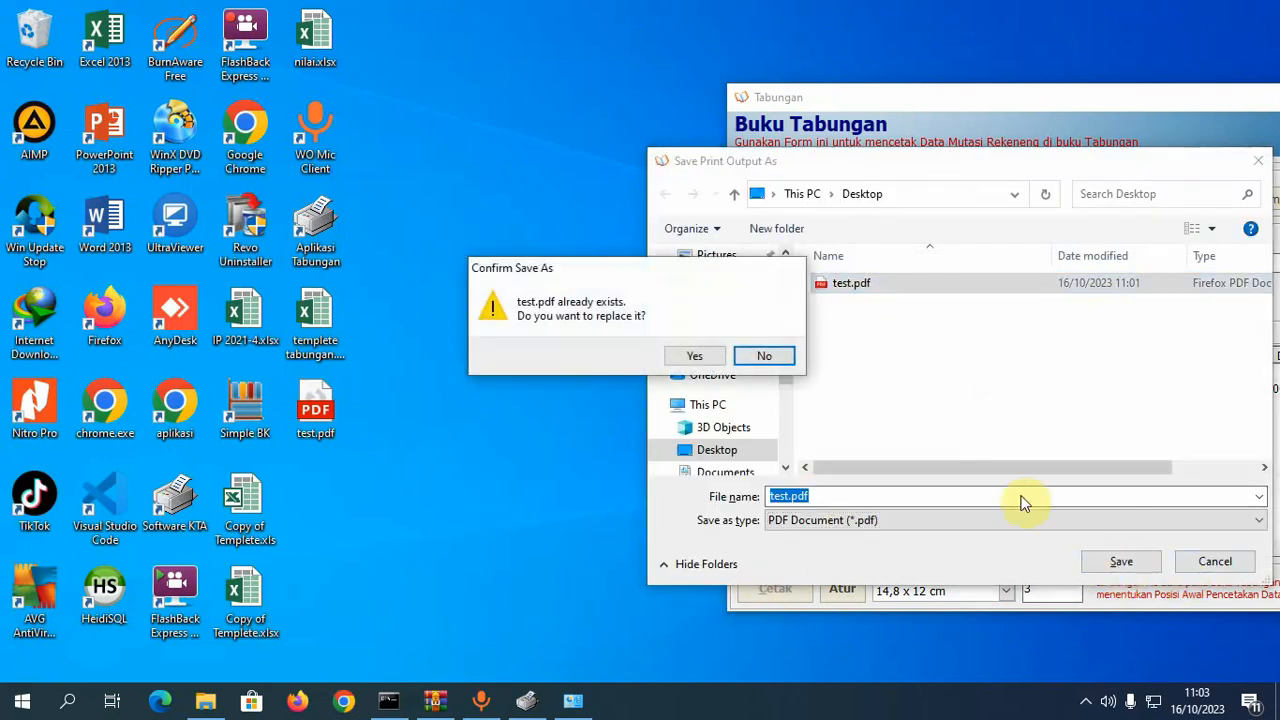
left_click(700, 360)
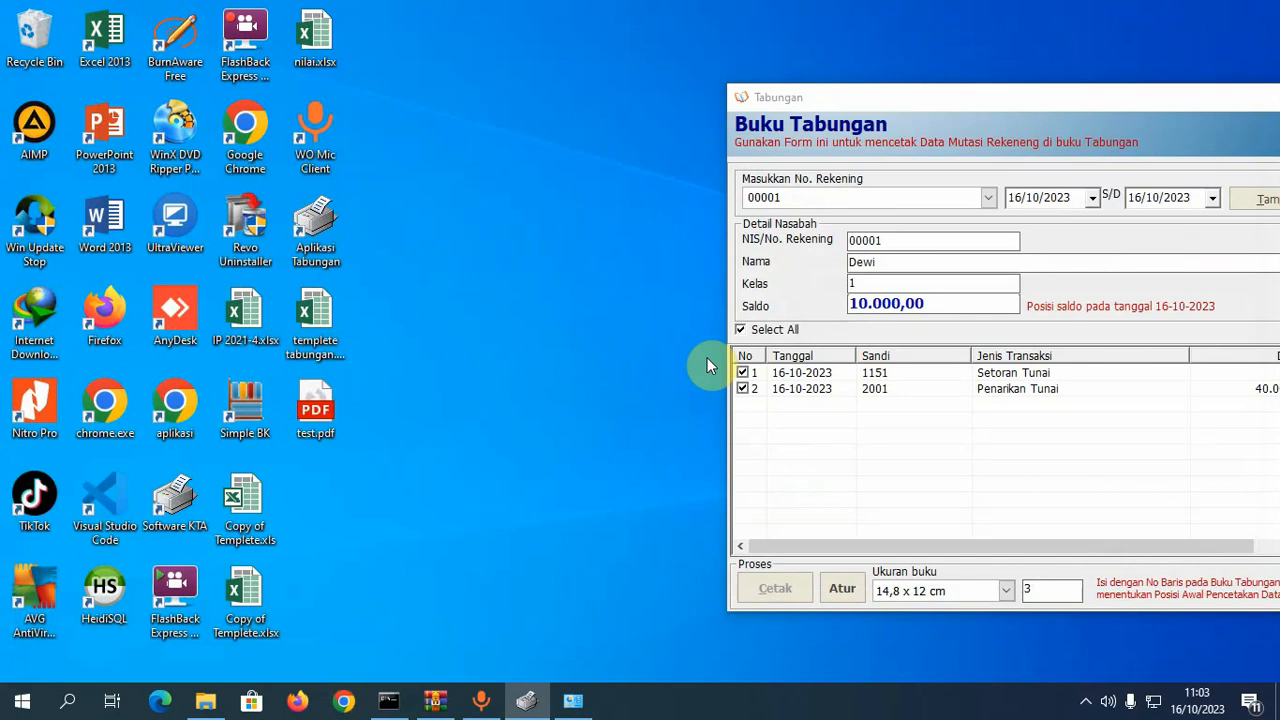
- View the new test.pdf in Google Chrome, with rows numbered 3 and 4, then minimize it
right_click(322, 413)
mouse_move(556, 370)
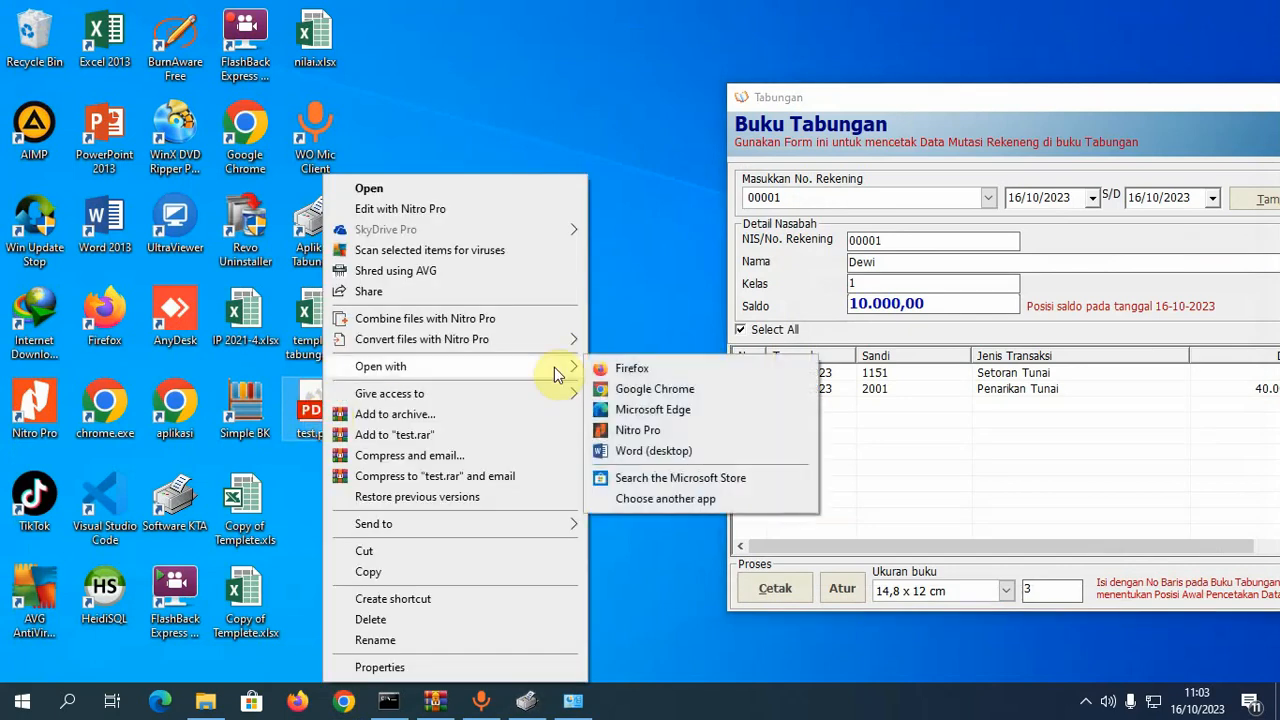
left_click(640, 389)
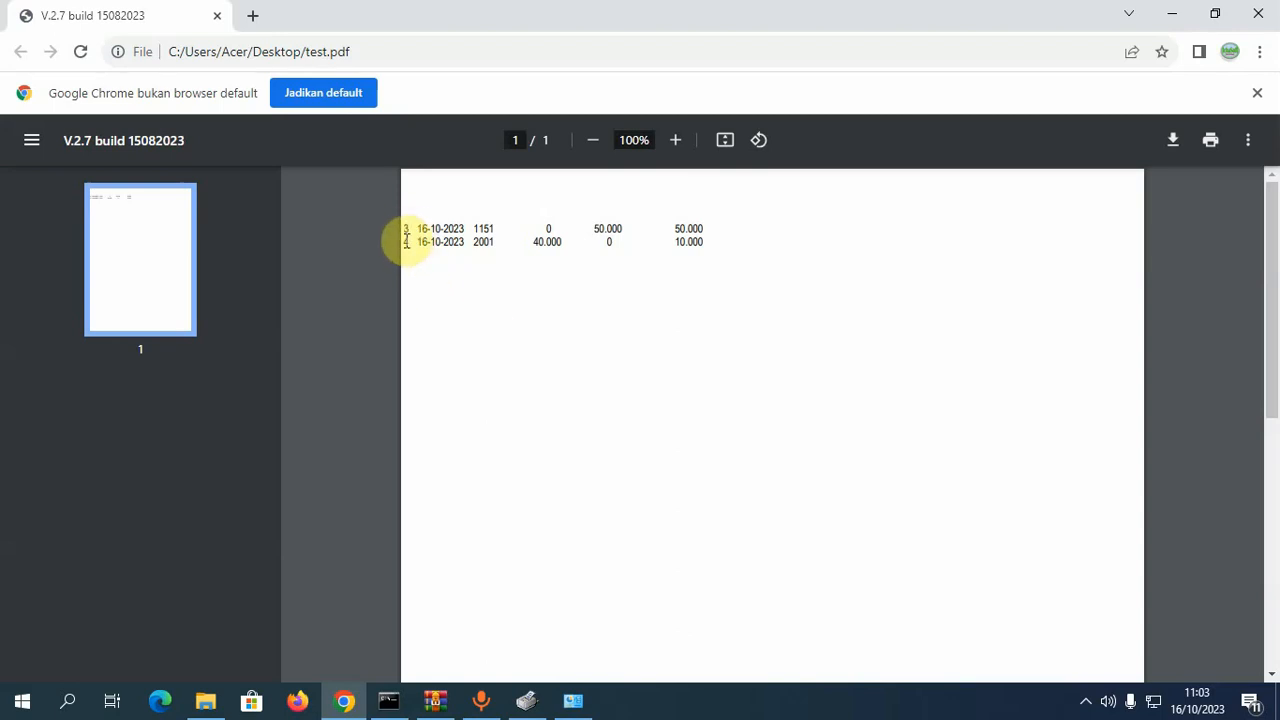
left_click(1170, 12)
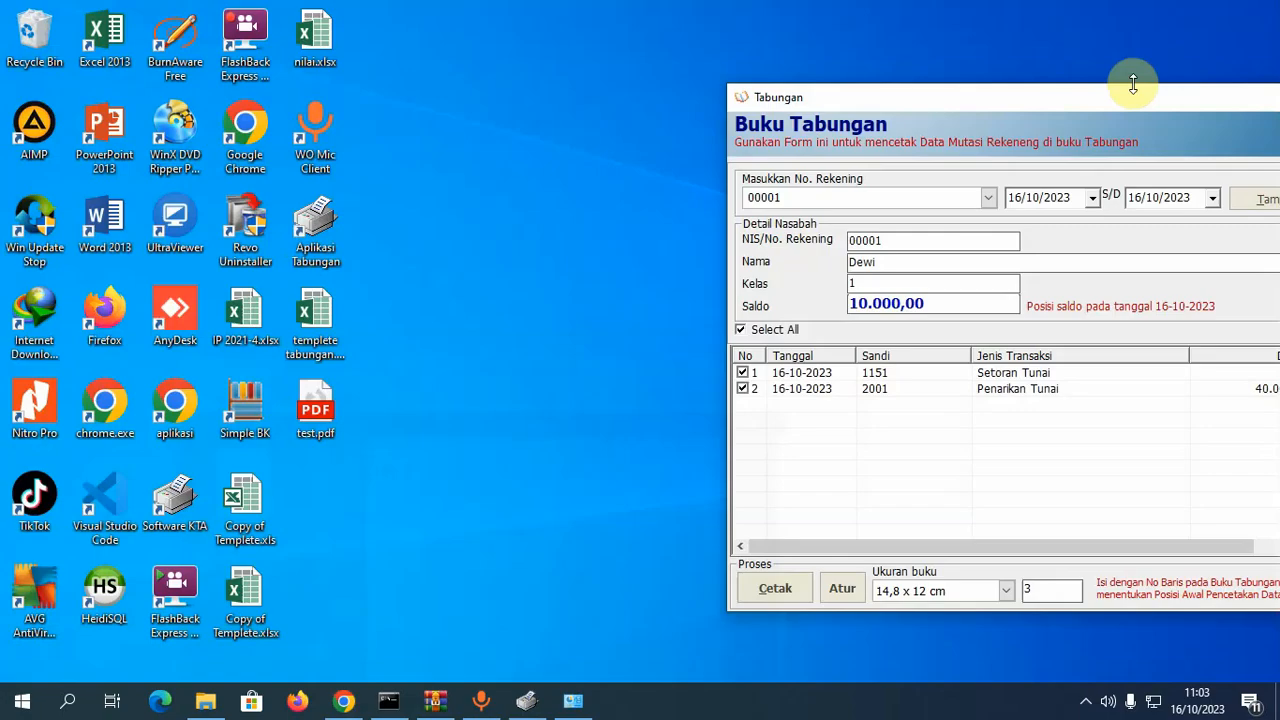
- Change the starting print line to 5, then reload and check both of account 00001's transactions
left_click_drag(1061, 112, 851, 98)
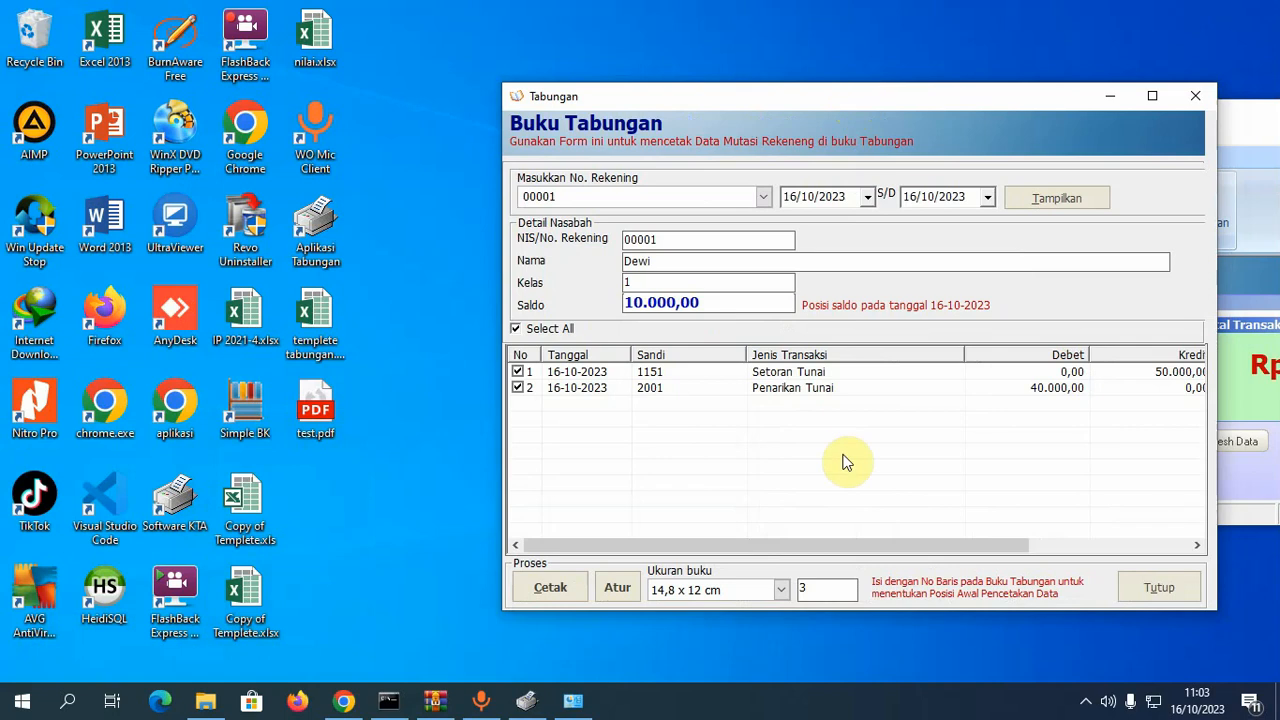
double_click(810, 591)
type("5")
left_click(1061, 200)
left_click(516, 331)
left_click(564, 386)
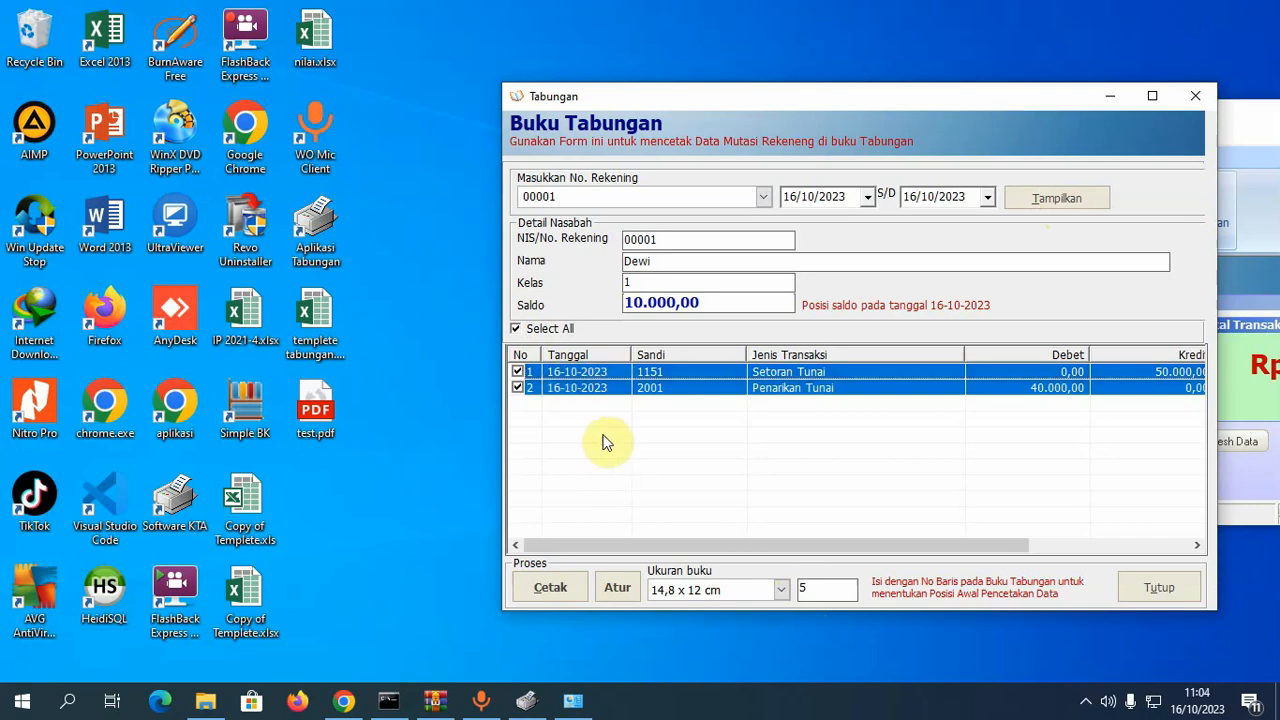
left_click(628, 590)
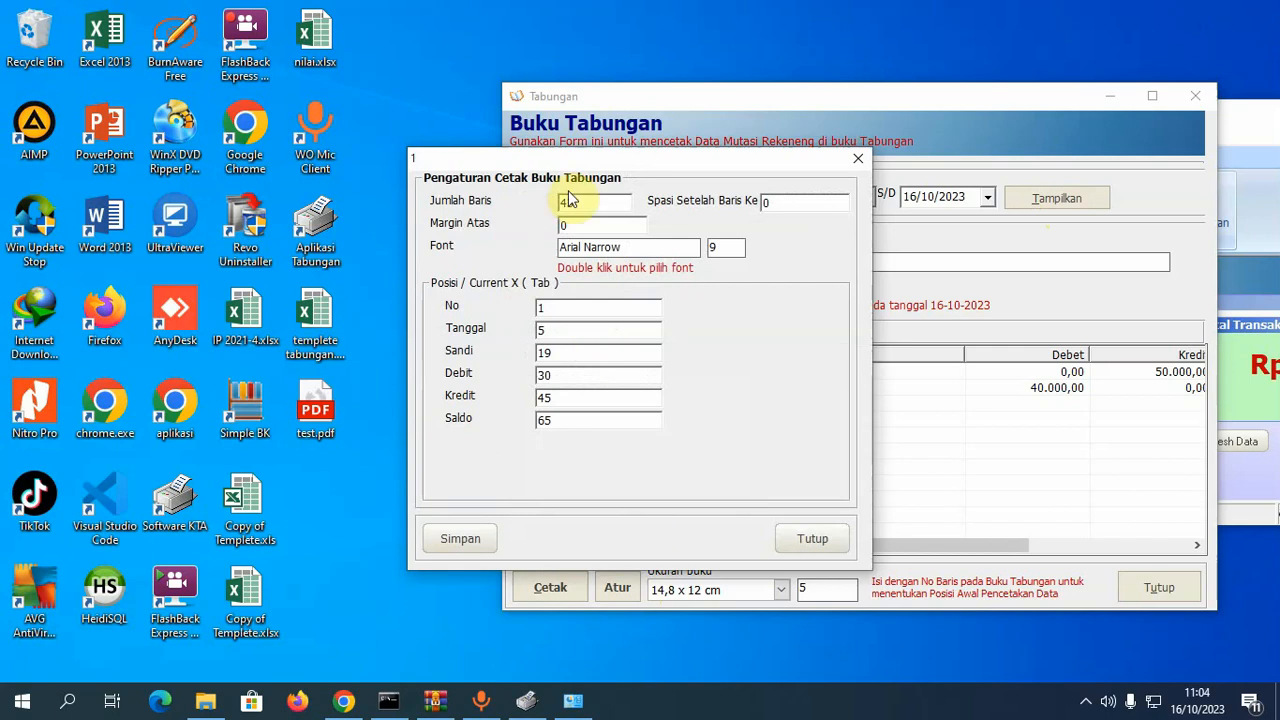
- Compare against test.pdf, change the Sandi column position from 19 to 25, and save
left_click_drag(787, 160, 995, 125)
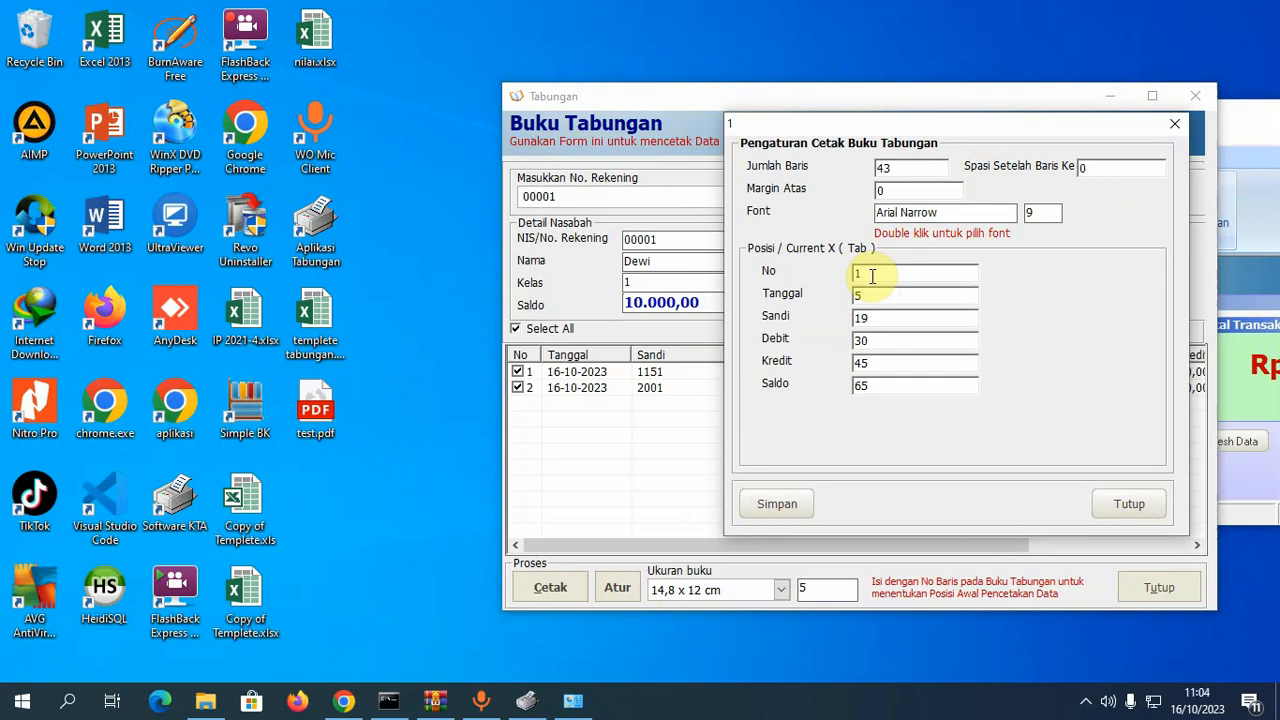
double_click(870, 276)
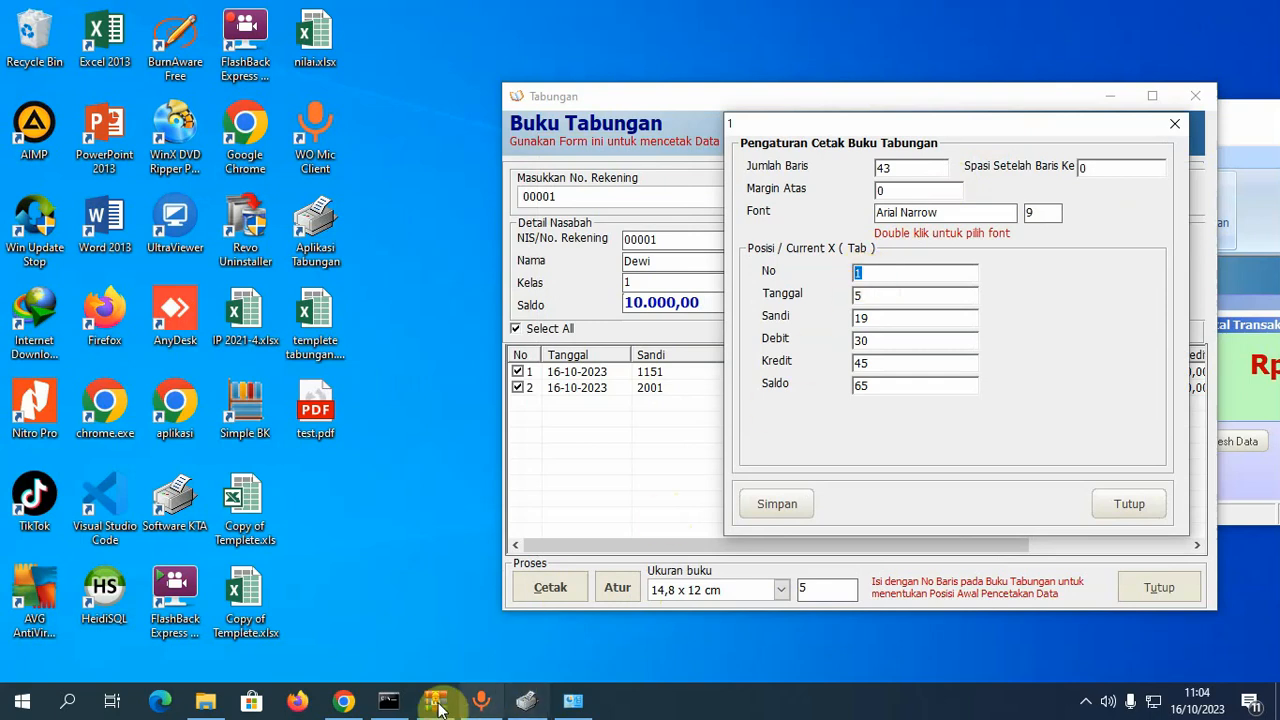
left_click(343, 701)
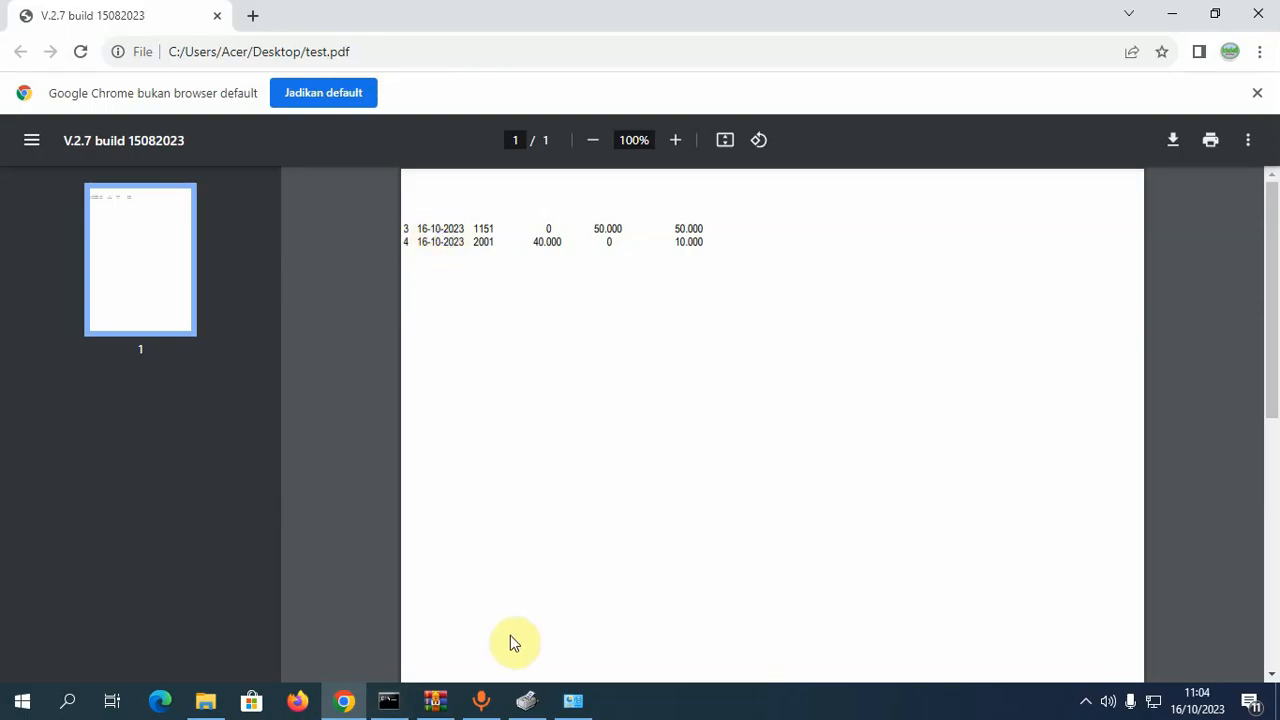
left_click(573, 701)
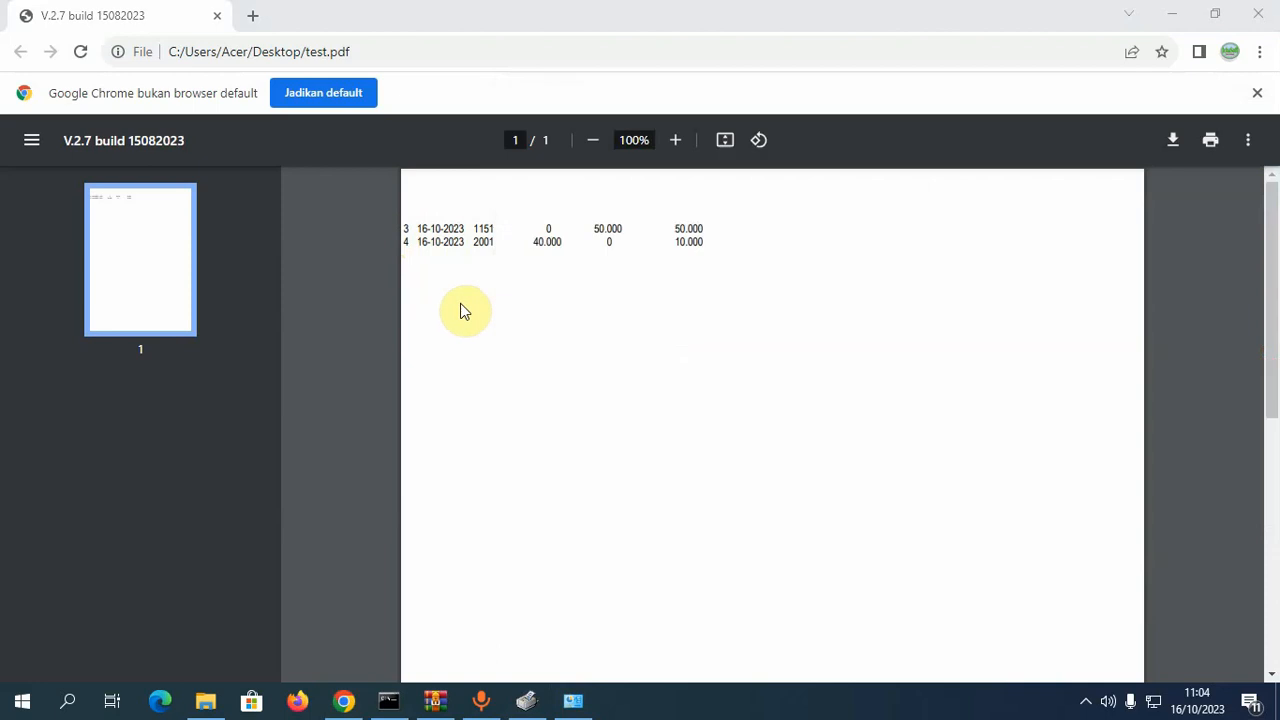
left_click(463, 310)
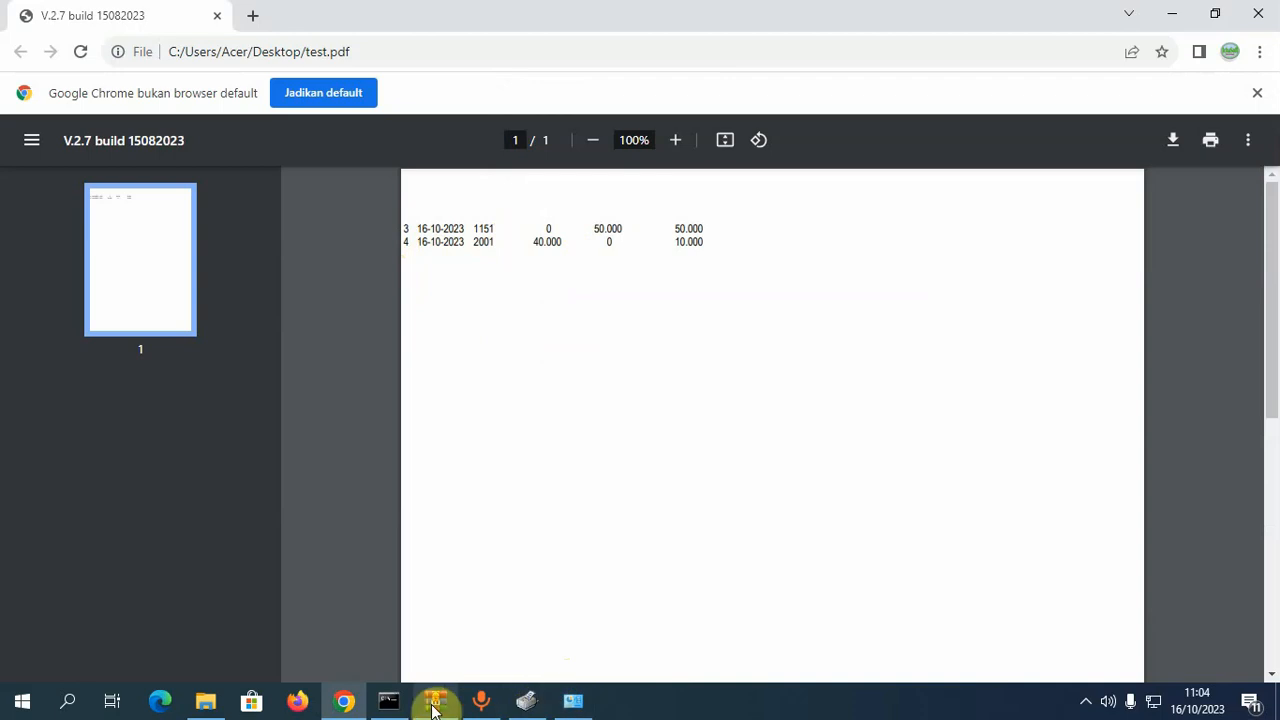
left_click(573, 703)
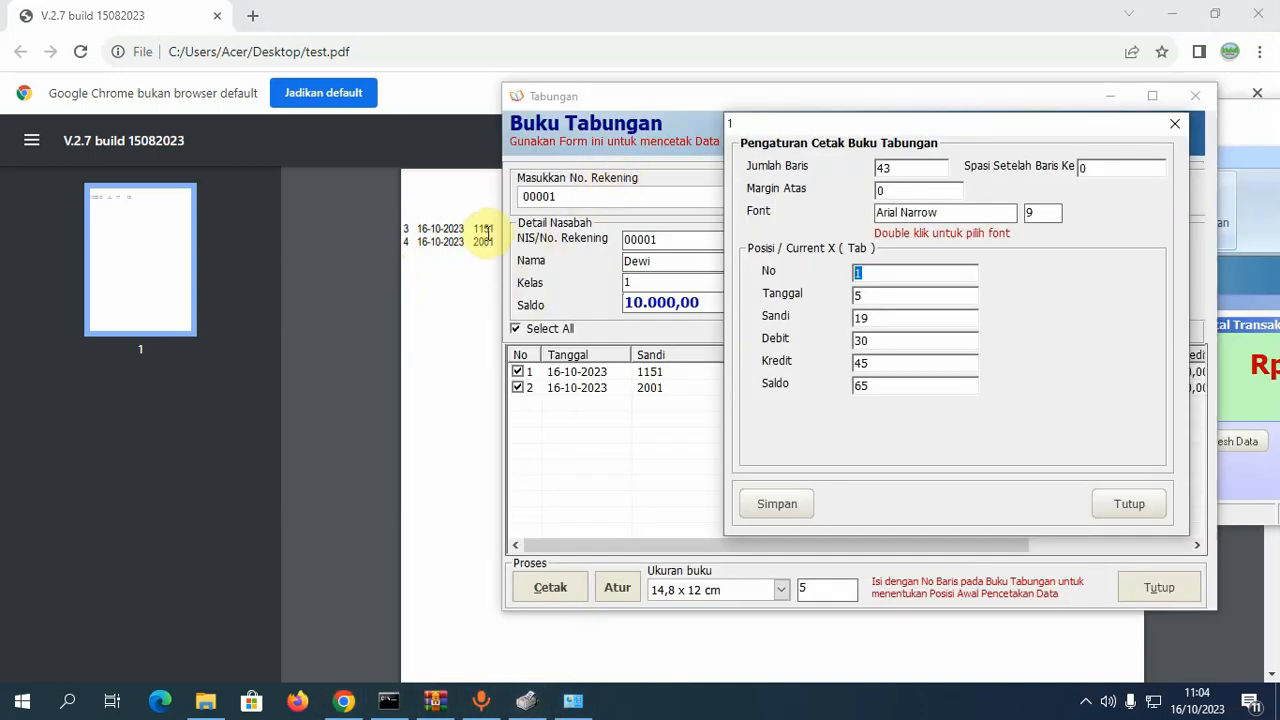
left_click(889, 317)
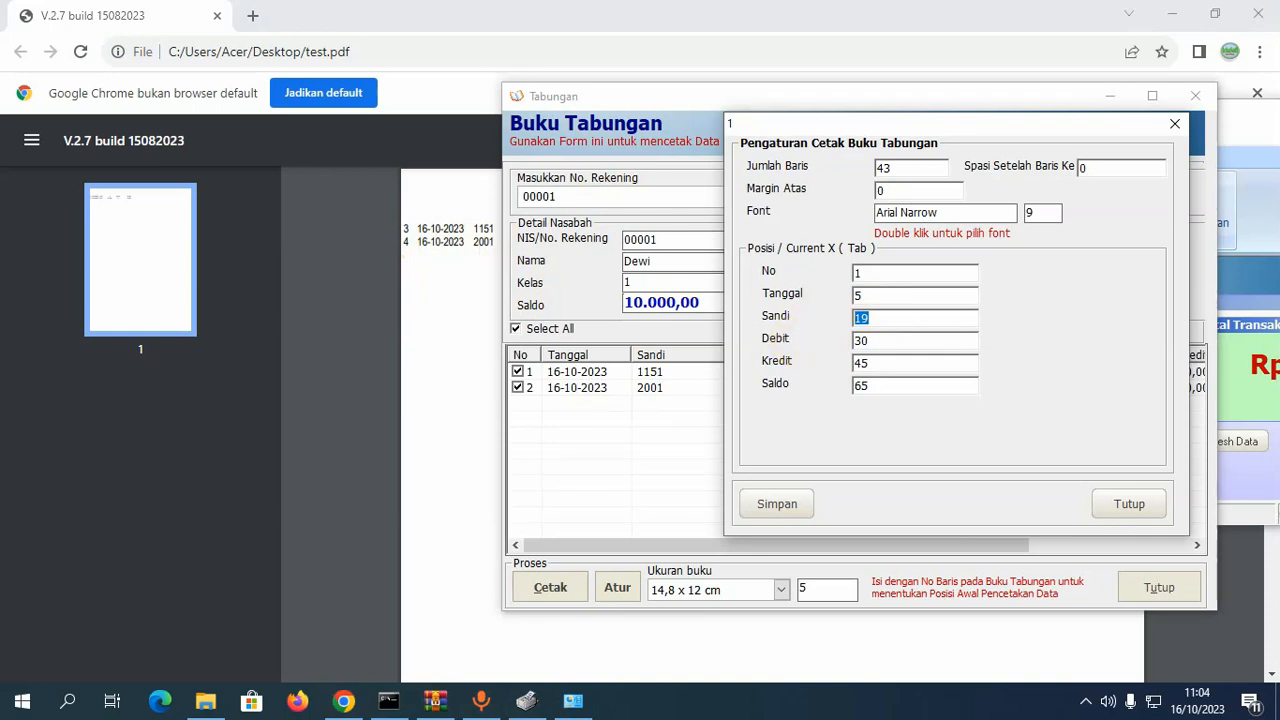
type("25")
left_click(798, 511)
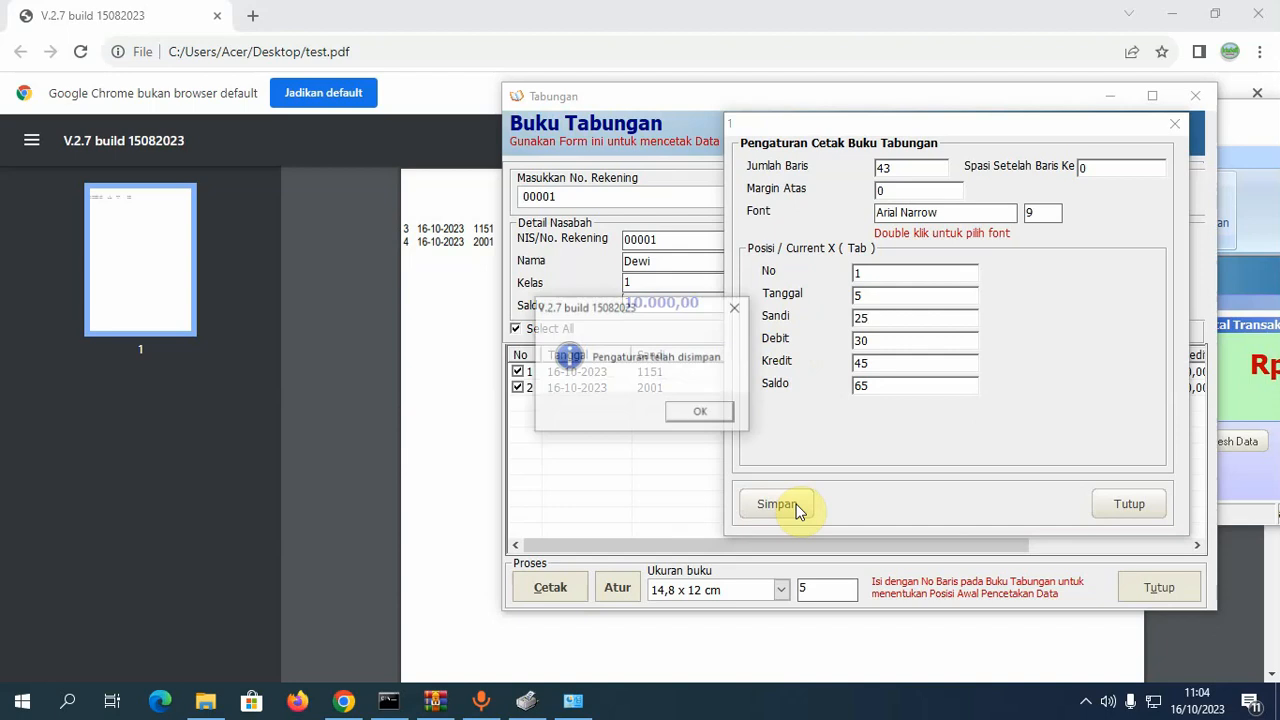
- Dismiss the settings-saved message and close the print settings dialog
left_click(701, 413)
left_click(560, 592)
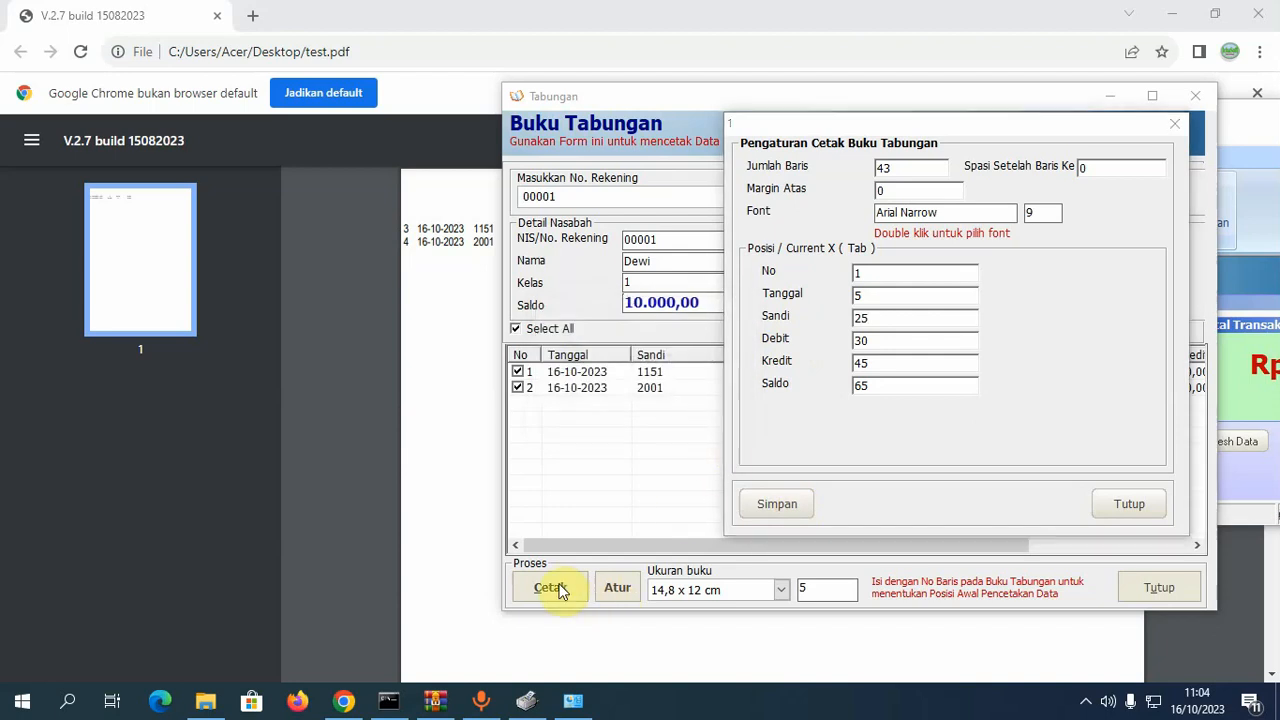
left_click(1129, 503)
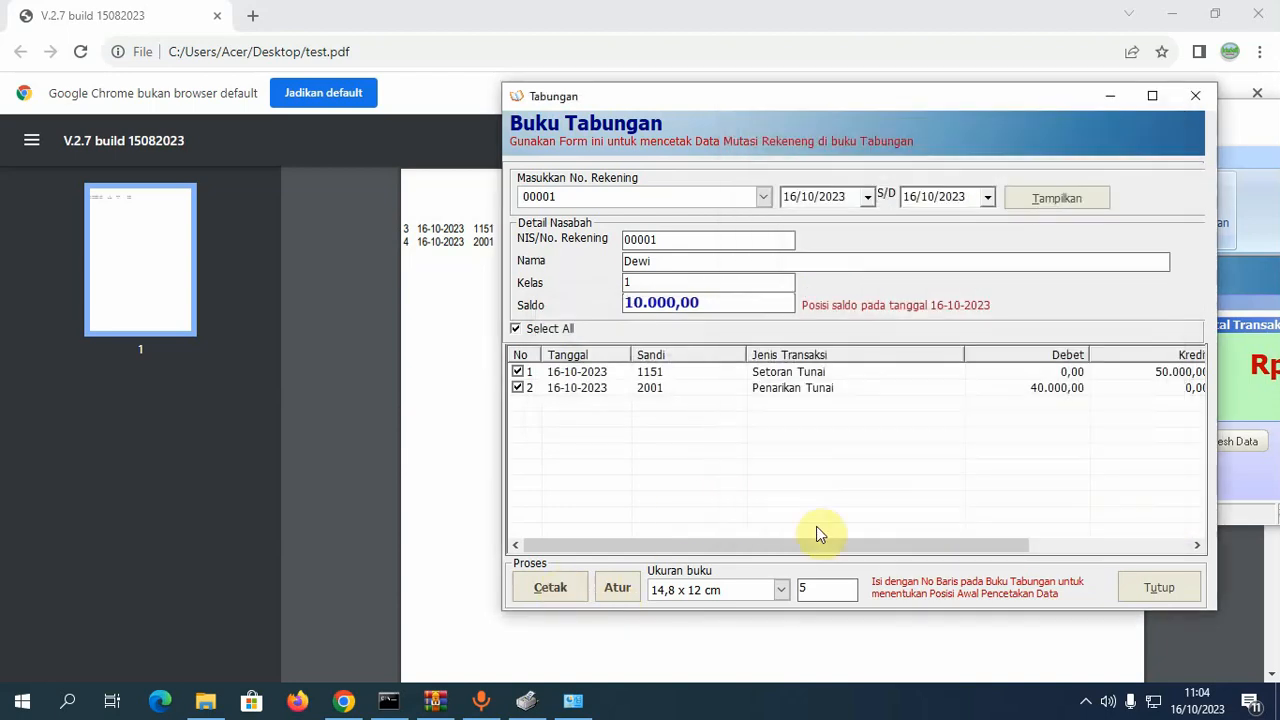
left_click(620, 587)
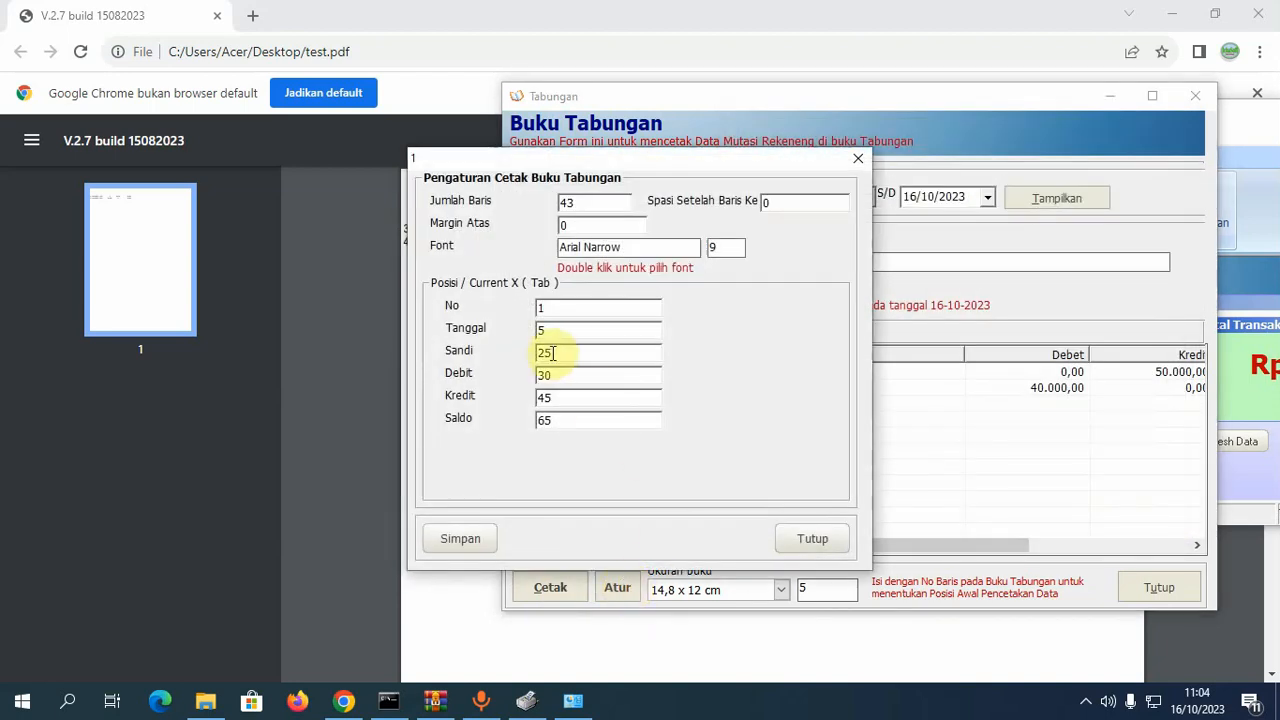
left_click(826, 548)
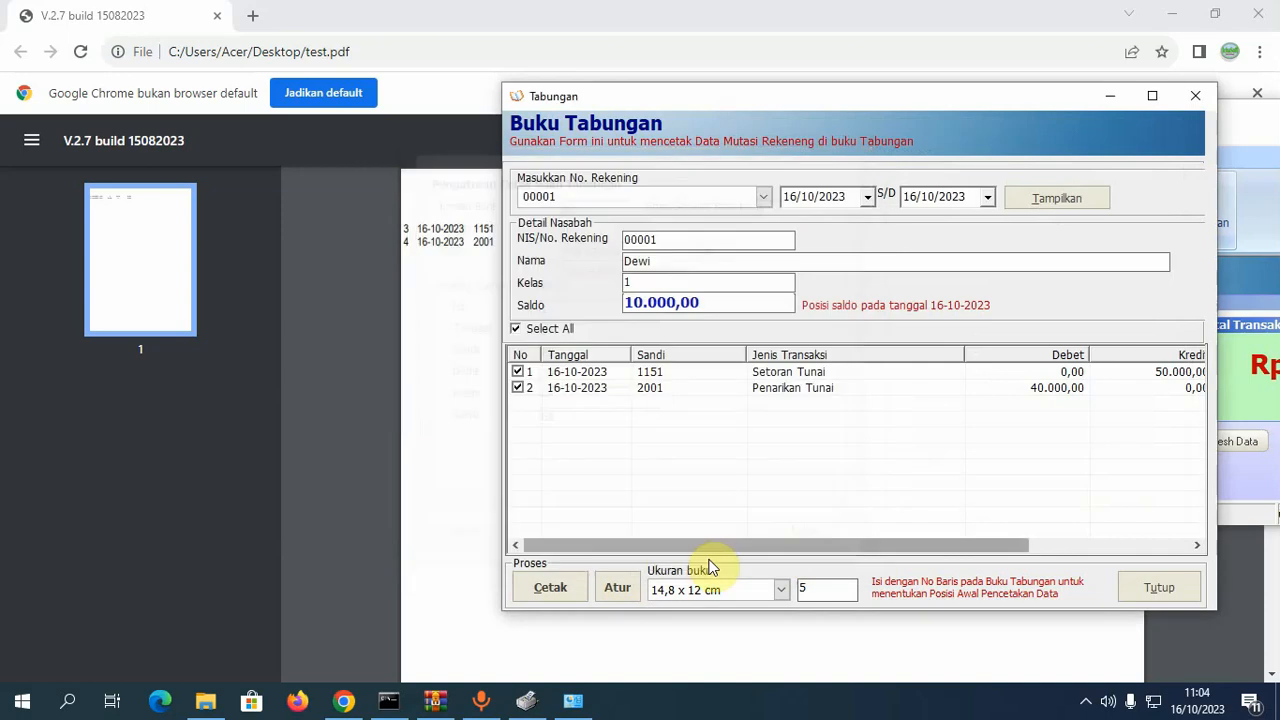
- Print the two transactions to a PDF named test2 on the Desktop
left_click(564, 587)
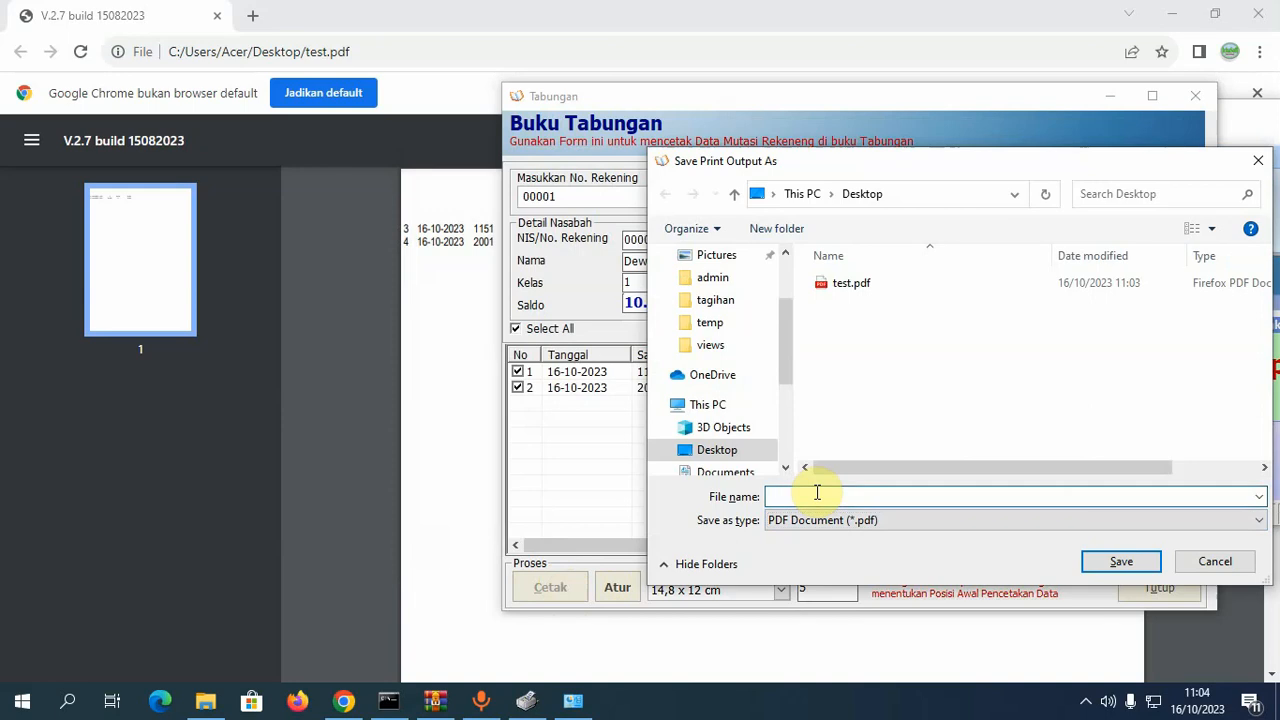
type("test2")
left_click(1121, 561)
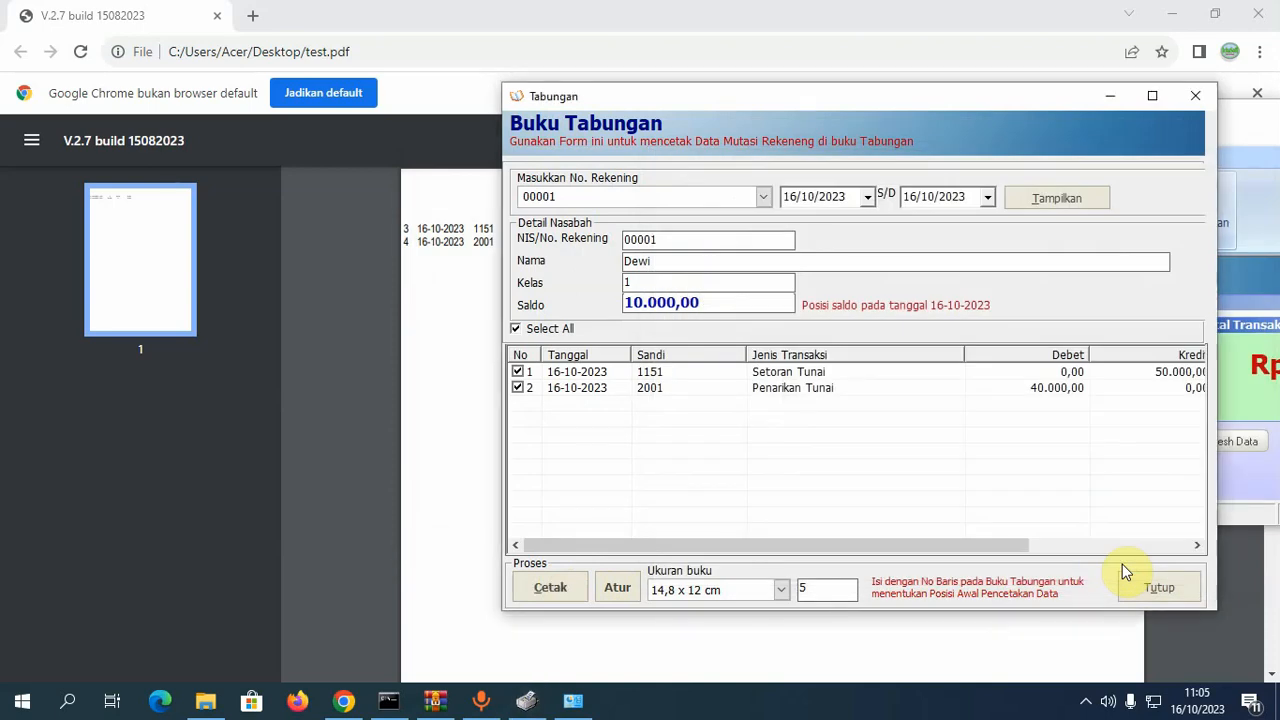
left_click(209, 709)
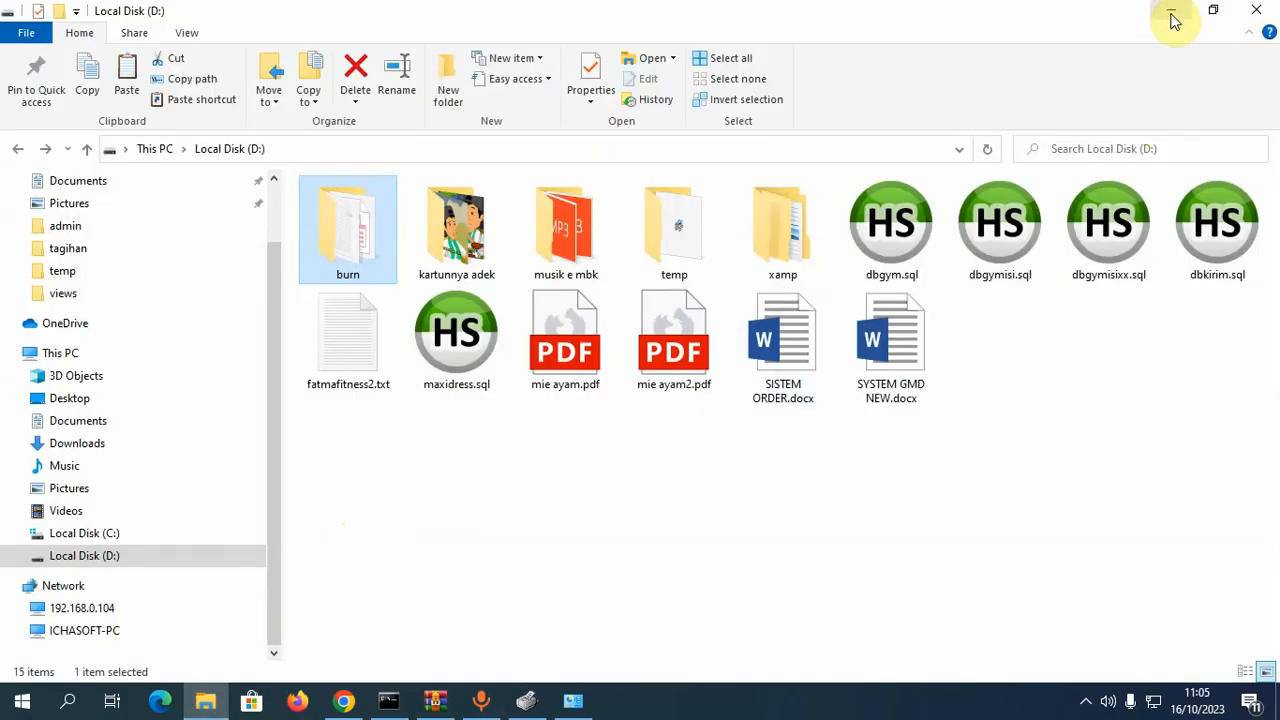
left_click(1173, 20)
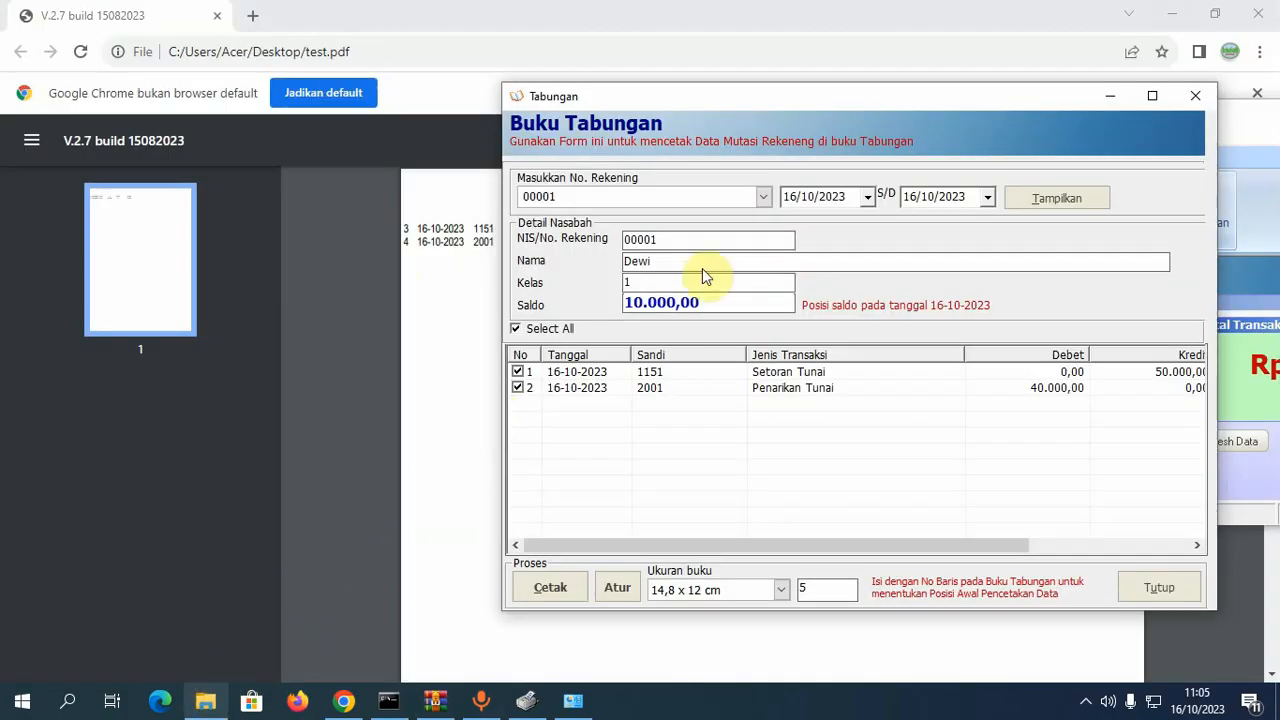
- Open test2.pdf in Google Chrome in a smaller window, showing rows 5 and 6
left_click(831, 23)
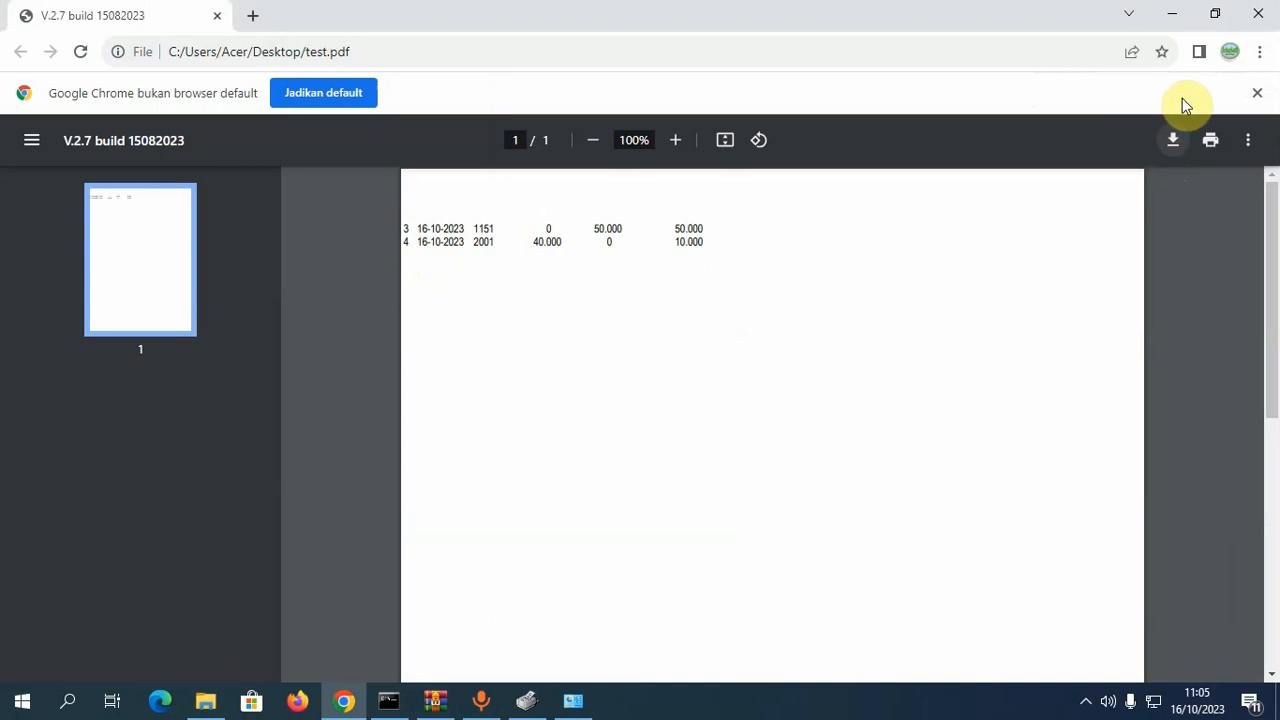
left_click(1172, 15)
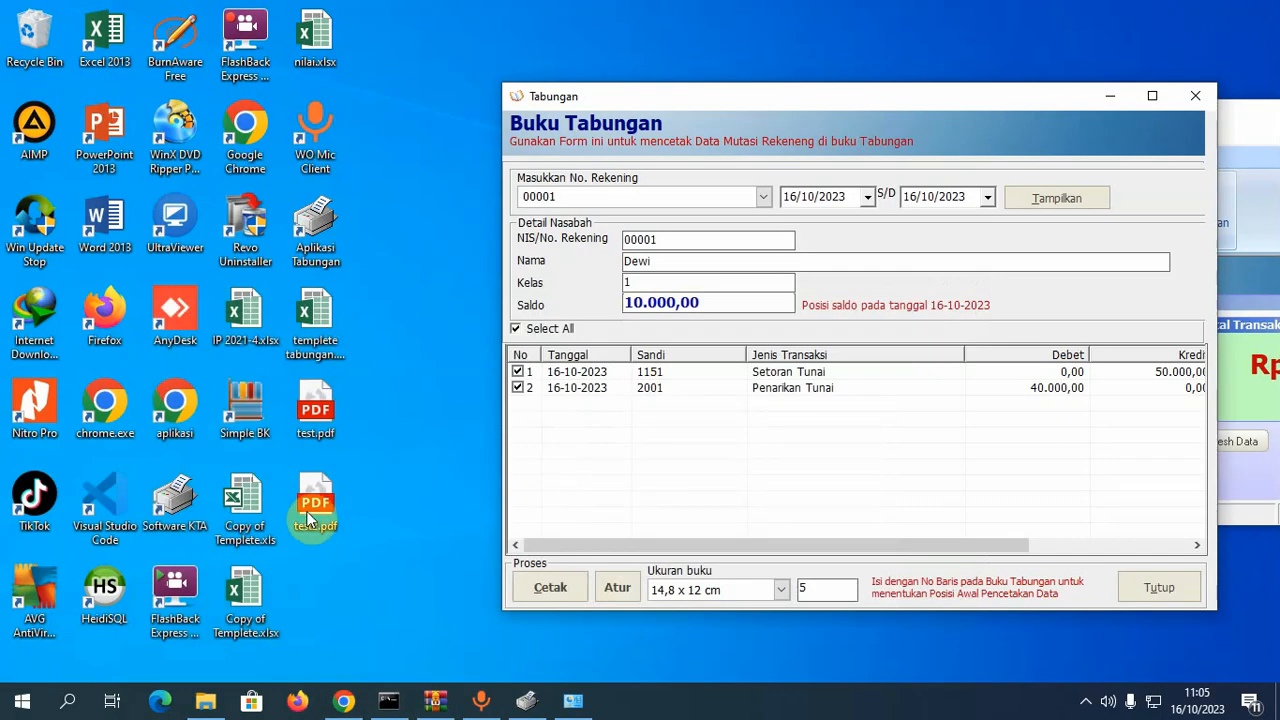
right_click(310, 516)
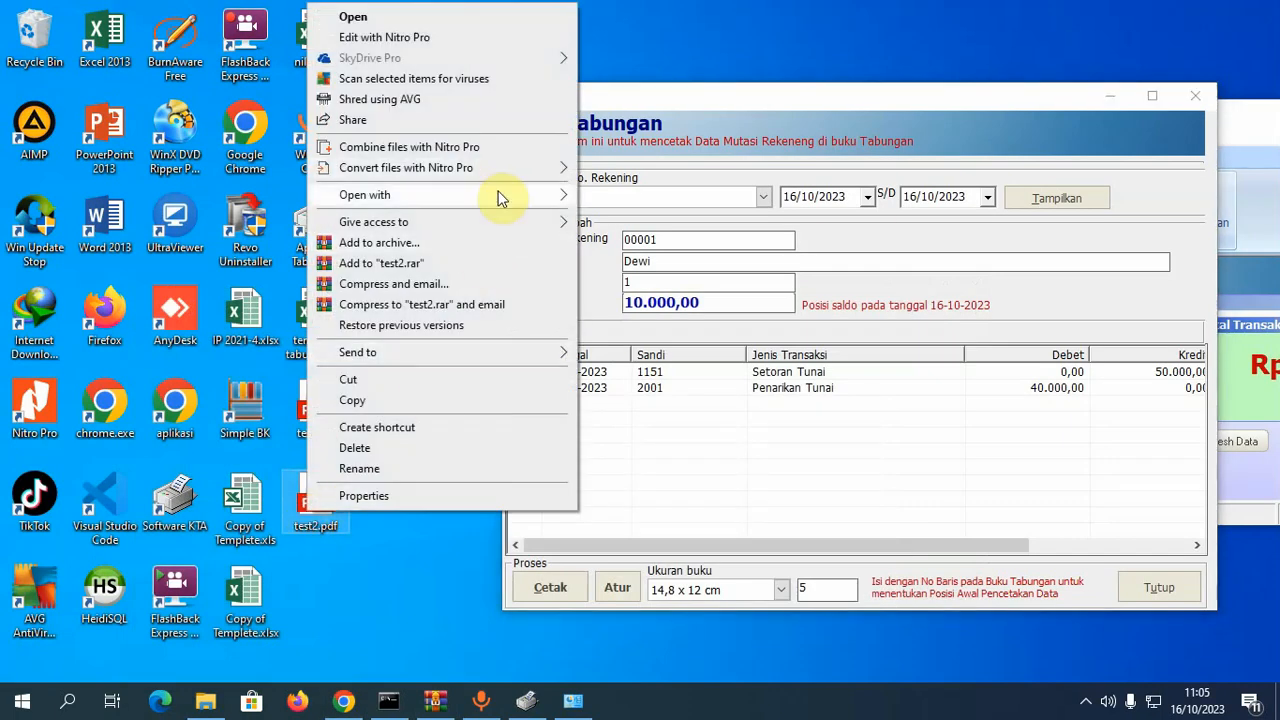
mouse_move(501, 198)
left_click(615, 214)
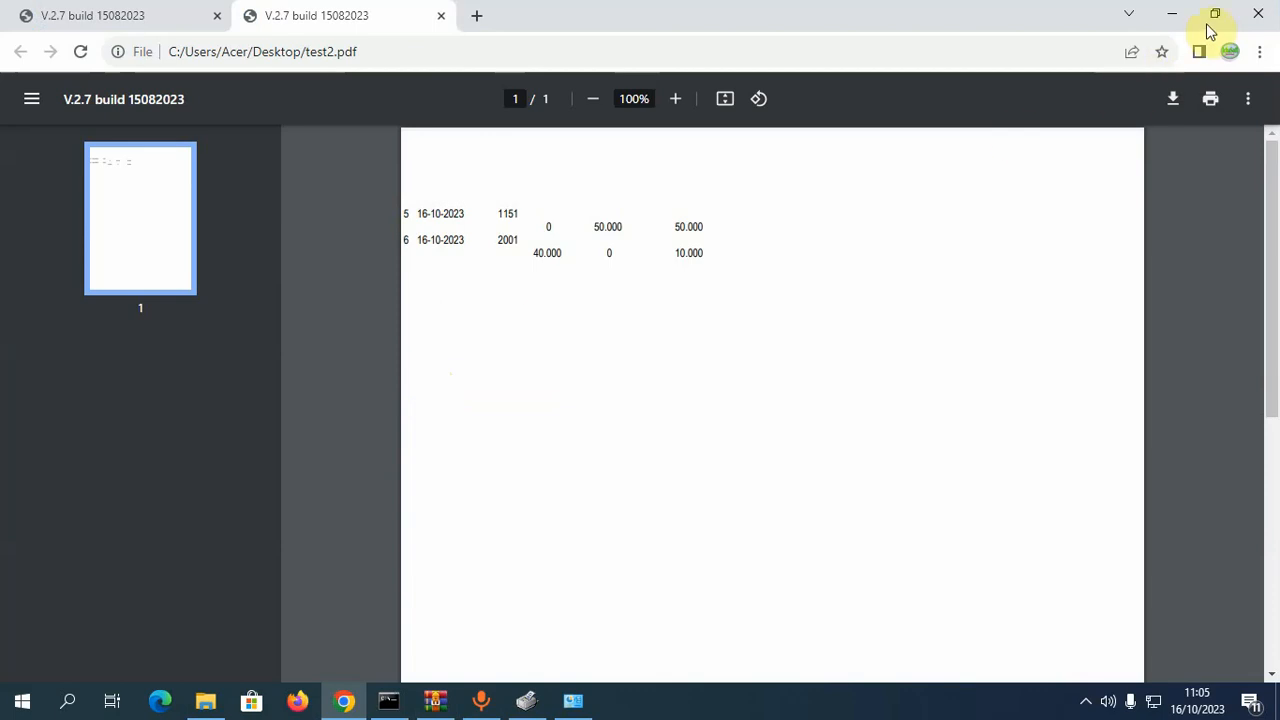
left_click(1213, 13)
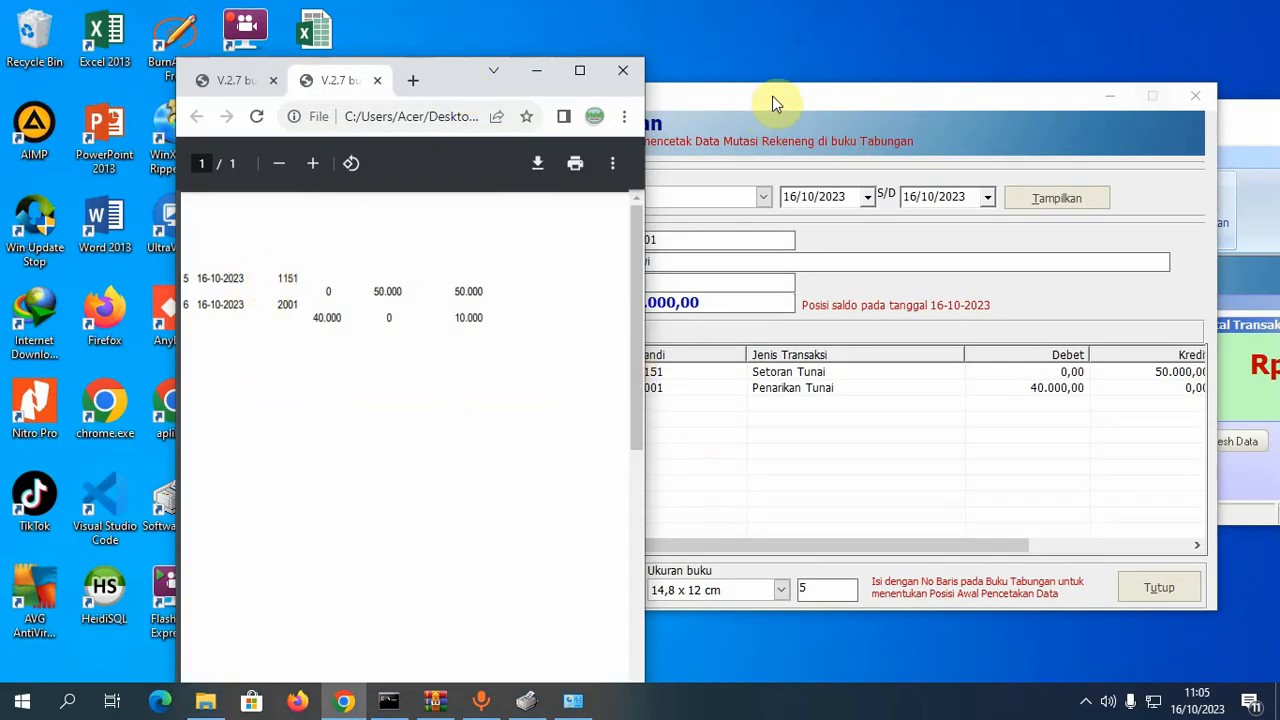
- Compare the test.pdf and test2.pdf printouts beside the savings form, then reopen print settings
left_click_drag(774, 100, 1016, 113)
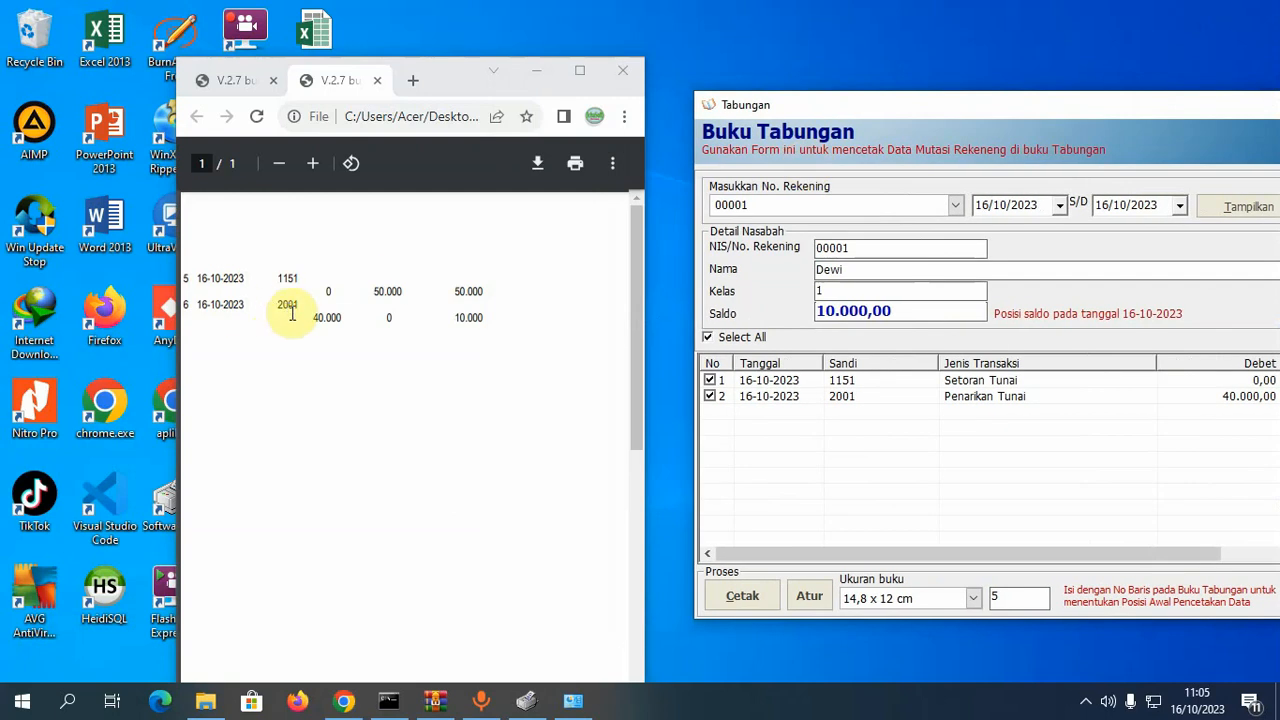
left_click(232, 84)
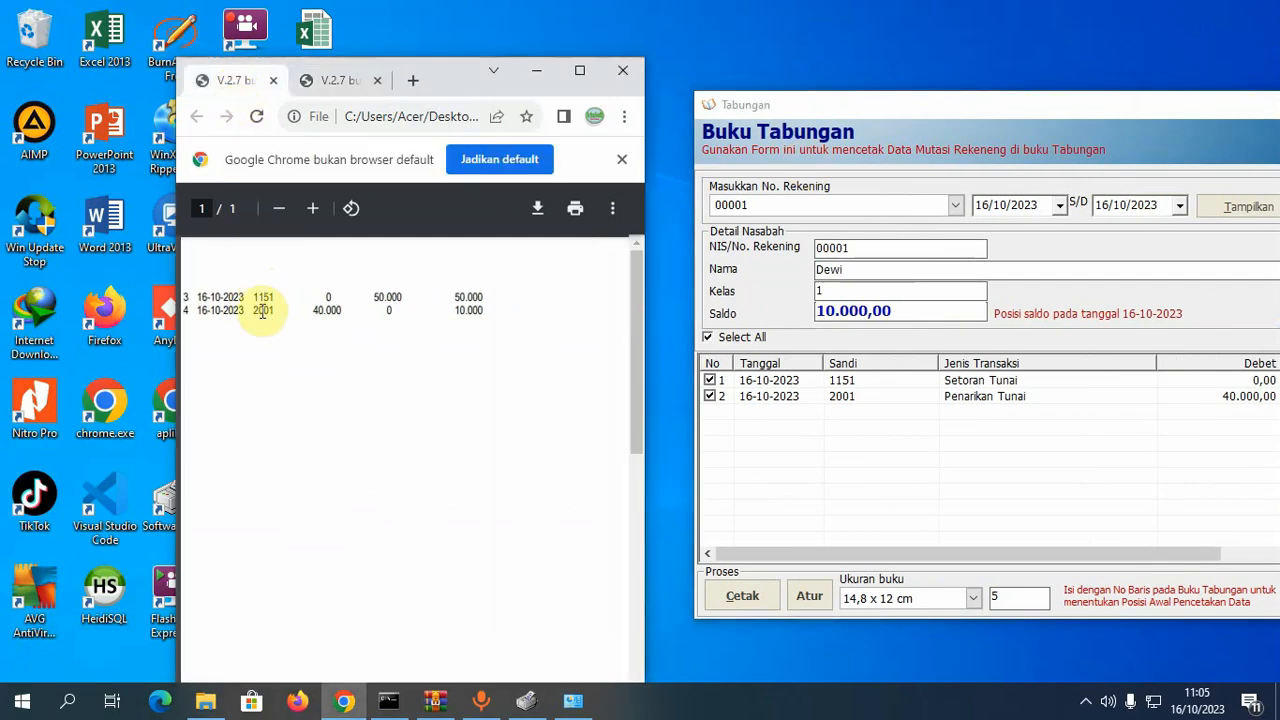
left_click(325, 86)
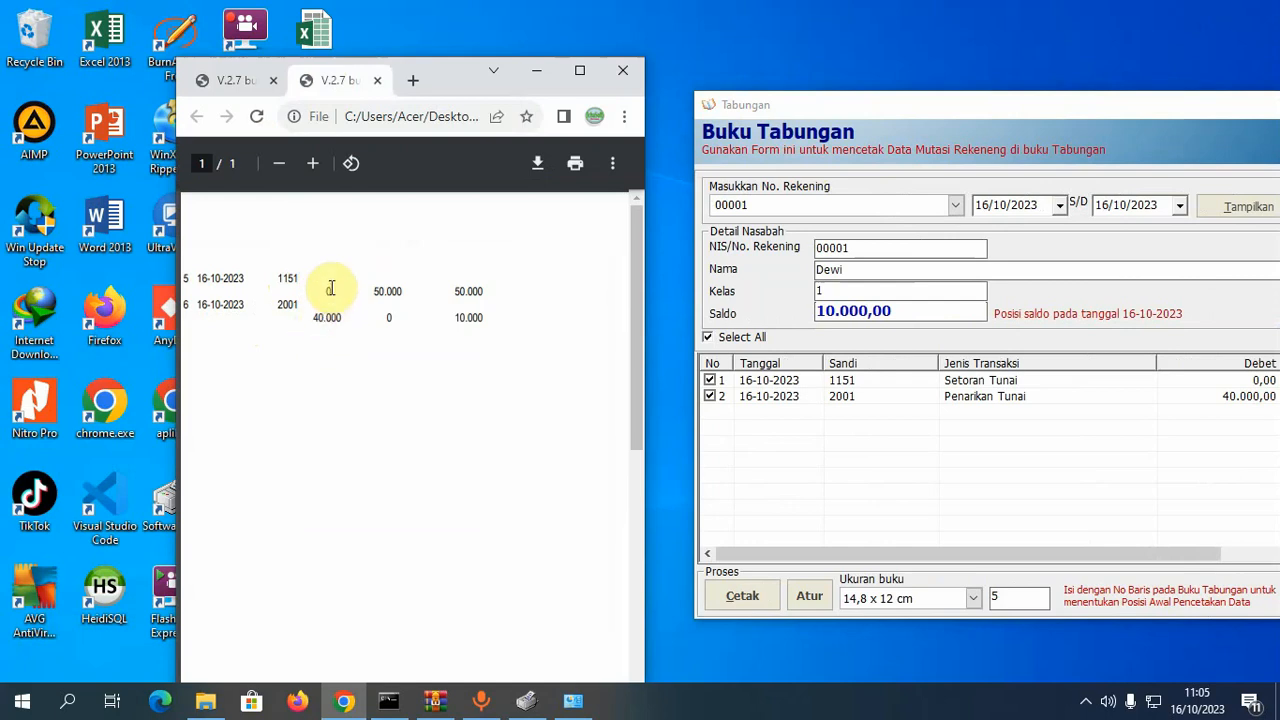
left_click(809, 598)
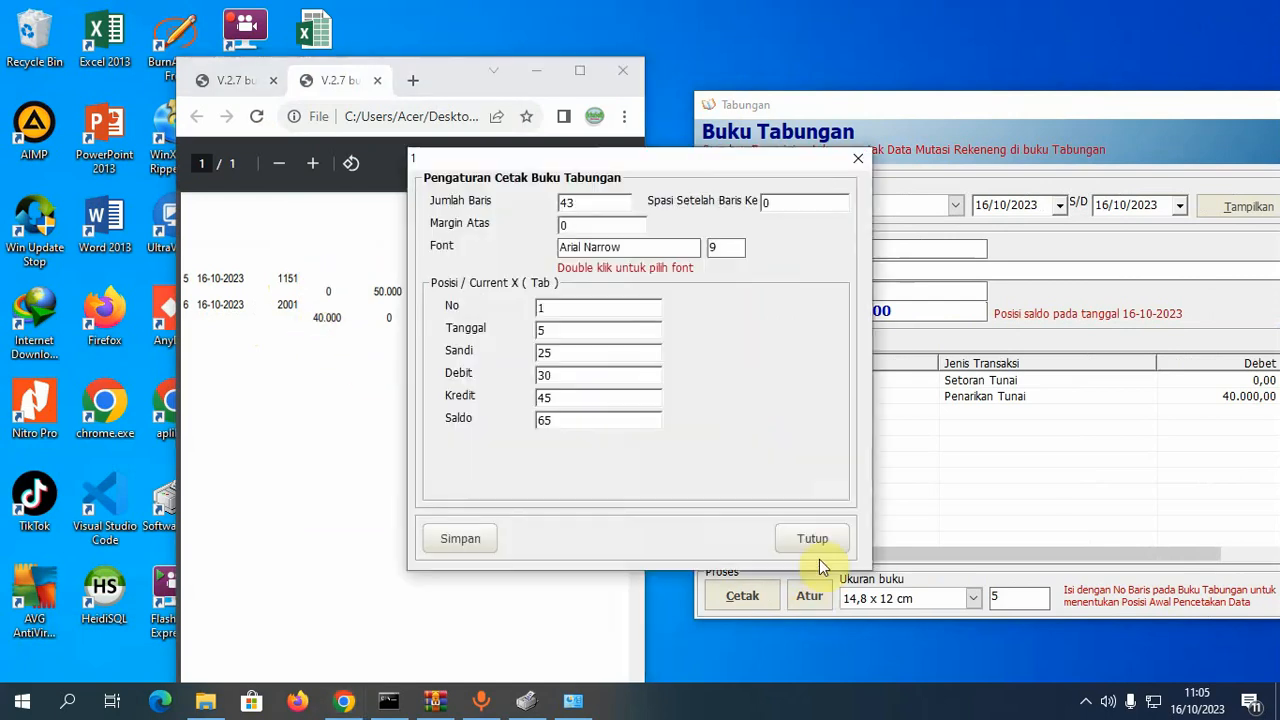
- Set the column positions to Debit 35, Kredit 50 and Saldo 75, save, and close the settings
left_click_drag(617, 181, 870, 205)
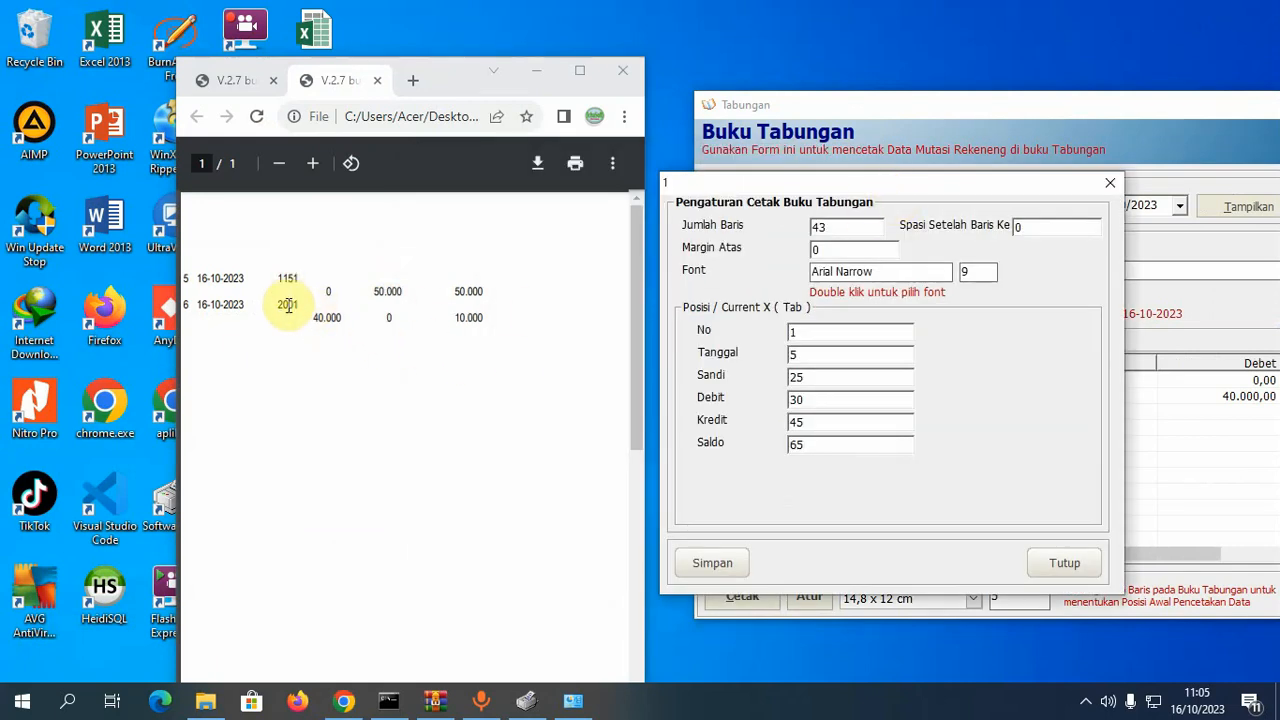
left_click_drag(826, 399, 781, 398)
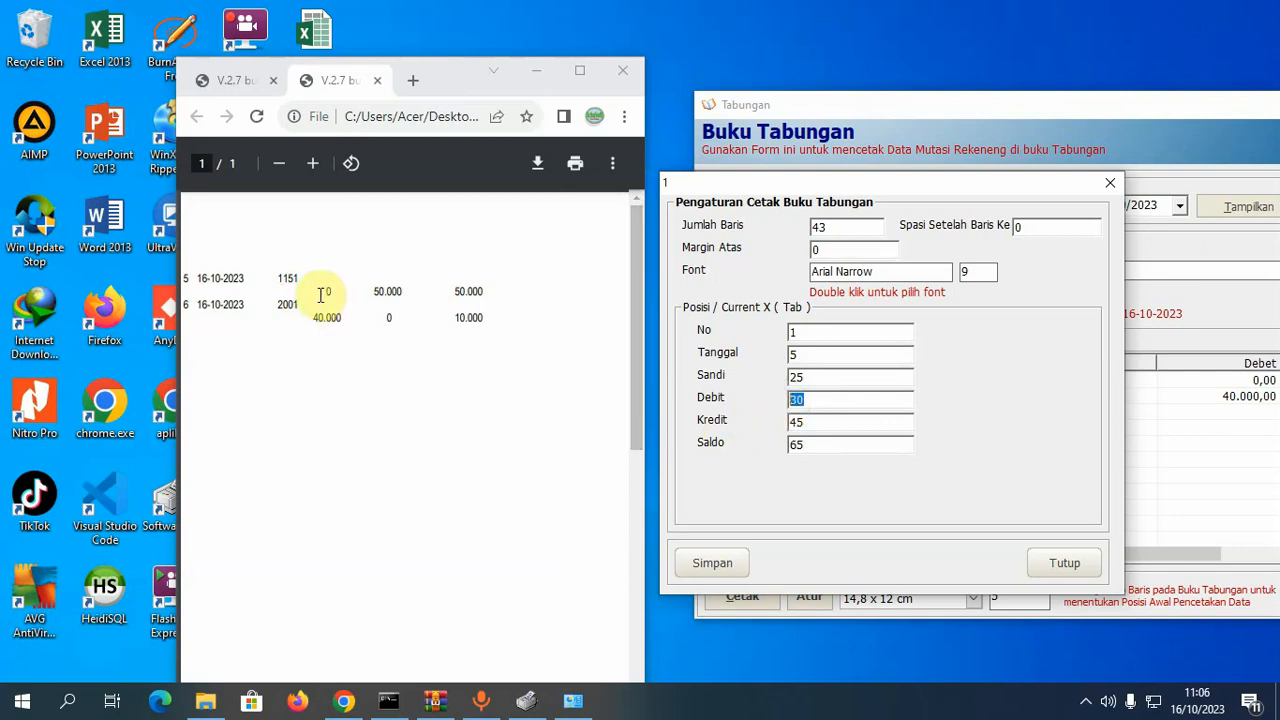
left_click_drag(816, 400, 745, 398)
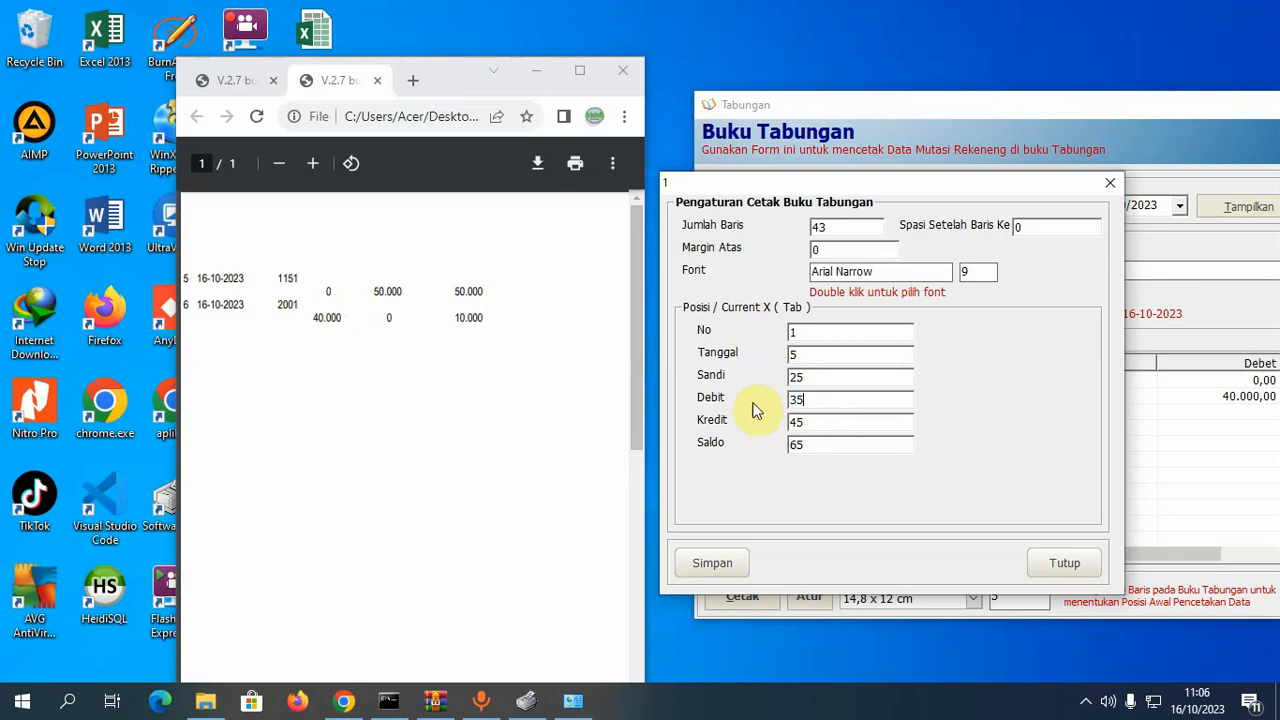
type("35")
left_click_drag(818, 424, 705, 432)
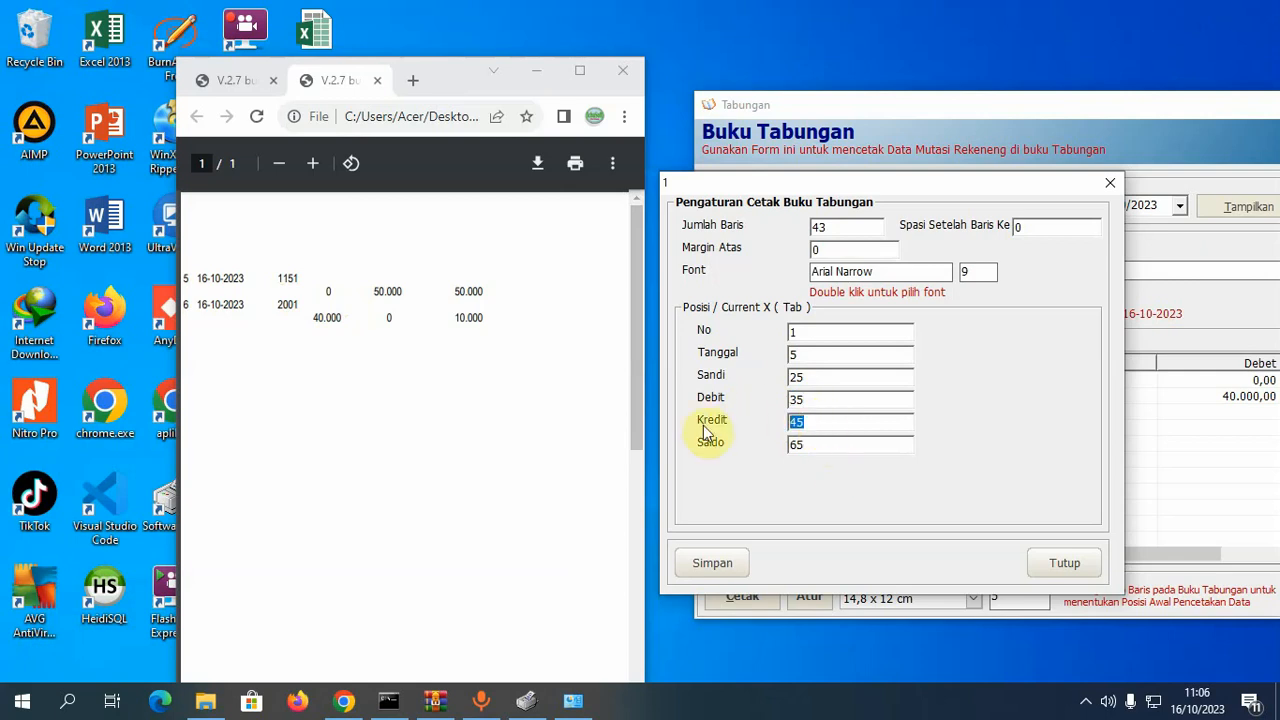
type("50")
left_click_drag(806, 444, 777, 444)
type("75")
left_click(724, 566)
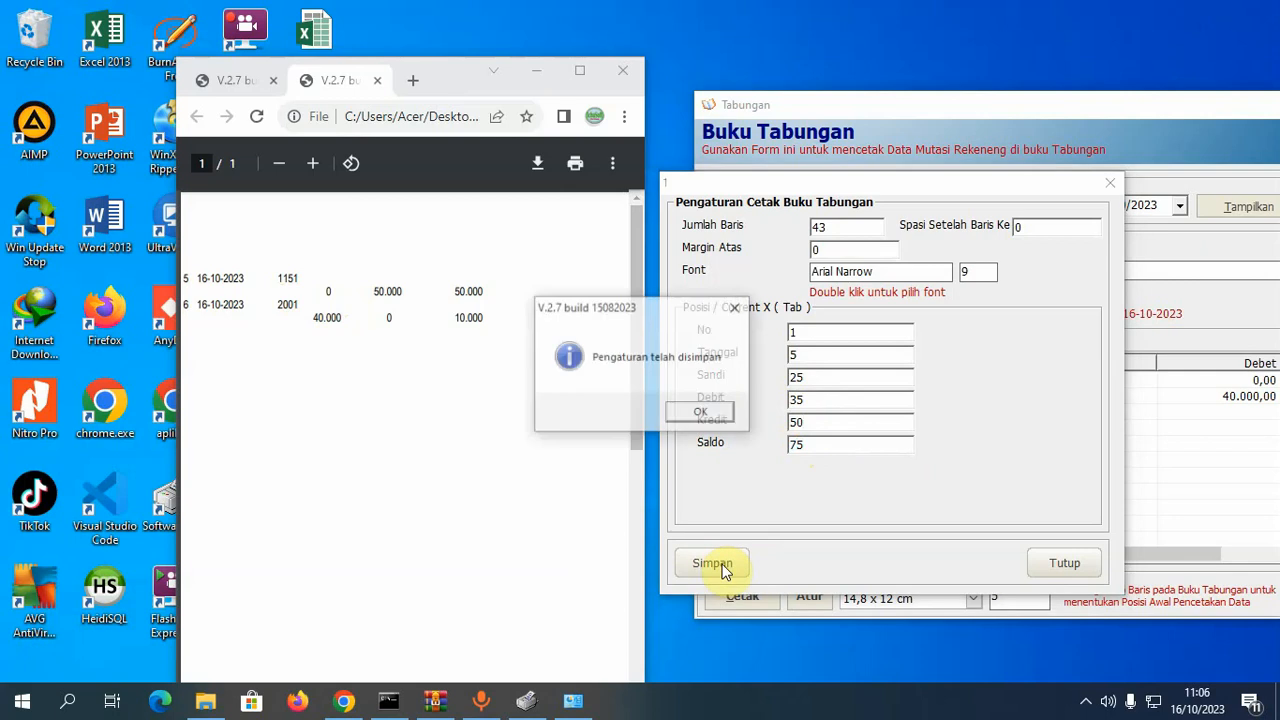
left_click(705, 412)
left_click_drag(1049, 189, 1107, 157)
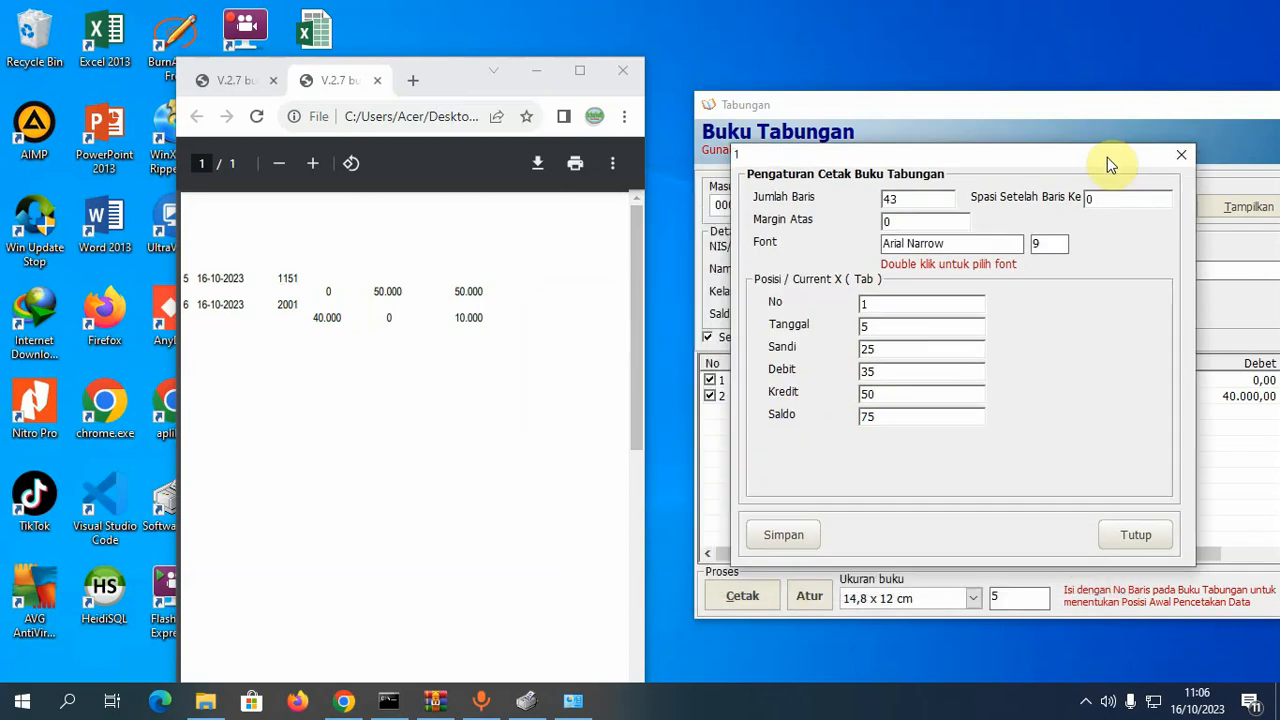
left_click(1179, 157)
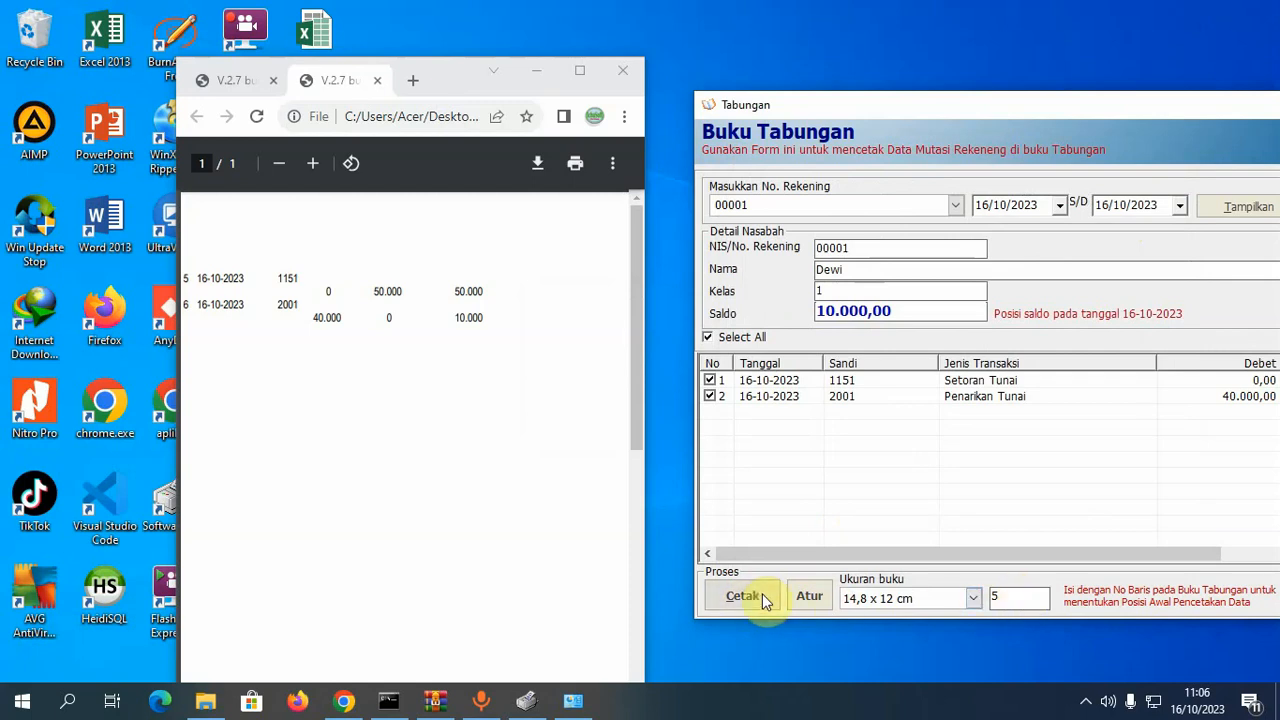
- Print both passbook entries with Cetak, saving the PDF as tesp3 on the Desktop
left_click(762, 596)
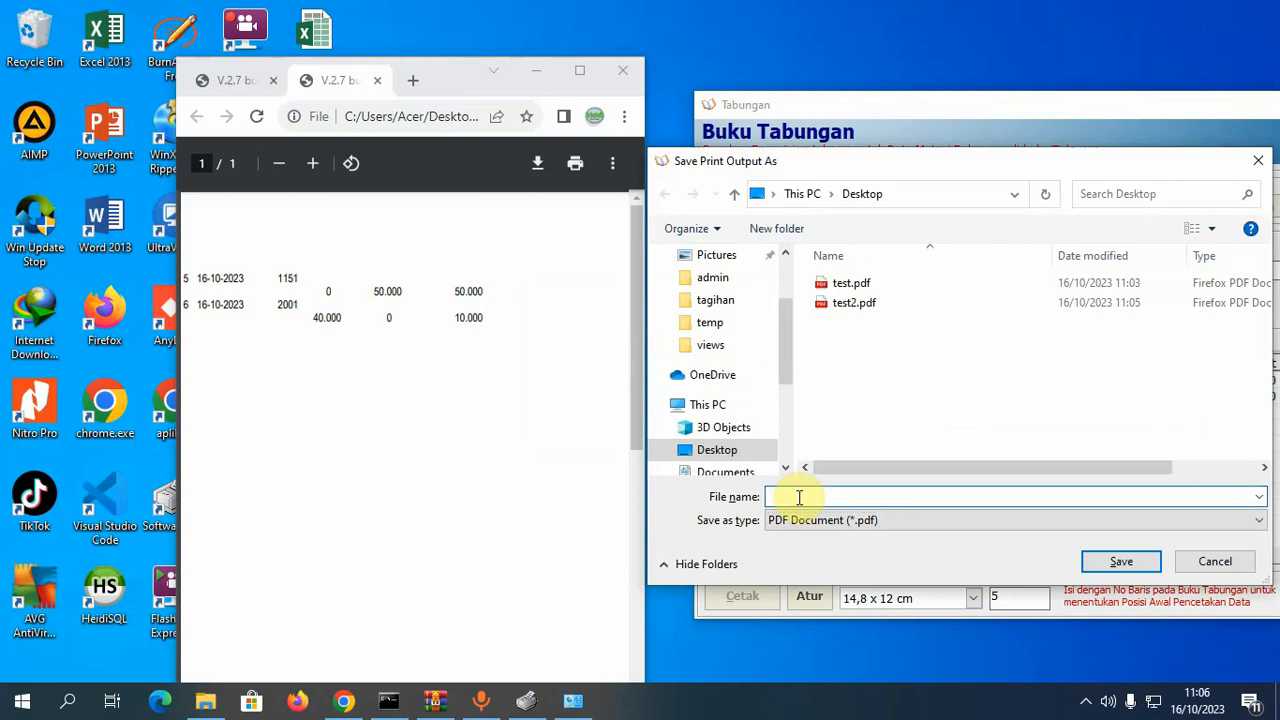
type("tes")
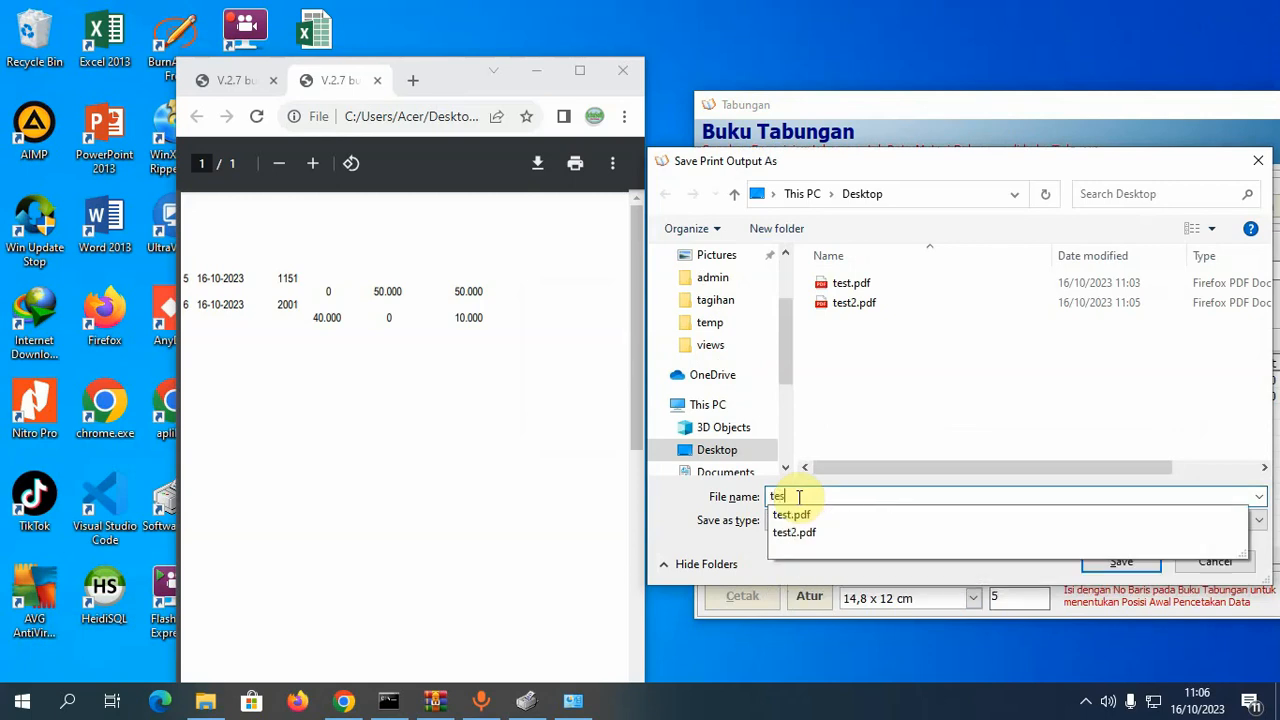
type("p3")
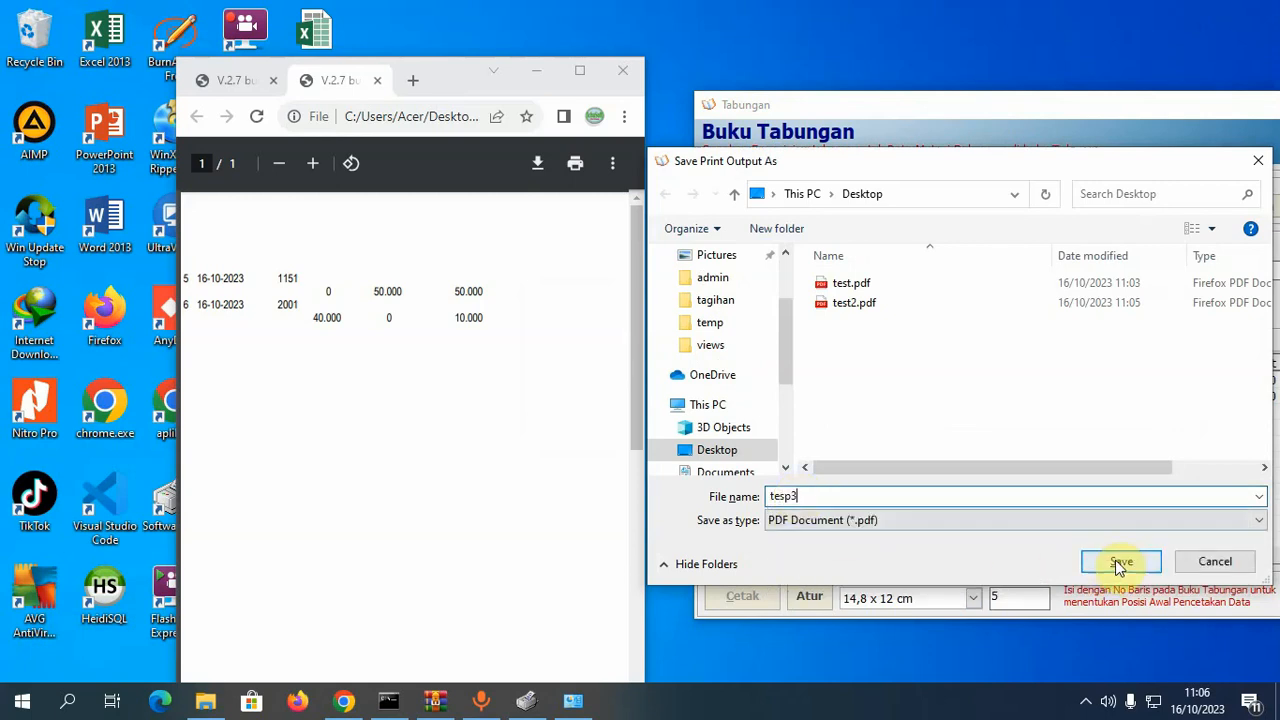
left_click(1120, 562)
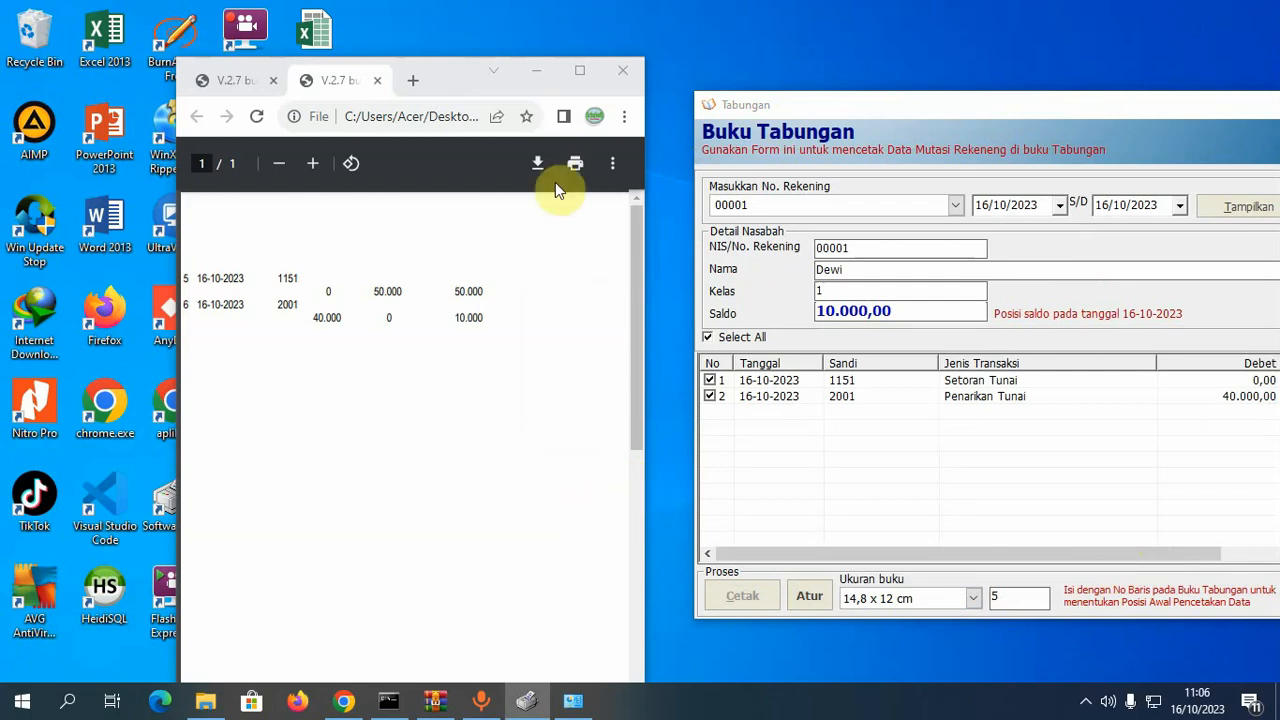
left_click(540, 72)
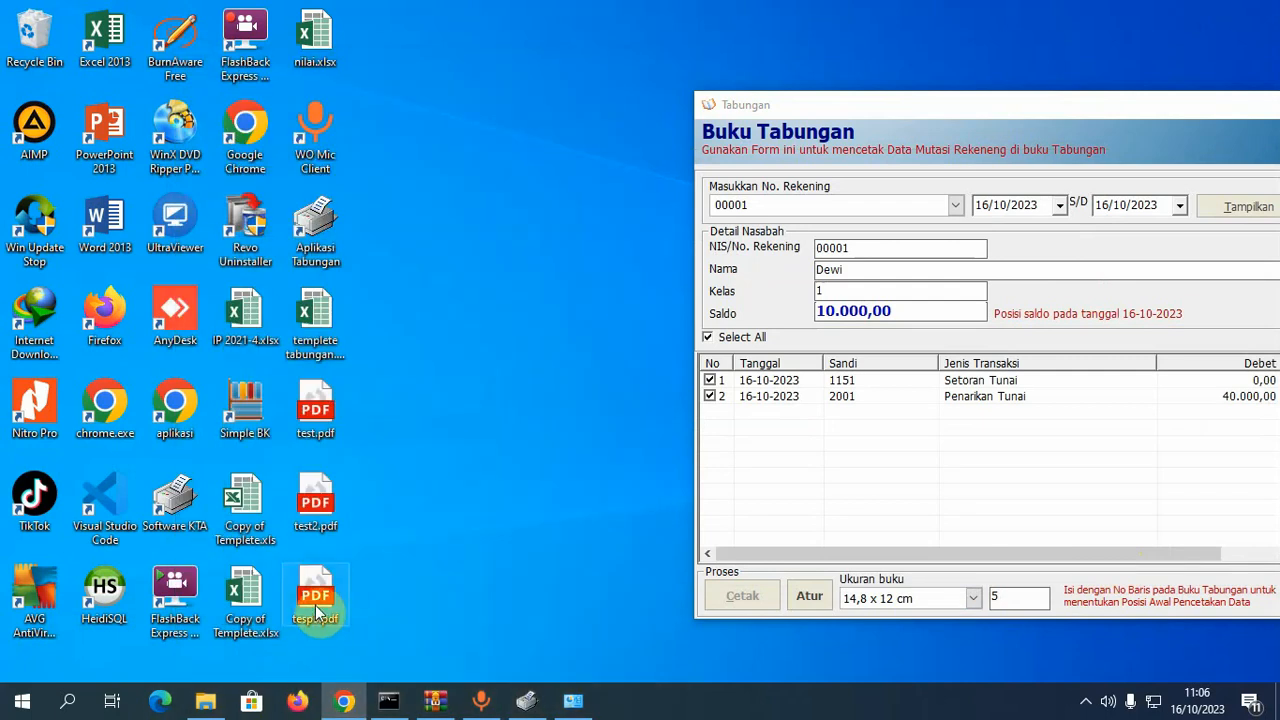
- Open the new tesp3.pdf in Google Chrome
double_click(315, 604)
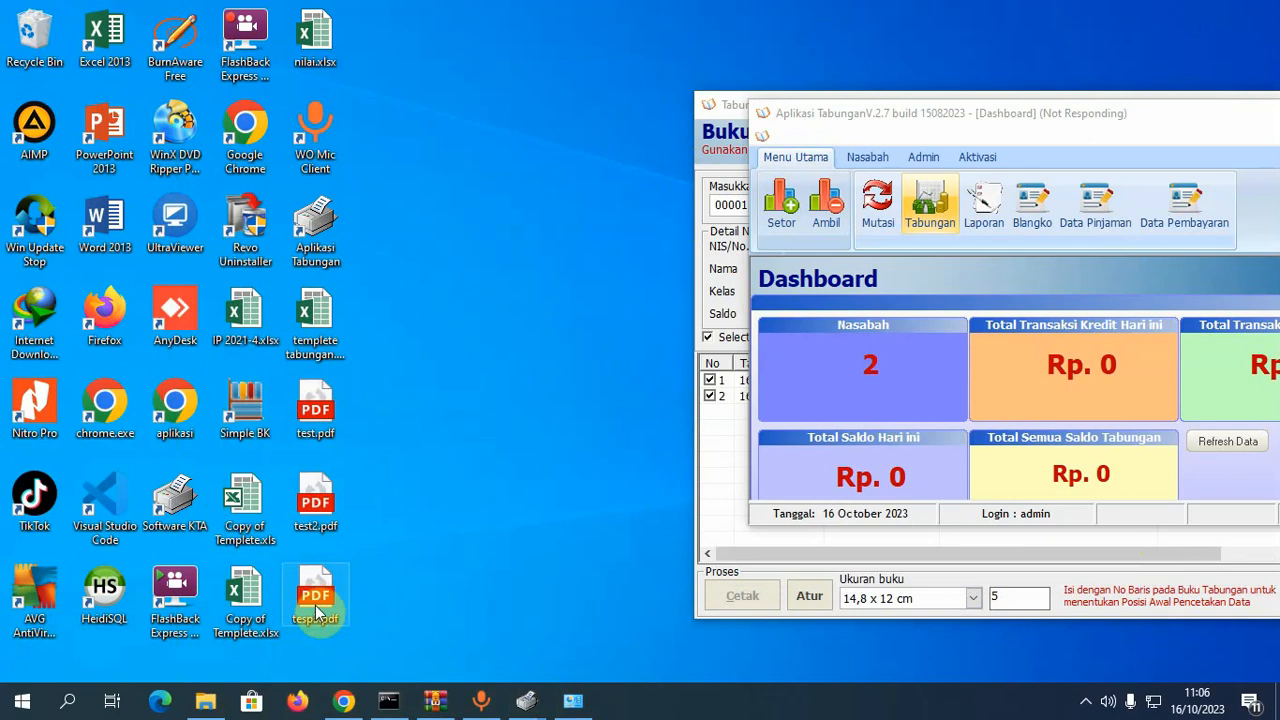
right_click(316, 605)
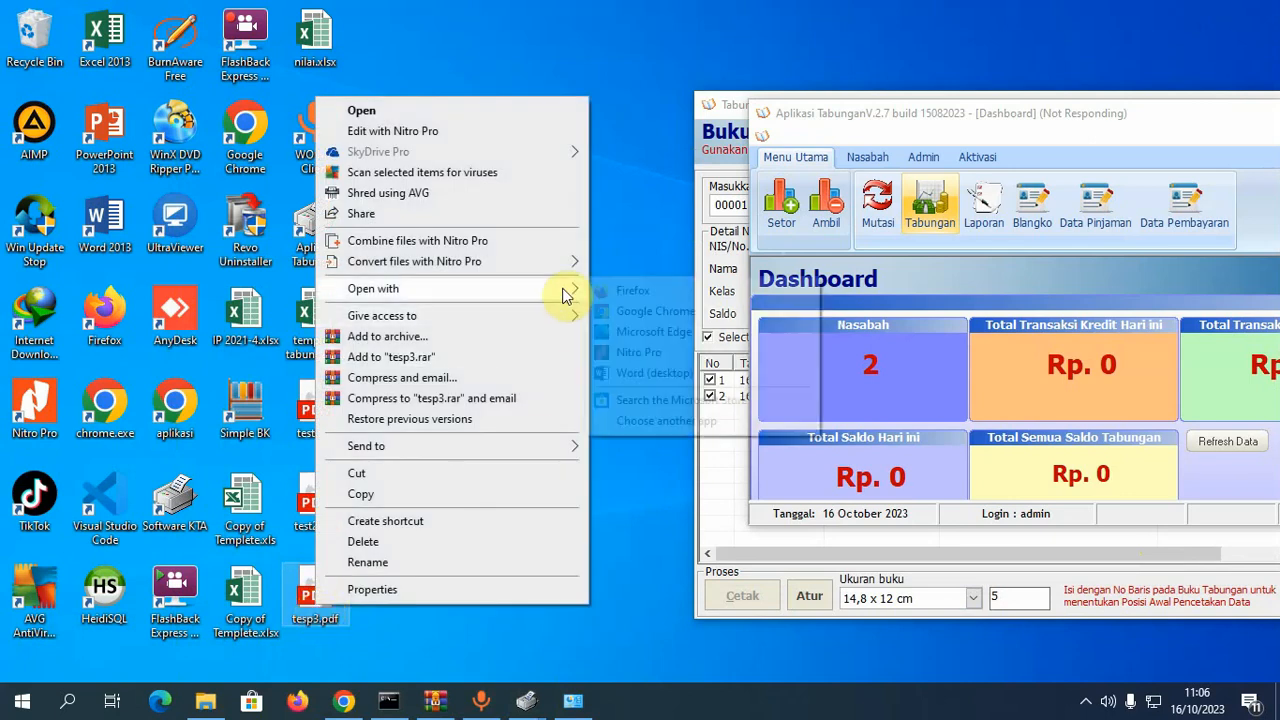
mouse_move(565, 295)
left_click(628, 311)
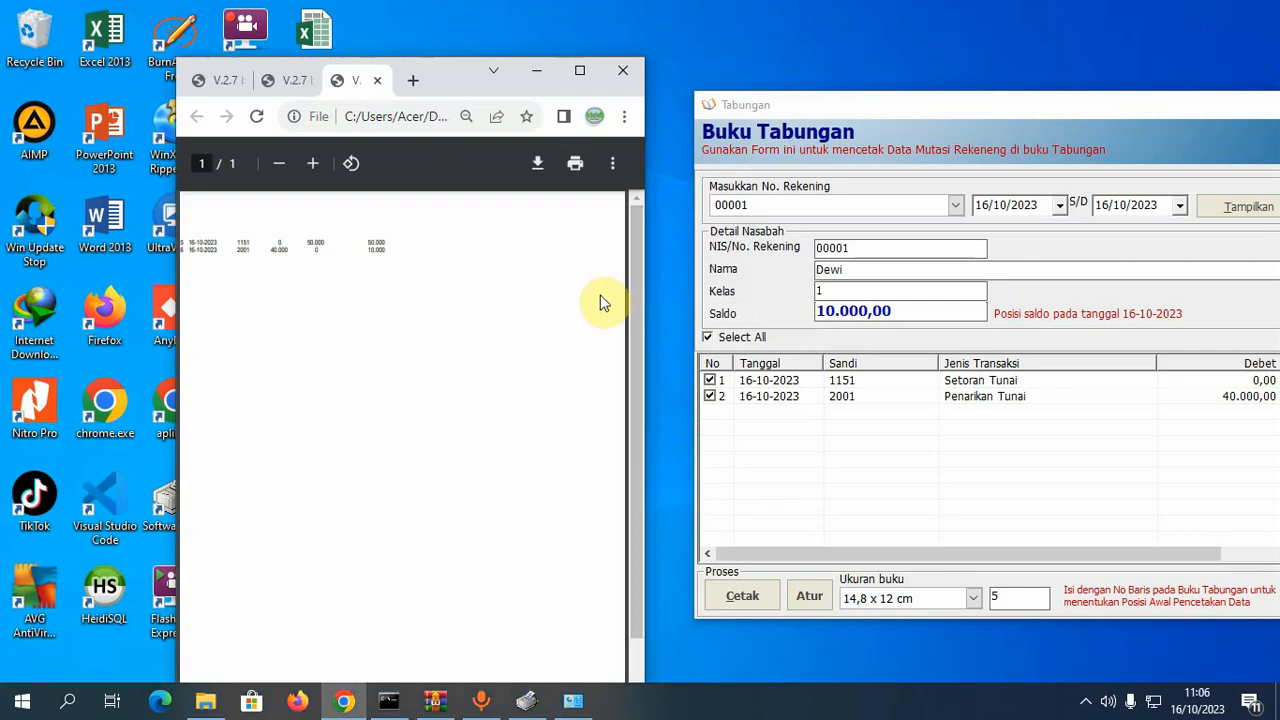
- Review tesp3.pdf's two transaction rows at 90% zoom, then close the tab and return to Tabungan
left_click(579, 72)
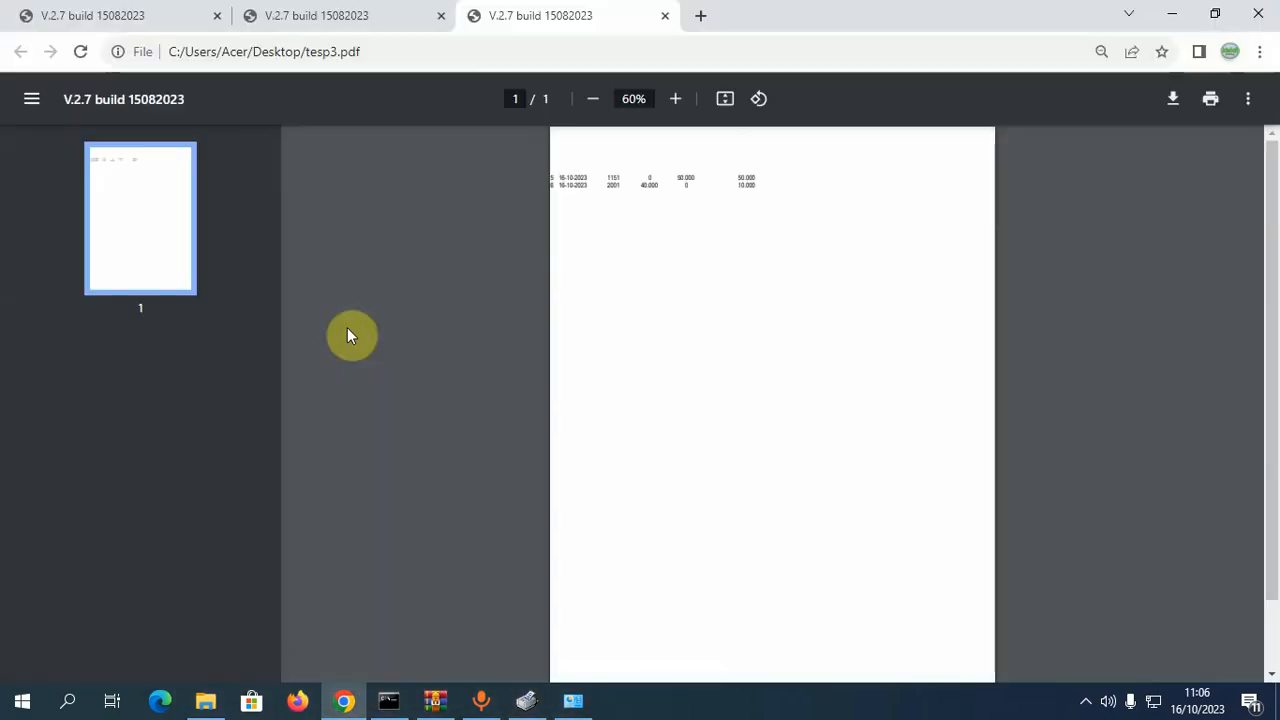
left_click(676, 100)
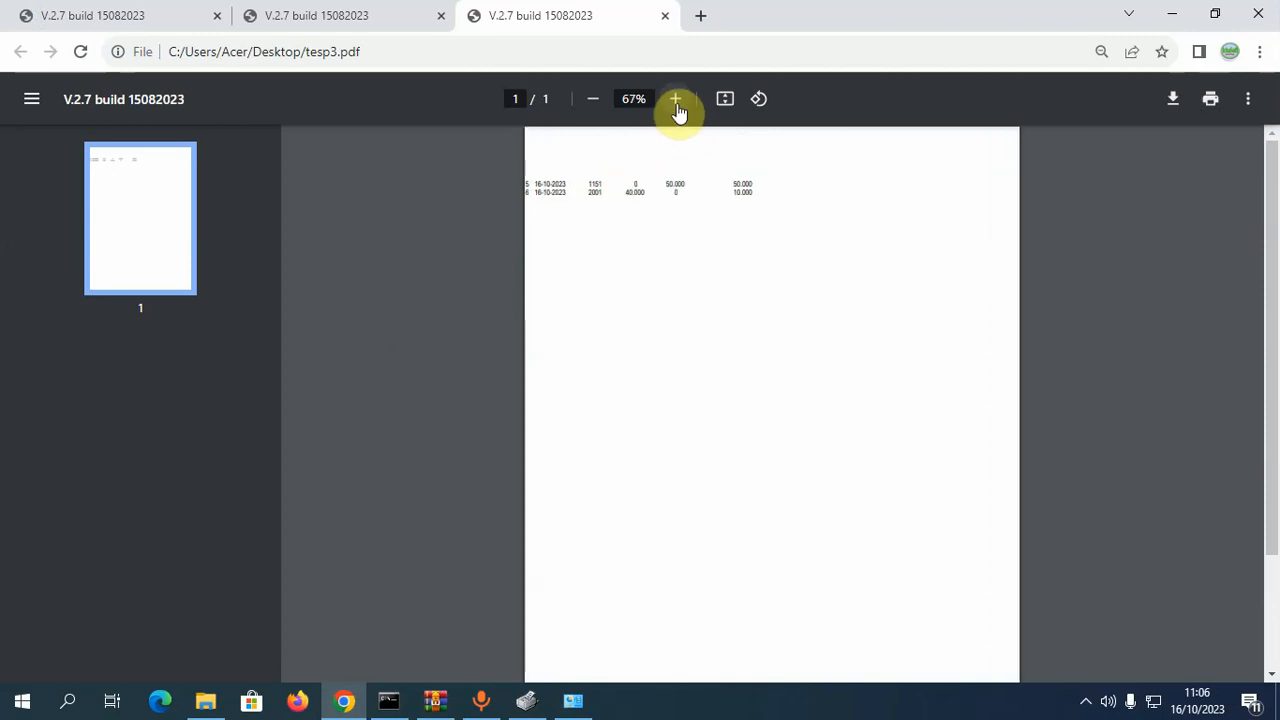
left_click(676, 100)
left_click(676, 100)
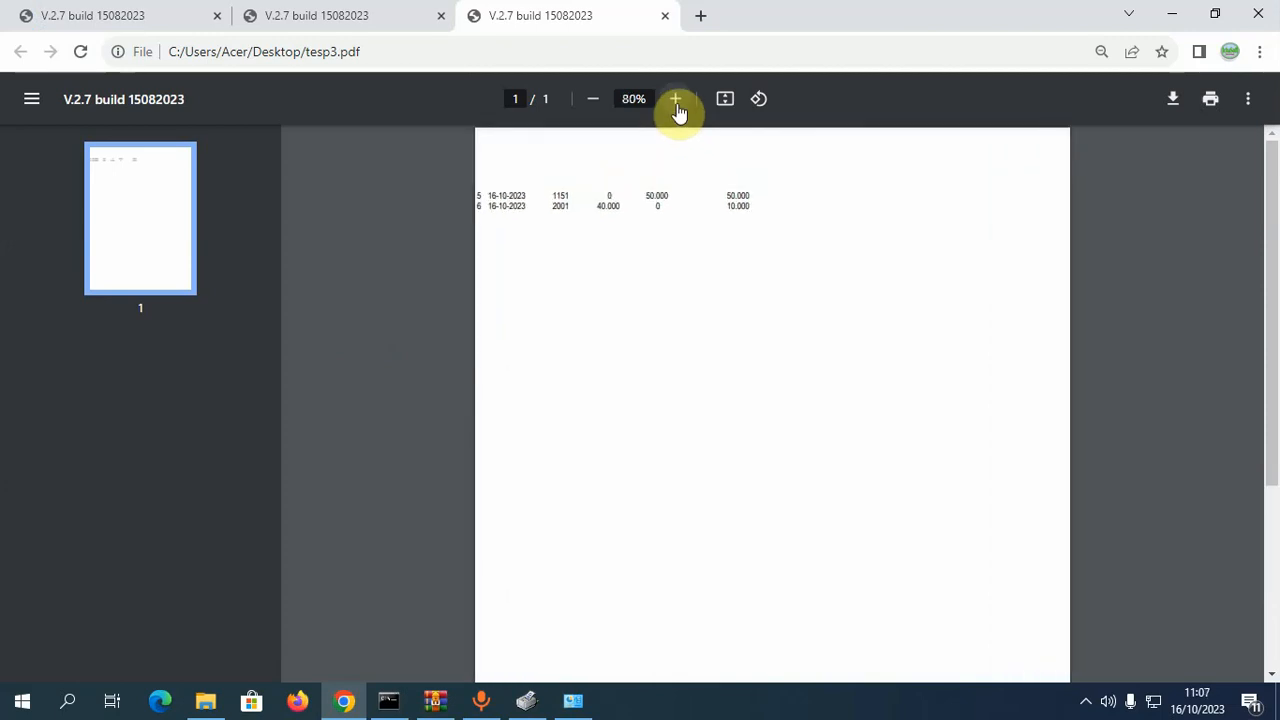
left_click(676, 100)
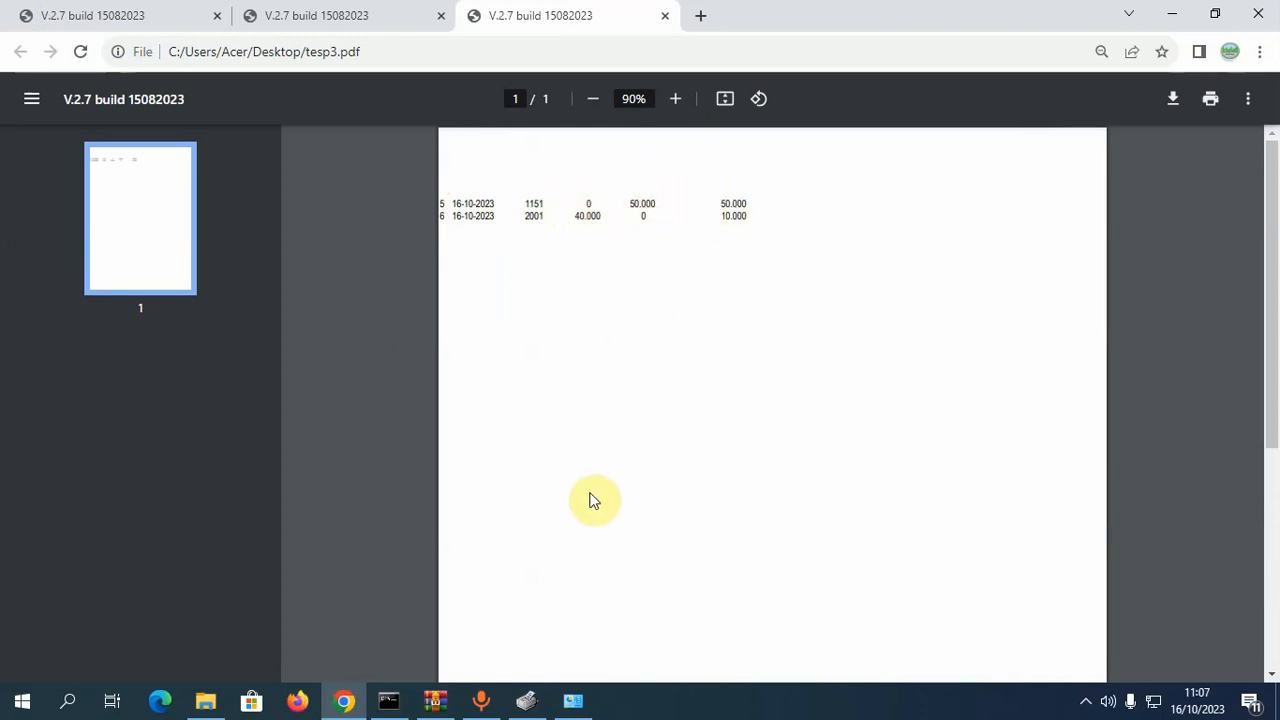
left_click(665, 18)
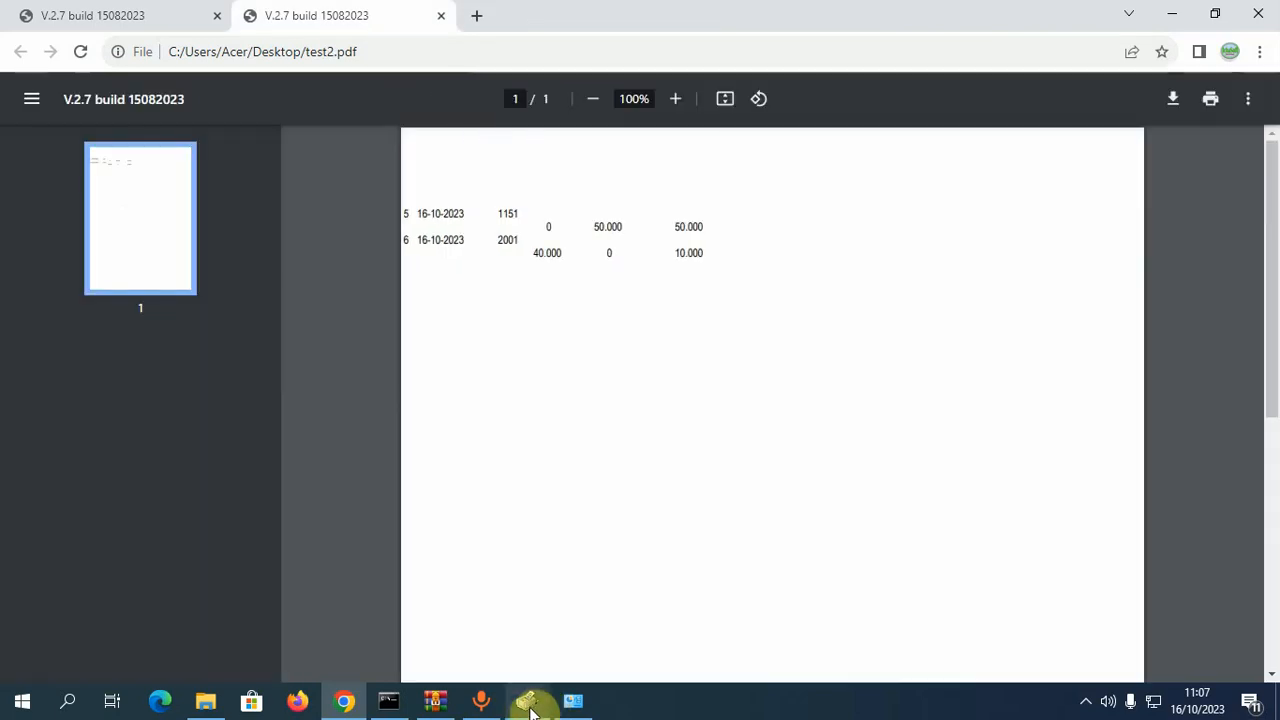
left_click(527, 700)
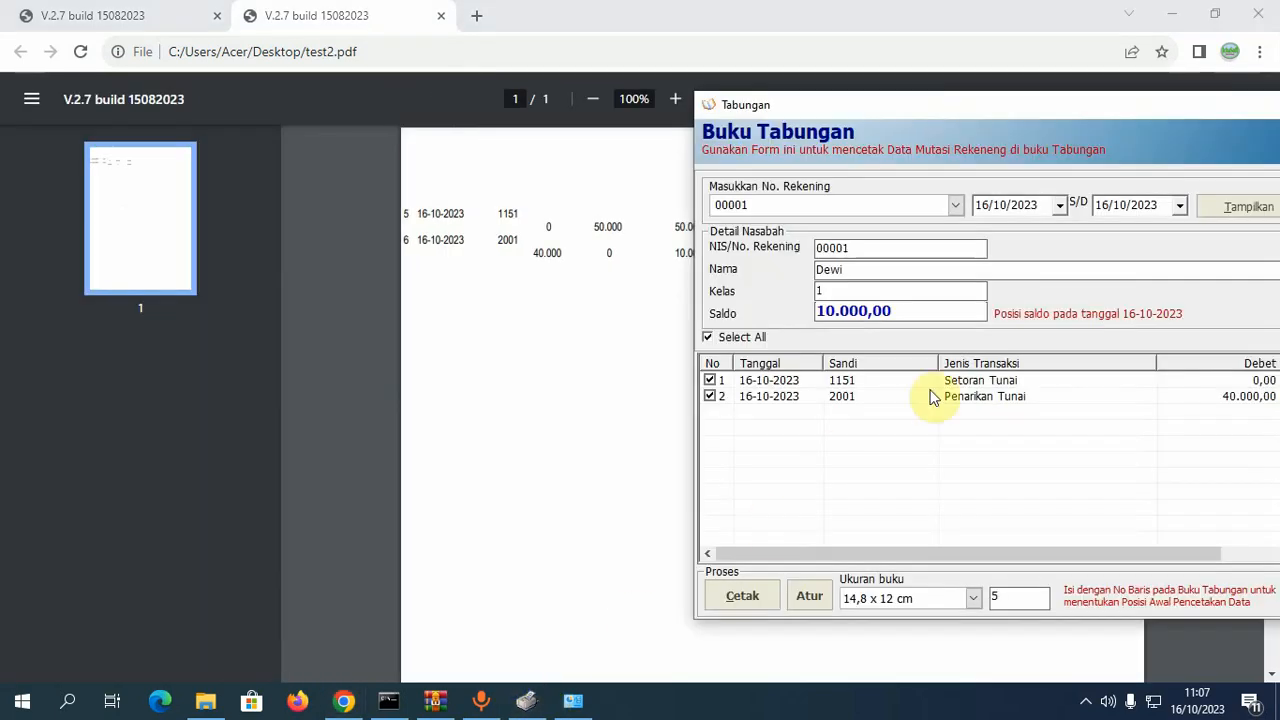
- In the savings-book print settings, pick Courier New as the print font
left_click(812, 595)
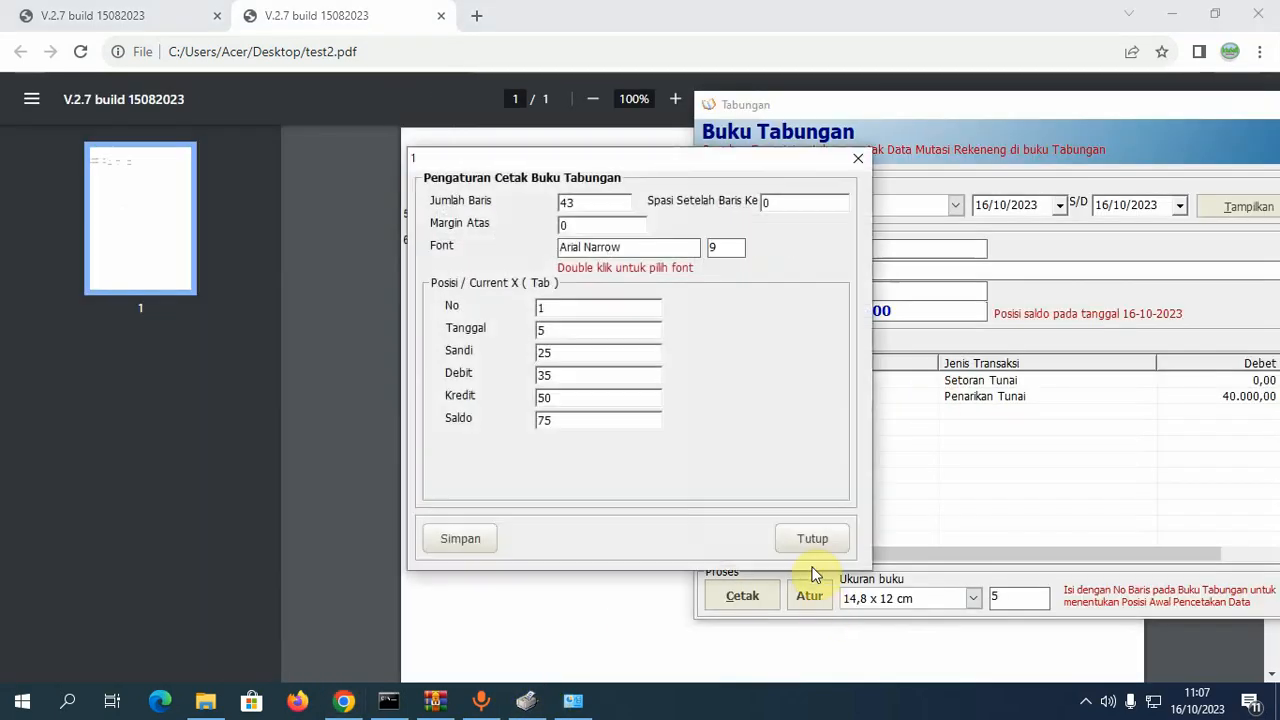
left_click(645, 250)
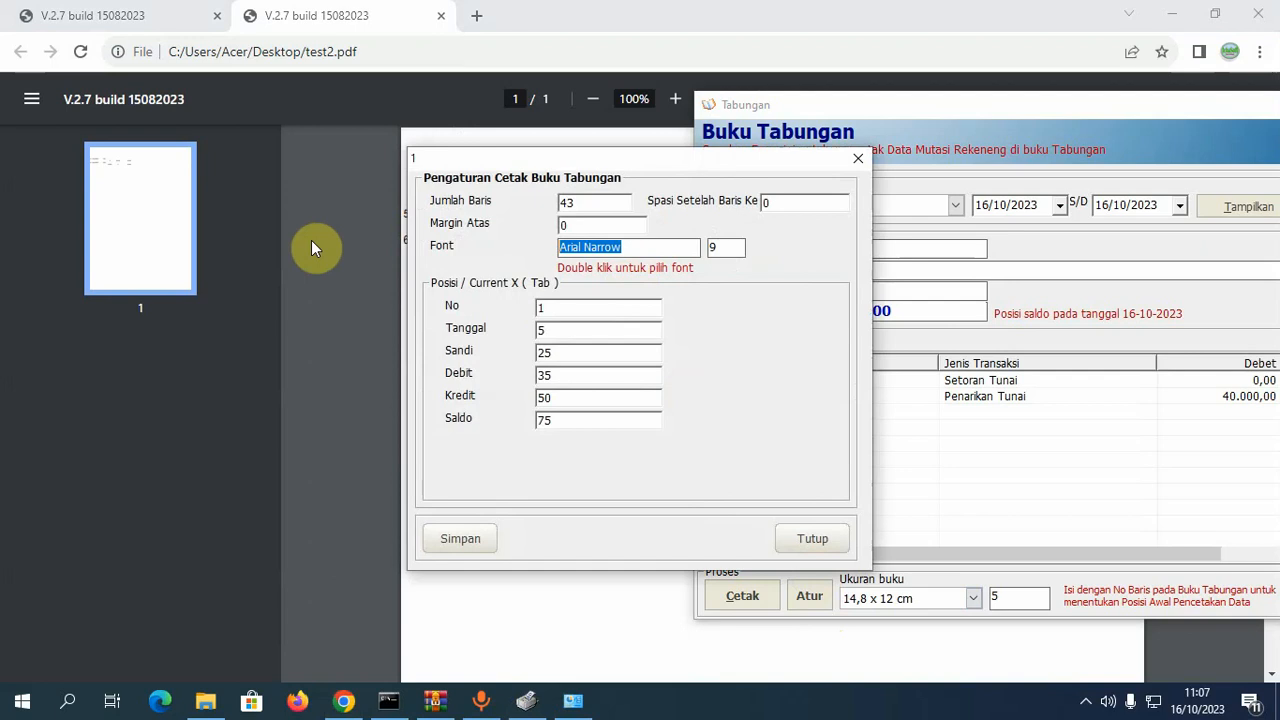
double_click(634, 246)
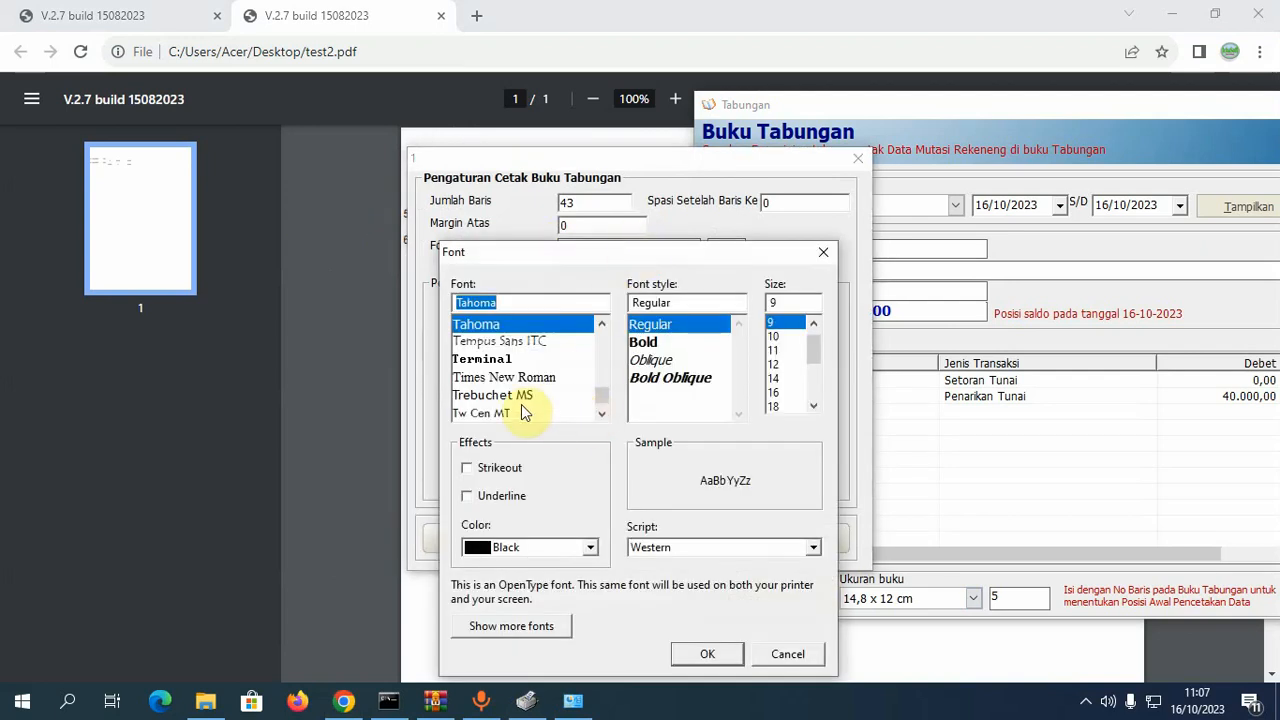
left_click(522, 413)
type("c")
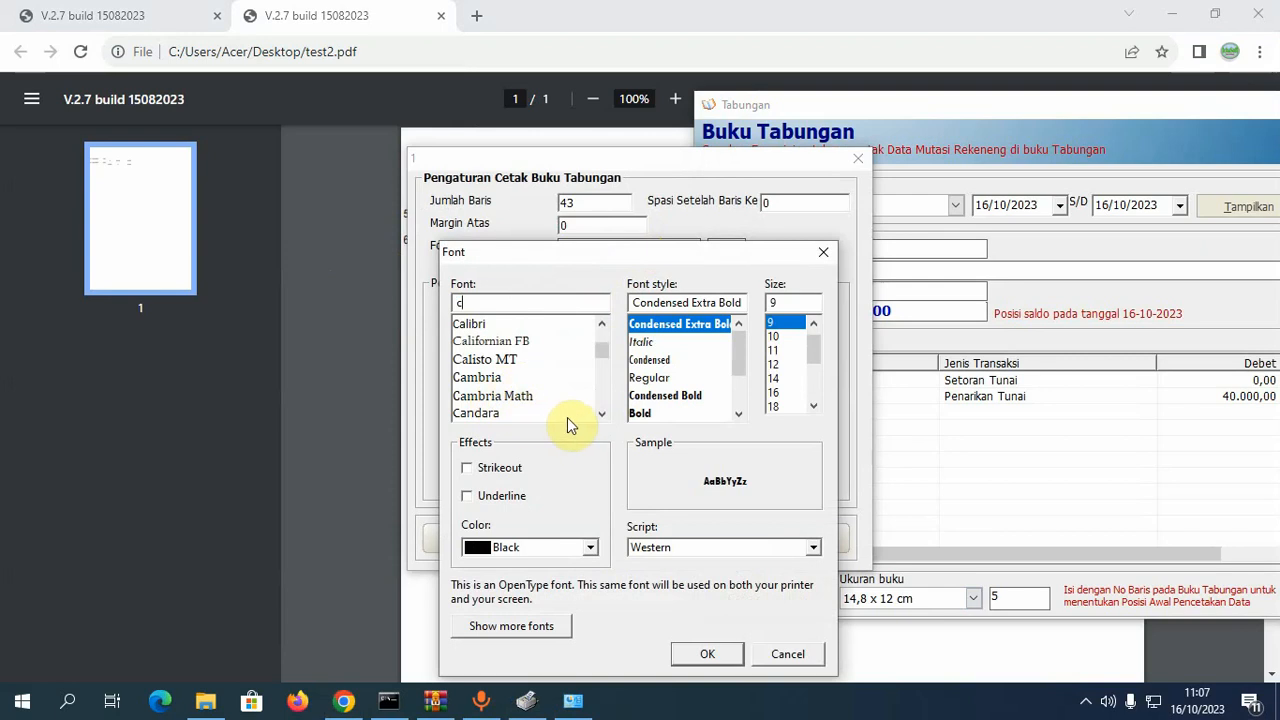
type("o")
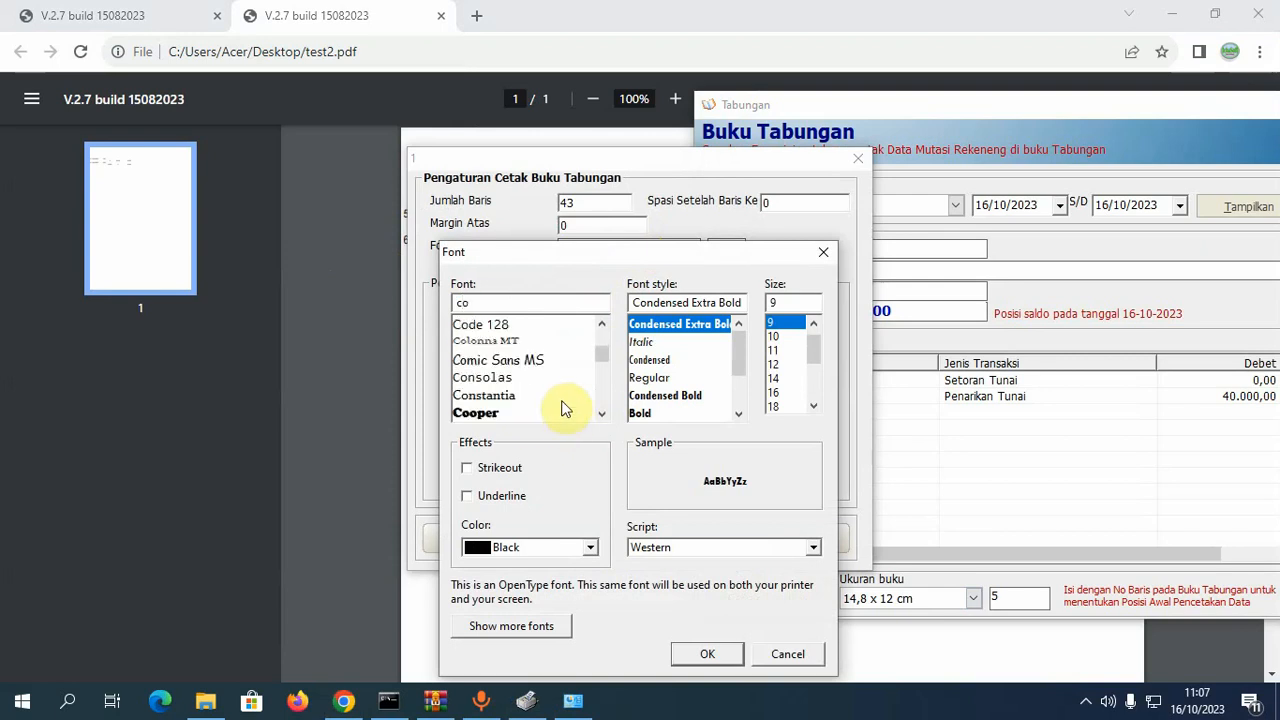
type("u")
left_click(524, 342)
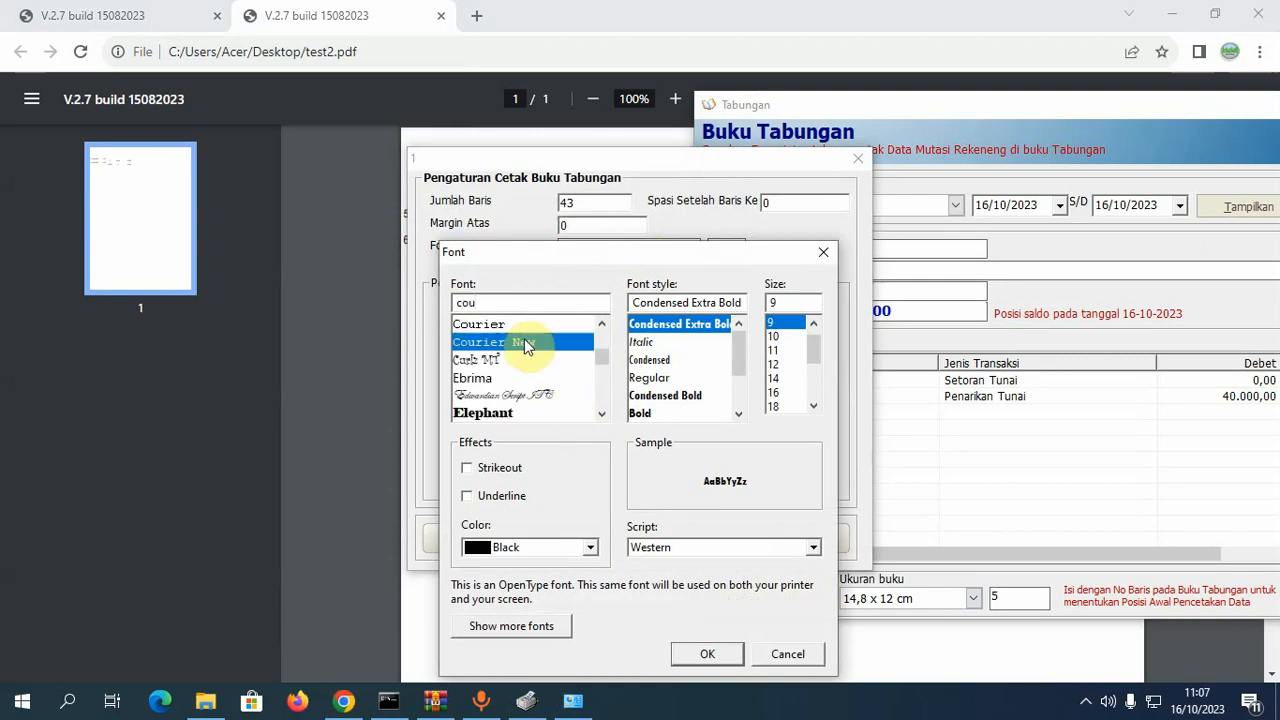
left_click(705, 656)
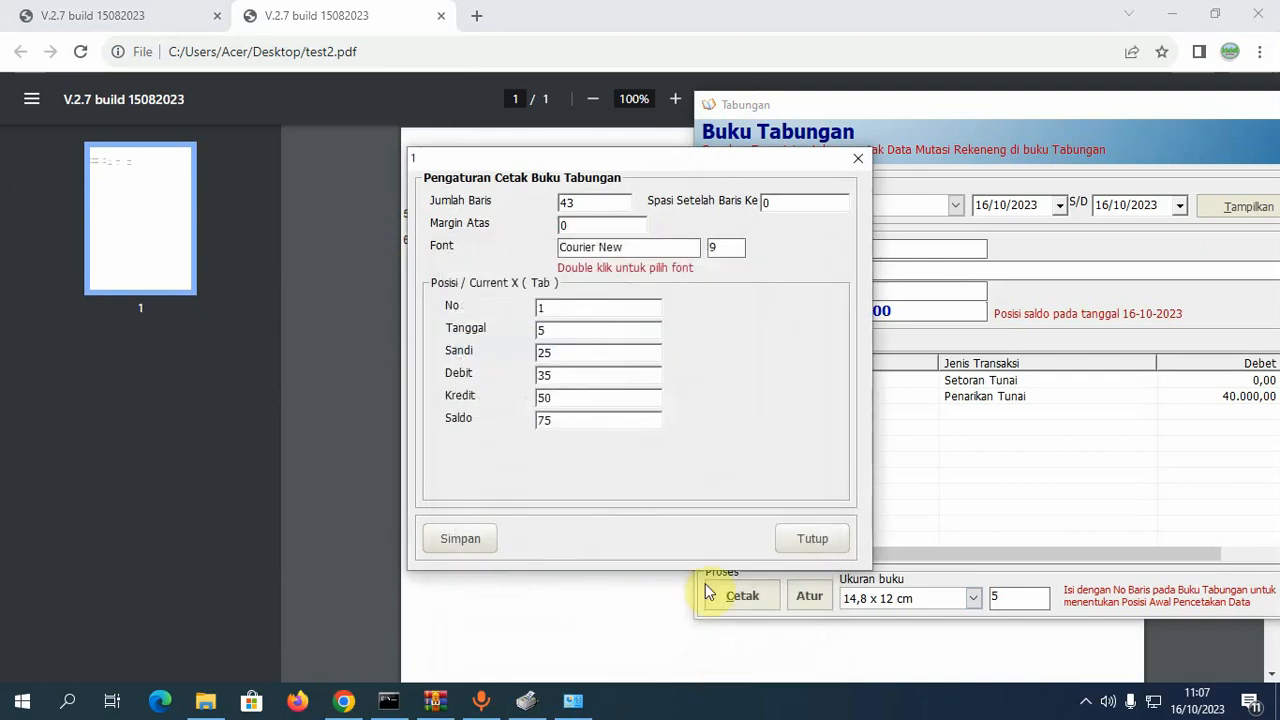
- Change the print font to Tahoma size 8, save the settings and close the window
double_click(727, 247)
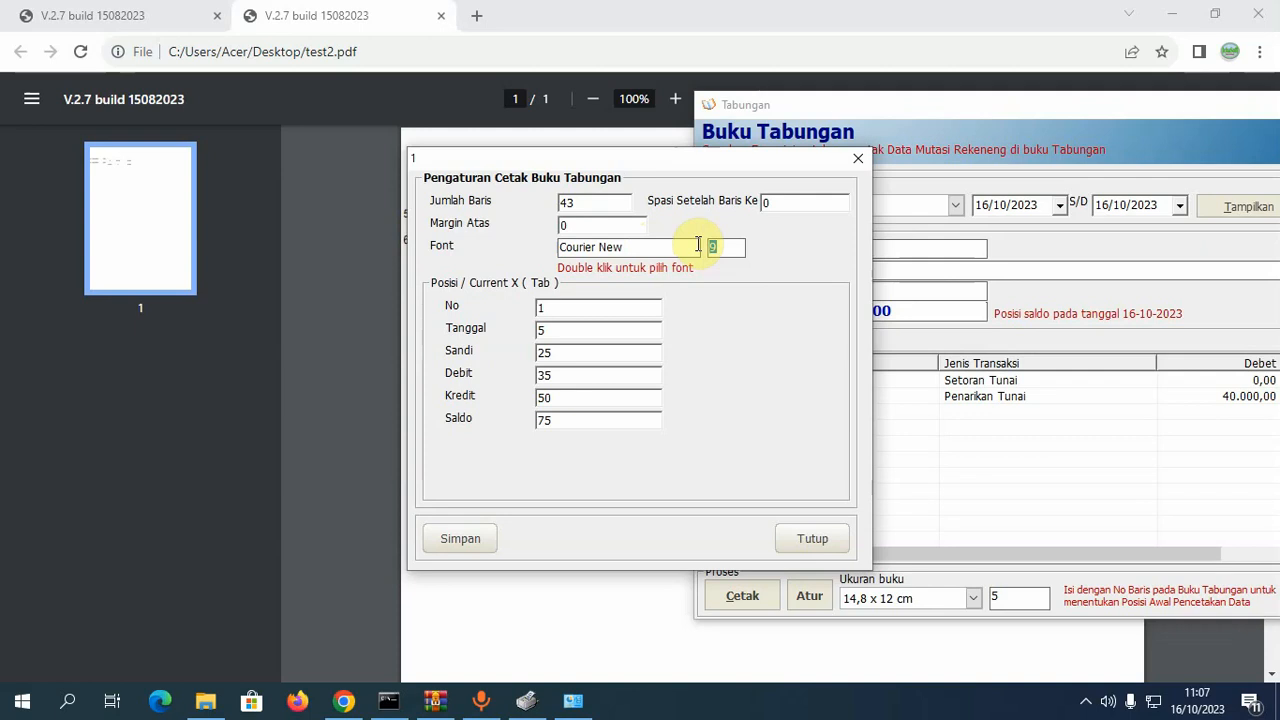
double_click(691, 255)
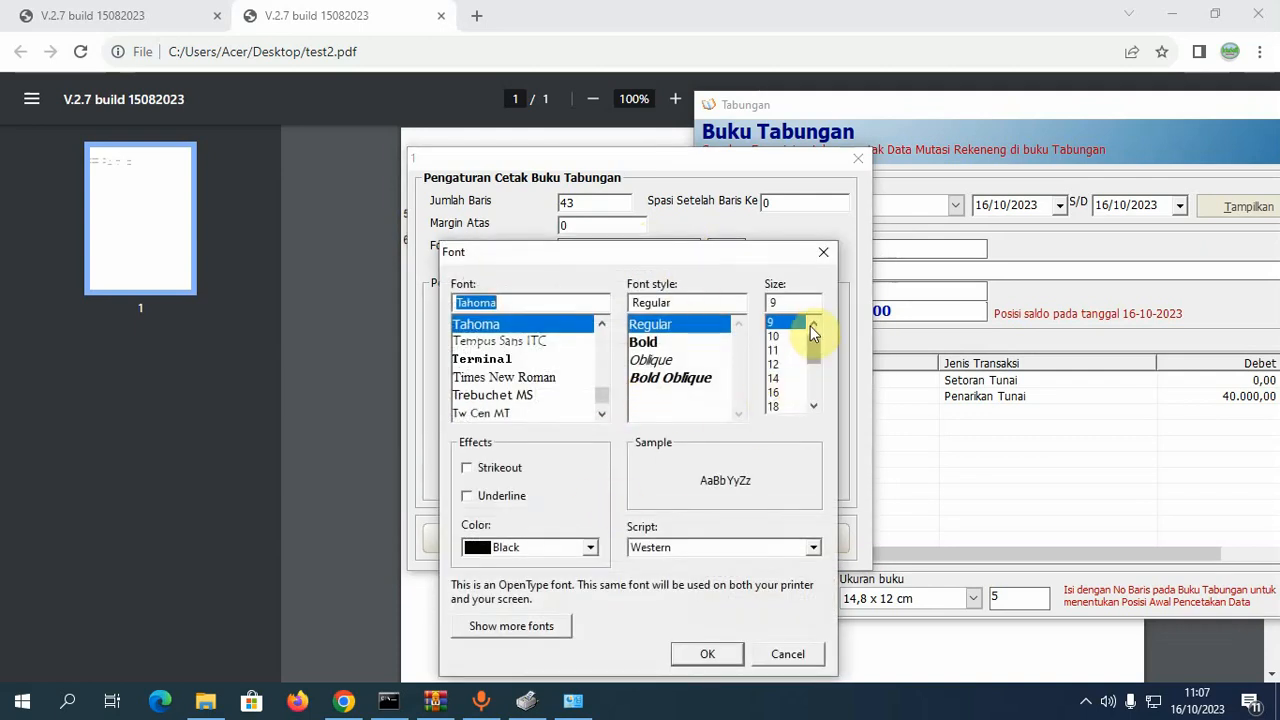
left_click(813, 323)
left_click(773, 322)
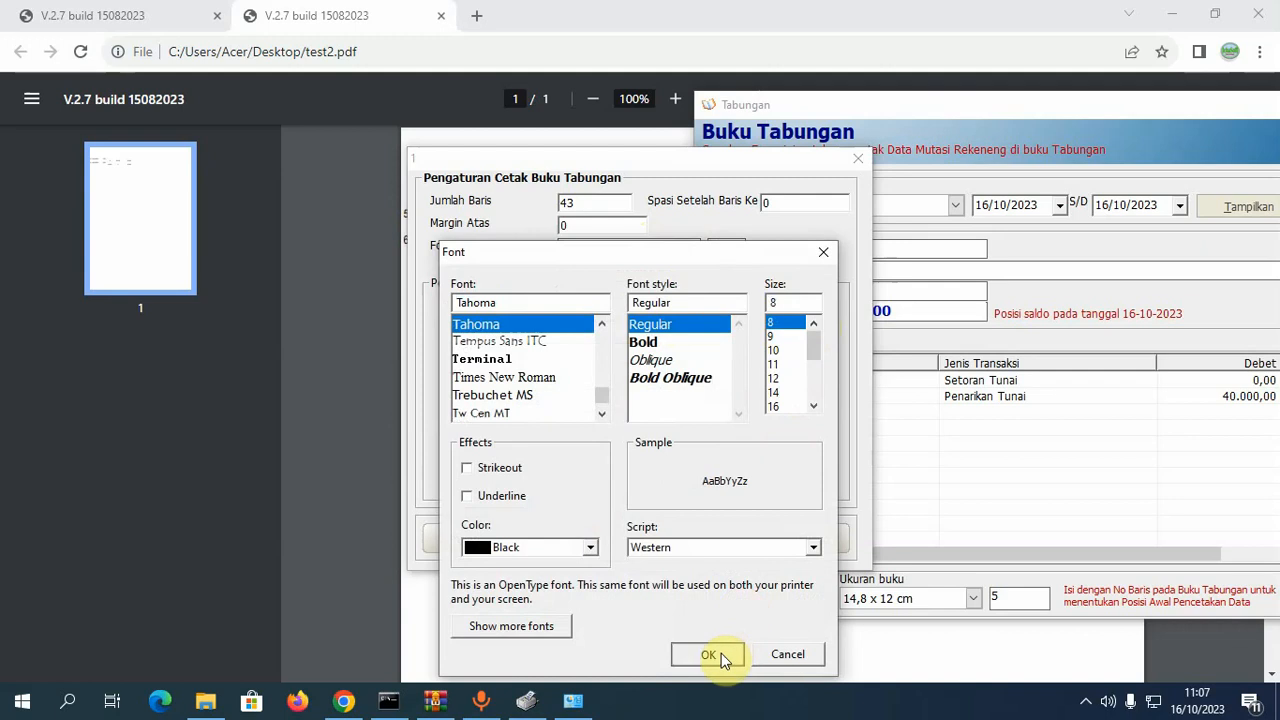
left_click(721, 653)
left_click(444, 541)
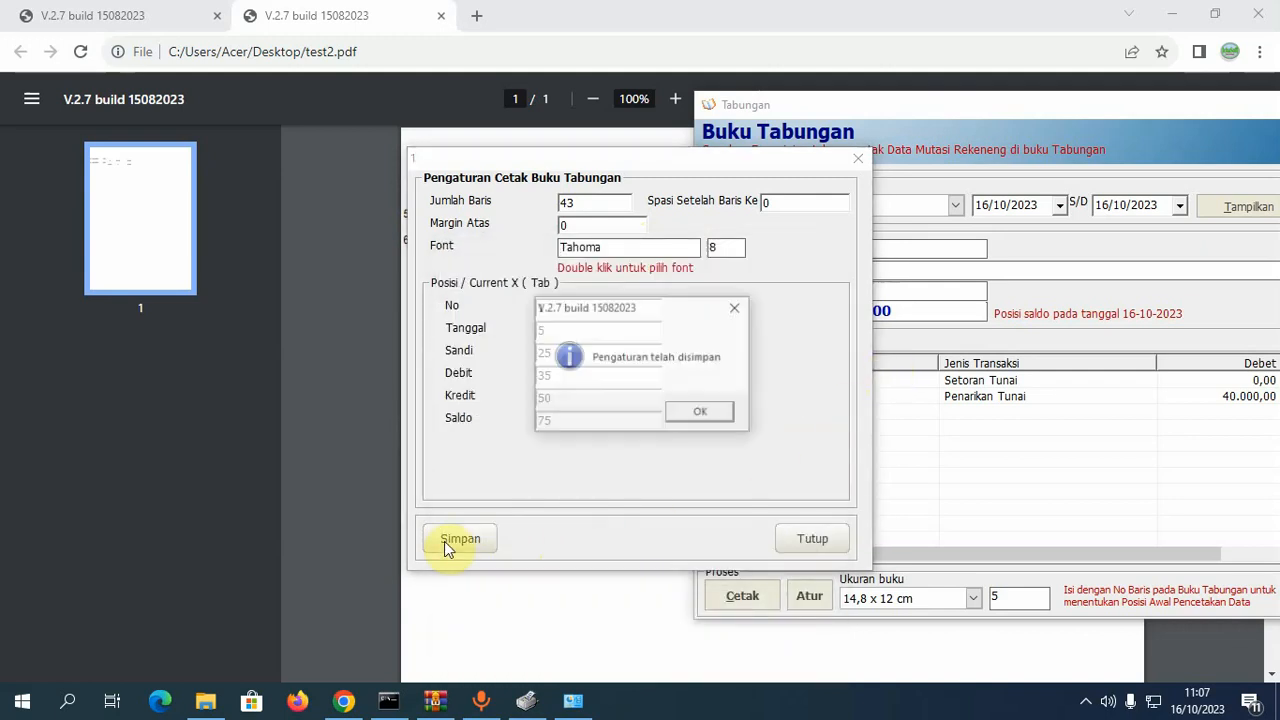
left_click(702, 412)
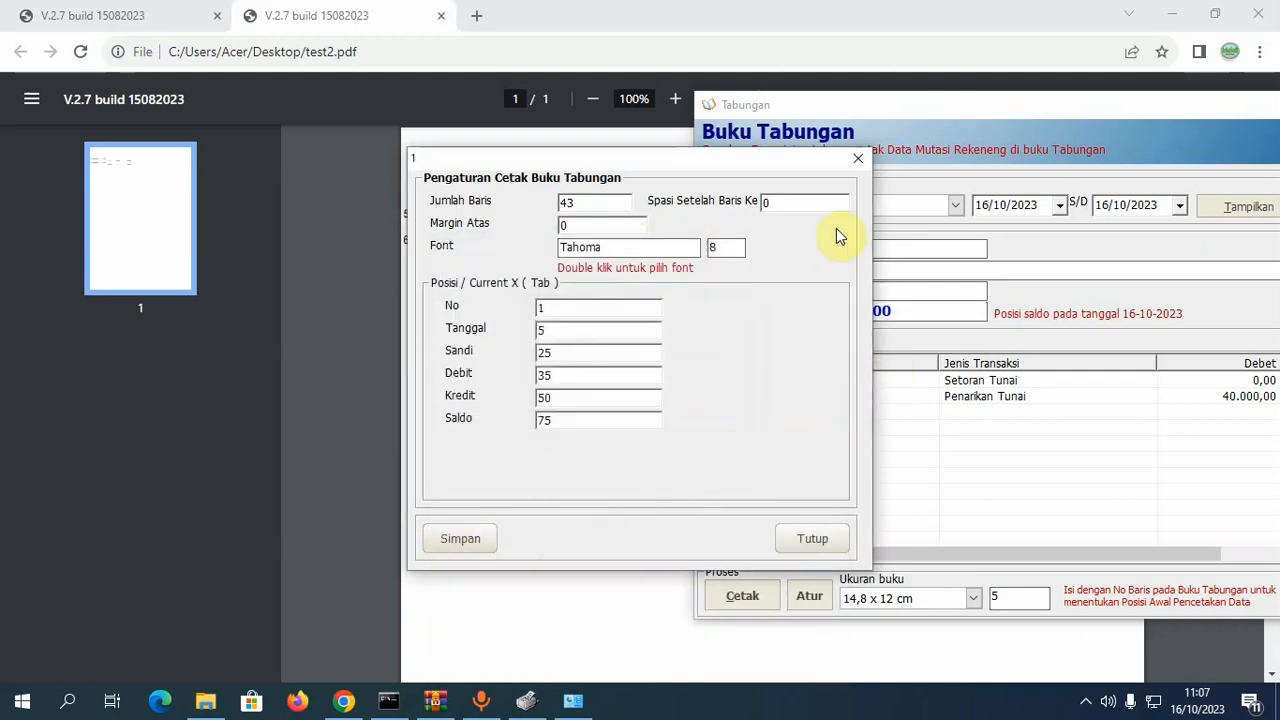
left_click(858, 162)
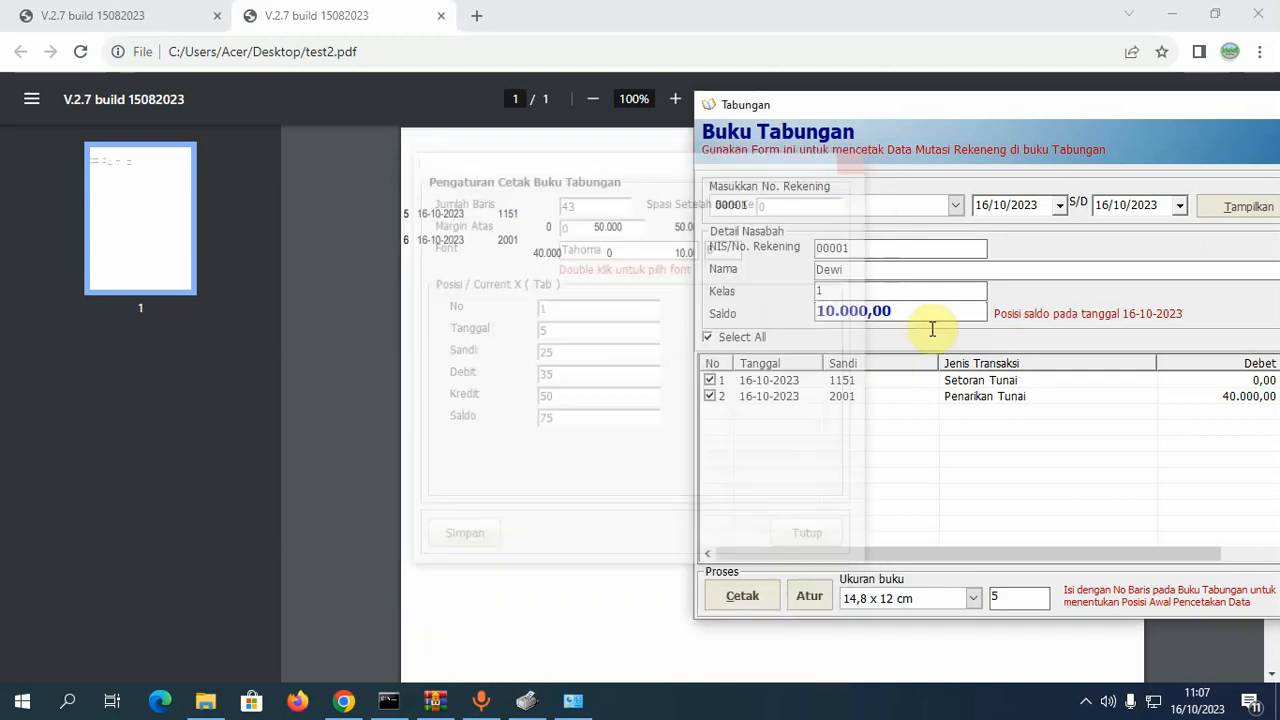
- Print the two savings-book transactions to test4.pdf on the Desktop
left_click(748, 594)
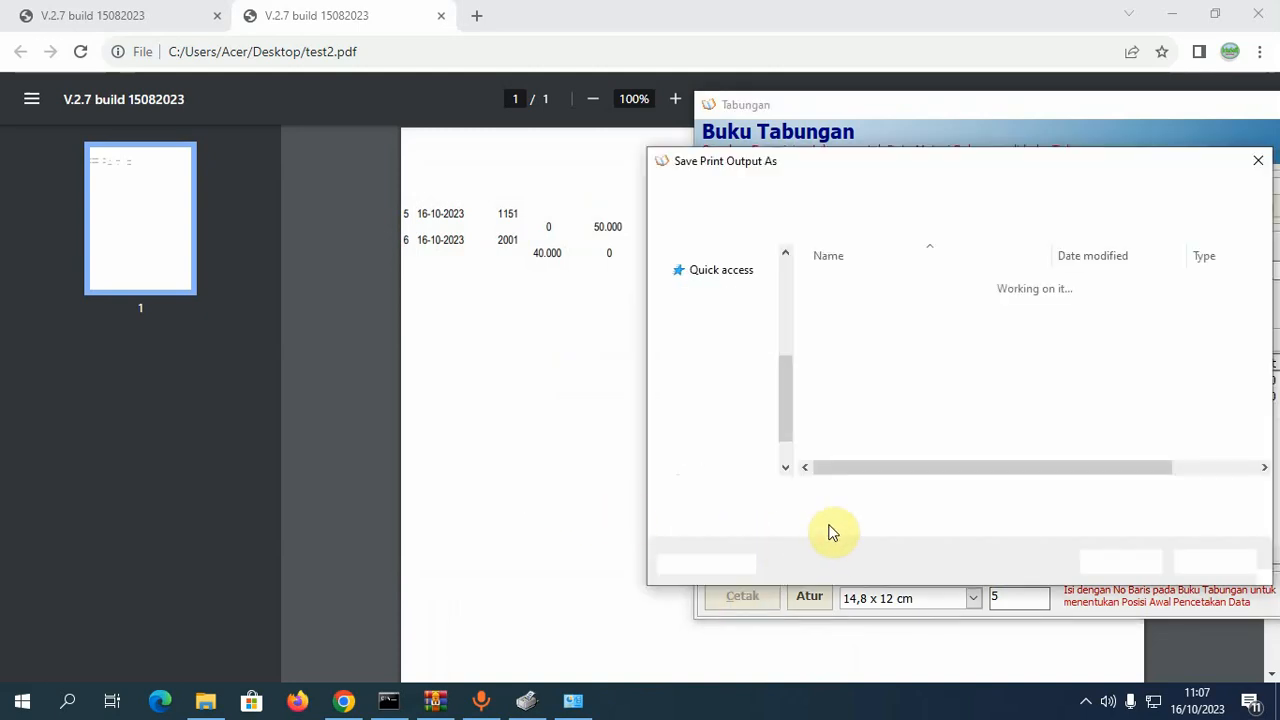
left_click(828, 497)
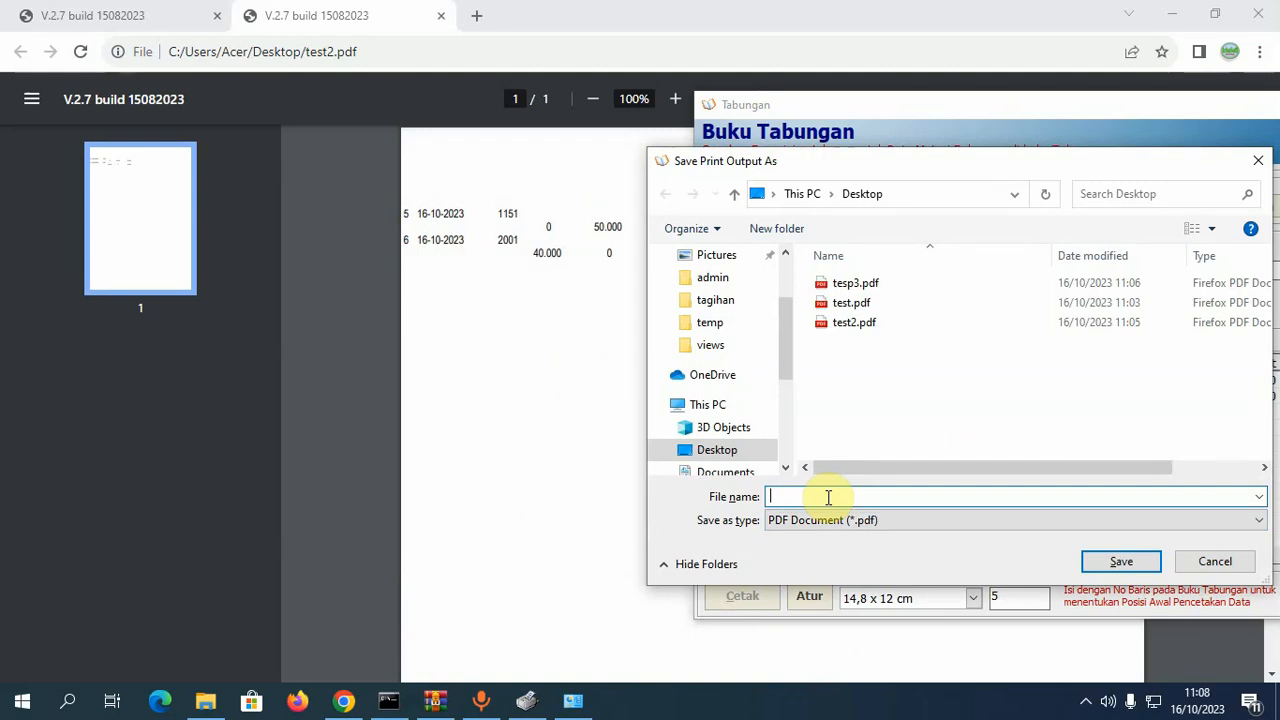
type("tes")
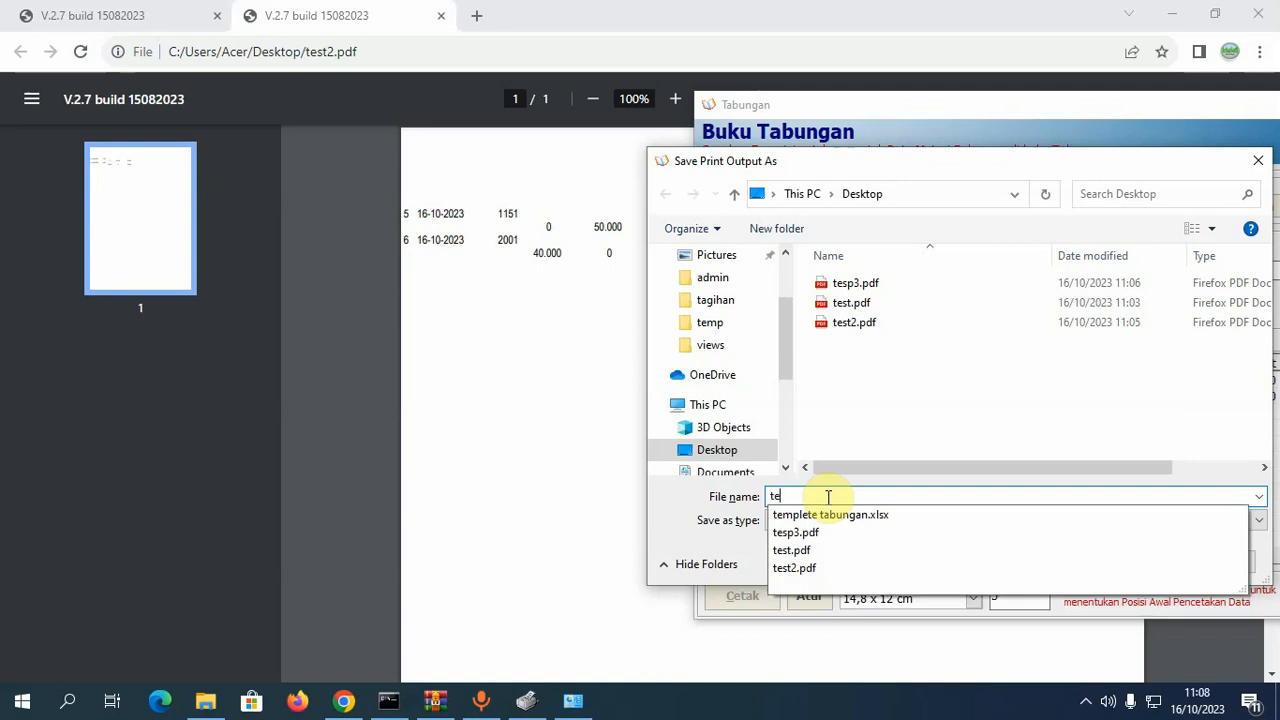
key("BackSpace")
key("BackSpace")
type("es")
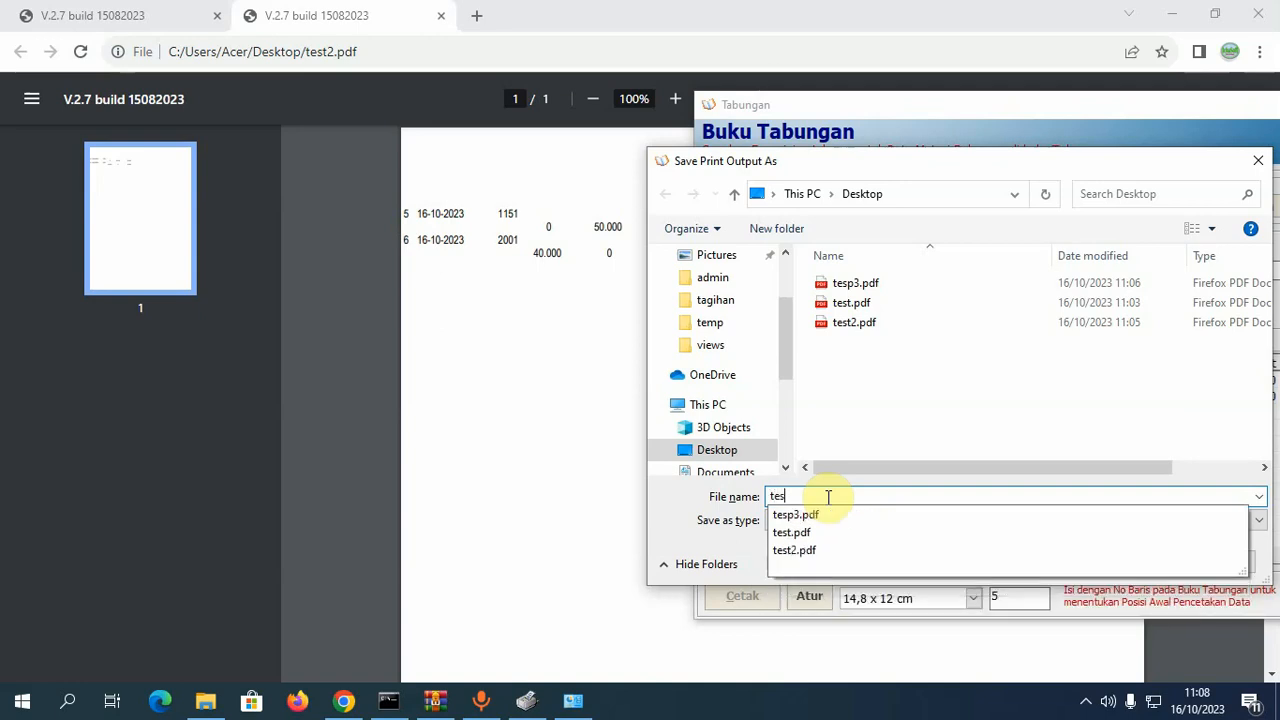
type("t3")
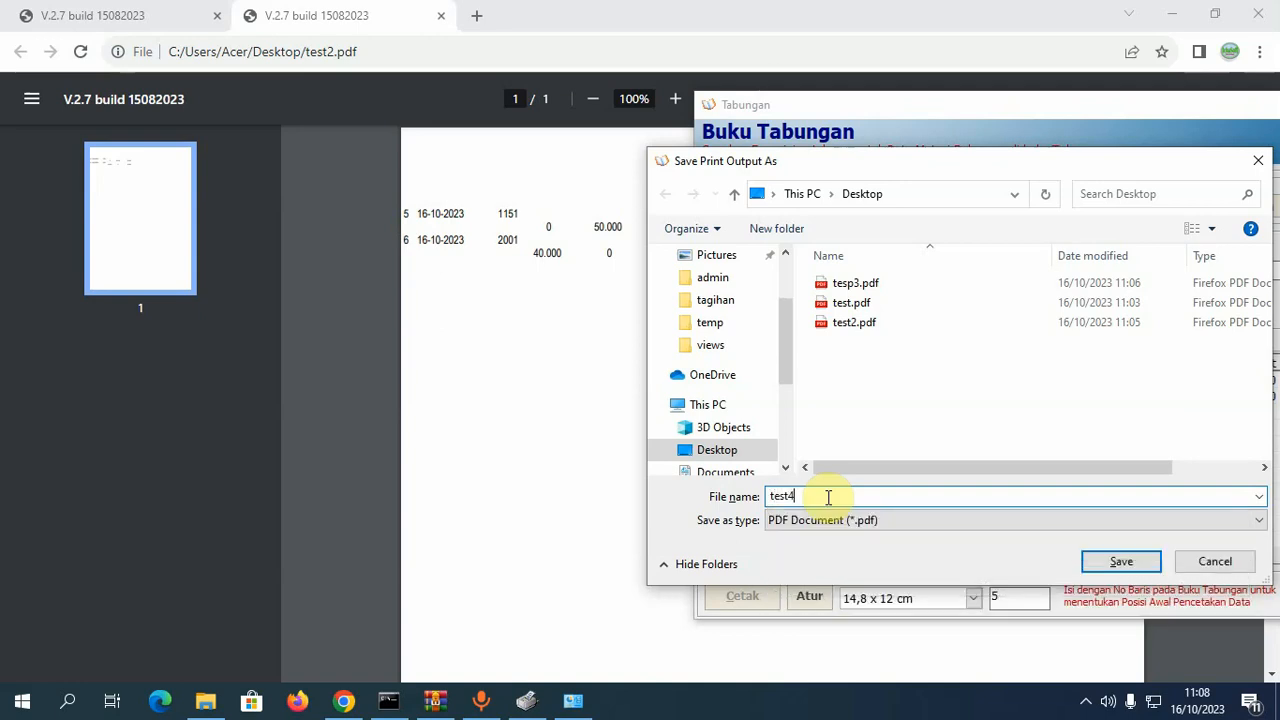
left_click(1100, 561)
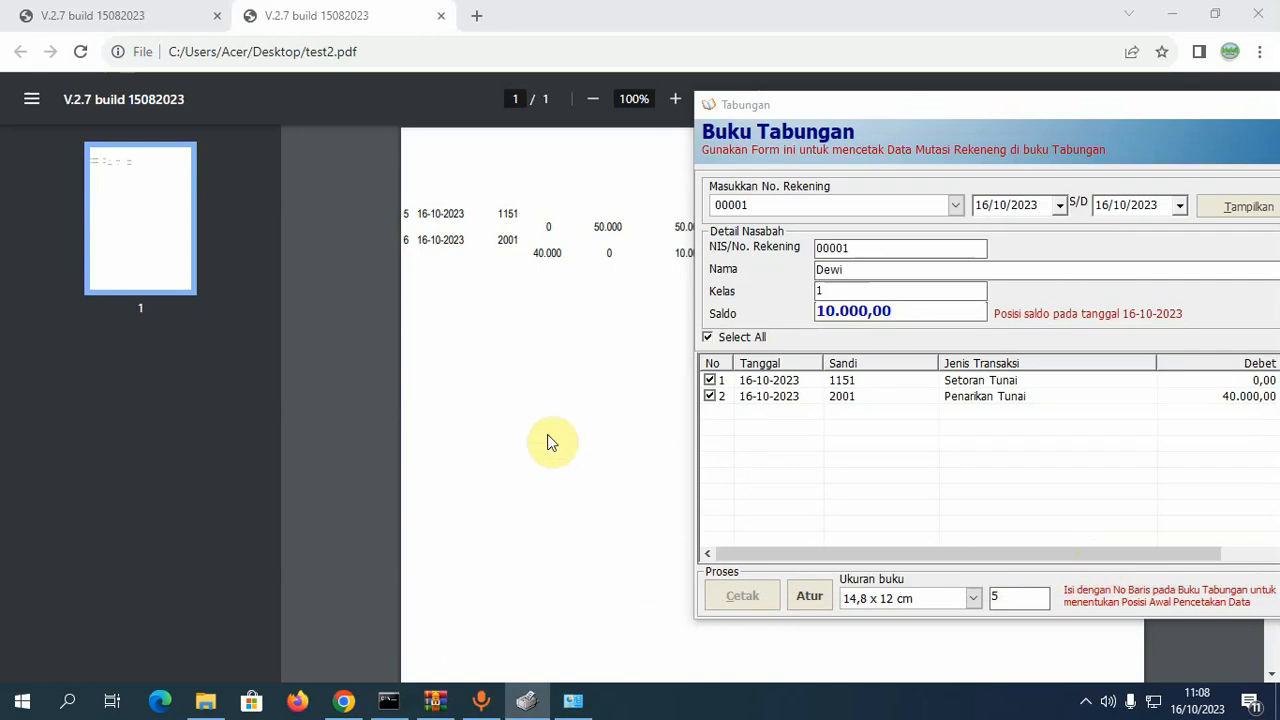
- Open test4.pdf from the Desktop in Google Chrome, review rows 5 and 6, and close it
left_click(1176, 17)
left_click(1176, 17)
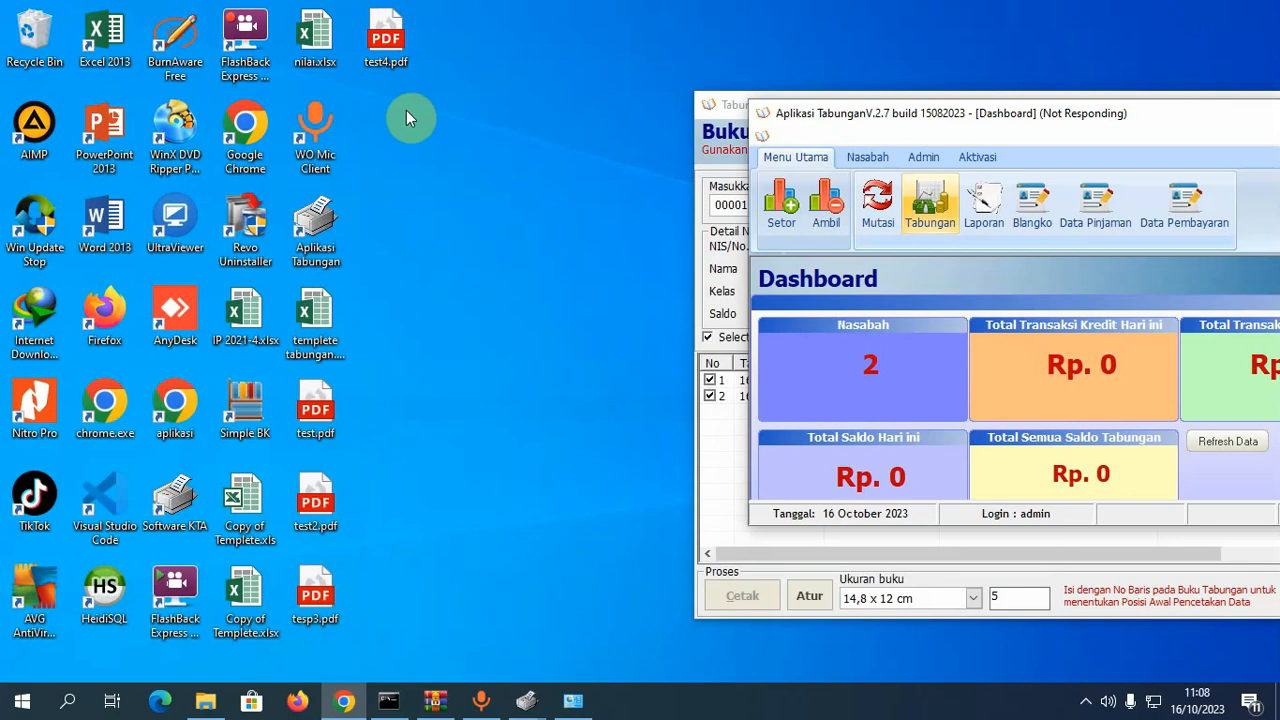
right_click(396, 50)
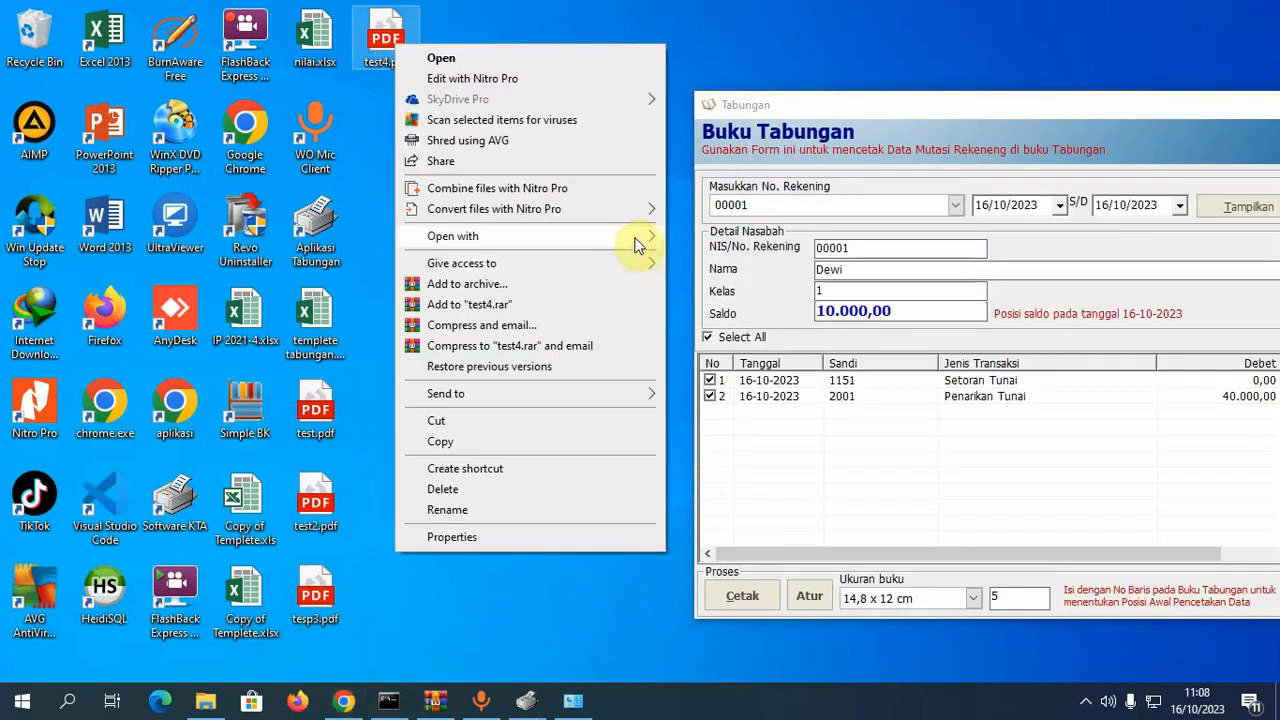
mouse_move(640, 240)
left_click(678, 259)
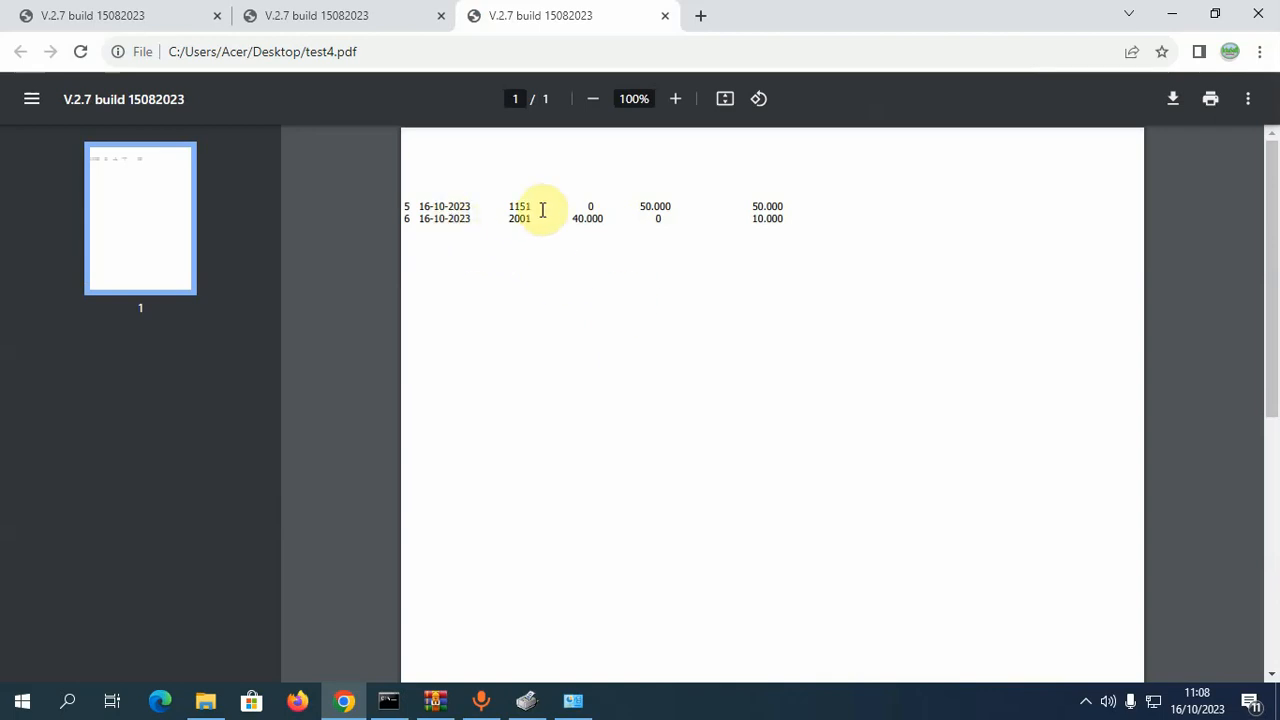
left_click(1258, 14)
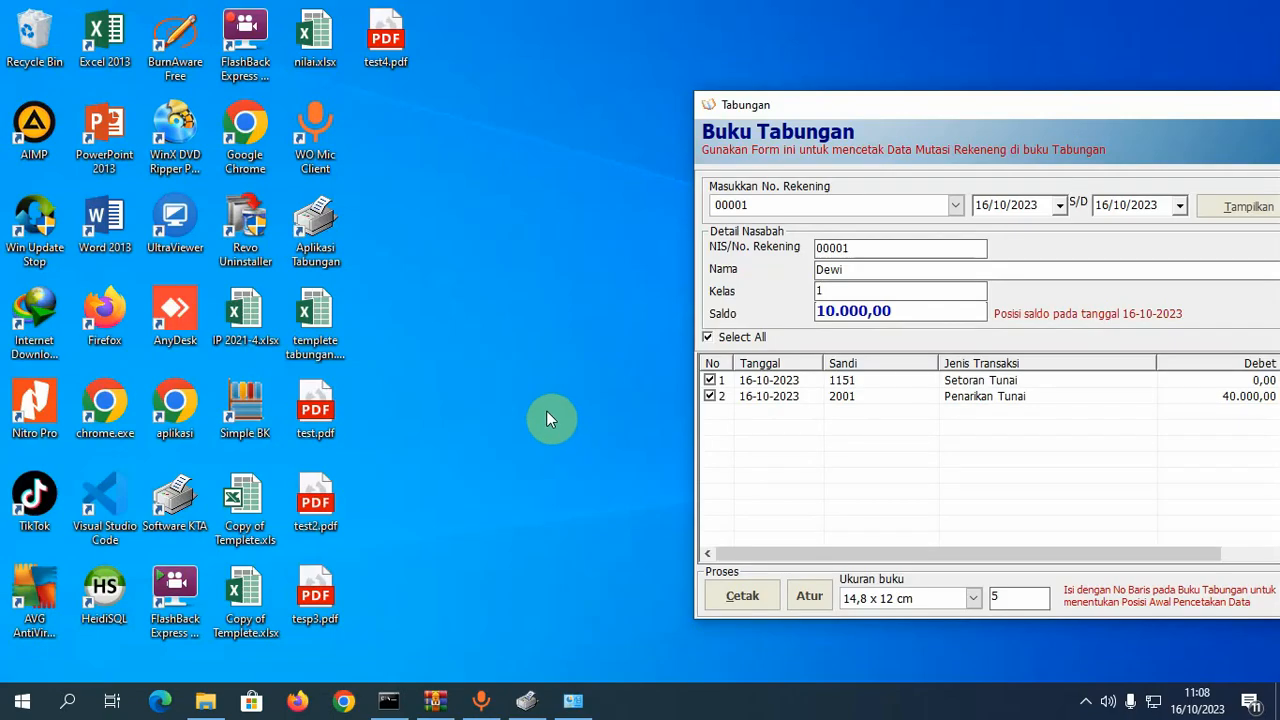
- Switch the savings-book print font to Courier New size 9 and save the settings
left_click(810, 596)
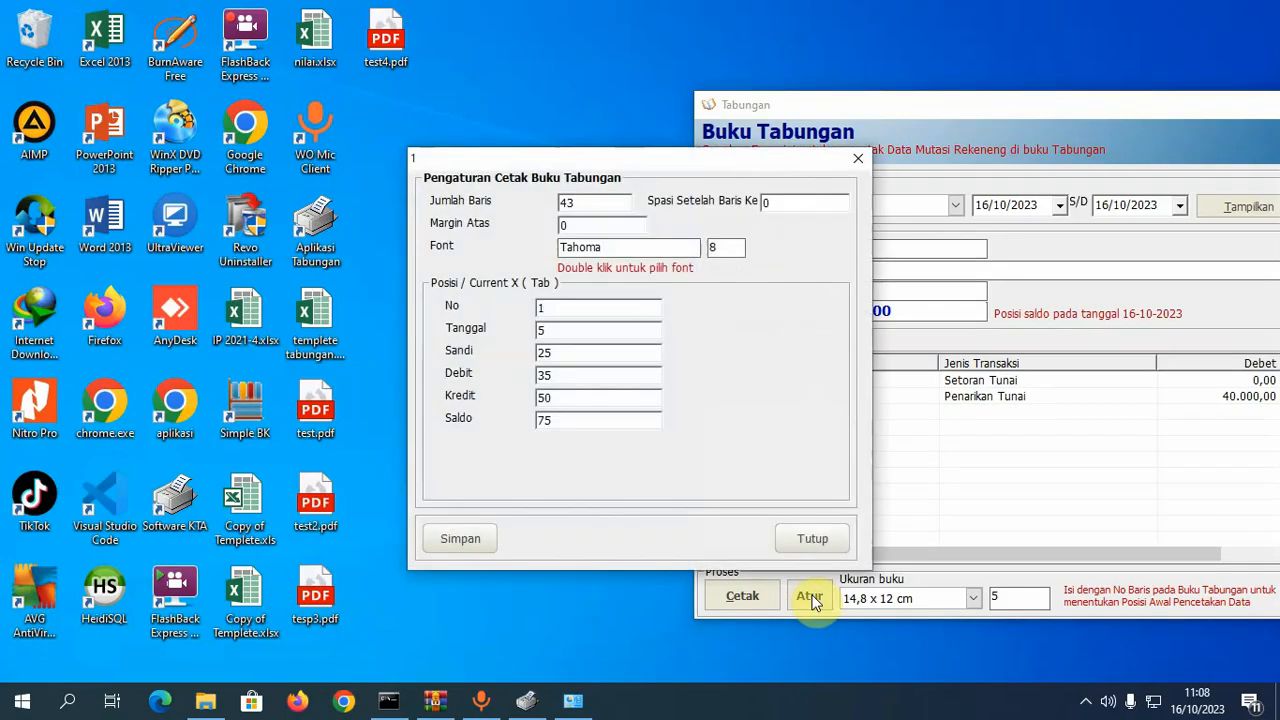
double_click(677, 246)
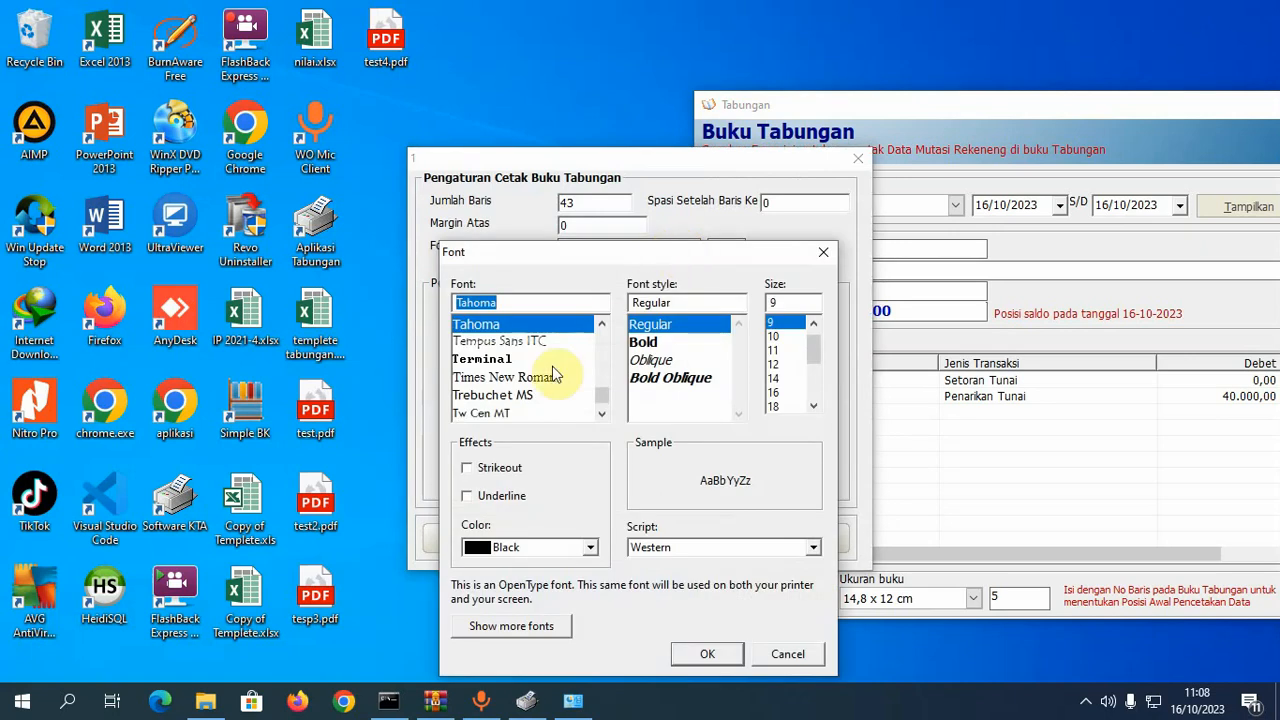
type("co")
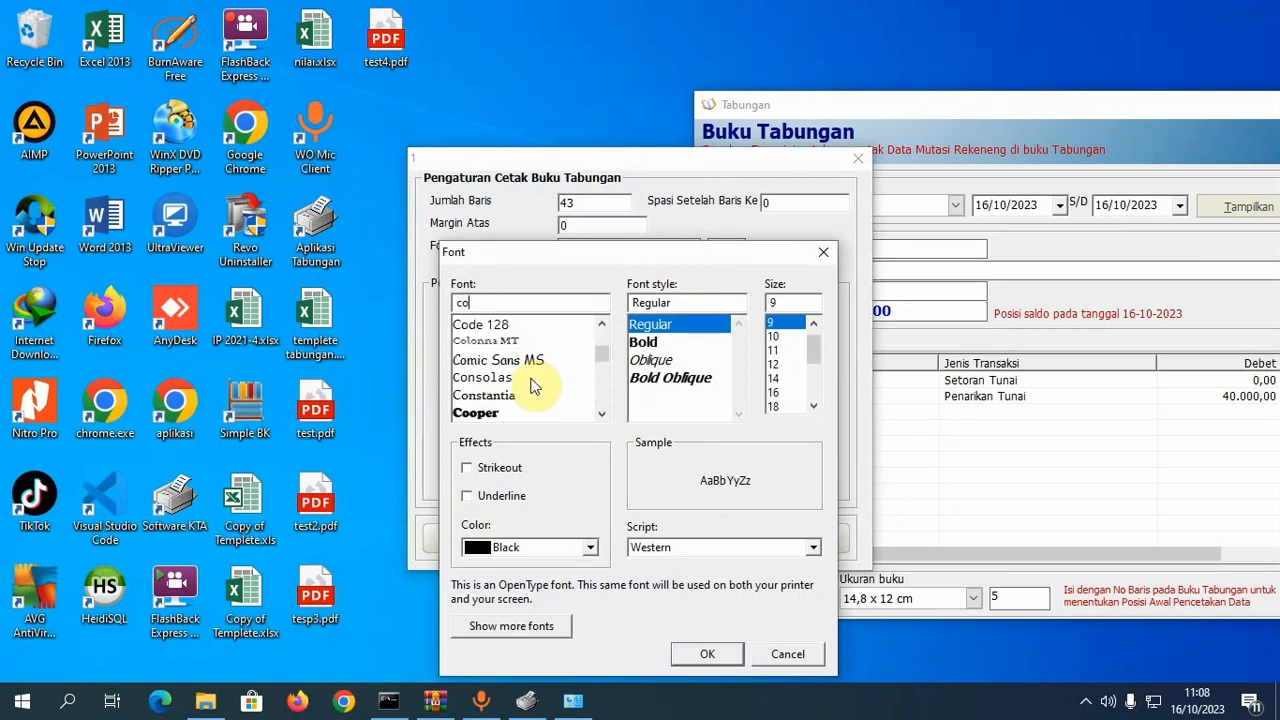
type("u")
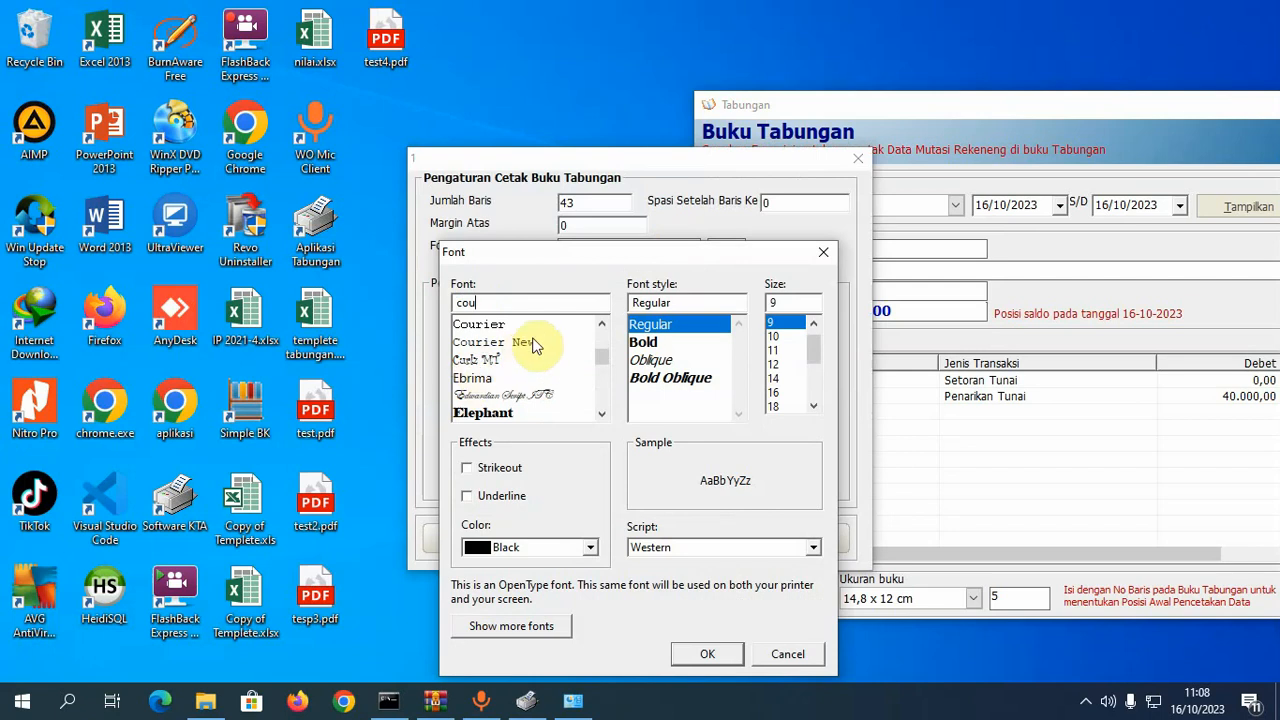
left_click(533, 343)
left_click(707, 654)
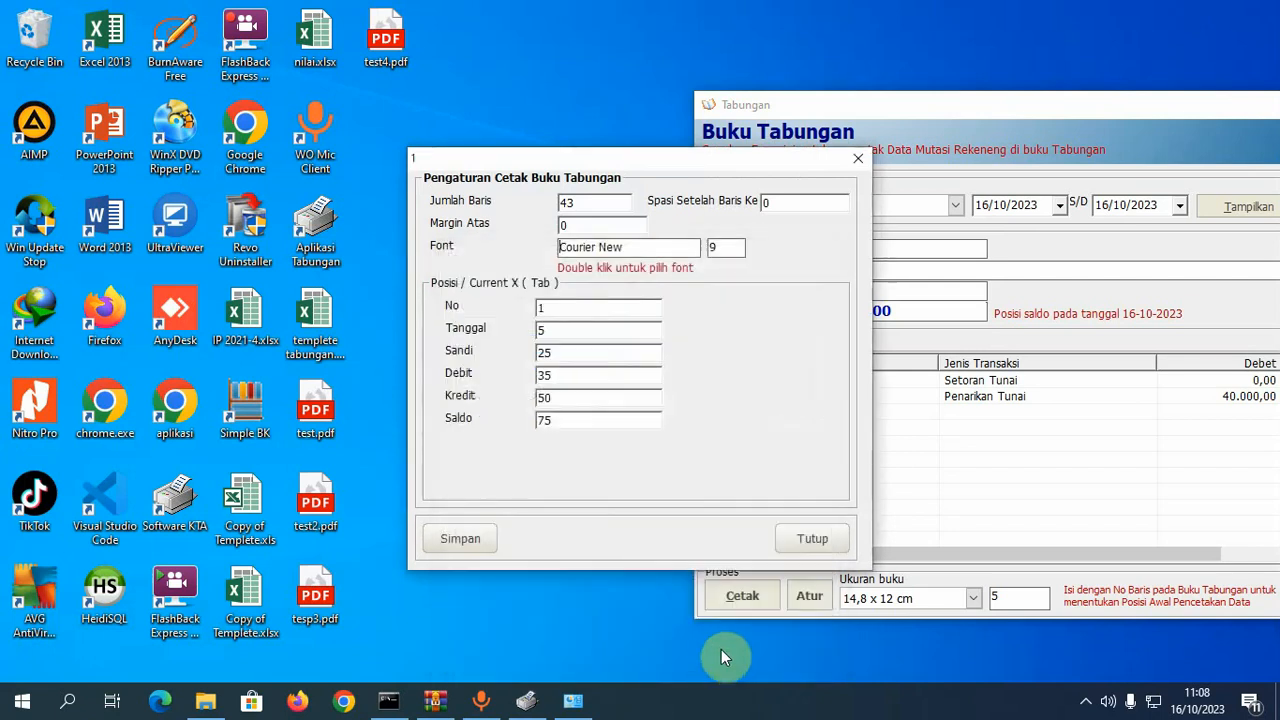
left_click(463, 537)
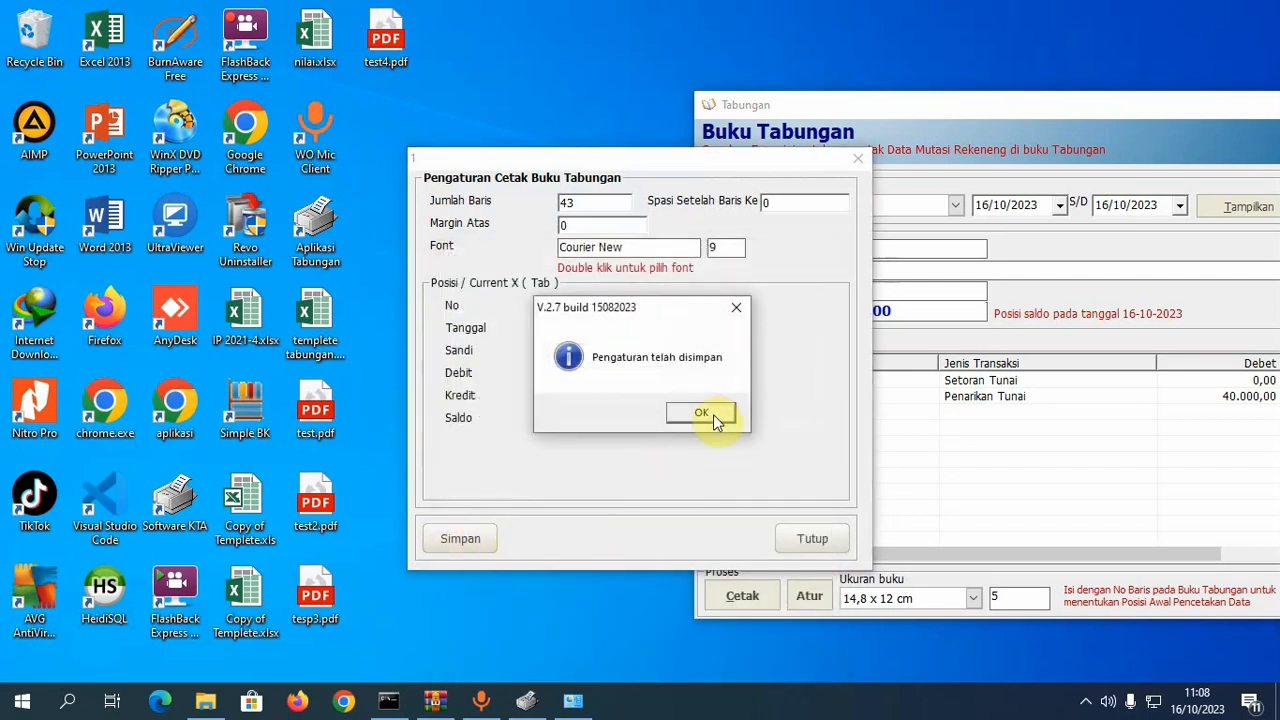
left_click(713, 414)
left_click(816, 536)
- Recheck the saved print settings, then print the savings-book entries again
left_click(810, 598)
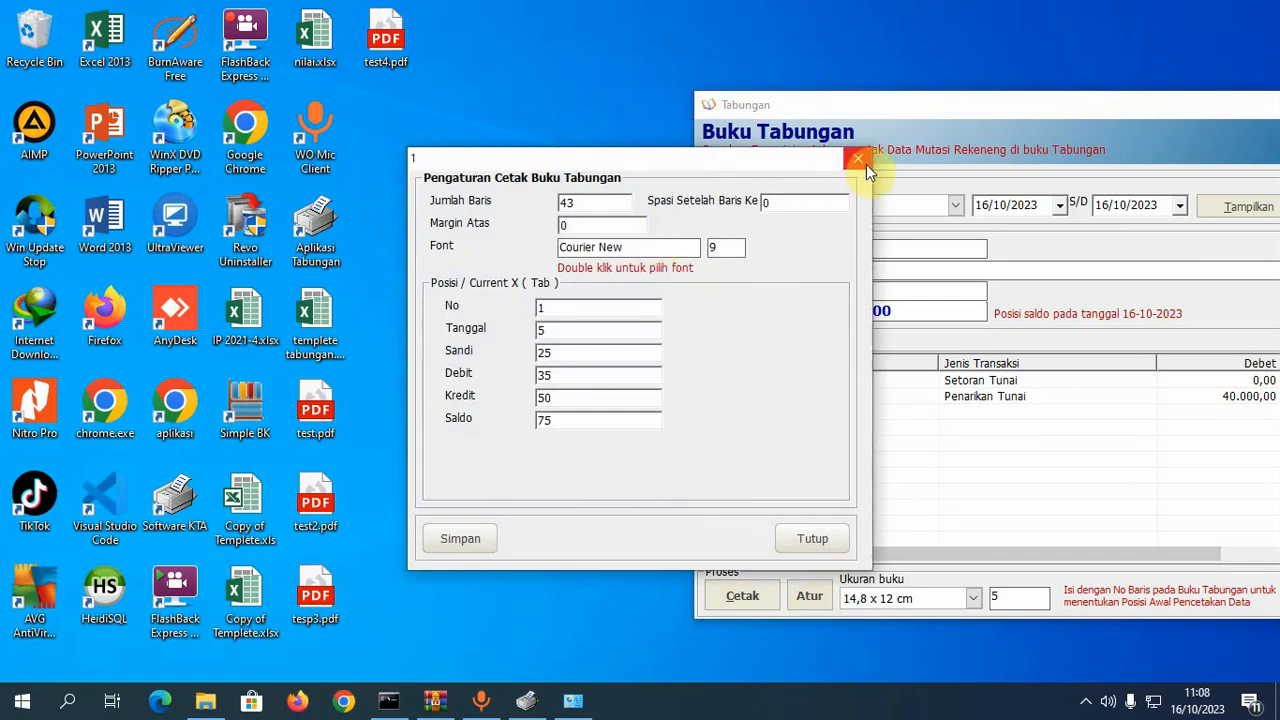
left_click(860, 161)
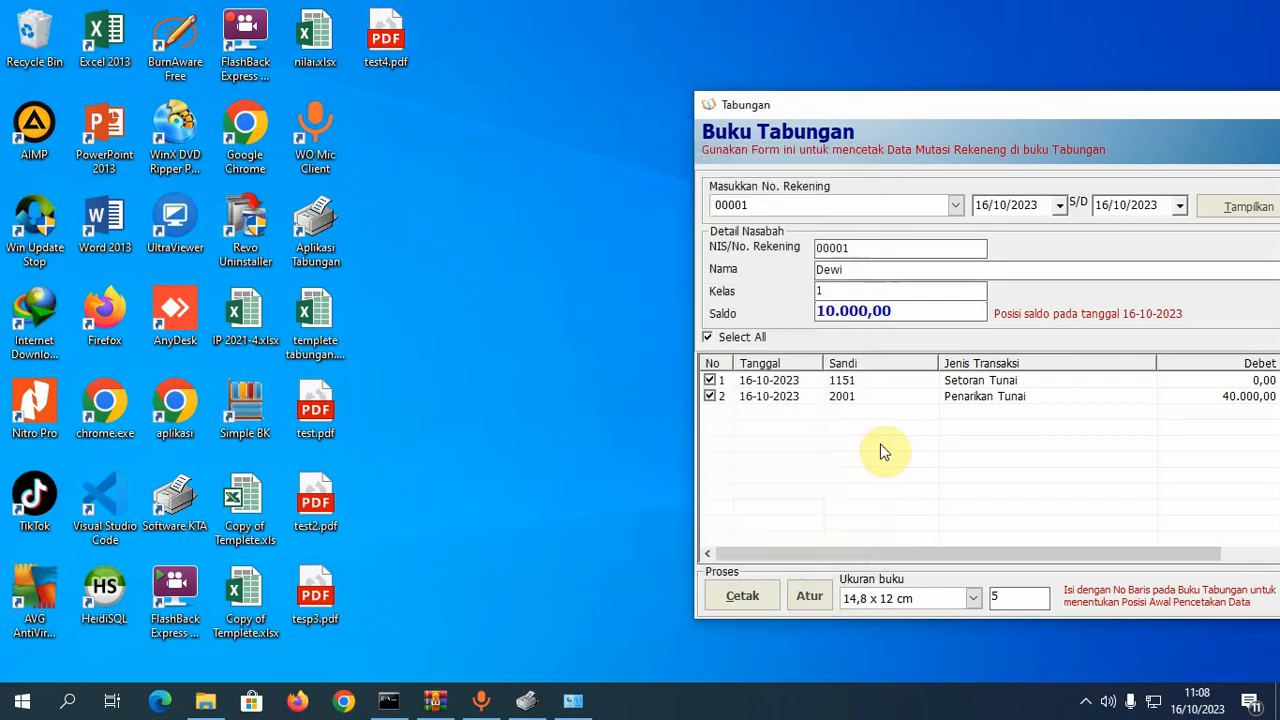
left_click(760, 596)
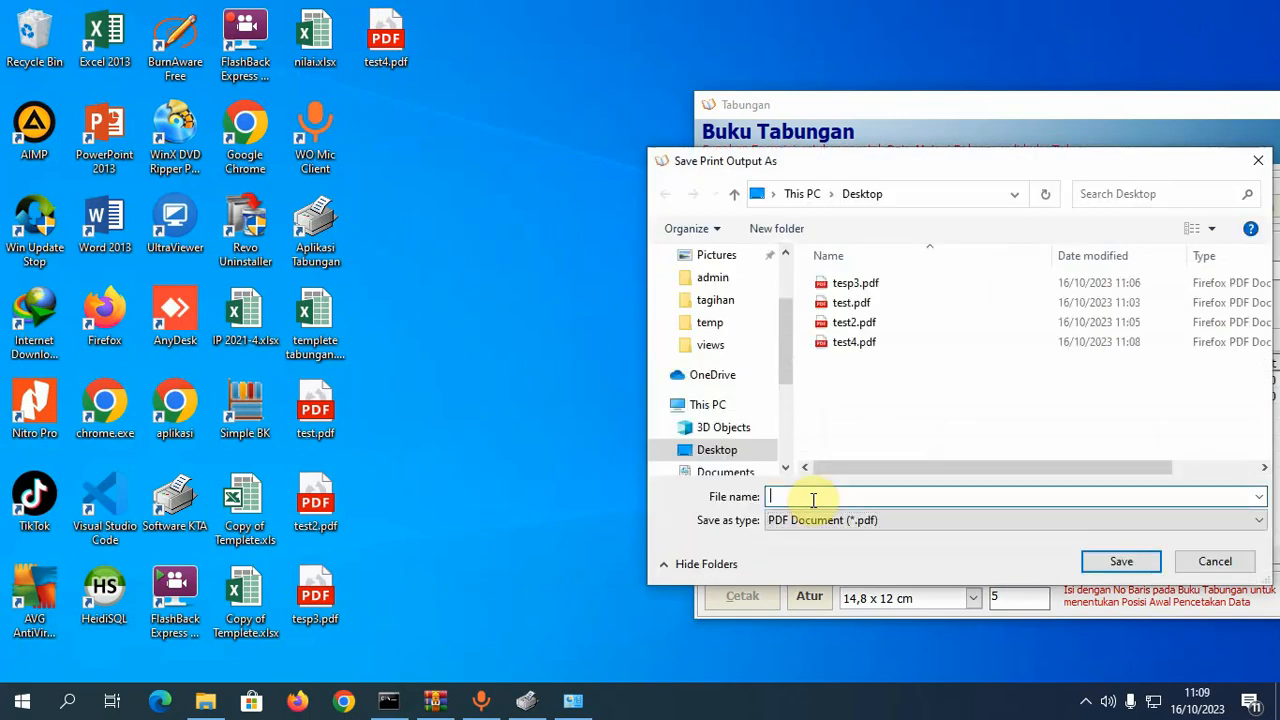
- Save the printout as test5.pdf and select that file on the Desktop
type("test5")
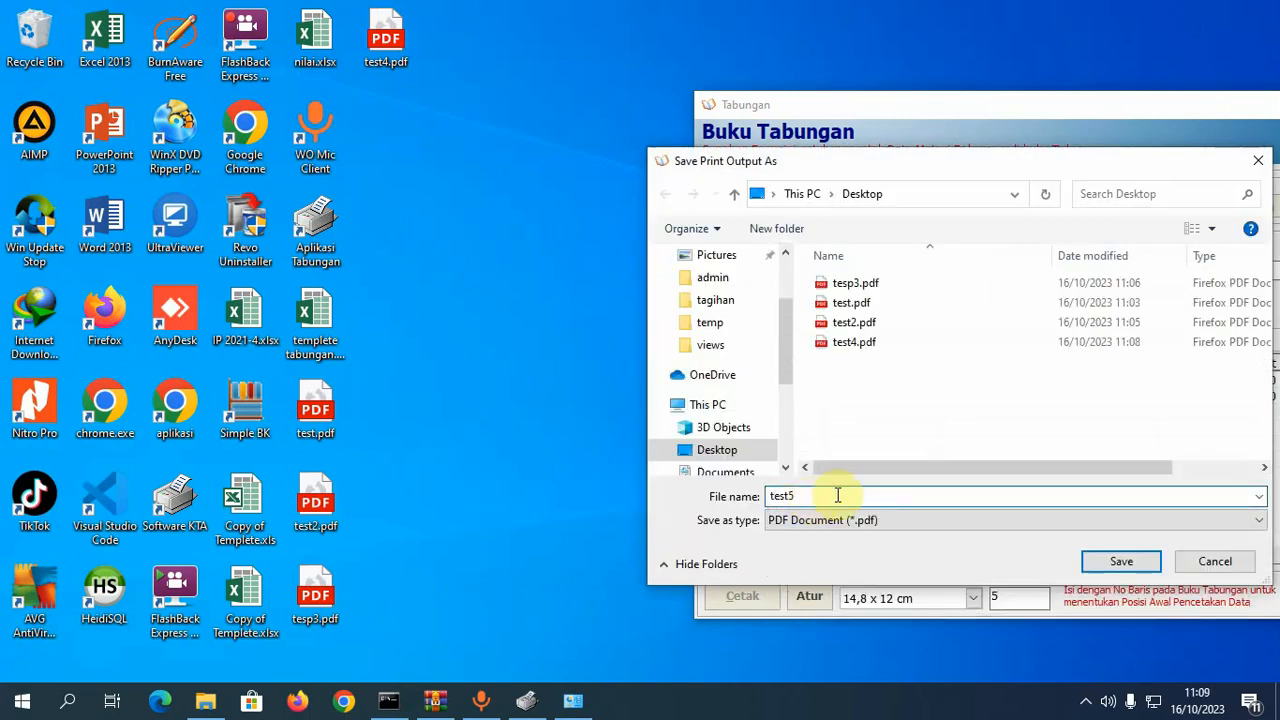
left_click(1117, 565)
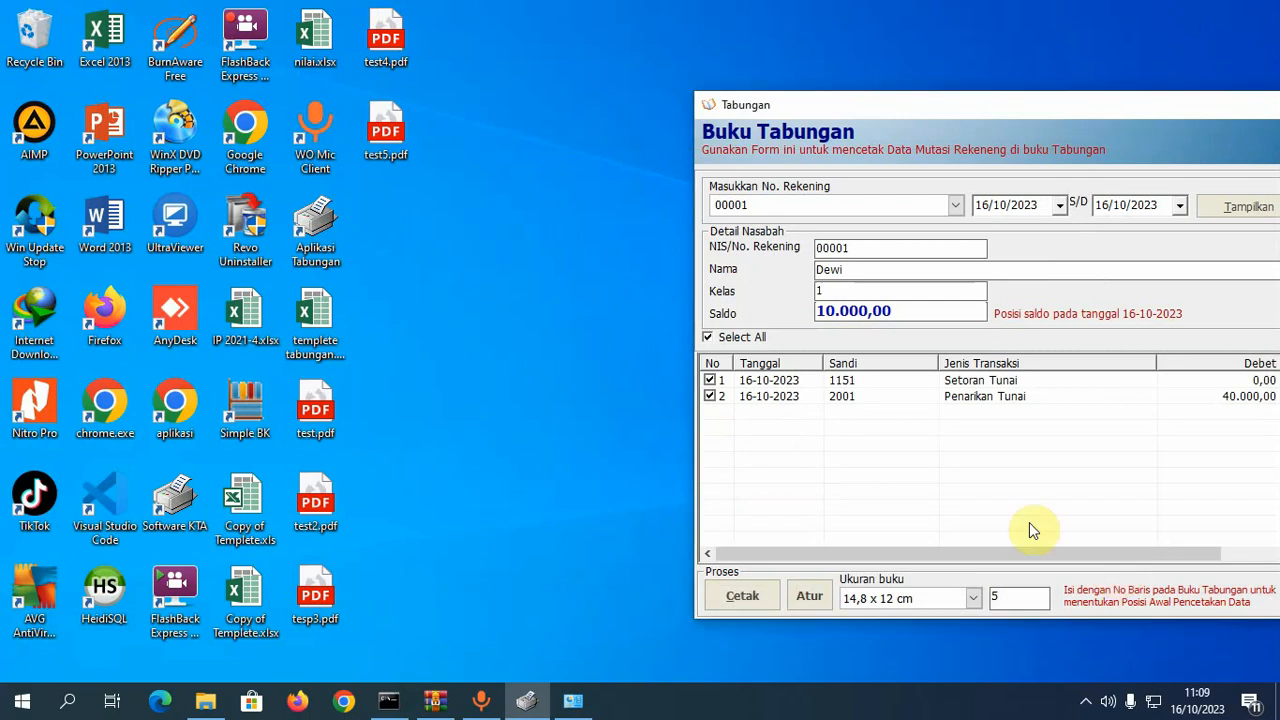
left_click(385, 140)
right_click(383, 150)
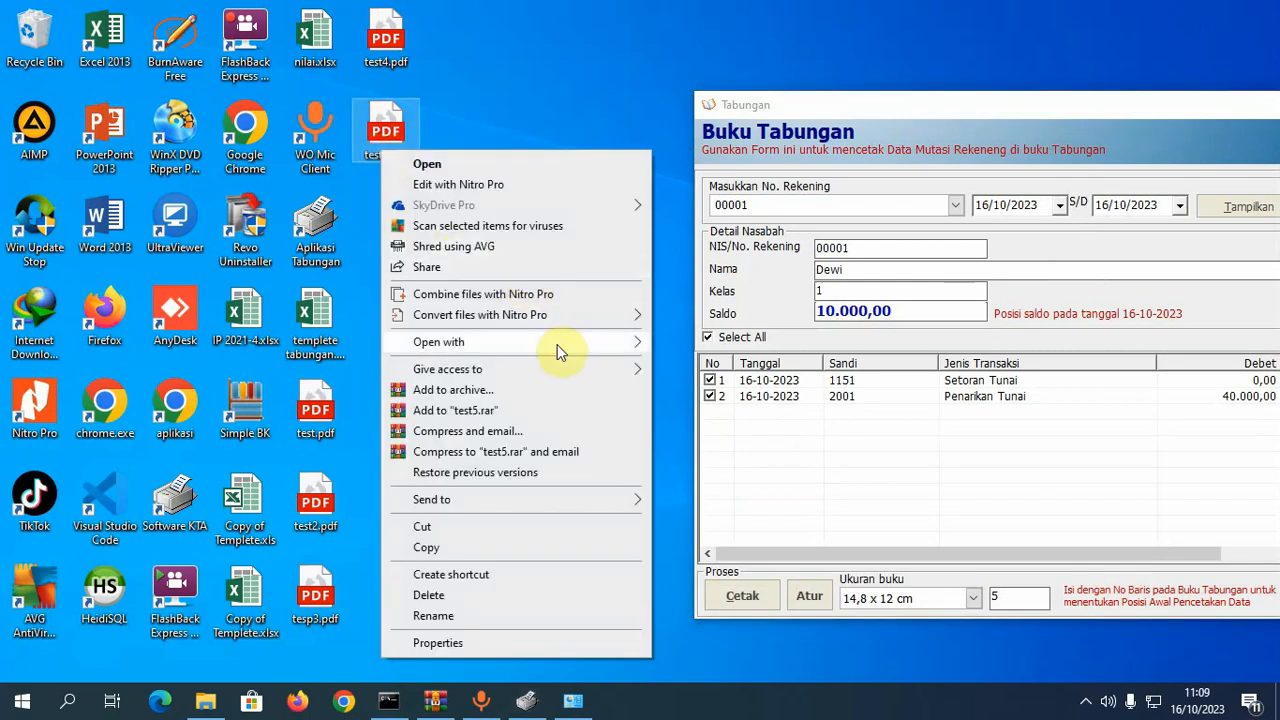
- Open test5.pdf in Chrome and select the transaction rows and amounts to check column alignment
mouse_move(562, 351)
left_click(679, 370)
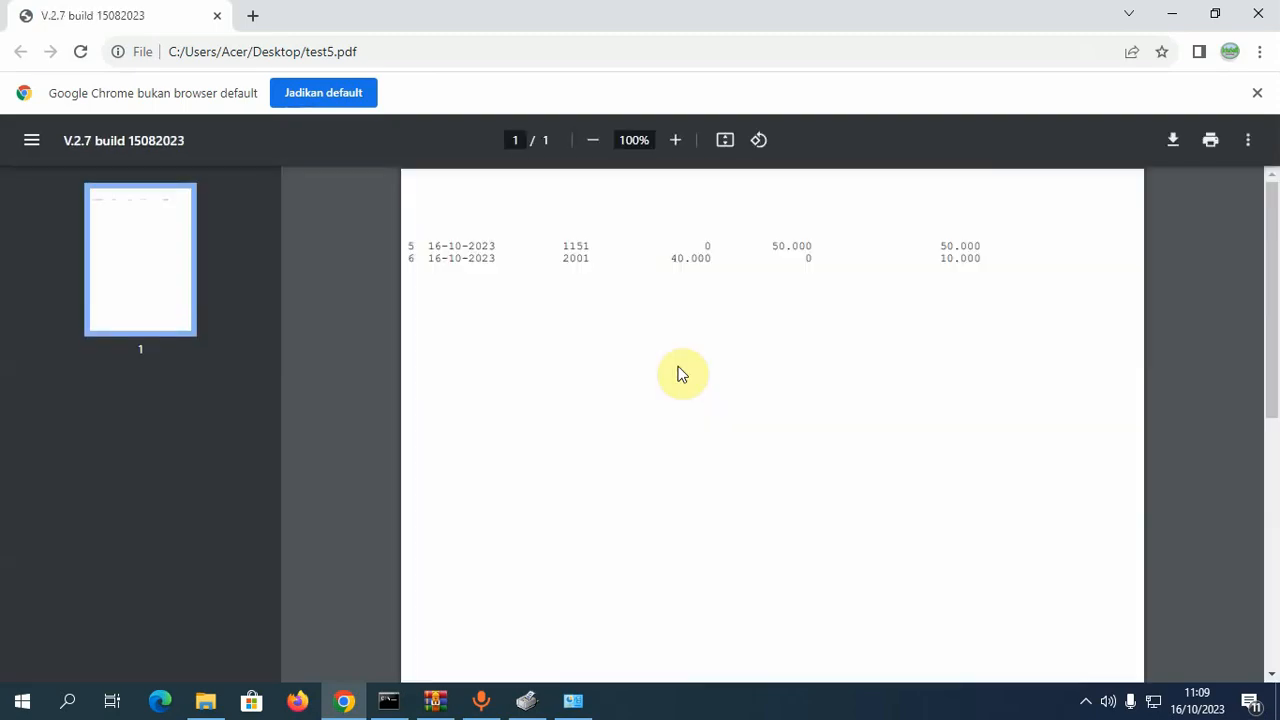
left_click_drag(430, 247, 604, 266)
left_click(604, 266)
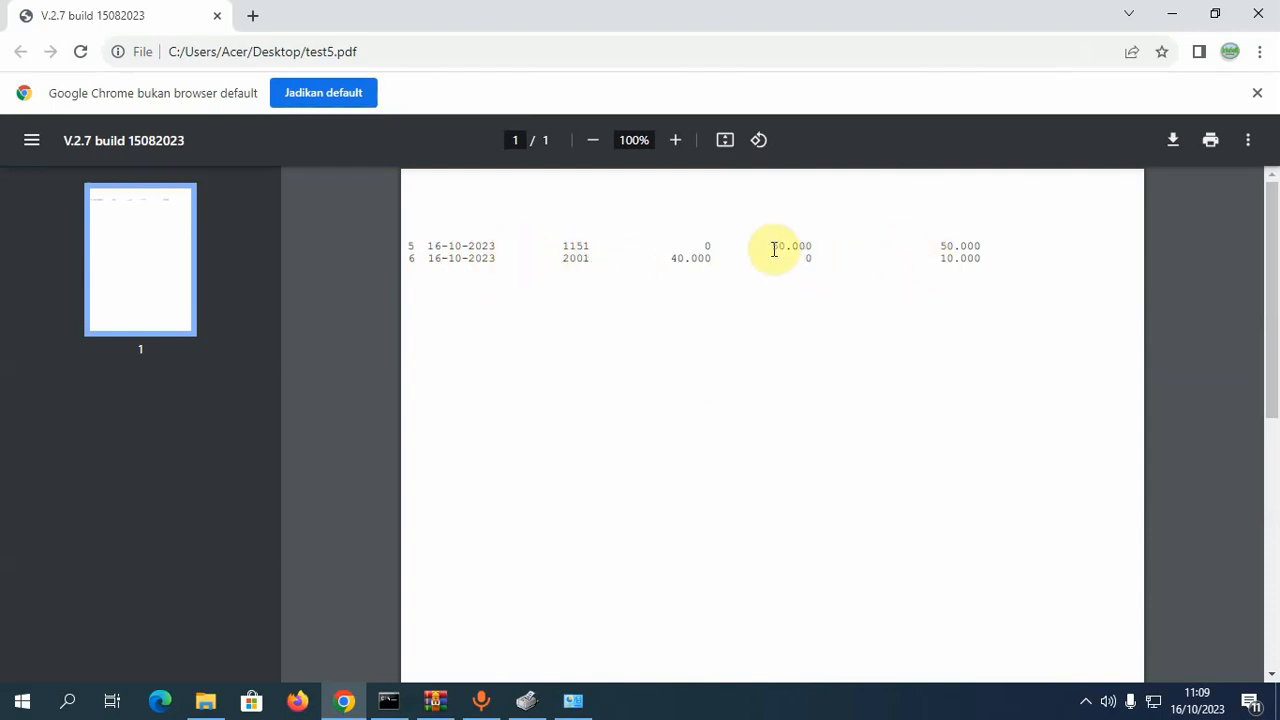
left_click_drag(771, 251, 945, 258)
left_click(1002, 266)
- Check row 6's balance and 40.000 amount, close the viewer, and move the Buku Tabungan window
left_click(945, 254)
left_click(813, 254)
left_click_drag(704, 257, 691, 258)
left_click(597, 259)
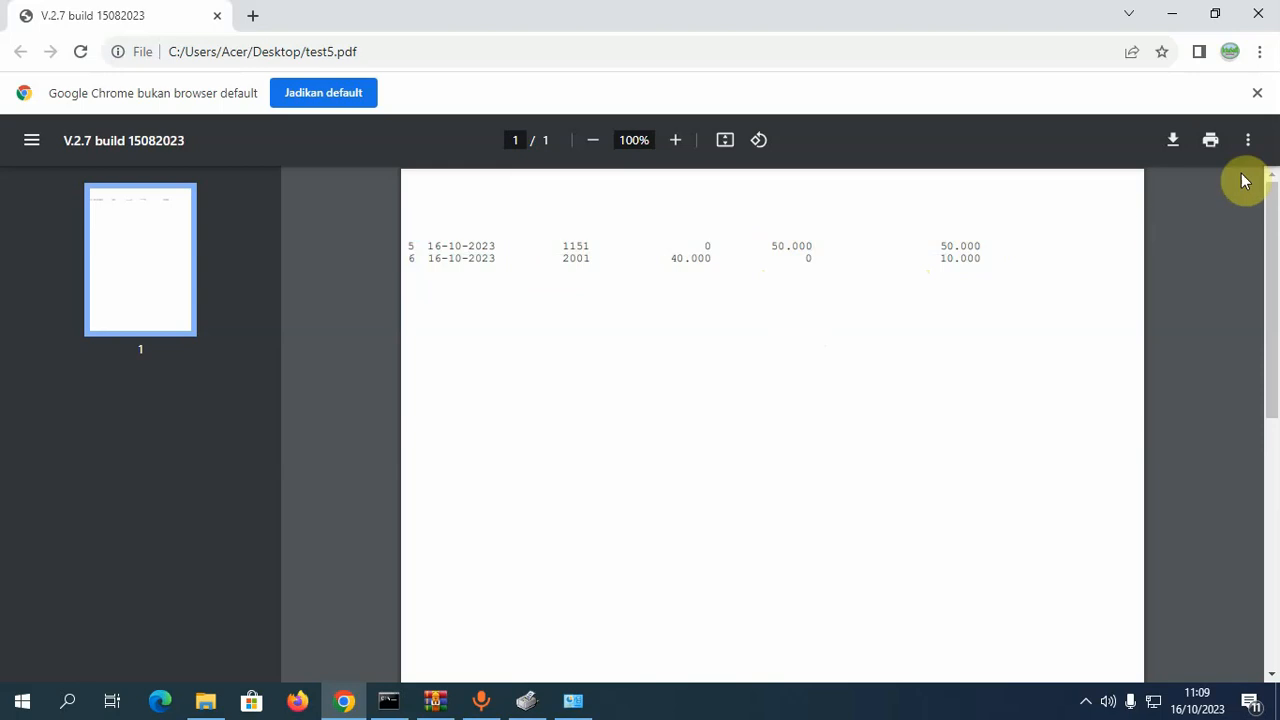
left_click(1257, 14)
left_click_drag(722, 104, 465, 75)
- Close the print settings and Buku Tabungan form, maximize the Dashboard, and show the Laporan report list
left_click(553, 561)
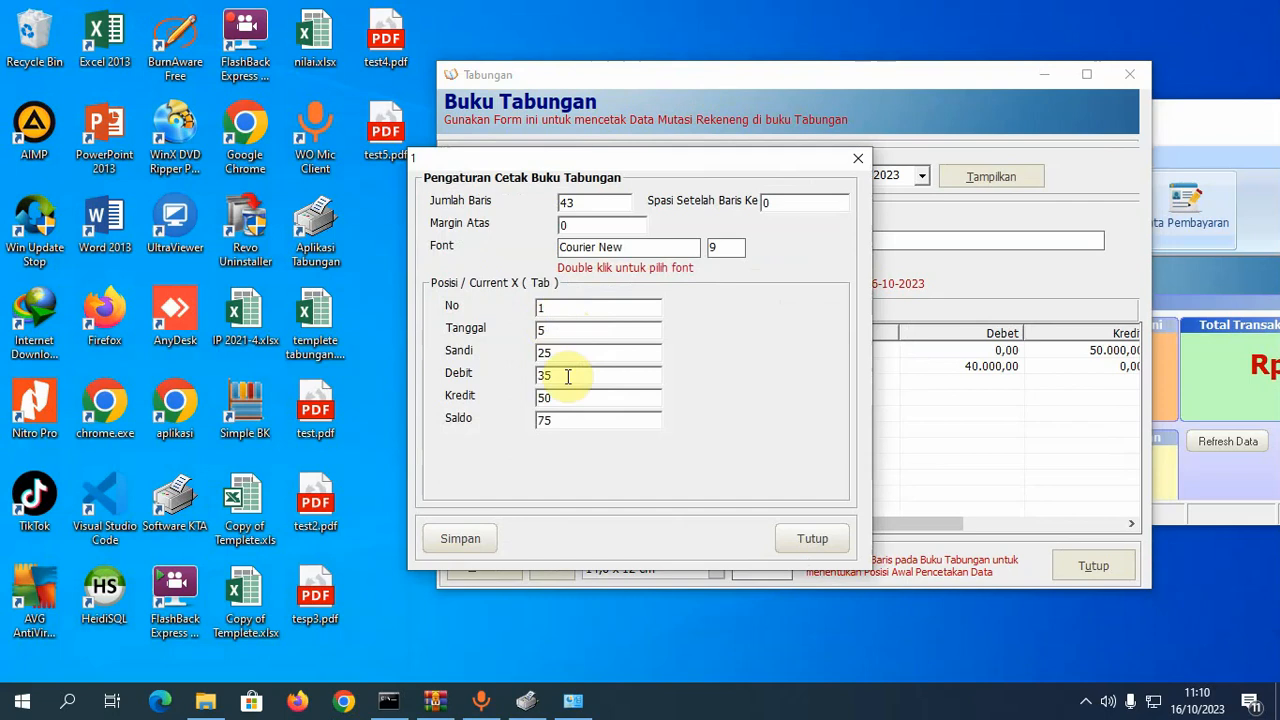
left_click(808, 539)
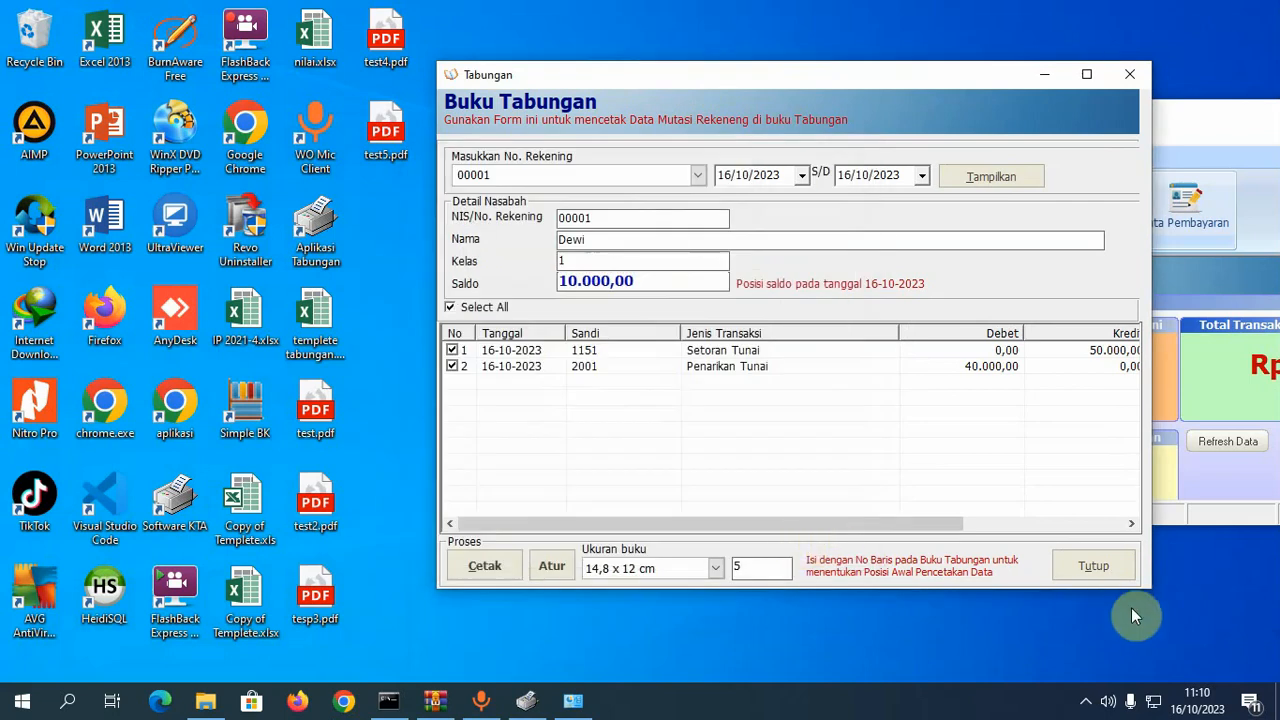
left_click(1104, 578)
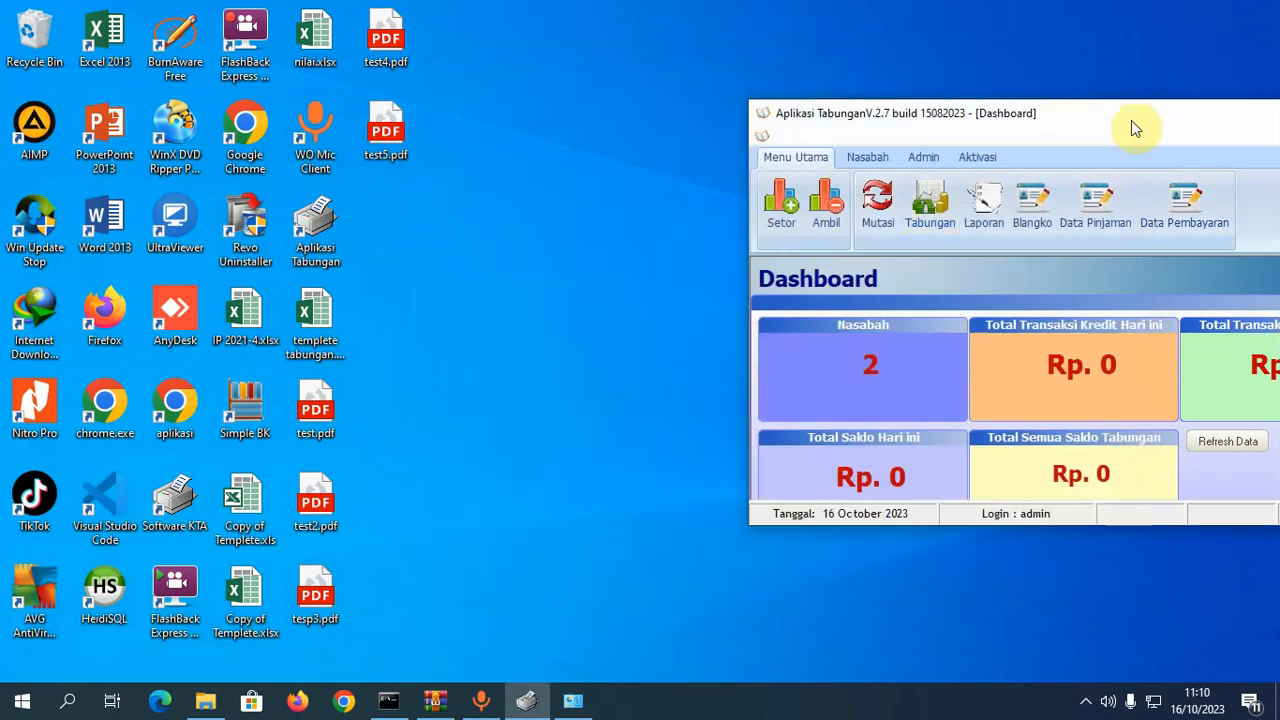
left_click_drag(1131, 120, 759, 119)
left_click(966, 114)
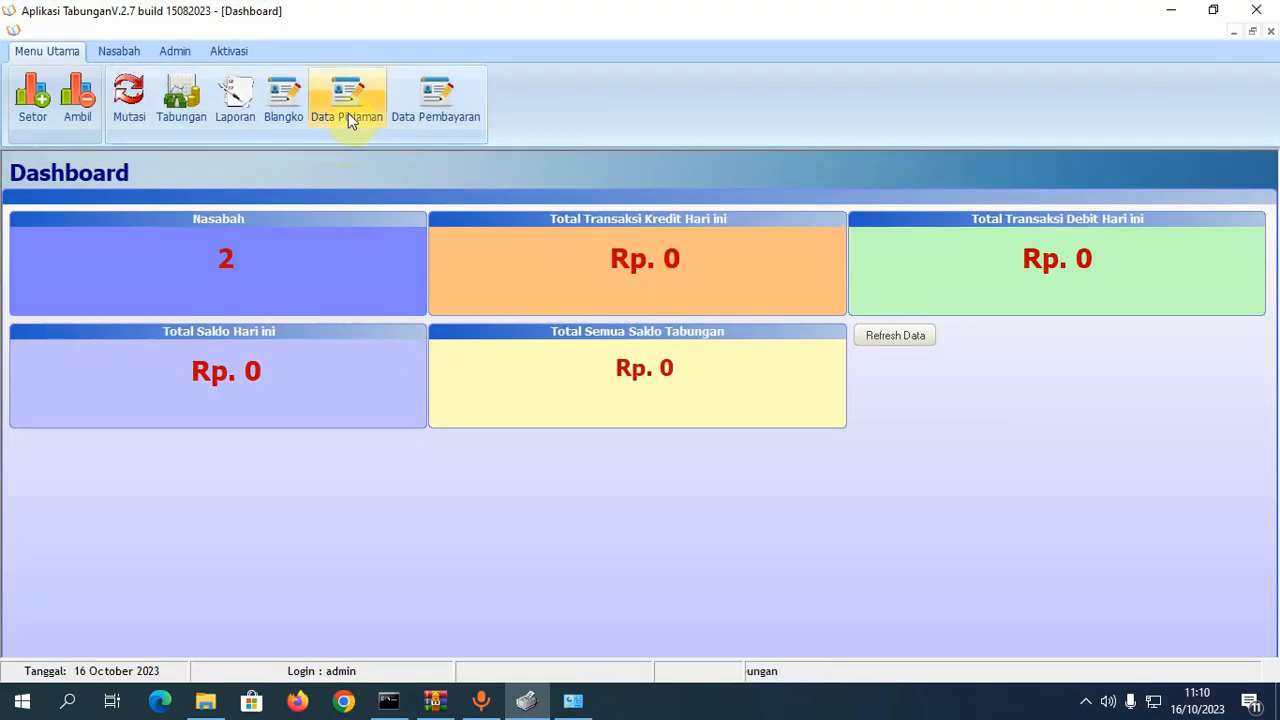
left_click(240, 123)
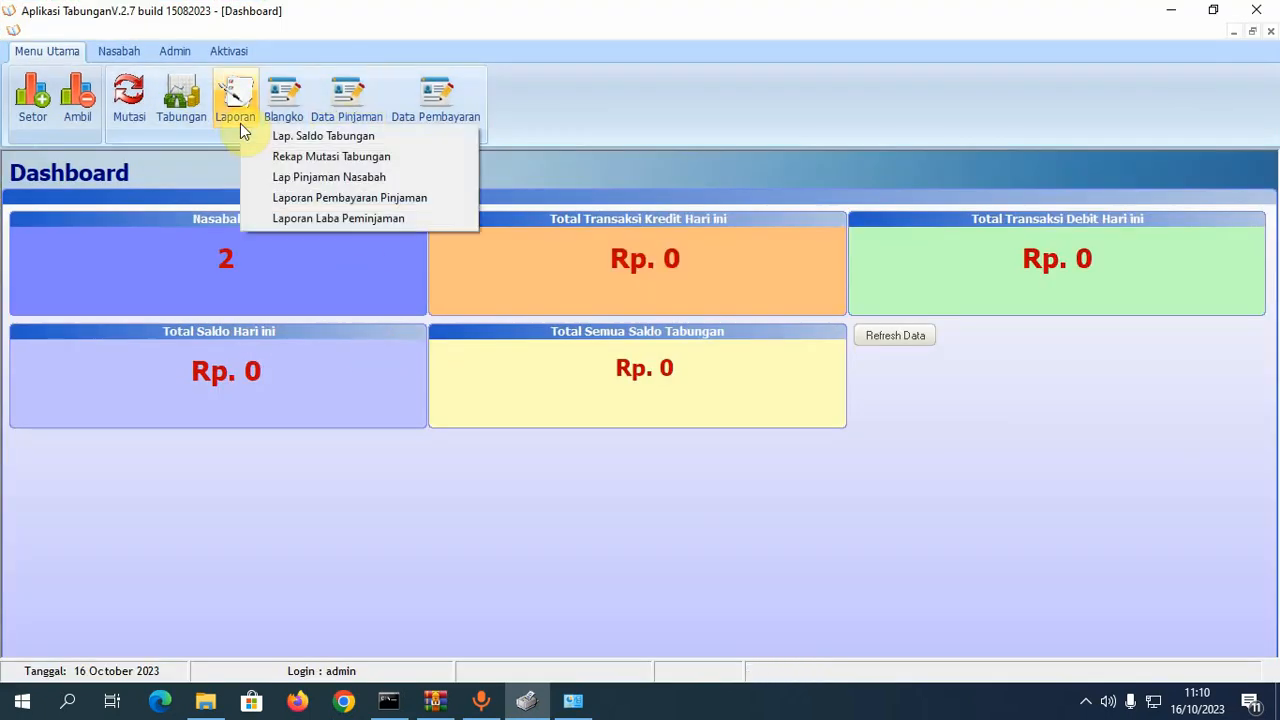
- Preview the Lap. Saldo Tabungan report for all classes (Semua)
left_click(263, 137)
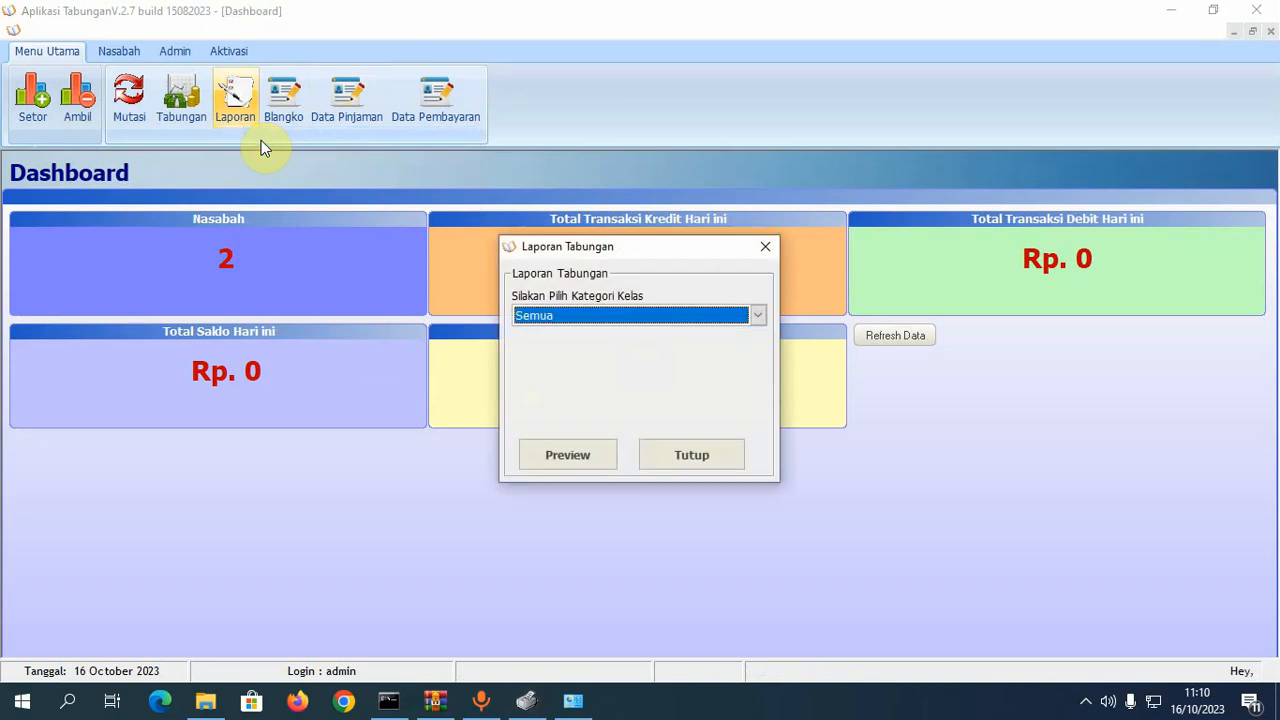
left_click(590, 318)
left_click(590, 318)
left_click(570, 459)
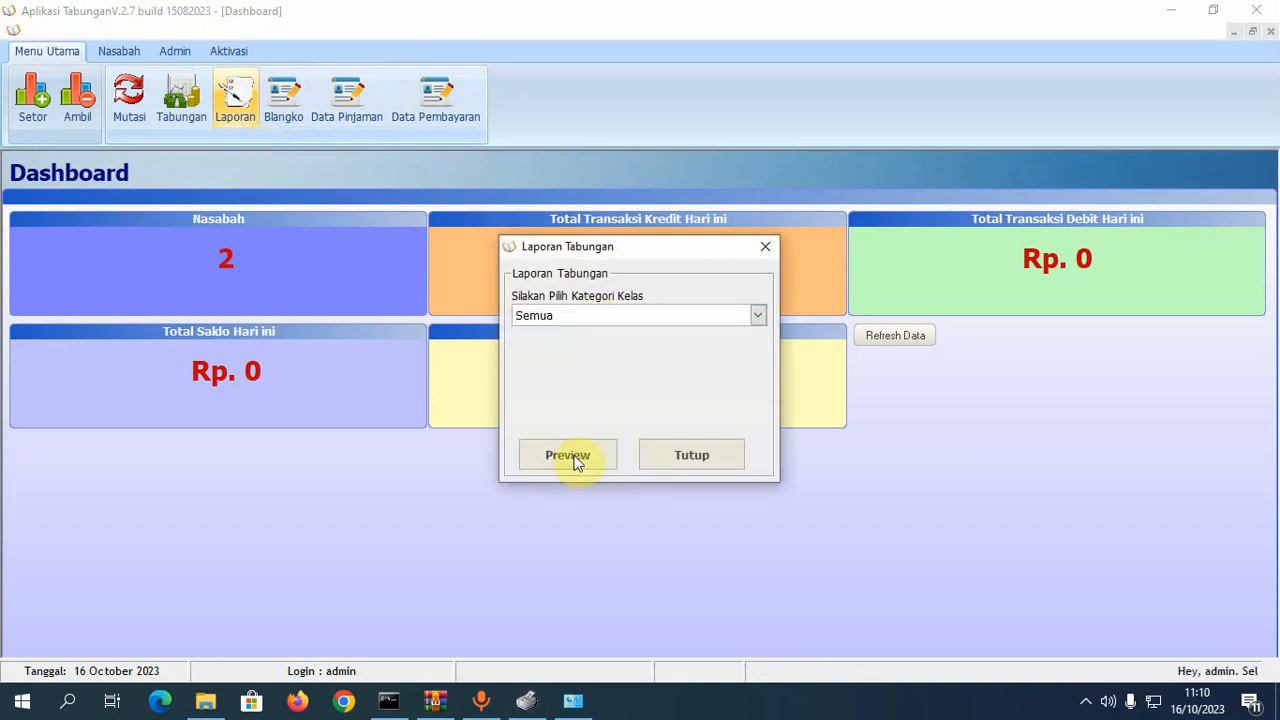
left_click(1256, 10)
- Preview the savings balance report for Kelas 1, close its options, and reopen the reports list
left_click(558, 323)
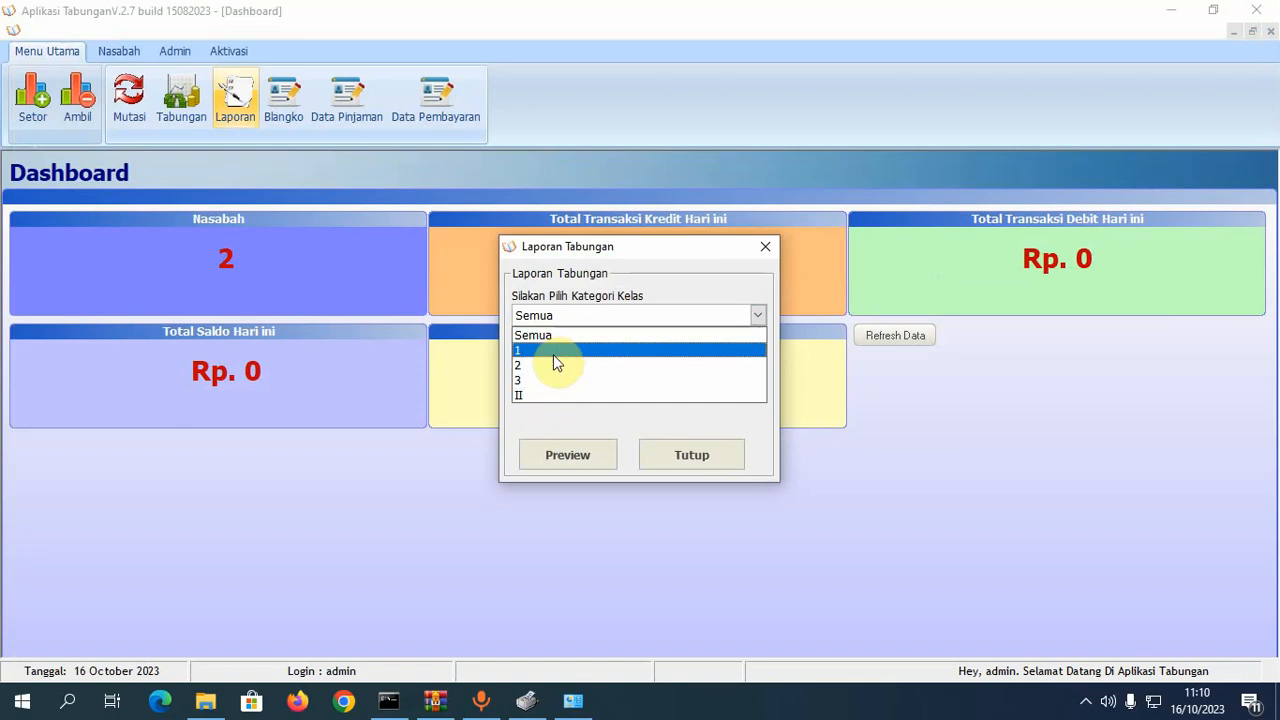
left_click(555, 352)
left_click(584, 460)
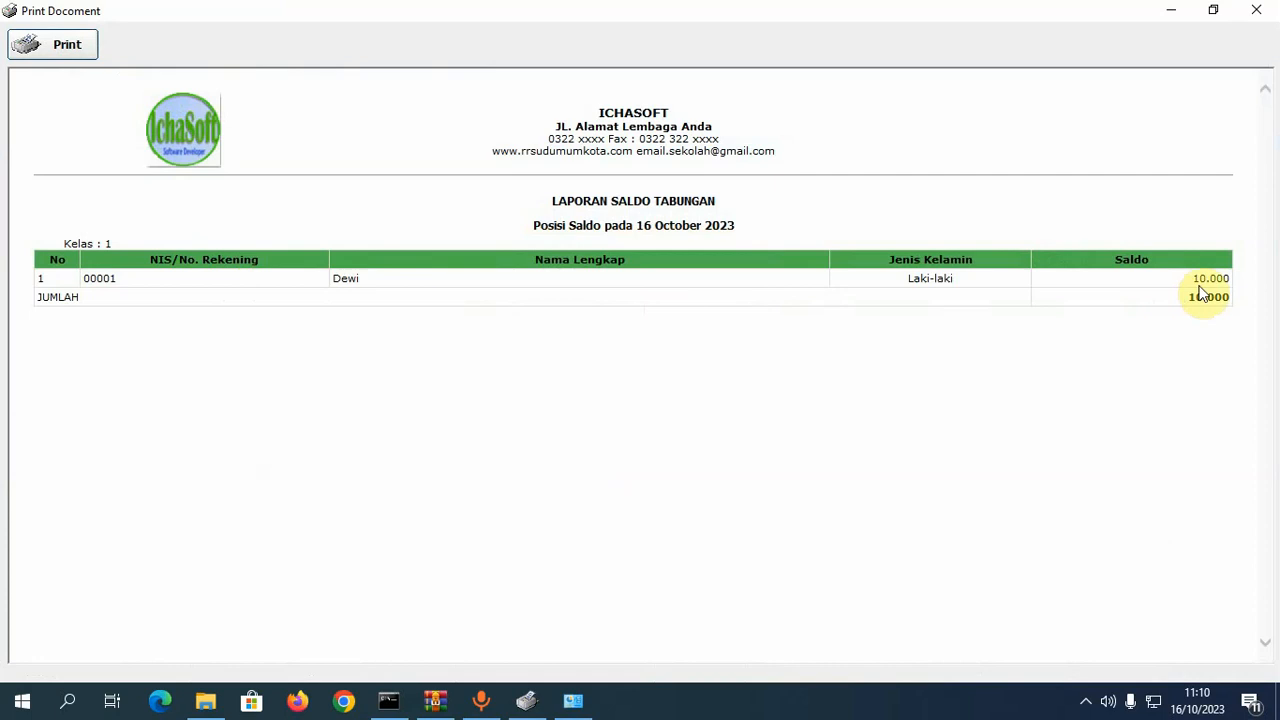
left_click(1256, 10)
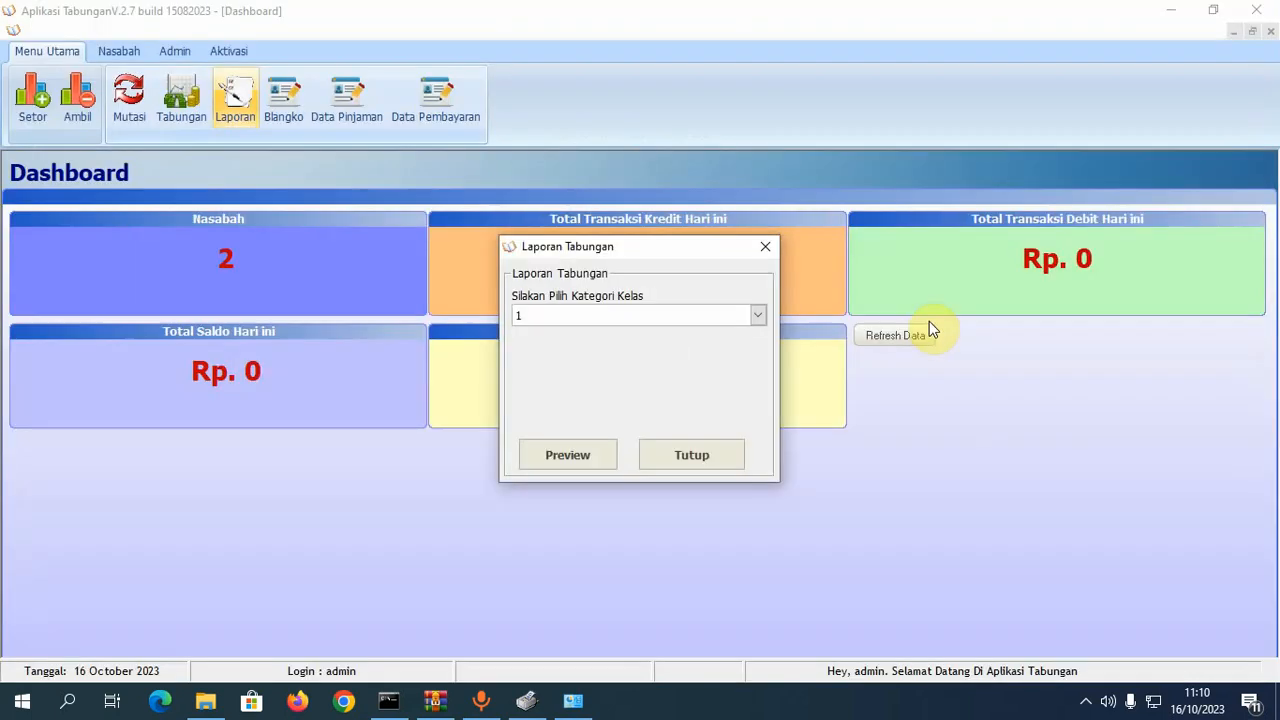
left_click(690, 452)
left_click(235, 115)
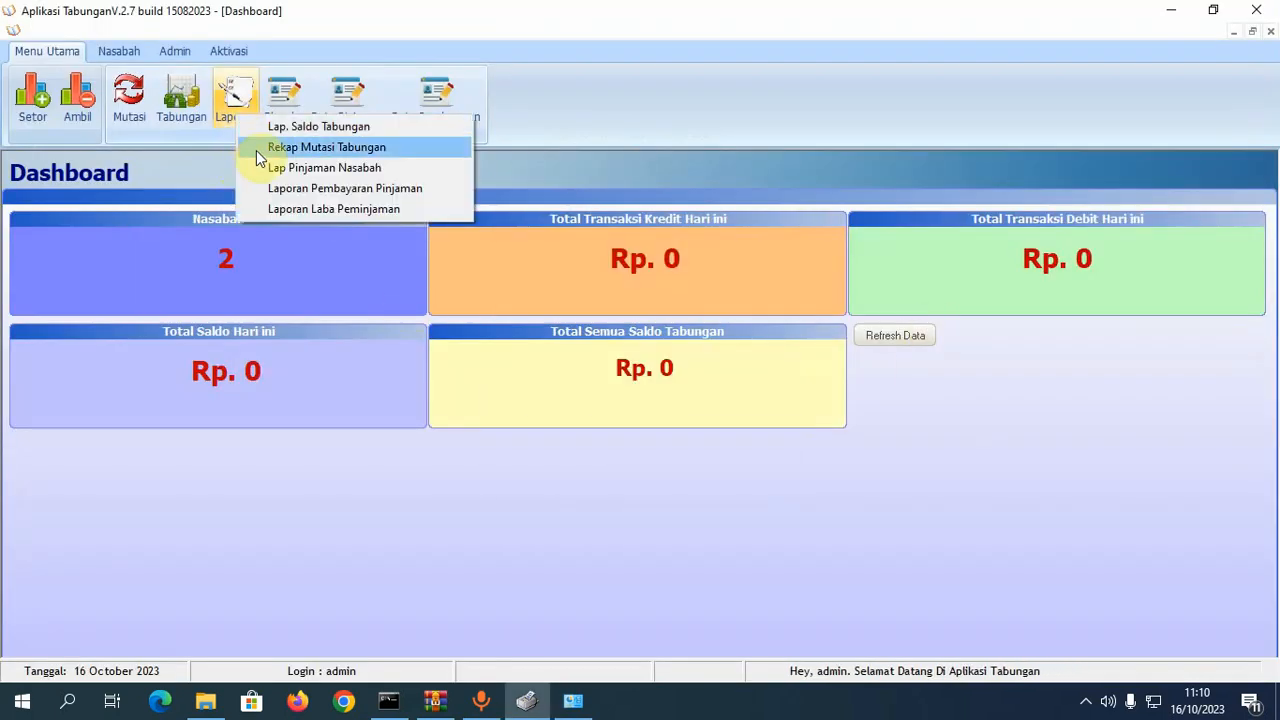
- Preview the Rekap Mutasi Tabungan report twice, close its options, and reopen the reports list
left_click(258, 150)
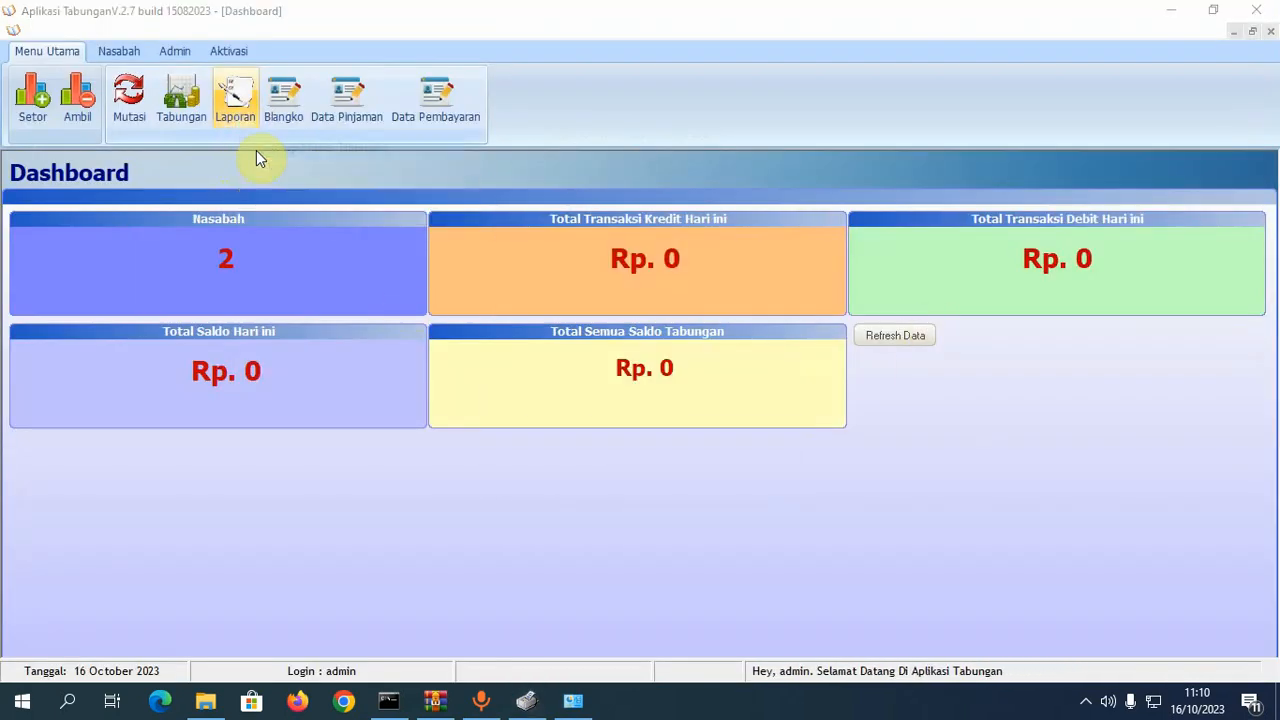
left_click(584, 465)
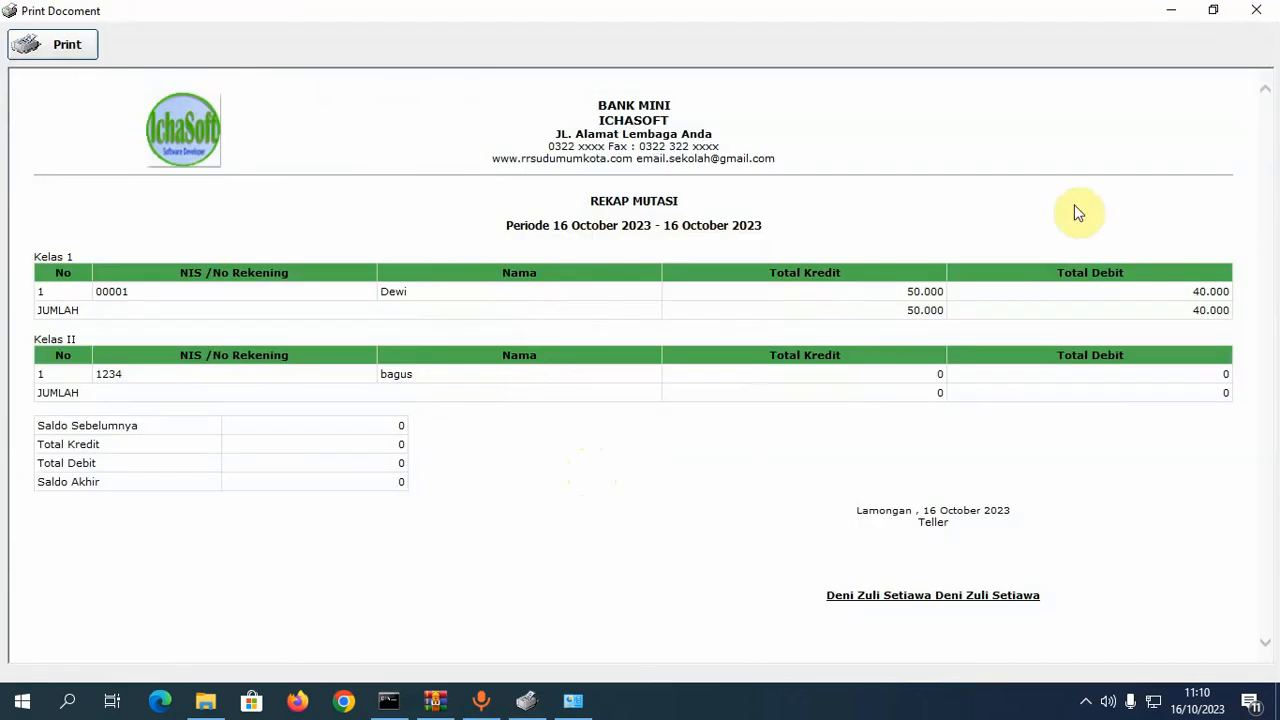
left_click(1262, 14)
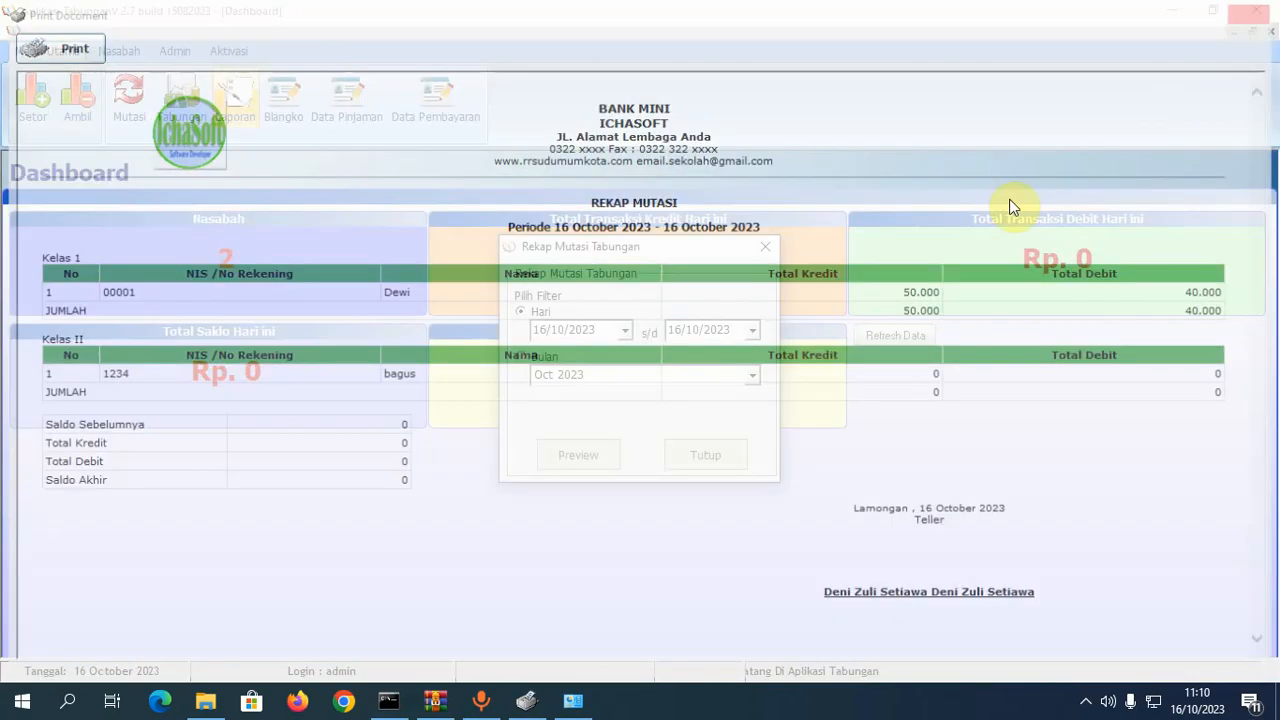
left_click(599, 459)
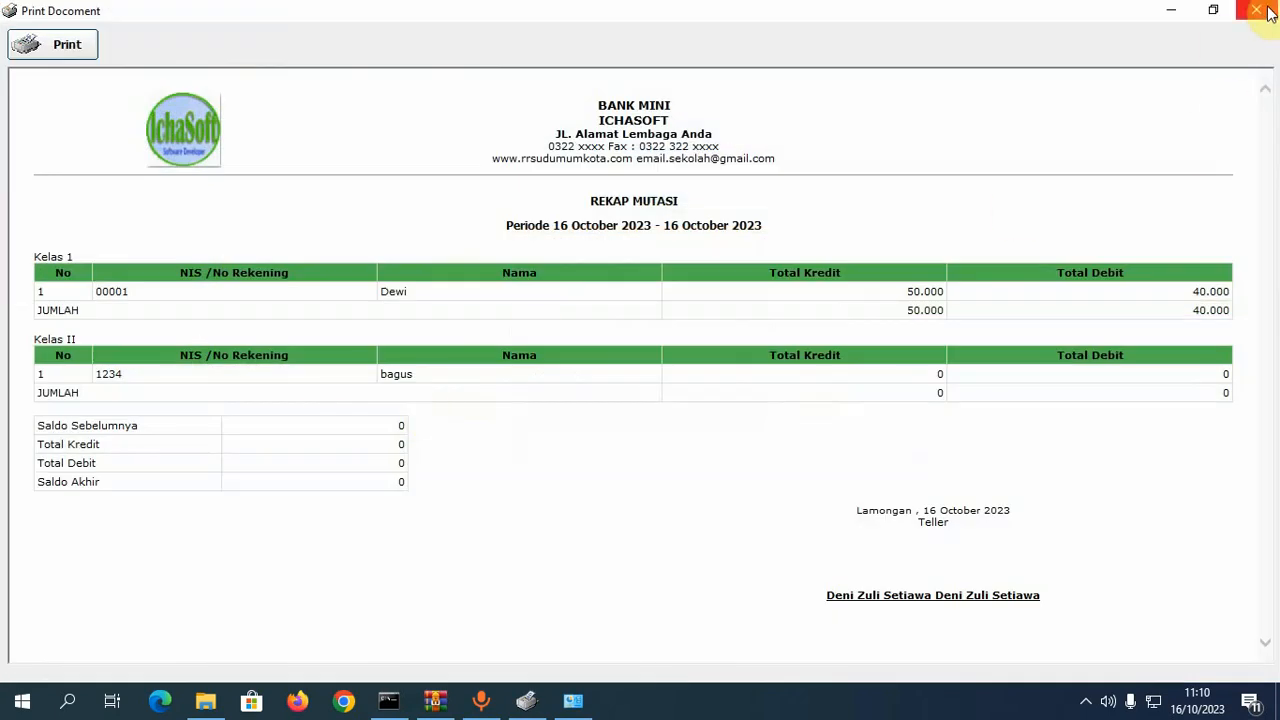
left_click(1251, 13)
left_click(711, 459)
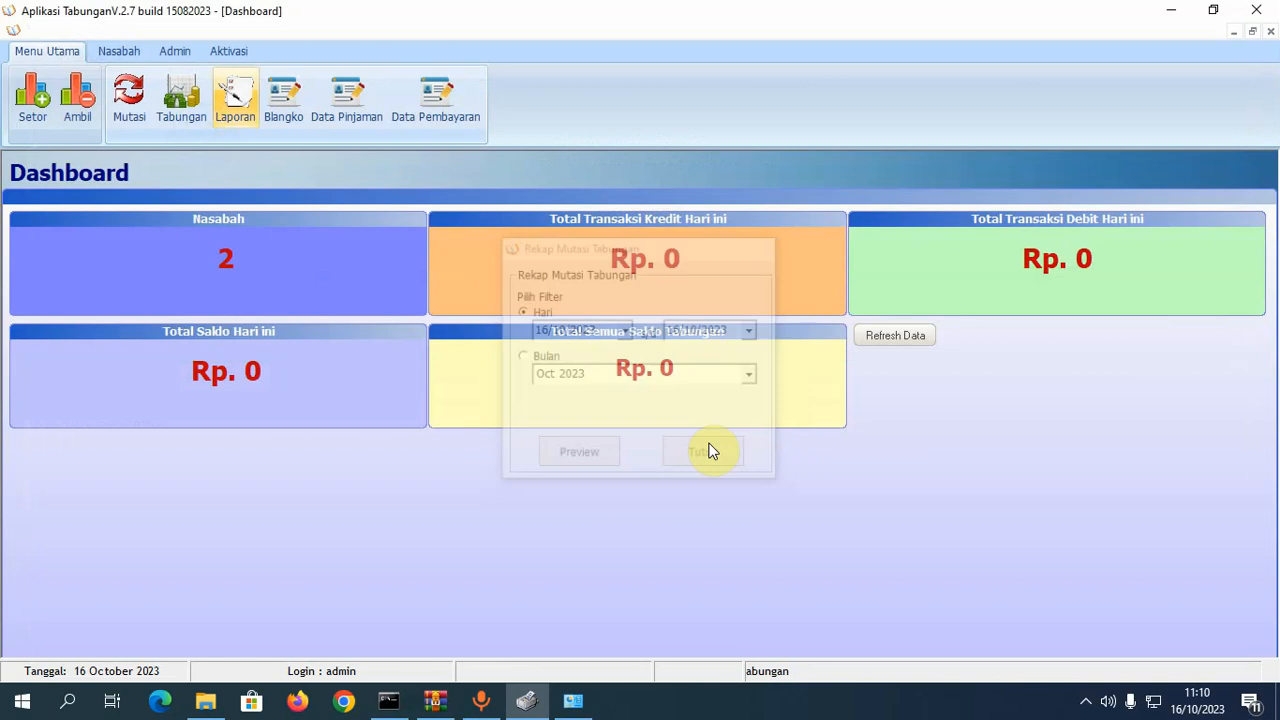
left_click(240, 115)
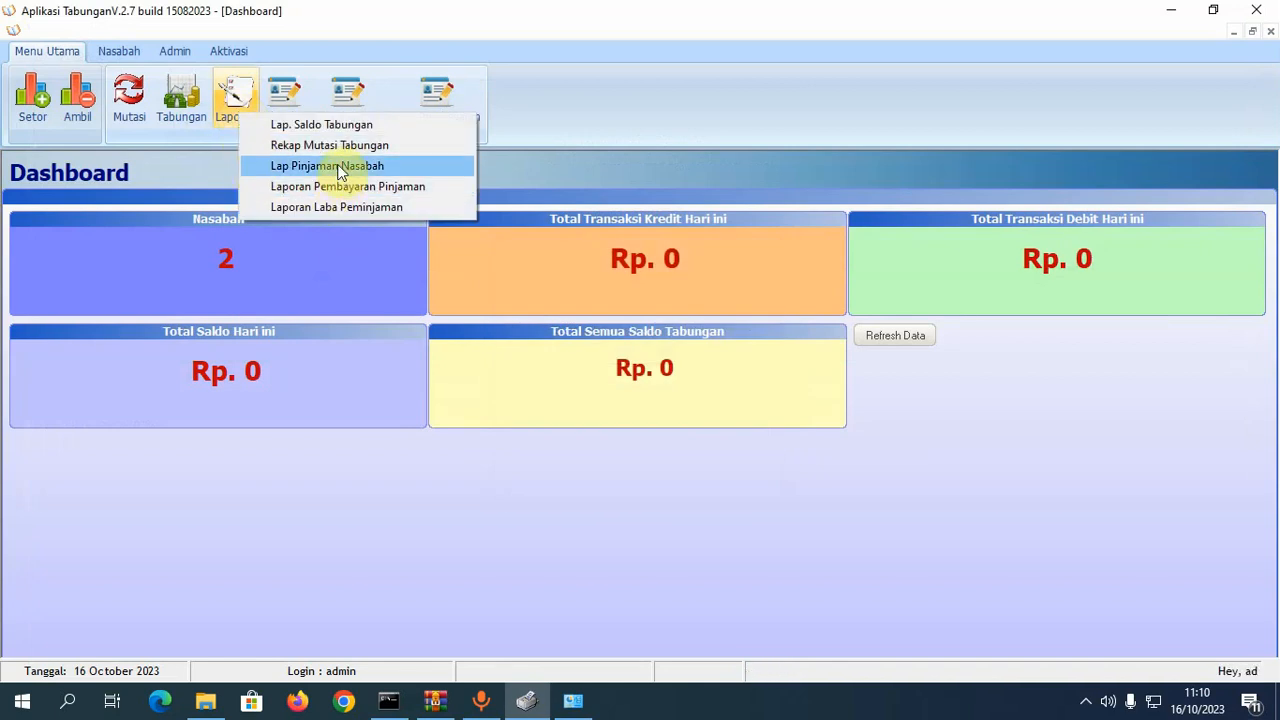
- Start a new loan entry in Data Pinjaman for the first customer
left_click(387, 19)
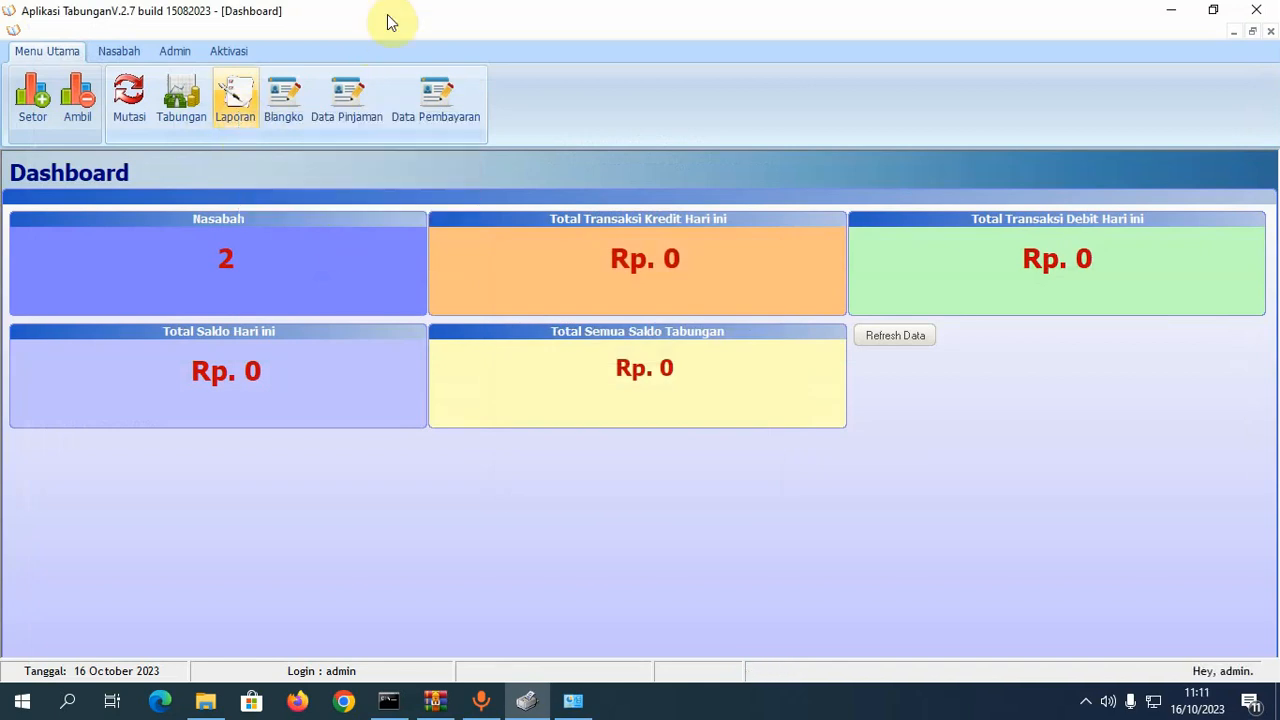
left_click(359, 107)
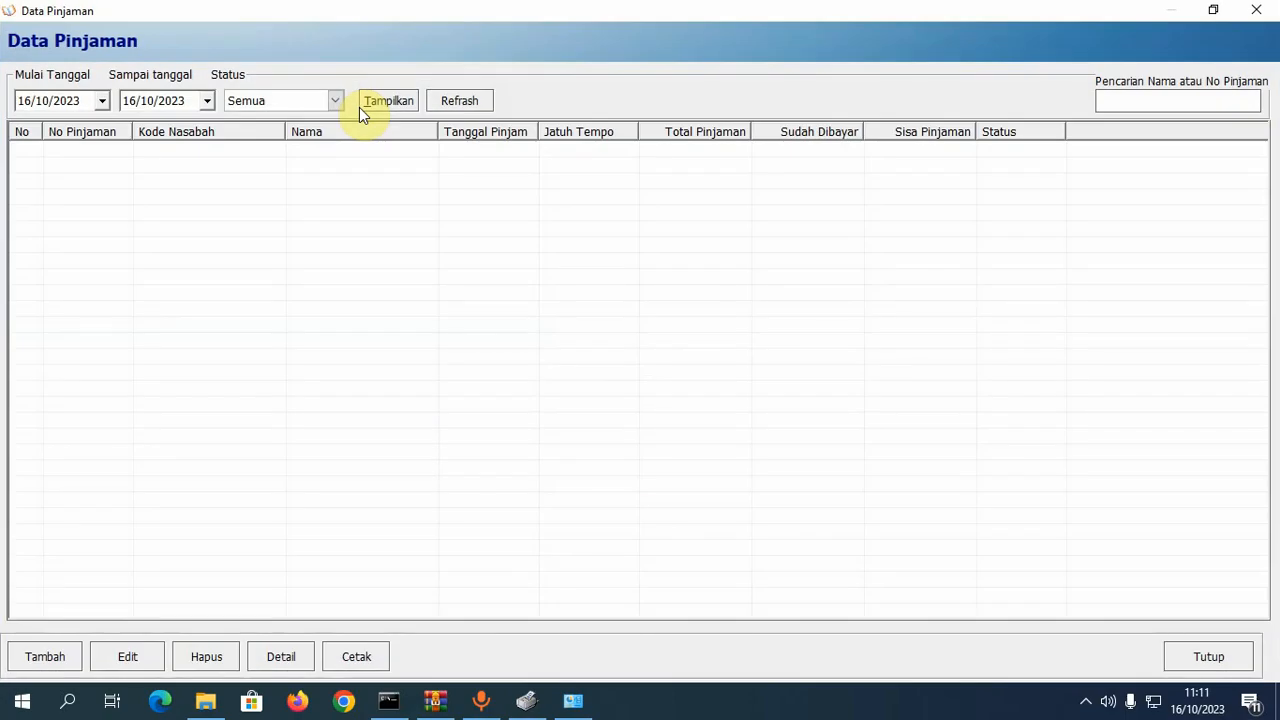
left_click(45, 657)
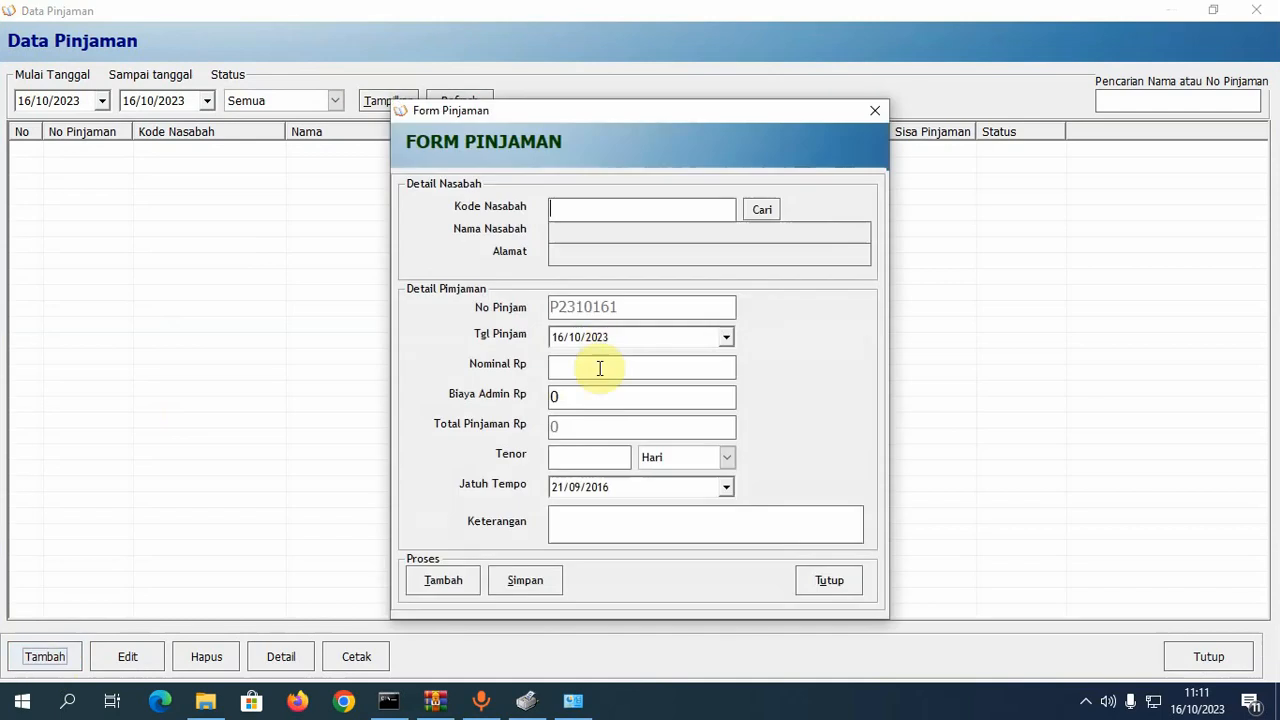
left_click(763, 210)
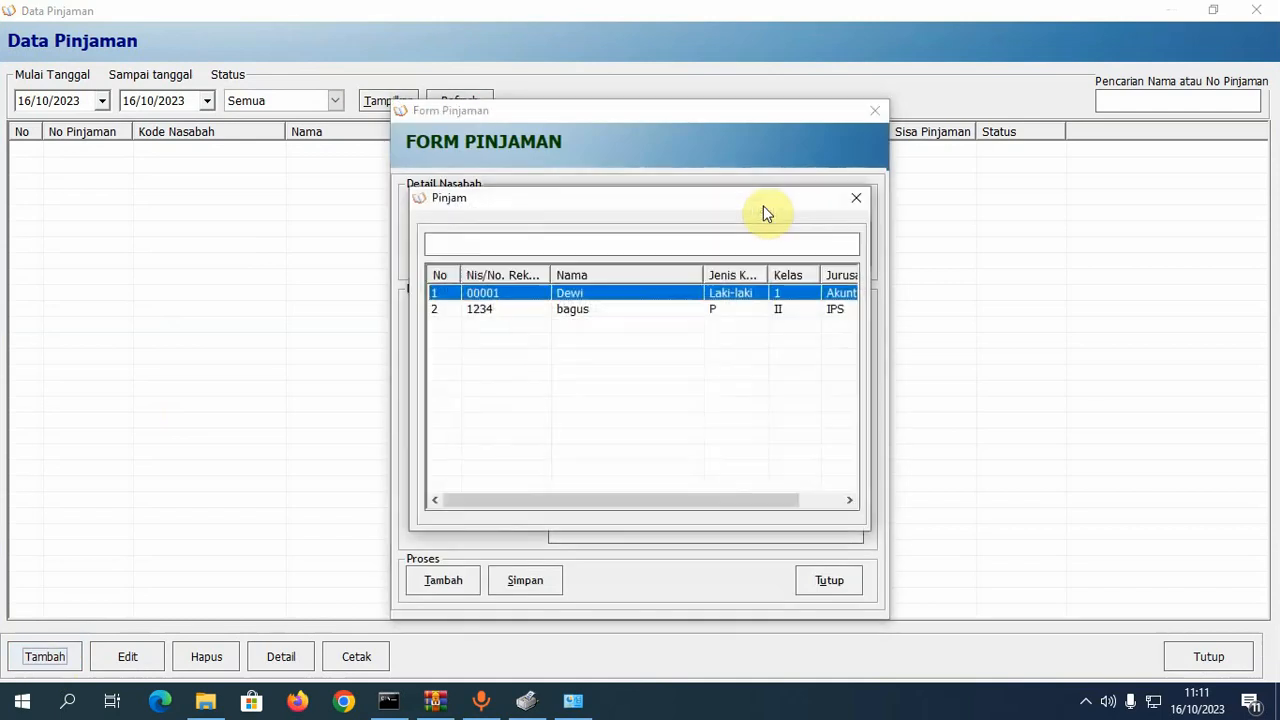
double_click(584, 308)
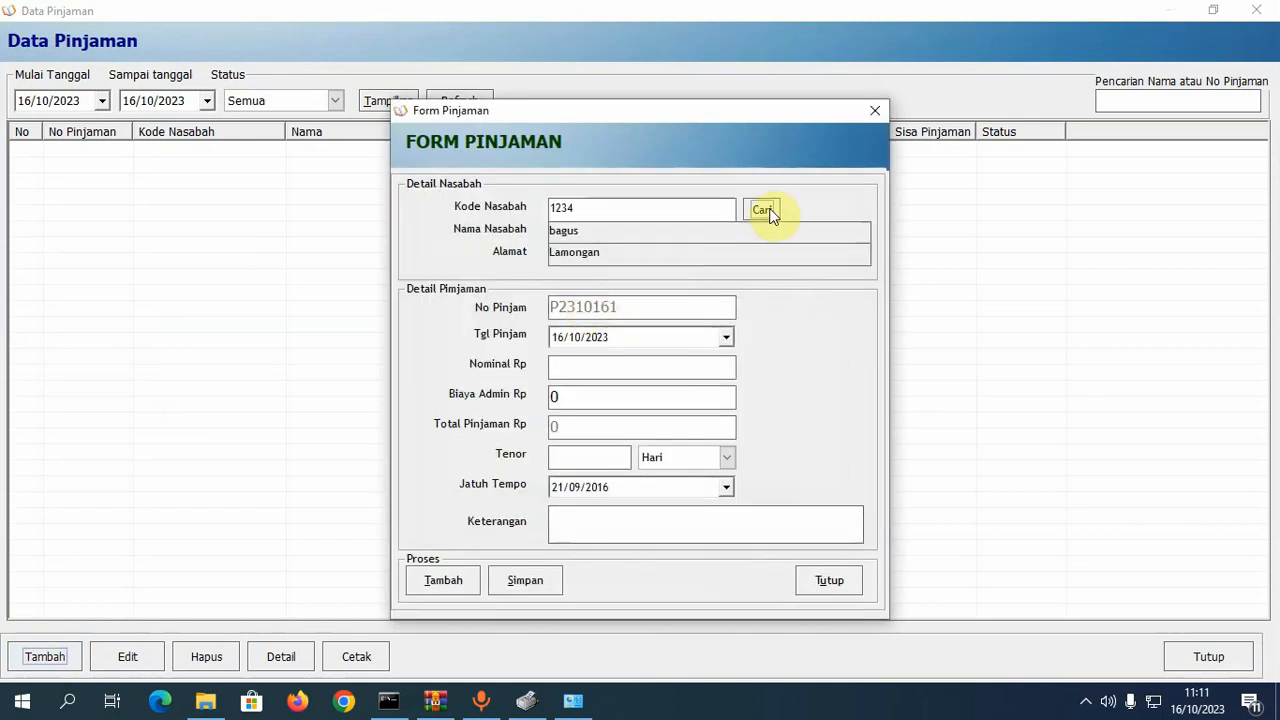
left_click(771, 208)
double_click(610, 290)
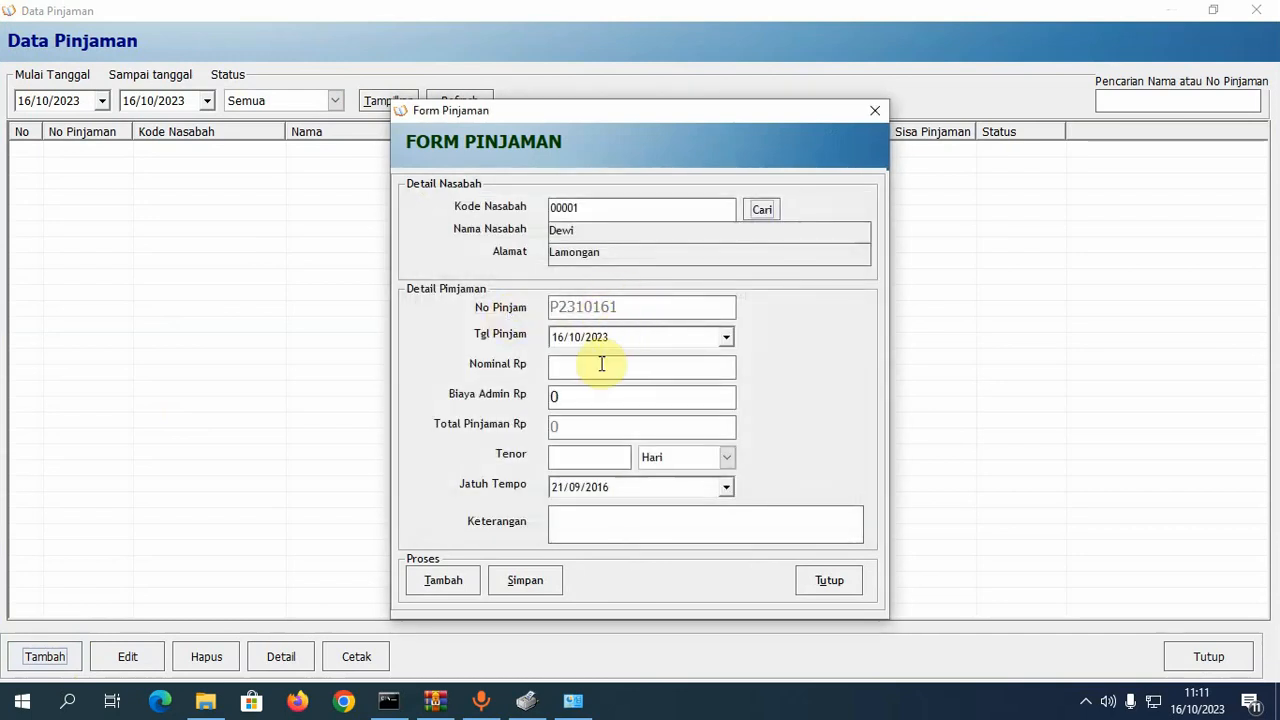
- Enter a 10.000 loan with 10.000 admin fee, save it, and dismiss the run-time error
type("100000")
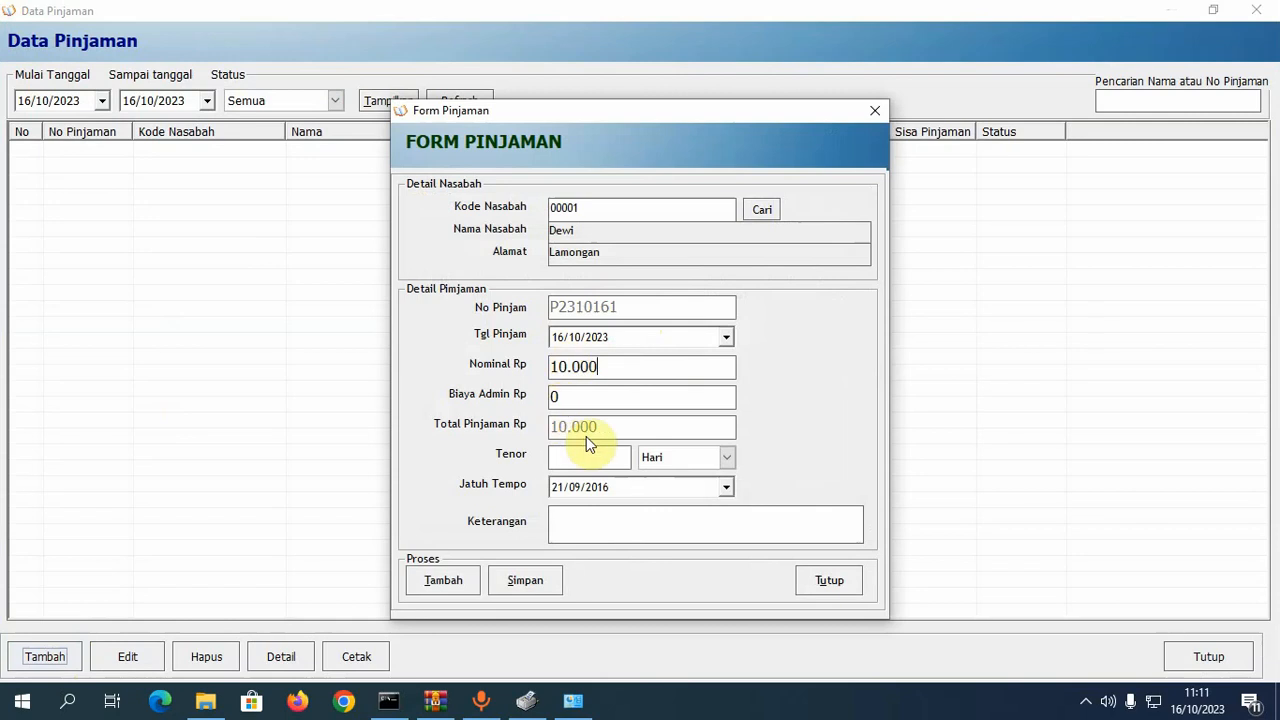
left_click(588, 401)
type("10000")
type("10")
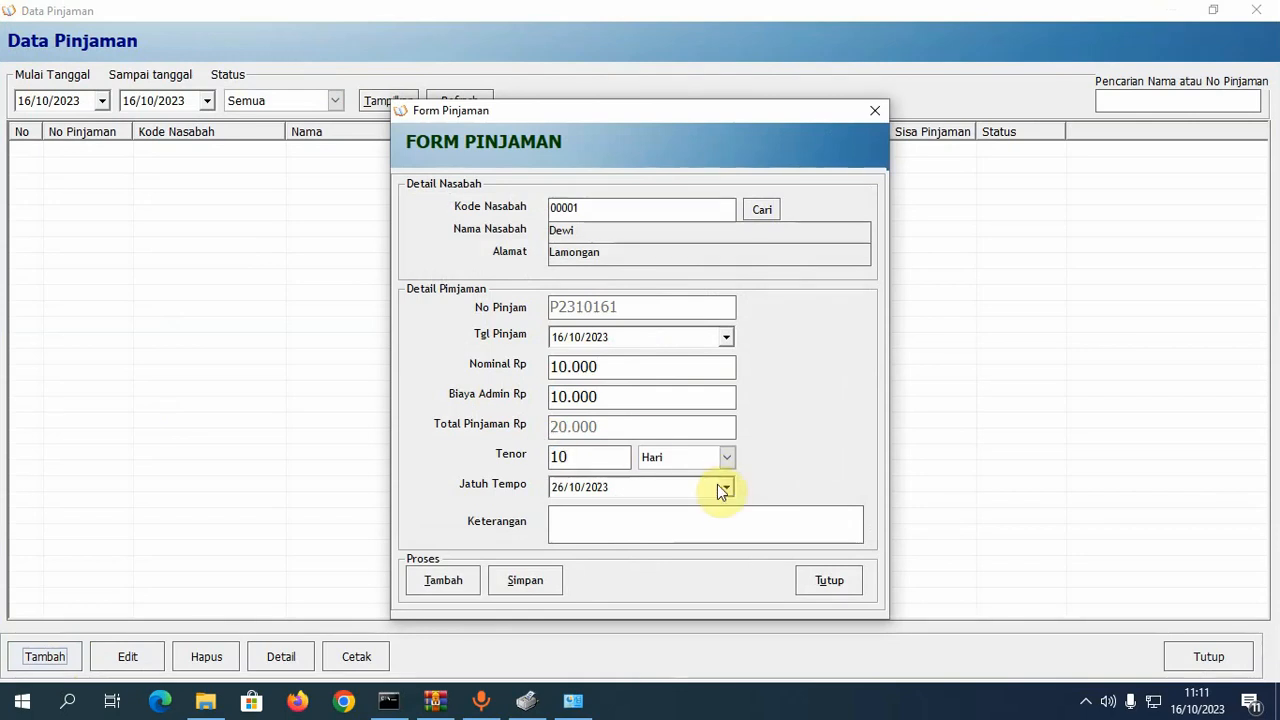
left_click(629, 517)
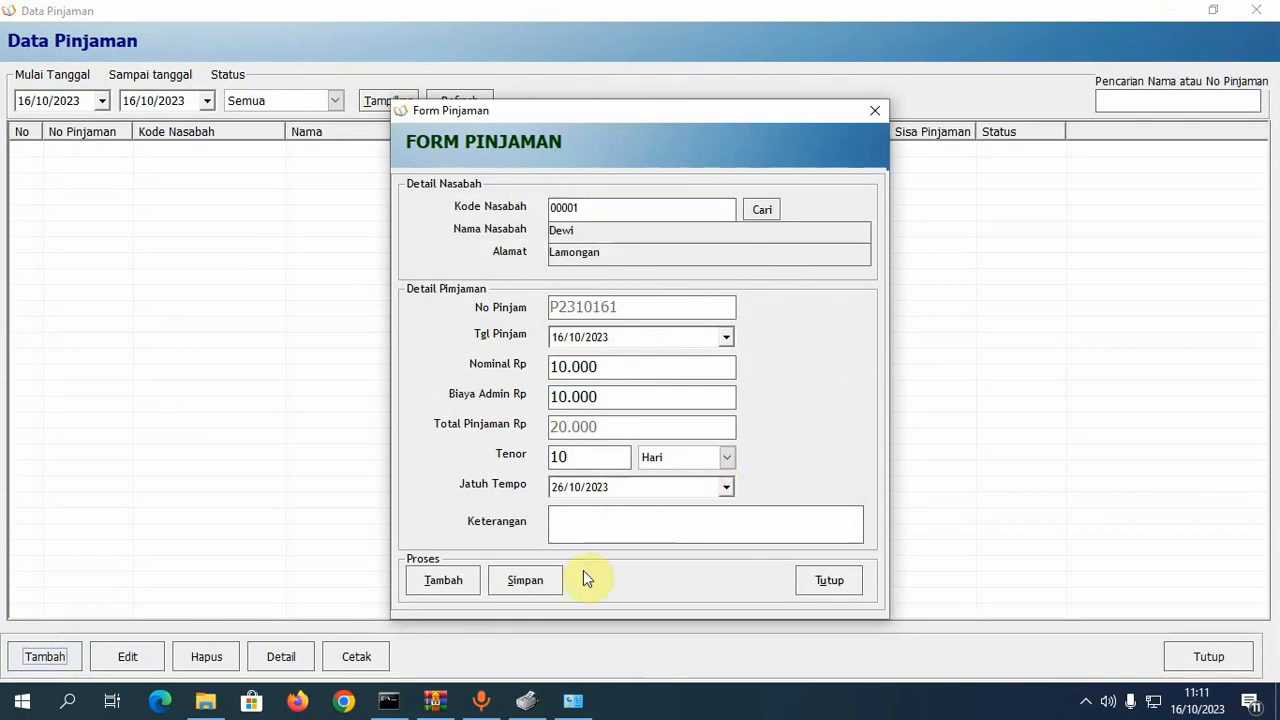
left_click(524, 580)
left_click(713, 414)
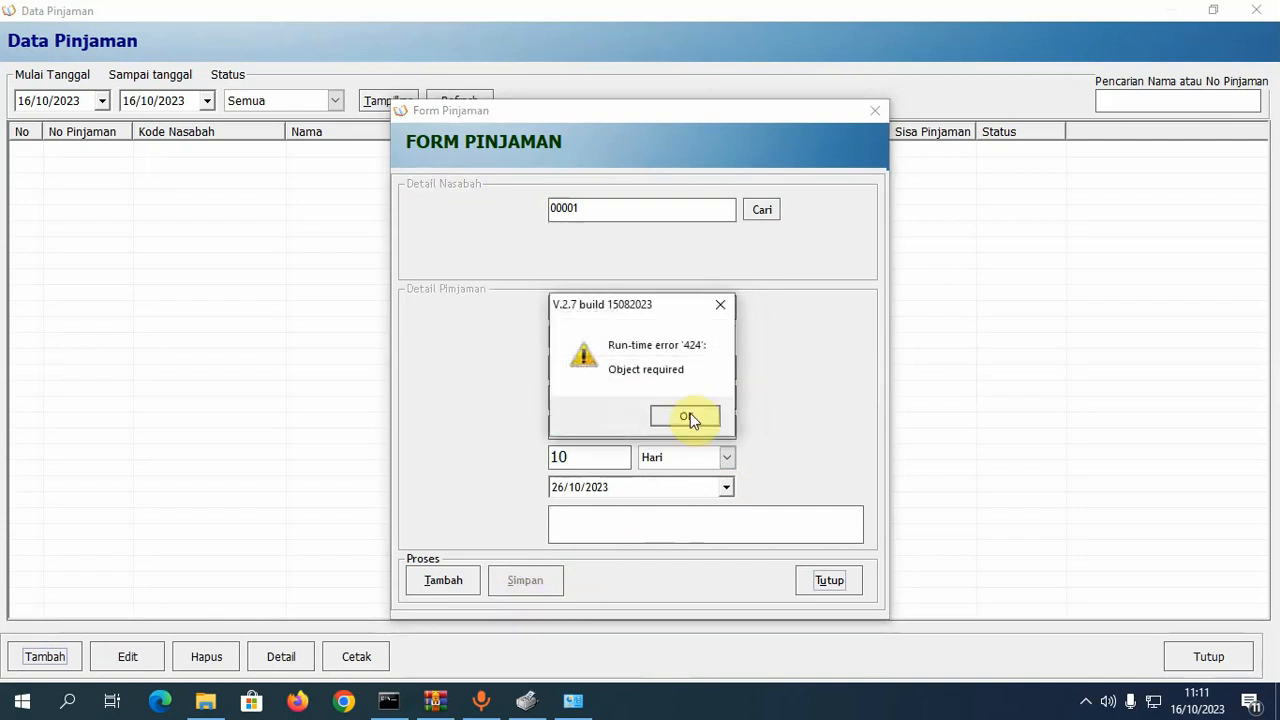
left_click(686, 417)
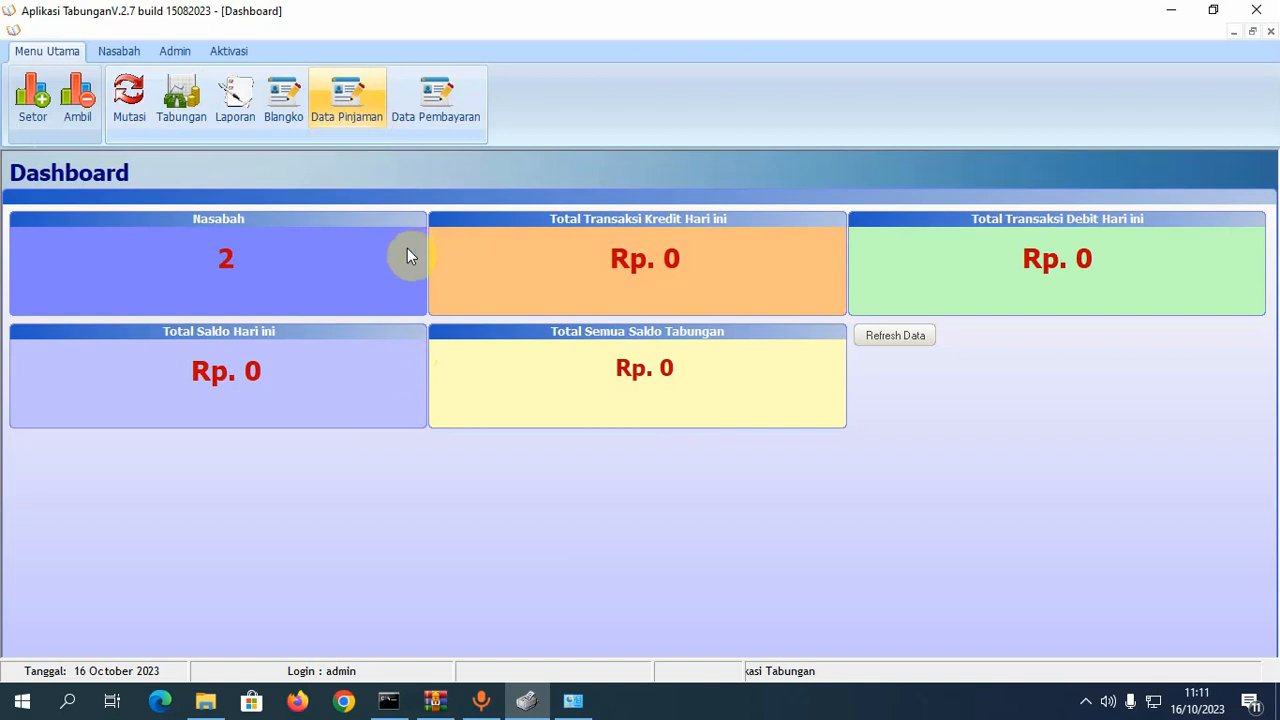
- Reopen Data Pinjaman, and when the app freezes, bring up Windows Task Manager
left_click(357, 103)
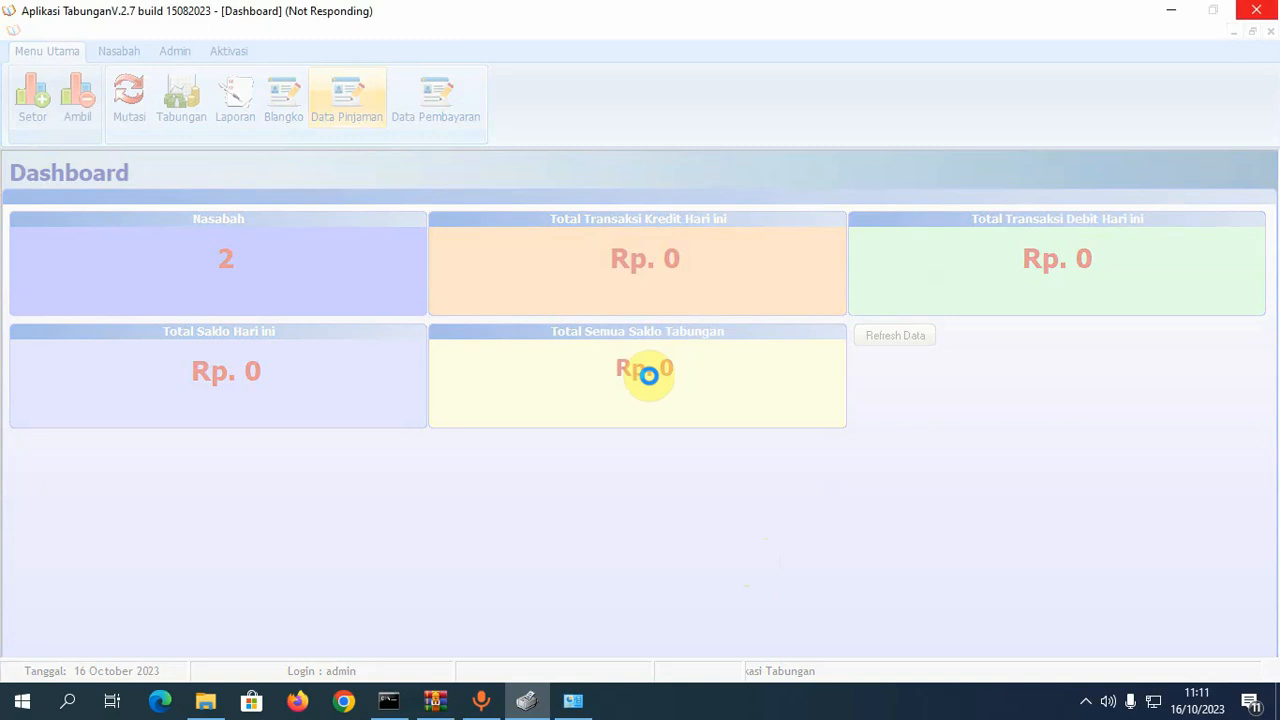
key("ctrl+shift+Escape")
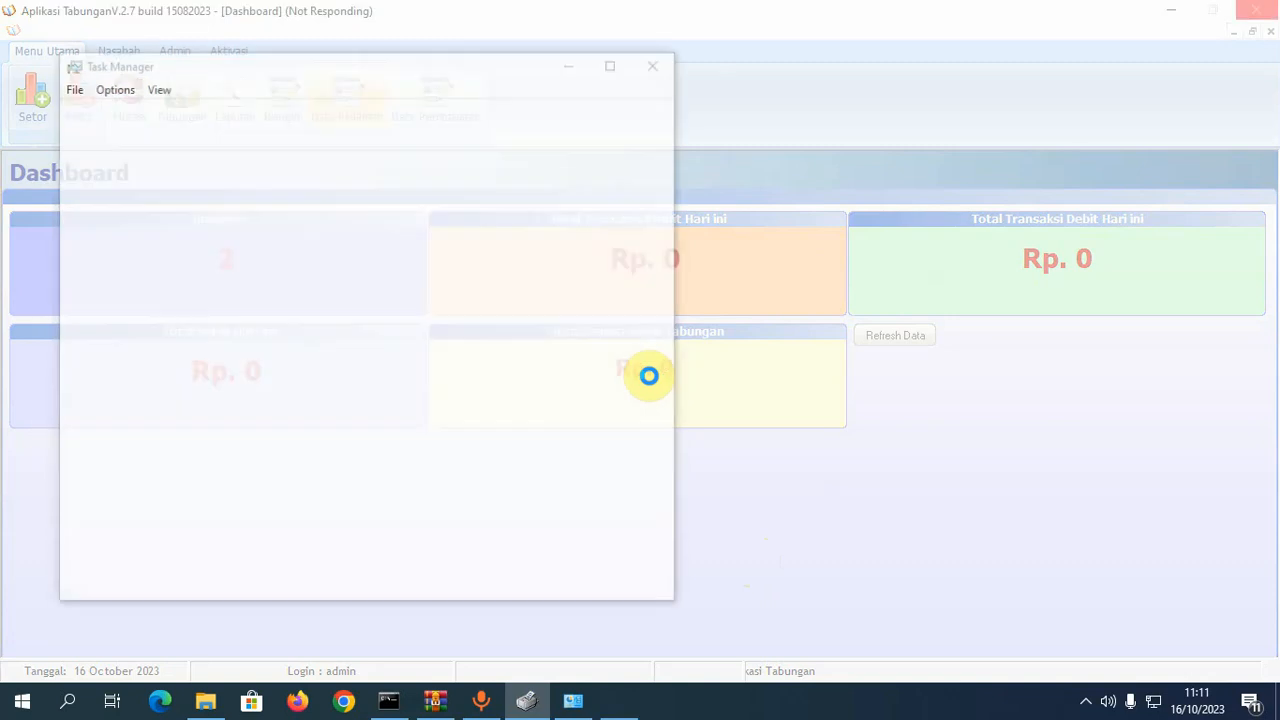